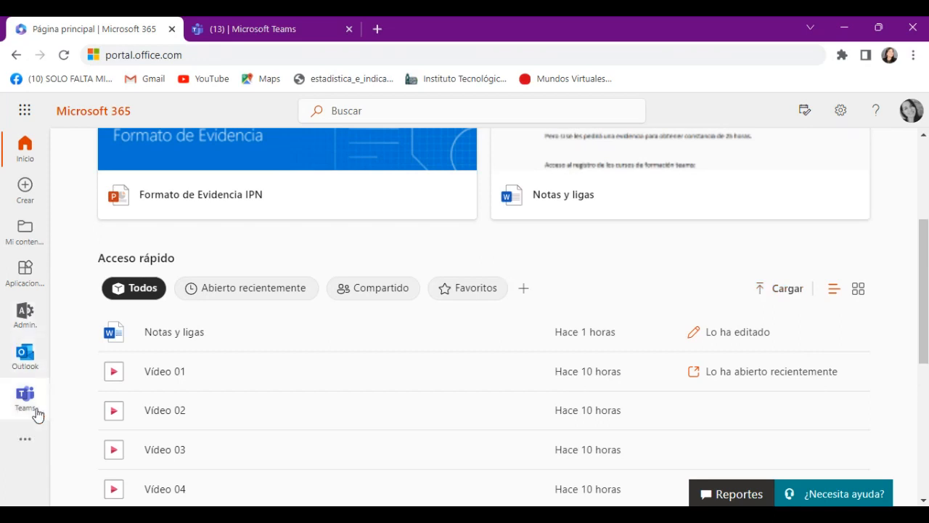
Switch to Microsoft Teams and look through the list of existing teams
scroll(57, 255, up, 3)
click(355, 112)
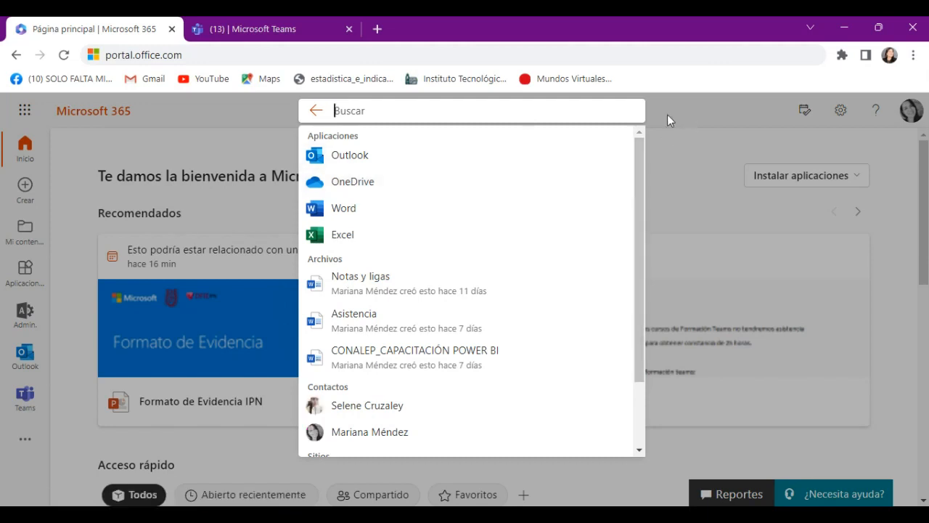
click(252, 30)
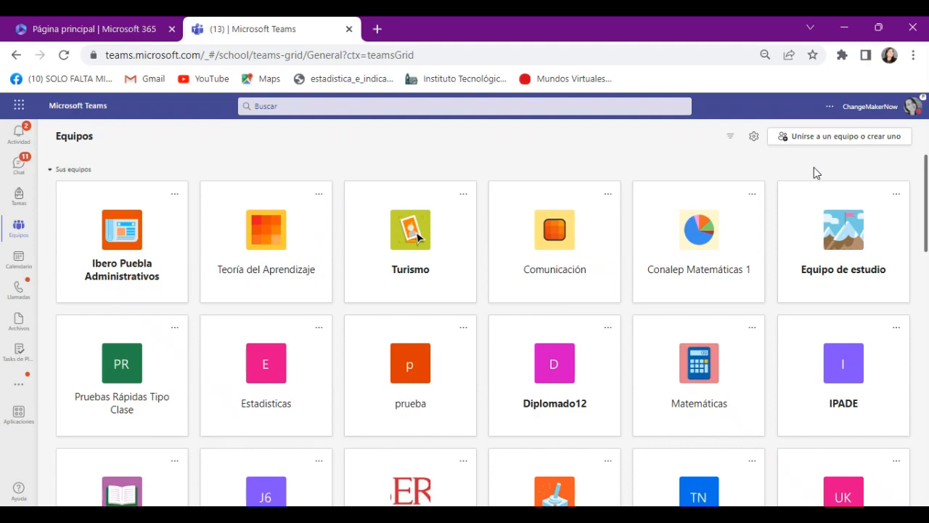
scroll(833, 217, down, 10)
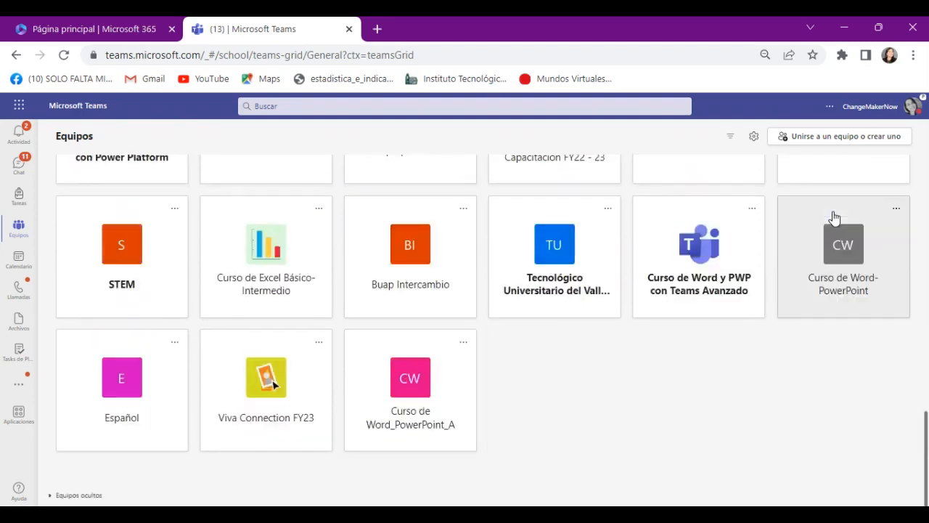
scroll(833, 218, up, 10)
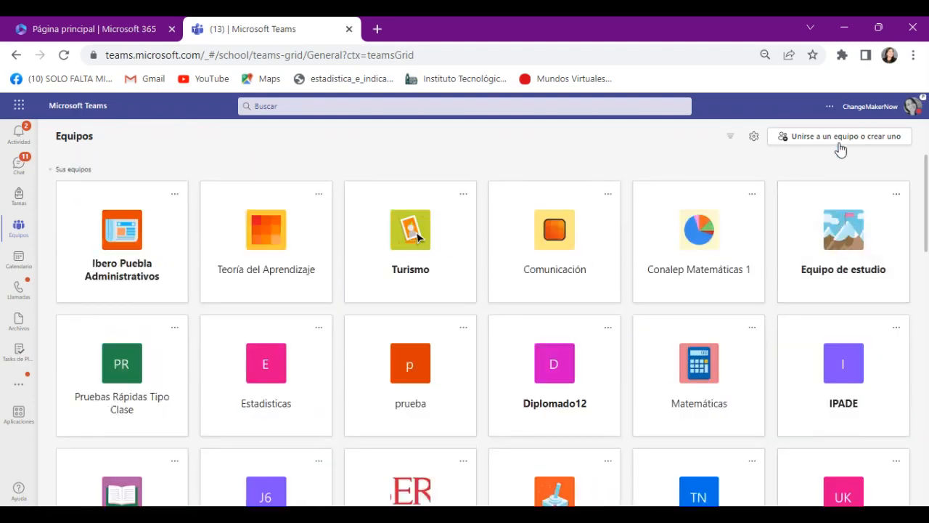
Start creating a new team of the Clase type
click(840, 142)
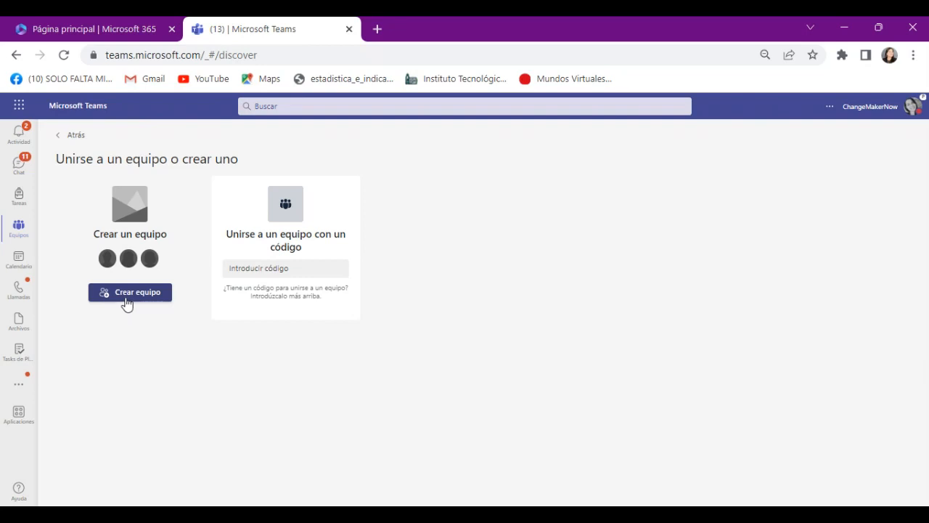
click(19, 55)
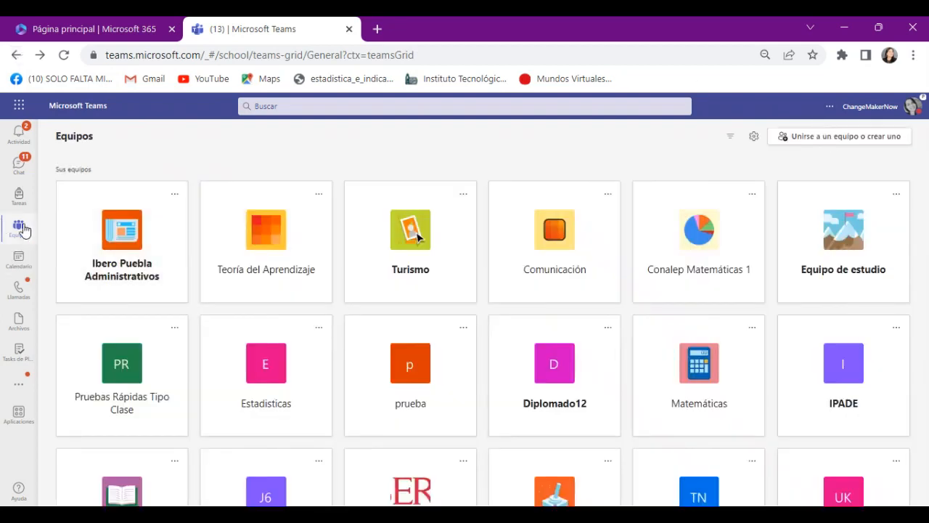
click(871, 136)
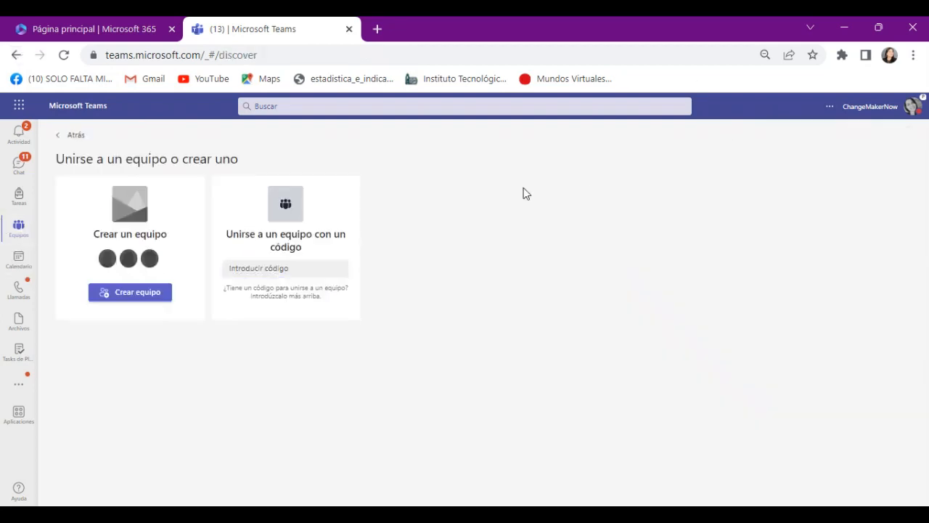
click(145, 299)
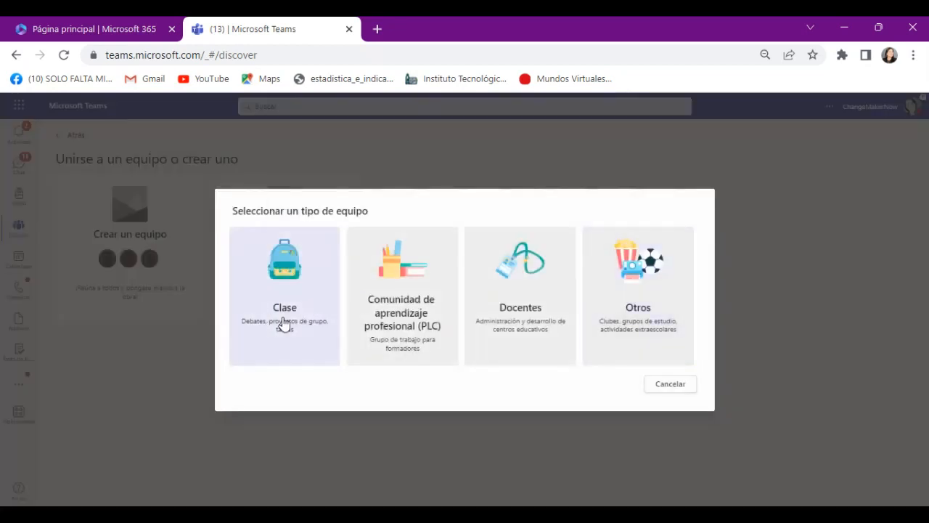
click(284, 324)
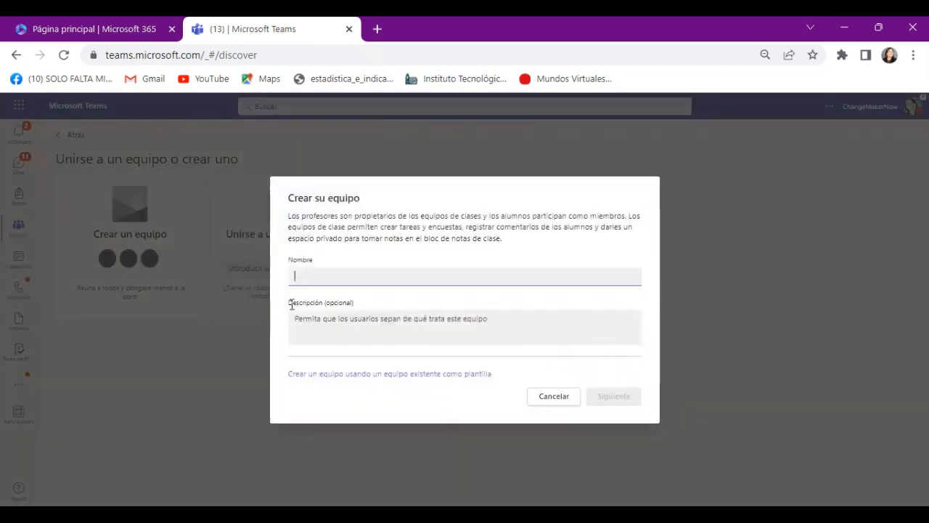
Name the class team Excel Avanzado and continue to adding people
text(Excel Ava)
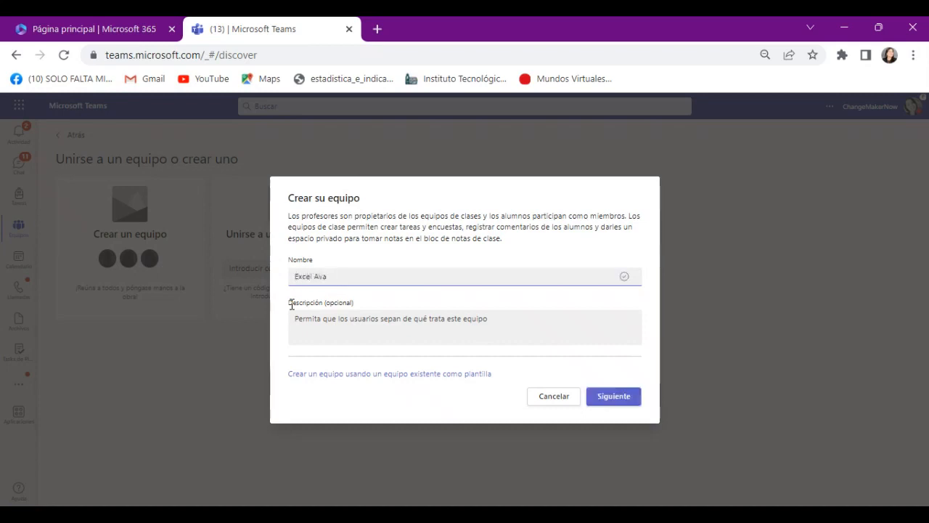
text(nzado)
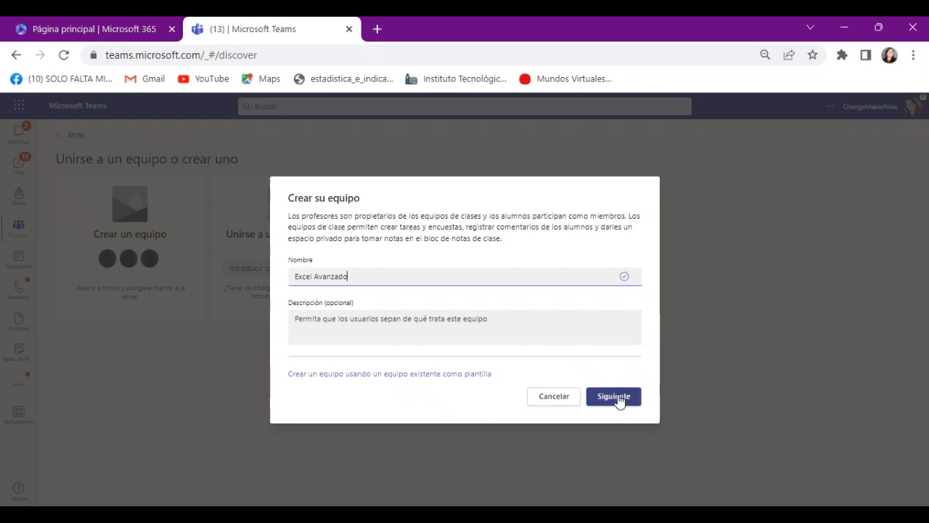
click(614, 397)
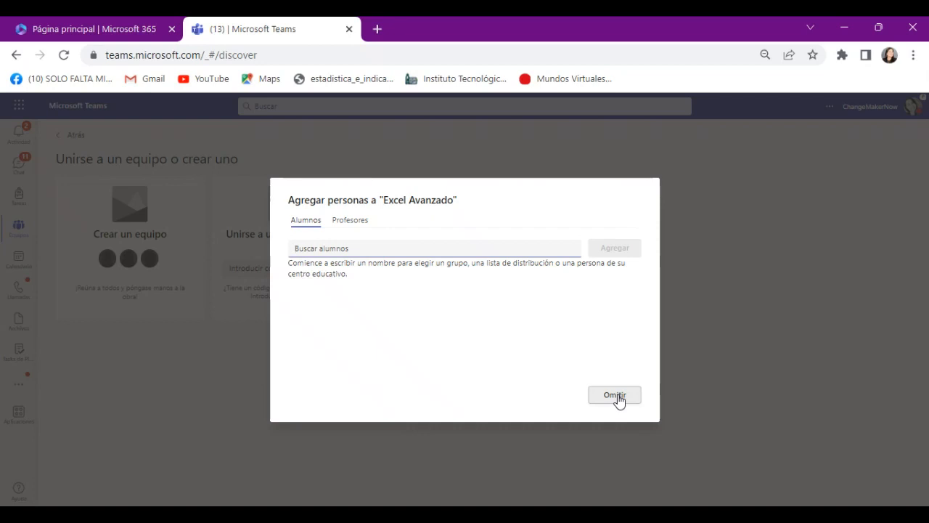
Add one student to the Excel Avanzado team and finish adding people
text(fa)
click(405, 280)
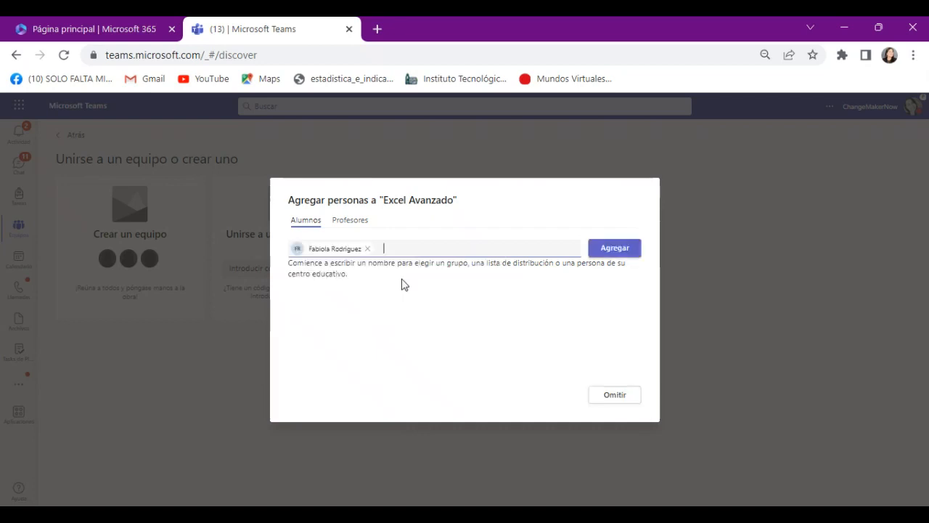
click(627, 247)
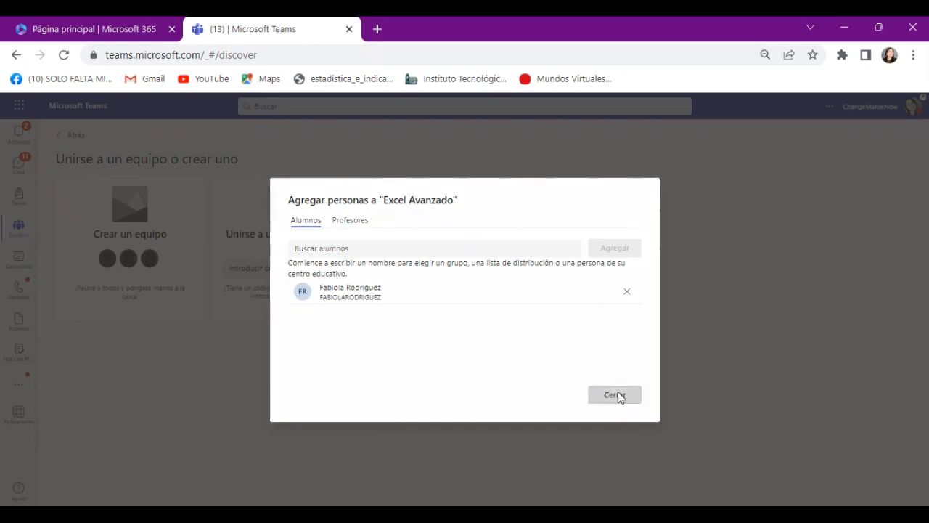
click(617, 395)
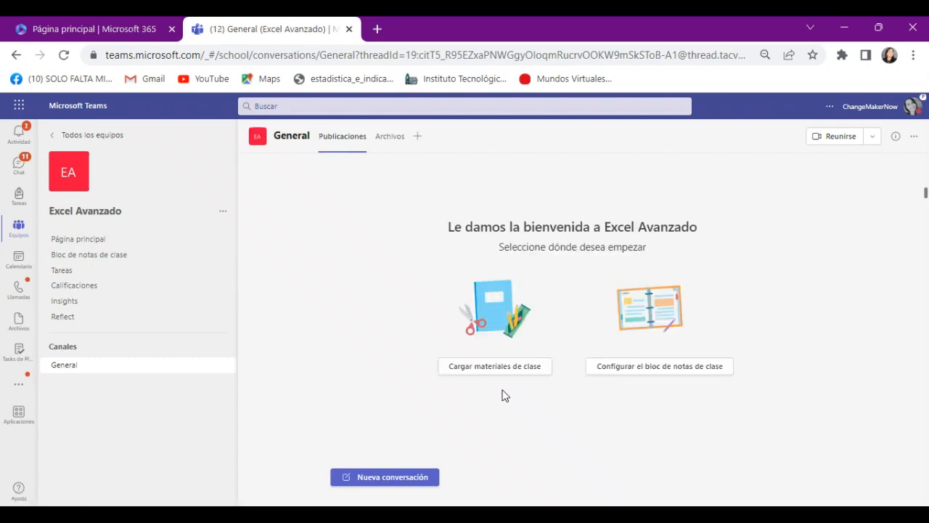
Add a channel named Sesión 01 to the Excel Avanzado team with standard privacy
click(222, 214)
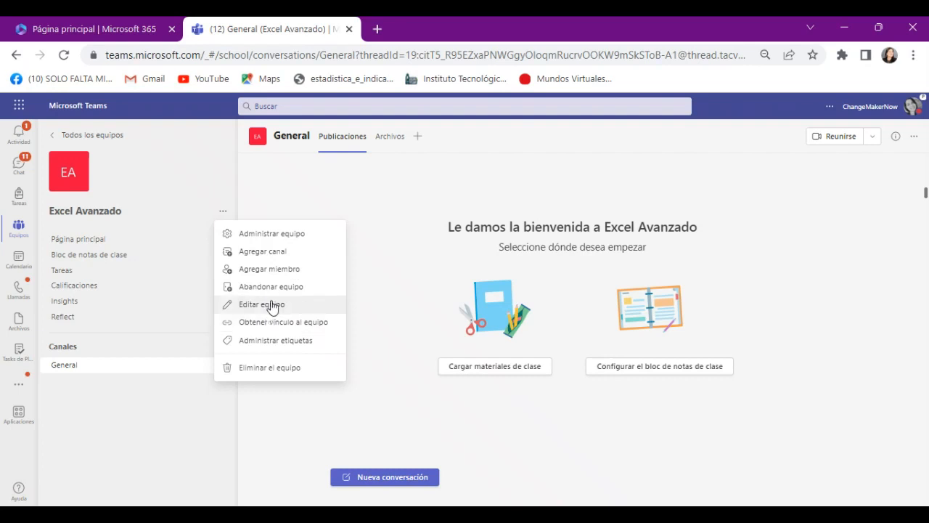
click(273, 251)
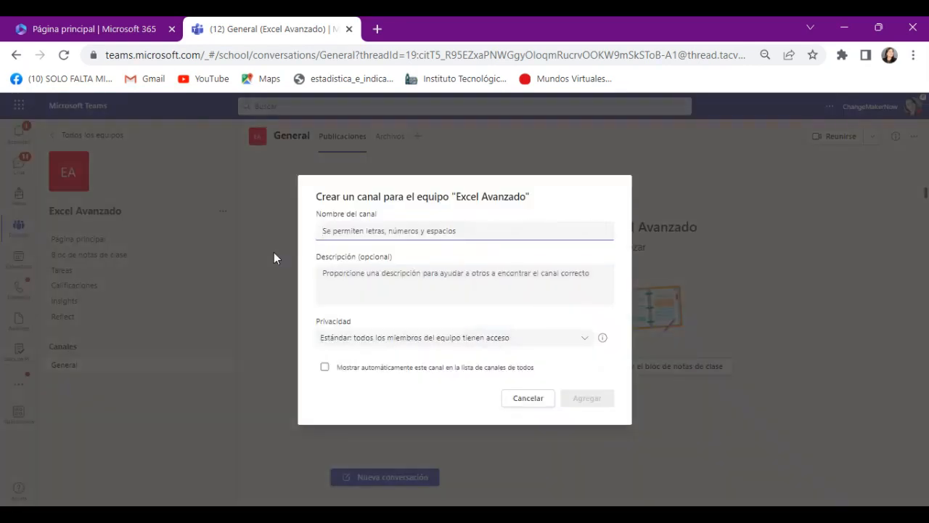
text(S)
key(BackSpace)
text(S)
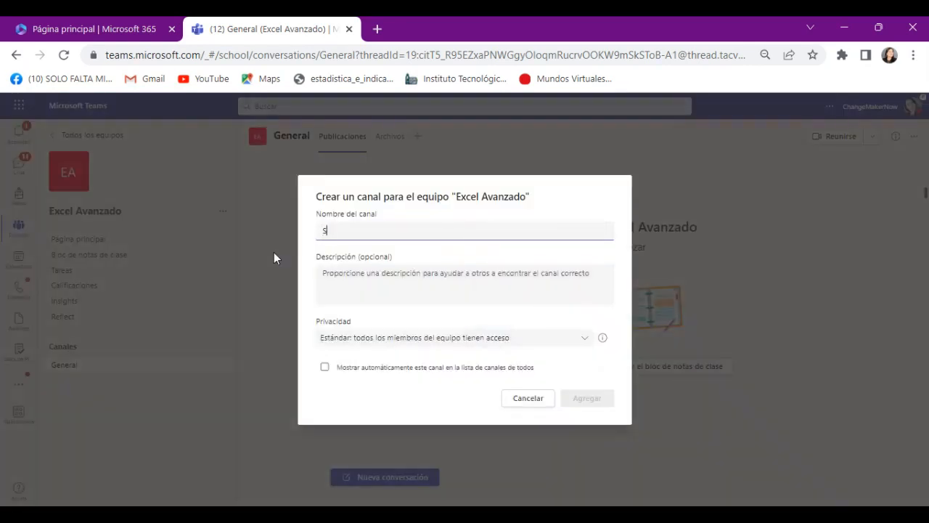
text(esión 01 .)
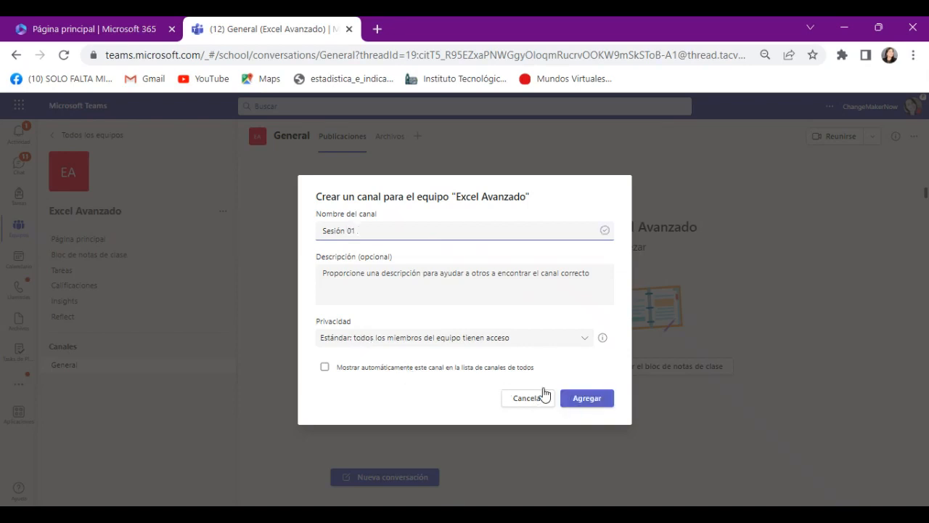
click(574, 398)
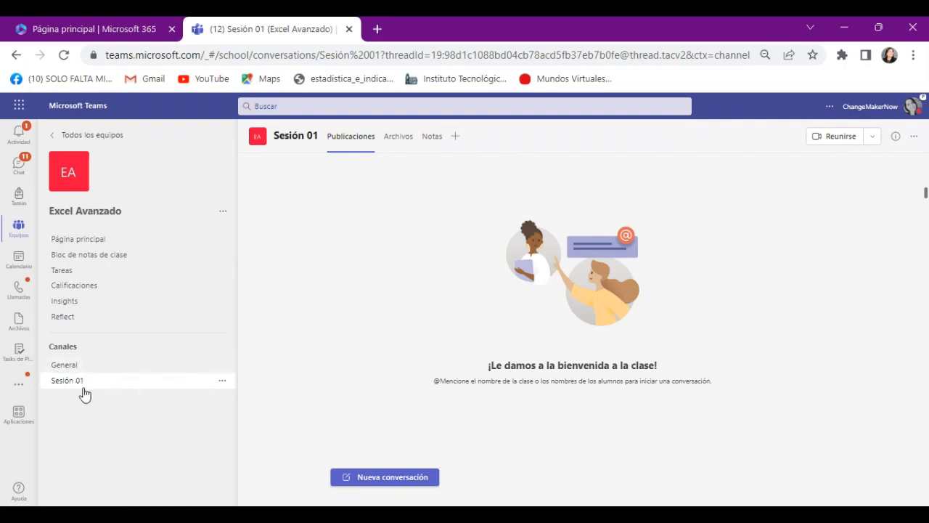
Open the Sesión 01 channel's files and view the file upload picker without choosing a file
click(399, 138)
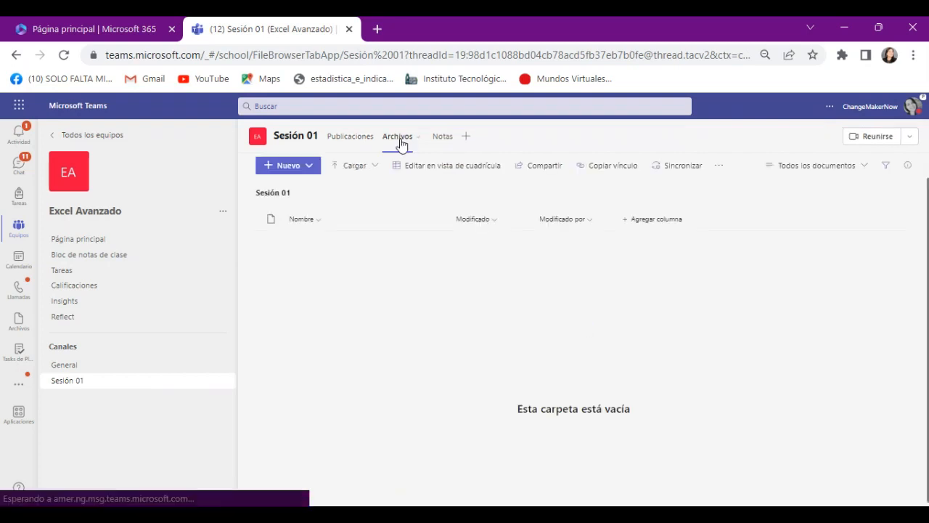
click(344, 173)
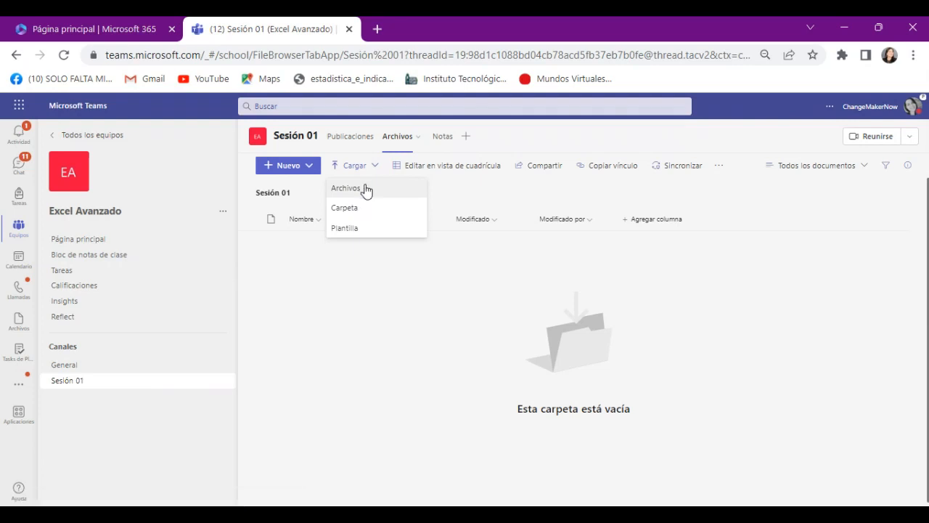
click(365, 190)
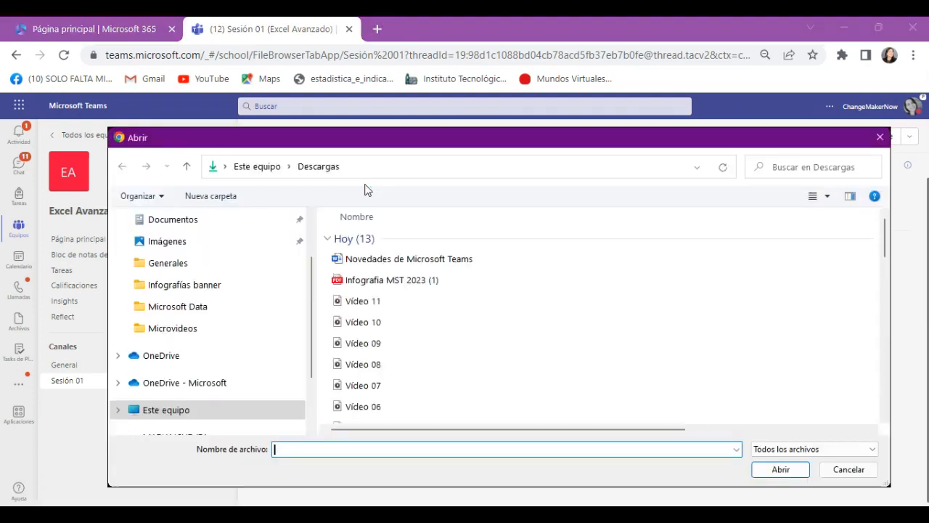
click(880, 138)
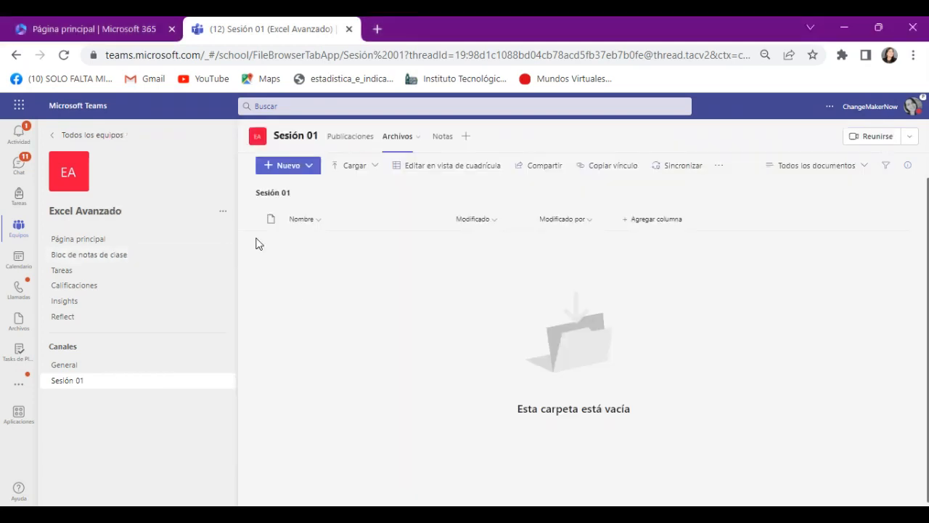
Create an Excel workbook named Sesión 01 in the channel's files and close it
click(313, 172)
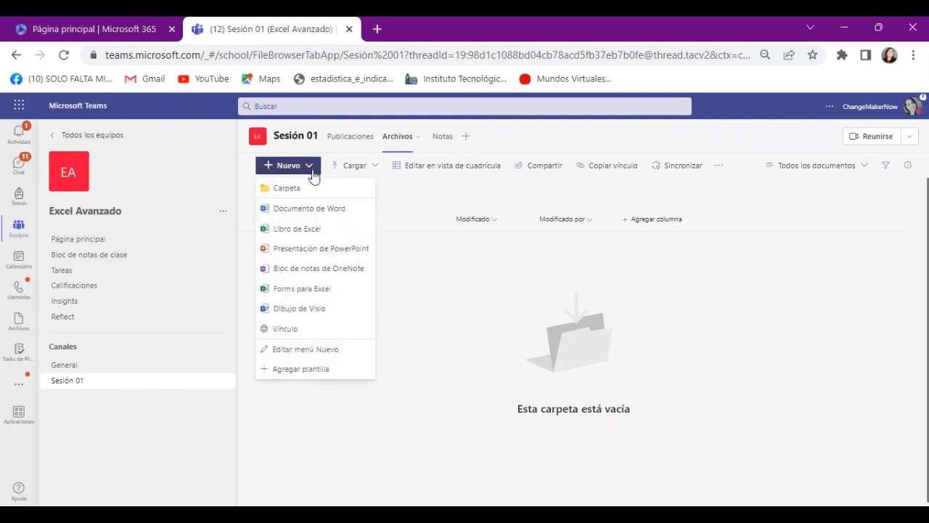
click(314, 229)
text(S)
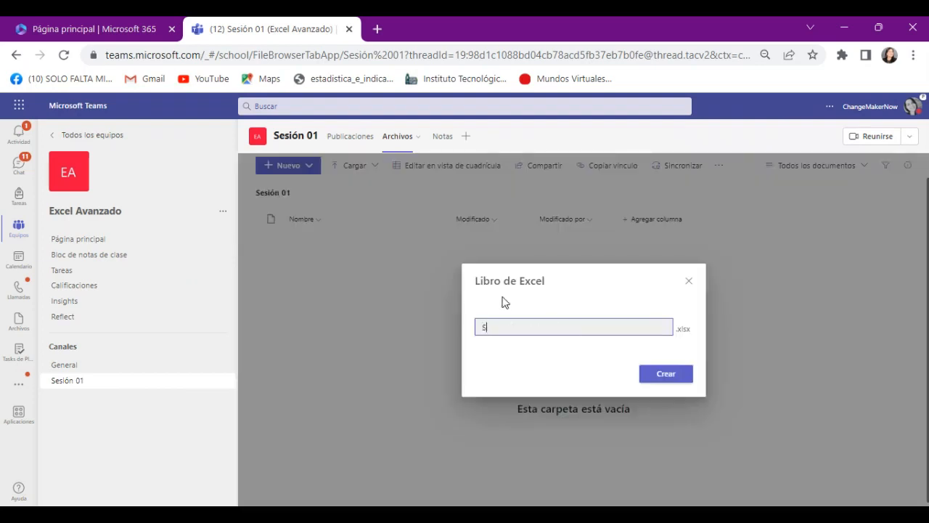
text(esión 01)
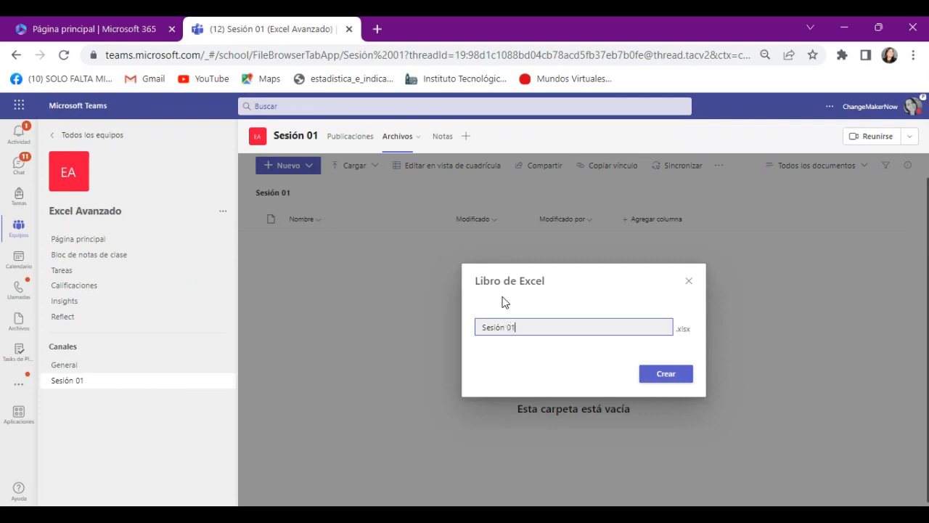
click(662, 375)
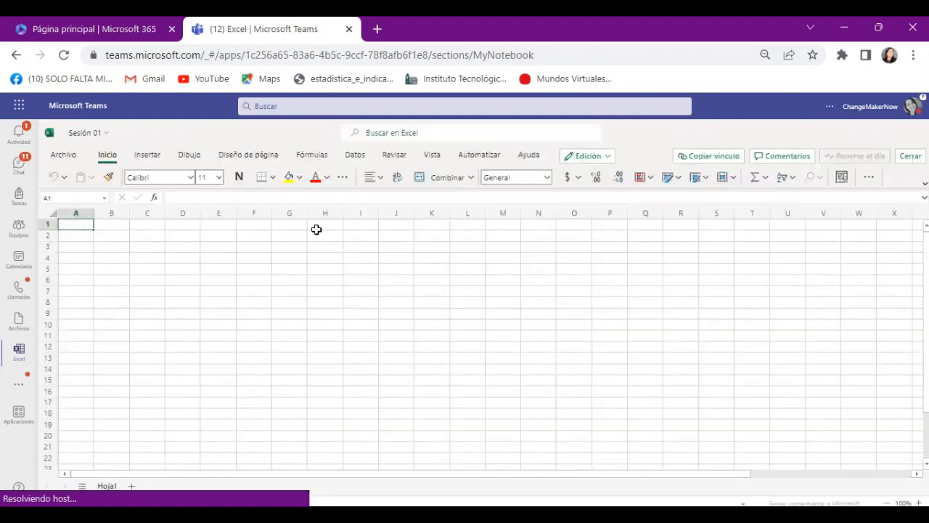
click(919, 156)
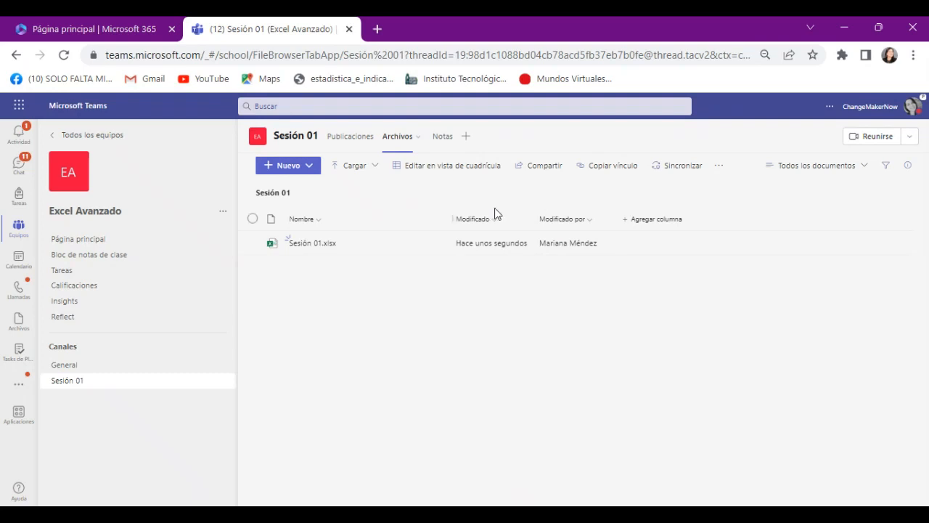
Try to add an Excel tab to the Sesión 01 channel
click(466, 138)
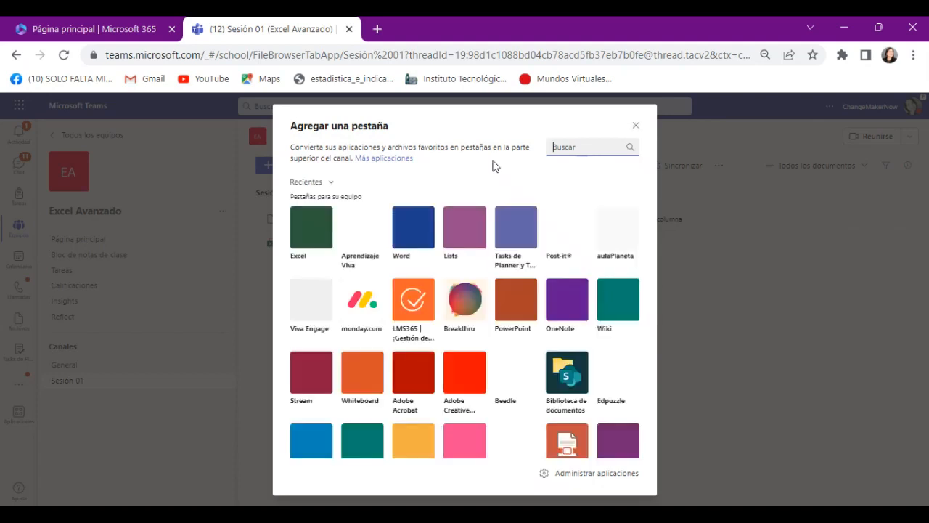
click(311, 228)
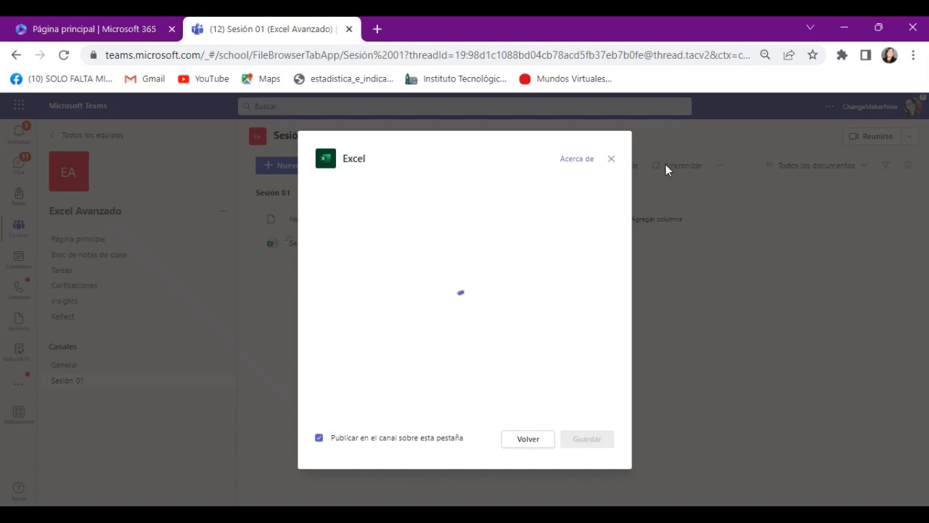
click(488, 384)
click(612, 158)
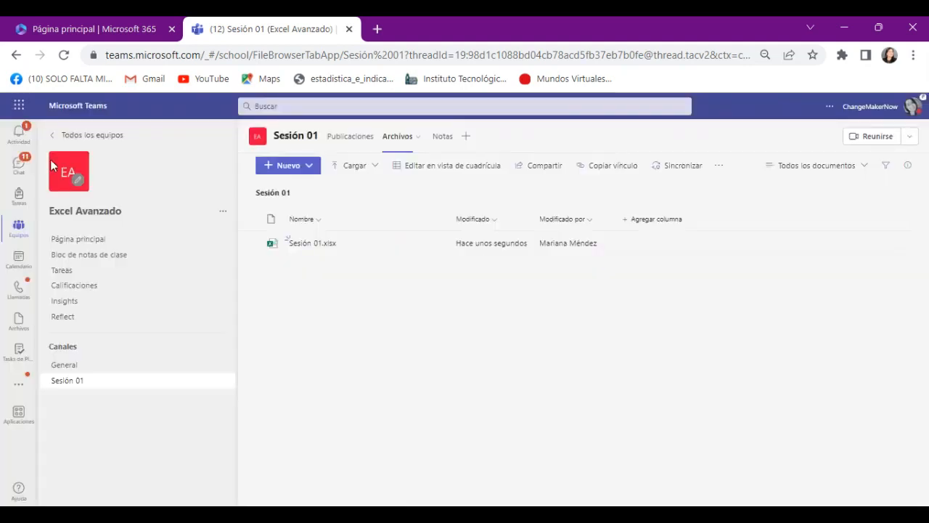
click(64, 56)
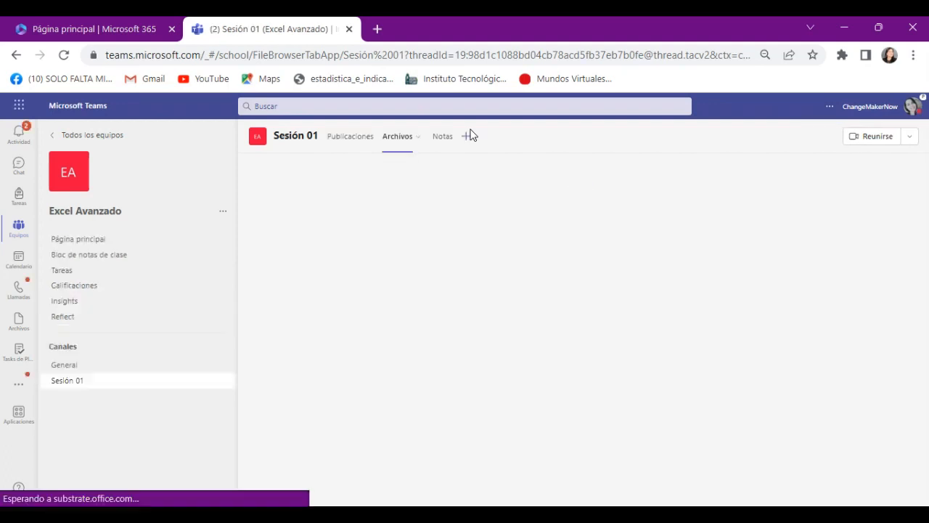
click(468, 137)
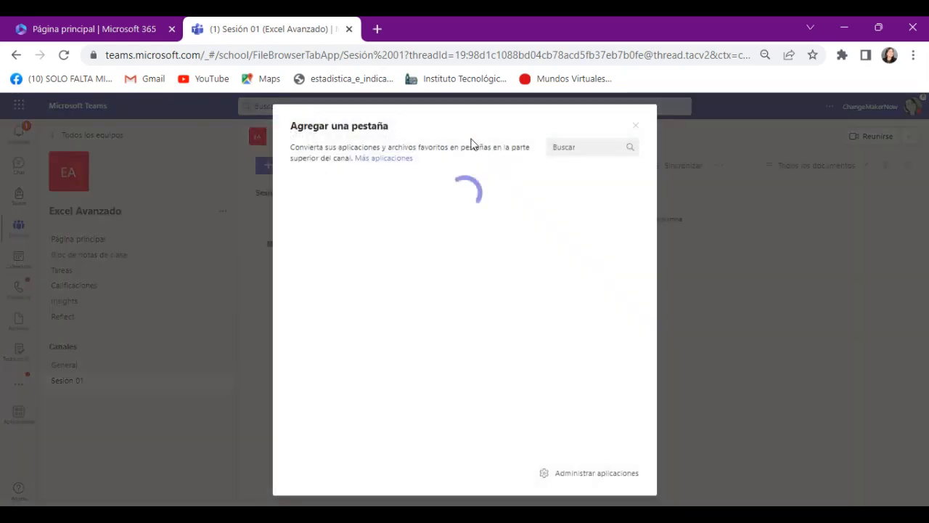
click(323, 235)
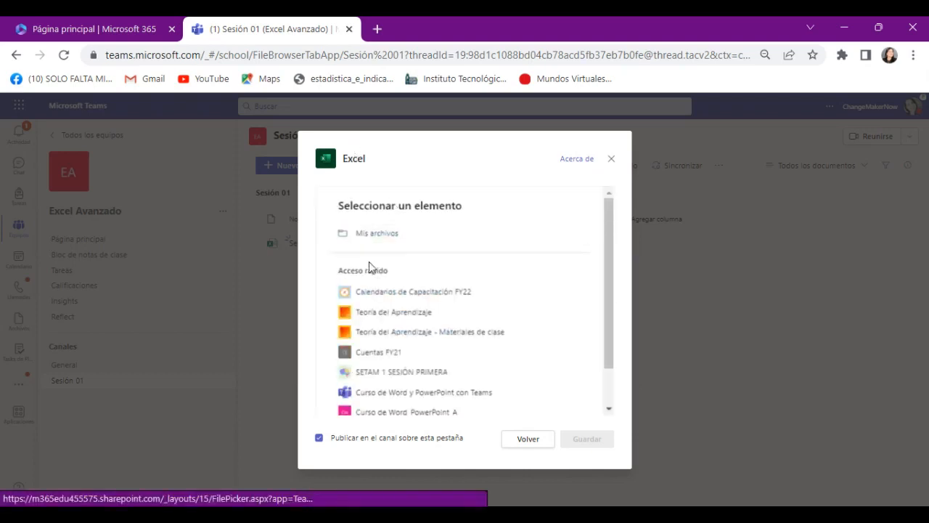
scroll(369, 263, down, 2)
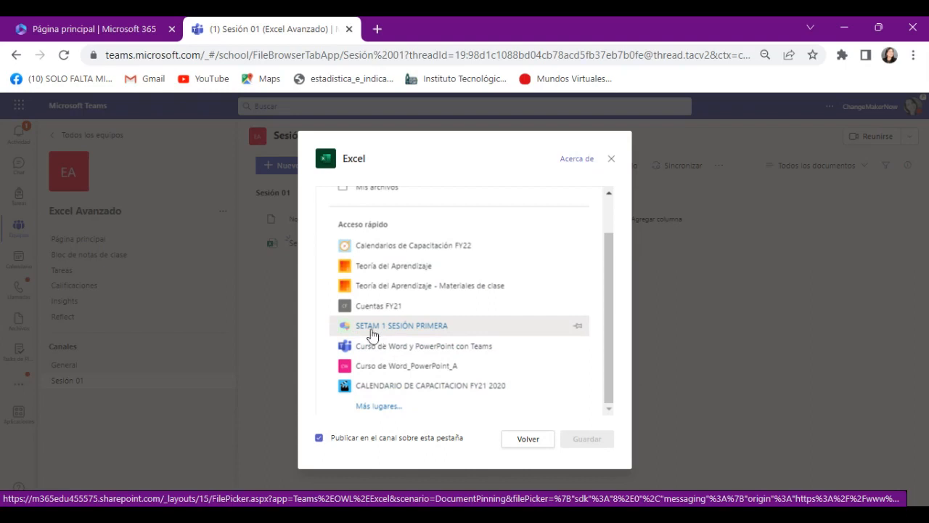
scroll(372, 326, up, 2)
scroll(375, 330, down, 1)
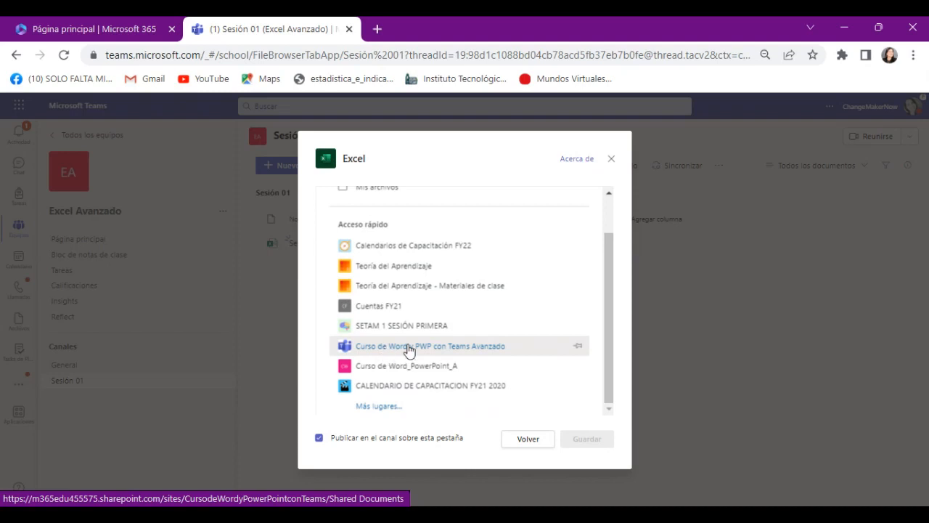
click(474, 347)
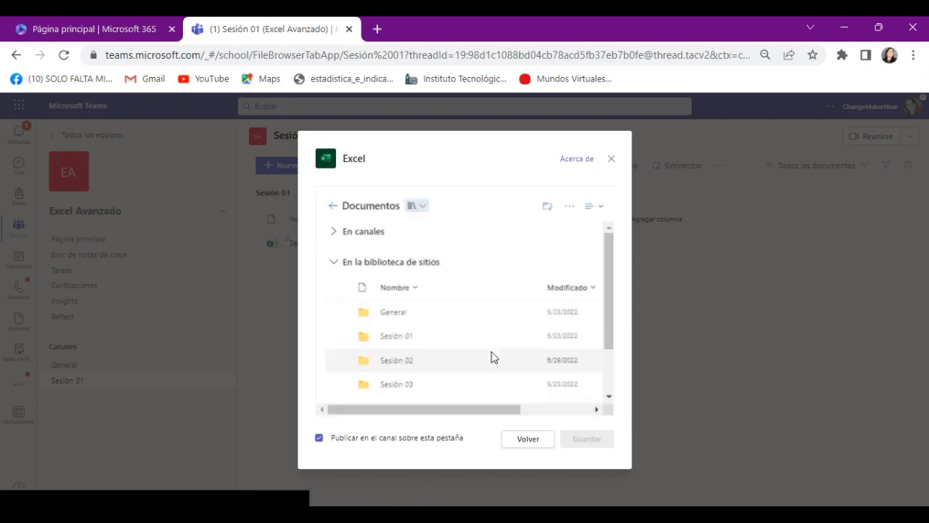
click(392, 338)
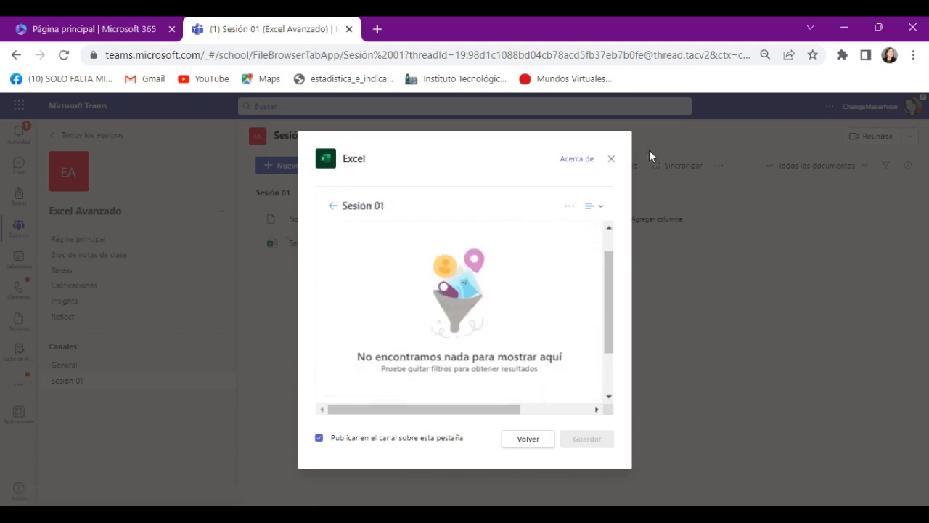
click(612, 159)
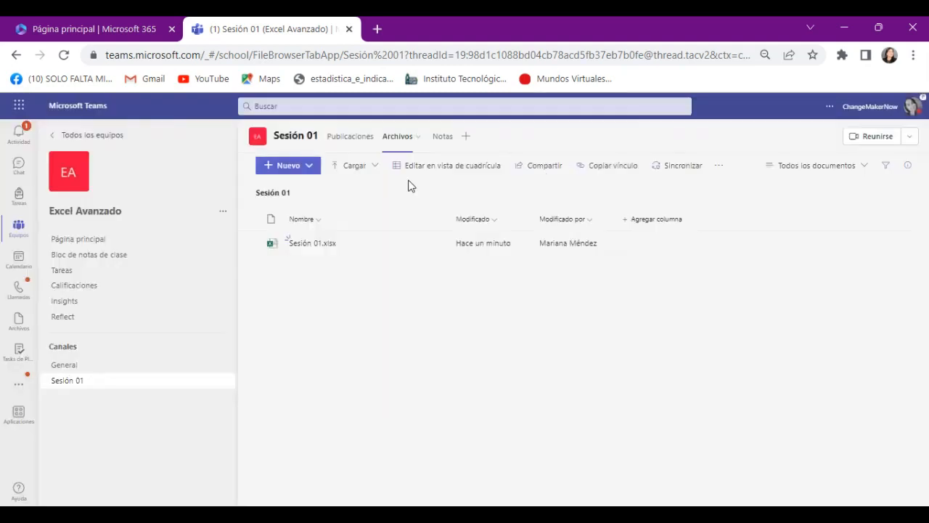
Add an Excel tab to the Sesión 01 channel using Libro.xlsx from Mis archivos, keeping the channel post about the tab enabled
click(465, 137)
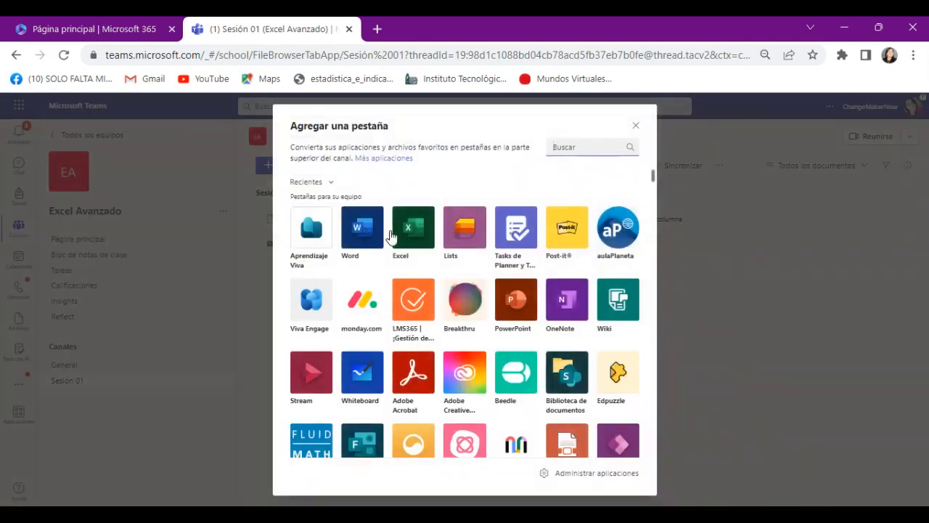
click(402, 236)
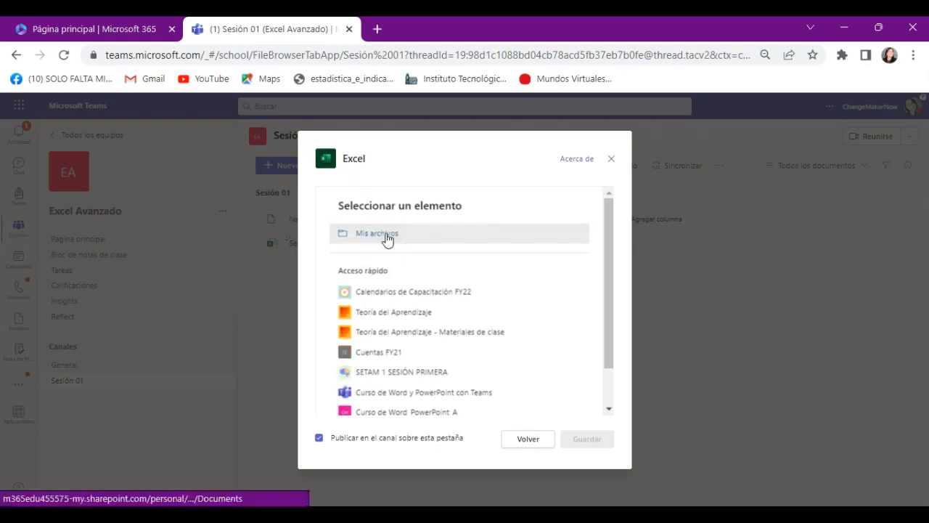
click(382, 239)
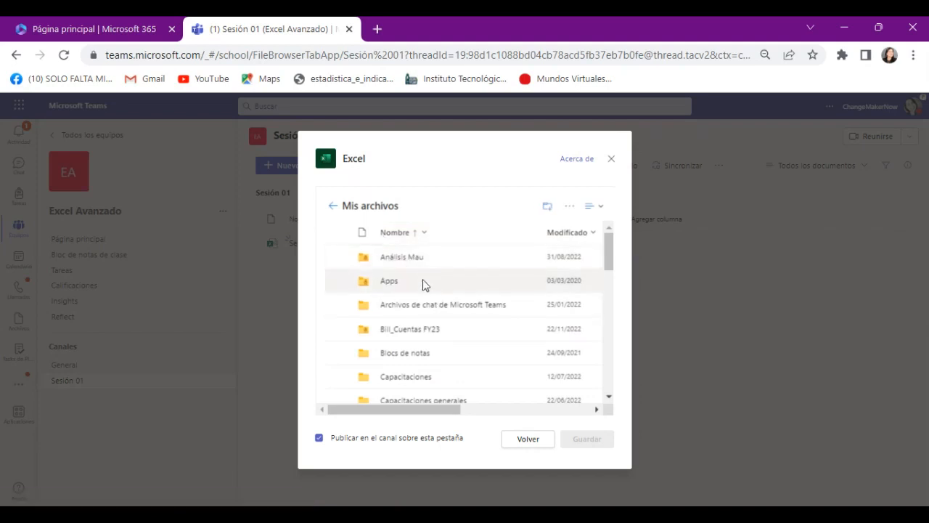
scroll(424, 287, down, 5)
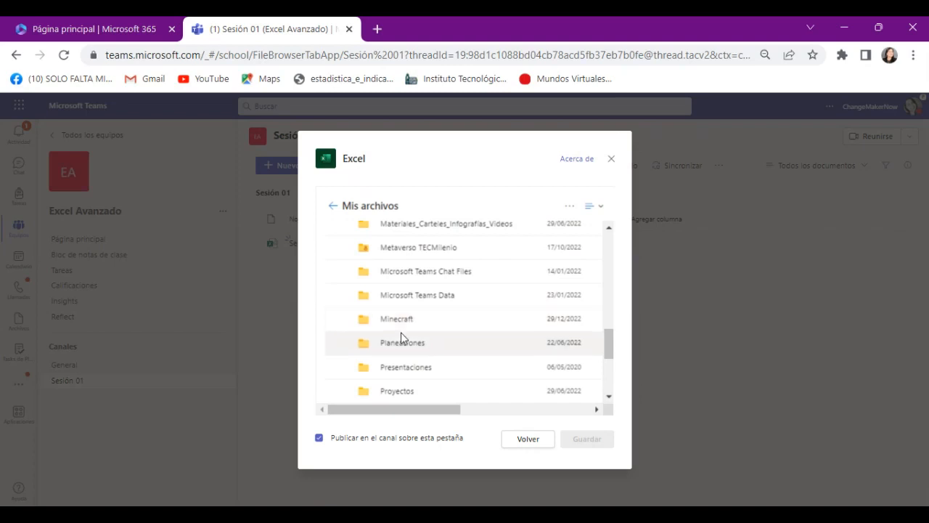
scroll(406, 339, down, 3)
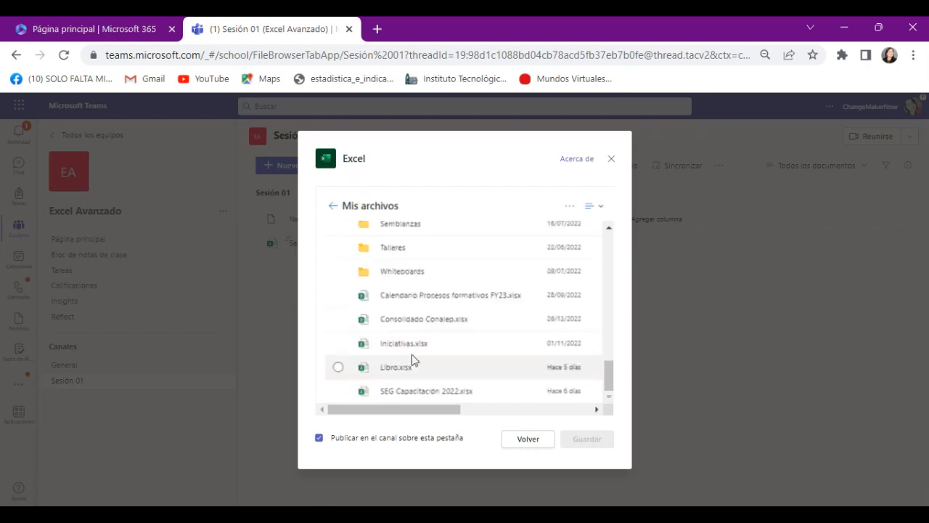
click(338, 367)
click(584, 439)
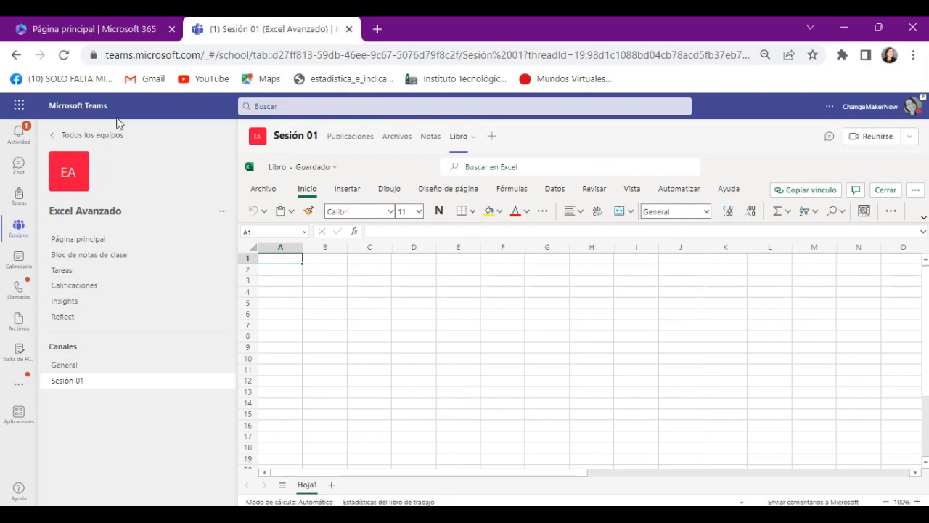
Return to the overview of all teams and look through the list
click(100, 134)
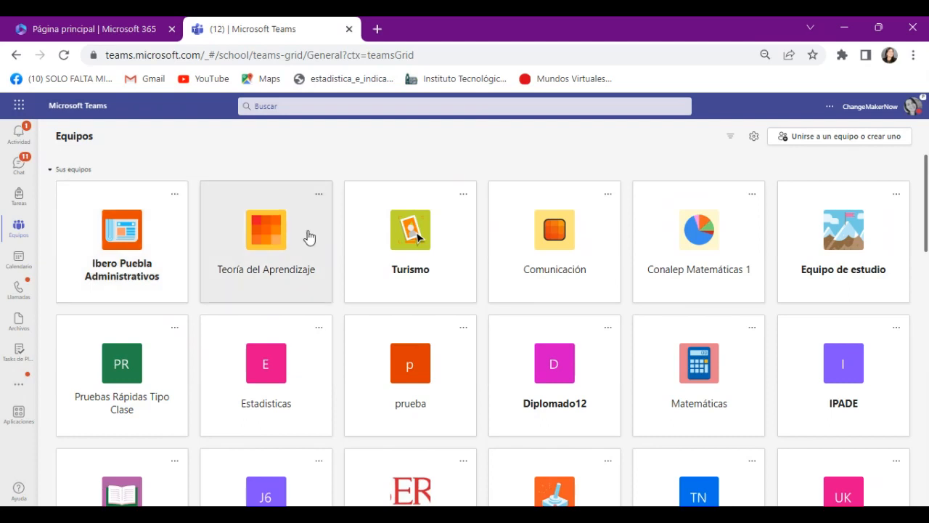
scroll(309, 237, down, 10)
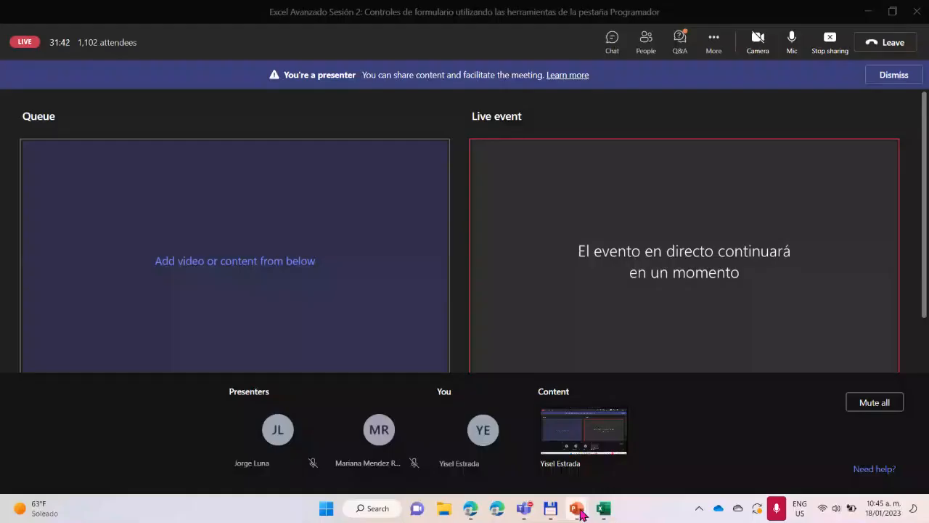
Switch to the Excel 1 presentation in PowerPoint and start the slide show from the practical activity slide
mouse_move(577, 510)
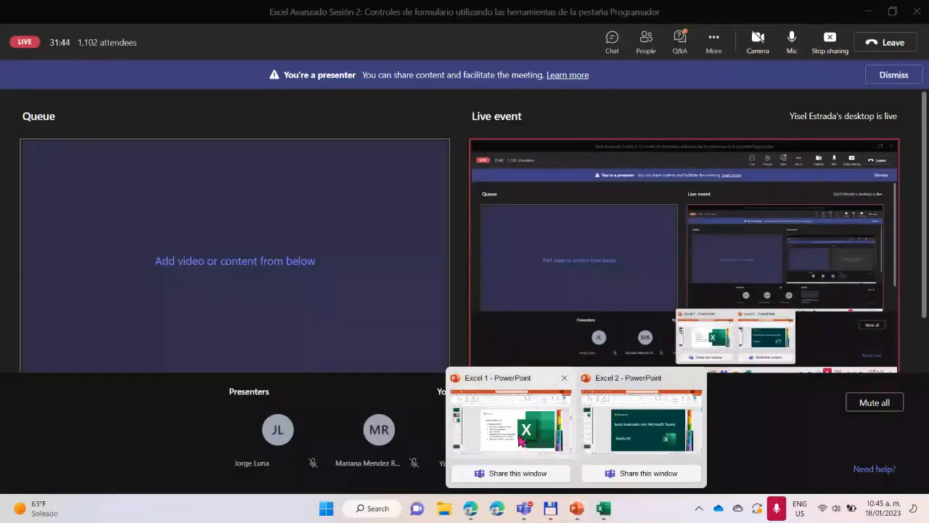
click(511, 435)
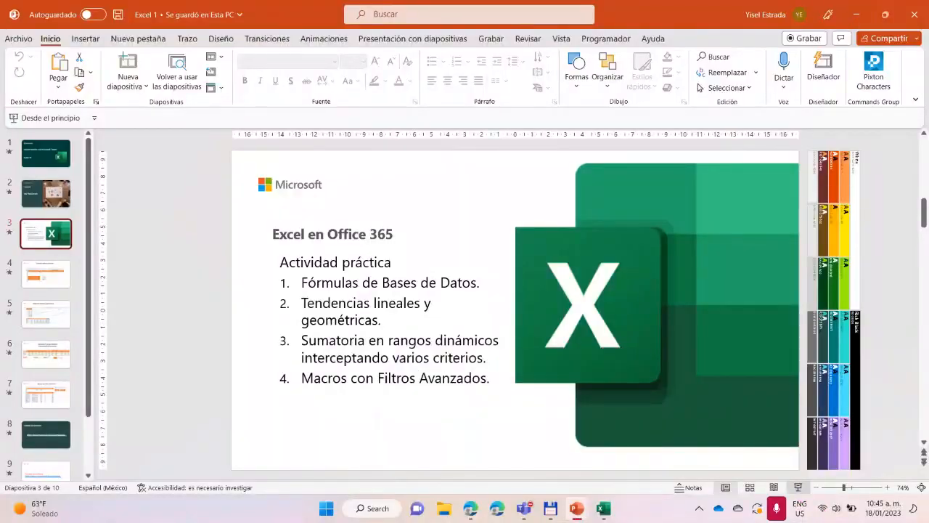
click(797, 487)
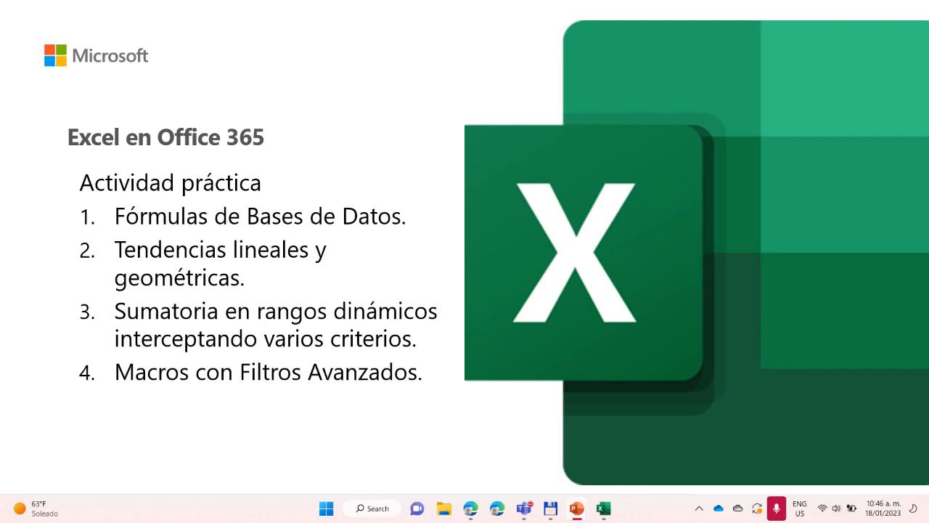
Go through the slides from Fórmulas de Bases de Datos to Carpeta de Ejercicios
key(Right)
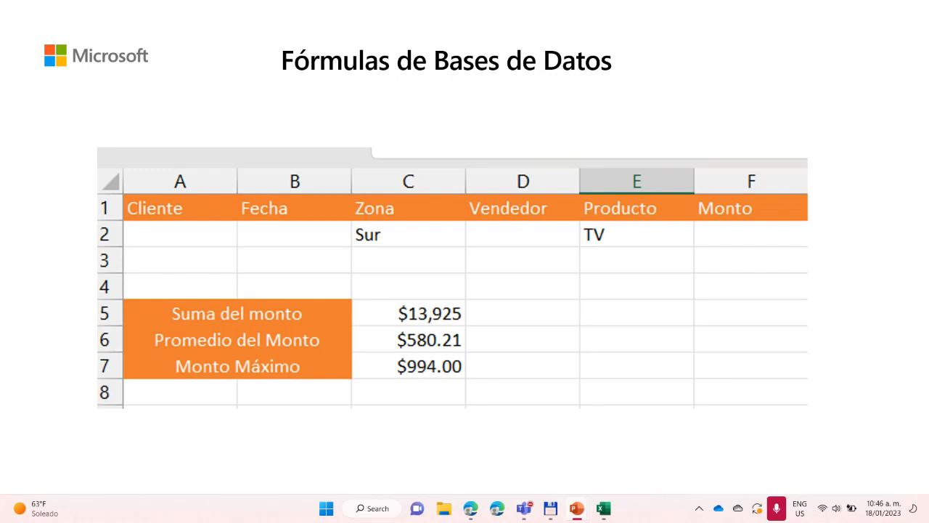
key(Right)
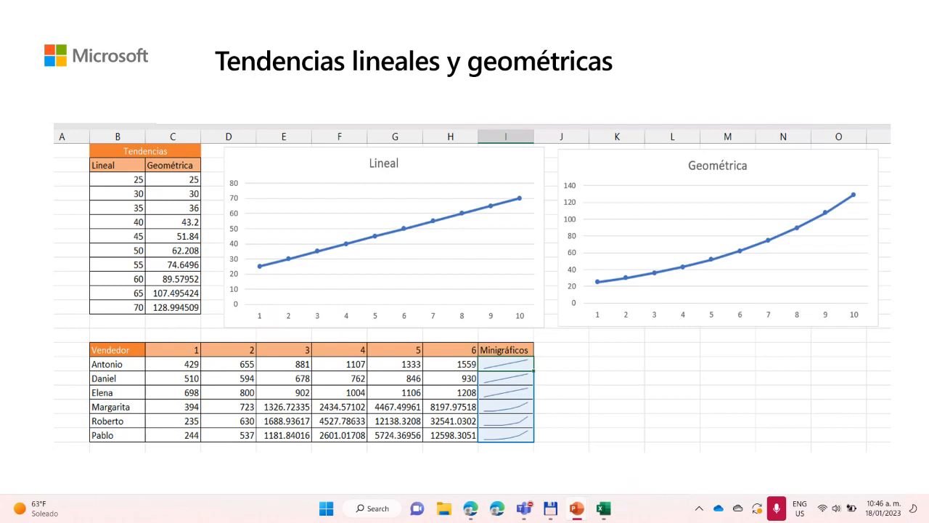
key(Right)
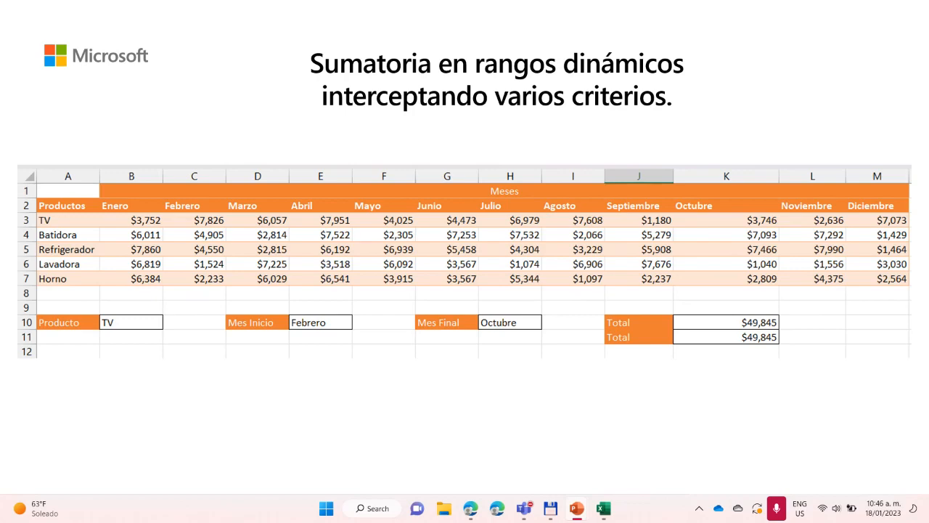
key(Right)
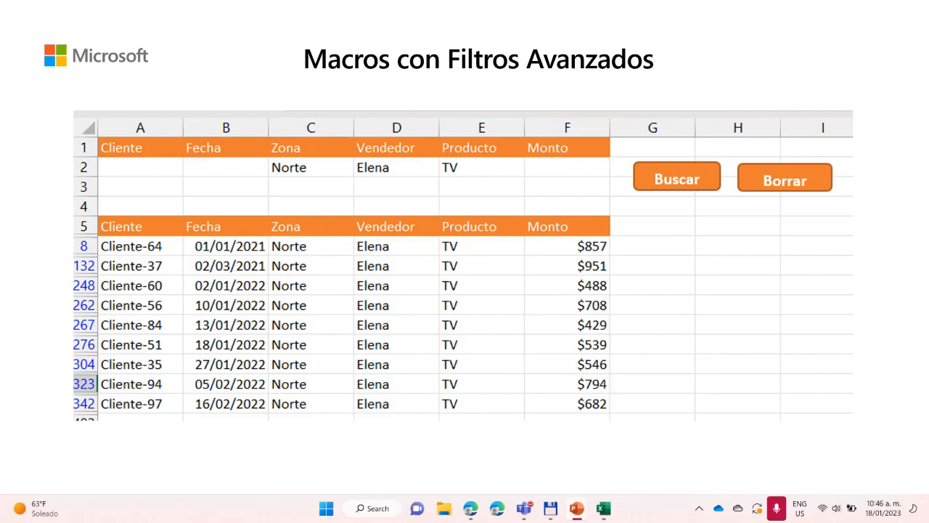
key(Right)
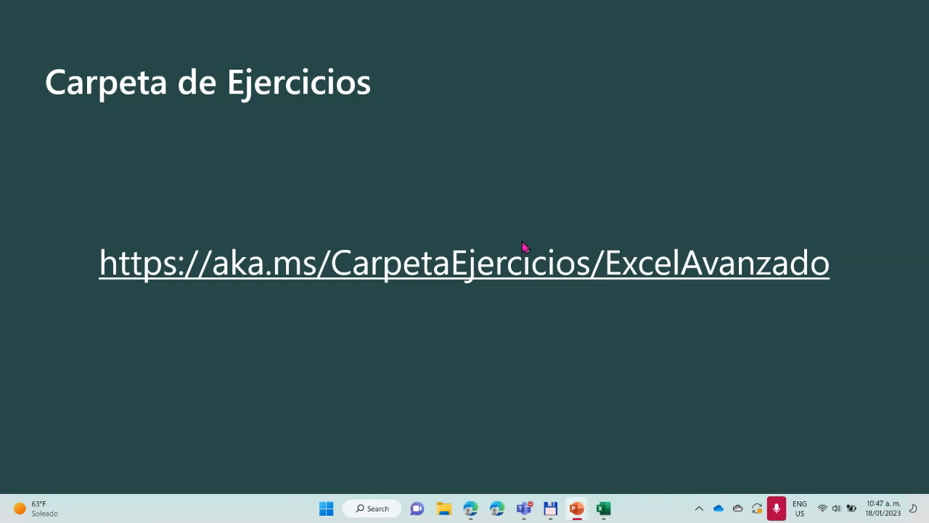
Switch to Ejercicio 1.xlsx in Excel for the web and view its Save As options, including downloading a copy, without saving
click(468, 511)
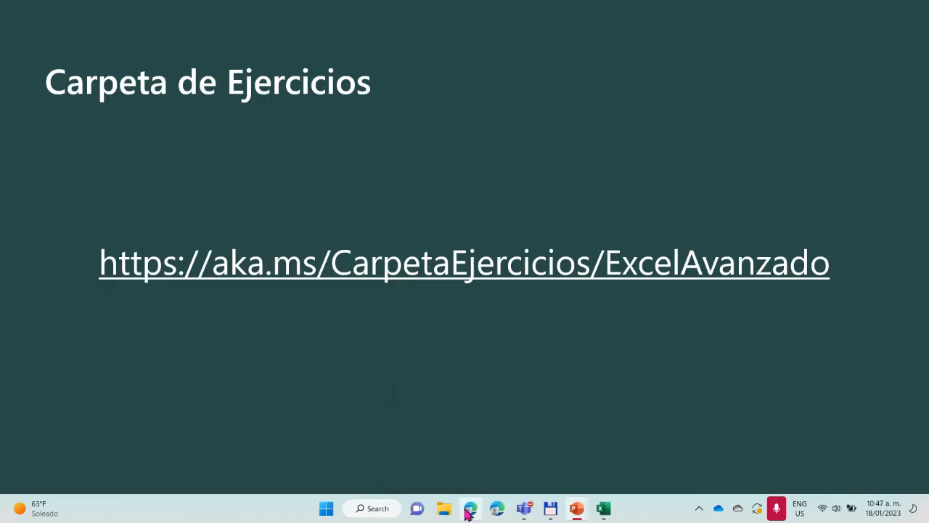
click(556, 206)
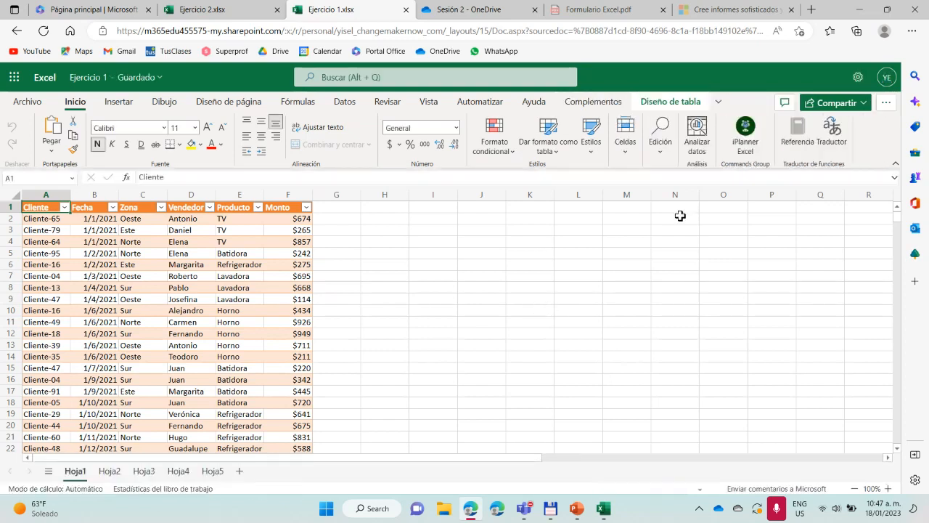
click(26, 102)
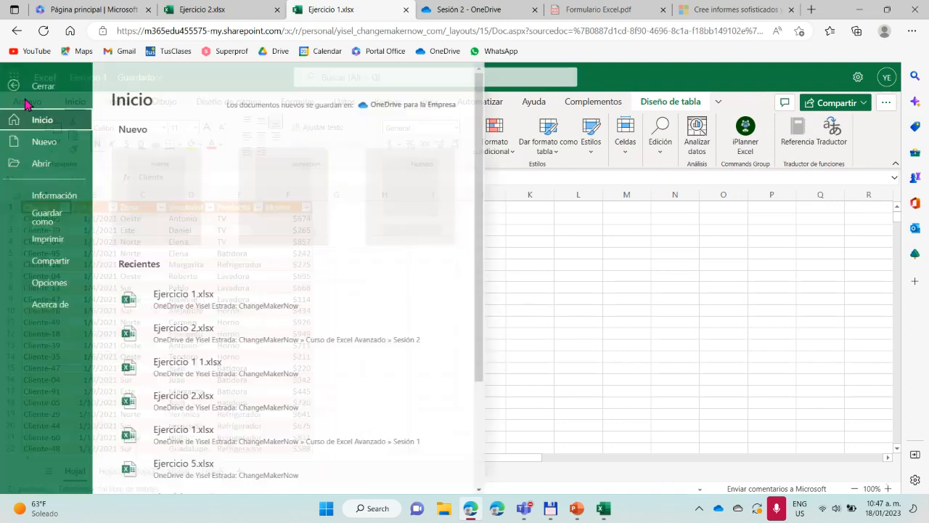
click(47, 226)
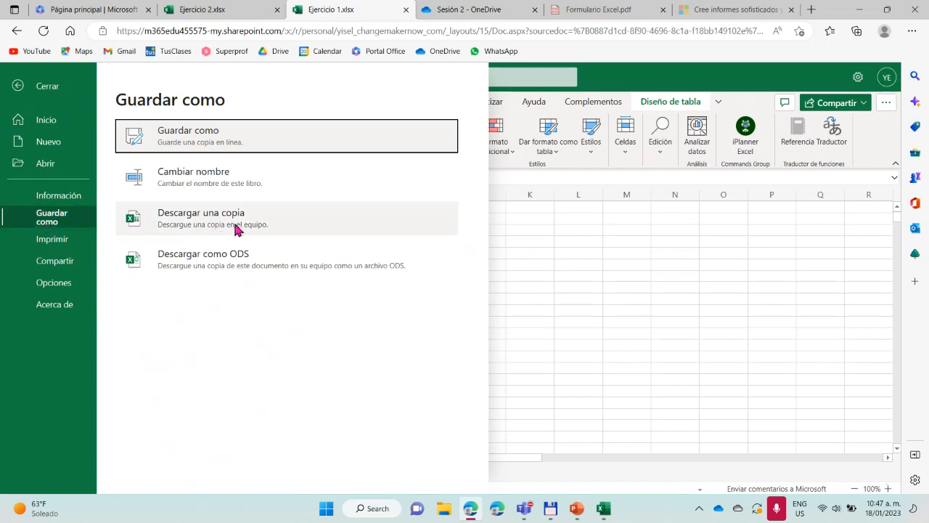
click(601, 240)
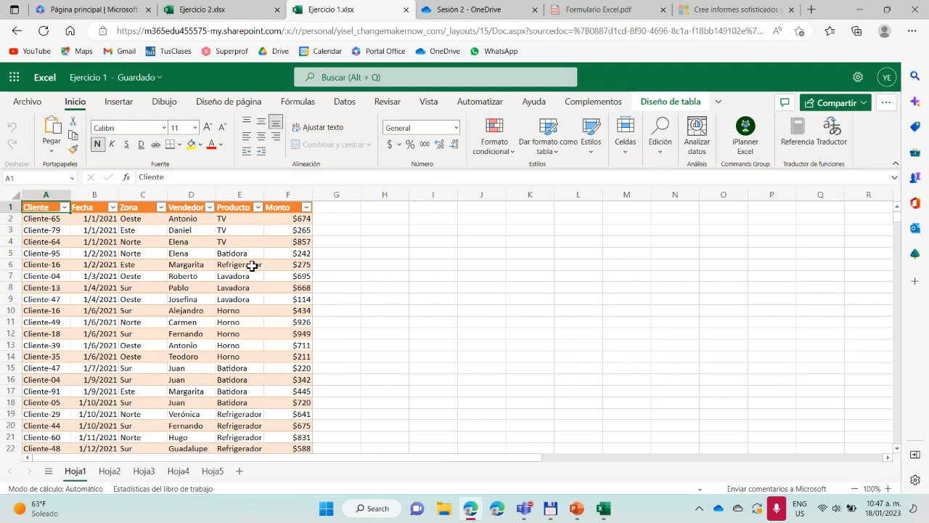
Compare the formula commands of Excel for the web with desktop Excel, selecting the product table A1:M6 on Hoja4 in the desktop workbook
click(302, 106)
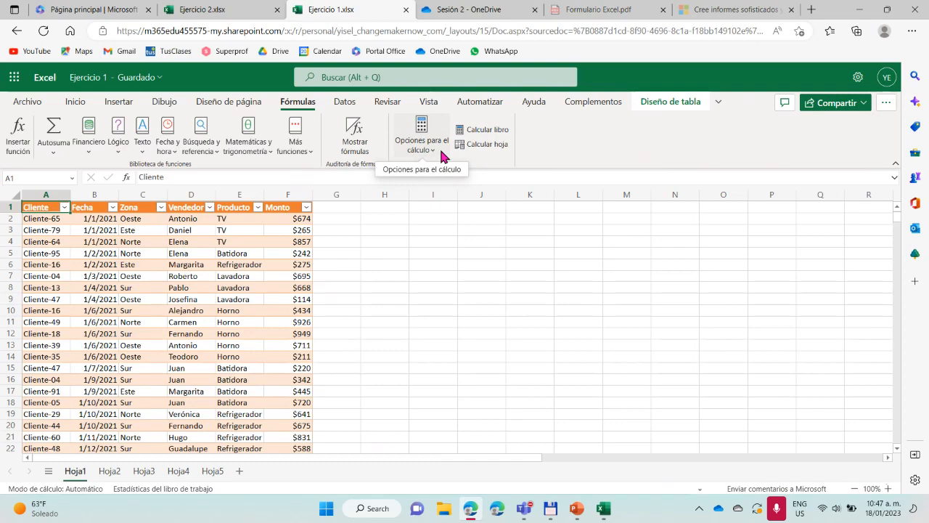
click(603, 509)
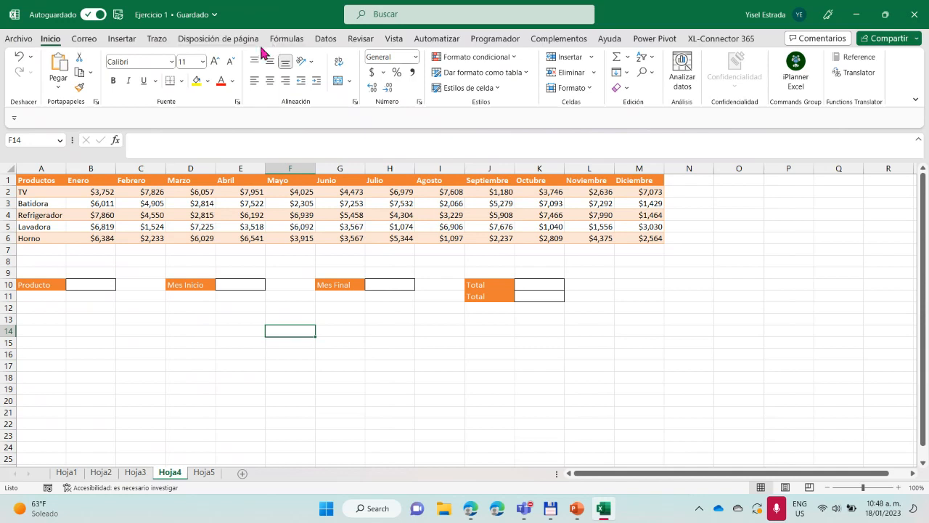
click(291, 44)
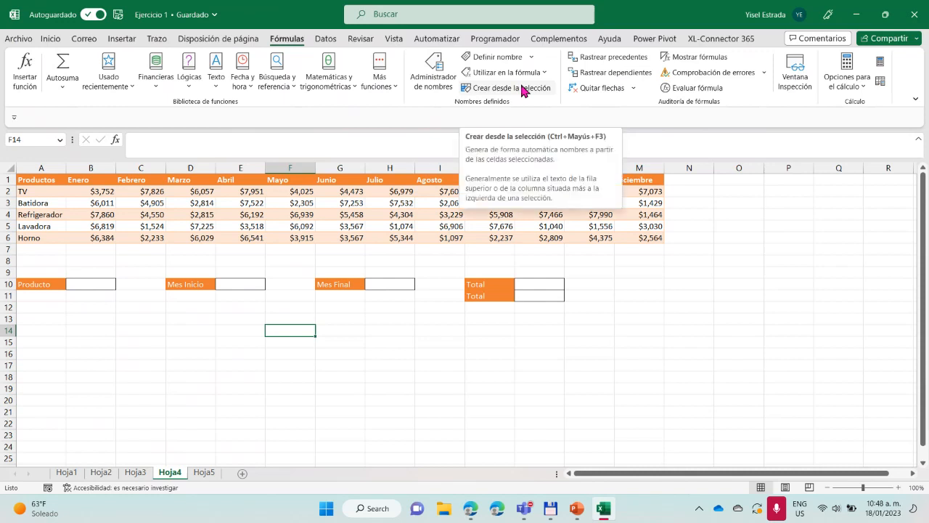
drag(48, 179, 638, 236)
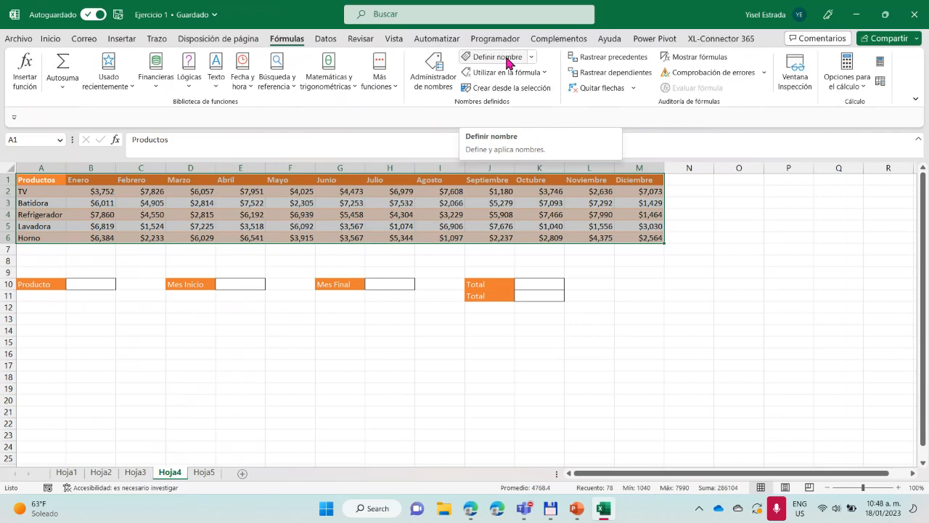
Switch back to Ejercicio 1.xlsx in Excel for the web and select the product table A1:M6 on Hoja4
click(471, 509)
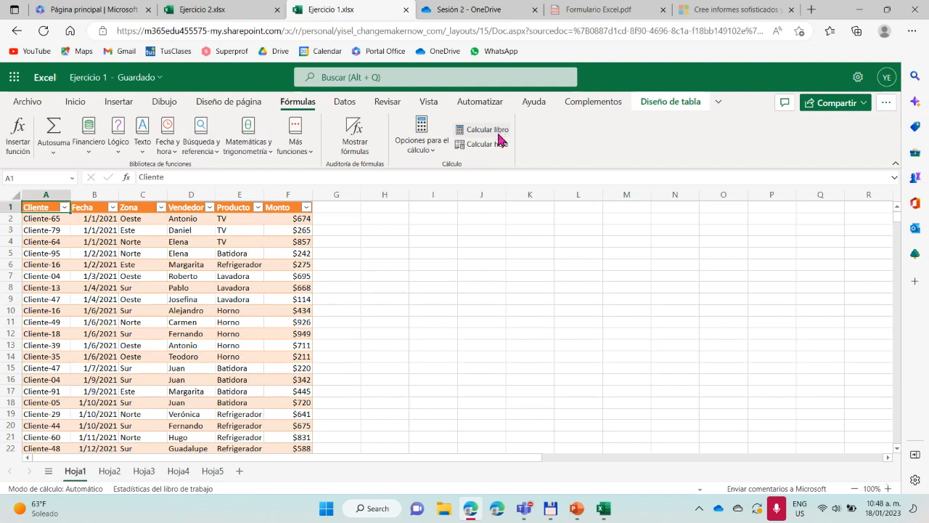
click(178, 470)
drag(48, 208, 643, 263)
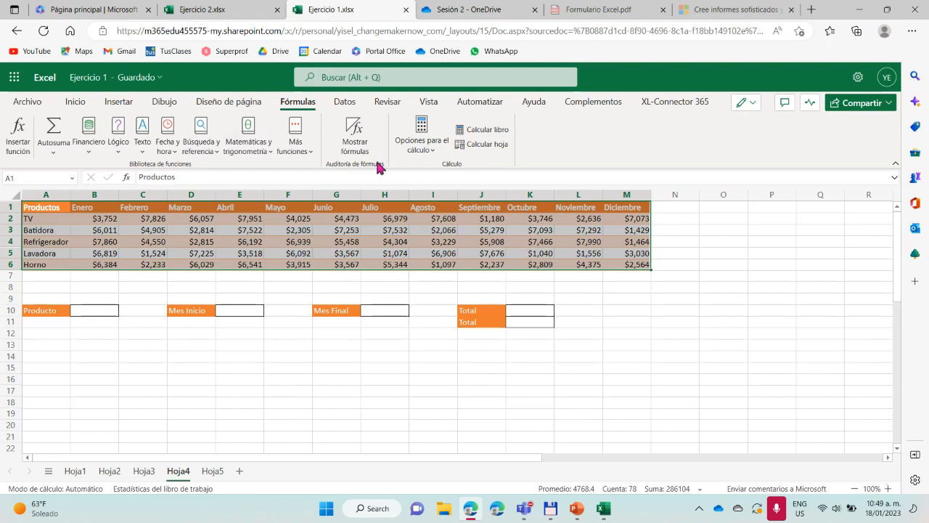
Name the selected product table A1:M6 on Hoja4 as Producto
click(26, 178)
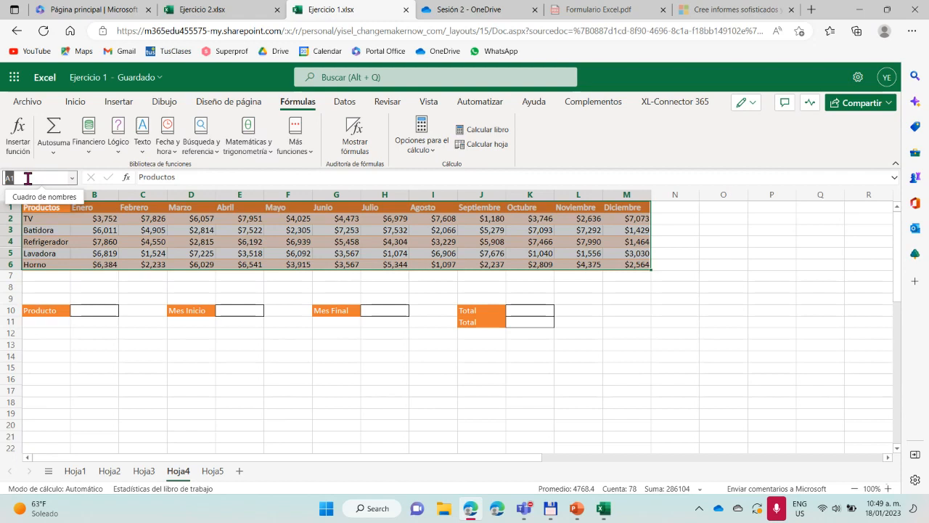
key(BackSpace)
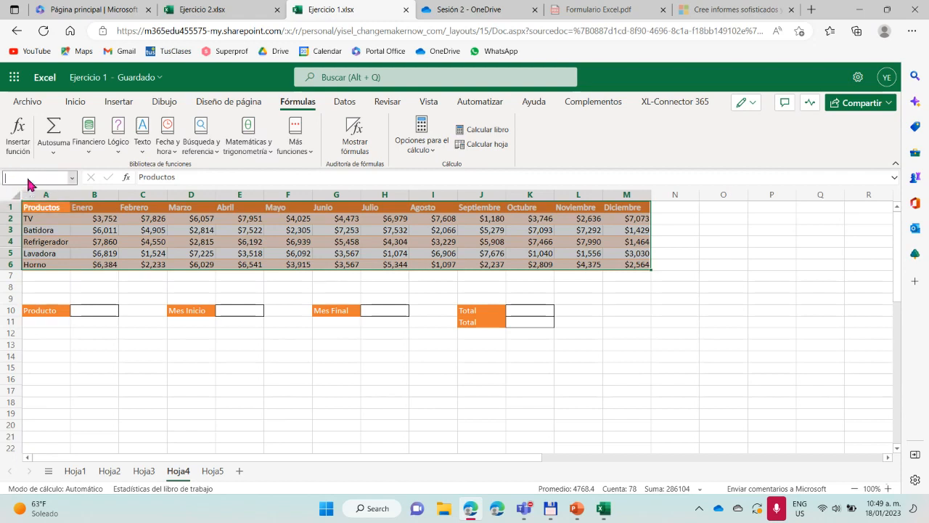
text(Produc)
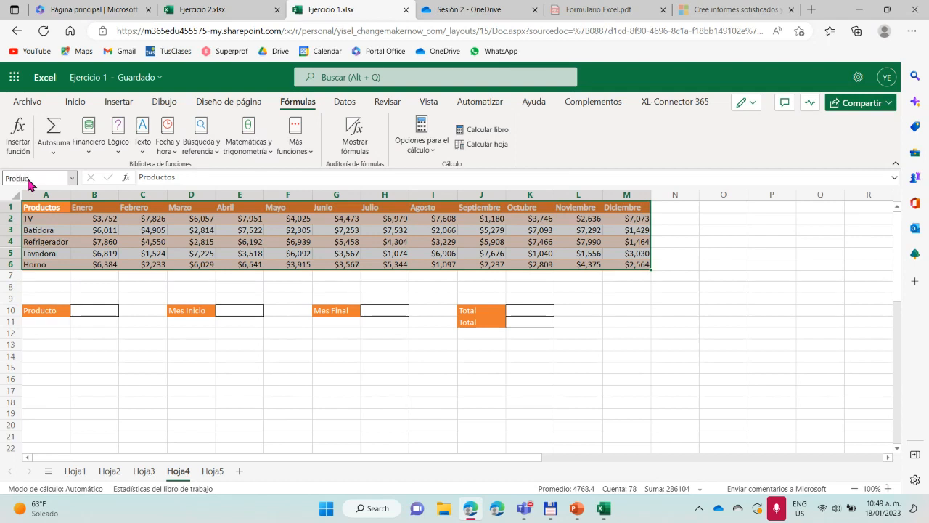
text(tos)
key(Return)
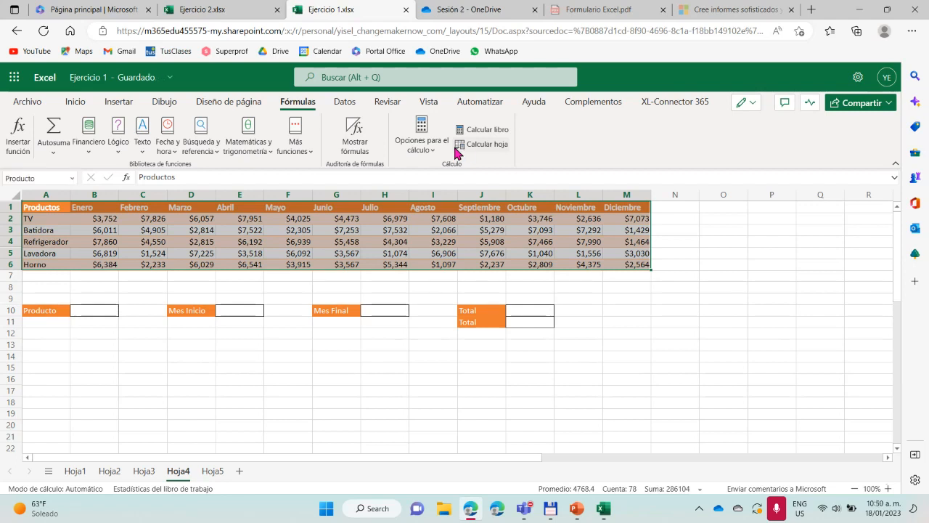
Reselect the product table A1:M6 and check its range name Producto
click(623, 407)
drag(62, 211, 616, 265)
click(12, 179)
text(Producto)
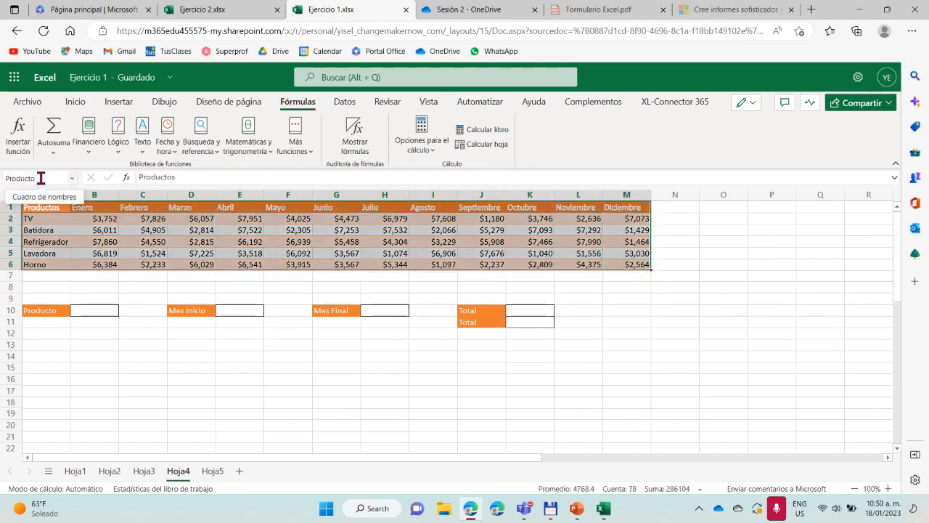
key(Return)
Enter the formula =Producto in cell H18 to return the named range
click(388, 399)
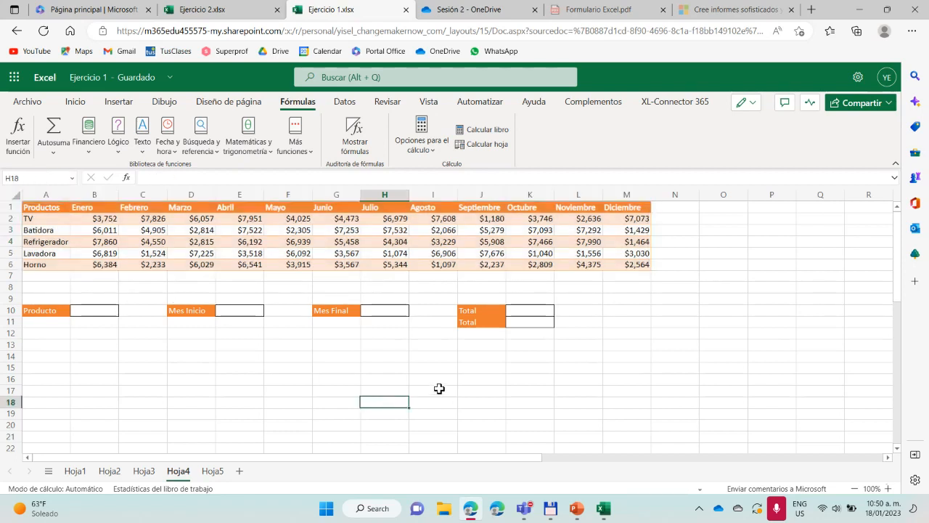
text(=pro)
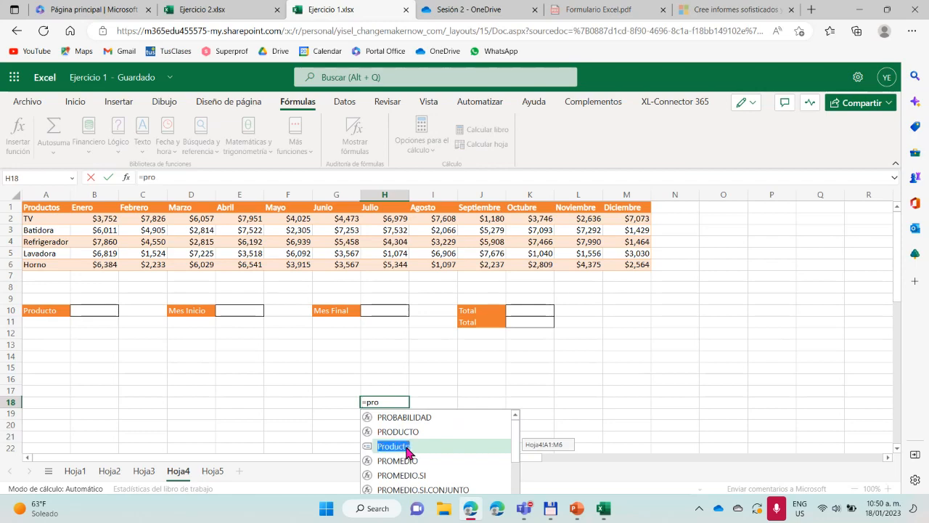
double_click(408, 450)
key(Return)
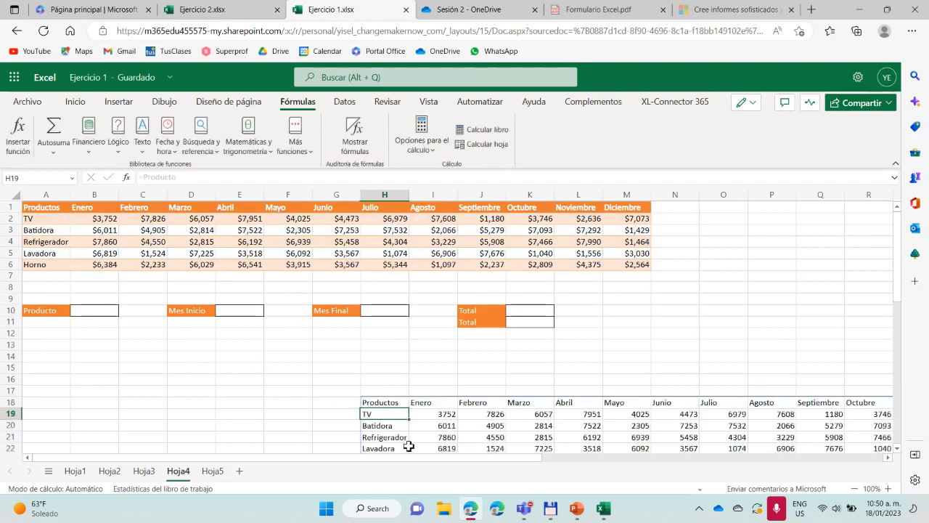
Review the product table returned from H18 across all its months, and undo the =Producto formula
scroll(552, 326, down, 3)
mouse_move(504, 457)
mouse_down()
mouse_move(659, 458)
mouse_move(500, 452)
mouse_up()
scroll(497, 448, up, 3)
scroll(472, 399, down, 2)
drag(518, 455, 679, 457)
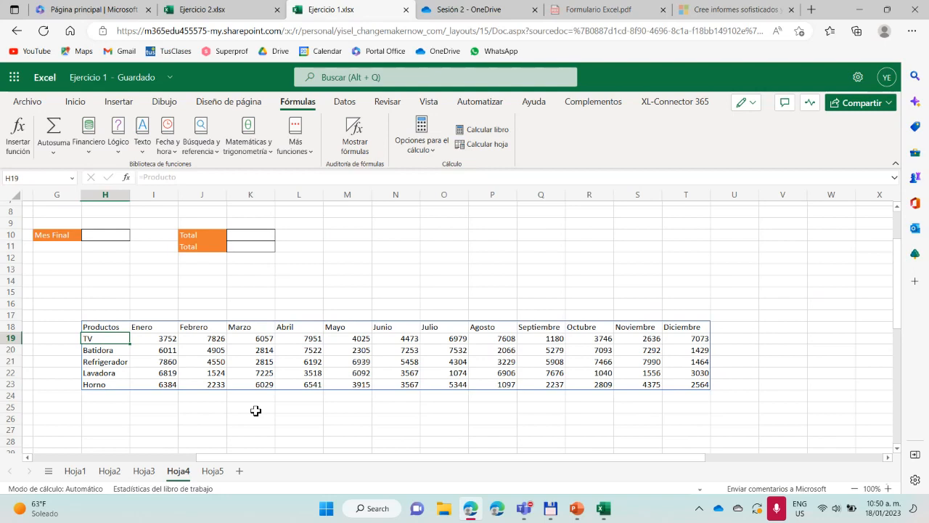
drag(271, 456, 216, 466)
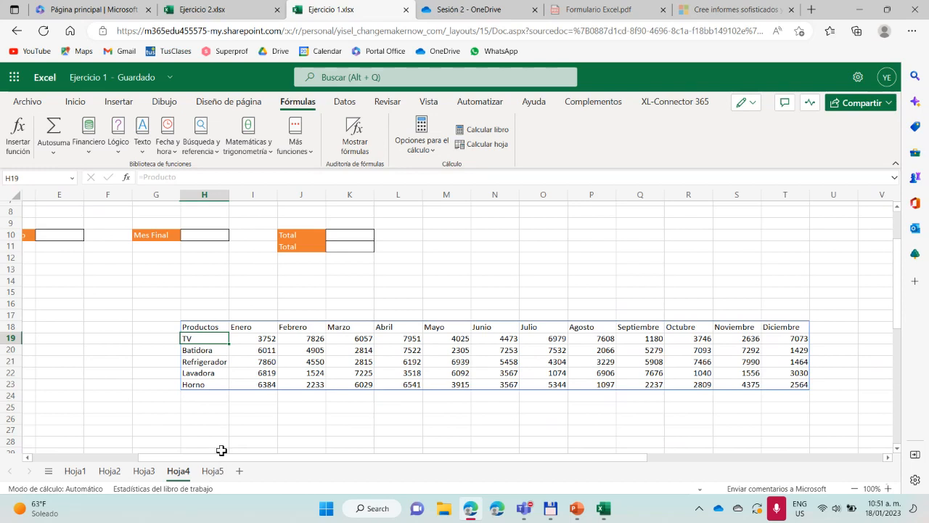
drag(223, 458, 85, 464)
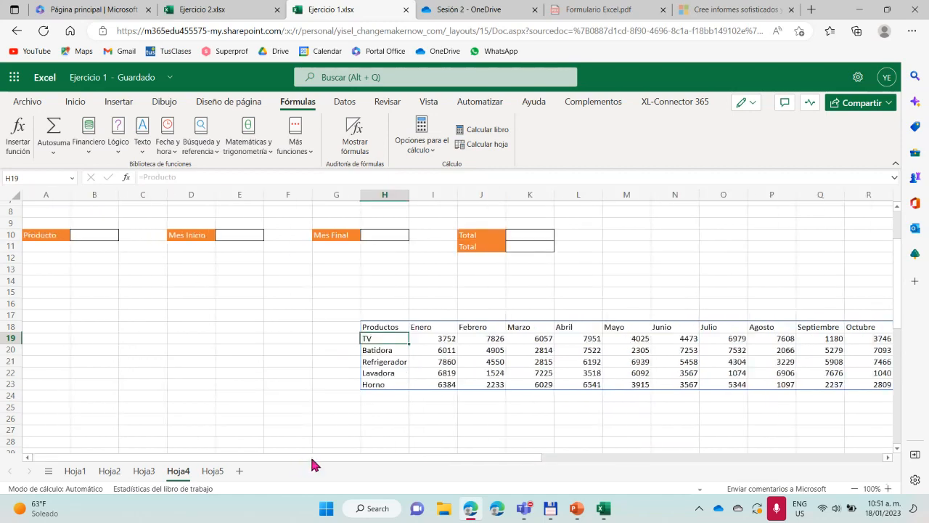
scroll(352, 450, up, 3)
scroll(390, 431, down, 3)
key(ctrl+z)
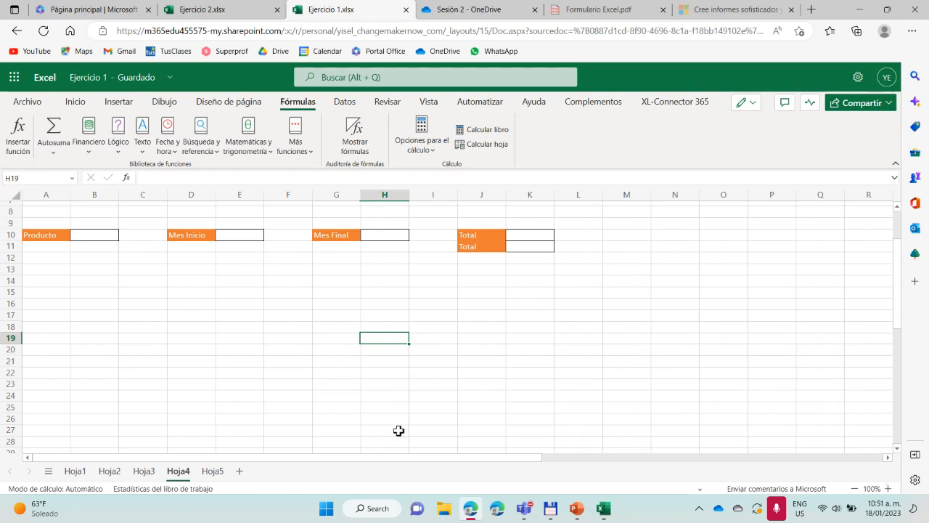
Try to remove the range name Producto from A1:M6 by entering A1 in its place
scroll(396, 428, up, 3)
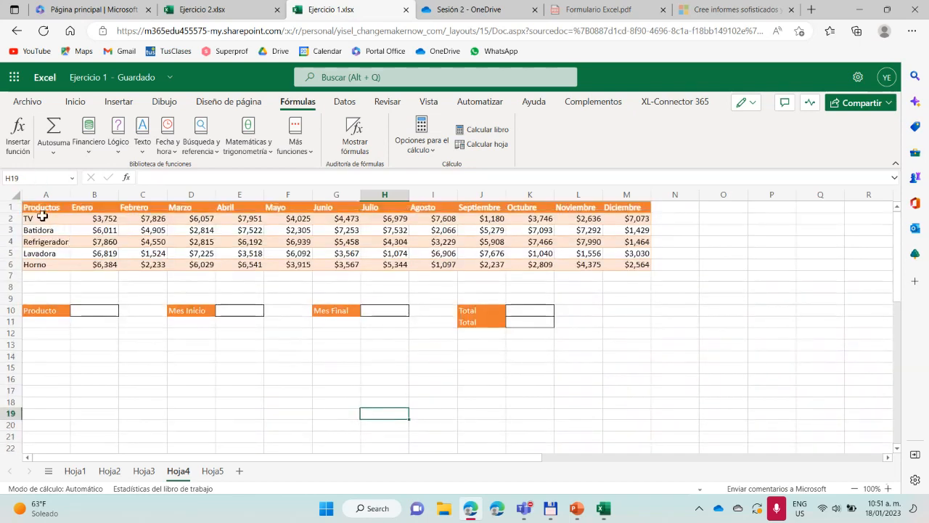
drag(40, 208, 625, 266)
click(39, 177)
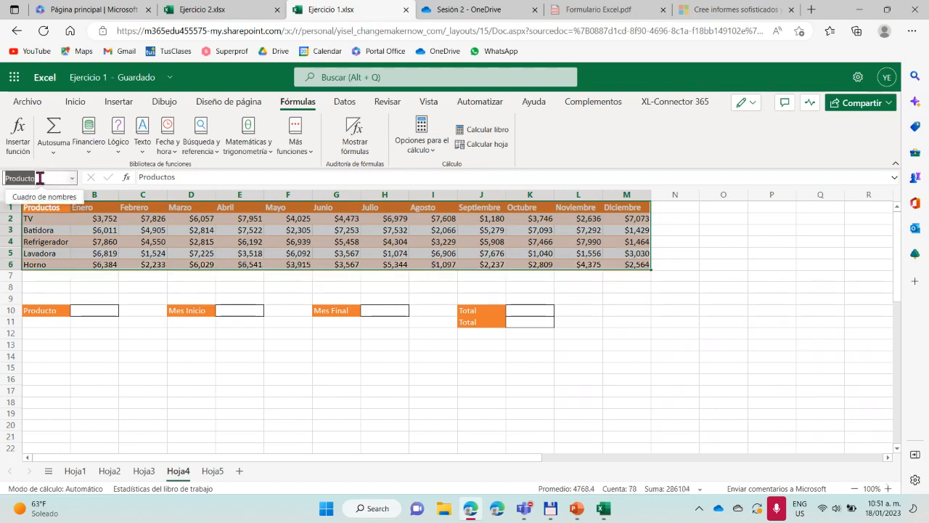
text(A1)
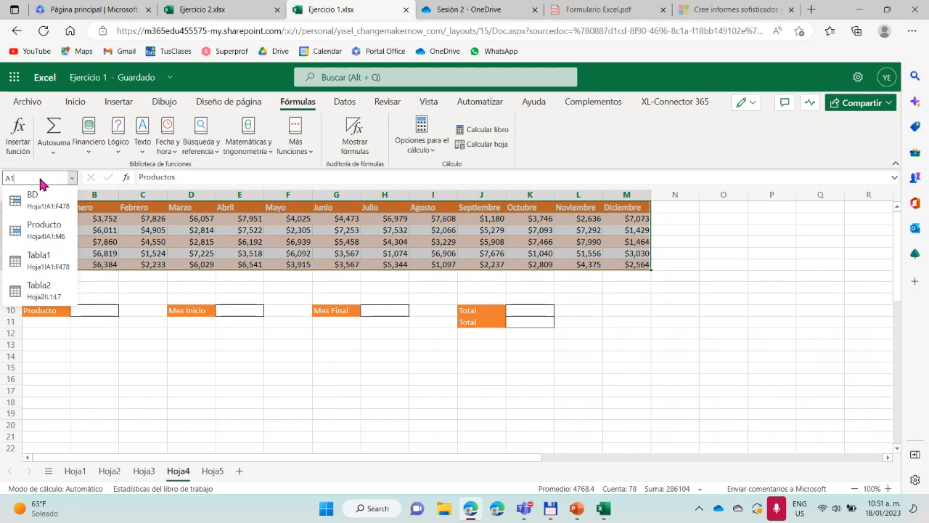
key(Return)
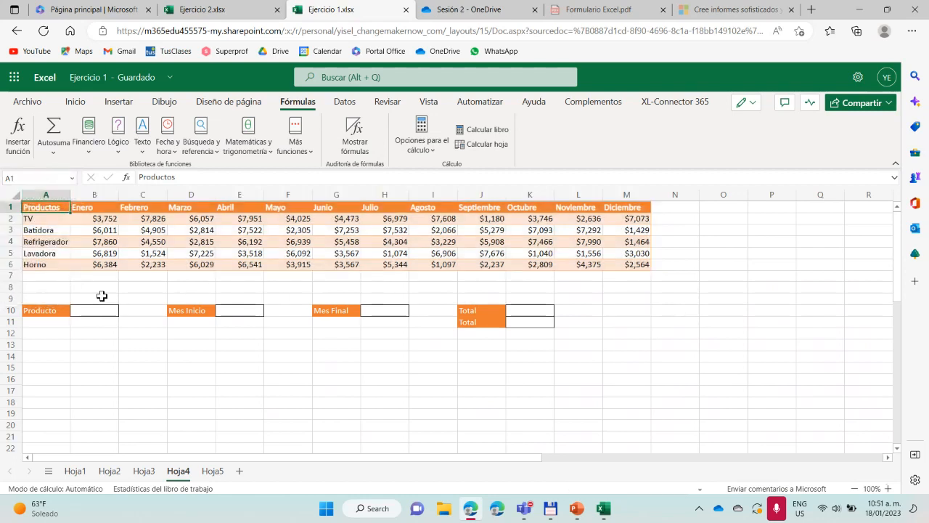
click(96, 289)
Try again to replace the name of the table range A1:M6 with A1, and reselect the range to check its name
drag(41, 209, 624, 265)
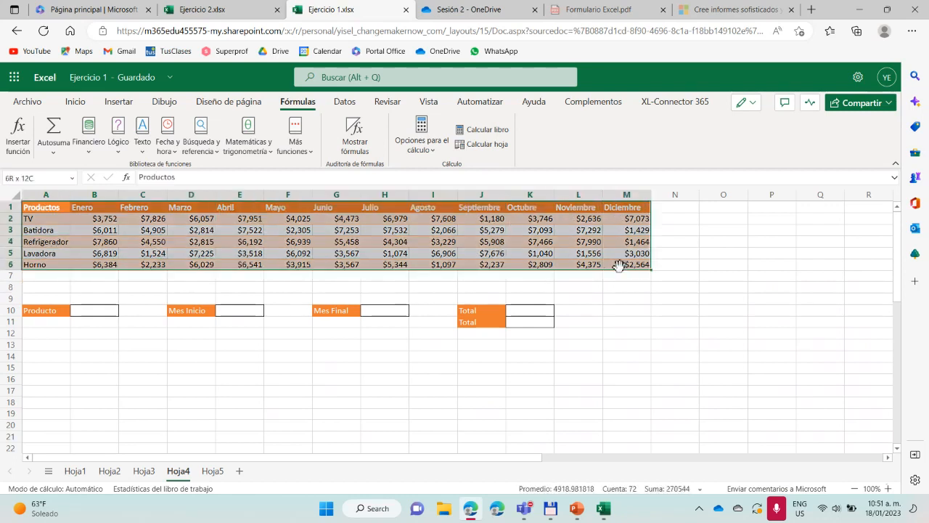
click(10, 177)
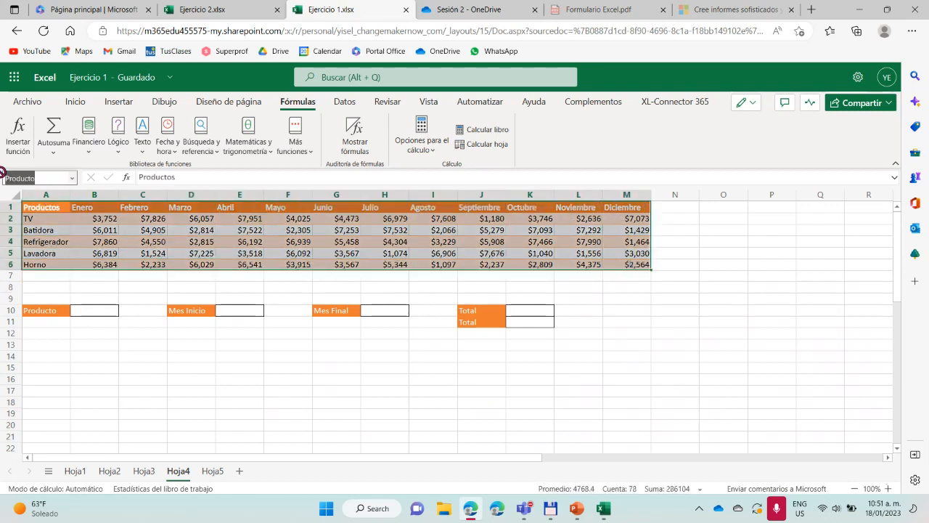
text(A)
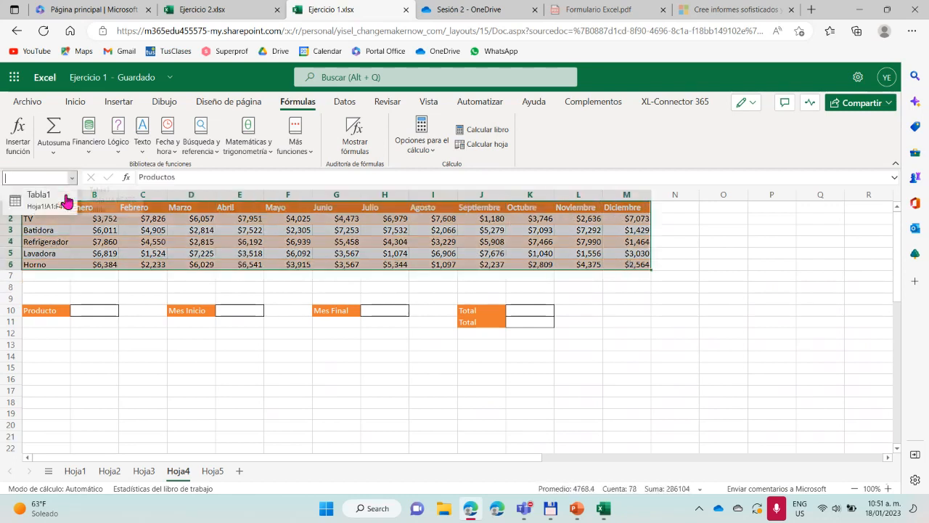
text(1)
key(Return)
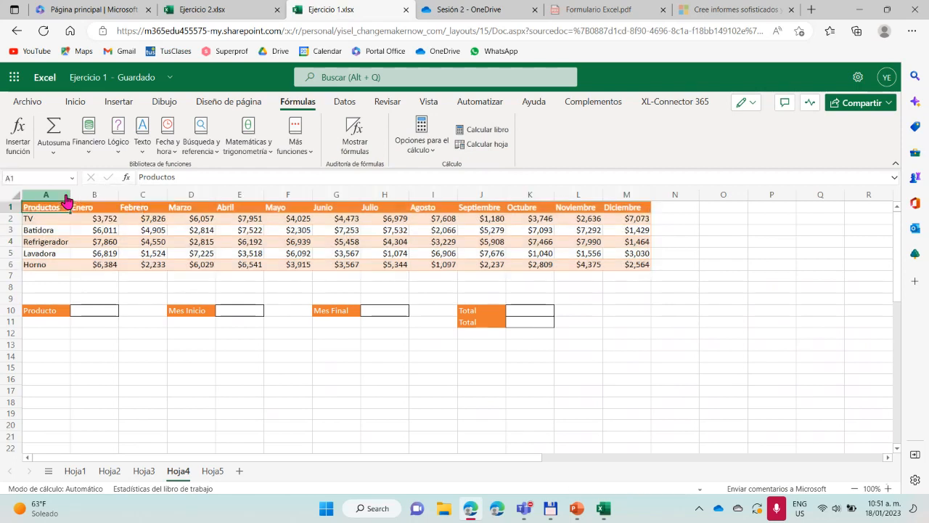
click(98, 286)
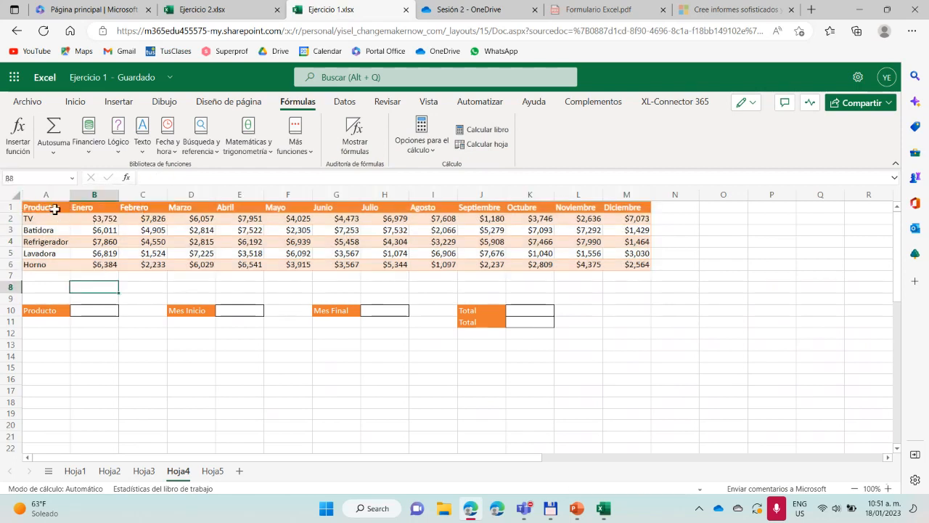
drag(51, 209, 630, 262)
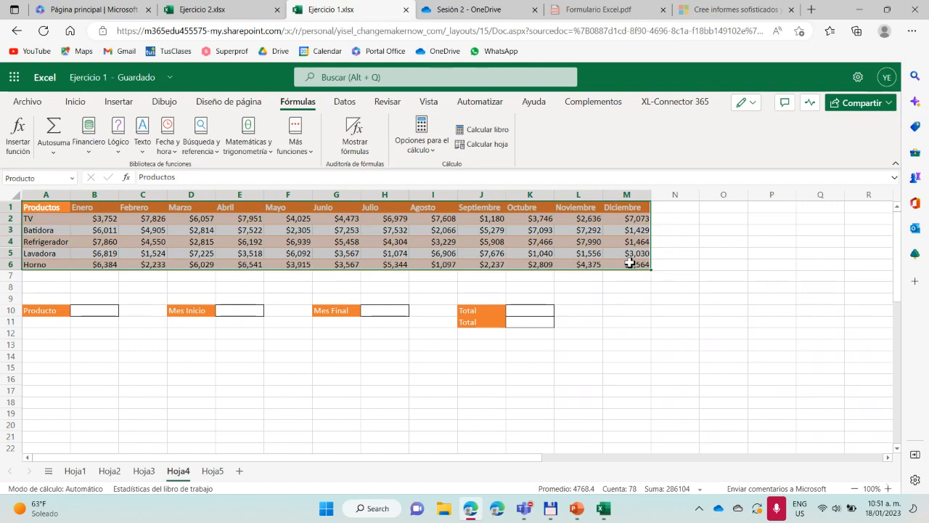
click(98, 285)
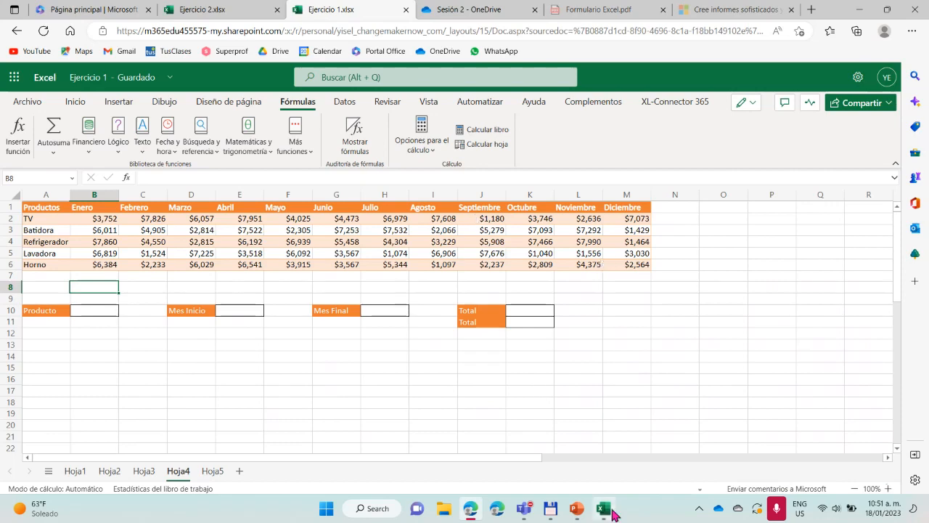
Switch to Ejercicio 1 in desktop Excel and view the table name and design options of the client table on Hoja1
mouse_move(603, 508)
click(612, 463)
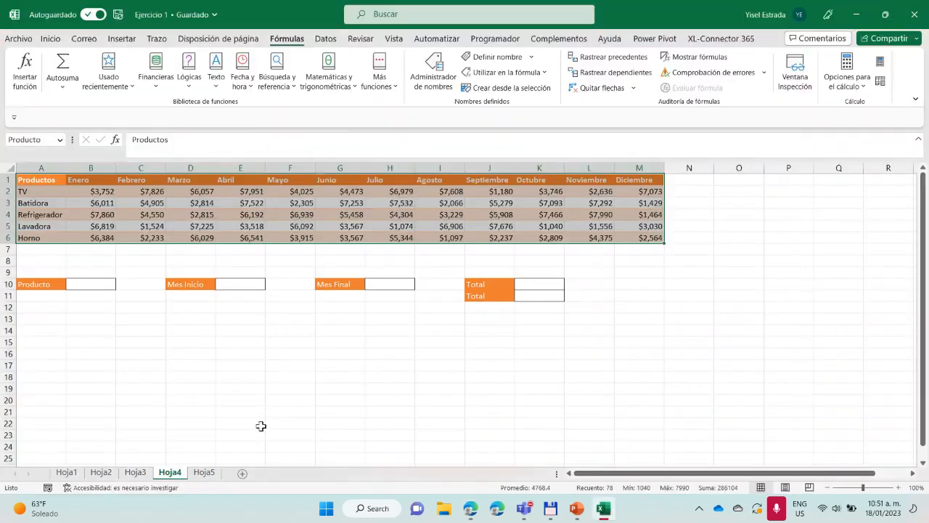
click(283, 345)
click(66, 473)
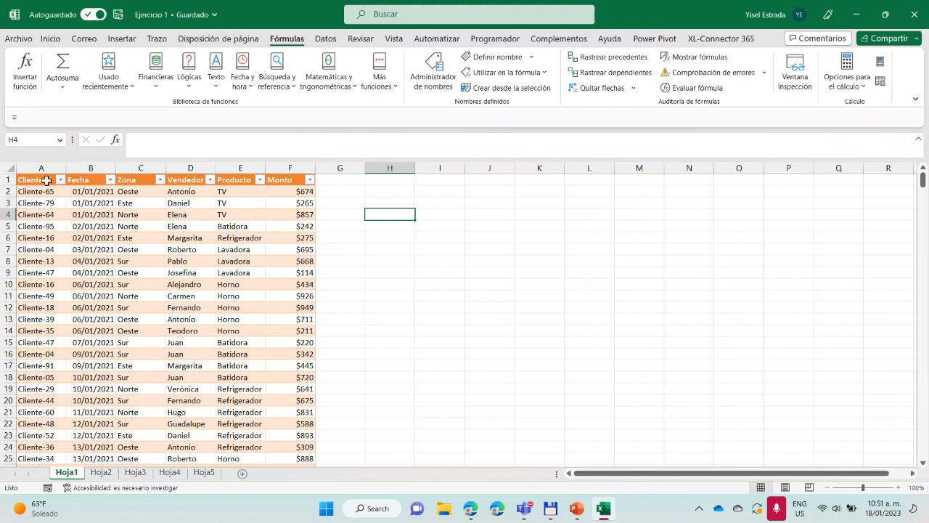
click(61, 222)
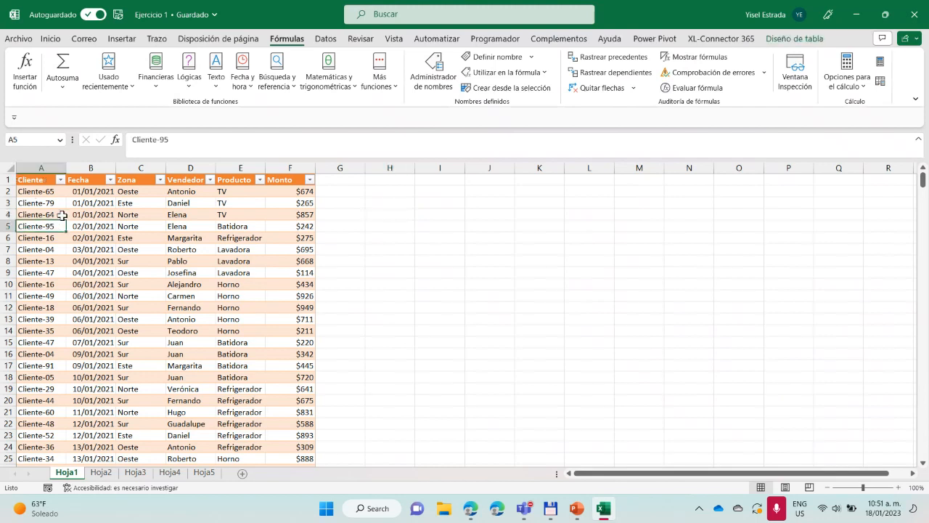
click(788, 41)
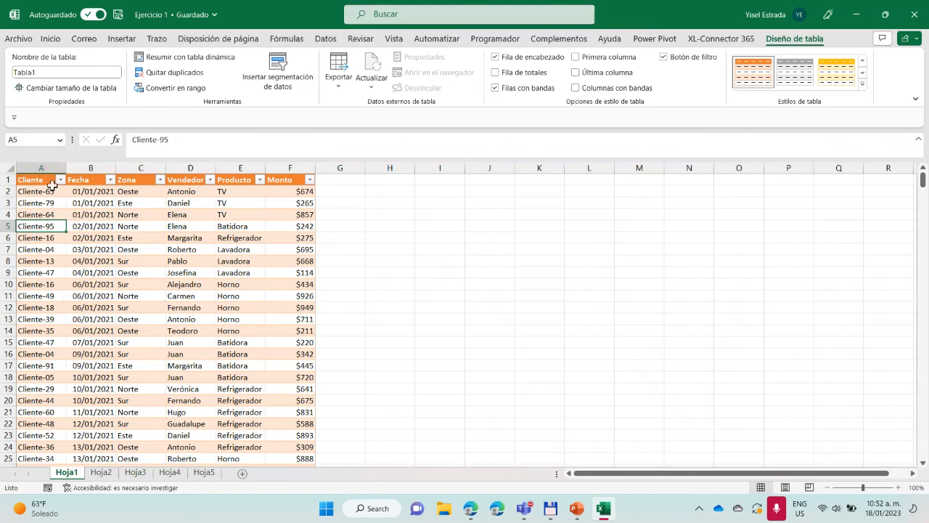
Inspect the dropdown criteria cells for Zona in C2 and Producto in E2 on Hoja2
click(101, 473)
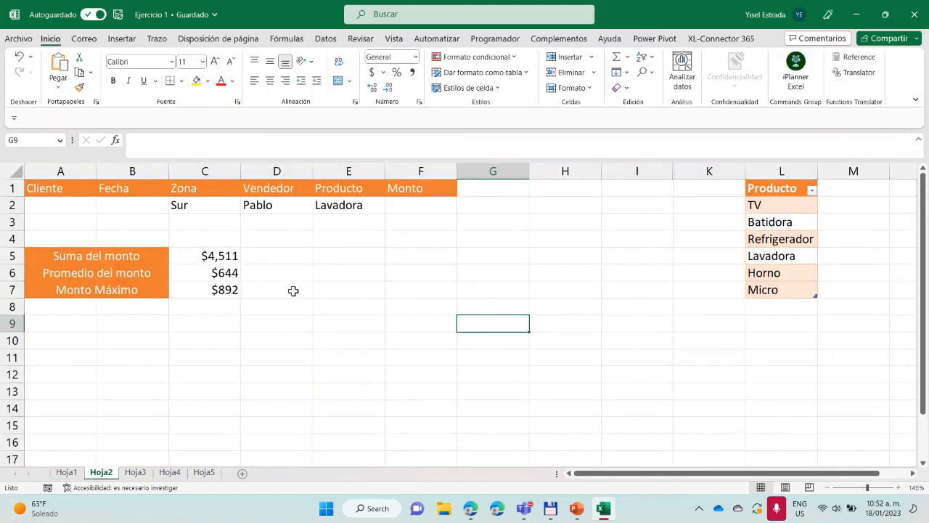
click(195, 204)
click(380, 204)
click(207, 205)
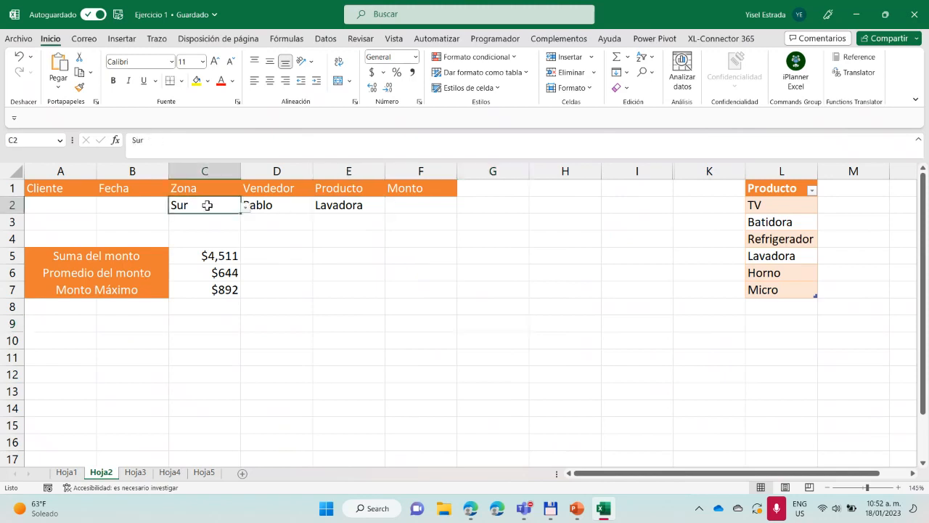
click(363, 208)
click(790, 174)
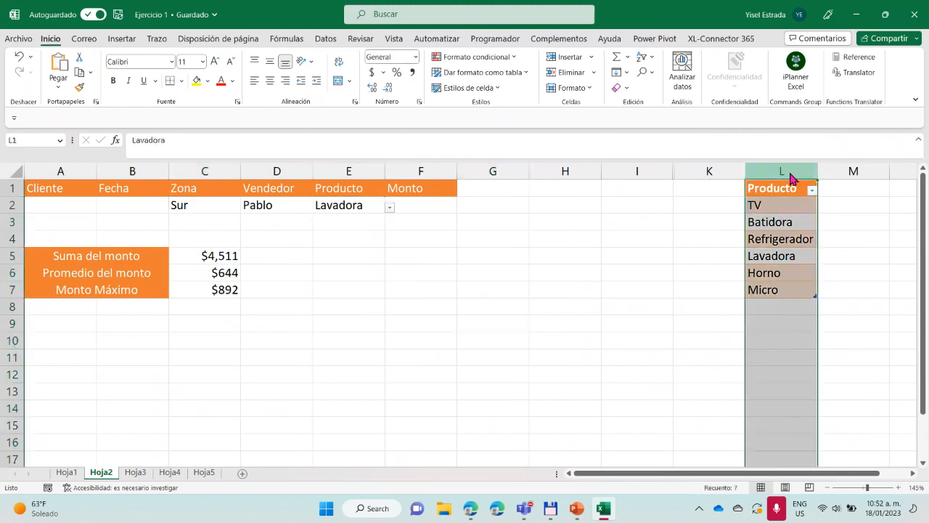
right_click(791, 178)
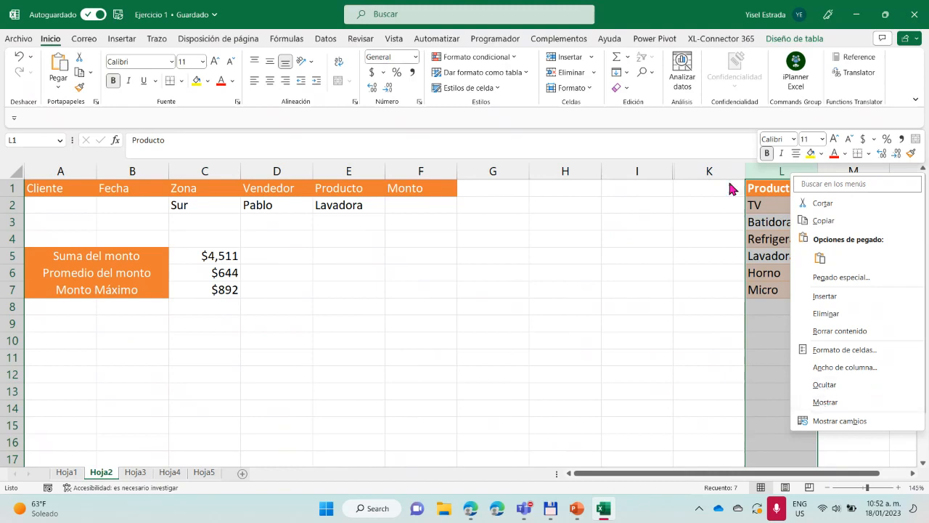
click(671, 175)
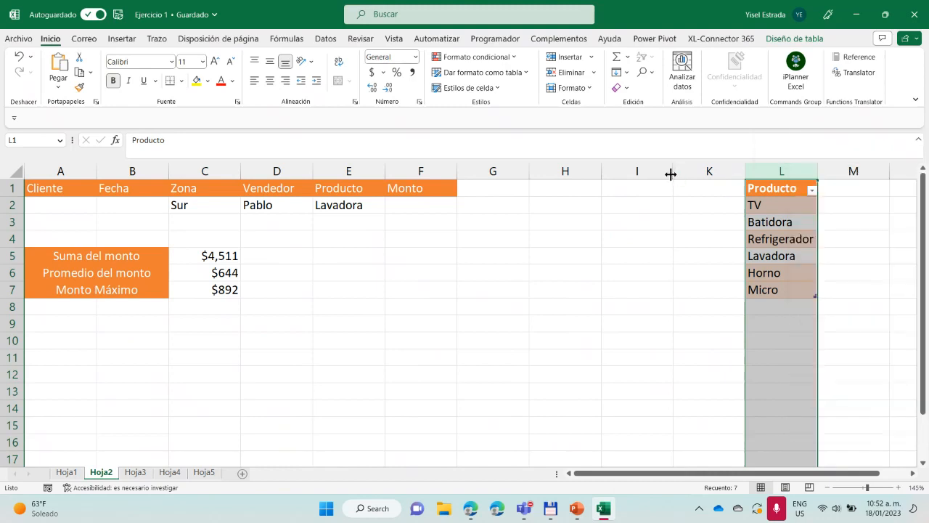
Unhide the Zona source column J on Hoja2
right_click(671, 175)
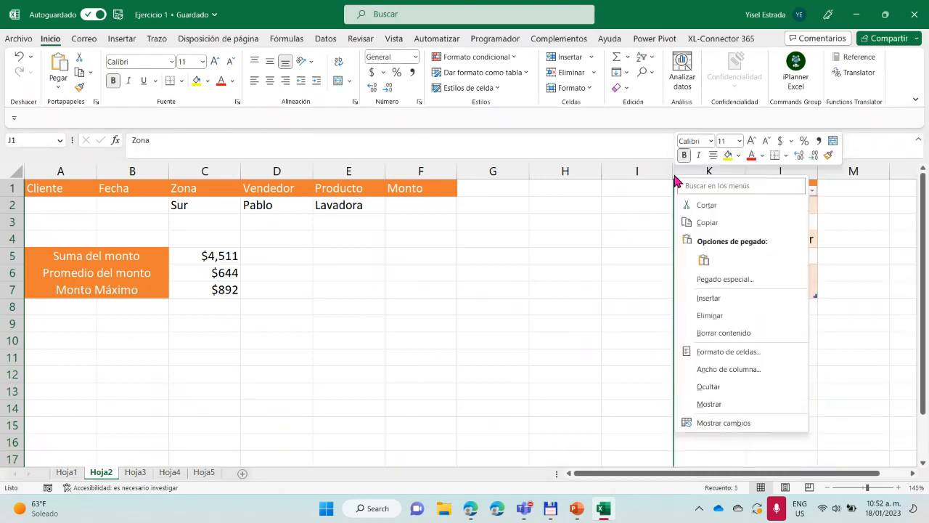
click(710, 405)
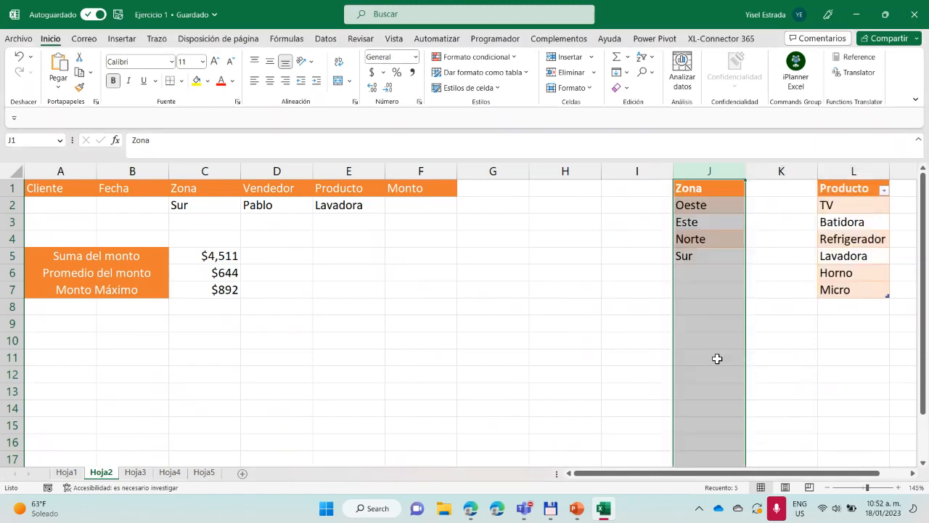
right_click(706, 166)
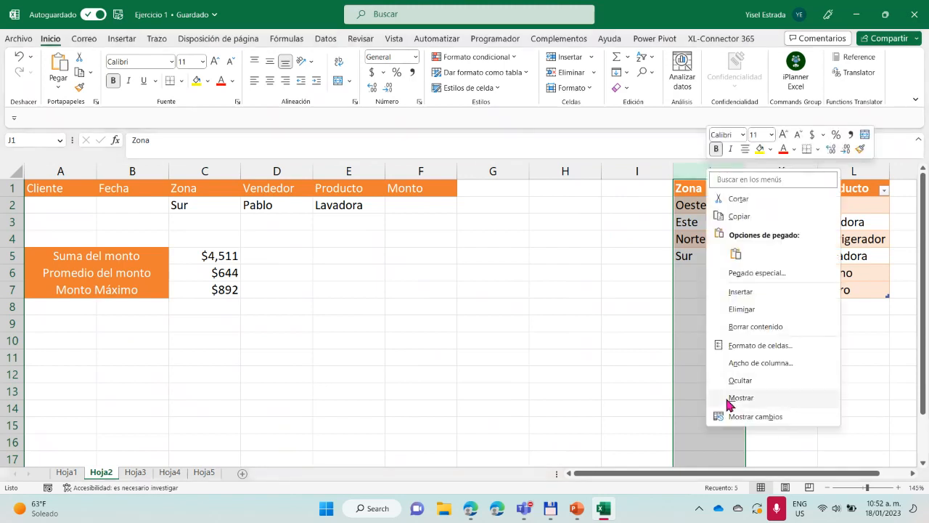
click(729, 400)
Hide the Zona source column J and the Producto source column L on Hoja2
right_click(717, 171)
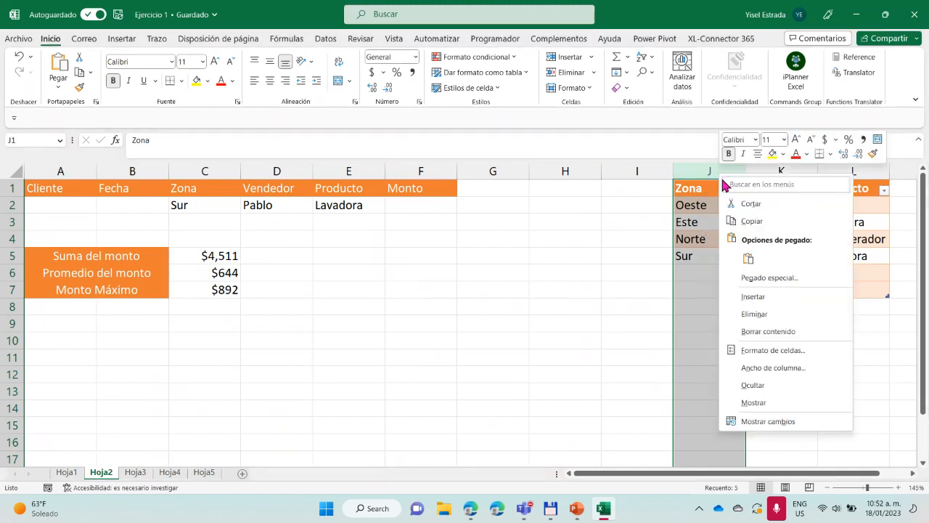
click(753, 386)
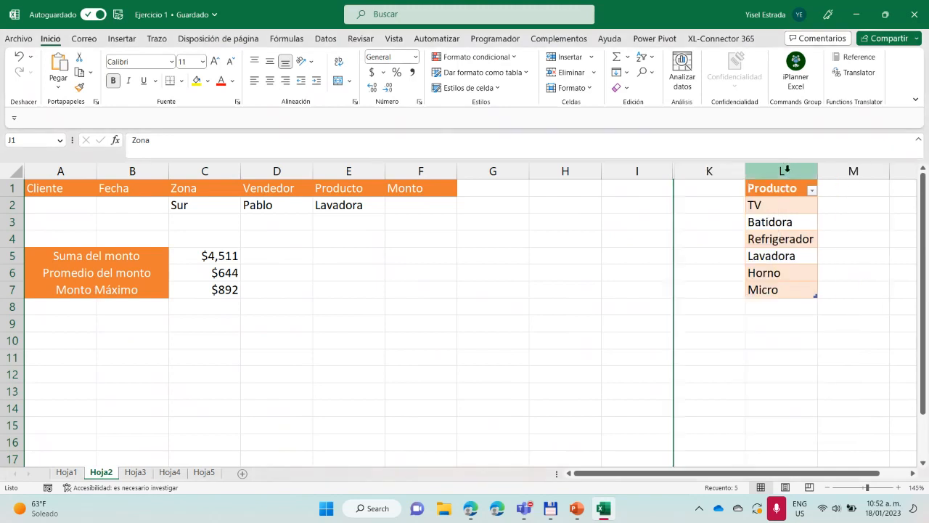
right_click(786, 169)
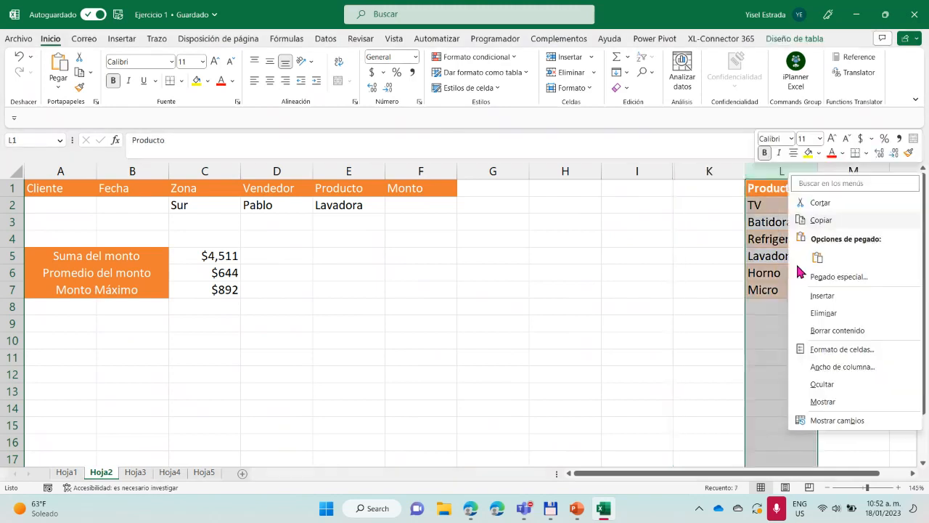
click(829, 386)
Inspect the formulas for Suma del monto, Promedio del monto and Monto Máximo in C5:C7 on Hoja2
click(202, 255)
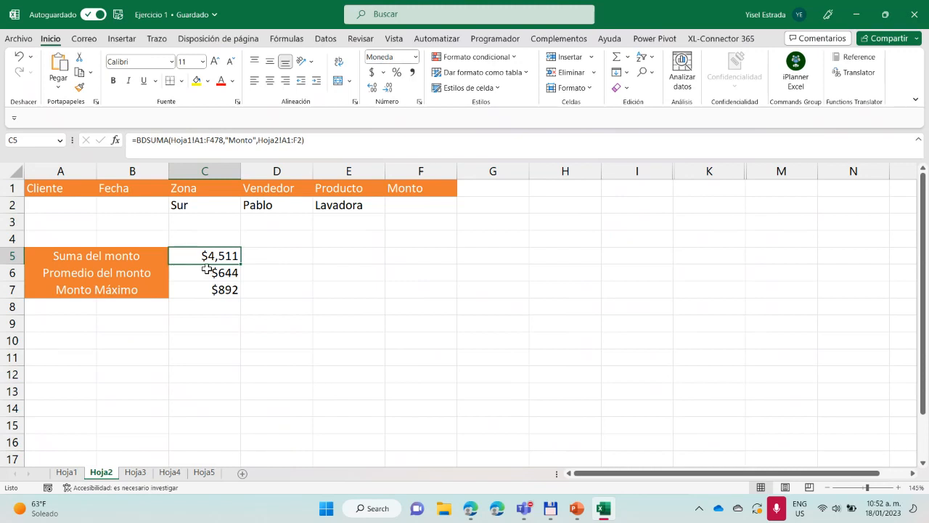
click(207, 272)
click(207, 289)
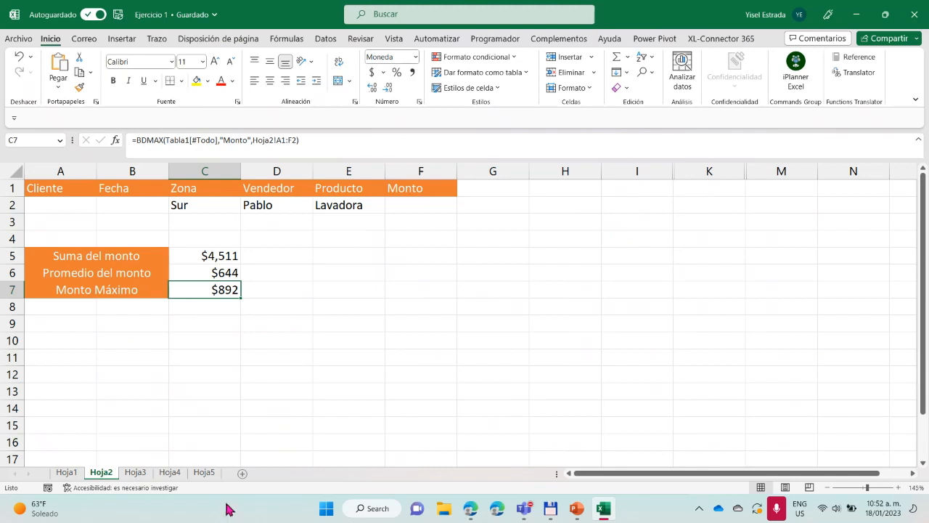
On Hoja3, extend the Lineal values in B3:B4 down to B12 as a linear series
click(135, 472)
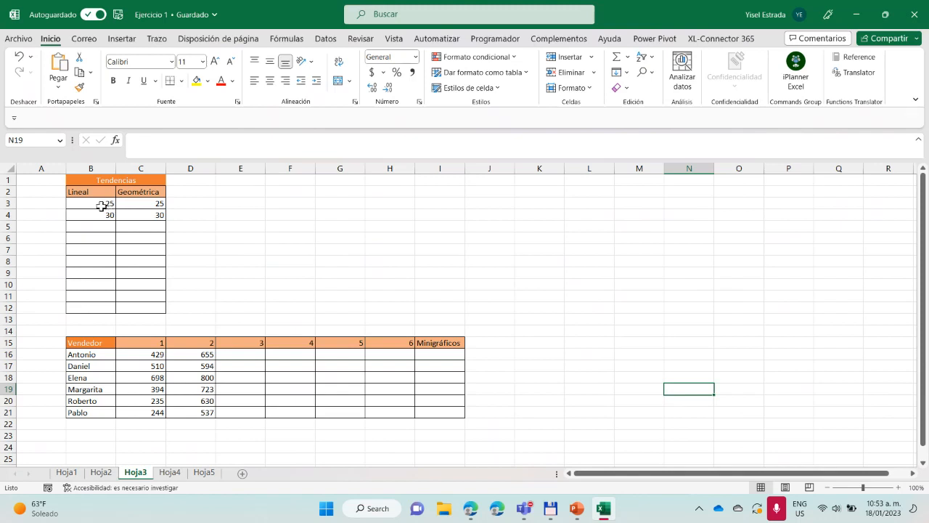
mouse_move(105, 204)
mouse_down()
mouse_move(101, 222)
mouse_move(101, 204)
mouse_move(112, 215)
mouse_up()
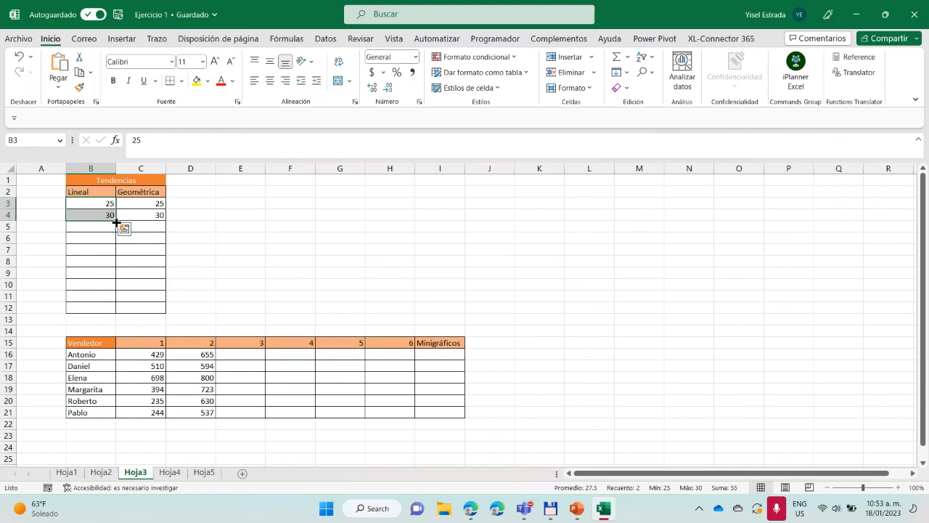
drag(116, 221, 116, 308)
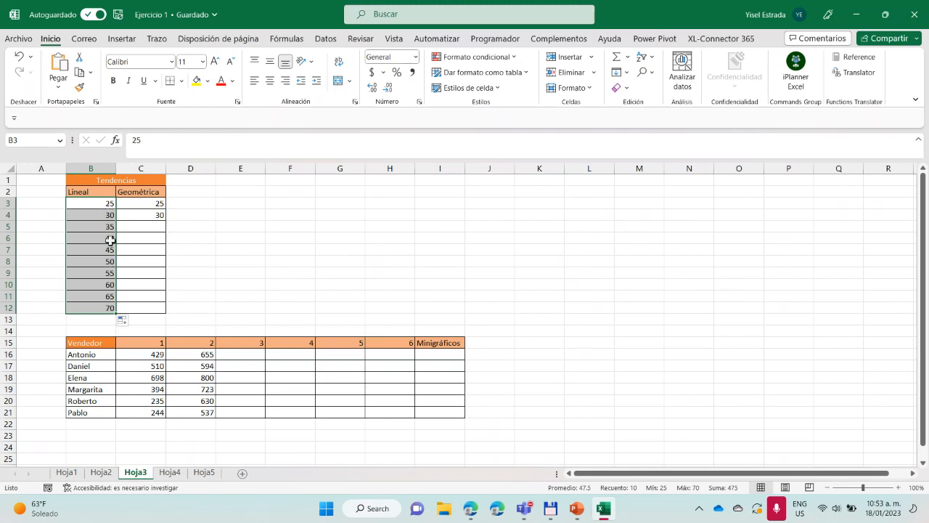
Try to extend the Geométrica values in C3:C4 down to C12 with a plain series fill, and undo it
click(149, 205)
drag(149, 205, 149, 213)
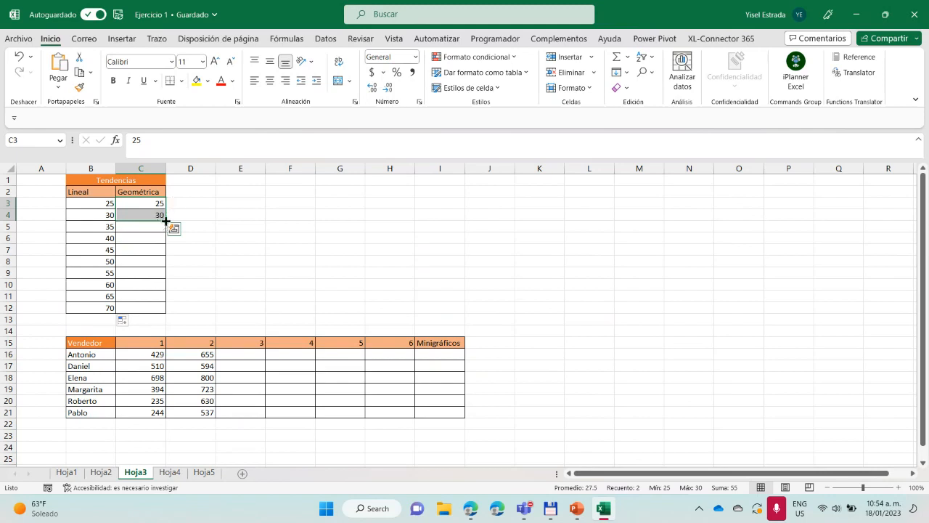
drag(166, 220, 165, 311)
key(ctrl+z)
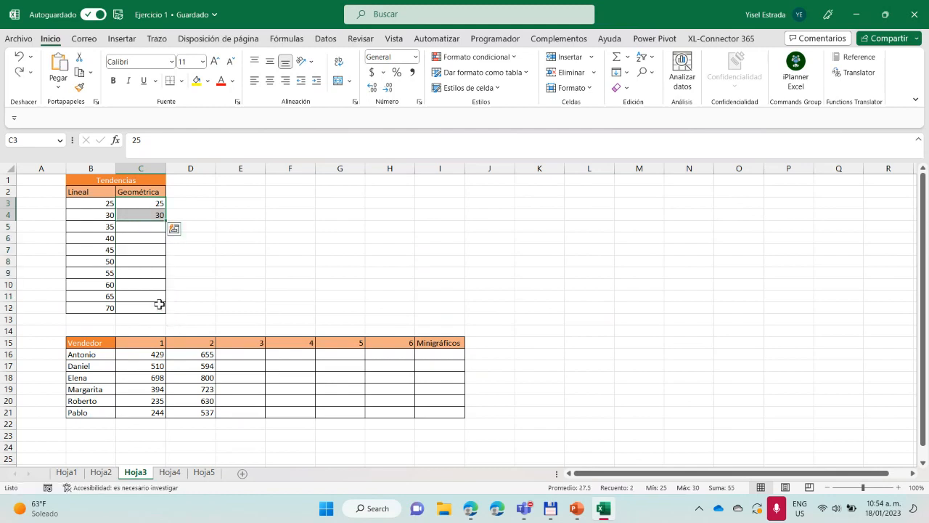
Fill C3:C4 down to C12 with the Tendencia geométrica option, review the values and undo the fill
drag(166, 220, 158, 314)
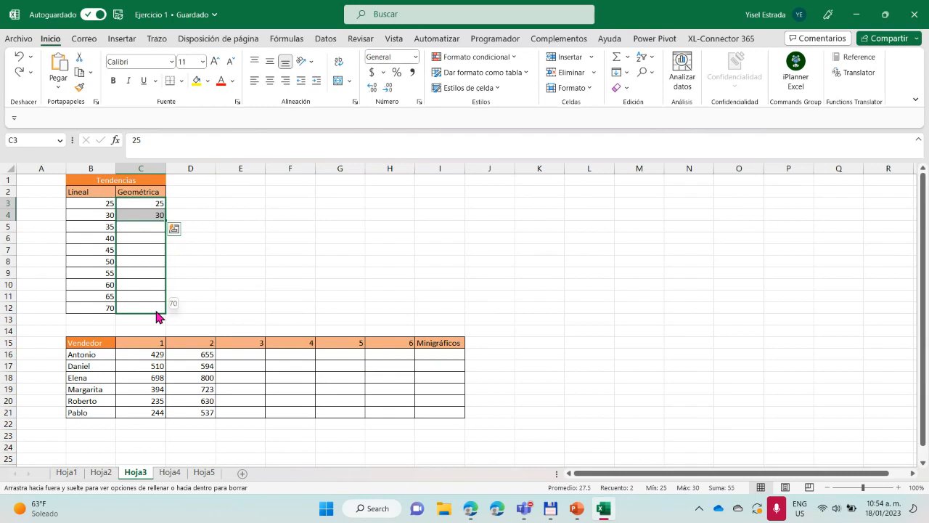
right_click(156, 312)
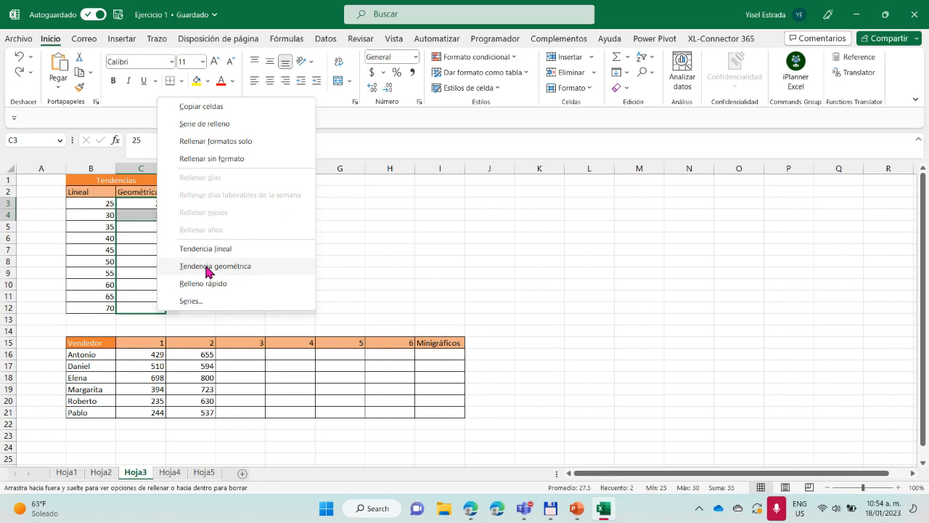
click(207, 267)
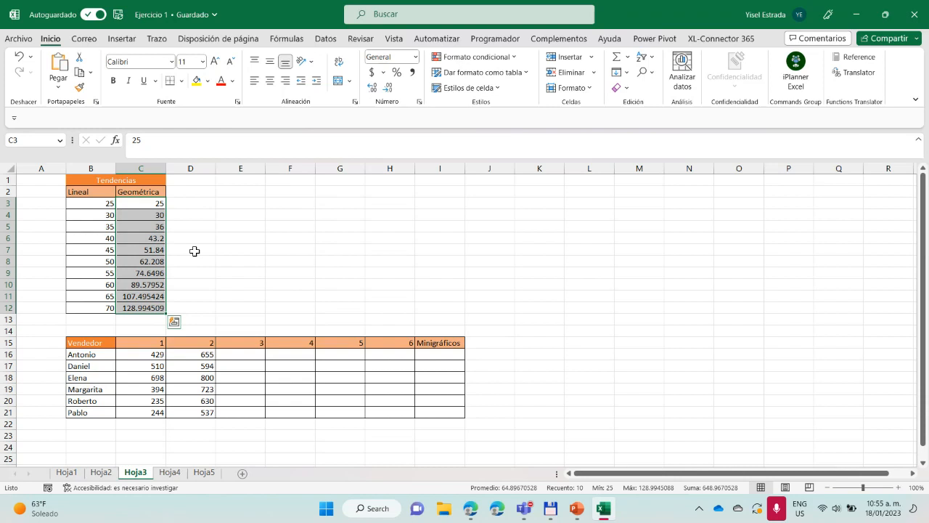
ctrl+scroll(257, 257, up, 4)
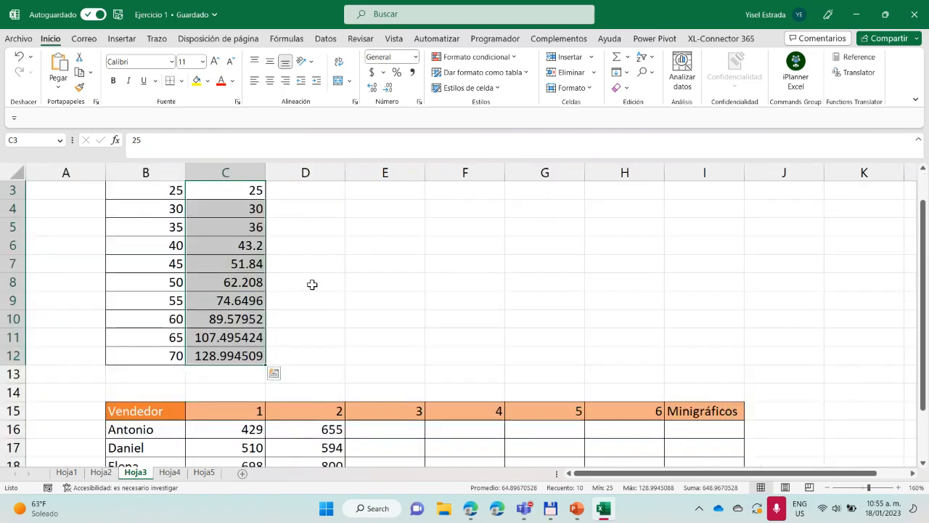
scroll(362, 272, up, 1)
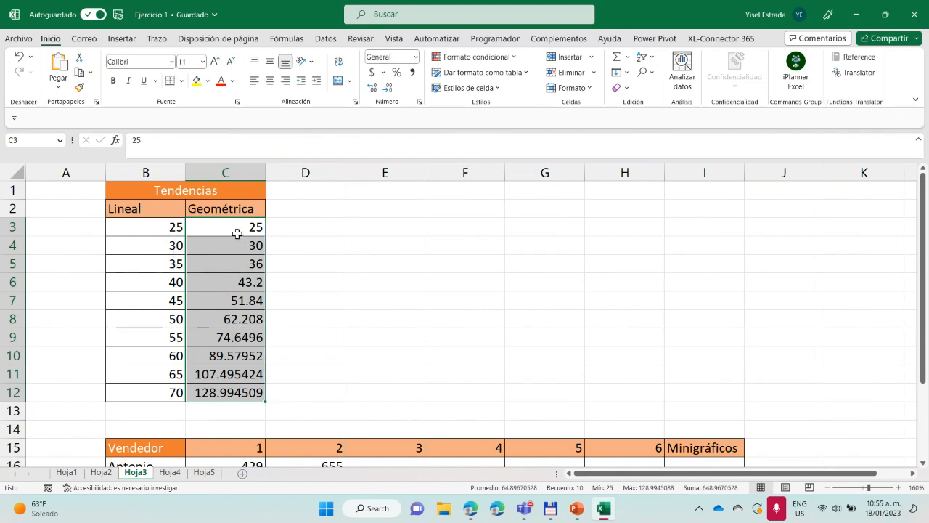
ctrl+scroll(274, 348, down, 1)
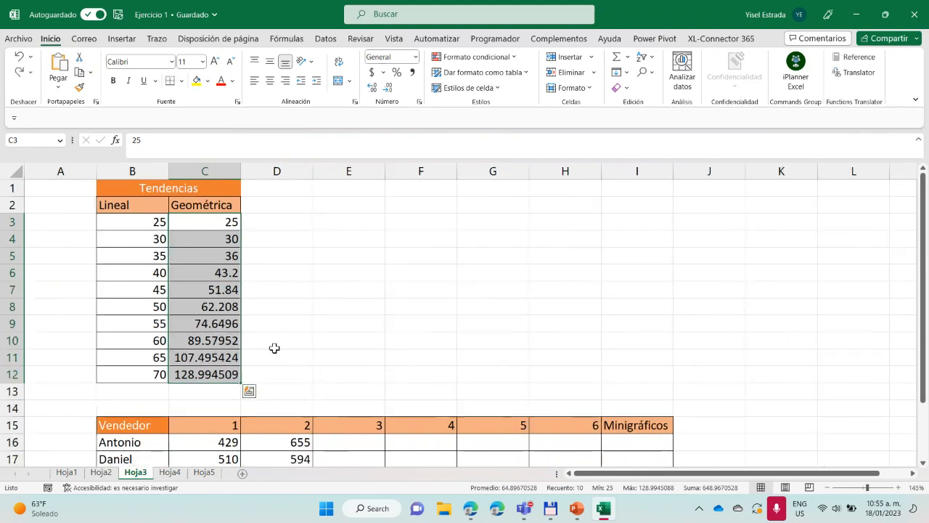
ctrl+scroll(274, 349, down, 1)
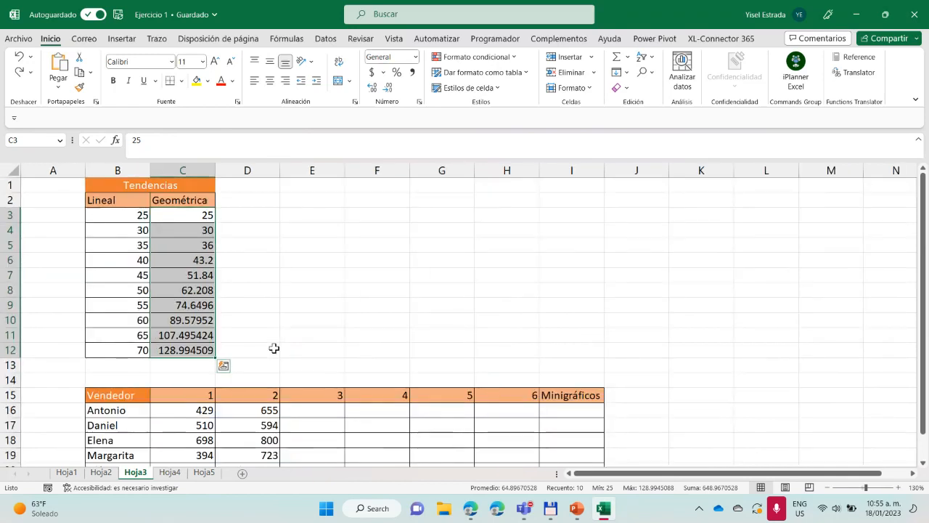
ctrl+scroll(274, 349, down, 1)
ctrl+scroll(274, 348, down, 1)
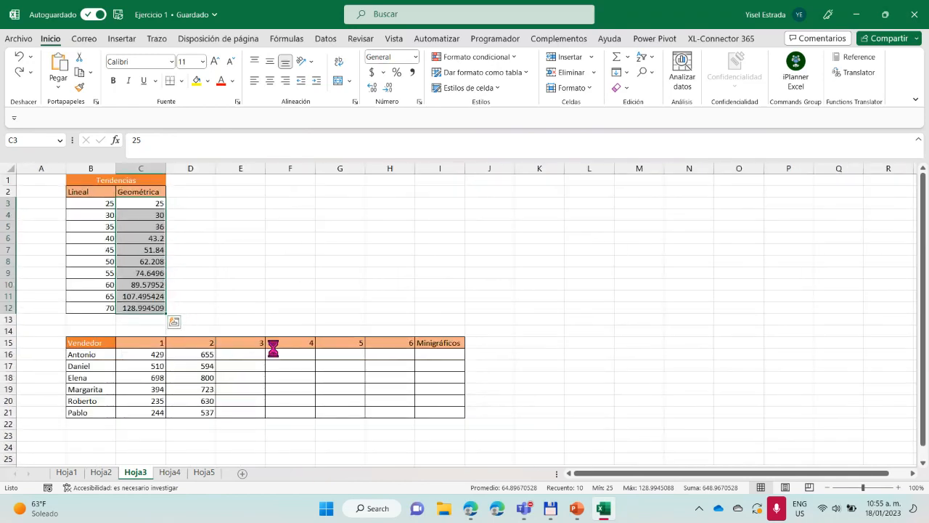
key(ctrl+z)
click(323, 269)
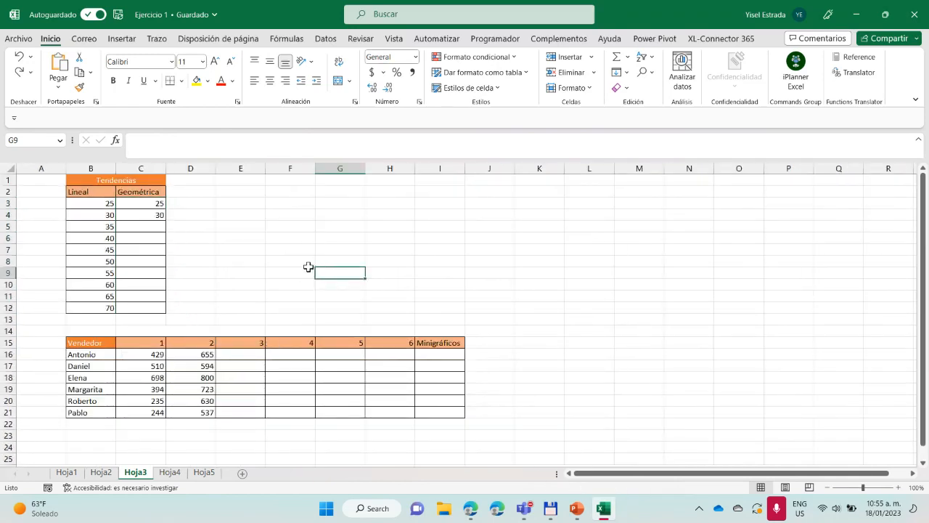
Repeat the linear fill of the Lineal column from B3:B4 through B12
ctrl+scroll(309, 266, up, 4)
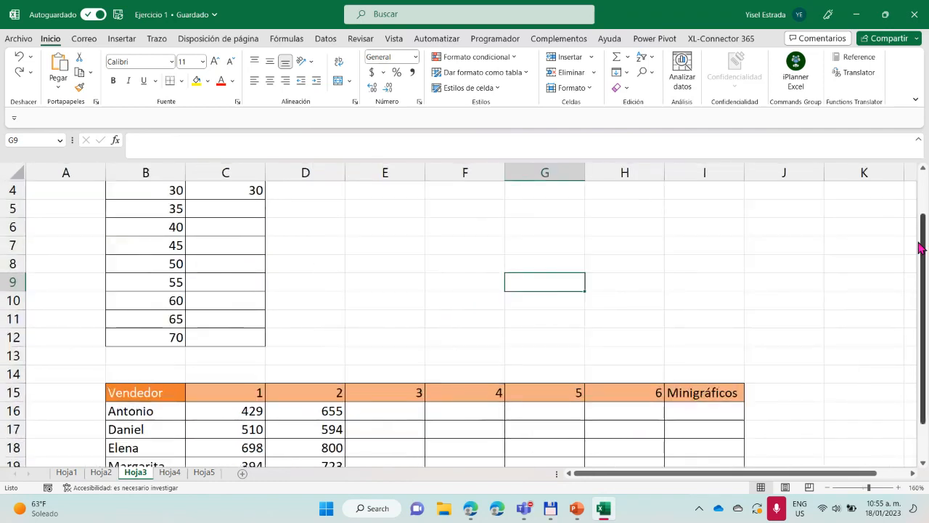
drag(923, 246, 904, 160)
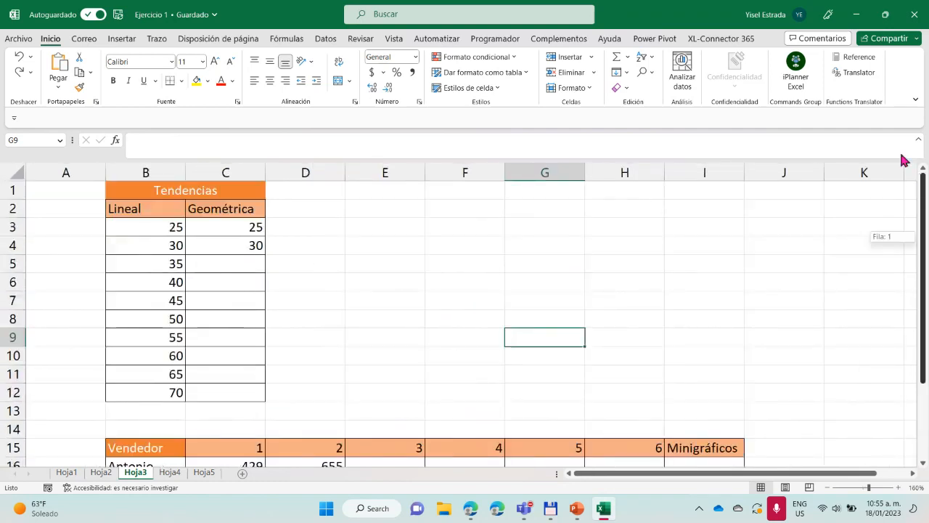
click(170, 230)
drag(167, 230, 162, 245)
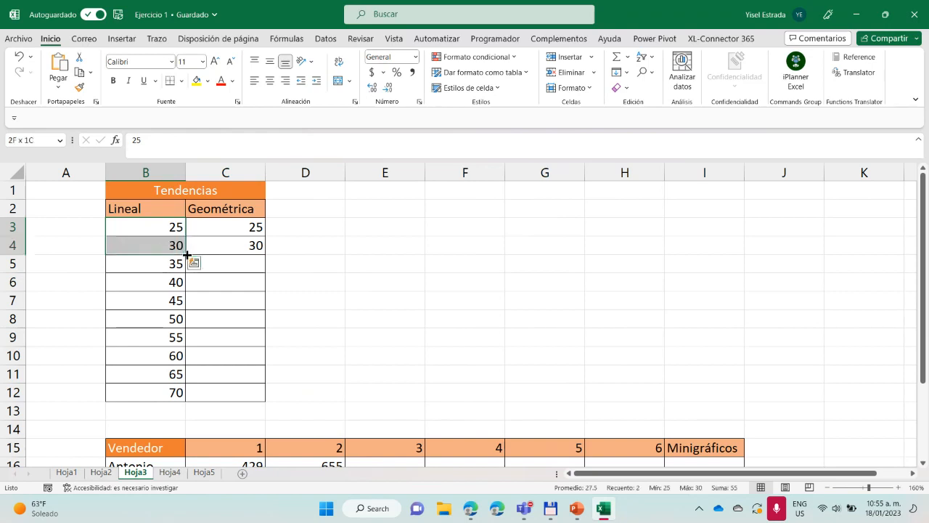
drag(186, 254, 188, 398)
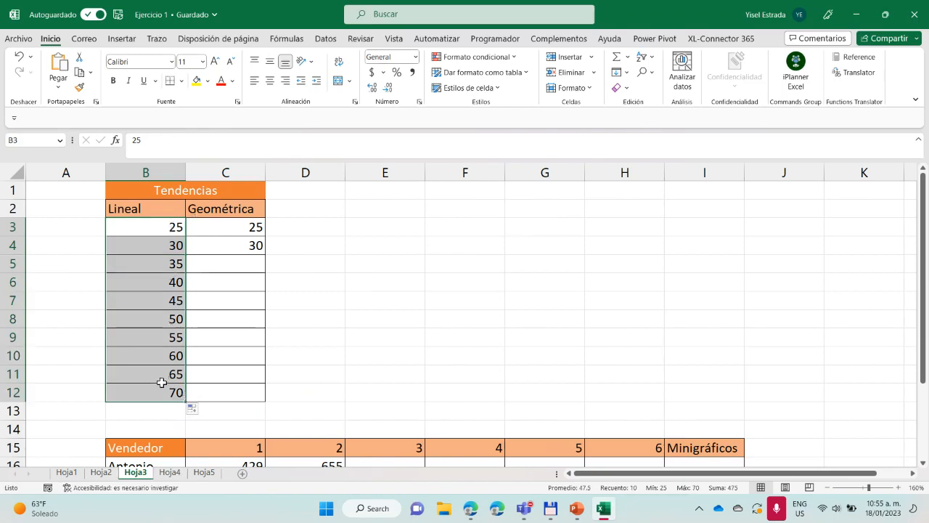
Fill the Geométrica column from C3:C4 through C12 using Tendencia geométrica
click(249, 227)
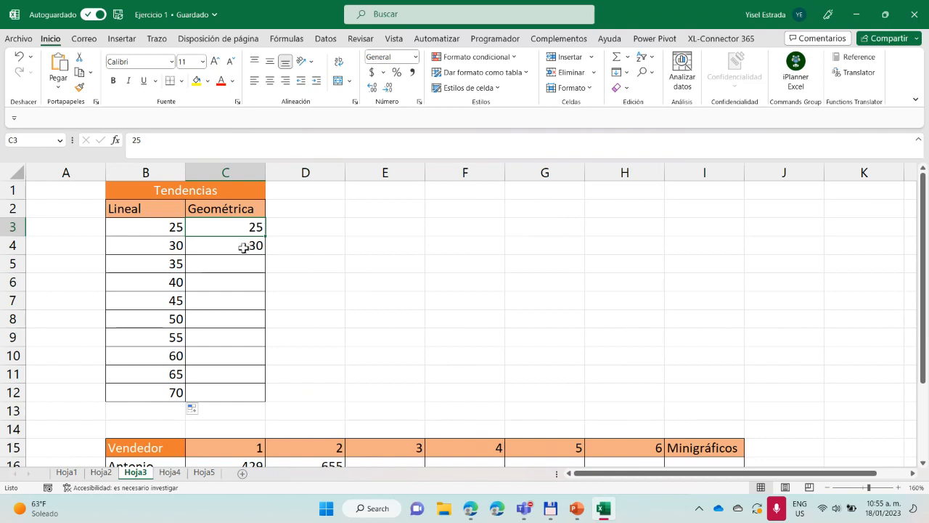
shift+click(260, 251)
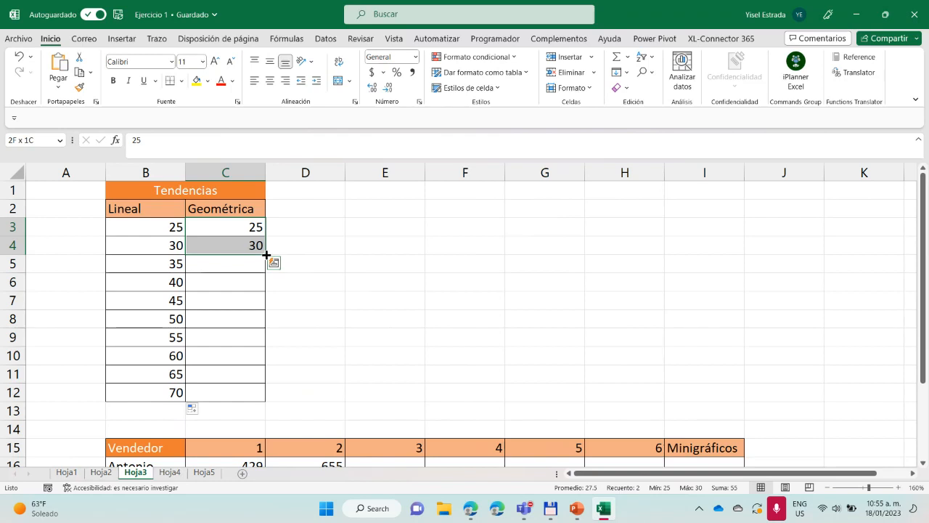
drag(266, 254, 250, 400)
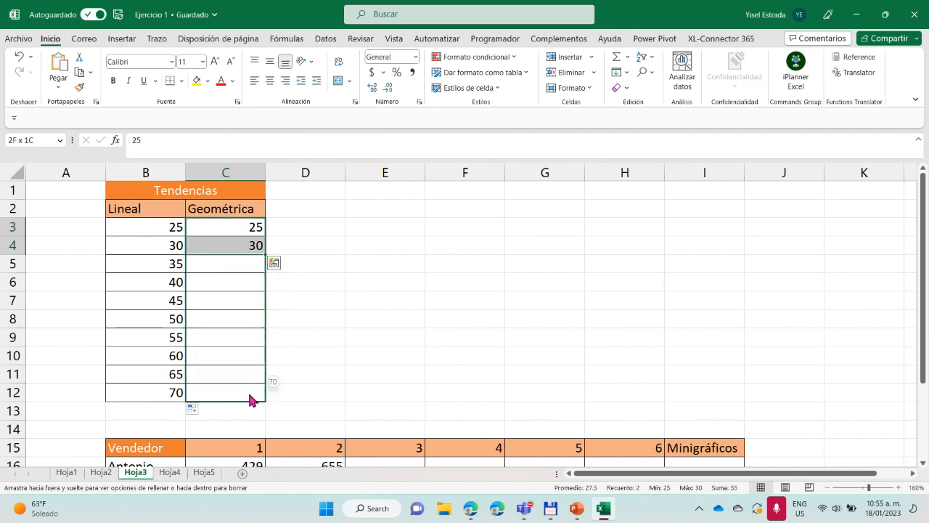
drag(251, 399, 251, 399)
drag(251, 399, 250, 399)
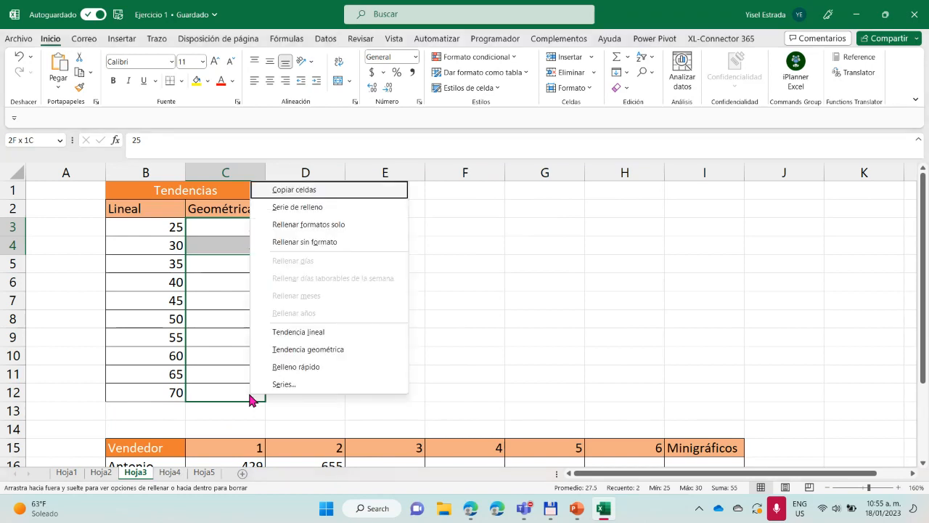
click(297, 351)
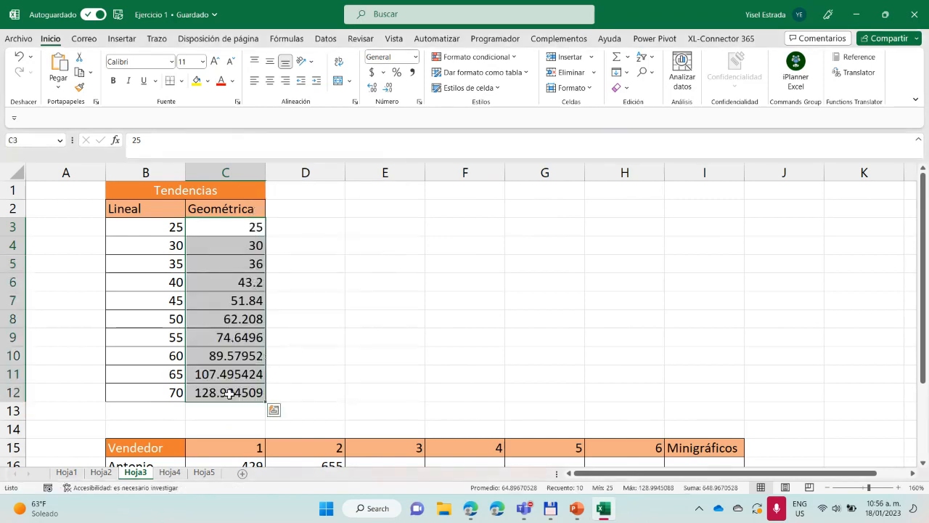
Examine the Geométrica values in cells C4 to C6 to compare how they grow
click(249, 246)
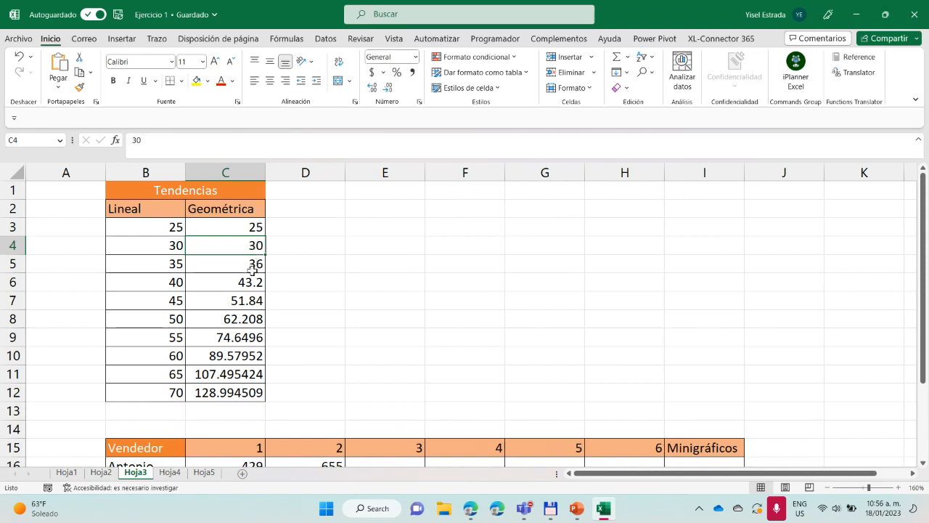
click(253, 268)
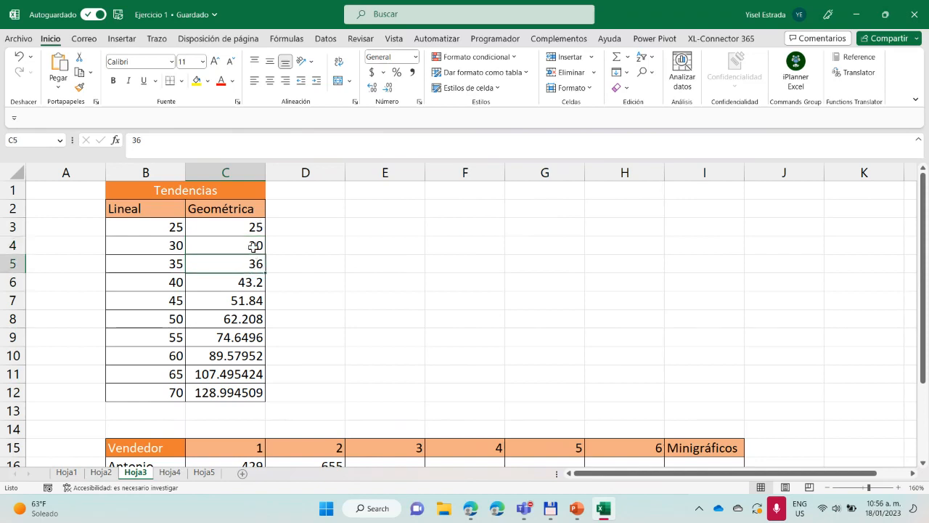
click(255, 246)
click(247, 285)
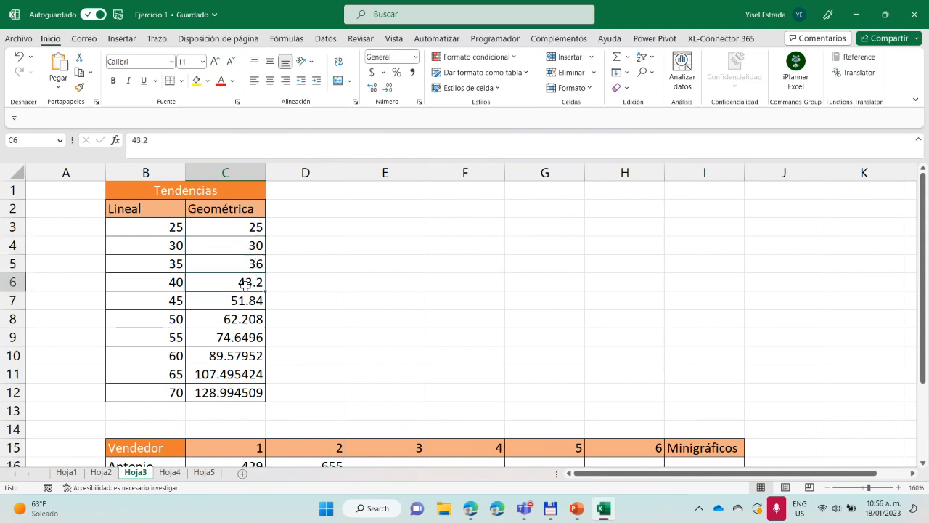
click(252, 266)
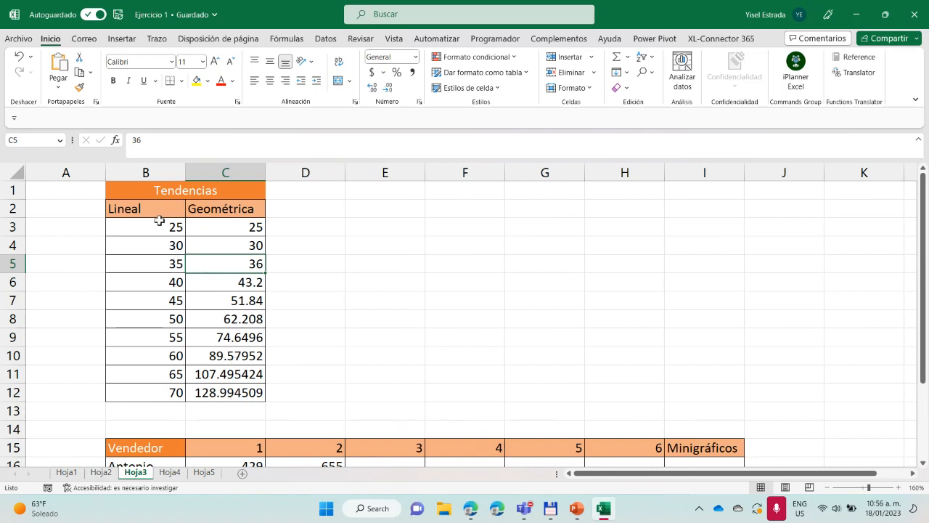
Insert a 2D line chart with markers (Línea con marcadores) from the Lineal column, B2:B12
drag(158, 212, 139, 392)
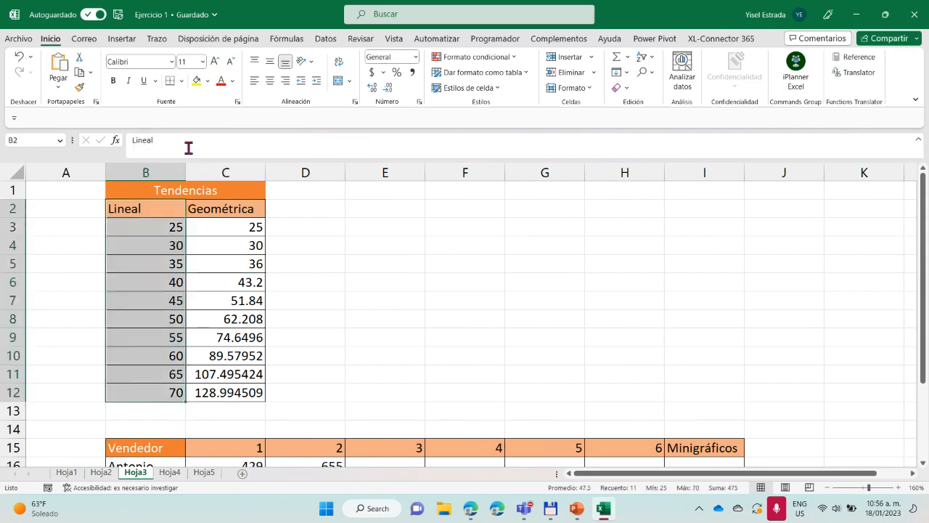
click(125, 40)
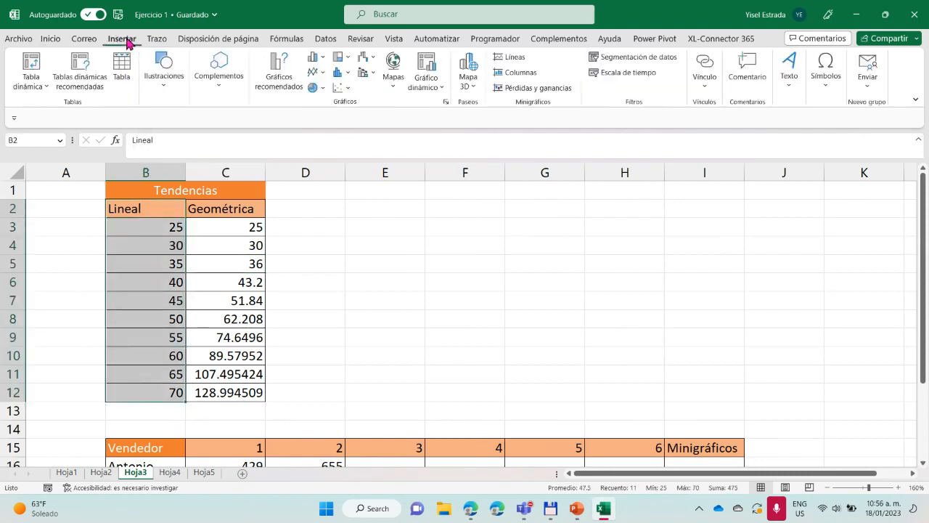
click(322, 72)
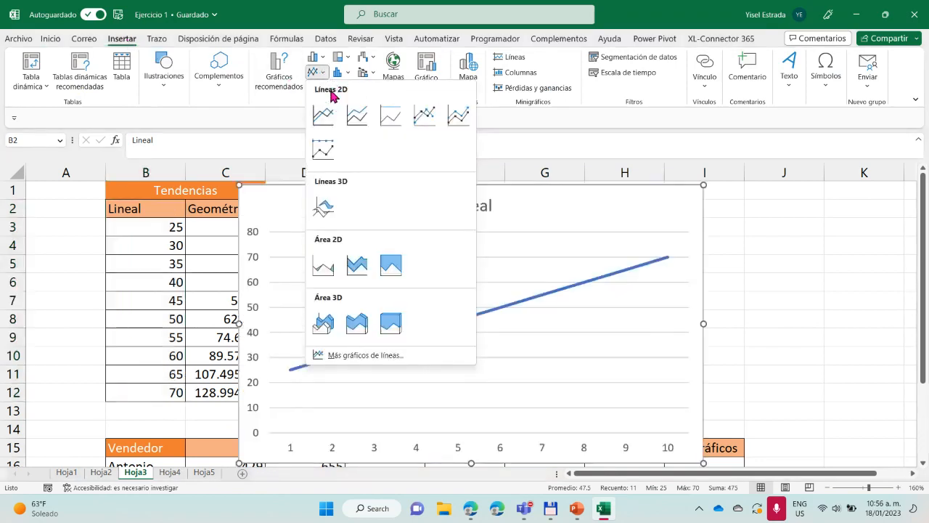
click(421, 118)
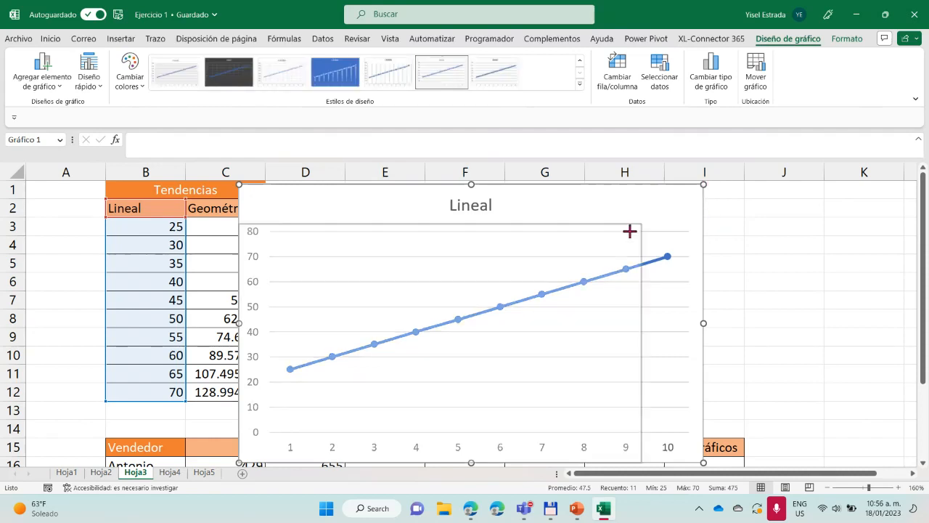
Shrink the Lineal chart and place it beside the Tendencias table, over about columns D to G and rows 1 to 12
drag(630, 231, 572, 260)
mouse_move(461, 314)
mouse_down()
mouse_move(569, 238)
mouse_move(466, 273)
mouse_move(542, 208)
mouse_move(524, 193)
mouse_up()
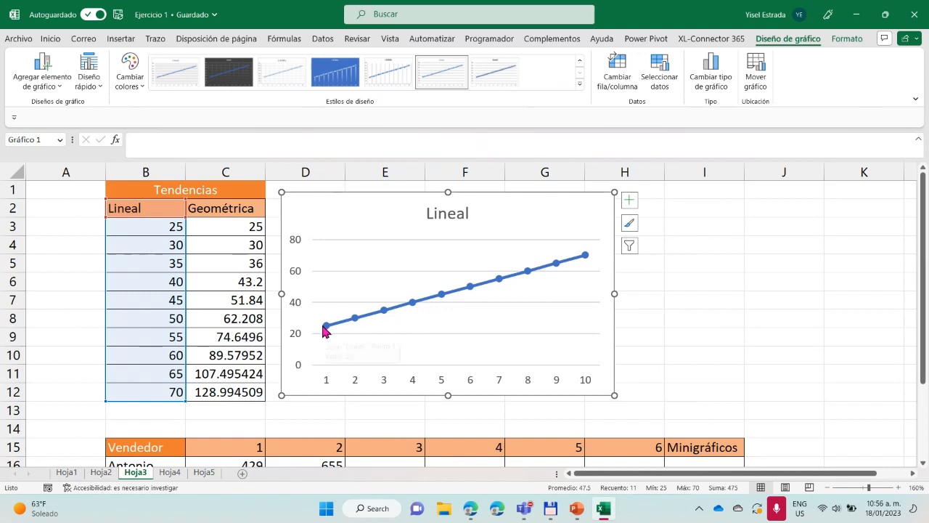
mouse_move(326, 331)
drag(616, 294, 571, 300)
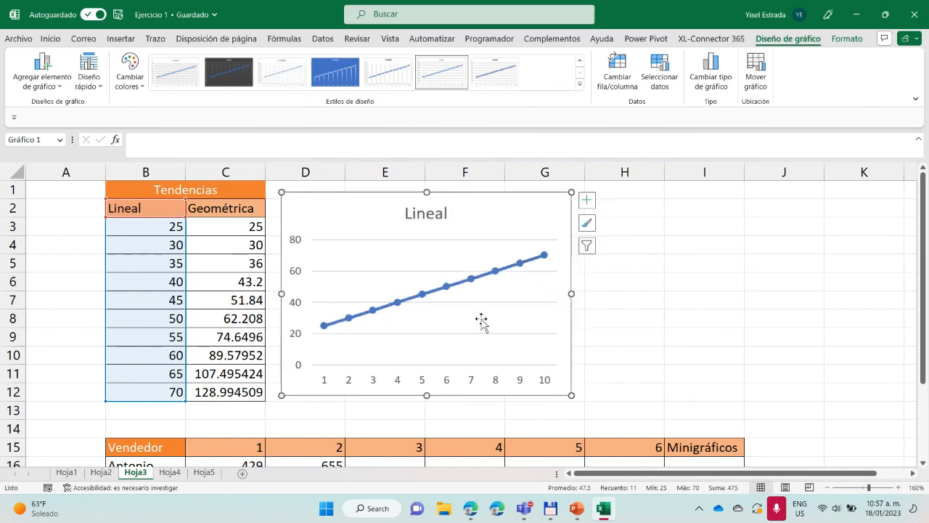
Insert a 2D line chart with markers (Línea con marcadores) from the Geométrica column, C2:C12
drag(249, 208, 222, 391)
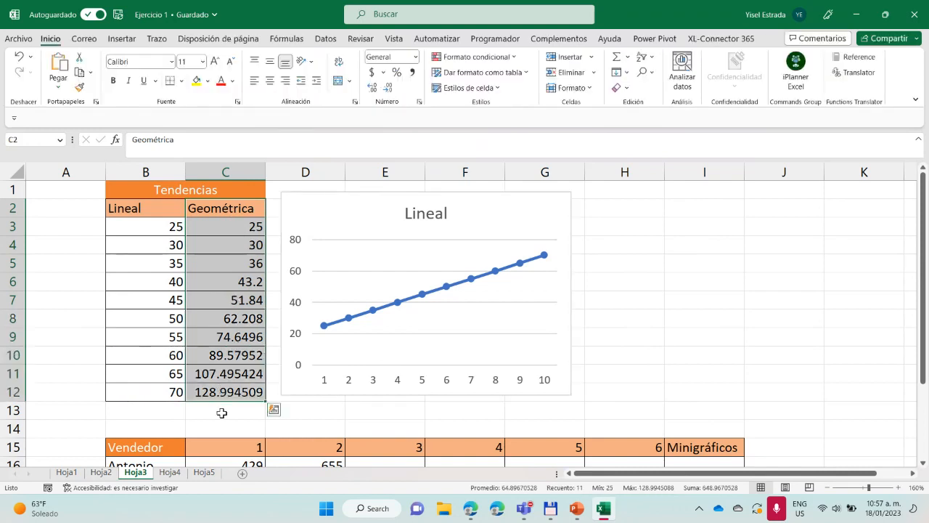
click(134, 41)
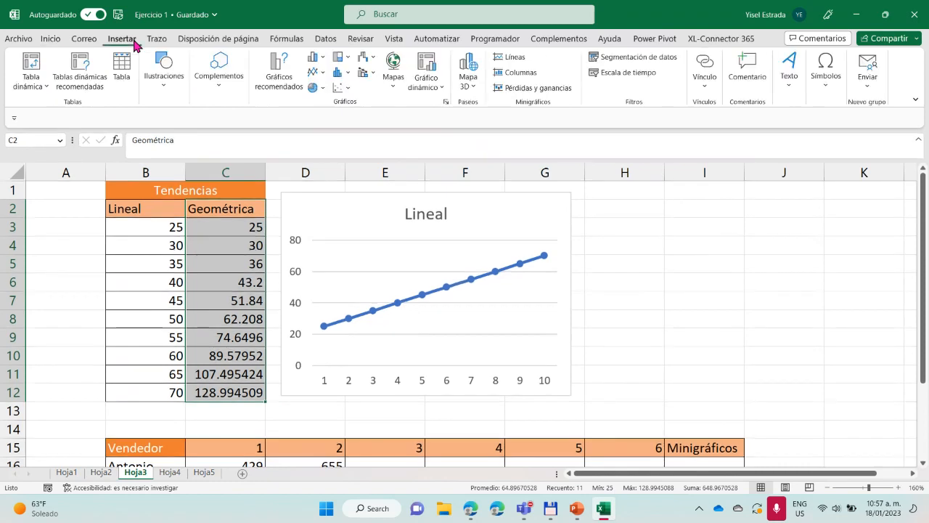
click(317, 71)
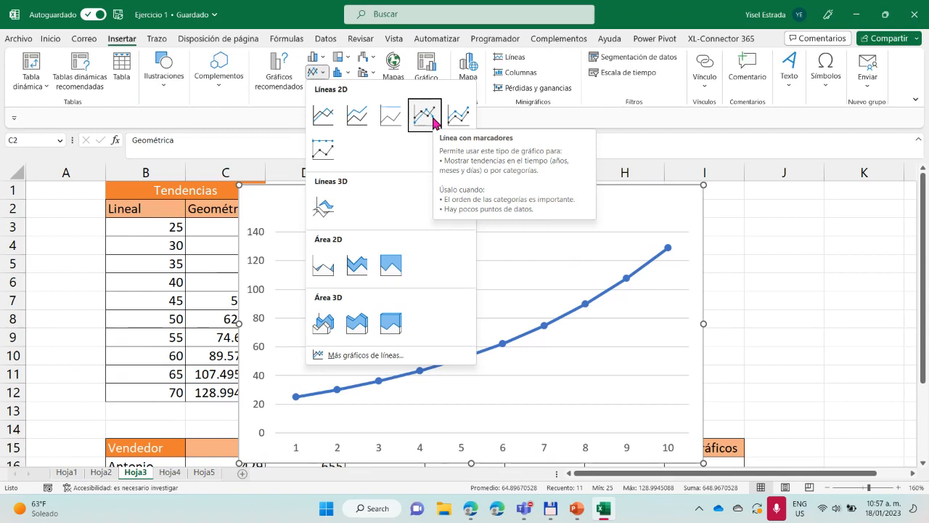
click(432, 119)
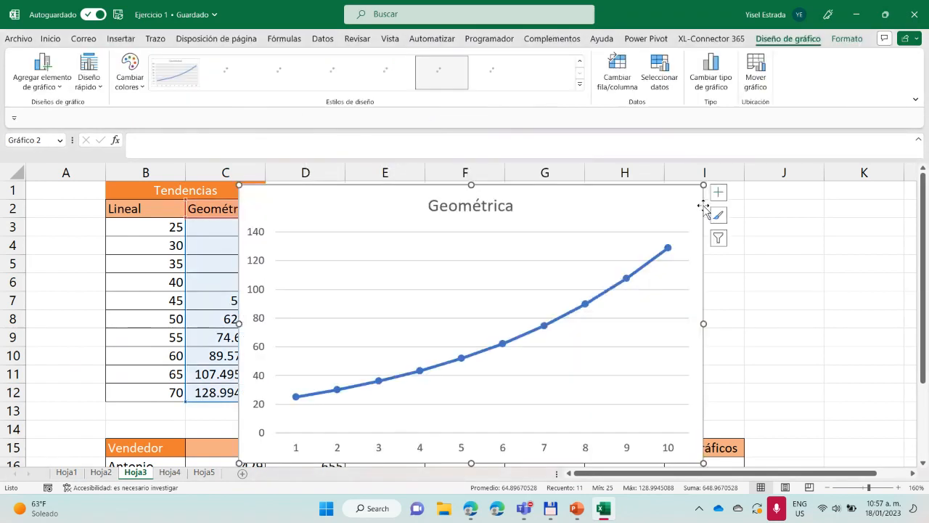
Shrink the Geométrica chart and align it beside the Lineal chart, over about columns H to K and rows 1 to 12
drag(703, 185, 530, 255)
drag(467, 258, 811, 190)
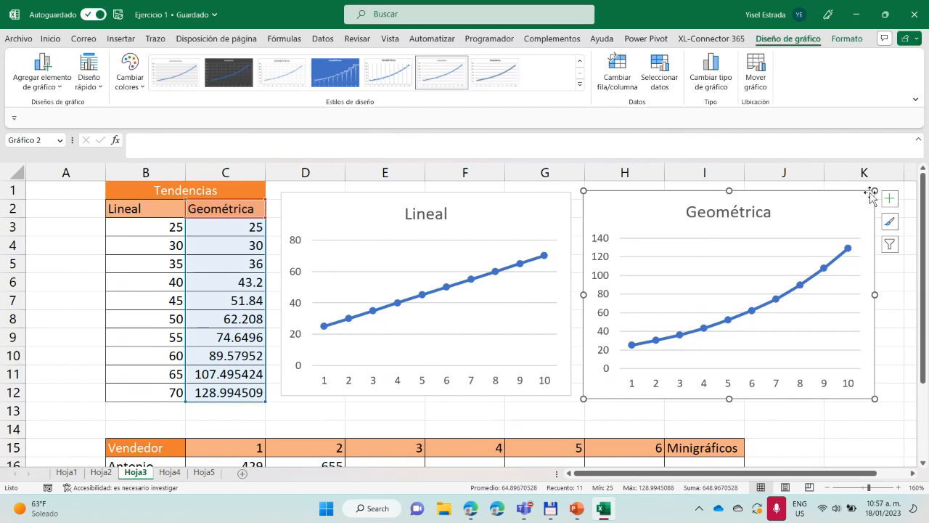
drag(873, 191, 862, 196)
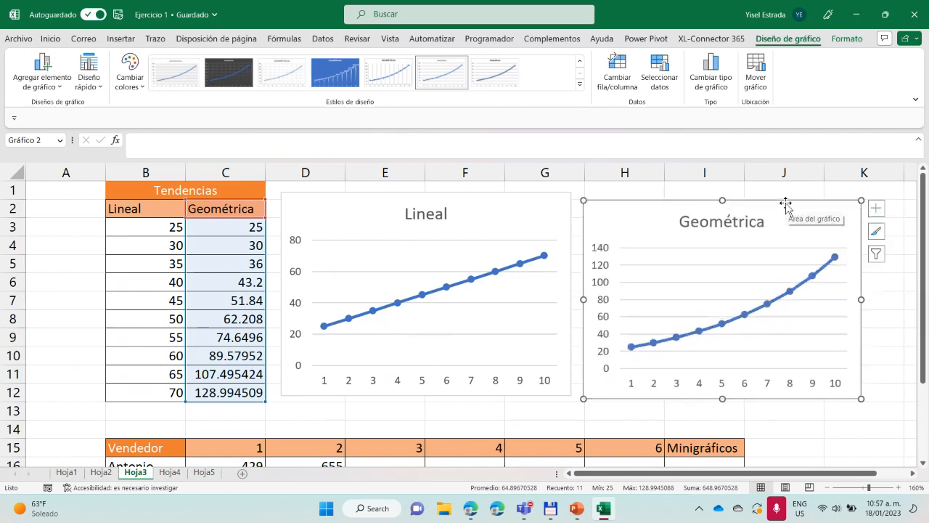
drag(787, 197, 786, 195)
drag(863, 390, 866, 394)
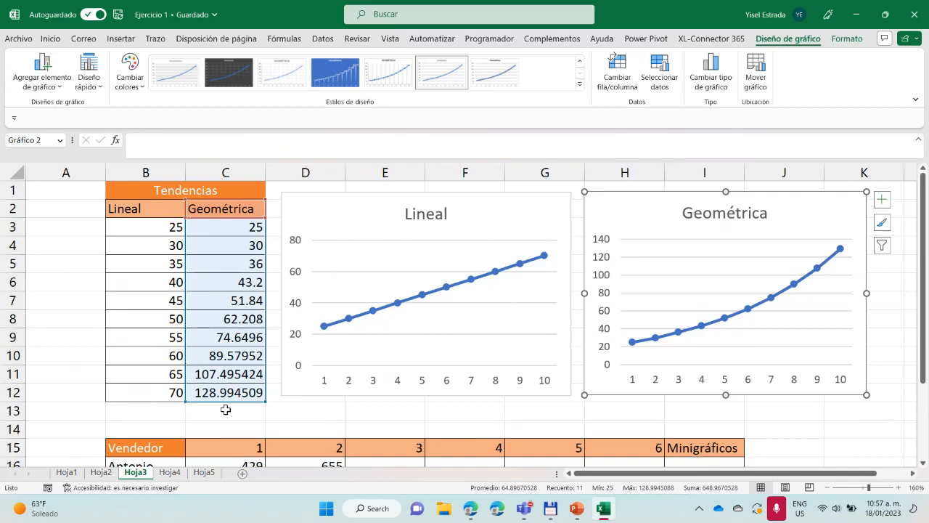
Start a TENDENCIA formula in E16 of the Vendedor table with C16:D16 as the known y values
scroll(226, 410, down, 5)
scroll(224, 405, up, 3)
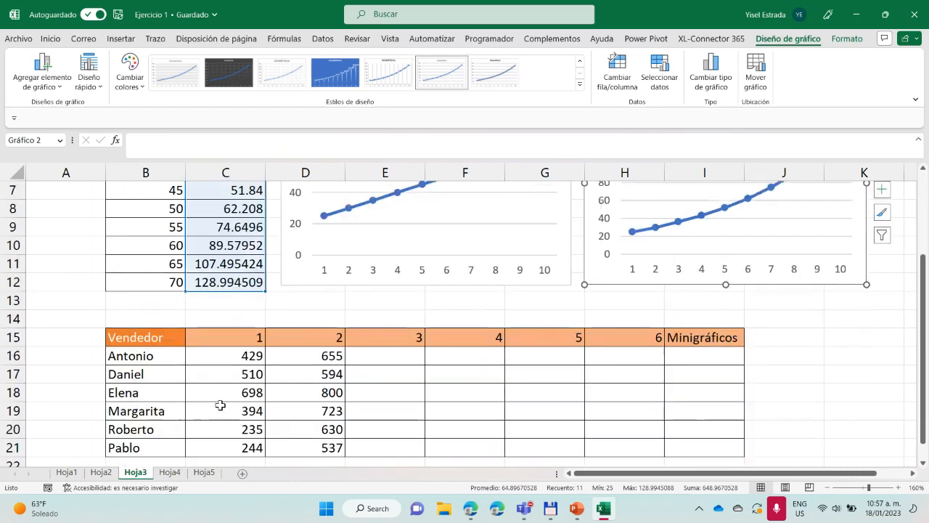
click(397, 356)
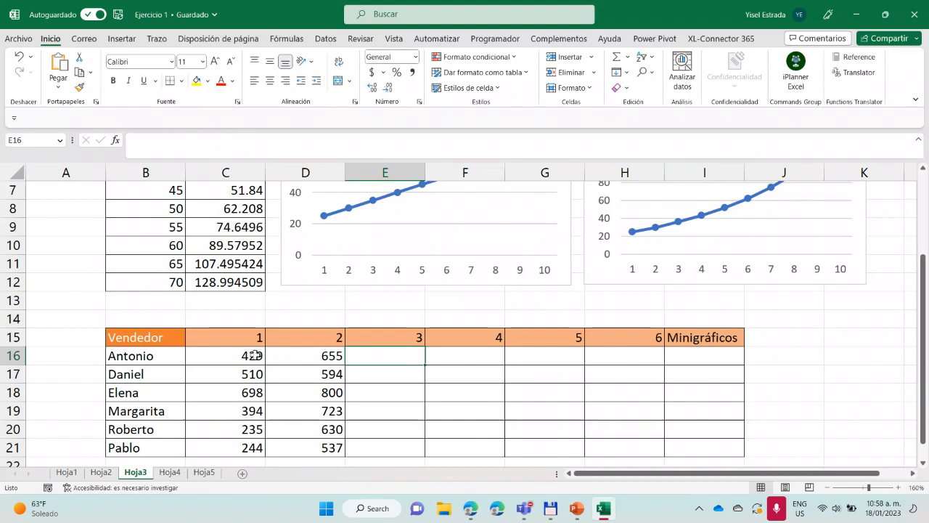
drag(259, 355, 333, 355)
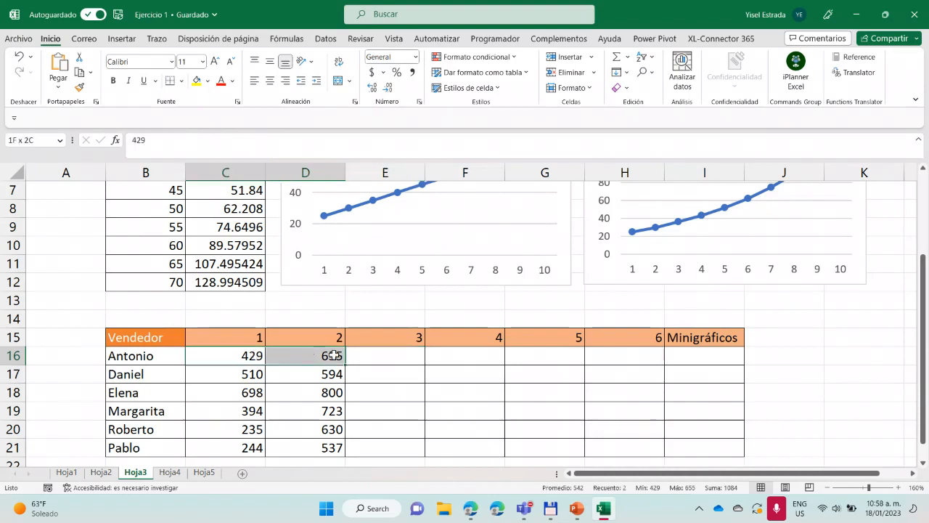
click(394, 360)
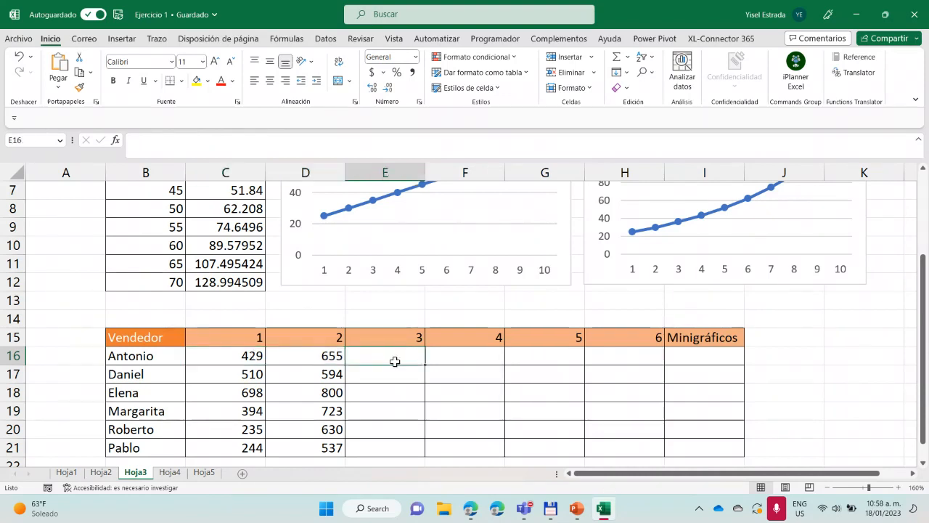
text(=)
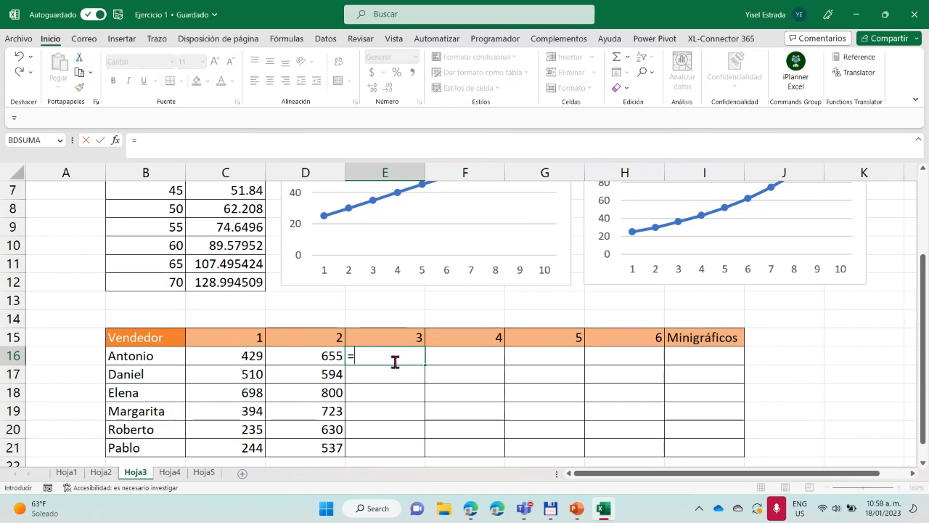
text(ten)
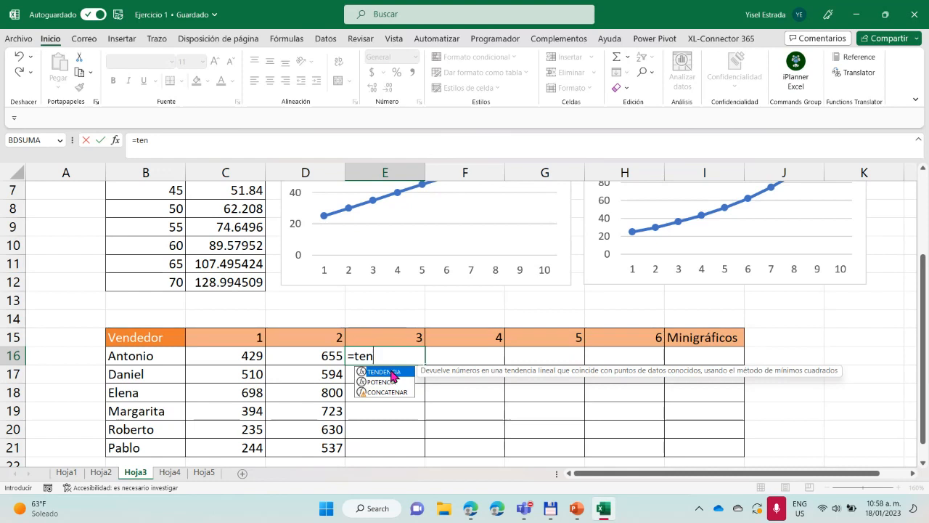
double_click(392, 373)
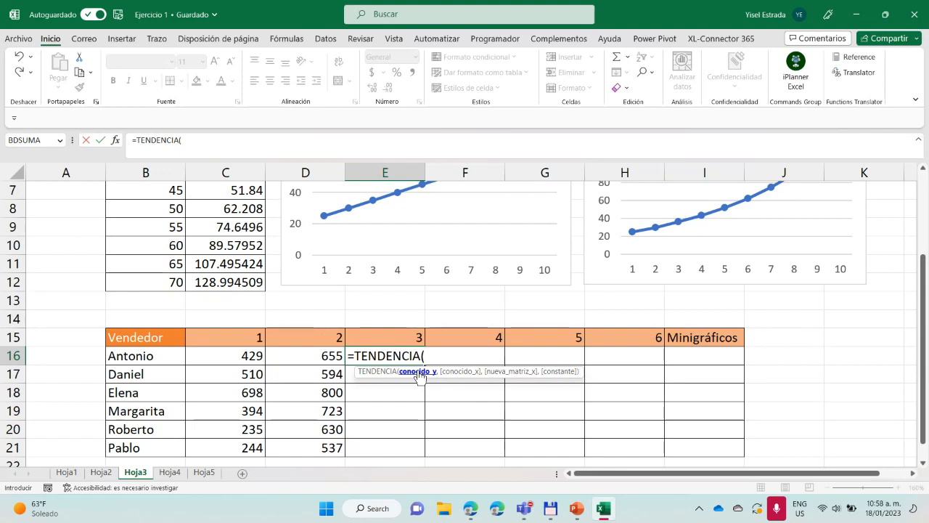
drag(242, 353, 280, 354)
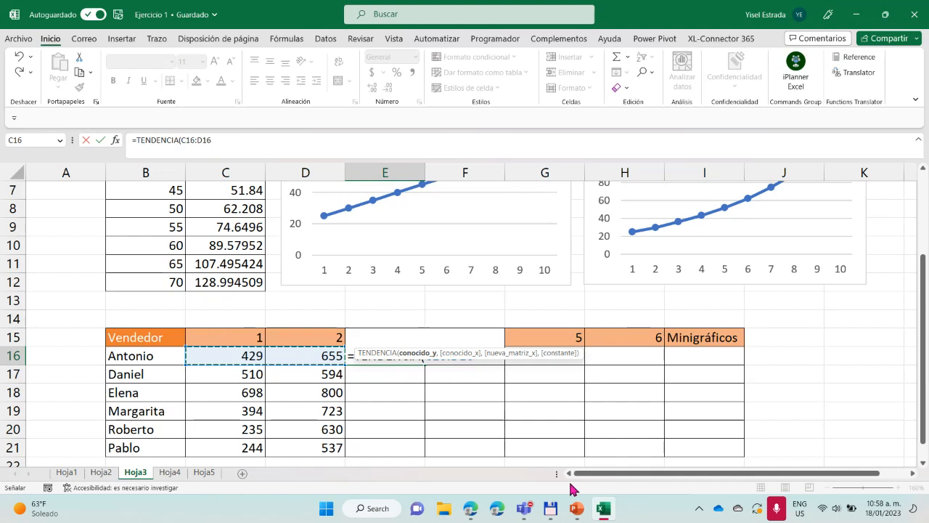
text(,)
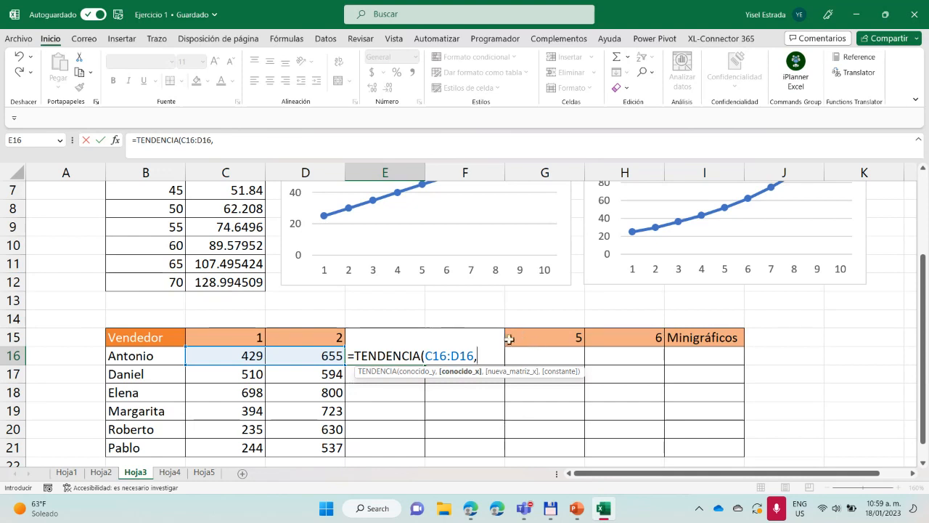
Add C15:D15 as the known x values of the TENDENCIA formula in E16
text(C)
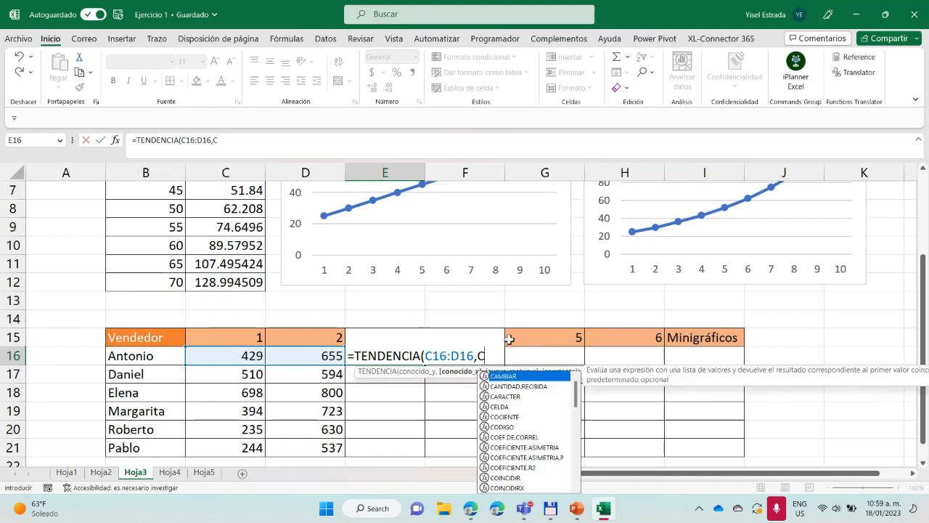
text(15)
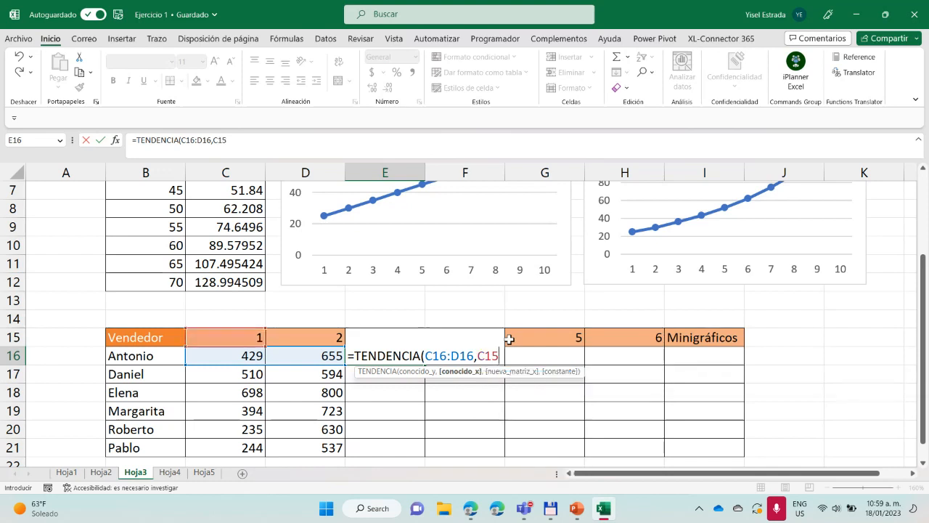
text(:)
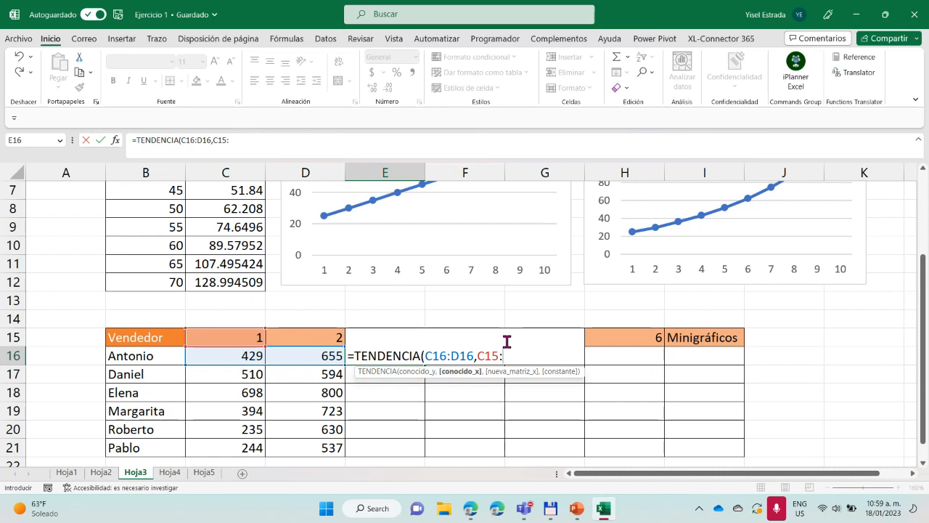
text(d)
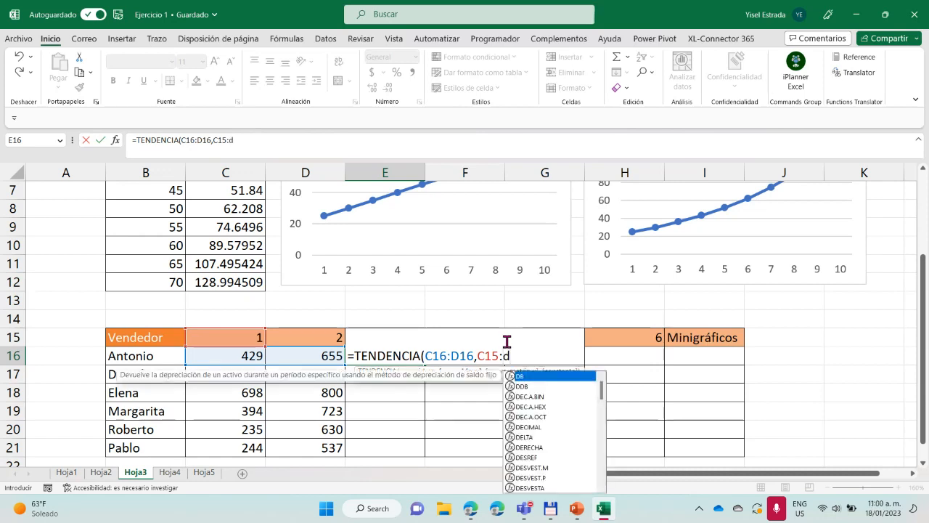
key(BackSpace)
text(D15)
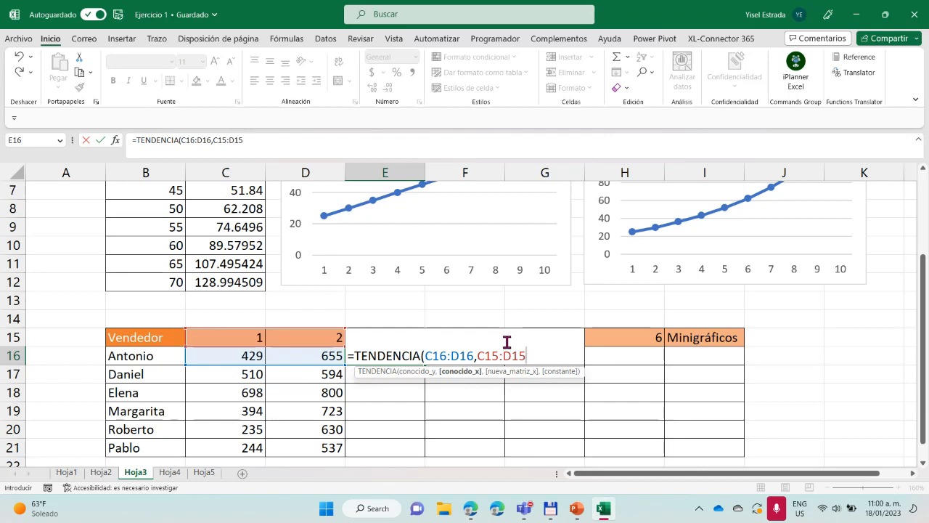
text(,)
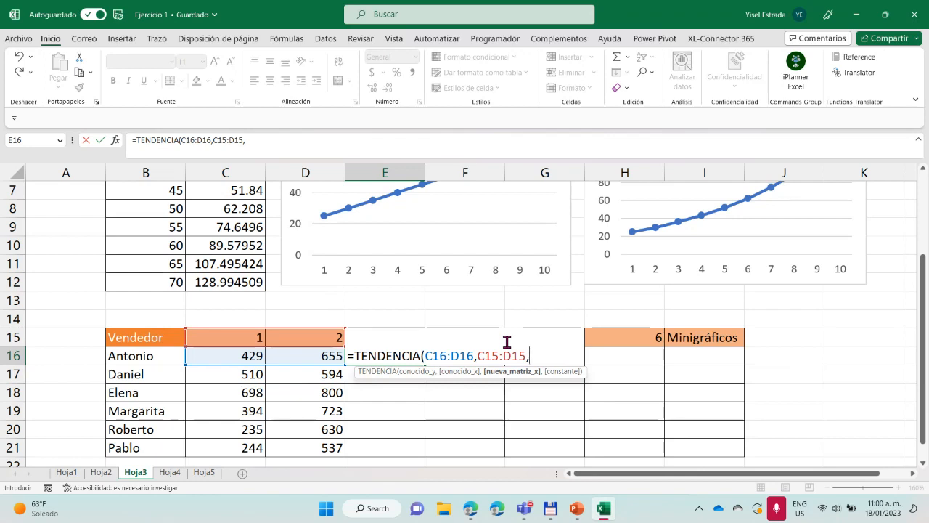
Complete the formula in E16 with E15:H15 as the new x values: =TENDENCIA(C16:D16,C15:D15,E15:H15)
text(E)
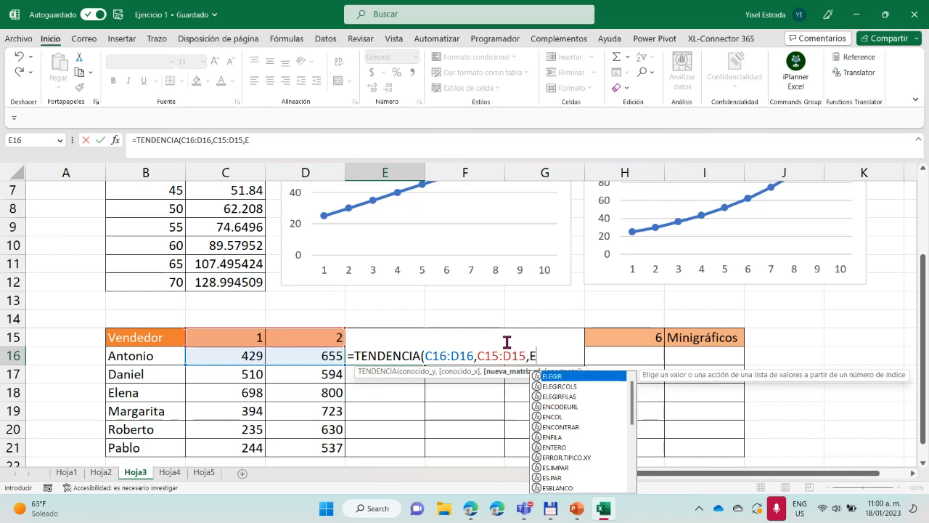
text(15)
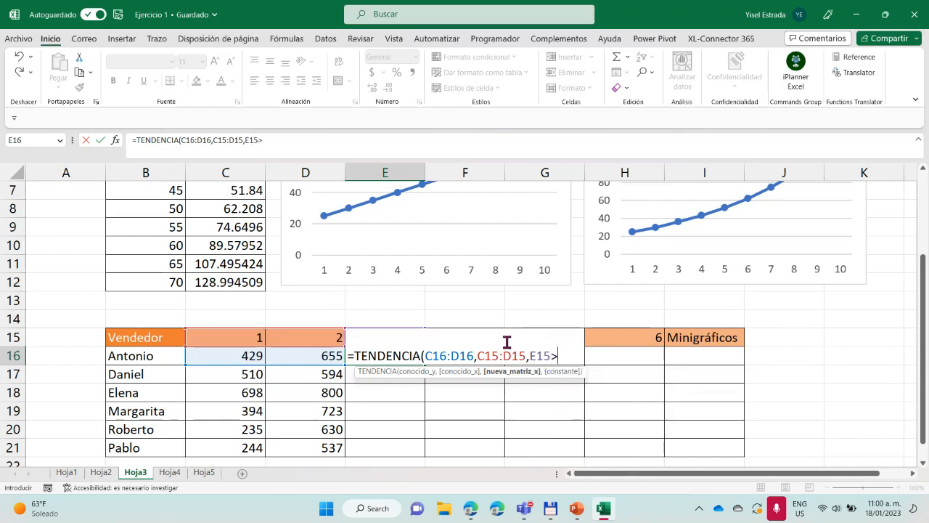
text(:)
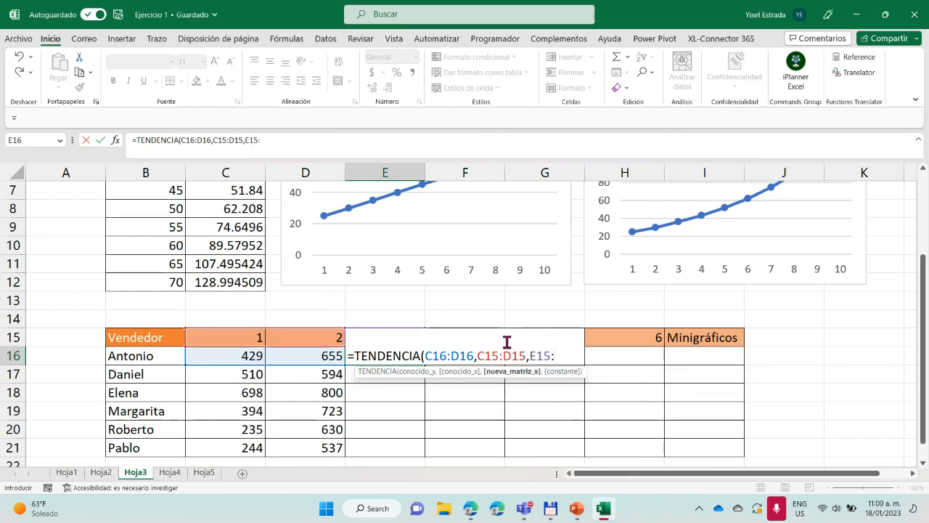
text(H)
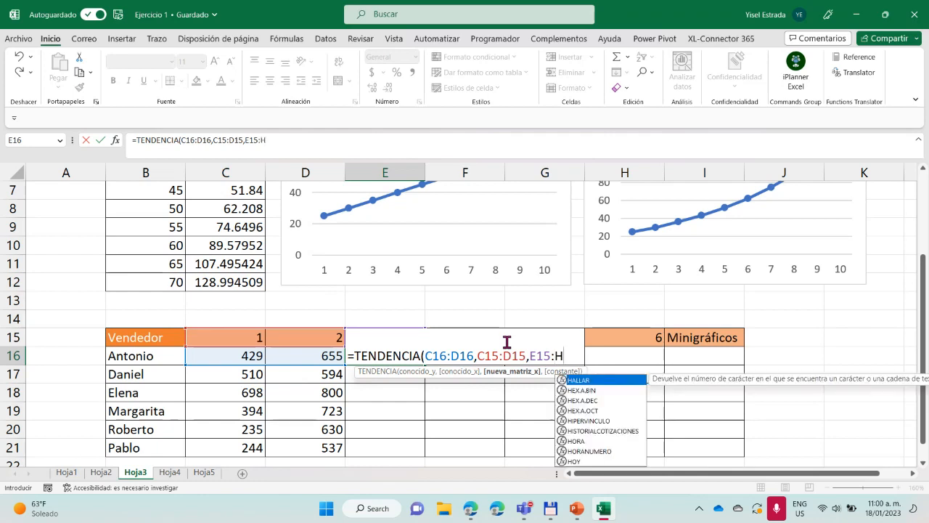
text(15)
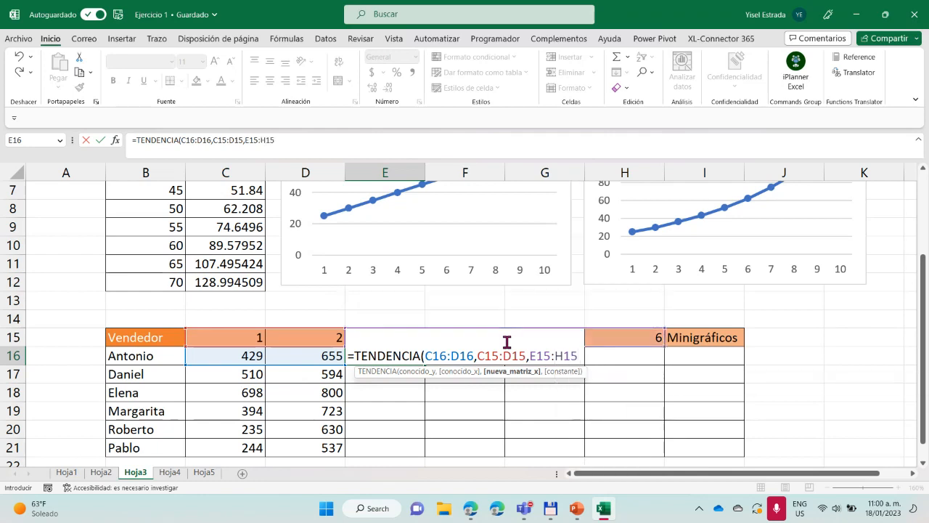
text())
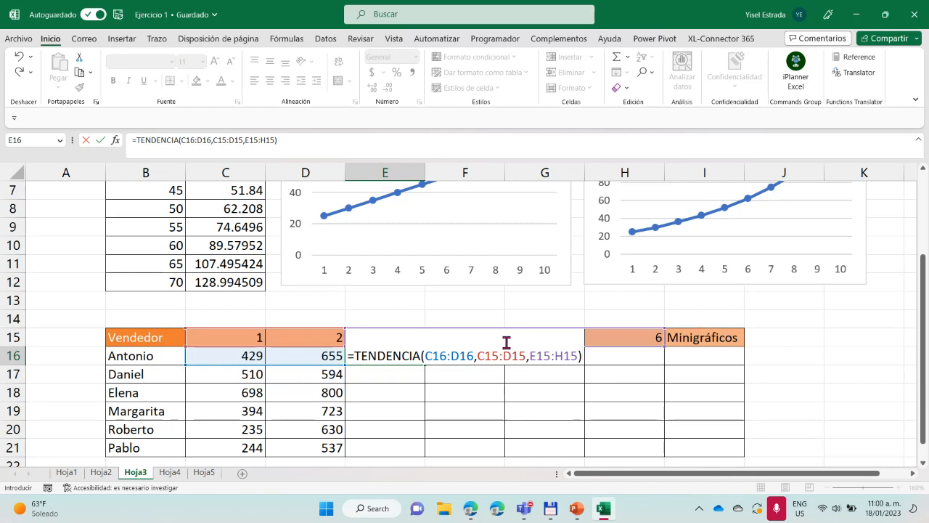
key(Return)
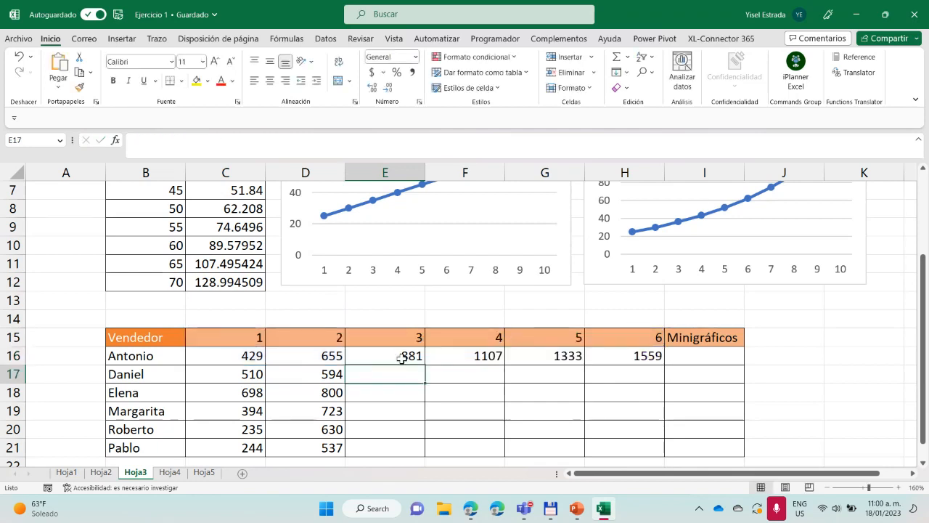
drag(400, 356, 629, 356)
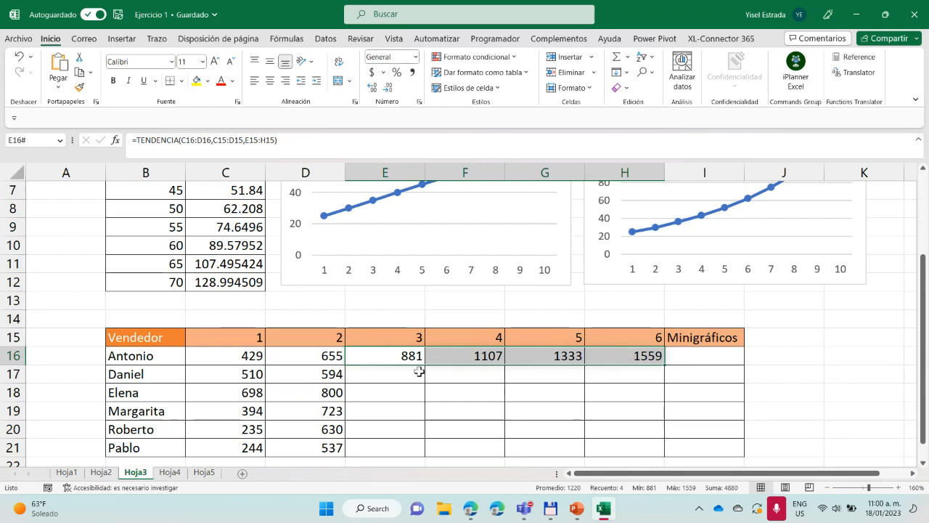
click(249, 356)
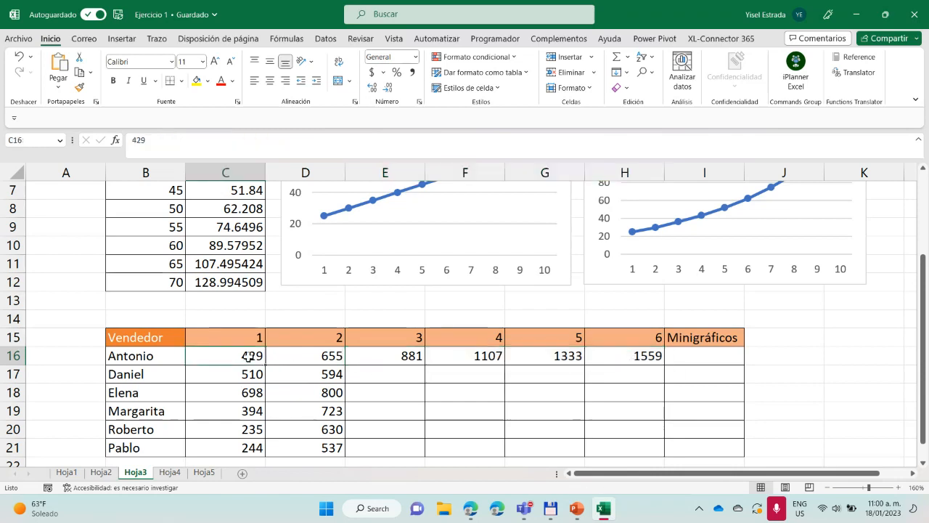
shift+click(316, 357)
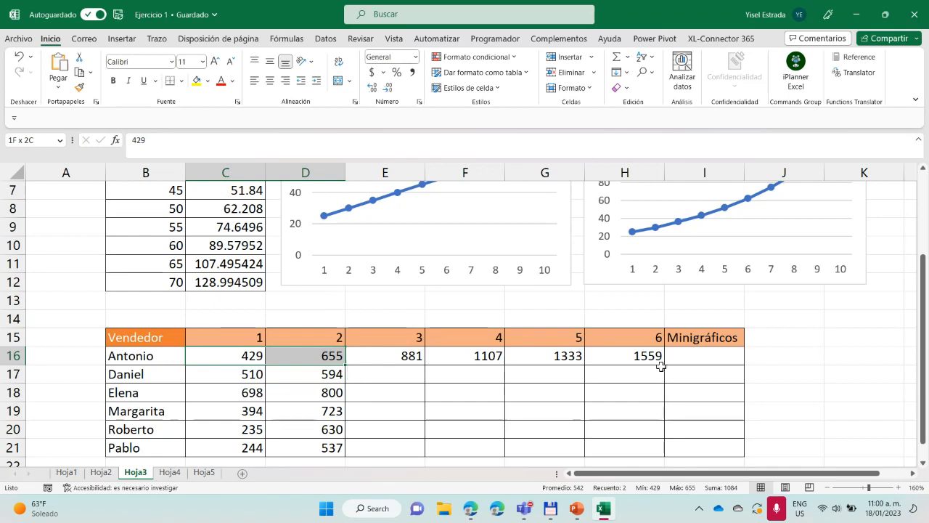
drag(664, 367, 350, 364)
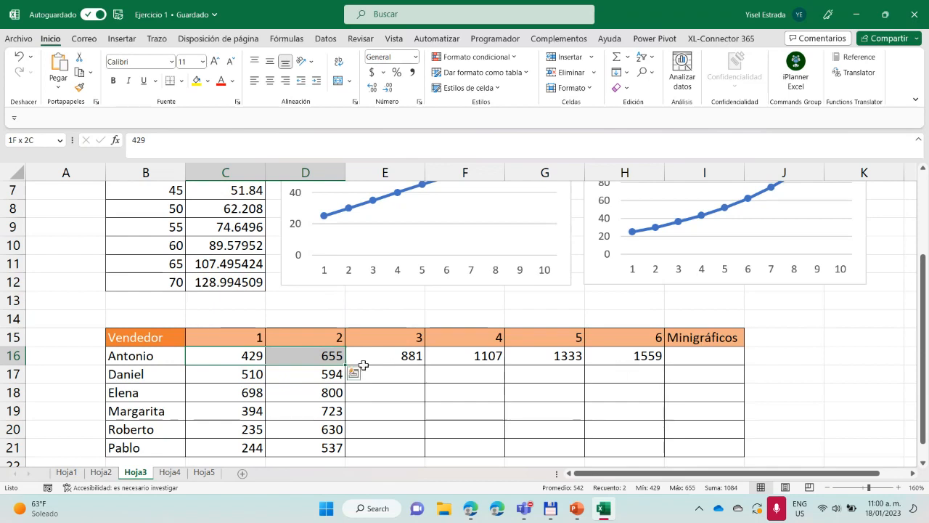
Copy the TENDENCIA formula from E16 down through E18
click(412, 359)
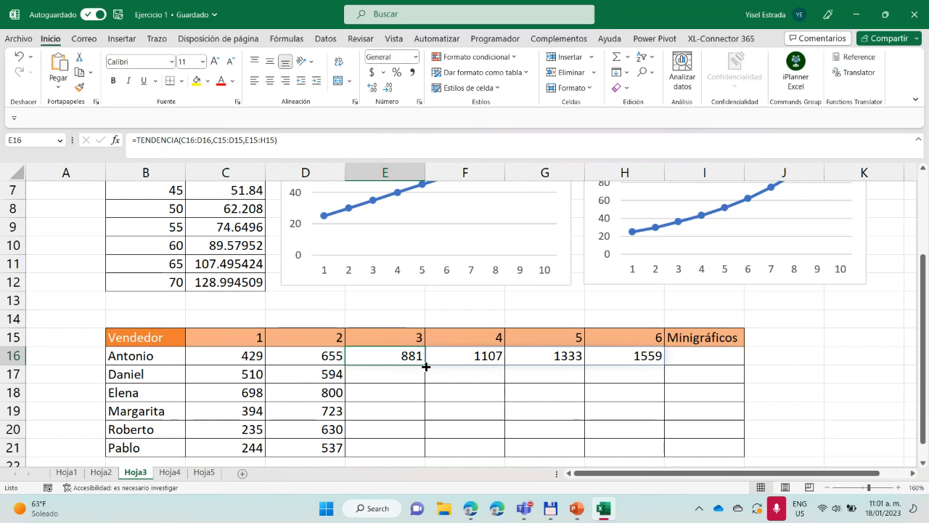
scroll(425, 365, up, 2)
scroll(425, 364, down, 4)
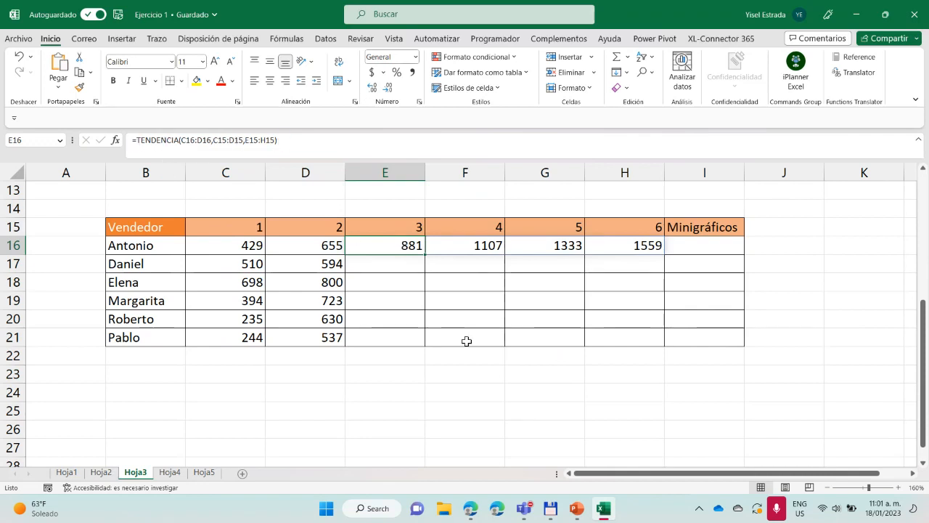
drag(425, 257, 420, 287)
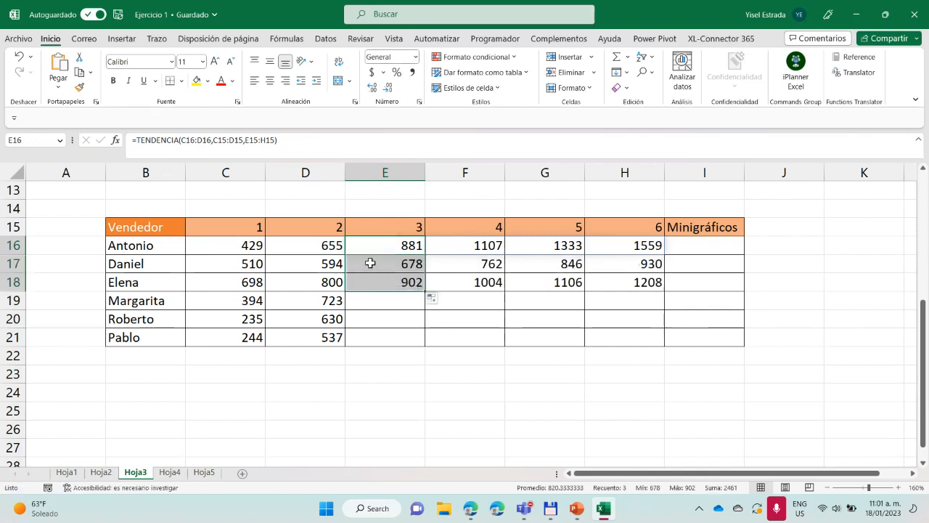
Check the known values in C17:D17 and the copied TENDENCIA formulas in E17 and E18
click(239, 265)
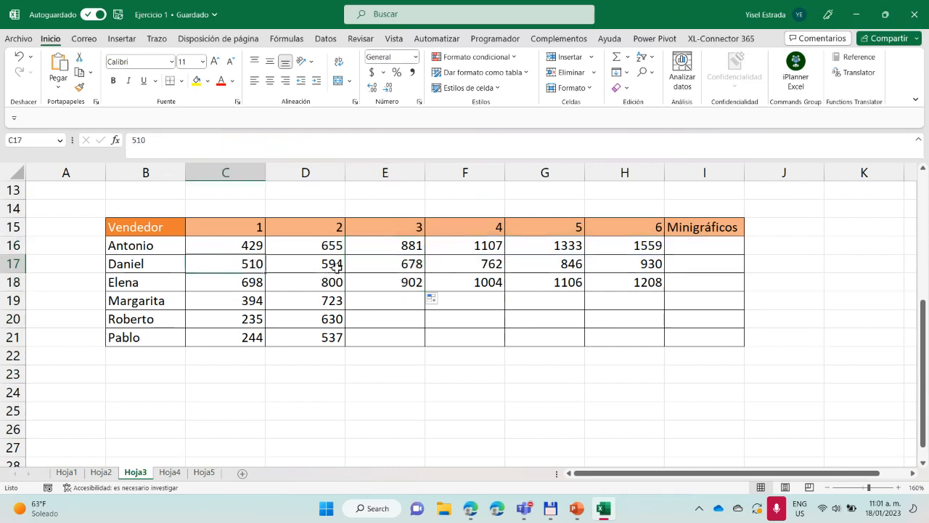
drag(234, 263, 320, 264)
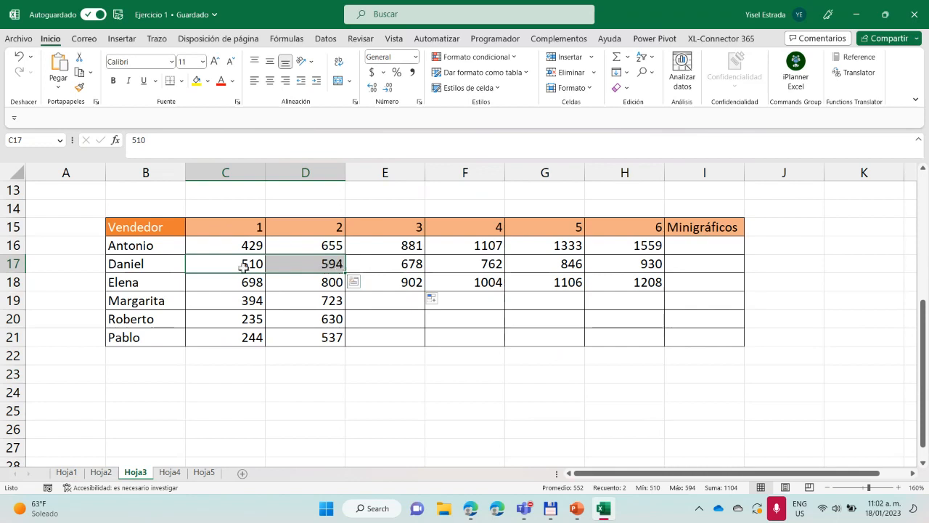
click(406, 270)
click(390, 282)
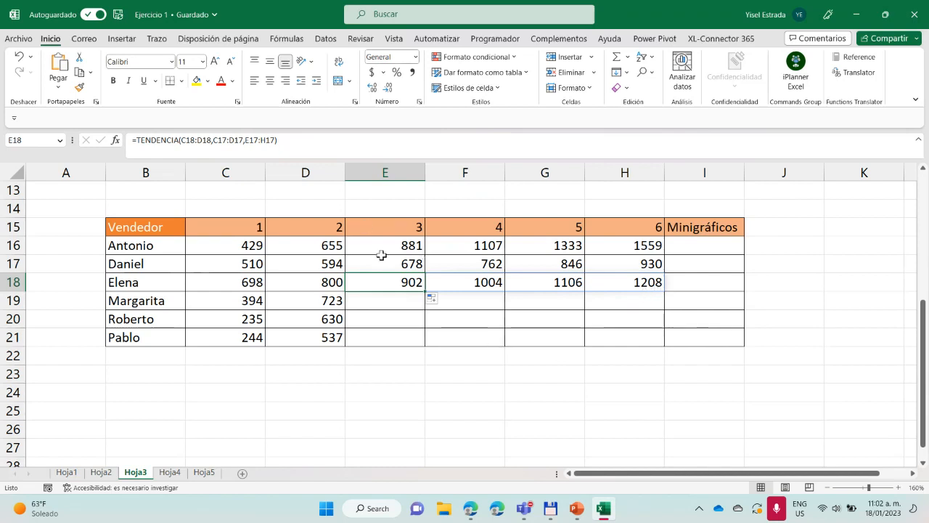
Try extending C19:D19 across to H19 with the Tendencia geométrica fill option, and undo that fill
click(392, 301)
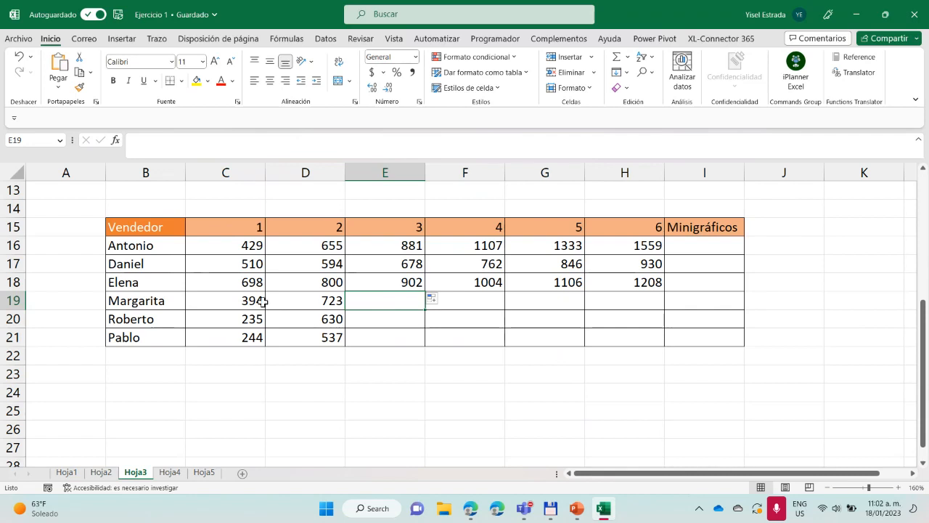
drag(260, 302, 644, 315)
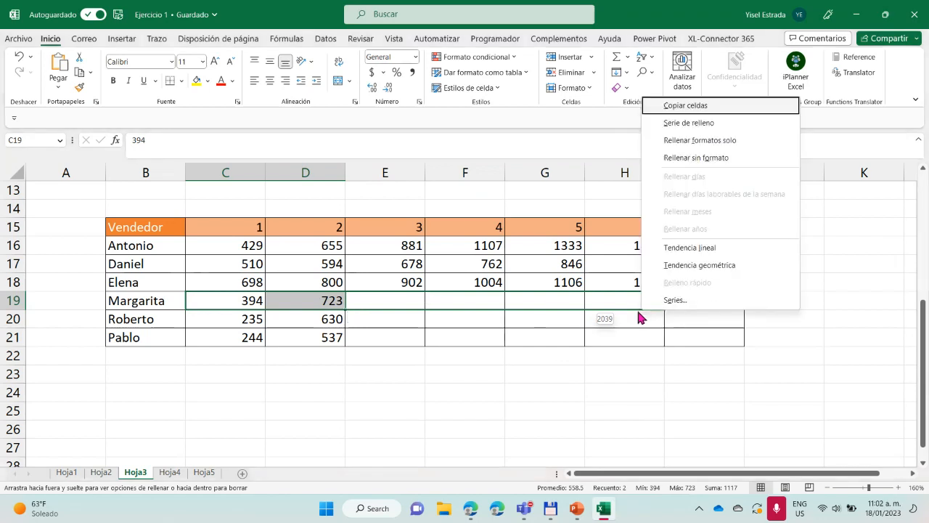
click(686, 266)
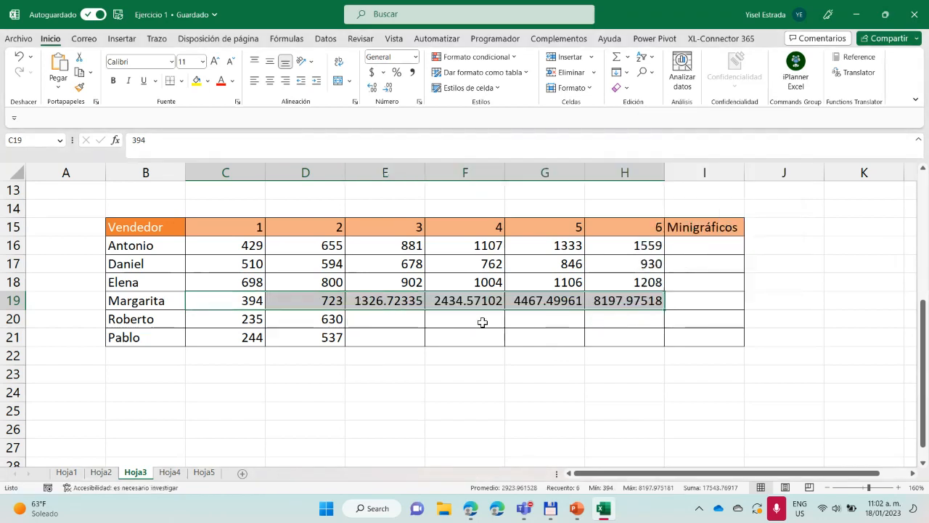
key(ctrl+z)
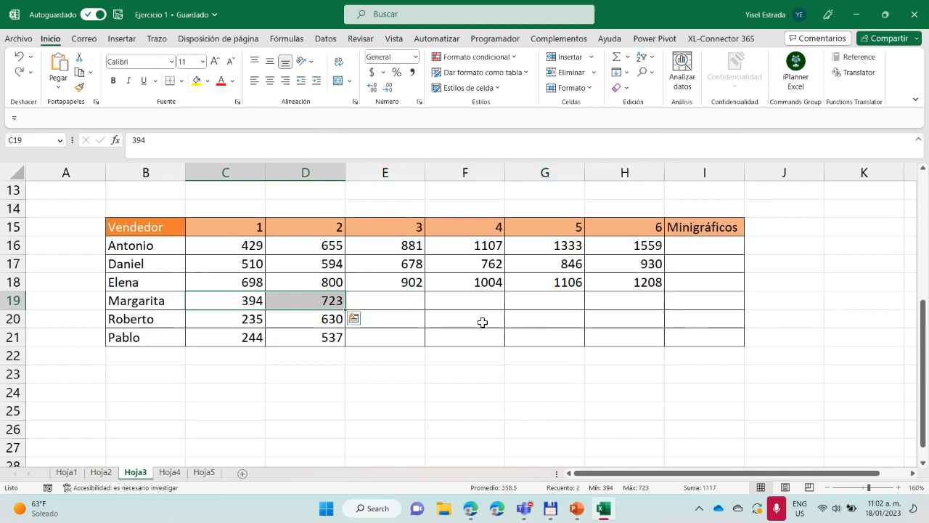
Start a CRECIMIENTO formula in E19 with C19:D19 as the known y values
click(398, 306)
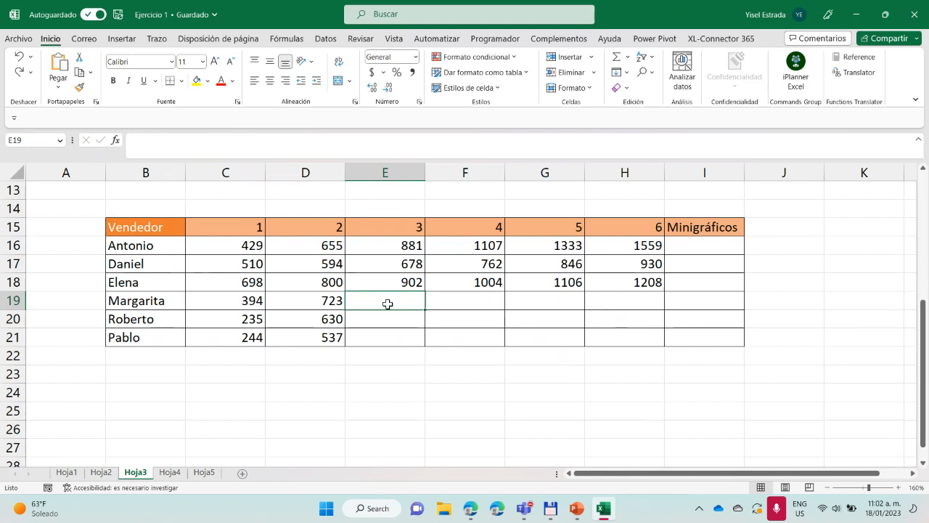
text(=cre)
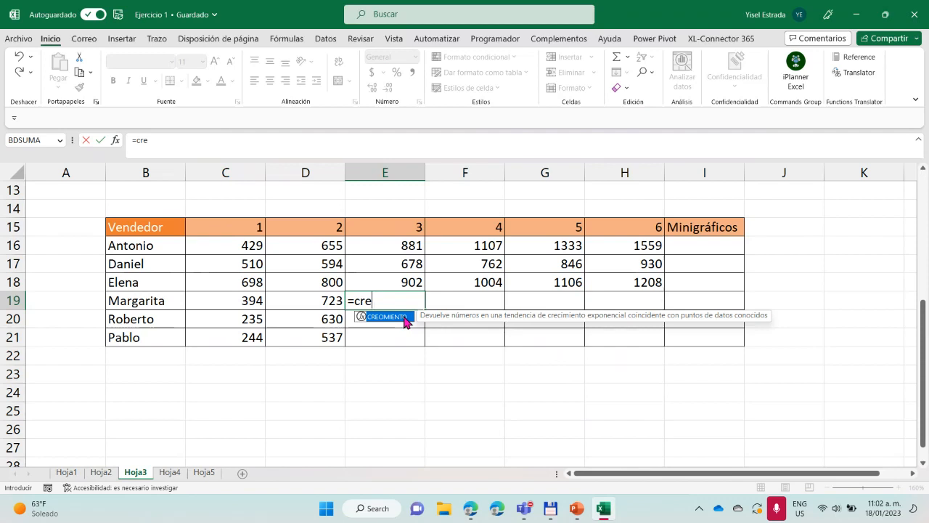
double_click(404, 317)
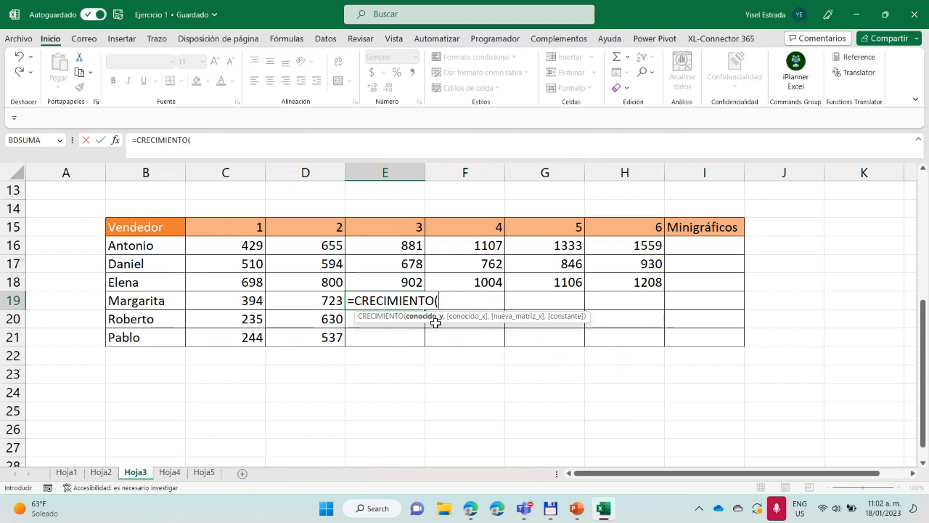
drag(240, 305, 336, 305)
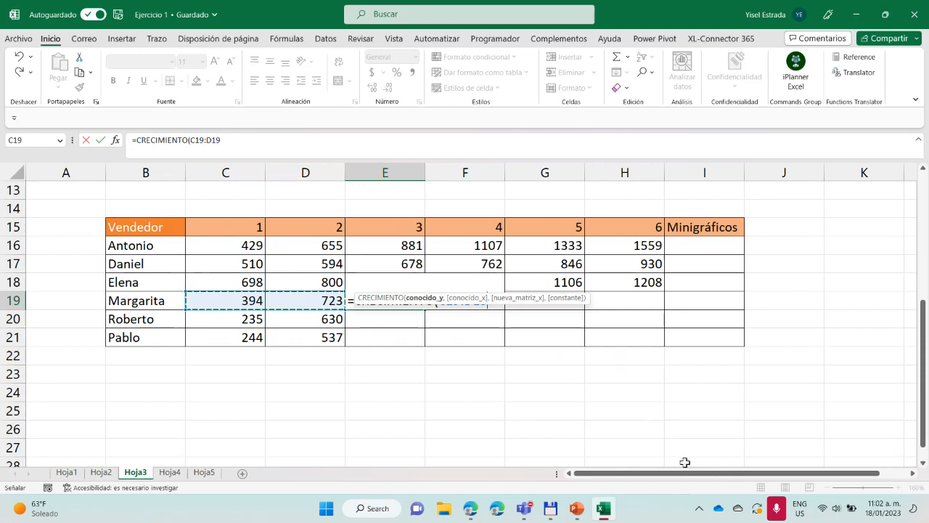
text(,)
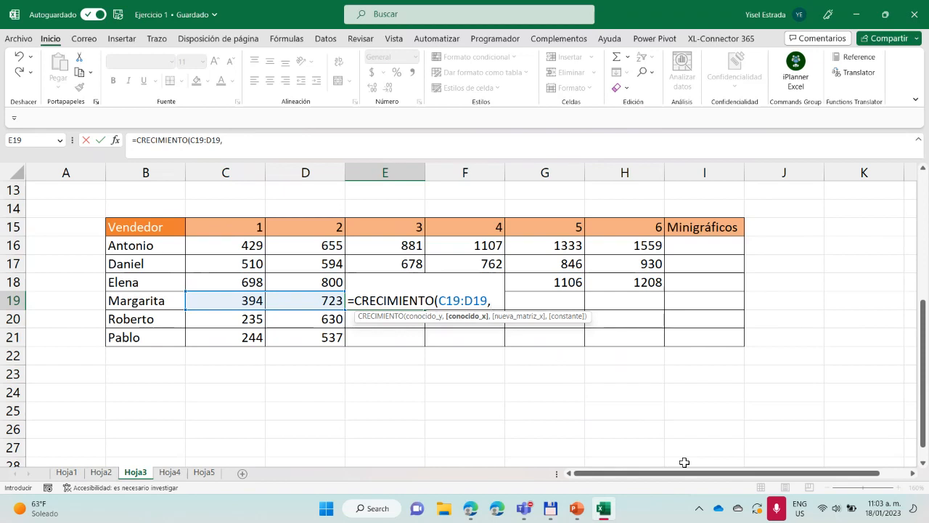
Complete the E19 formula with C15:D15 as known x and E15:H15 as new x values: =CRECIMIENTO(C19:D19,C15:D15,E15:H15)
drag(245, 227, 316, 226)
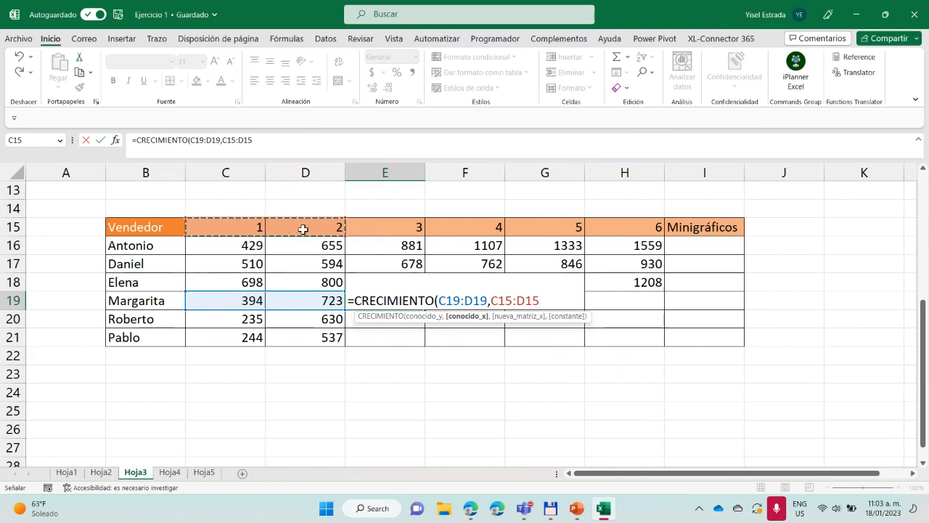
text(,)
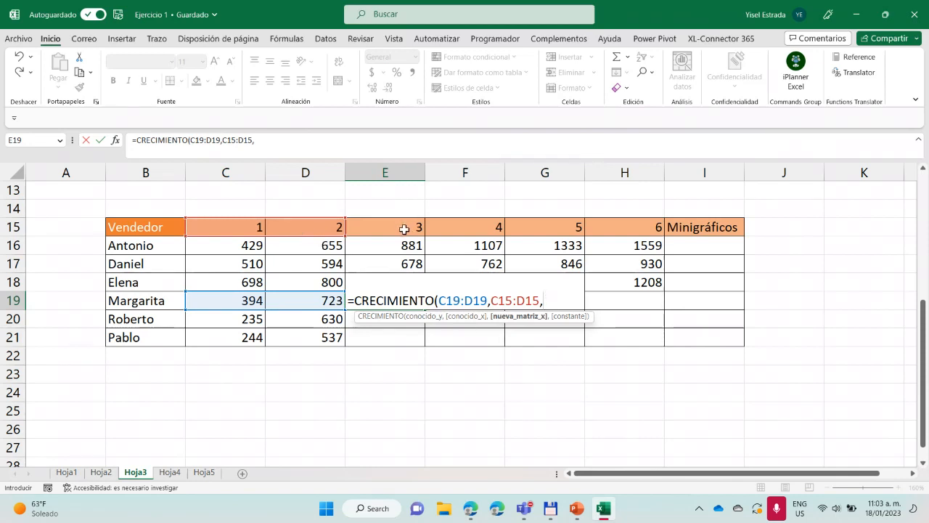
drag(404, 229, 642, 229)
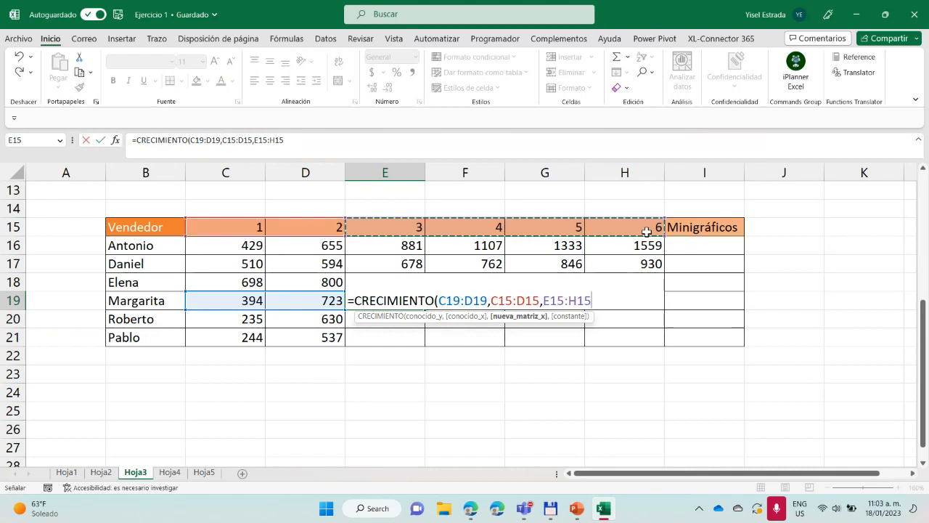
text())
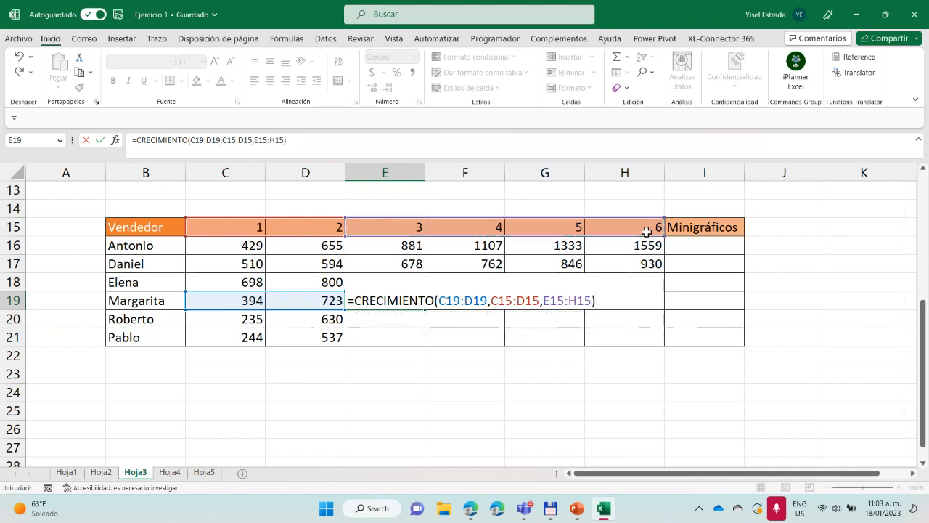
key(Return)
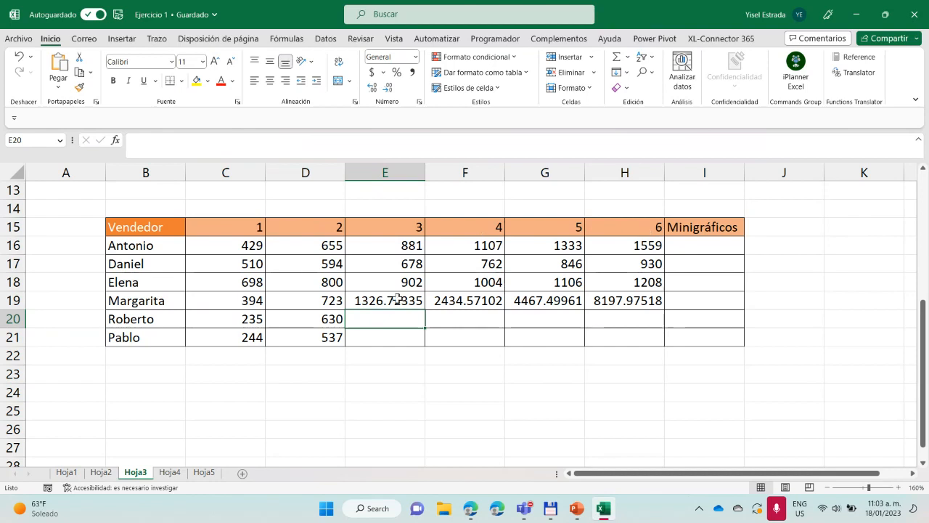
Reduce the number format of E19:H21 to two decimal places
drag(393, 303, 629, 346)
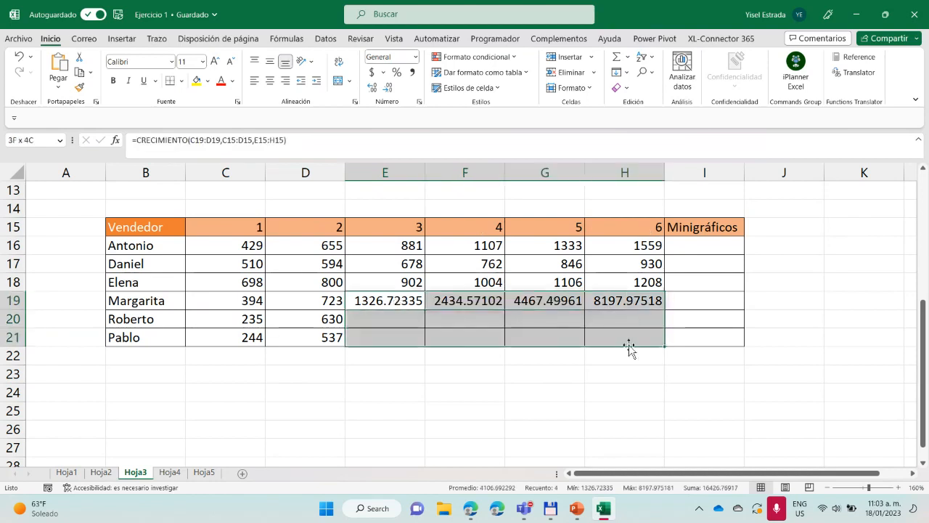
click(387, 89)
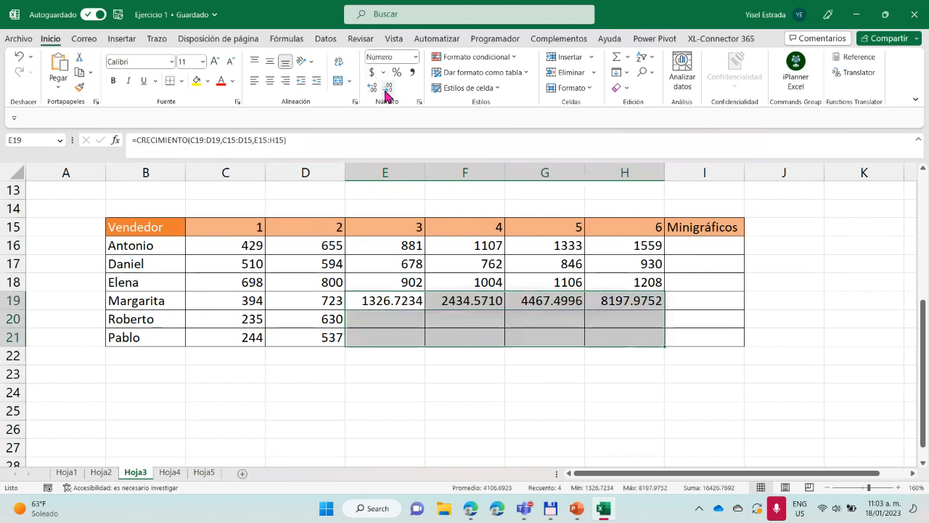
click(387, 89)
click(388, 88)
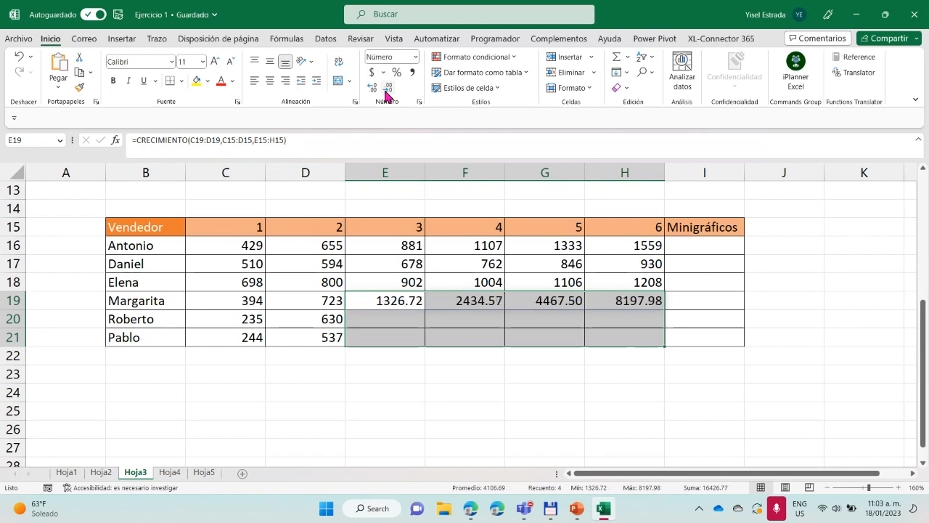
click(398, 366)
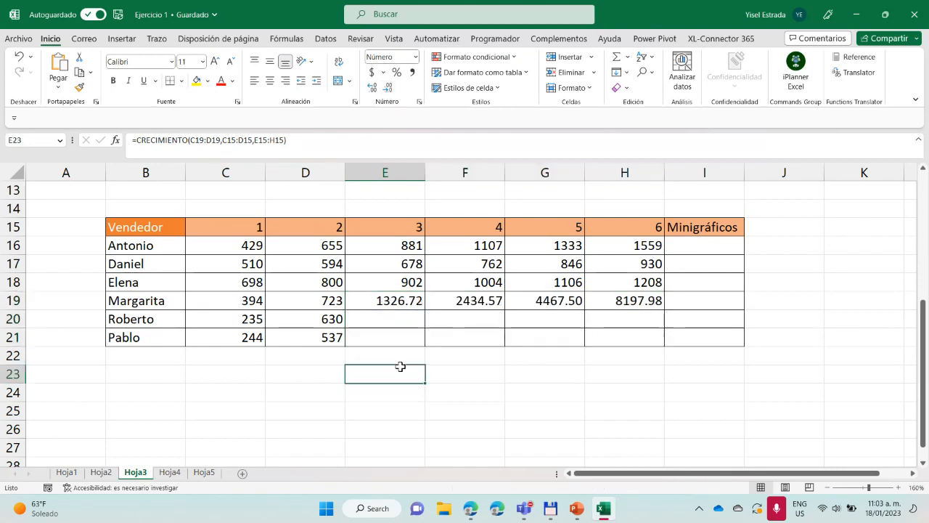
Copy the CRECIMIENTO formula from E19 down through E21 and check its known values in C19:D21
click(400, 301)
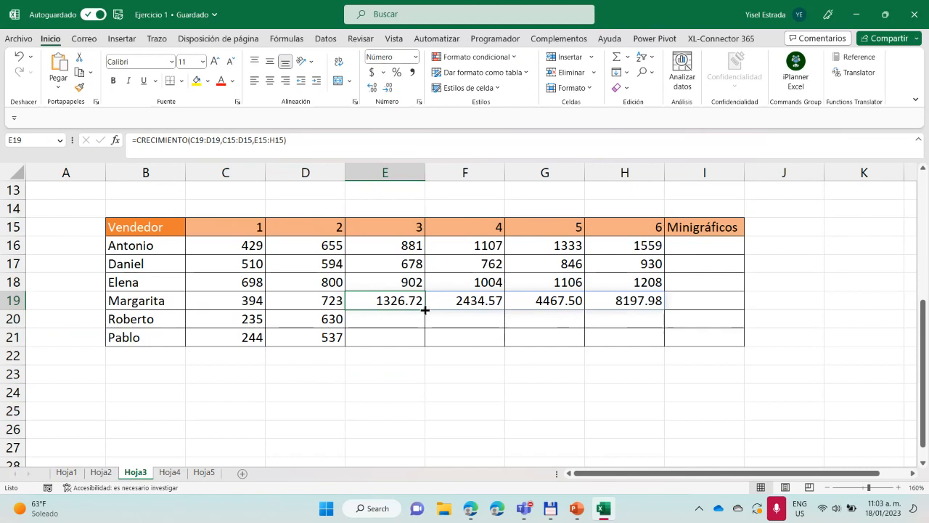
drag(425, 310, 424, 342)
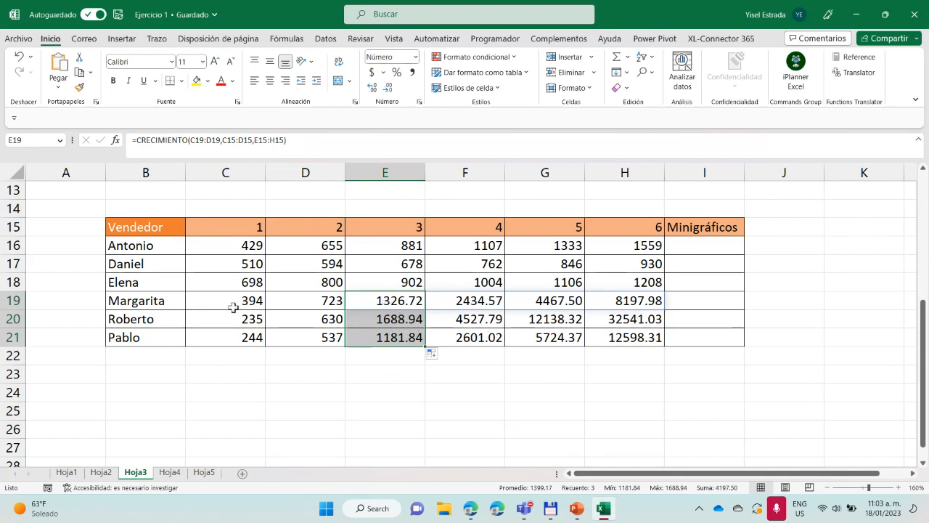
drag(244, 304, 308, 338)
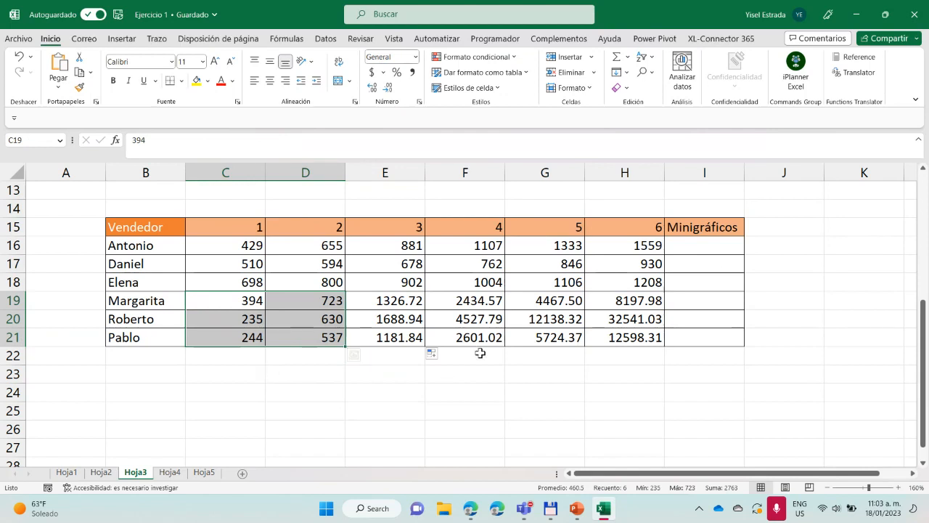
click(371, 373)
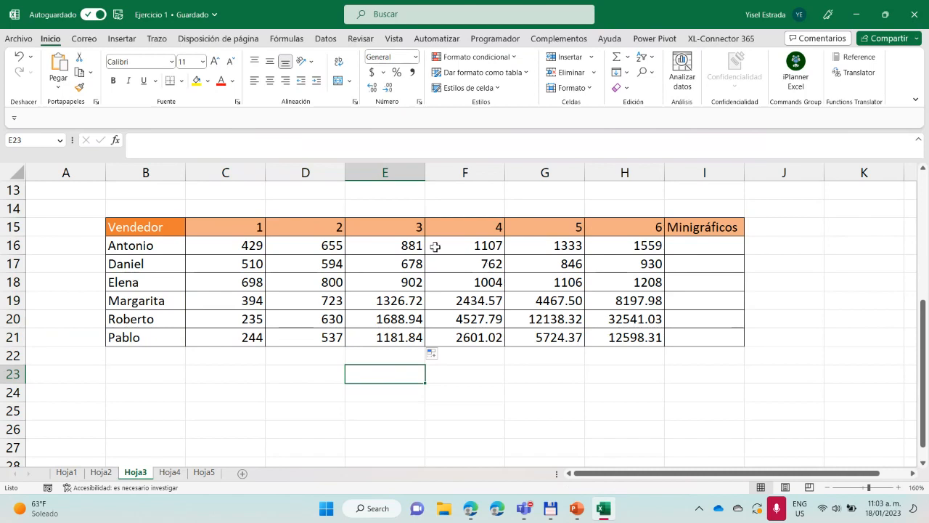
Show the text of the TENDENCIA formula from E16 in cell J16 using =FORMULATEXT(E16)
click(768, 246)
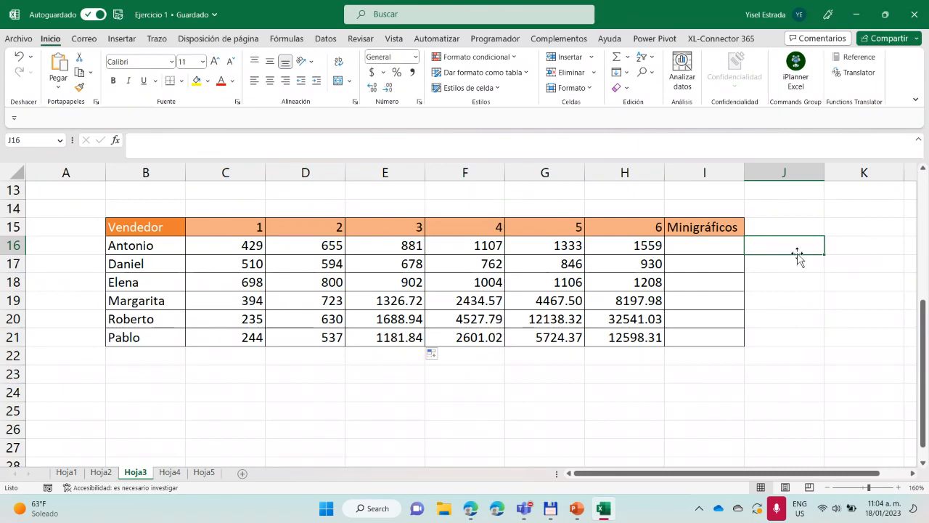
double_click(776, 246)
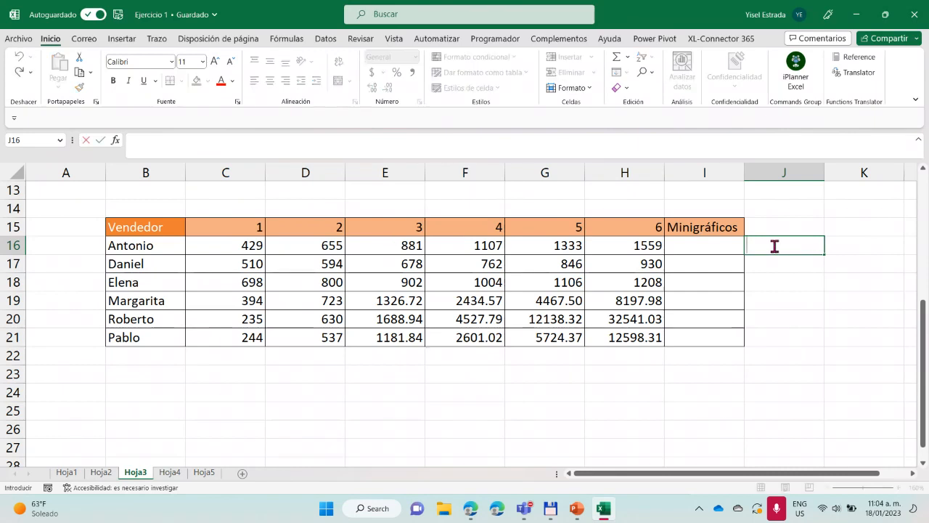
text(=for)
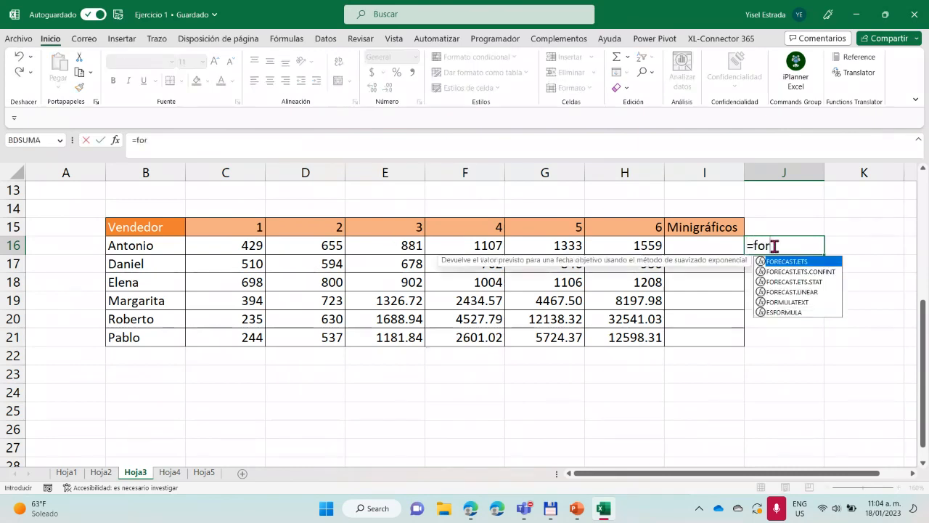
double_click(789, 301)
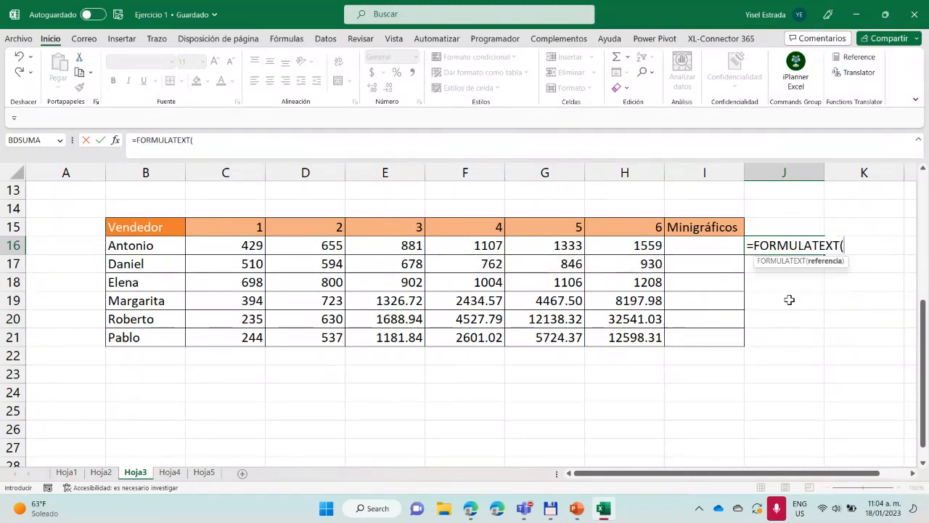
click(401, 247)
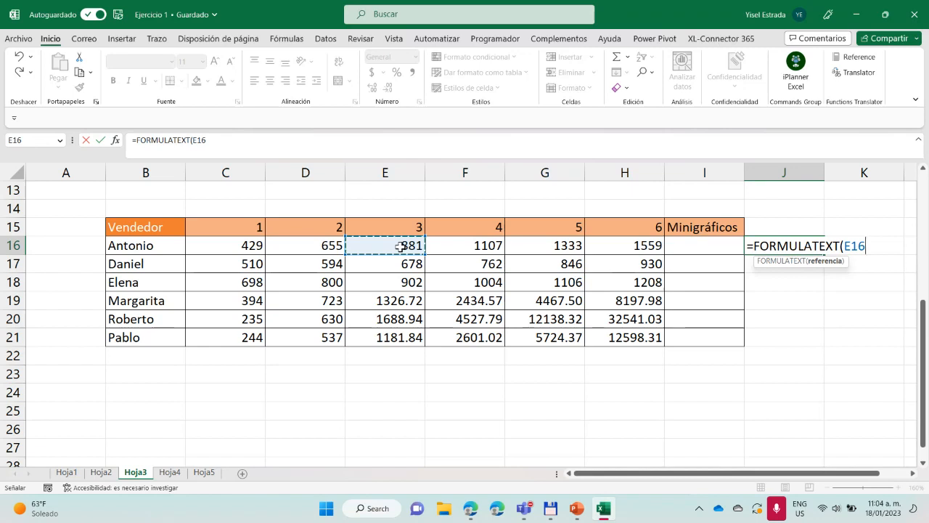
key(Return)
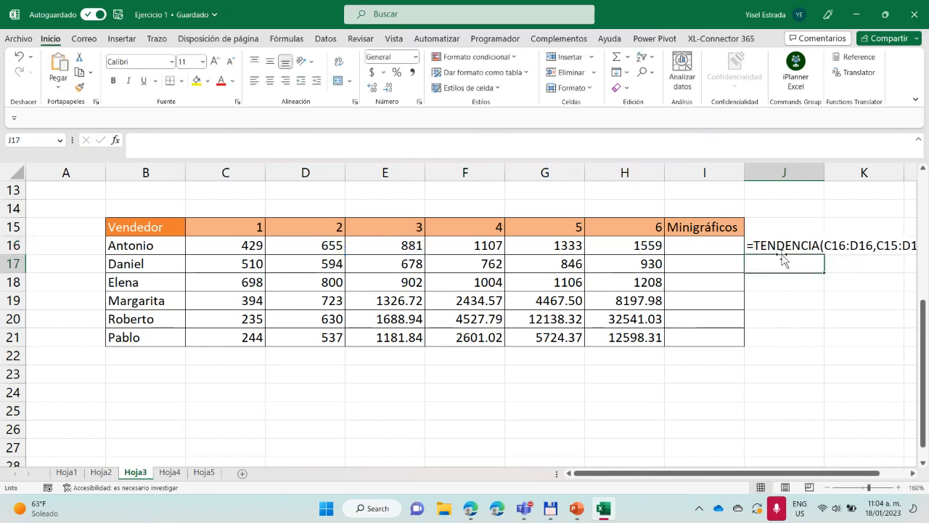
drag(741, 474, 804, 471)
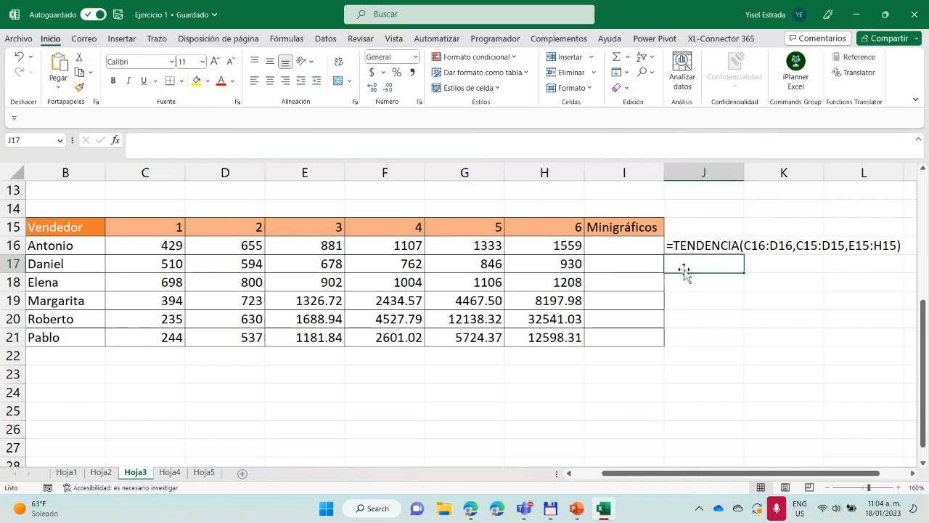
Show the text of the CRECIMIENTO formula from E19 in cell J19 using =FORMULATEXT(E19)
click(696, 306)
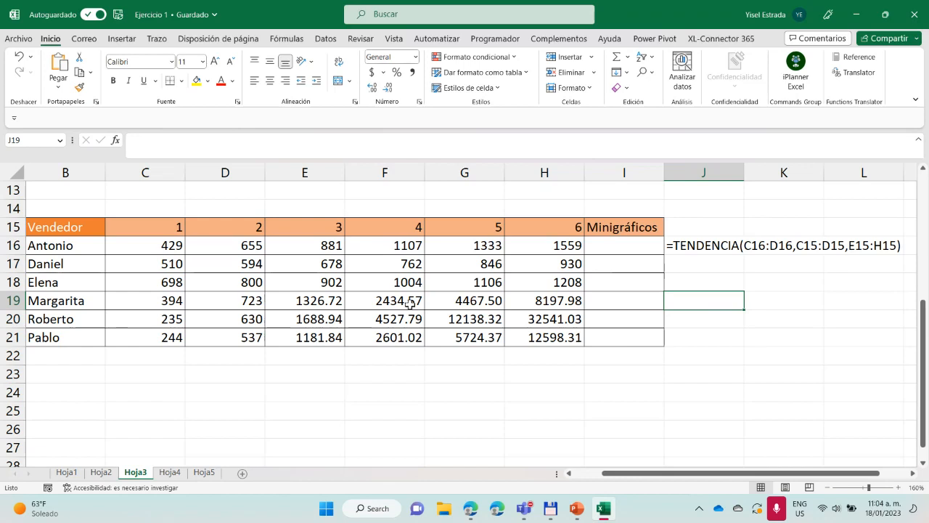
text(=)
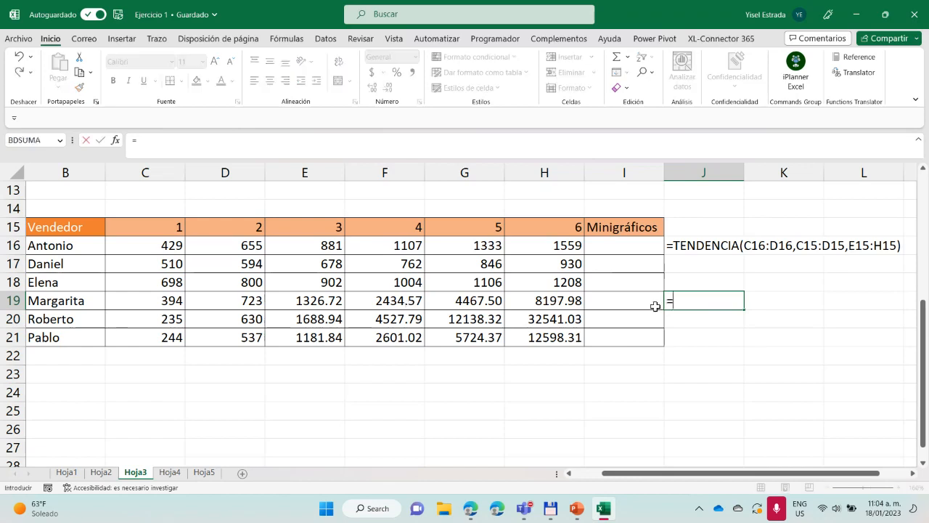
text(fo)
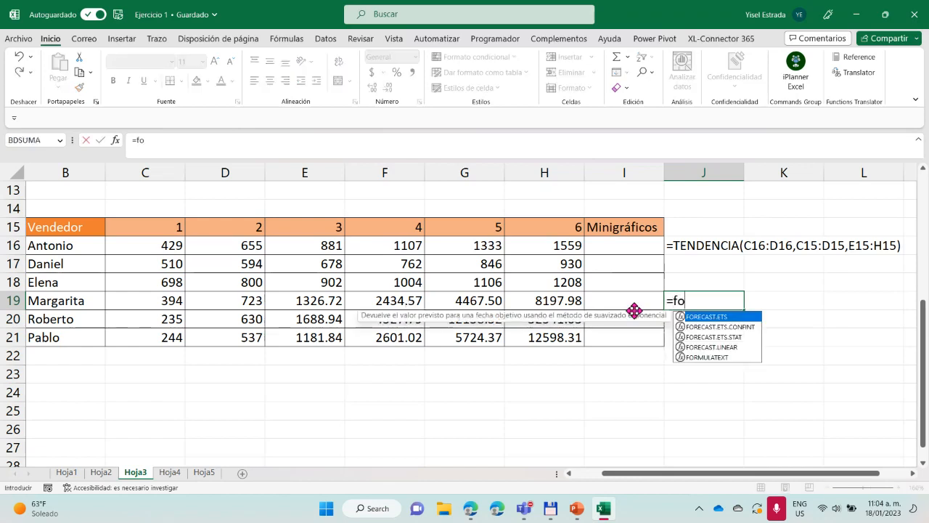
double_click(709, 357)
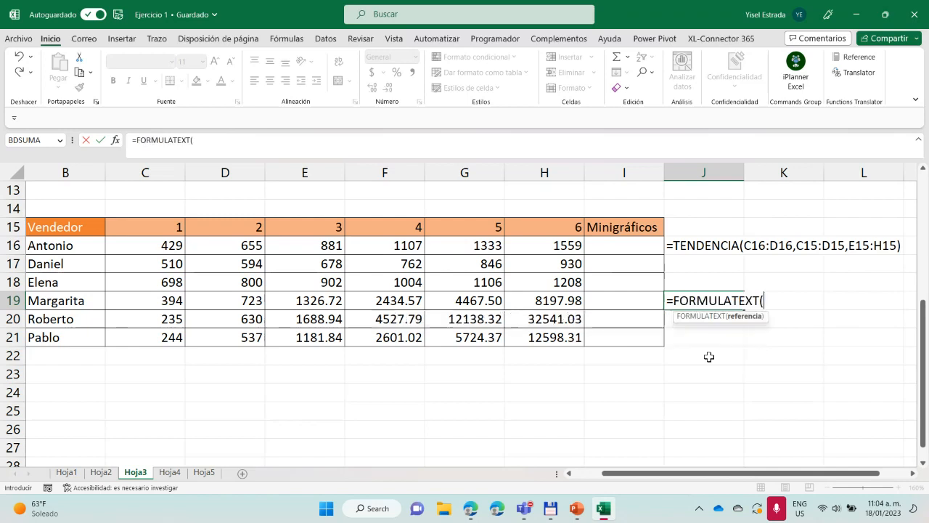
click(299, 303)
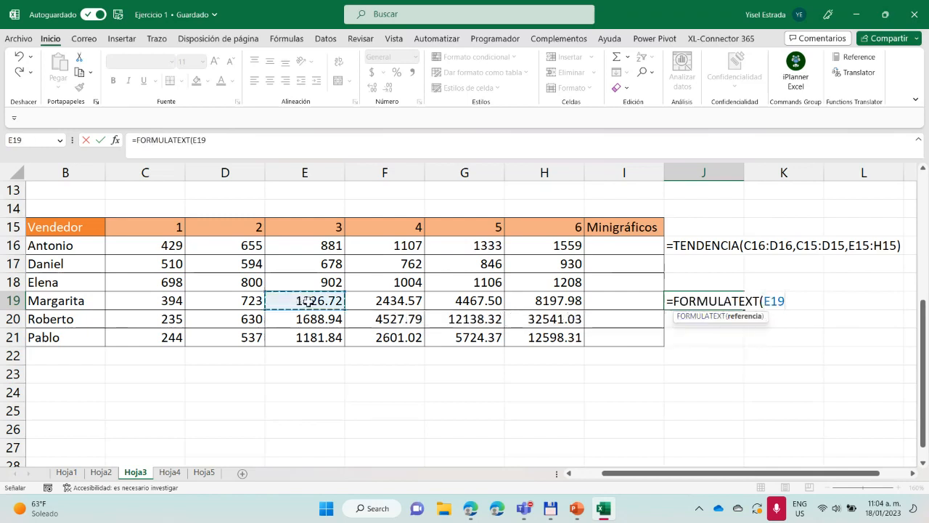
text())
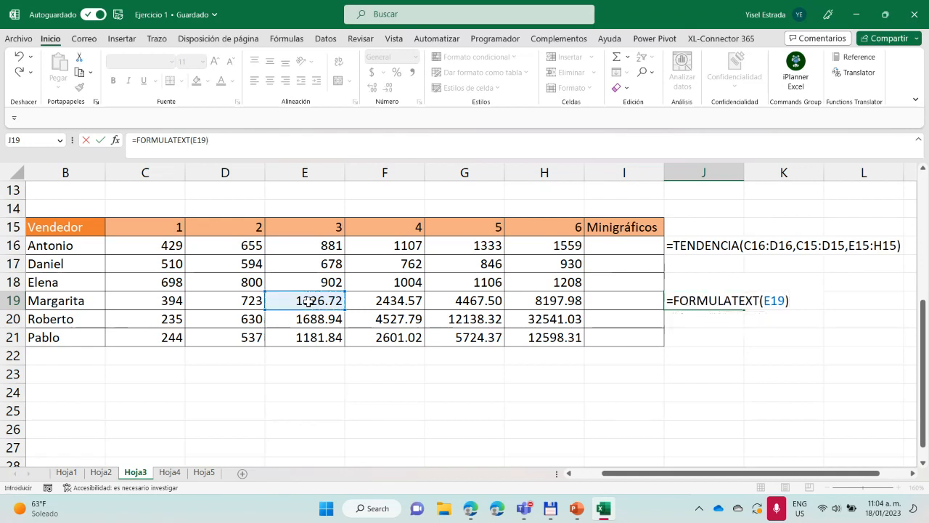
key(Return)
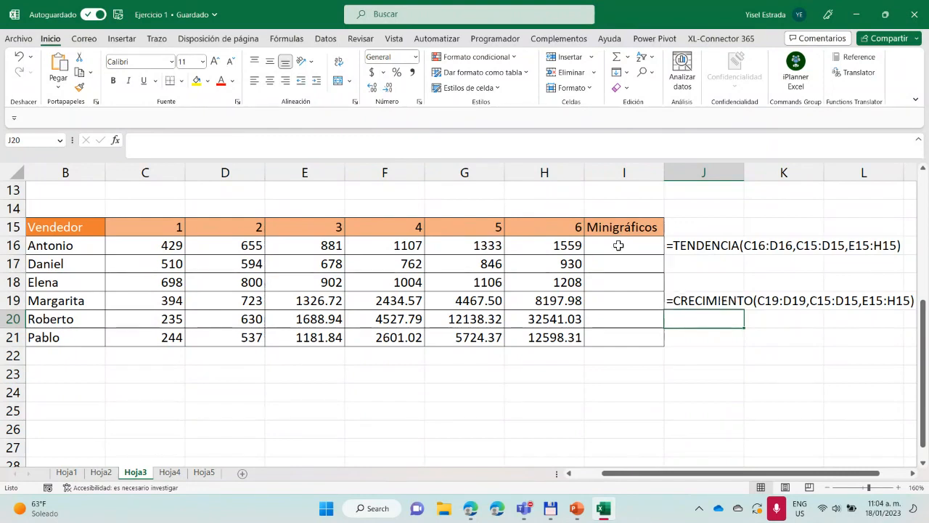
drag(618, 245, 625, 339)
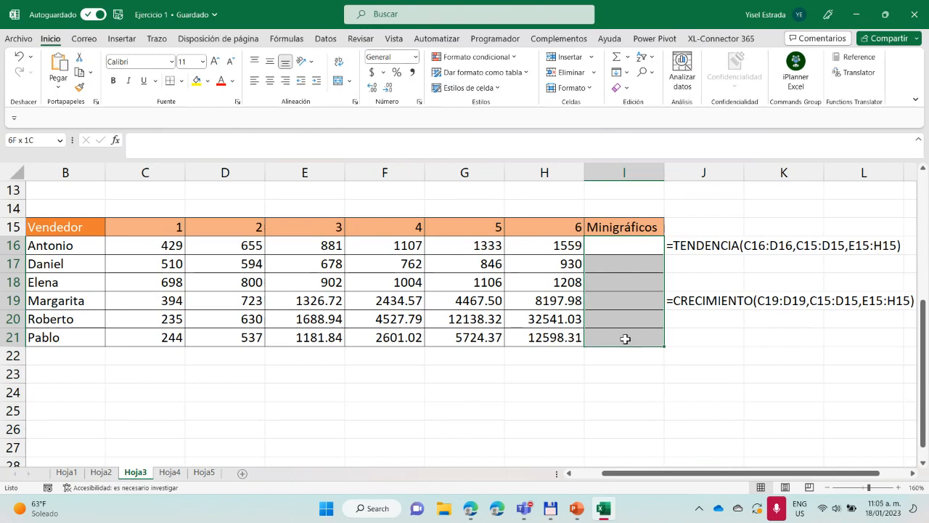
click(635, 246)
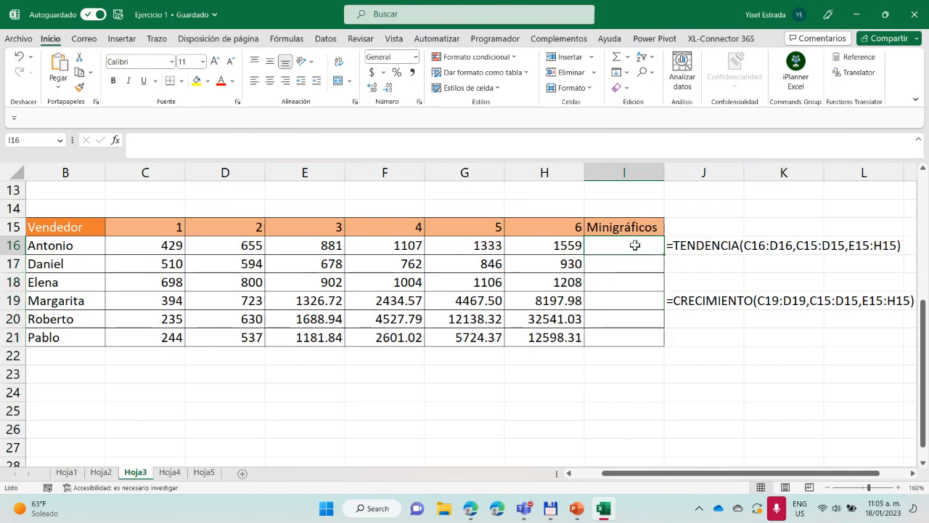
drag(636, 229, 639, 281)
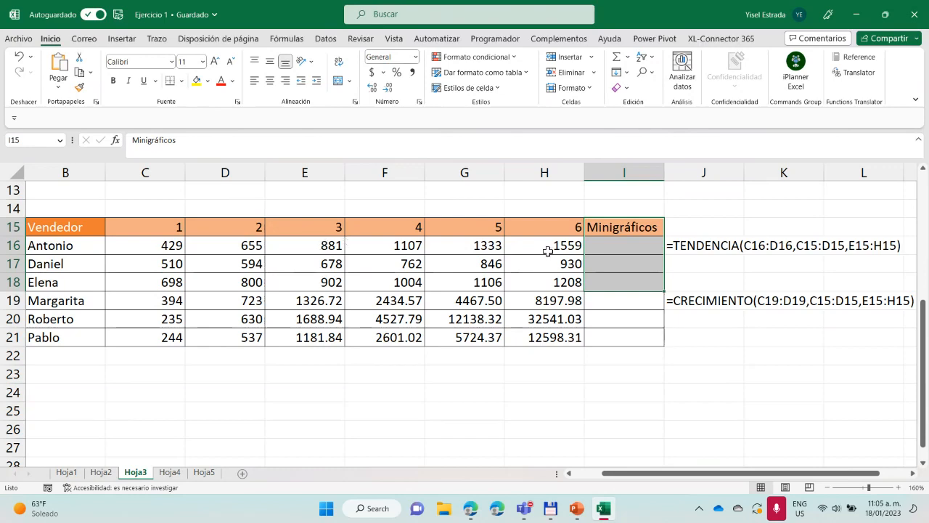
scroll(596, 367, up, 4)
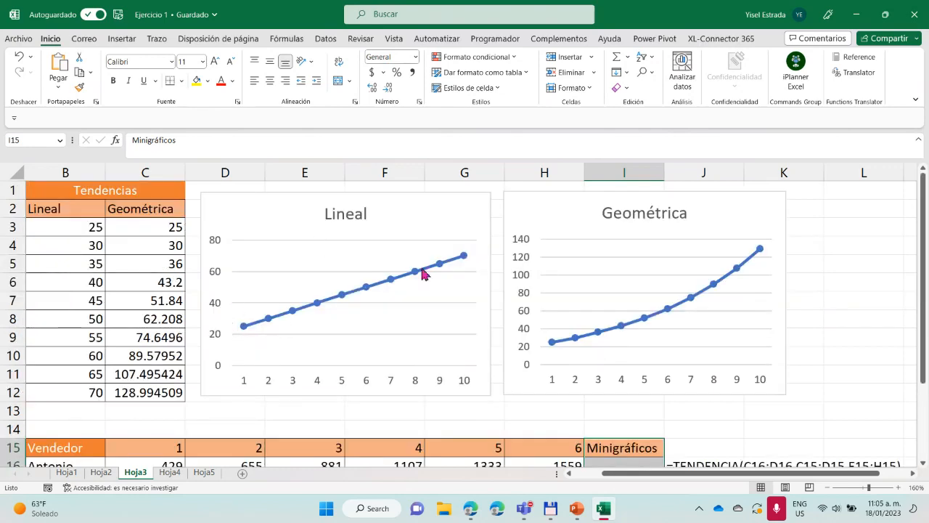
scroll(528, 315, down, 3)
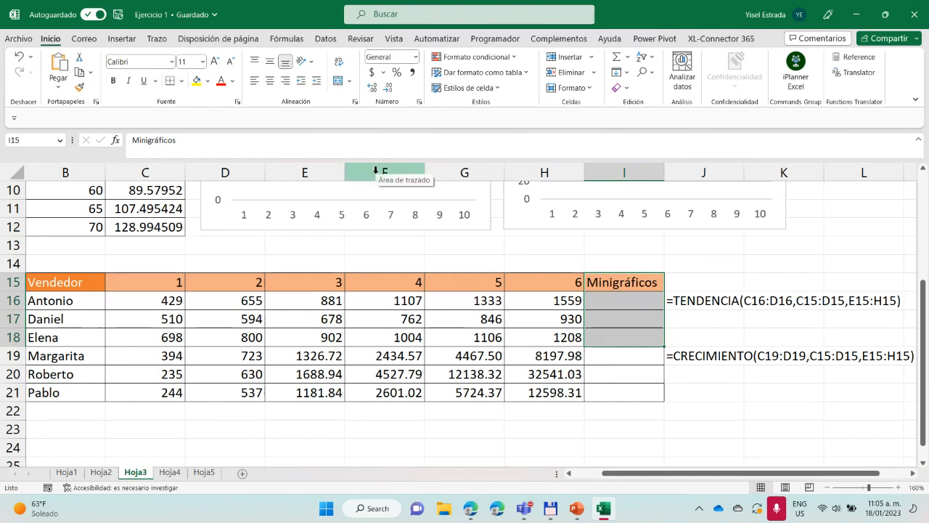
click(630, 302)
drag(631, 302, 616, 336)
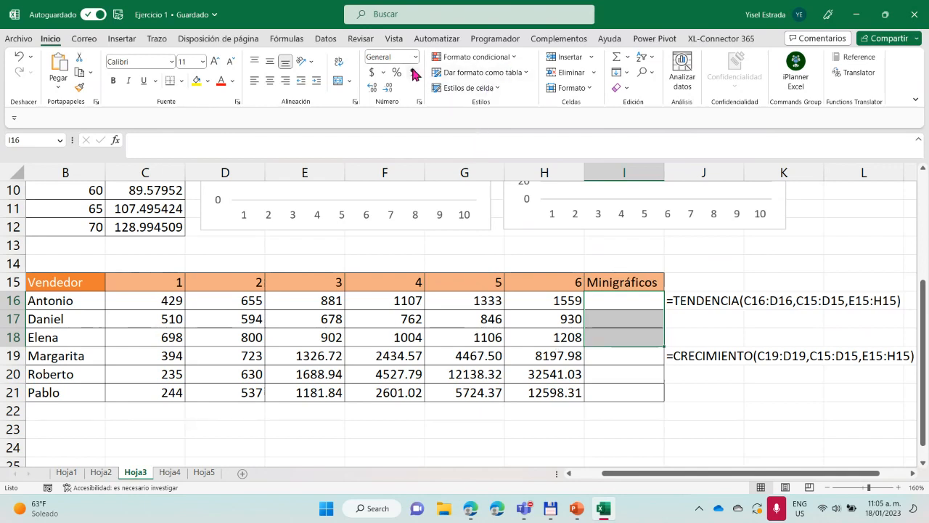
click(123, 39)
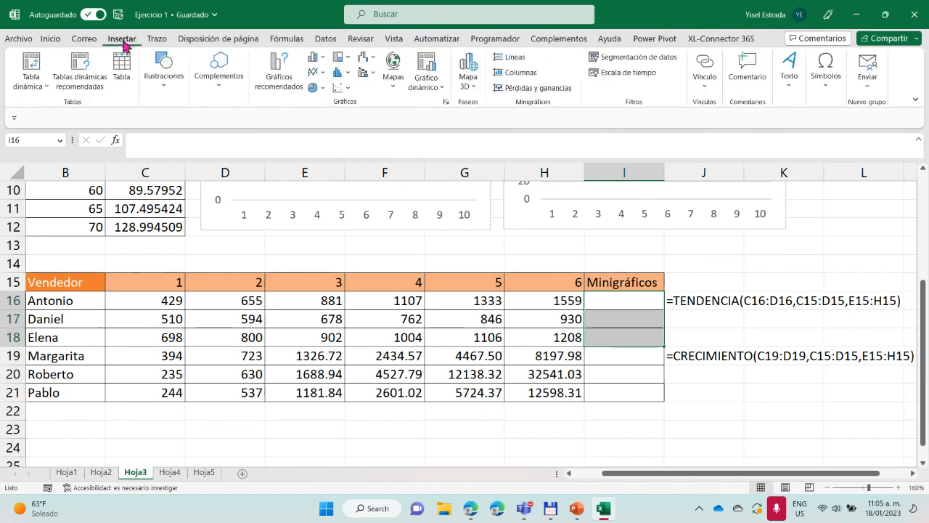
click(515, 60)
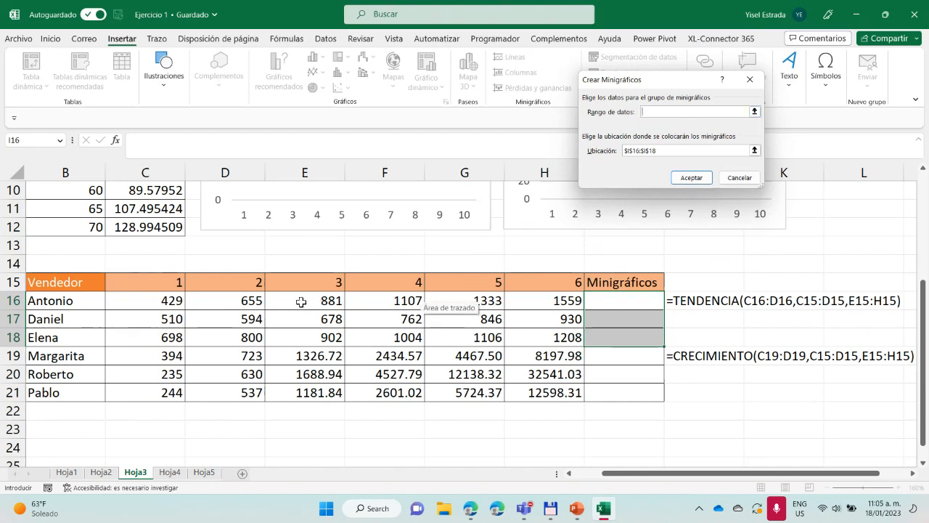
click(755, 82)
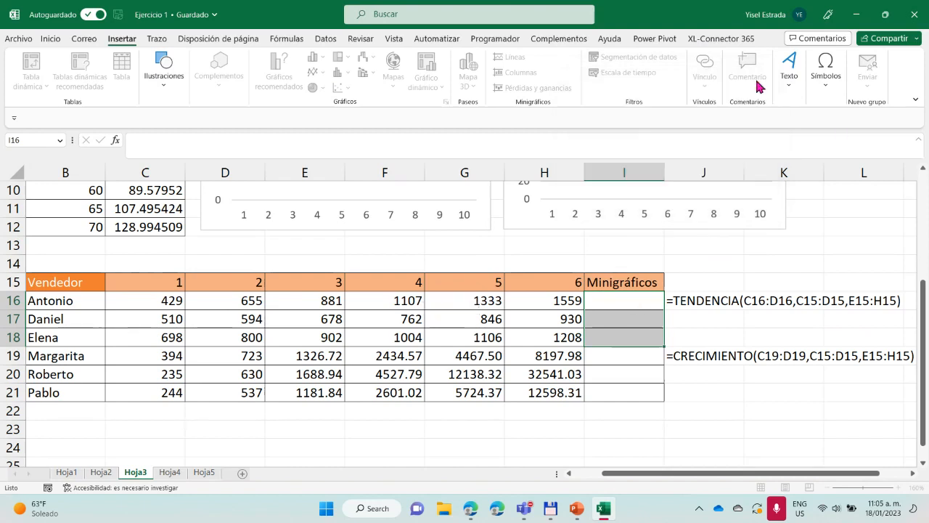
Insert a line sparkline in I16 from the data range C16:H16 and fill it down through I18
click(630, 302)
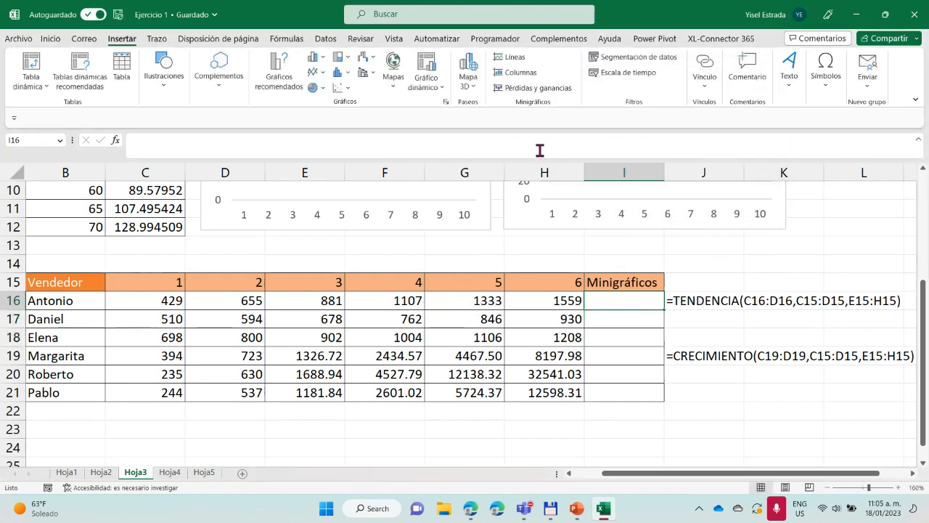
click(518, 58)
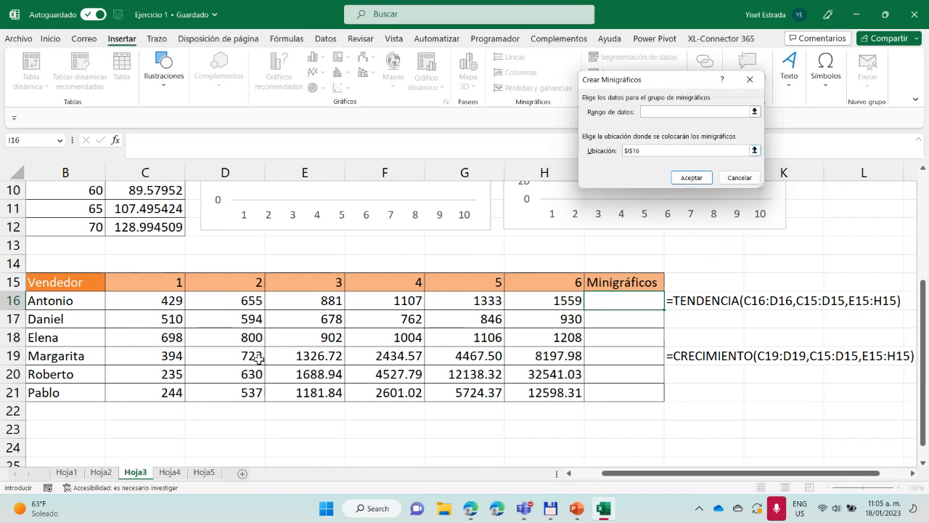
drag(173, 303, 525, 300)
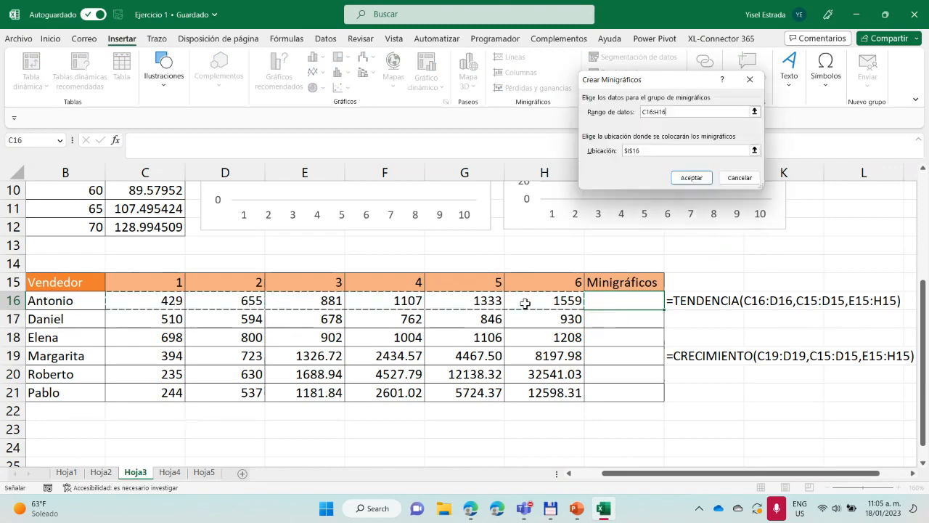
click(690, 177)
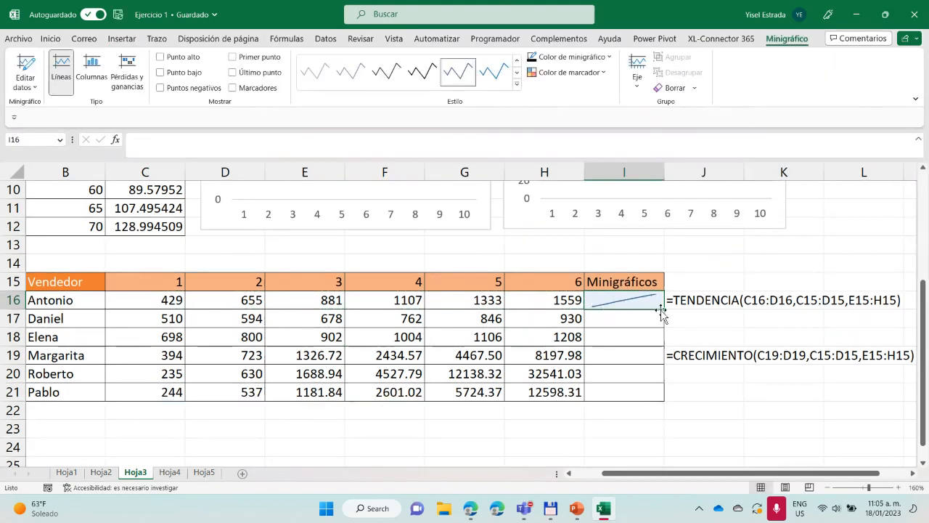
drag(660, 310, 646, 341)
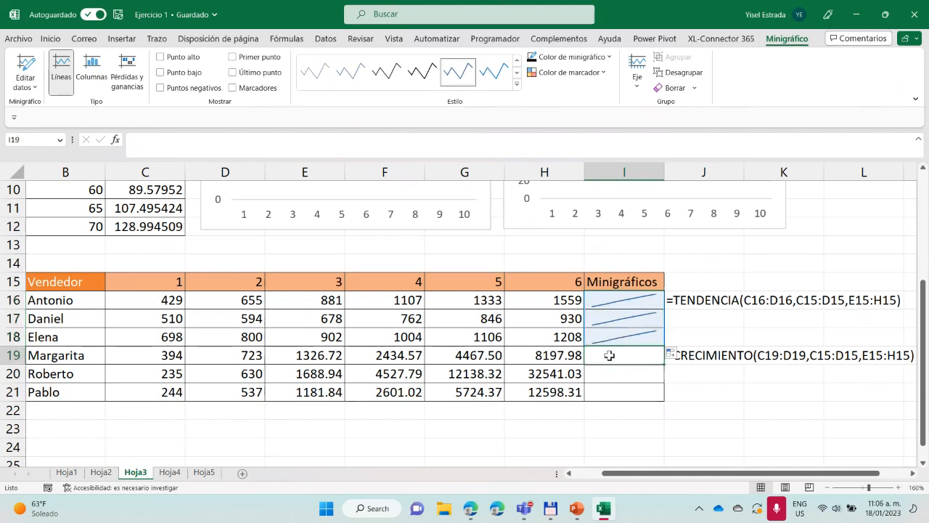
Insert a line sparkline in I19 from the data range C19:H19 and fill it down through I21
click(617, 359)
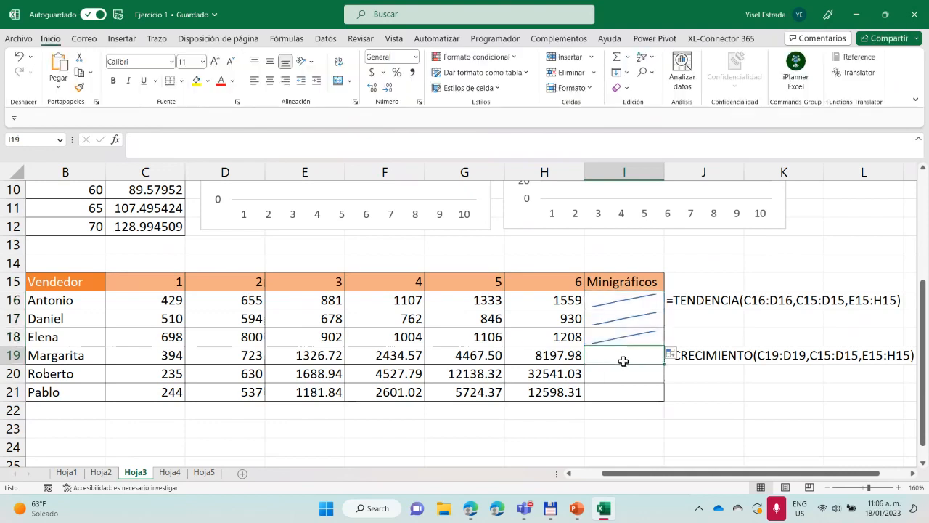
click(122, 38)
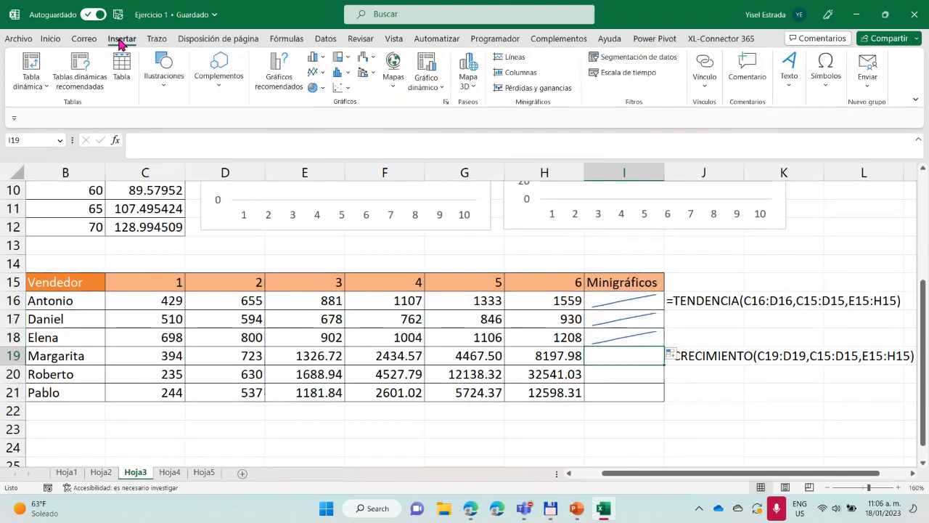
click(512, 60)
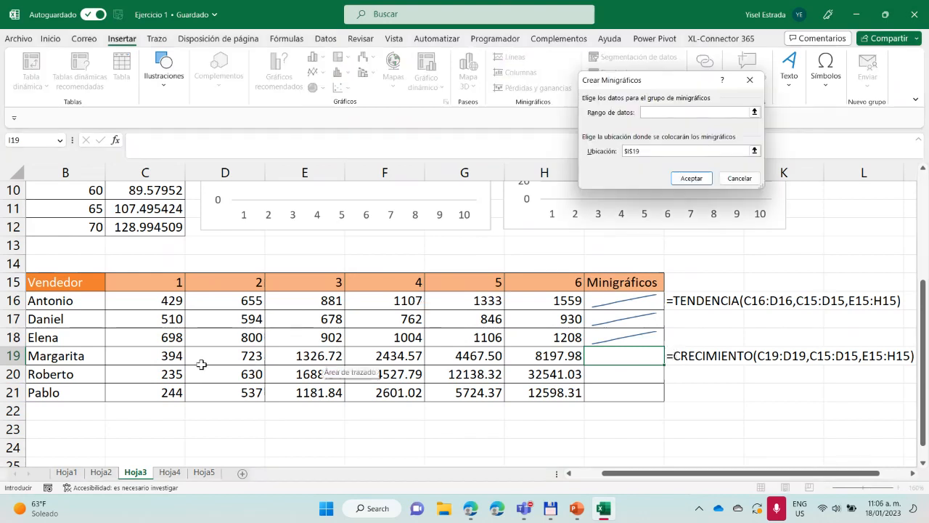
drag(166, 359, 552, 355)
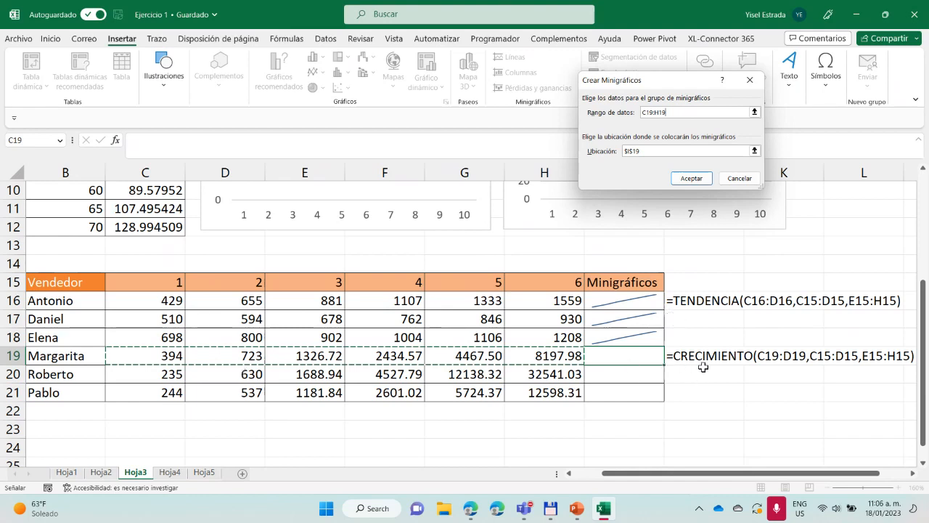
click(695, 178)
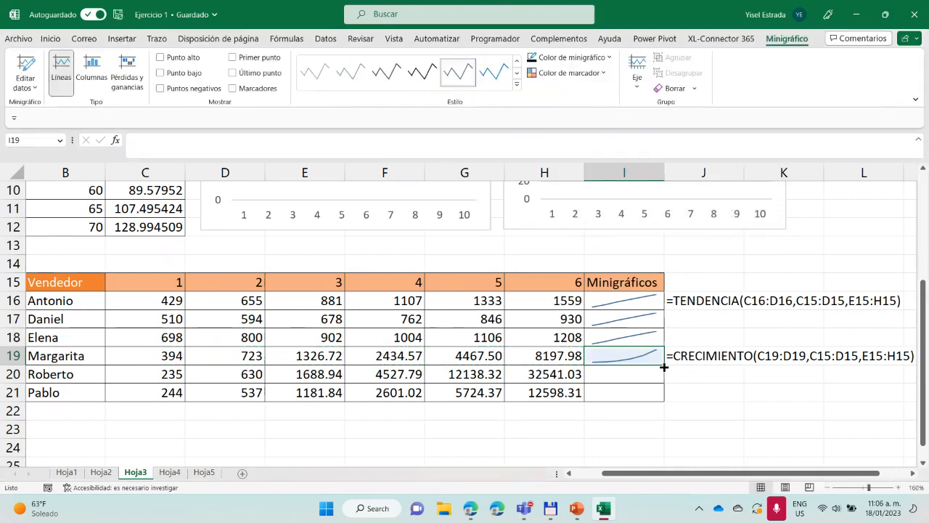
drag(664, 364, 655, 393)
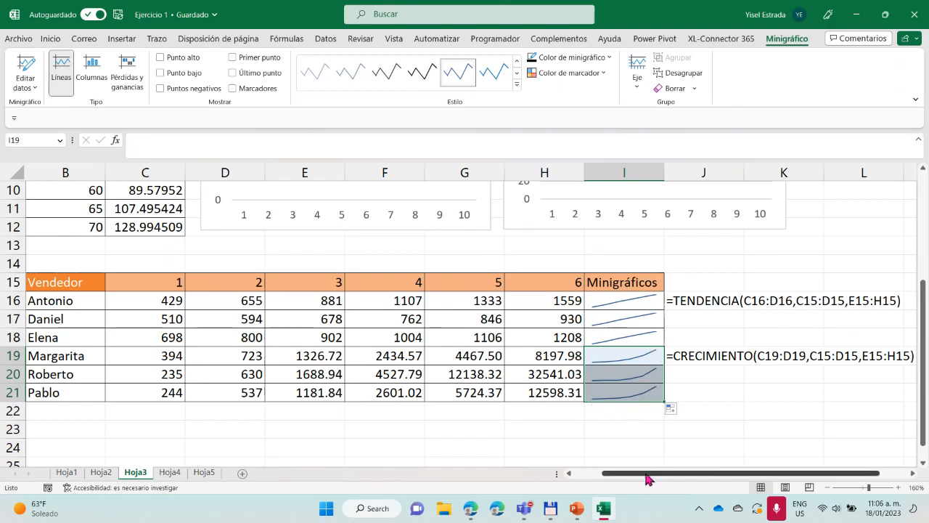
drag(648, 479, 626, 476)
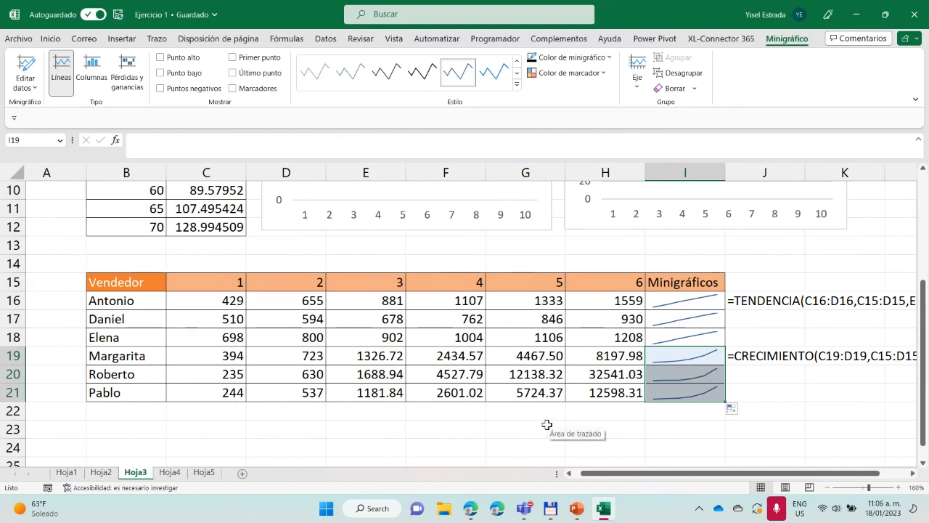
Fill the Lineal column from the starting values in B3:B4 down through B12
scroll(548, 423, up, 3)
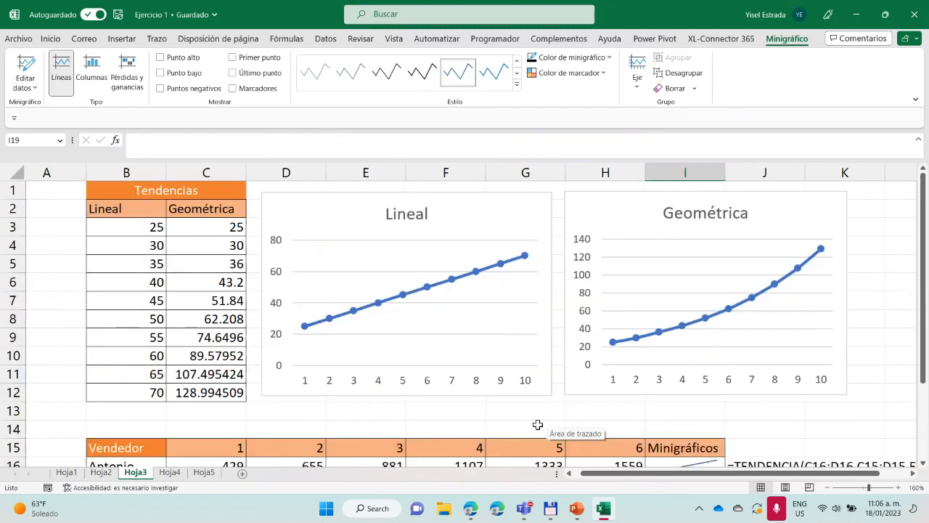
click(138, 225)
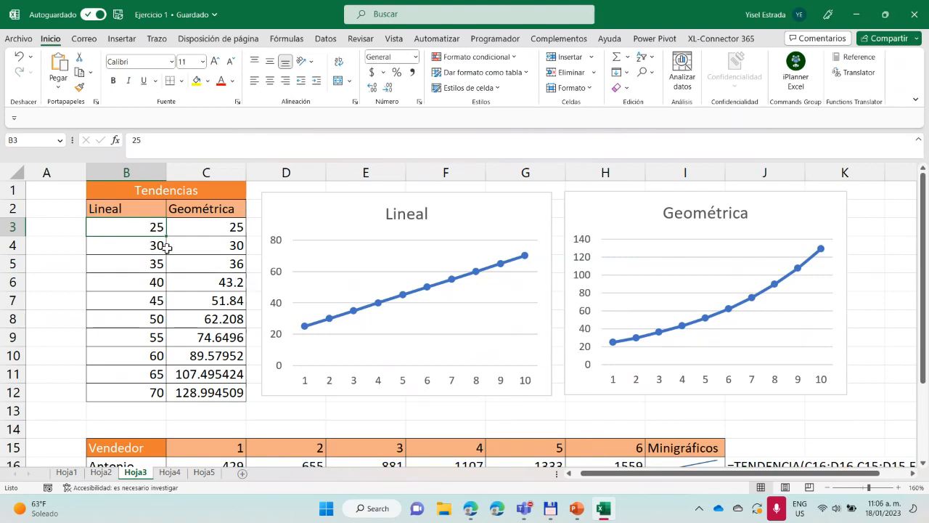
shift+click(147, 248)
drag(166, 255, 157, 394)
Fill the Geométrica column from C3:C4 down through C12 using the Tendencia geométrica fill option
click(214, 231)
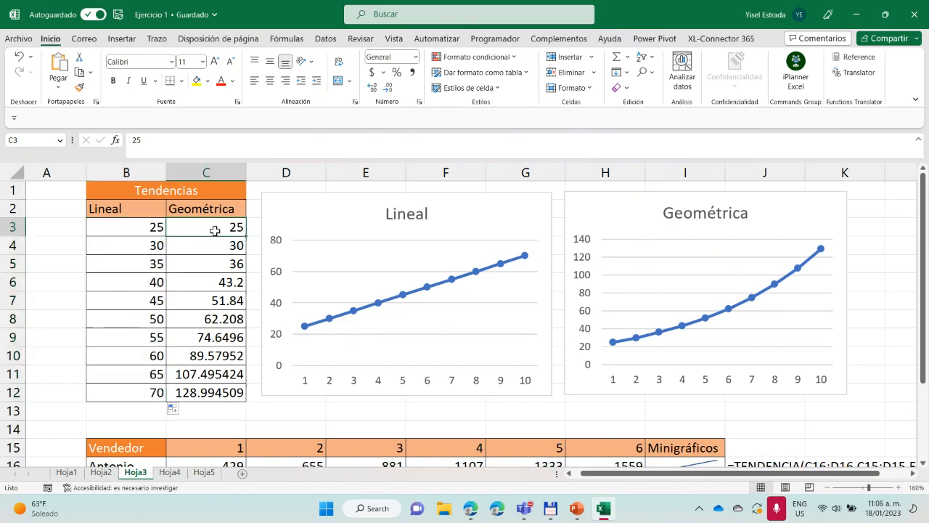
shift+click(238, 249)
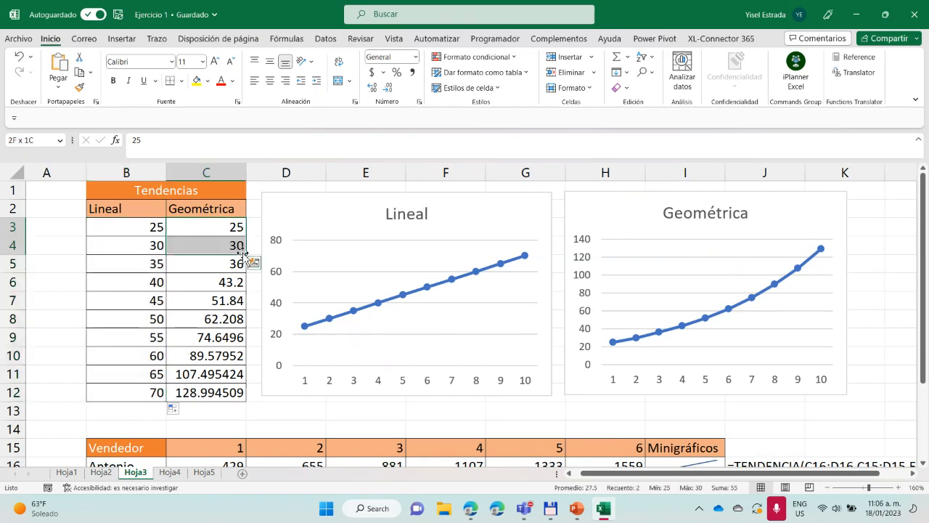
drag(245, 256, 236, 399)
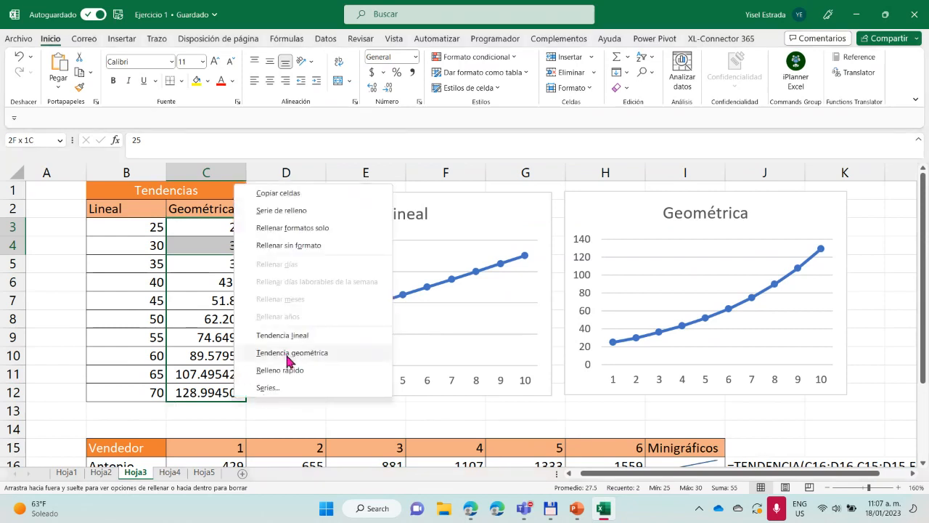
click(288, 352)
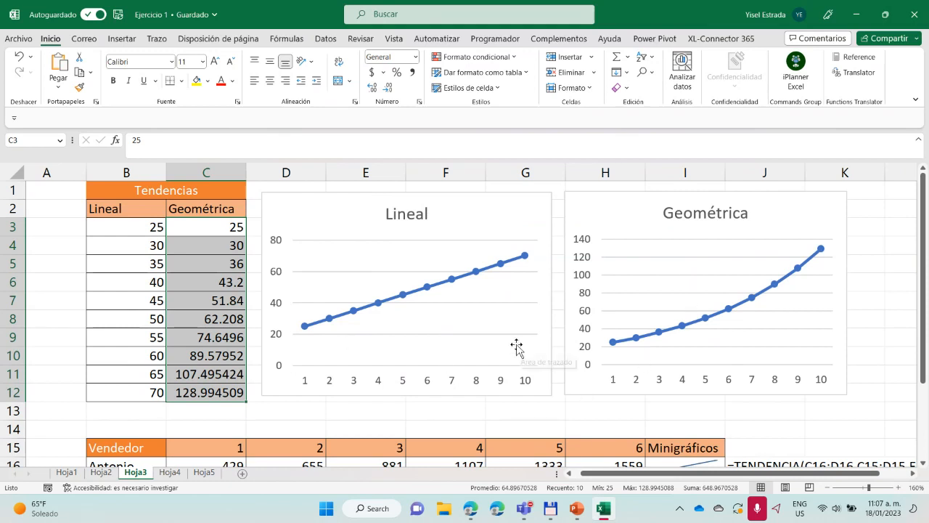
Review the TENDENCIA formula in E16 and the formula texts beside the seller table's sparklines
scroll(465, 400, down, 3)
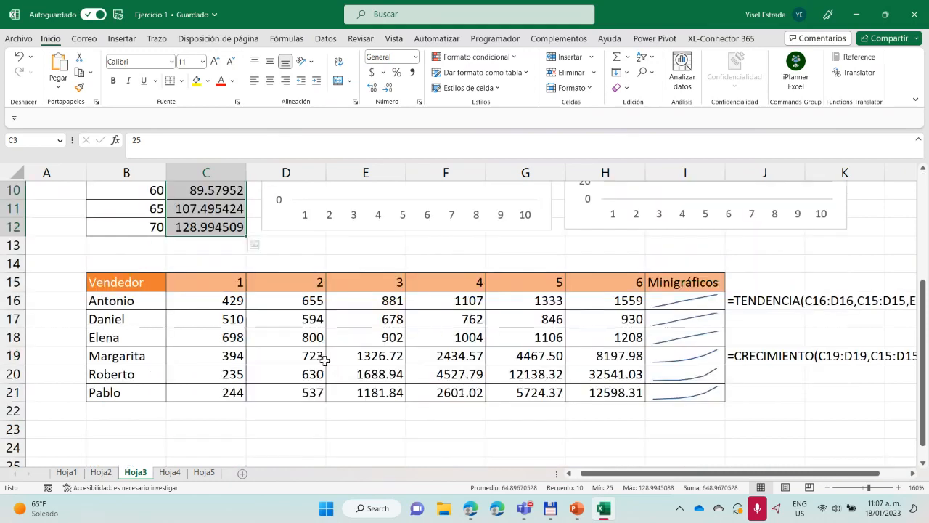
click(394, 300)
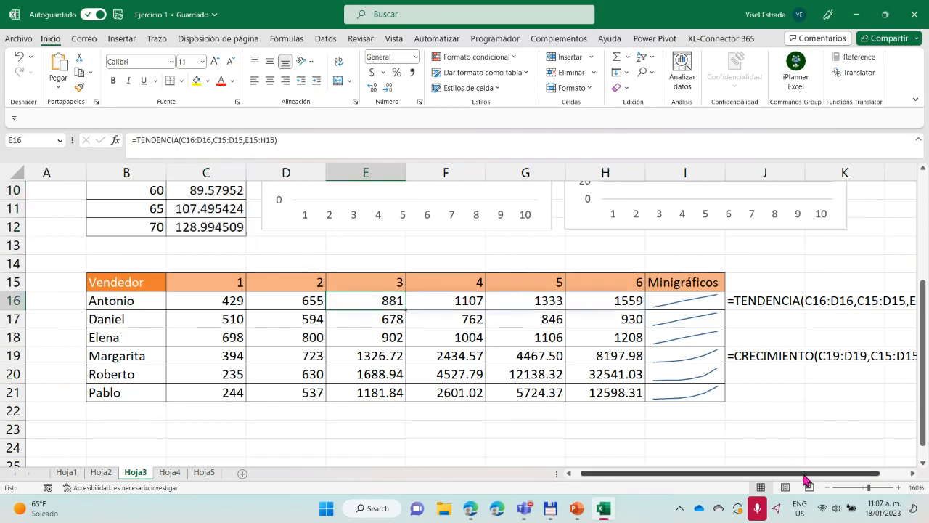
drag(798, 473, 831, 473)
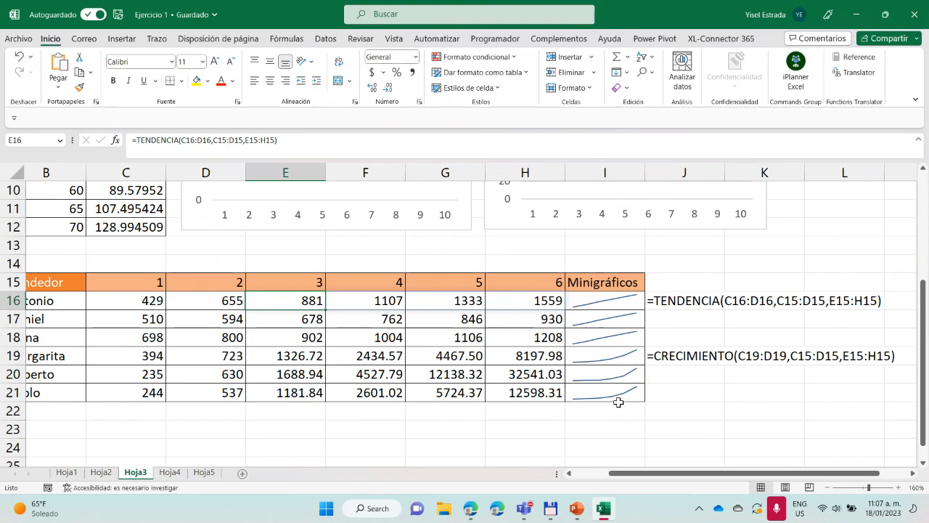
drag(670, 479, 646, 478)
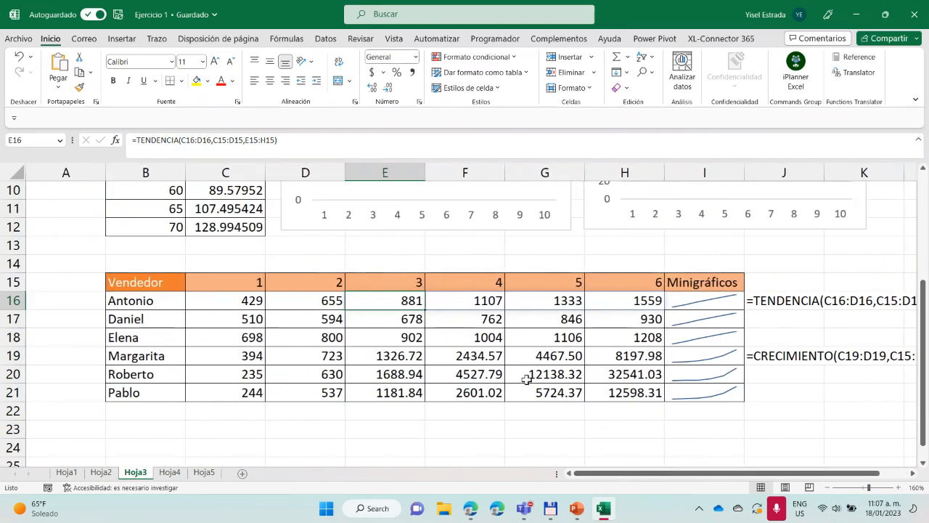
Return to the start of Hoja3 and switch to the Hoja4 worksheet
scroll(521, 378, up, 2)
scroll(260, 360, up, 1)
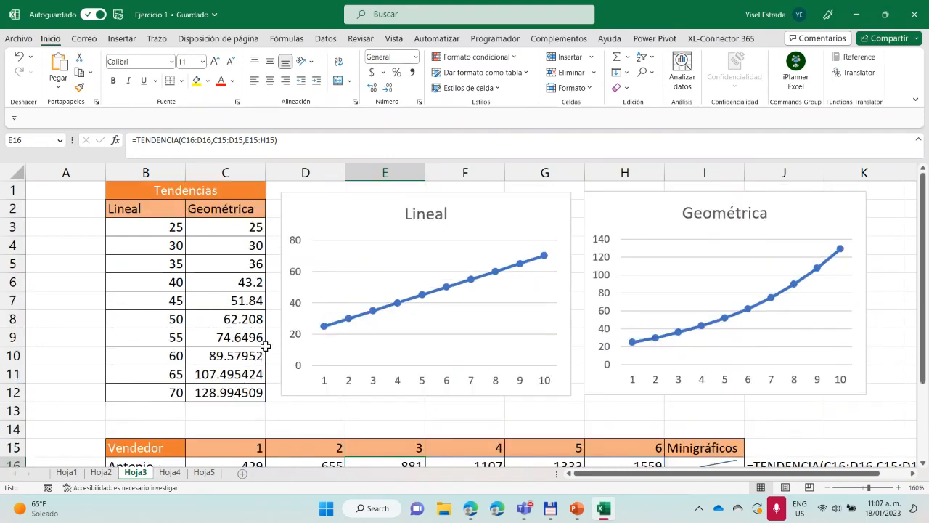
click(170, 473)
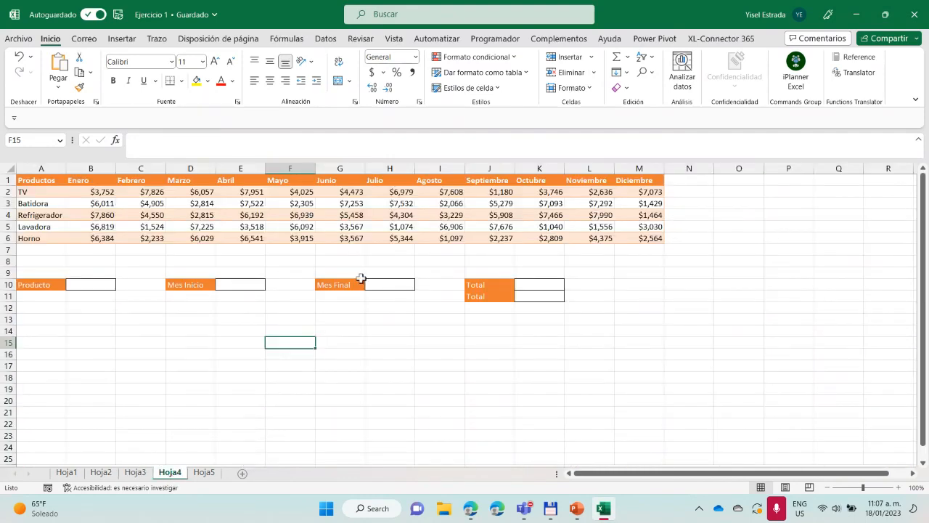
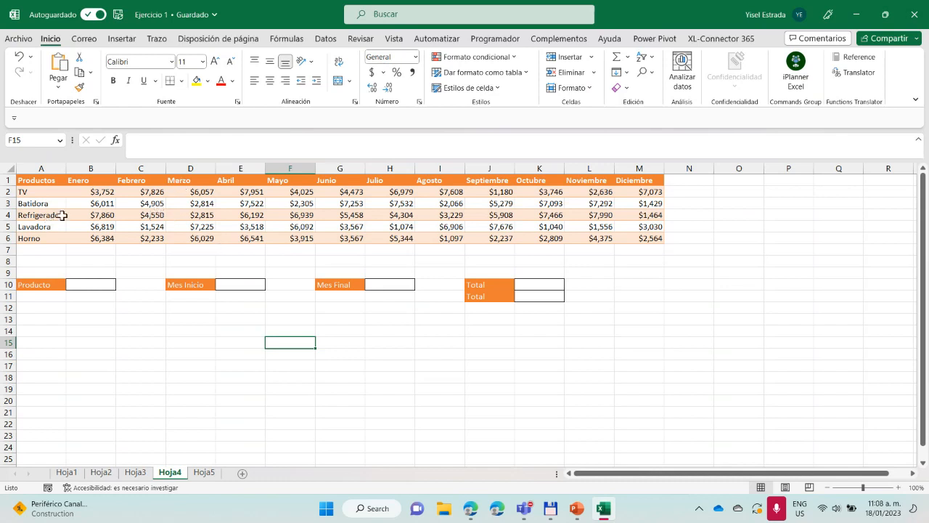
Examine the Refrigerador monthly amounts in B4:M4 and the empty Producto, Mes Inicio and Mes Final cells
drag(100, 216, 636, 216)
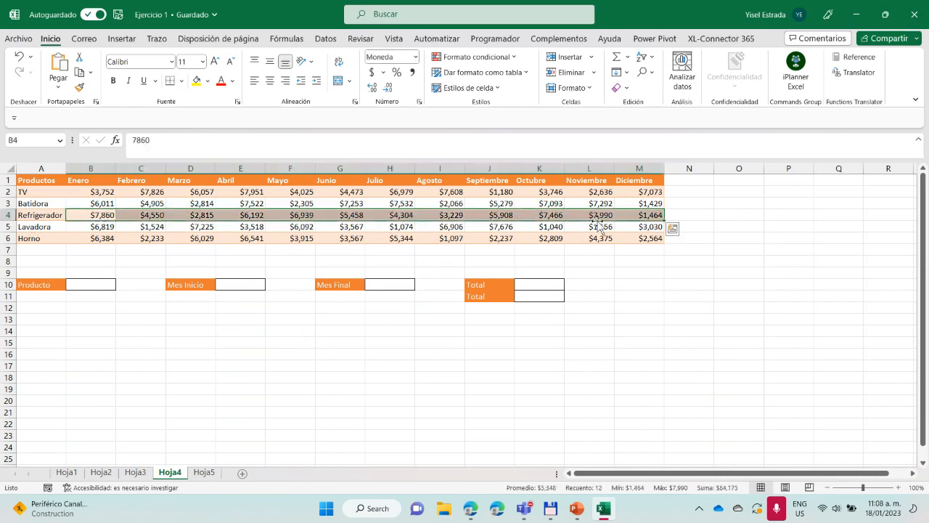
click(682, 214)
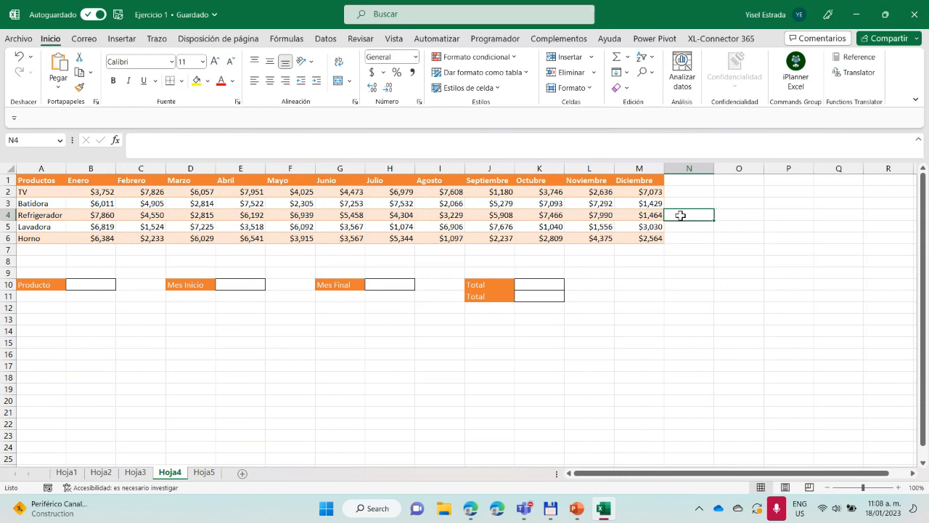
drag(99, 215, 619, 216)
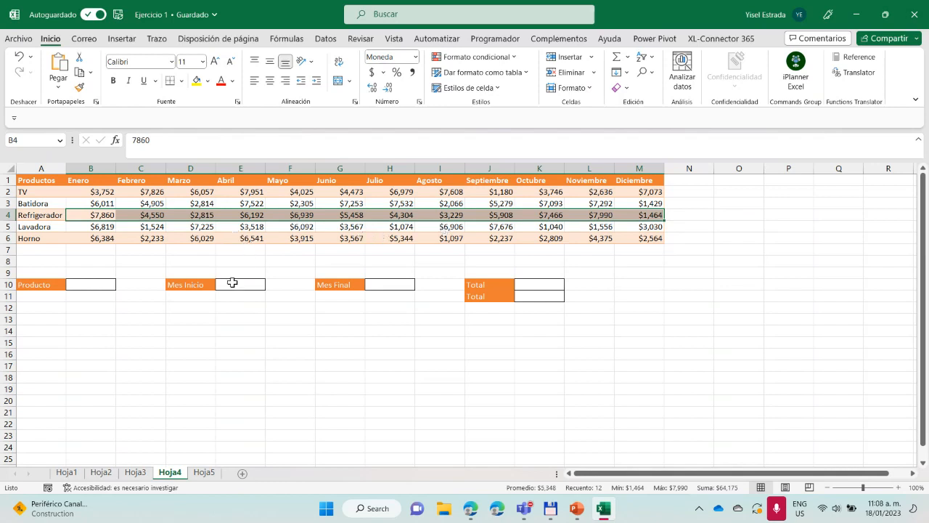
click(97, 286)
click(251, 285)
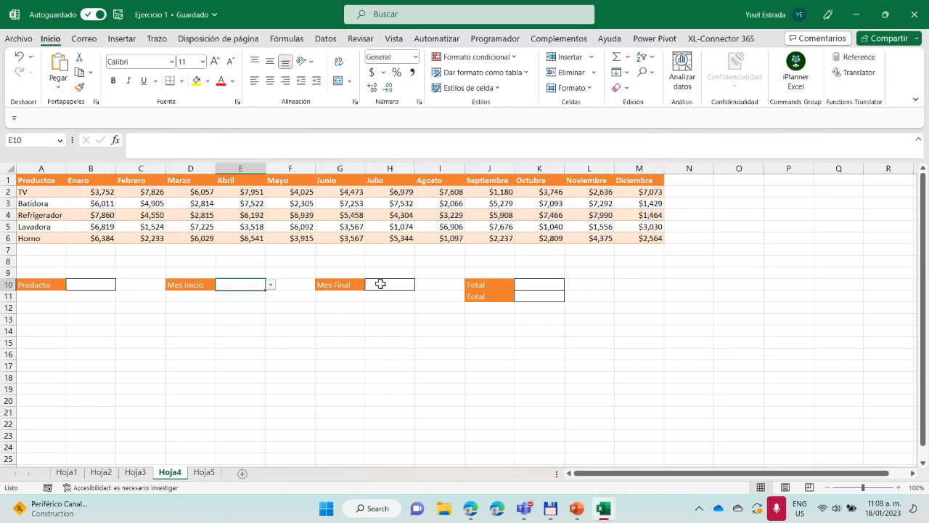
click(380, 285)
Check the dropdown choices offered in the Producto, Mes Inicio and Mes Final cells B10, E10 and H10
click(99, 284)
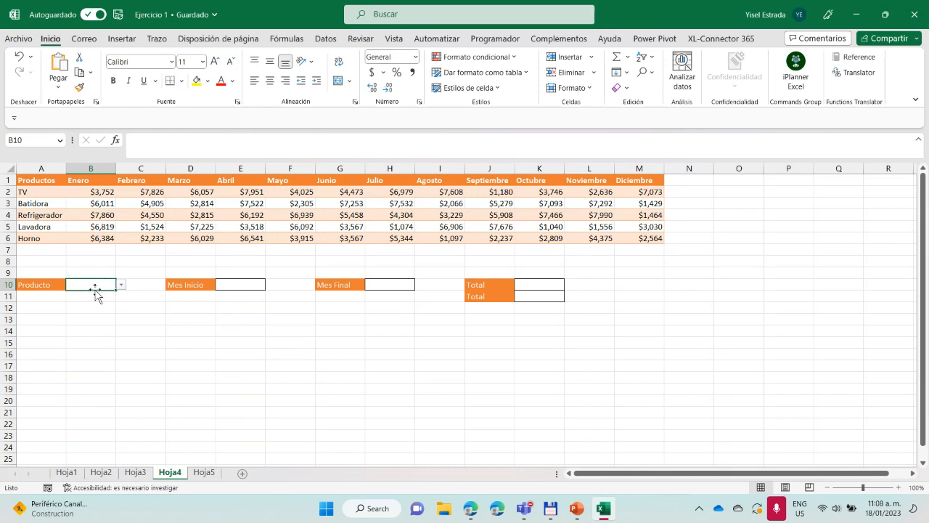
click(122, 285)
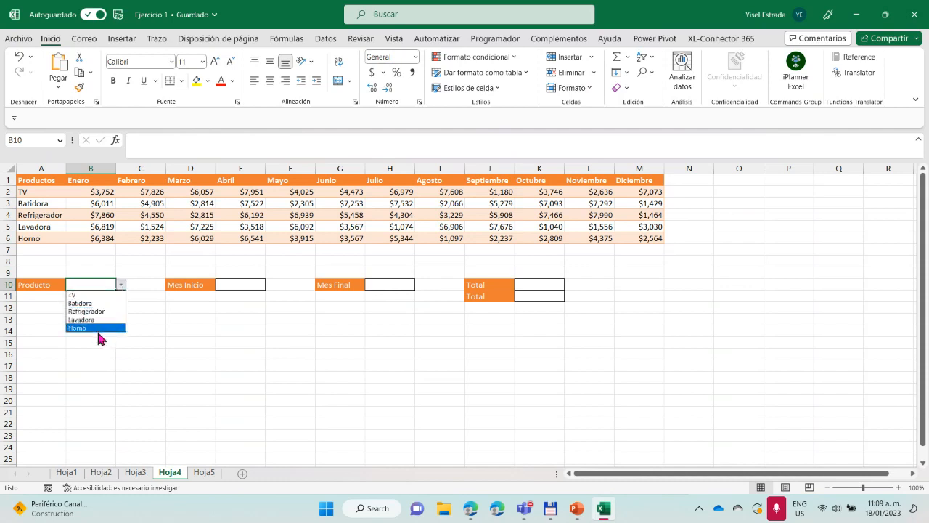
click(231, 285)
click(249, 285)
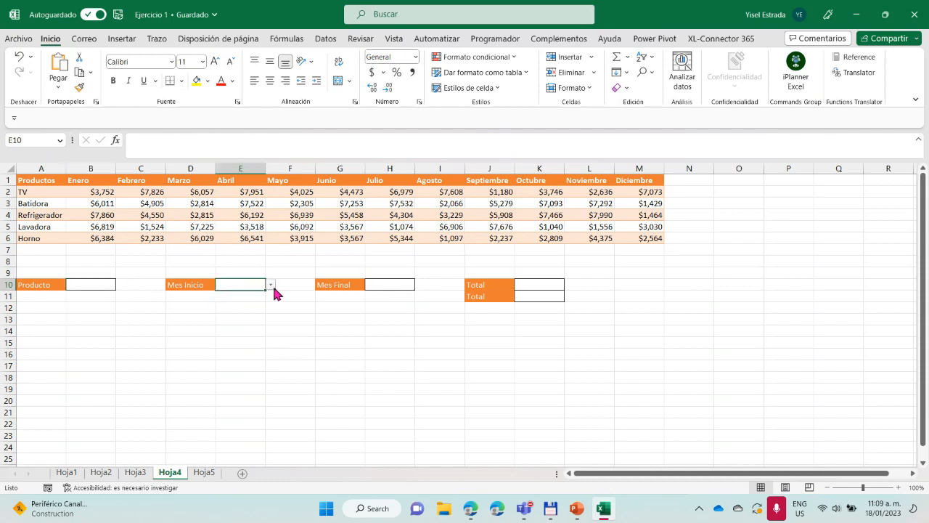
click(271, 285)
mouse_move(269, 307)
mouse_down()
mouse_move(271, 354)
mouse_move(274, 305)
mouse_up()
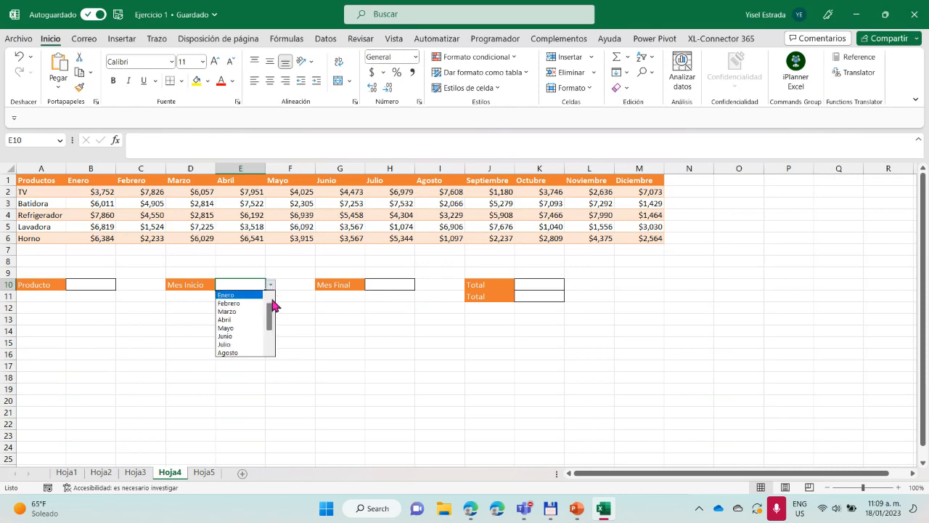
click(390, 282)
click(389, 282)
click(421, 284)
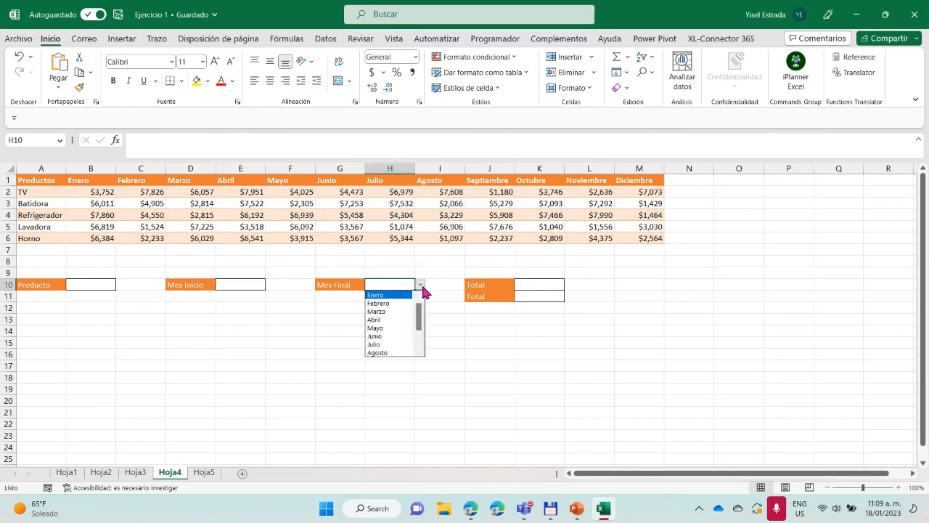
click(419, 285)
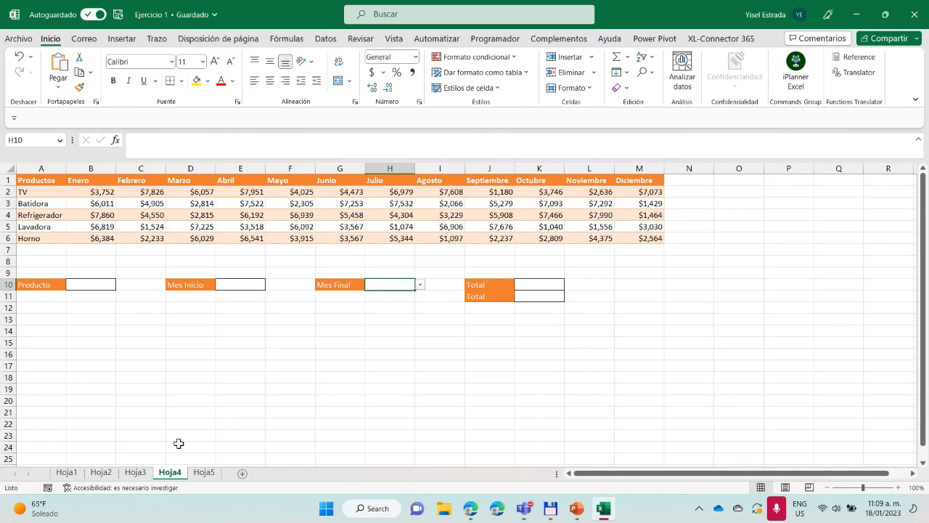
Return to Hoja3 and view the seller table's Minigráficos column with the formula texts beside it
click(135, 473)
scroll(606, 344, down, 4)
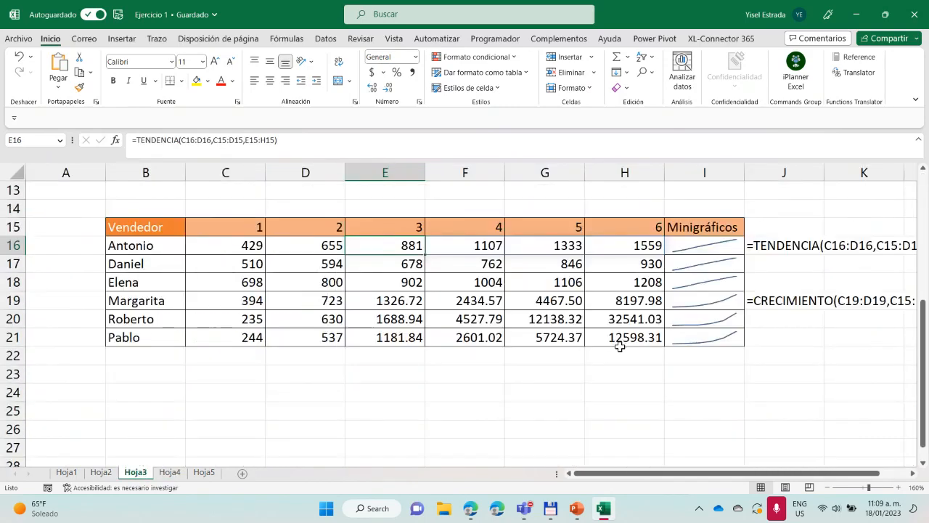
drag(675, 472, 724, 466)
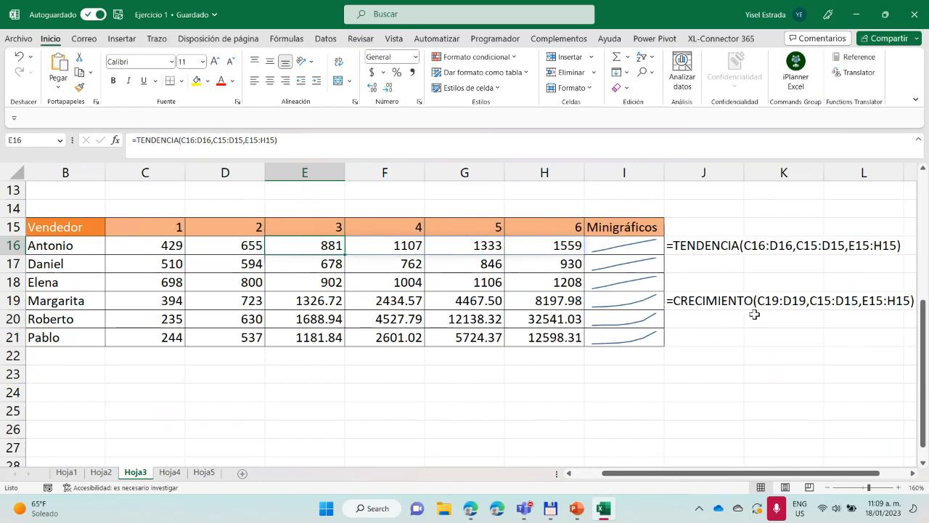
Switch to the Ejercicio 1 workbook in Excel for the web and check the Otros gráficos and Líneas chart options
click(469, 514)
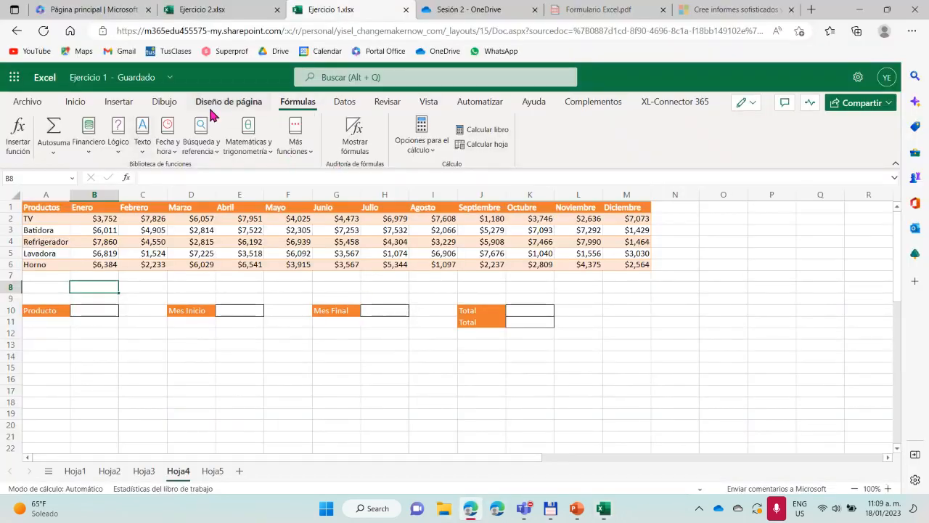
click(117, 100)
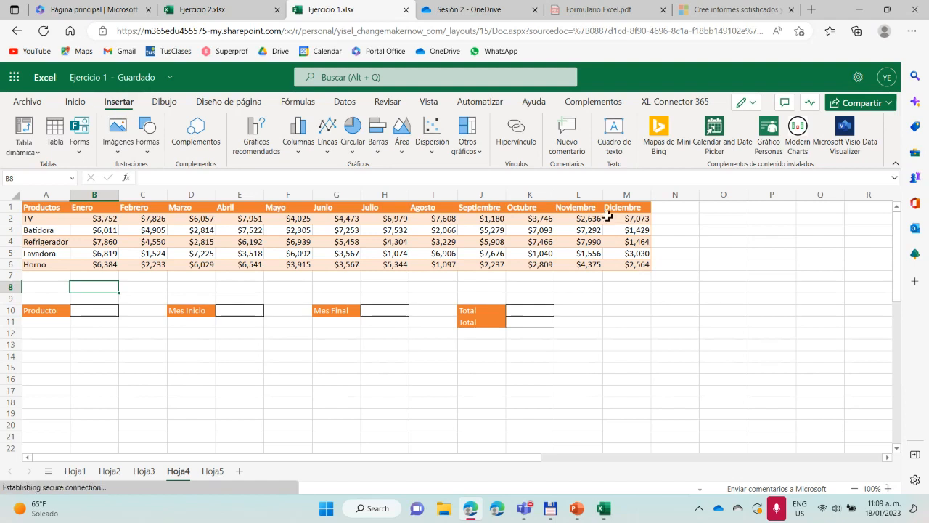
click(478, 160)
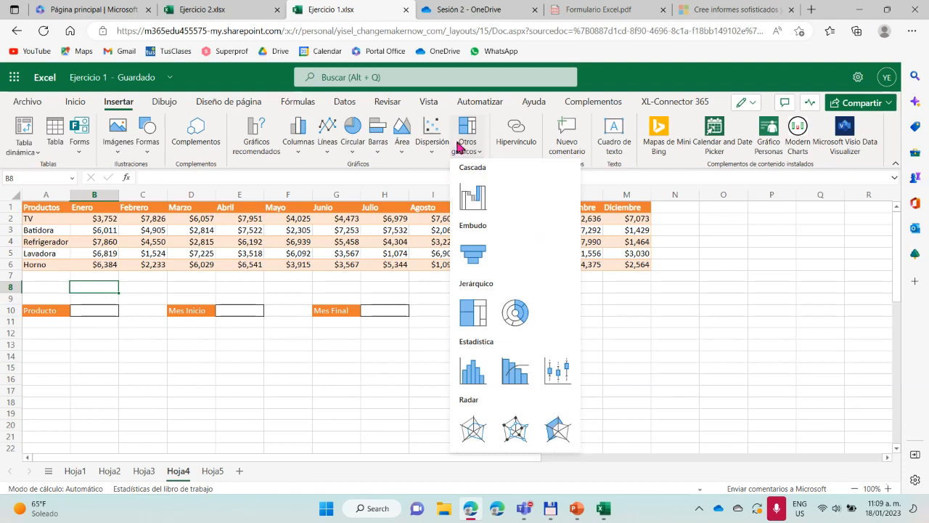
click(479, 149)
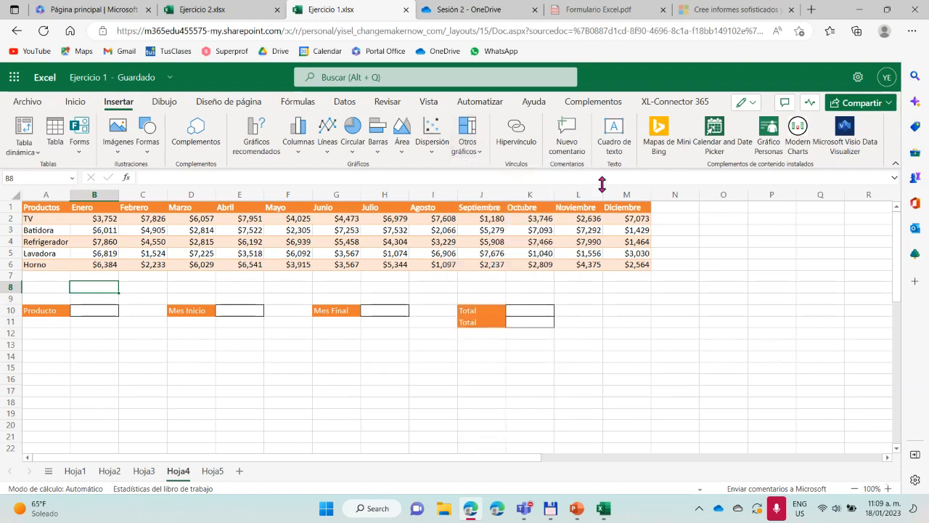
click(479, 148)
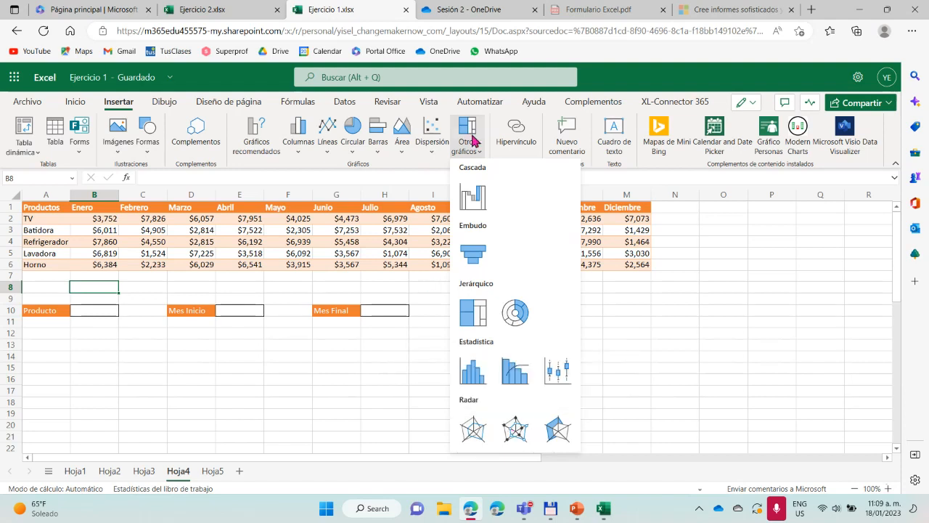
click(858, 168)
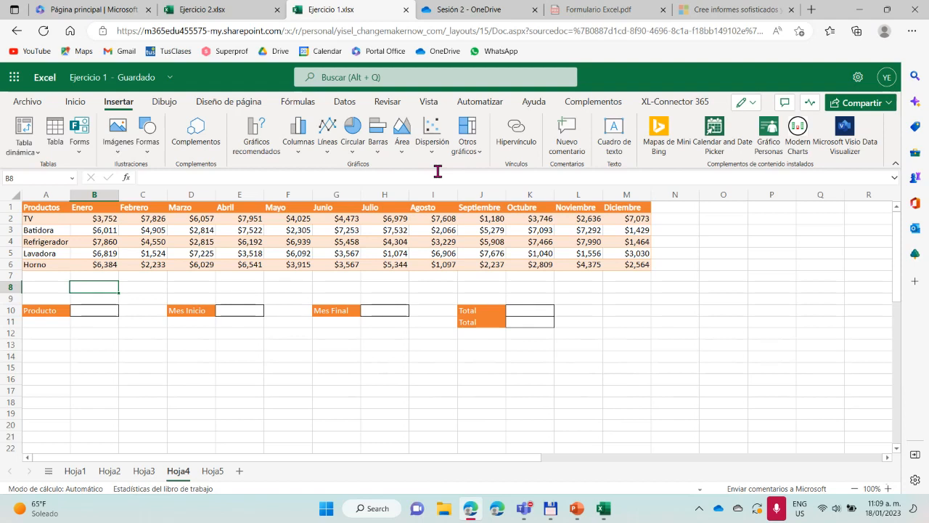
click(327, 148)
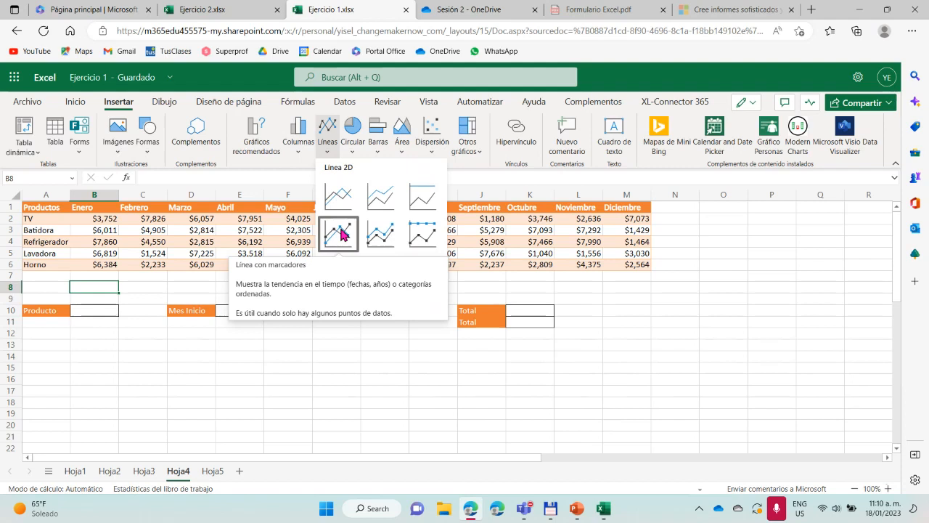
click(699, 273)
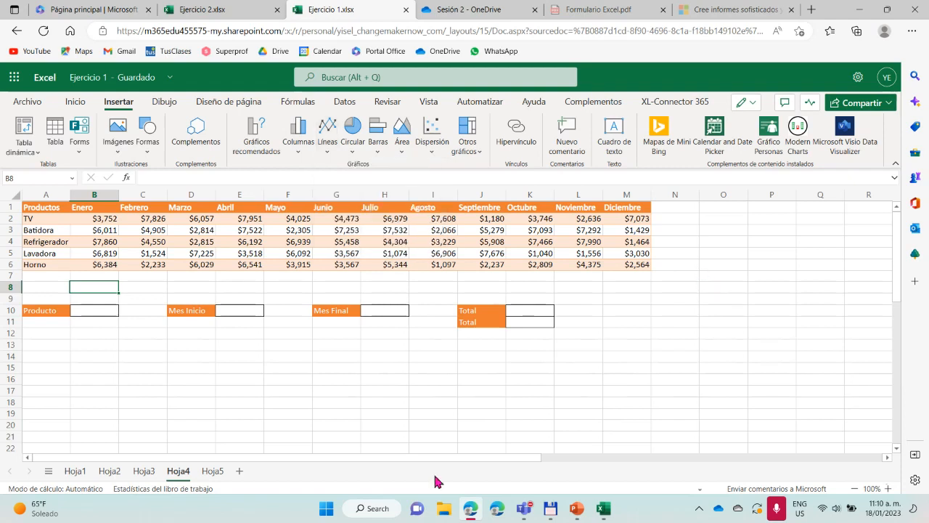
Switch back to the desktop Excel workbook and select the existing sparklines in I16:I21
mouse_move(605, 510)
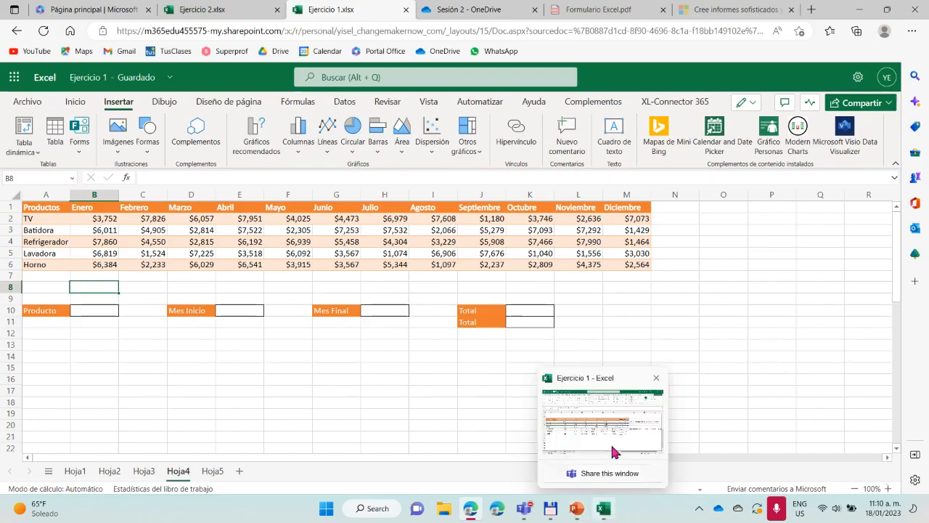
click(614, 444)
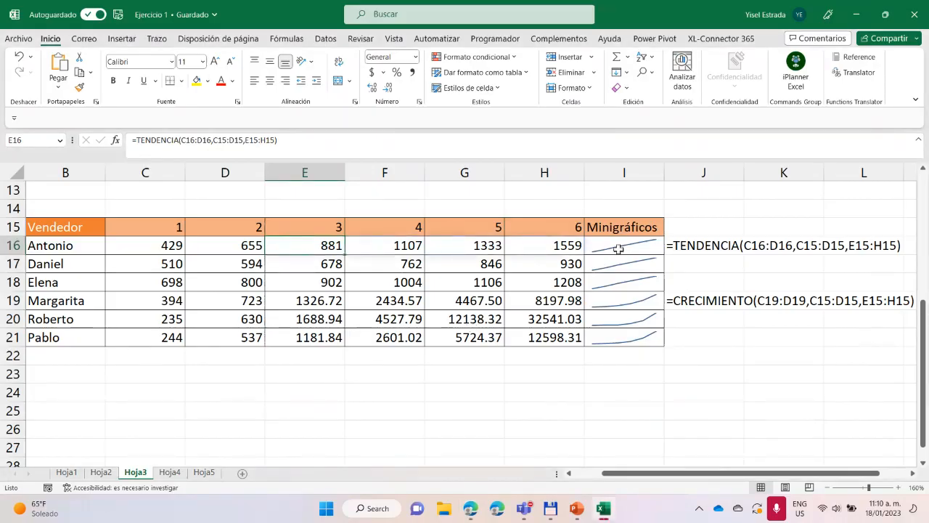
drag(618, 249, 623, 342)
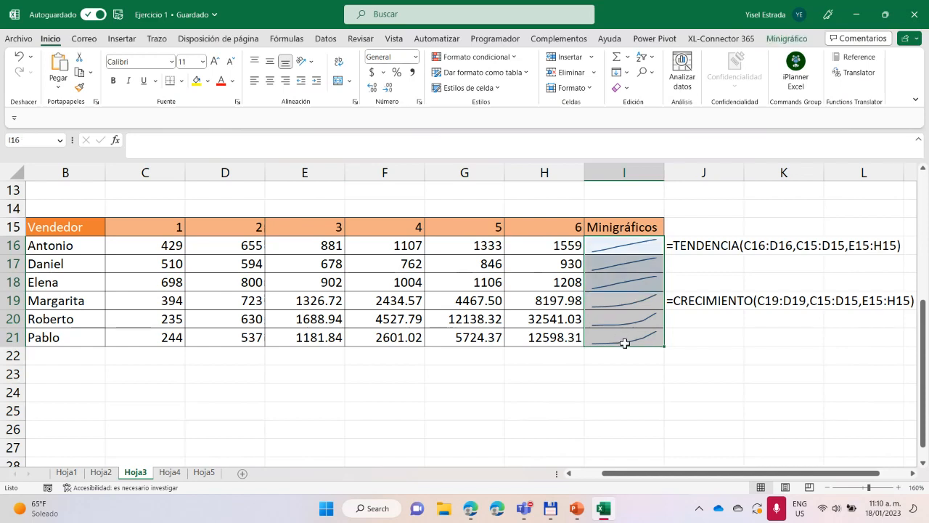
Insert a line sparkline in cell I24 using the data range C16:H16
click(614, 388)
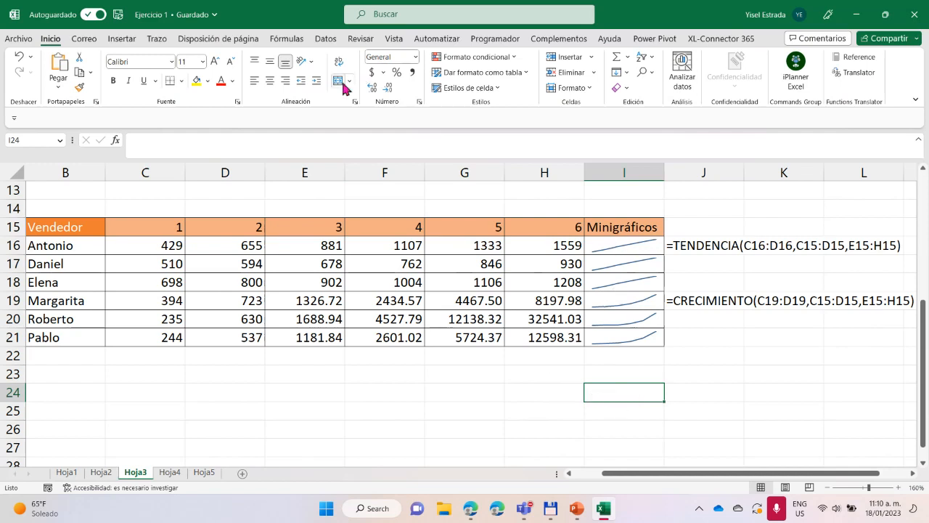
click(128, 40)
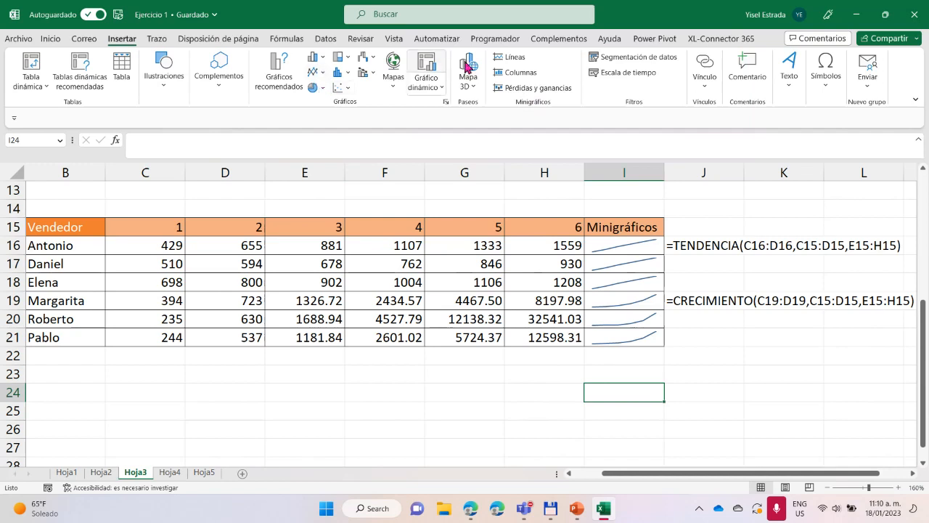
click(511, 61)
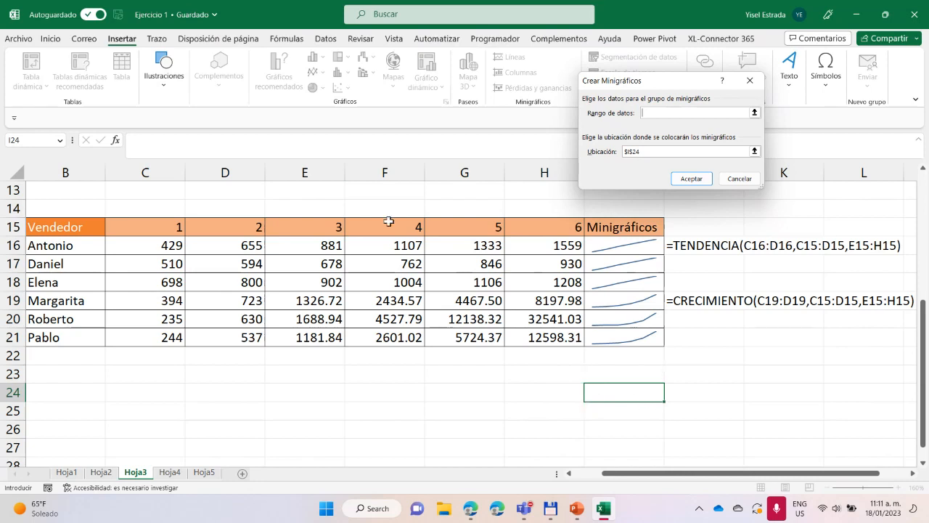
drag(167, 245, 524, 243)
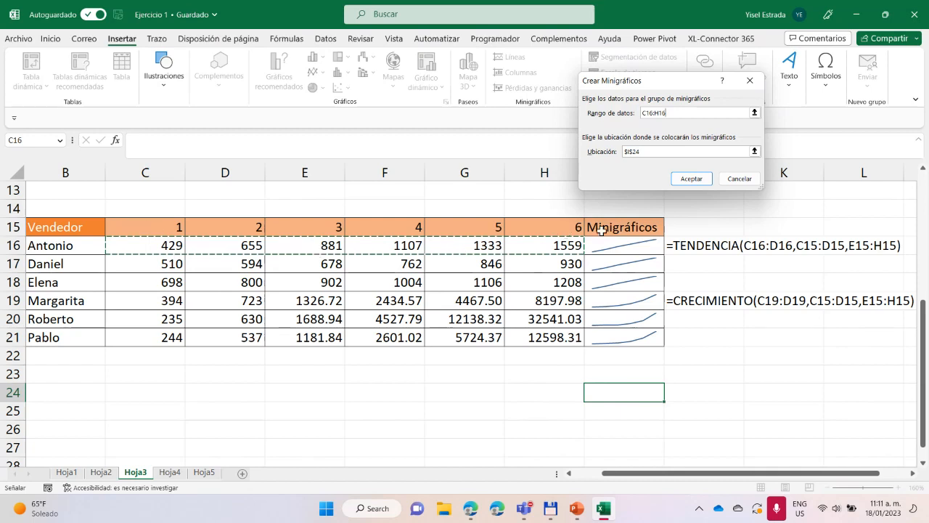
click(692, 182)
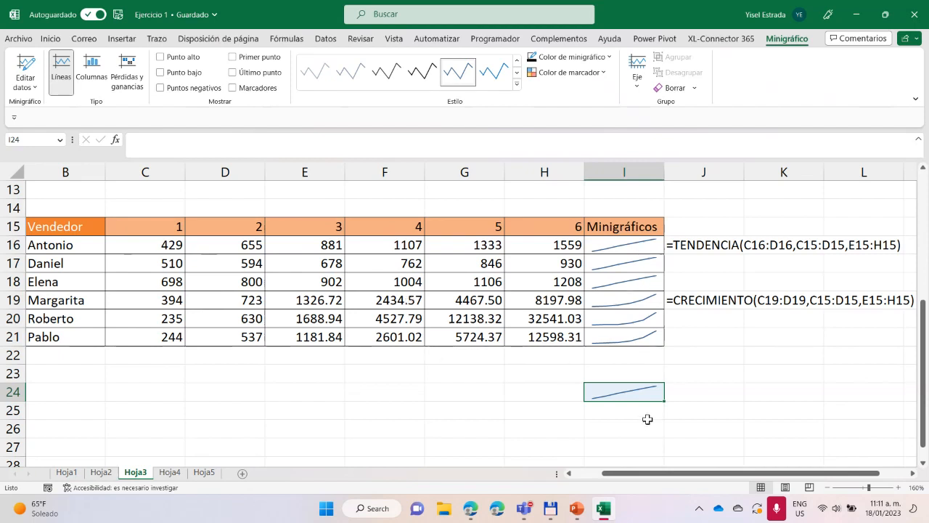
Fill the I24 sparkline down through I29 and compare the copies with the seller table
drag(665, 403, 652, 453)
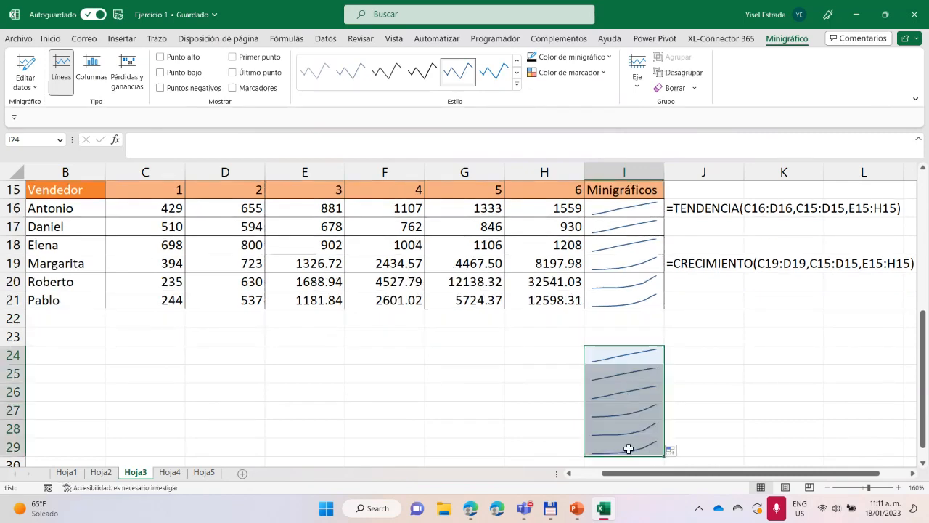
scroll(627, 442, up, 4)
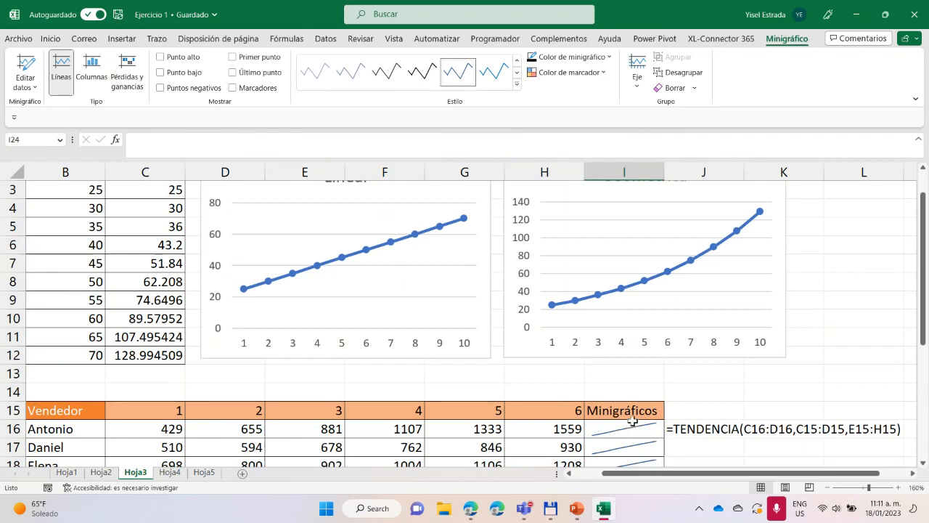
scroll(632, 421, down, 3)
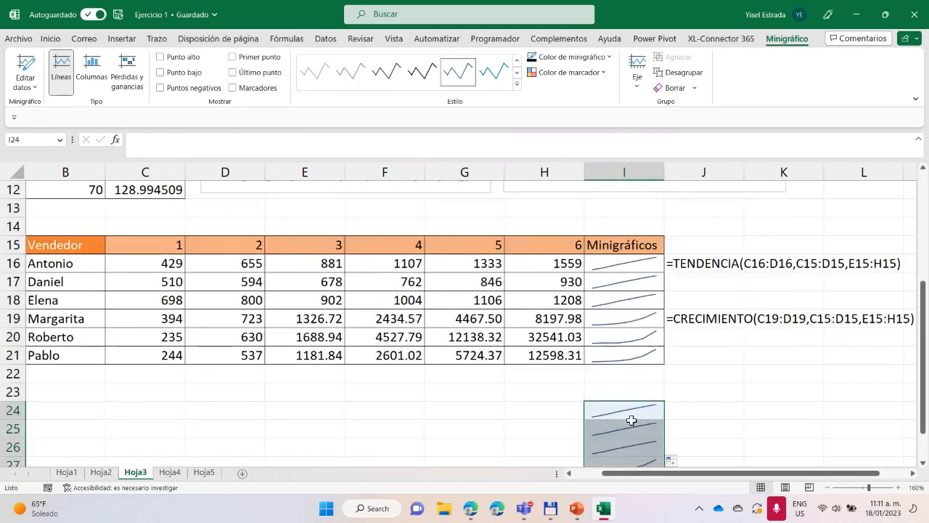
Go to Hoja4 and choose Refrigerador as the Producto in B10
click(169, 473)
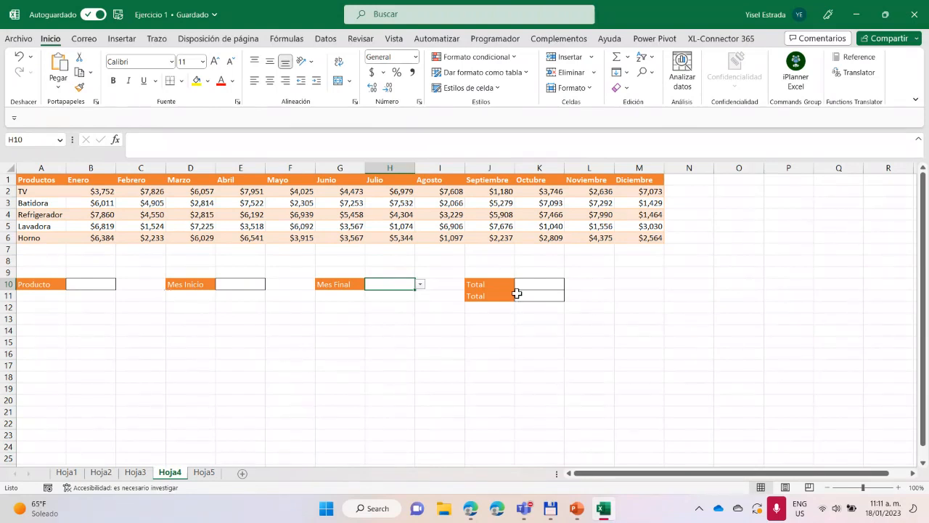
click(546, 286)
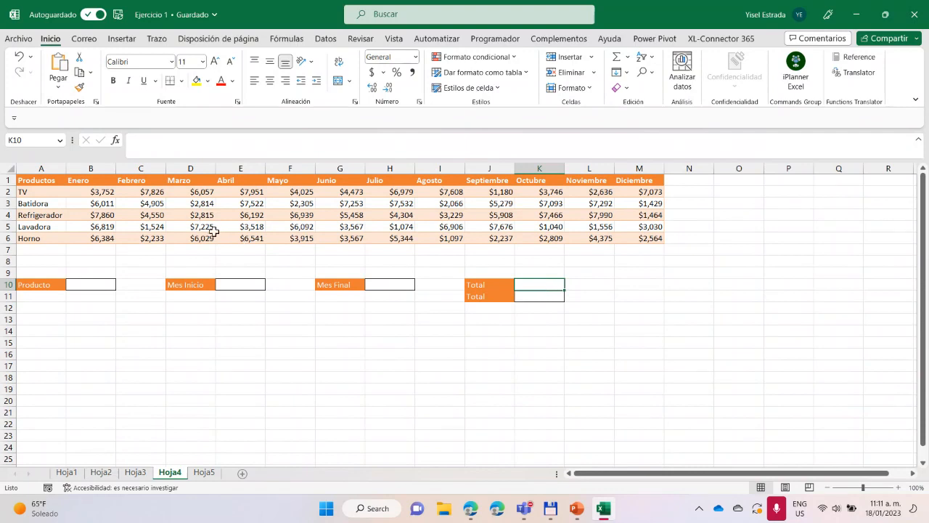
click(97, 285)
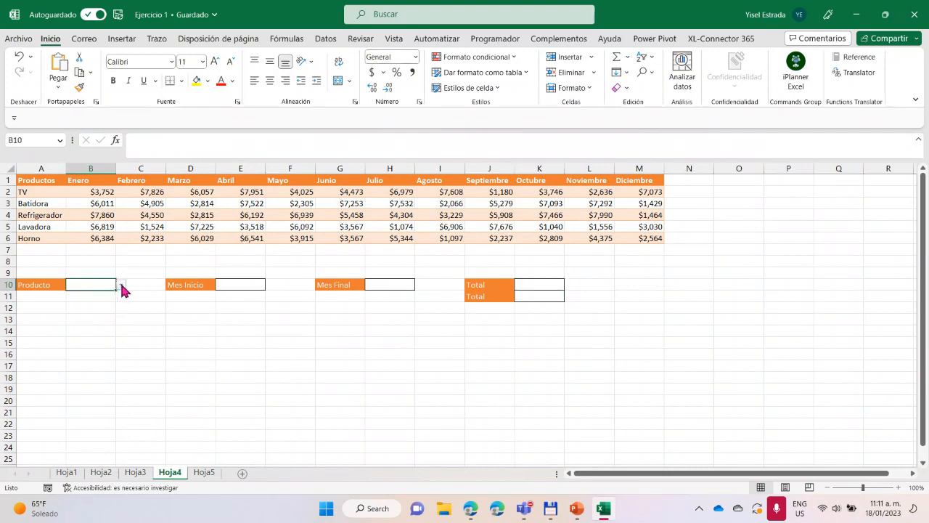
click(121, 285)
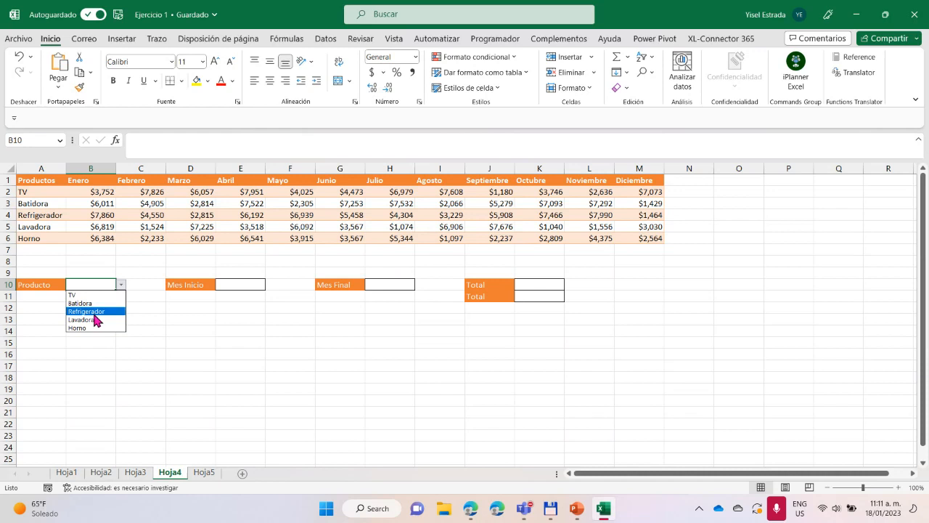
click(94, 313)
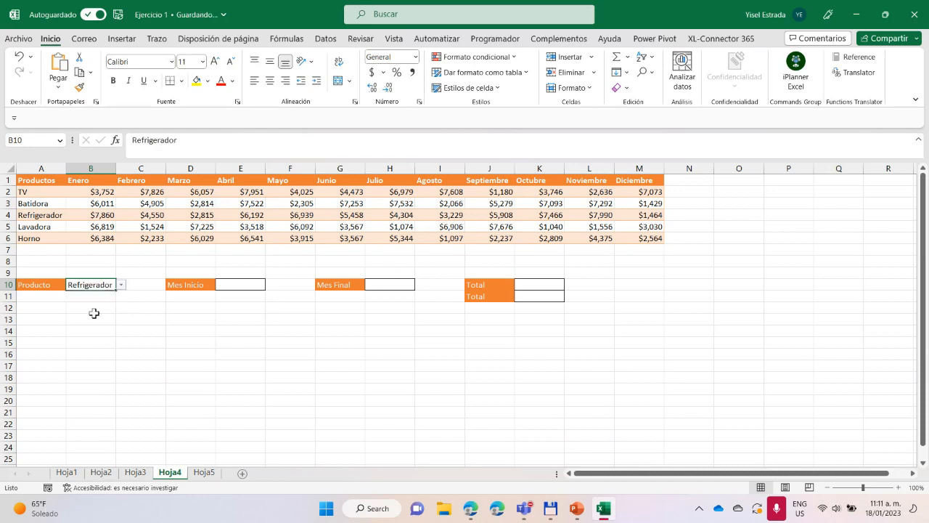
Set Mes Inicio to Marzo and Mes Final to Agosto
click(229, 285)
click(270, 285)
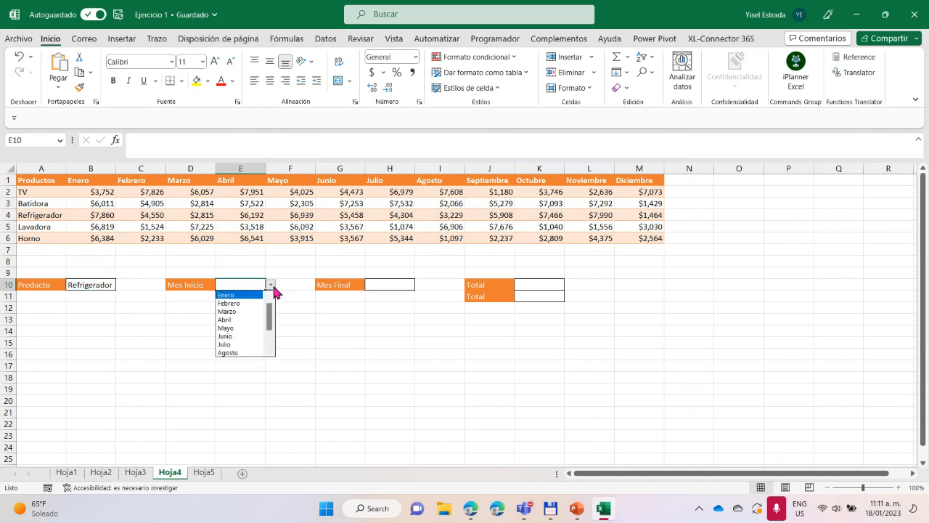
click(254, 312)
click(386, 284)
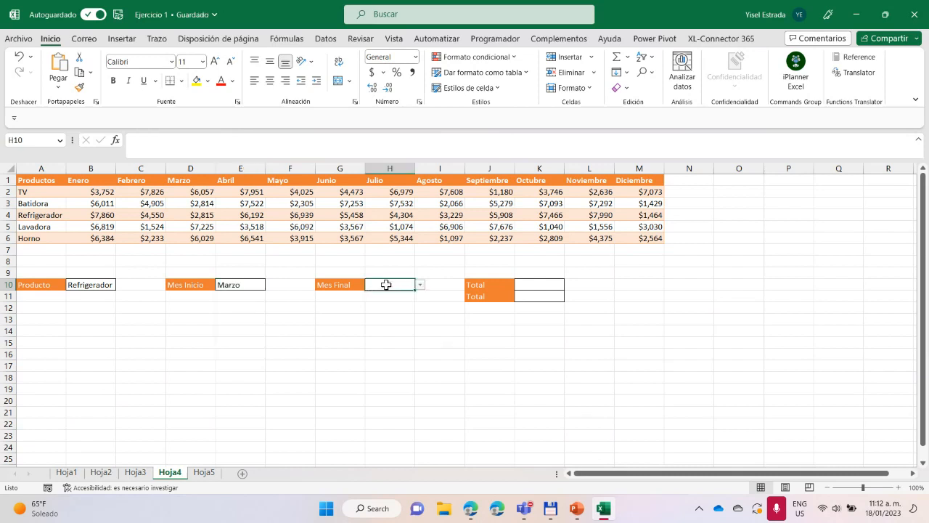
click(419, 286)
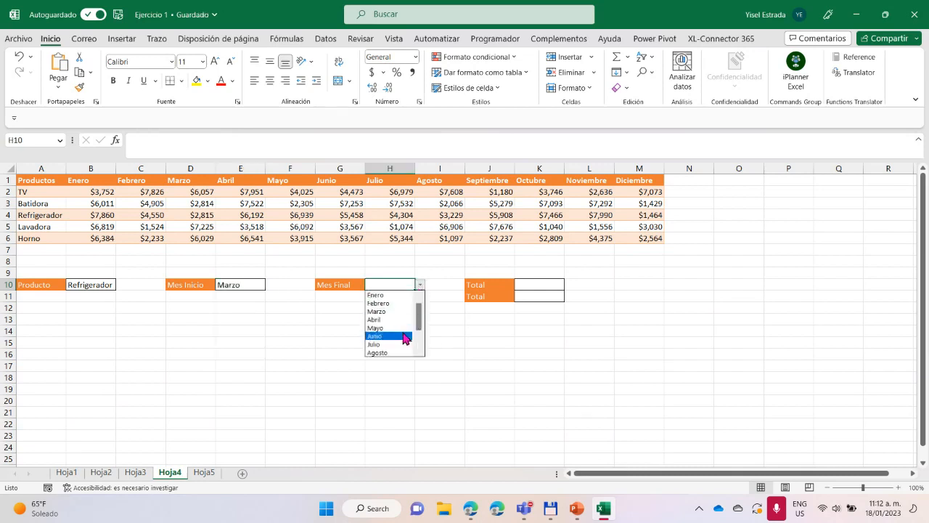
click(388, 353)
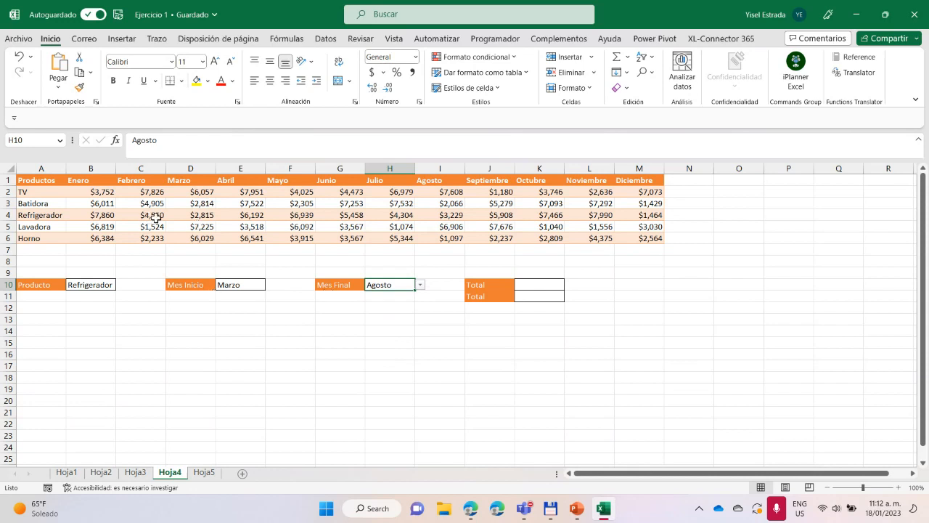
Highlight the Refrigerador values from Marzo to Agosto with the darkest orange theme fill and white font
drag(197, 217, 442, 217)
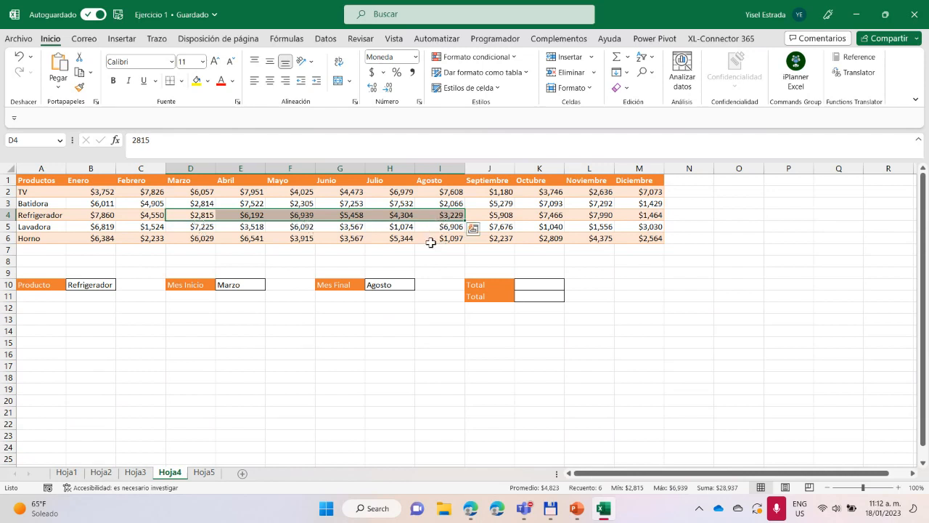
click(208, 81)
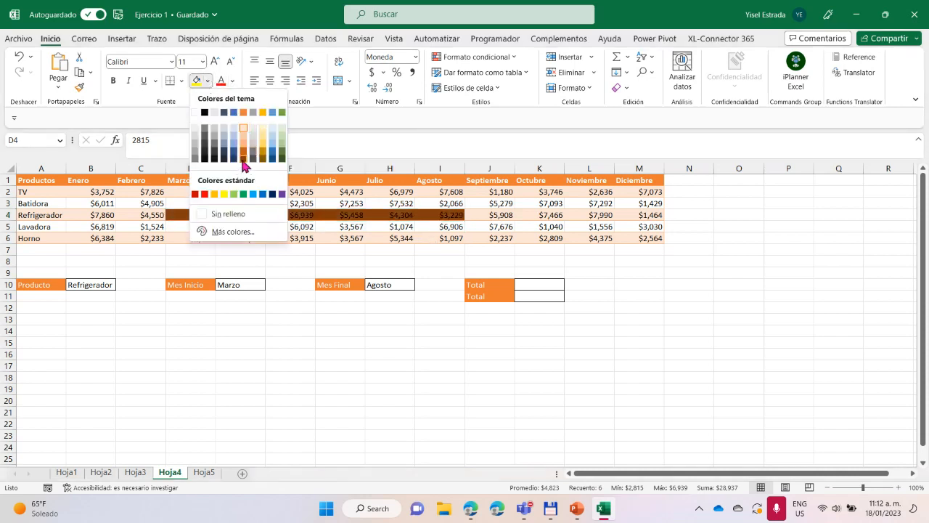
click(243, 165)
click(232, 81)
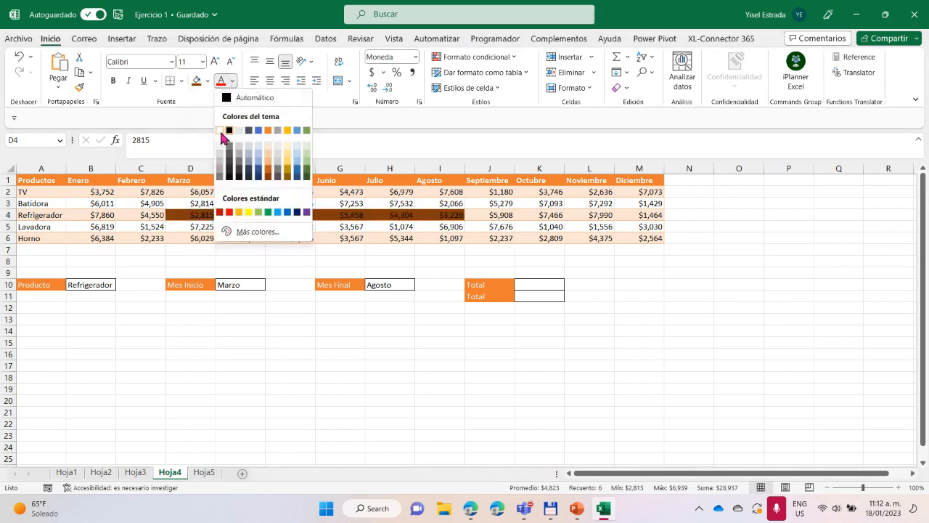
click(219, 131)
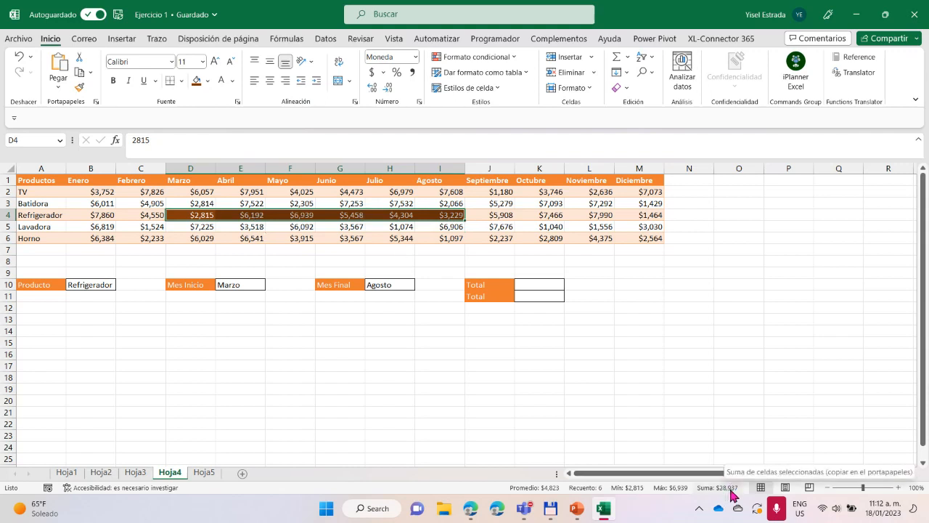
Copy the sum of the Refrigerador values from Marzo to Agosto into cell J23 as a reference
click(493, 435)
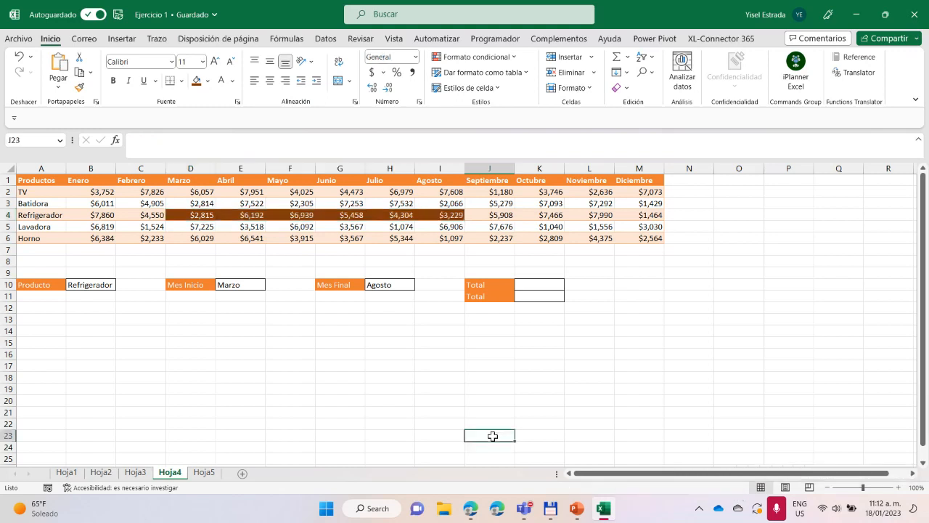
text($28,937)
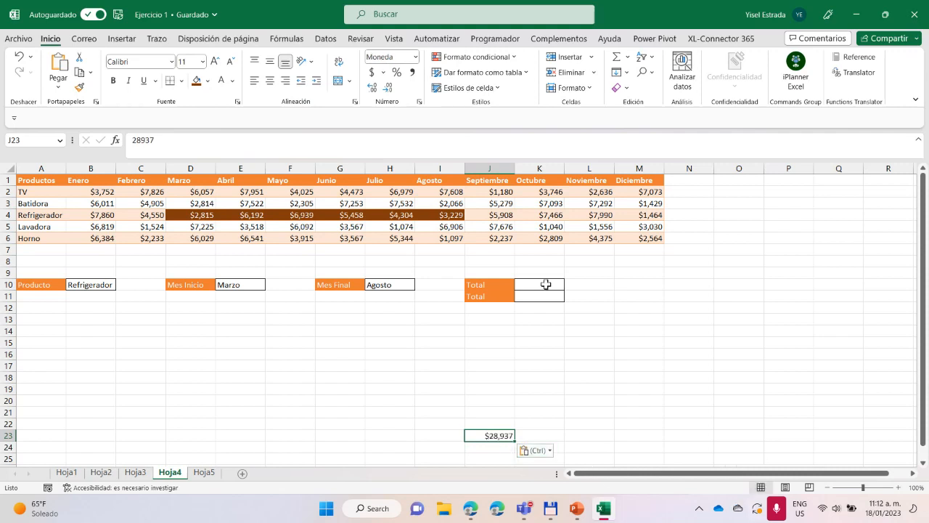
drag(187, 214, 439, 215)
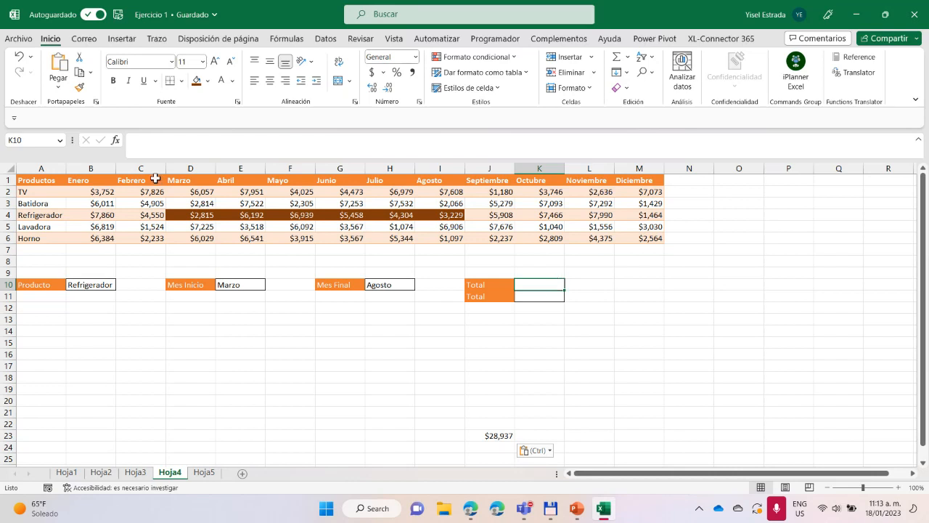
Insert a blank row above the product table and merge and center B1:M1 over the month columns
right_click(8, 181)
click(52, 301)
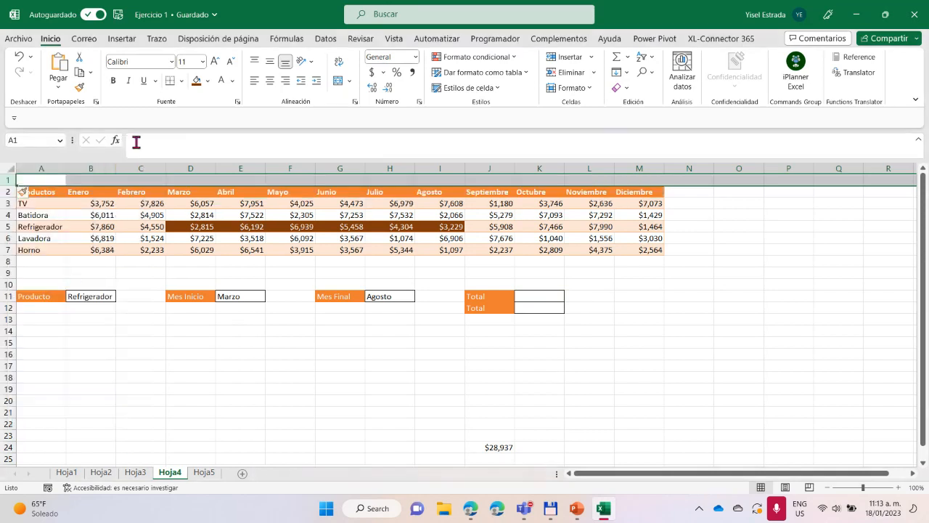
drag(90, 179, 633, 178)
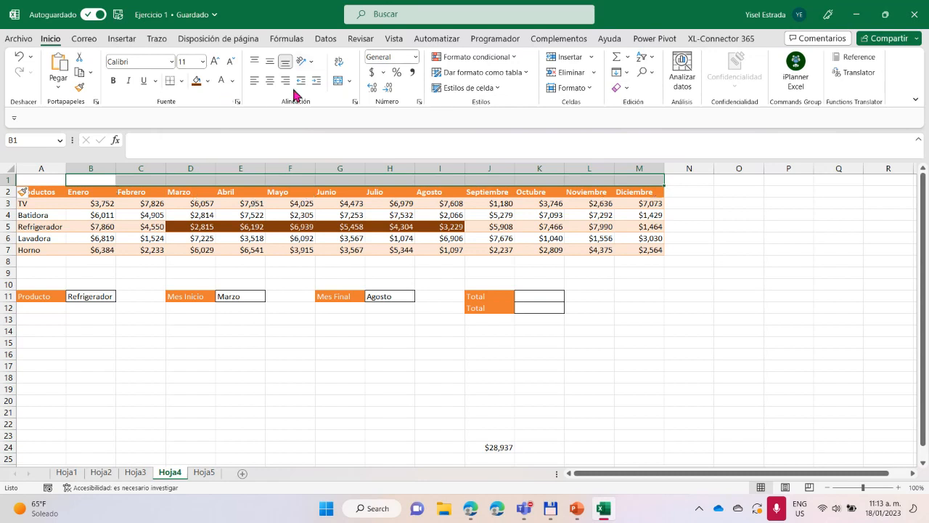
click(339, 80)
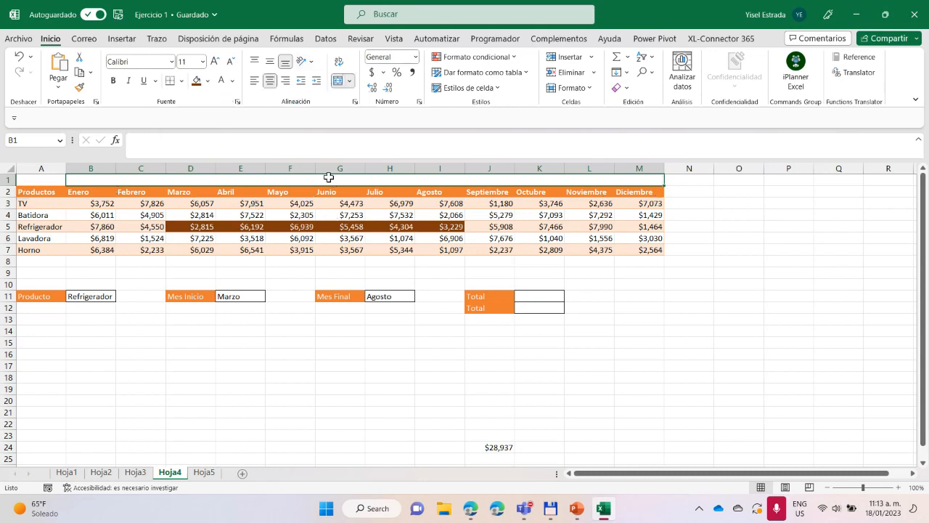
Apply the Énfasis2 cell style to the merged B1:M1 heading and title it MESES in bold
click(499, 90)
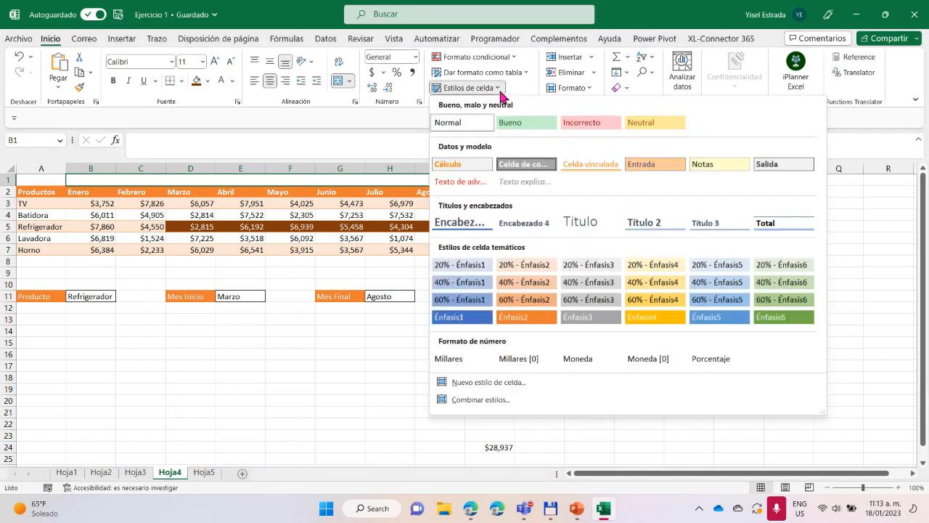
click(524, 316)
double_click(284, 179)
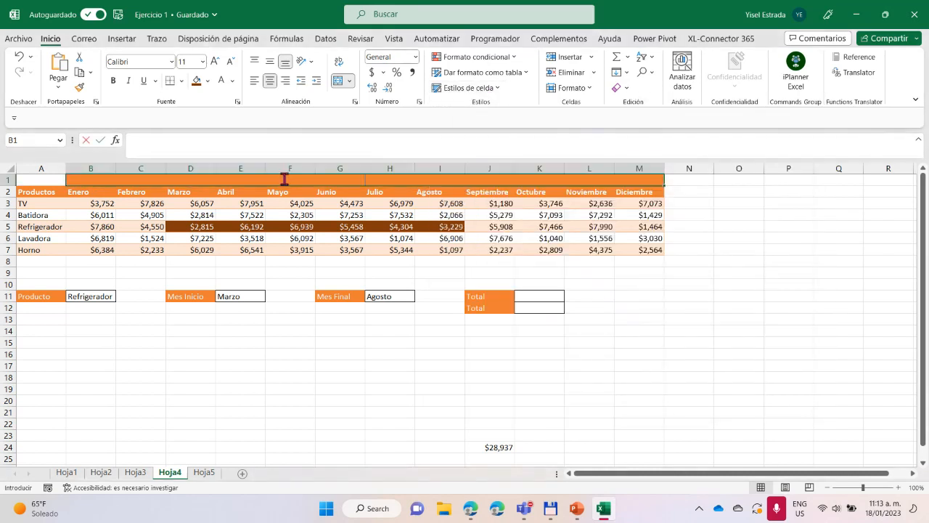
key(Caps_Lock)
text(MES)
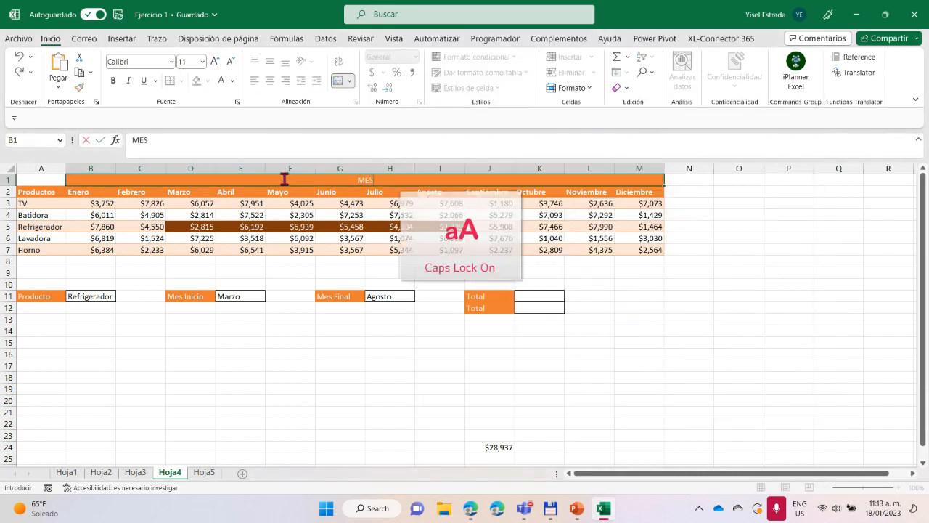
text(ES)
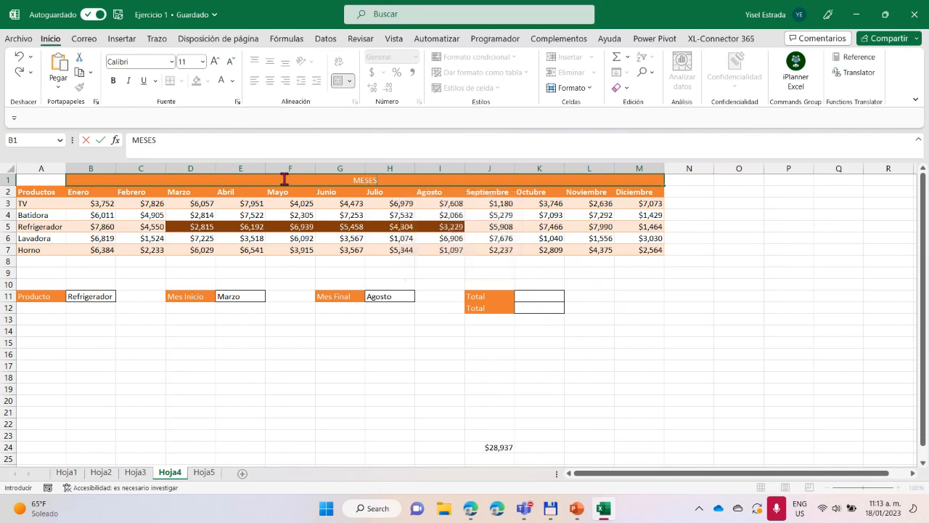
key(Caps_Lock)
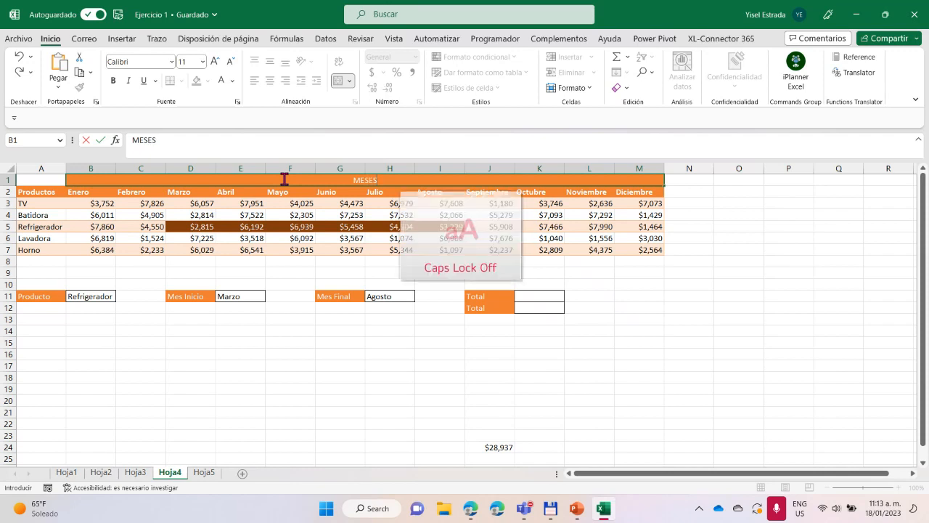
click(435, 353)
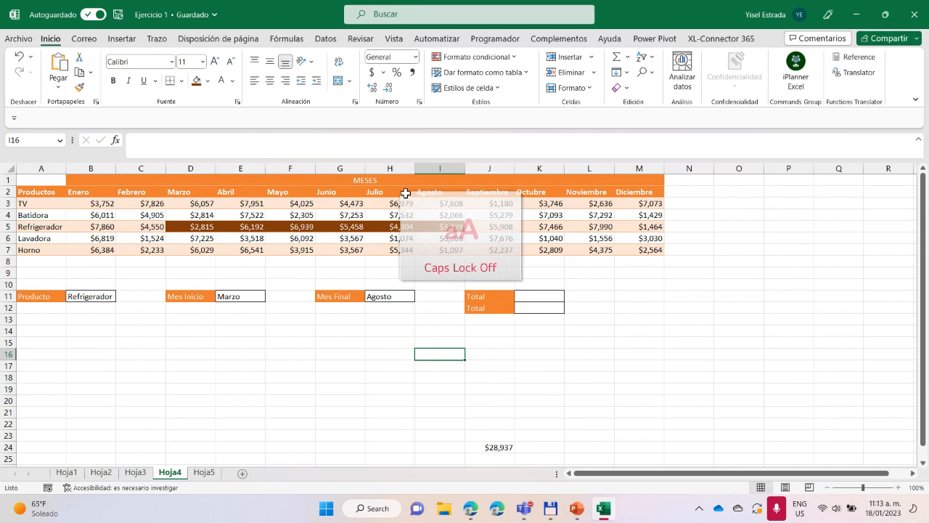
click(365, 180)
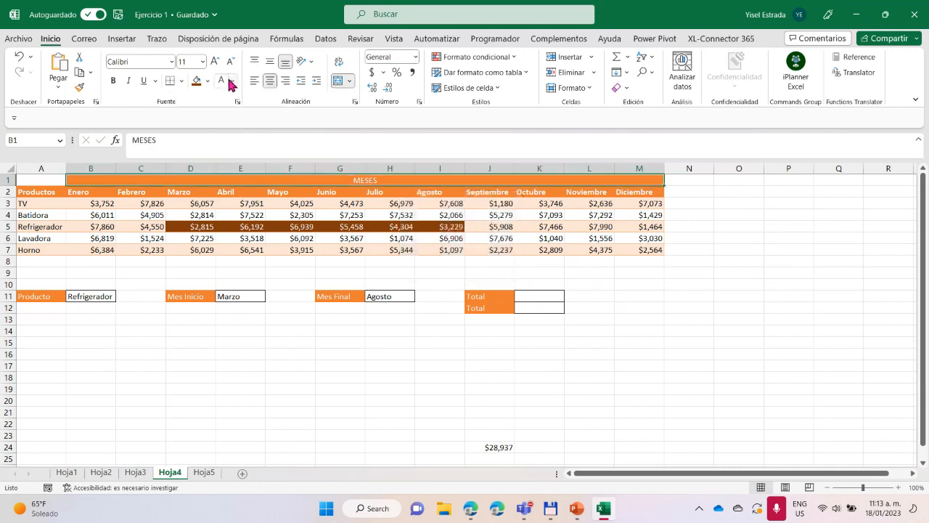
click(113, 82)
click(458, 366)
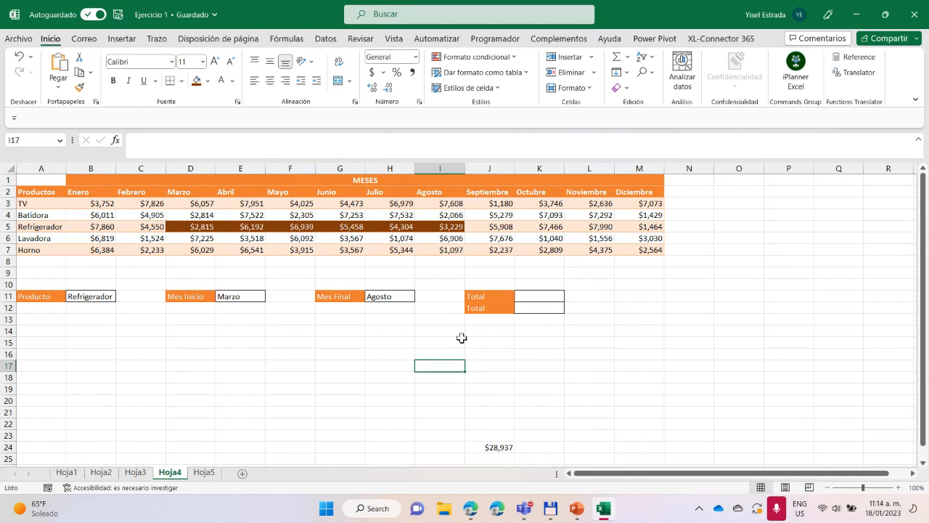
Start a DESREF formula in the first Total cell, K11
click(545, 299)
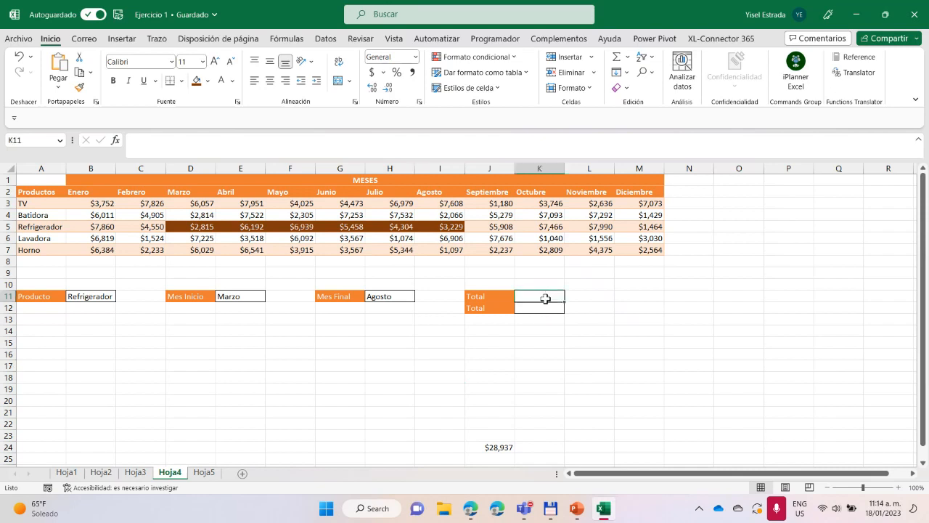
text(+)
key(BackSpace)
text(=)
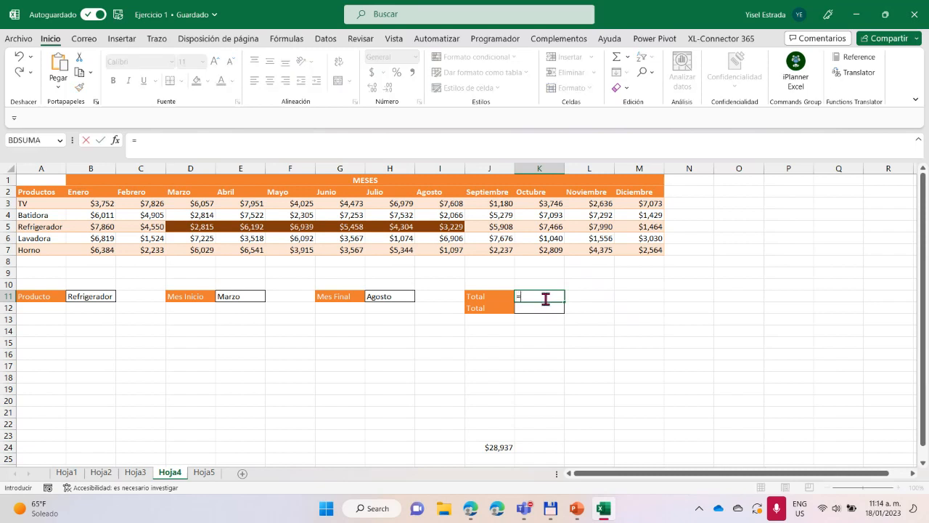
text(des)
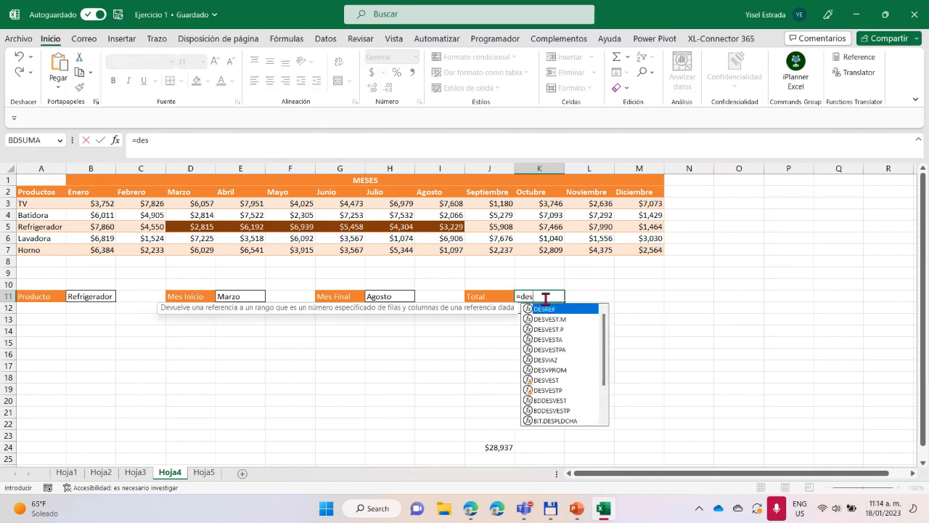
text(r)
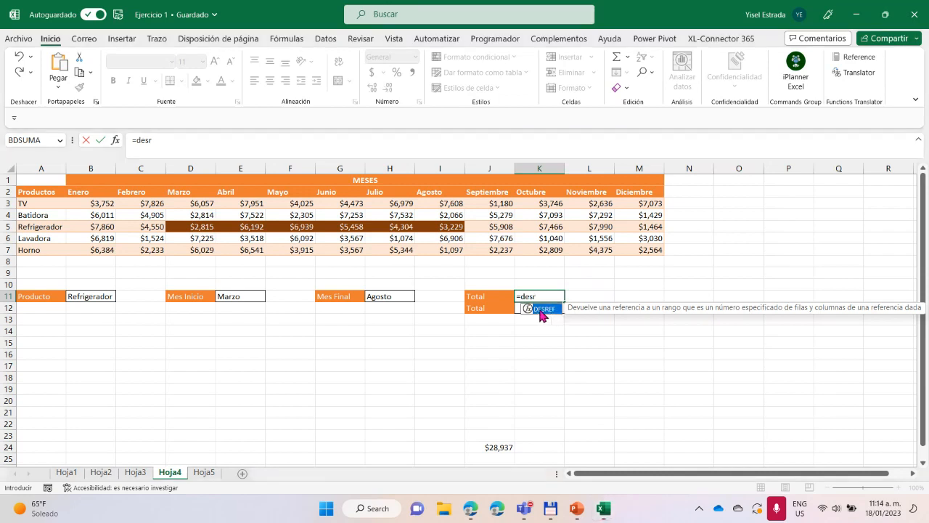
double_click(543, 311)
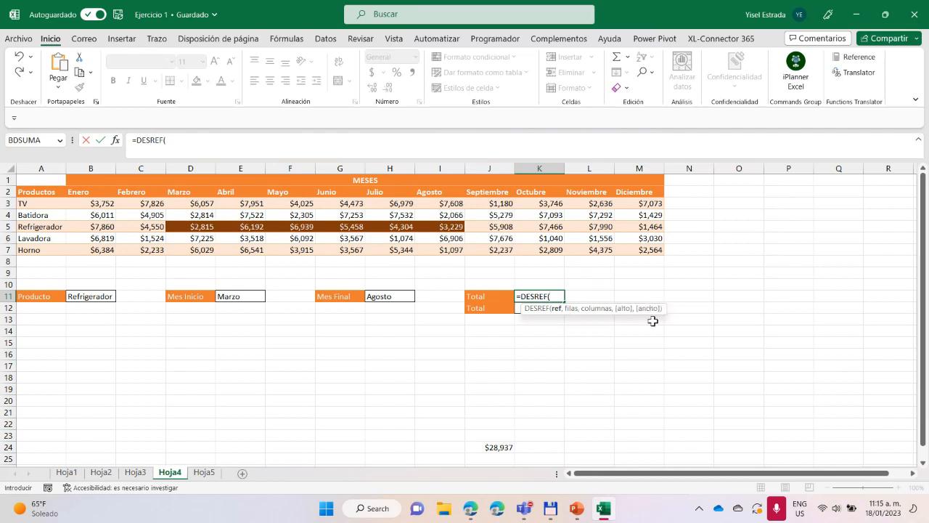
Discard the unfinished DESREF formula in K11 and enter the labels Fila, Columna, Alto and Ancho in cells O6 to O9
drag(552, 296, 493, 297)
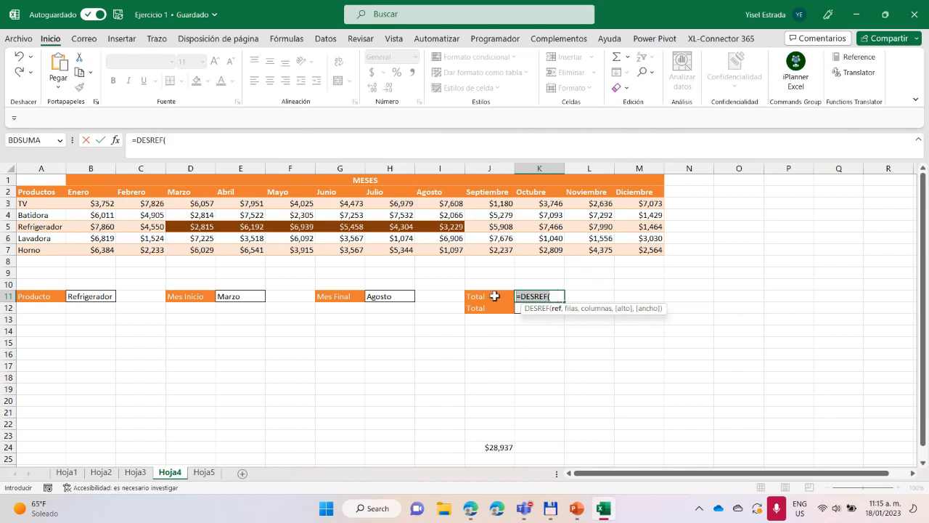
key(Escape)
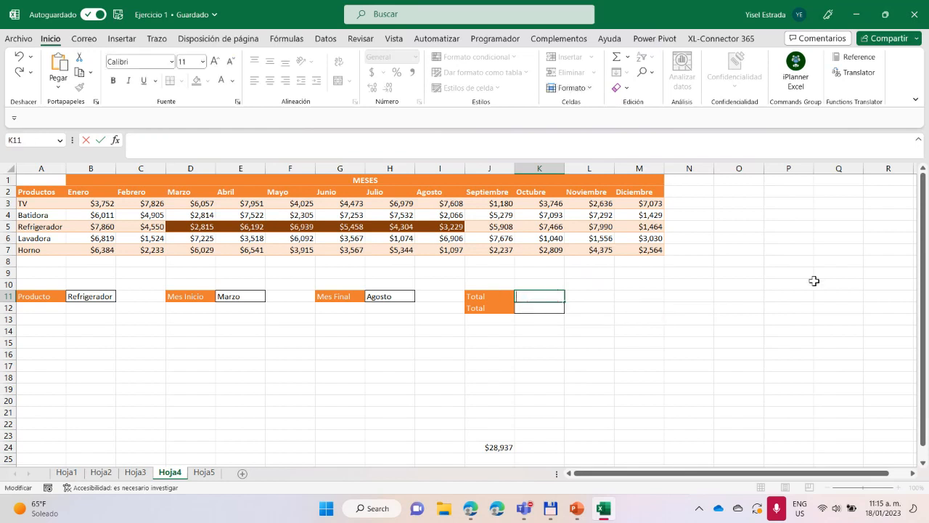
click(738, 236)
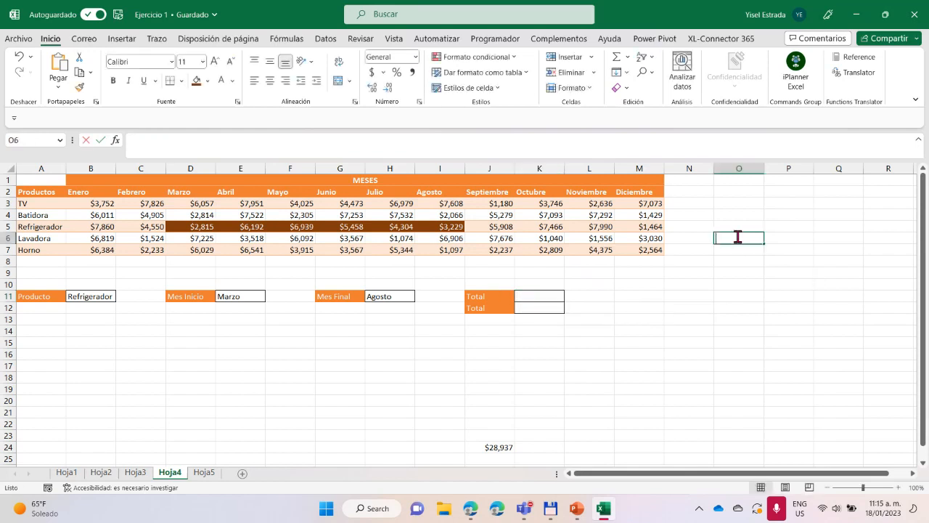
text(Fila)
click(736, 248)
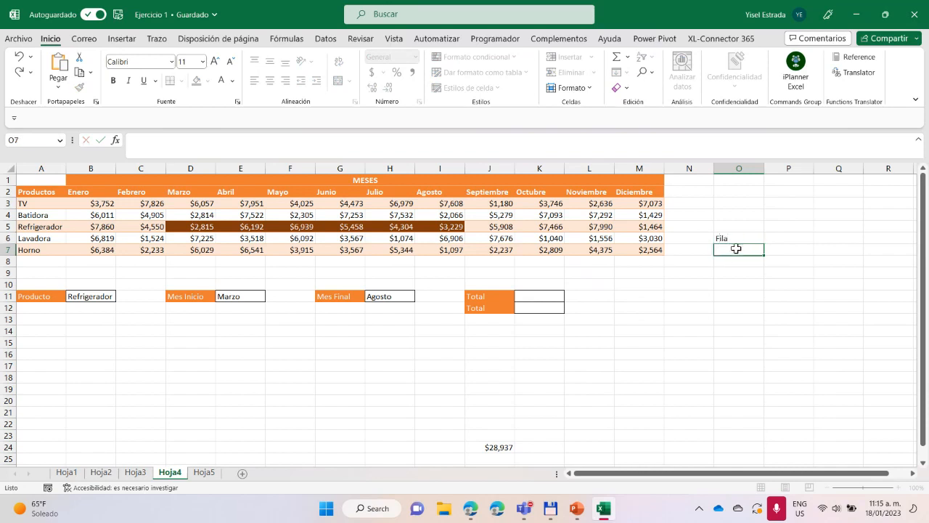
text(Columna)
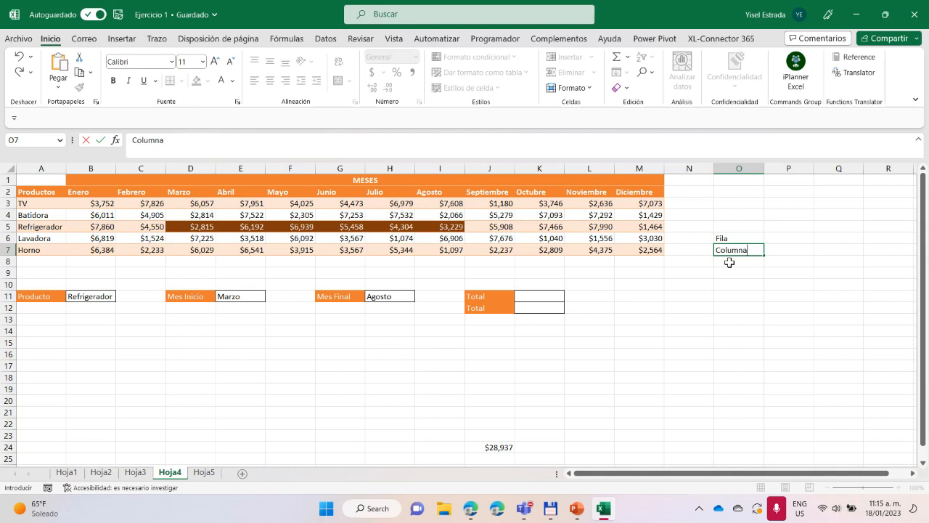
click(730, 262)
text(Alto)
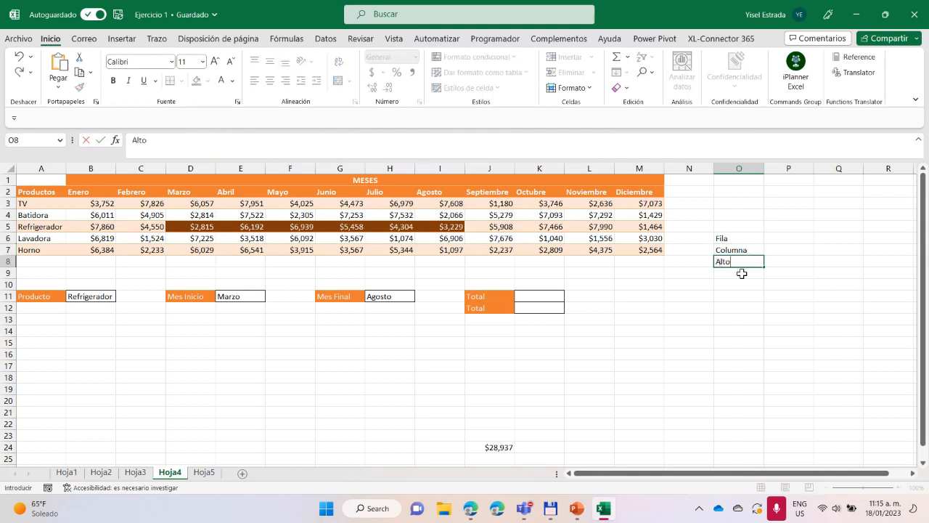
click(742, 273)
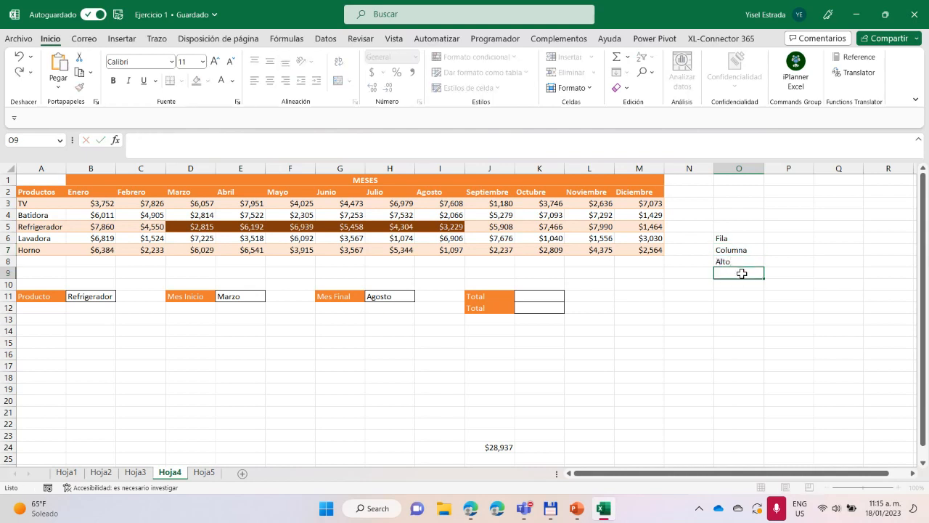
text(Ancho)
key(Return)
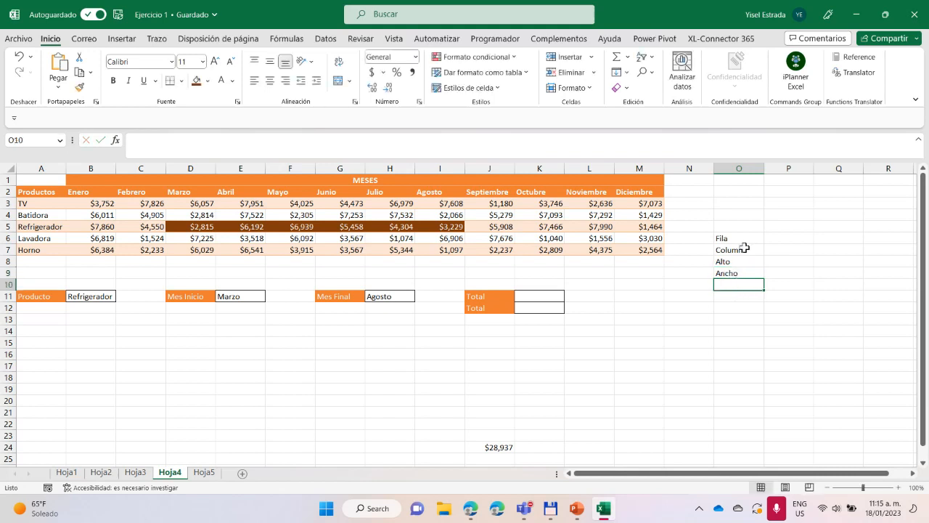
click(789, 237)
click(786, 250)
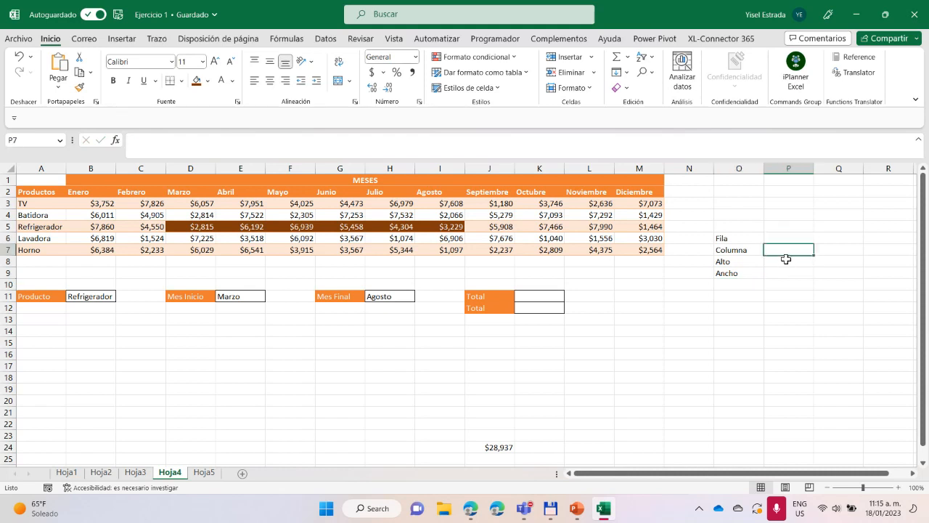
click(786, 260)
click(789, 271)
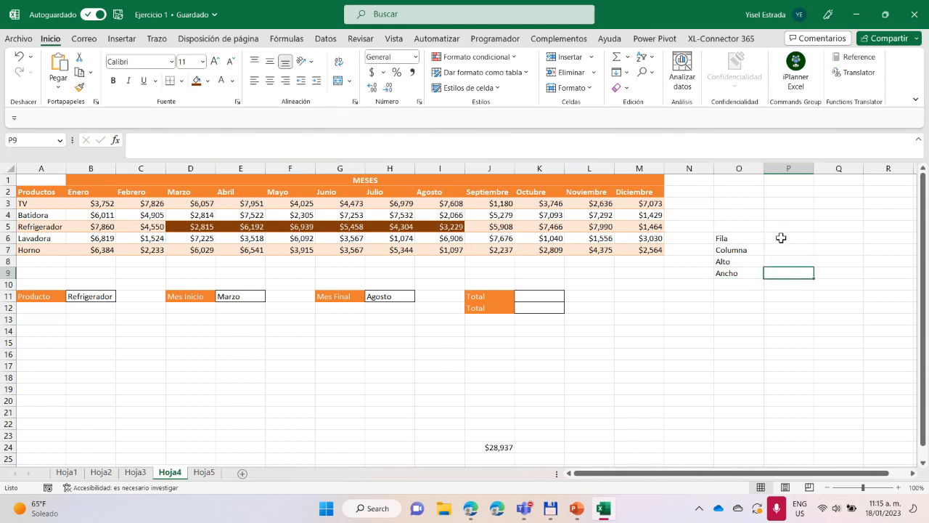
click(781, 240)
click(784, 251)
click(787, 261)
click(789, 274)
click(539, 297)
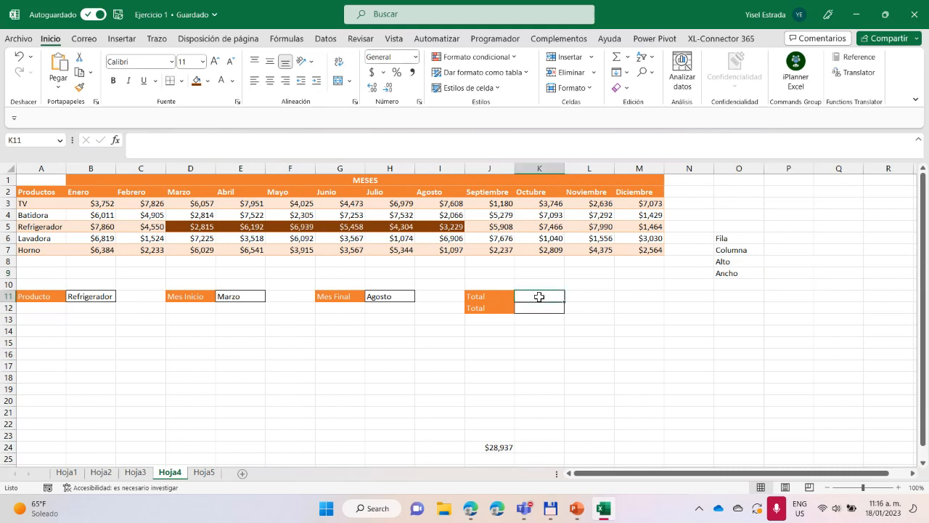
text(=de)
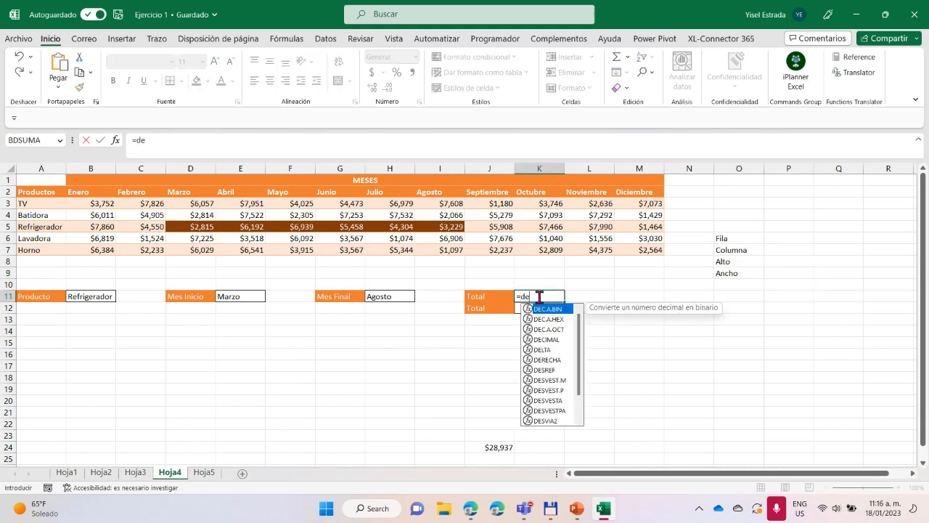
text(s)
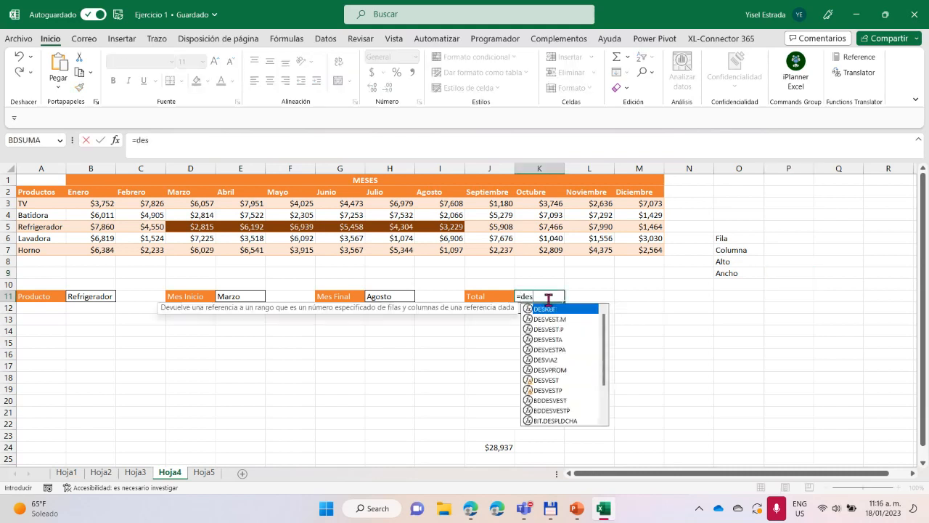
text(r)
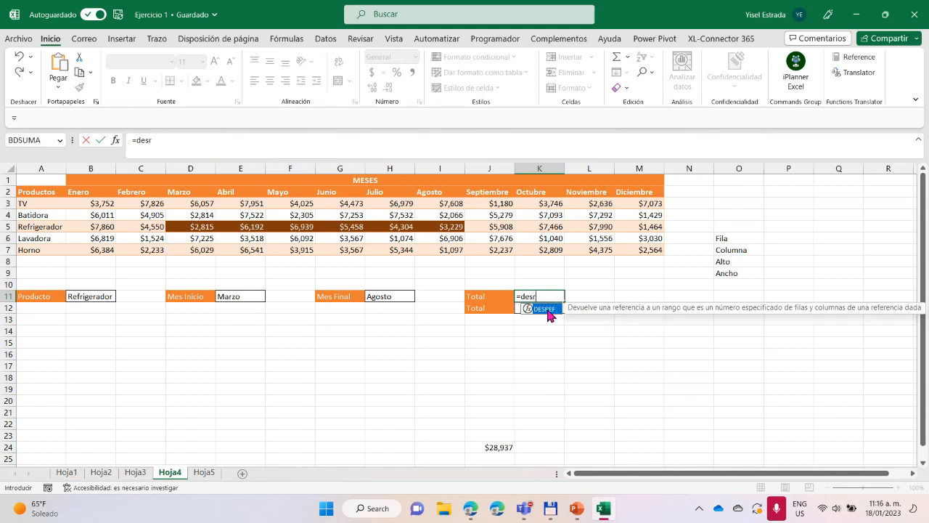
double_click(546, 309)
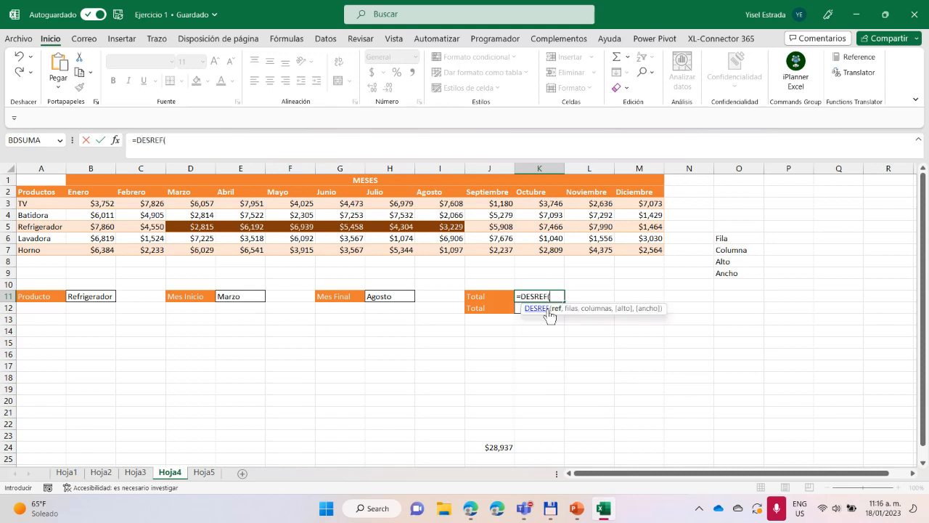
click(35, 191)
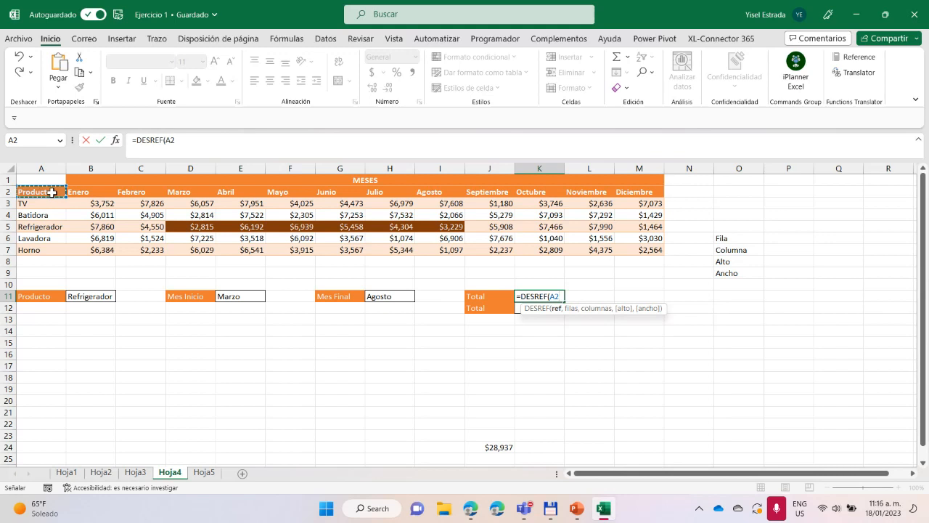
text(,)
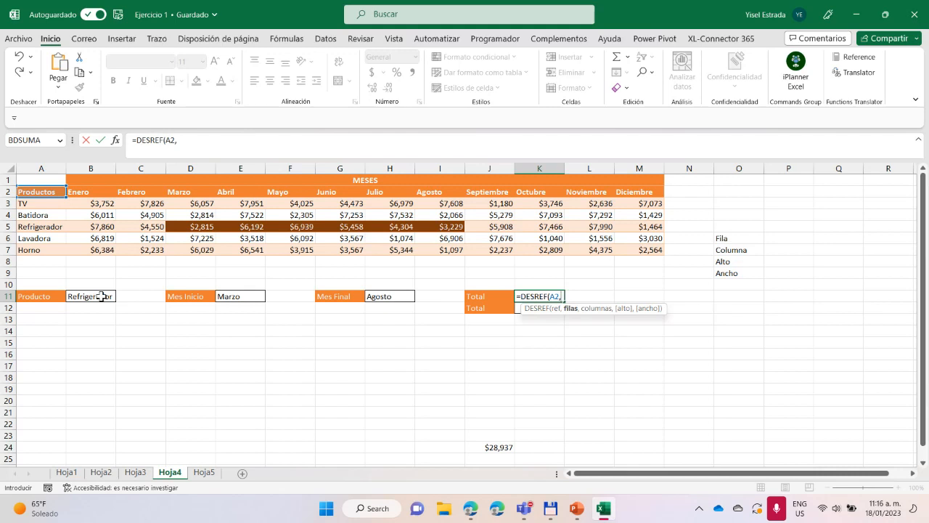
key(BackSpace)
key(Escape)
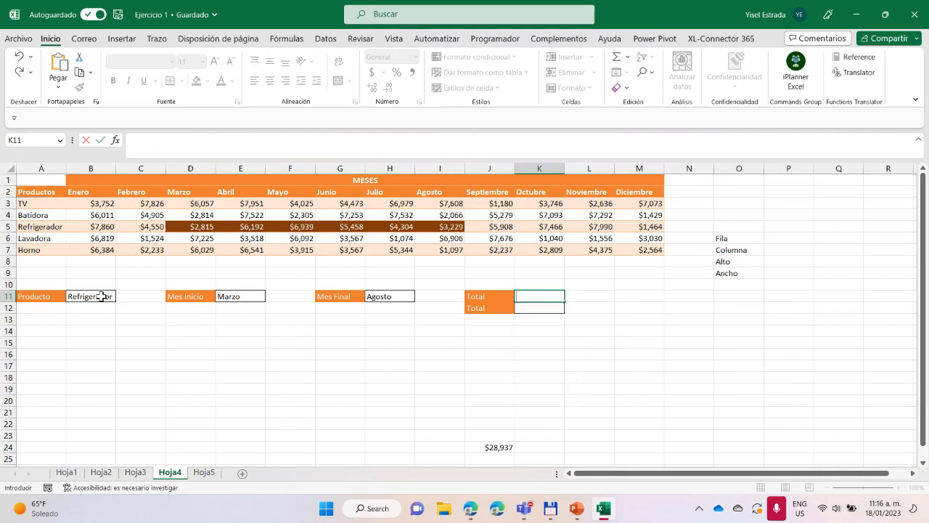
Switch the product in B11 to Batidora and back to Refrigerador
click(739, 356)
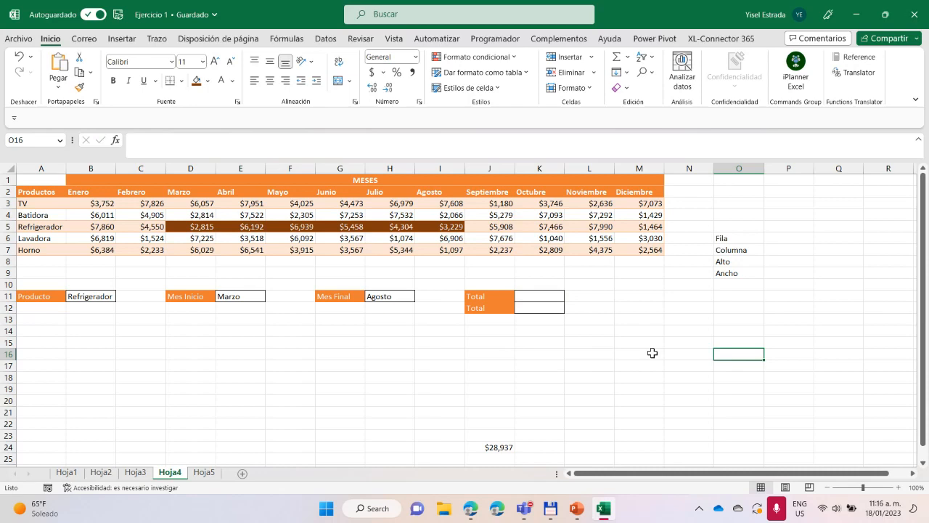
scroll(649, 353, up, 2)
drag(691, 475, 616, 476)
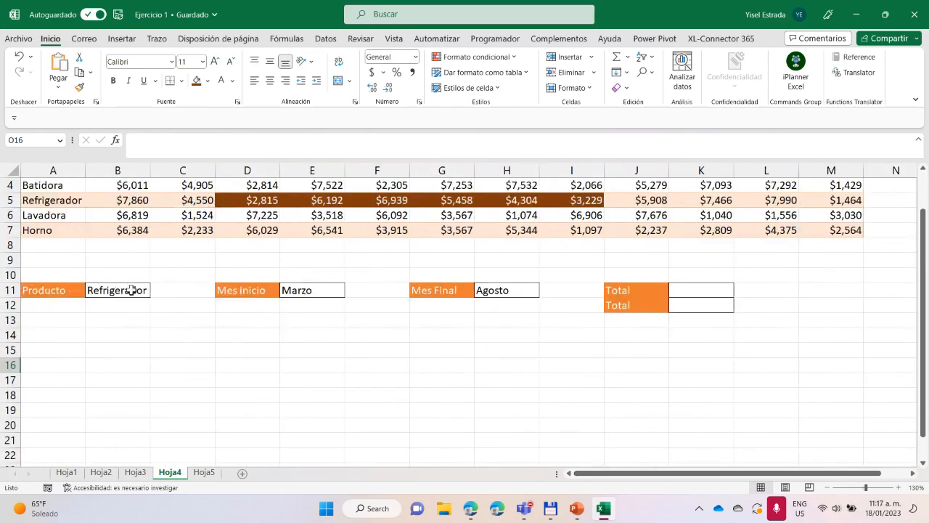
scroll(133, 289, up, 1)
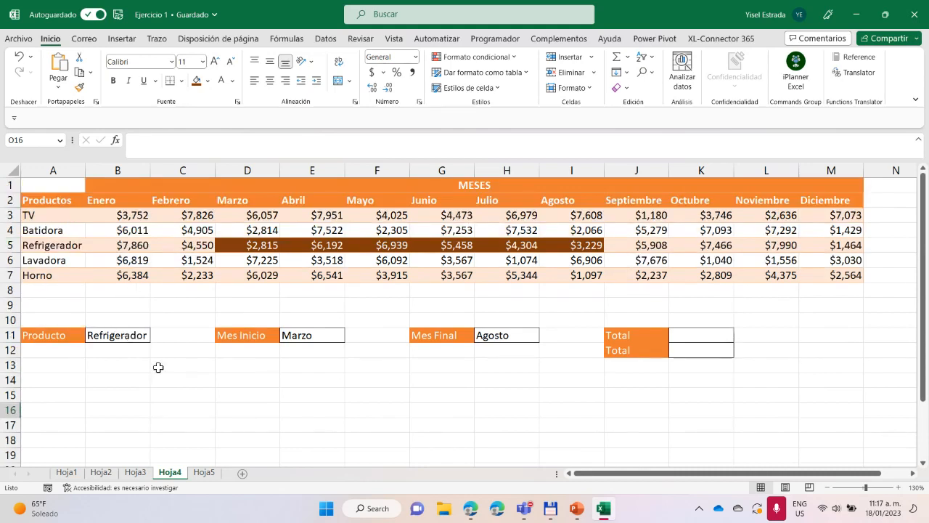
click(127, 336)
click(155, 336)
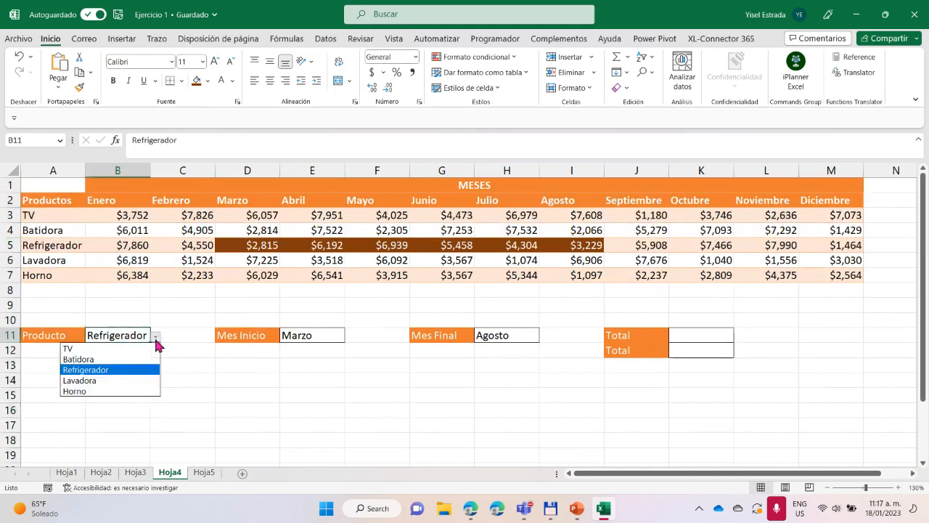
click(134, 359)
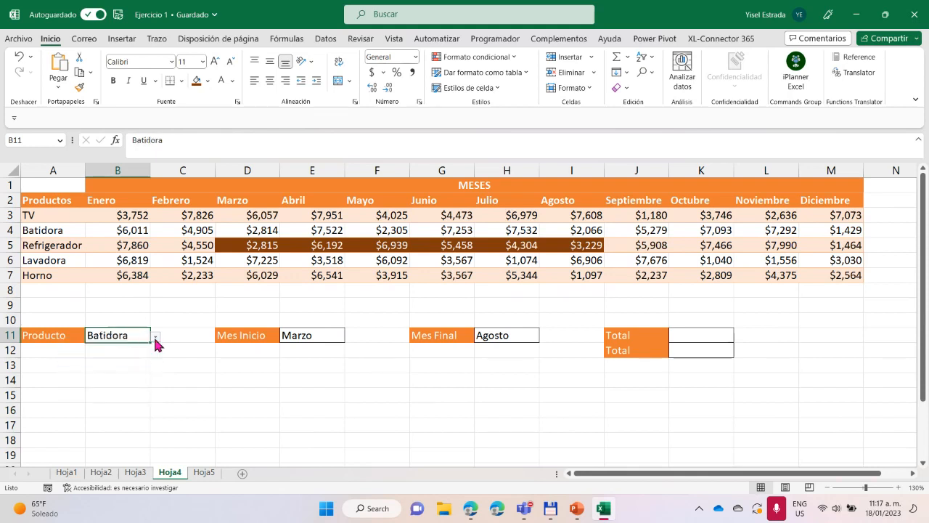
click(155, 337)
click(132, 369)
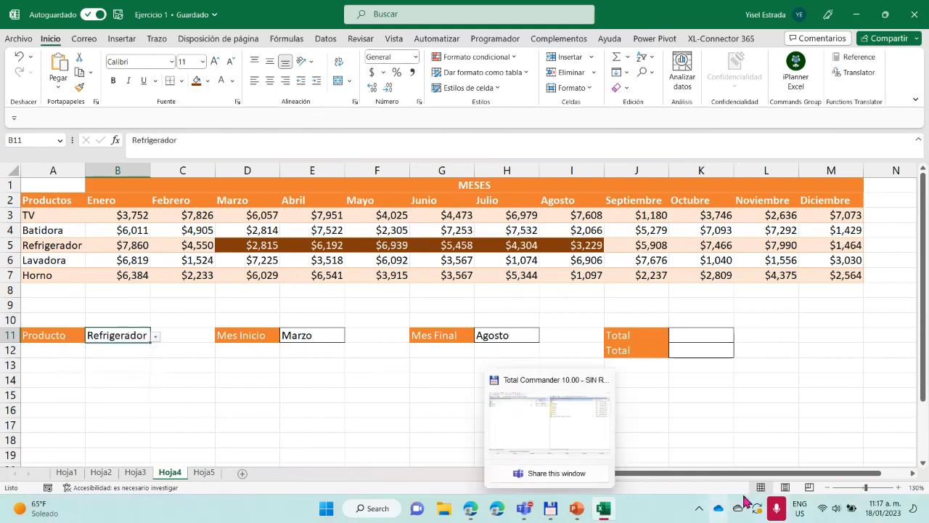
Narrow the empty column N between the month table and the helper labels
drag(815, 475, 912, 477)
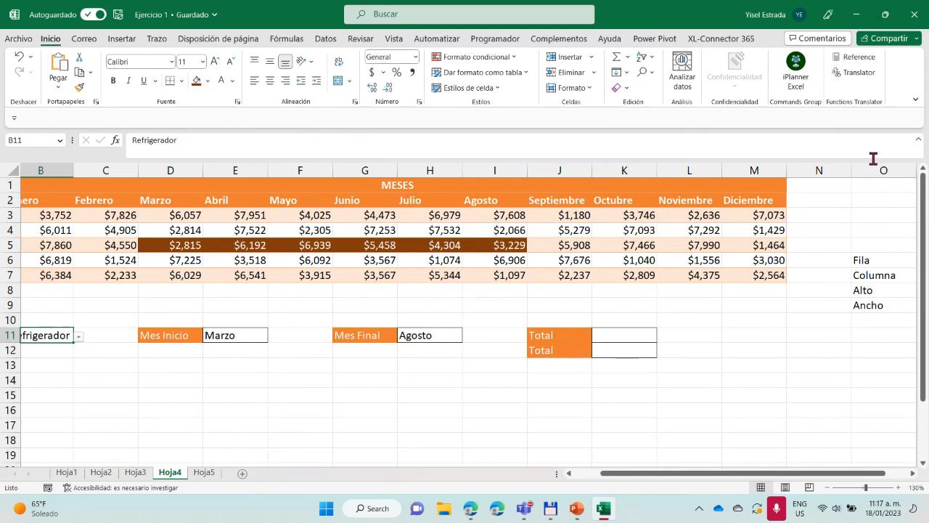
drag(851, 170, 806, 171)
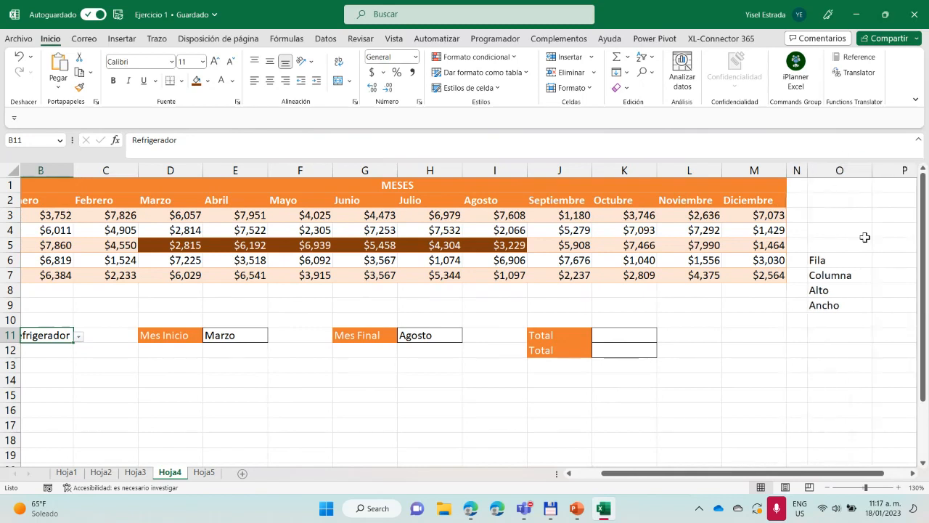
drag(788, 472, 808, 472)
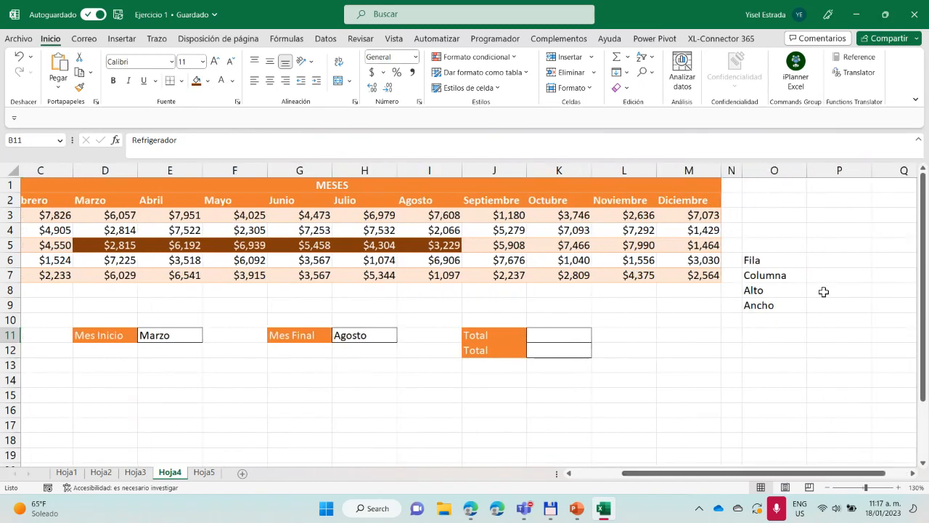
Enter =COINCIDIR(B11,A3:A7,0) in P6 beside the Fila label to find the selected product's exact position in the product list
click(818, 261)
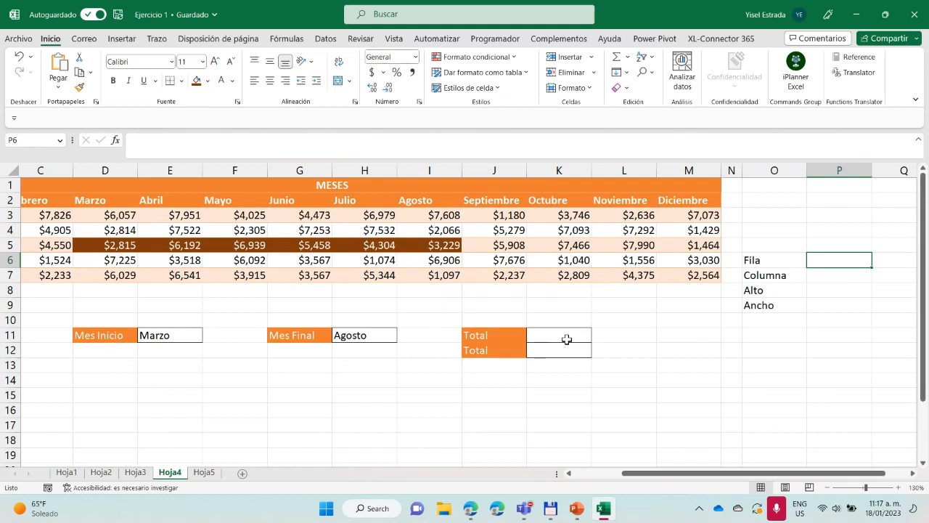
text(=coi)
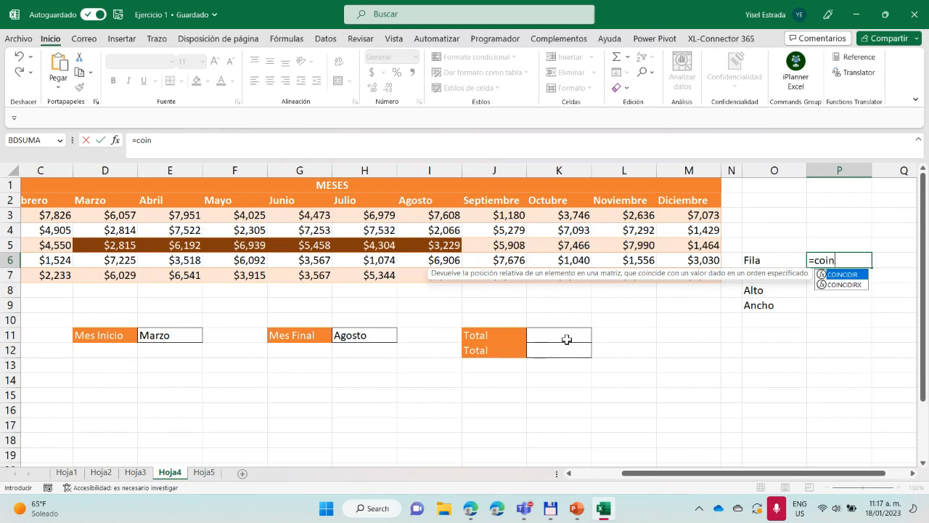
text(n)
double_click(840, 280)
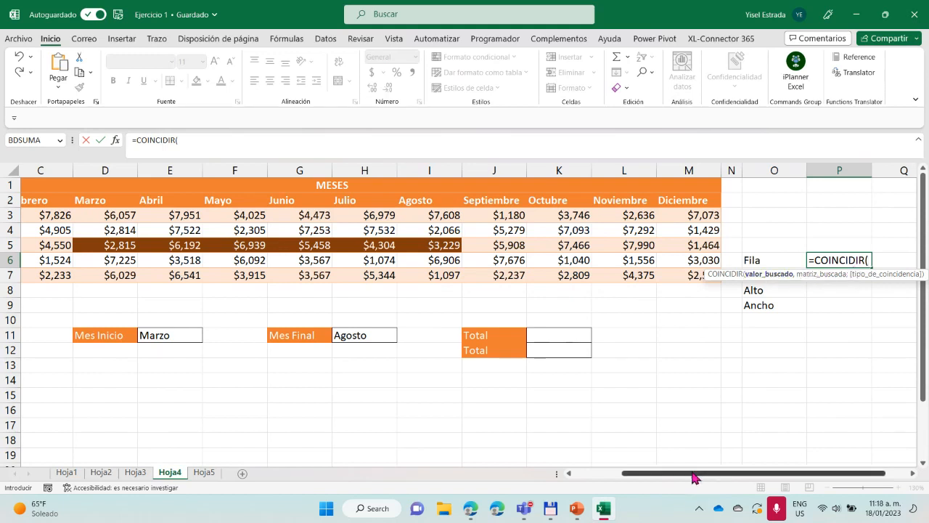
drag(624, 473, 561, 477)
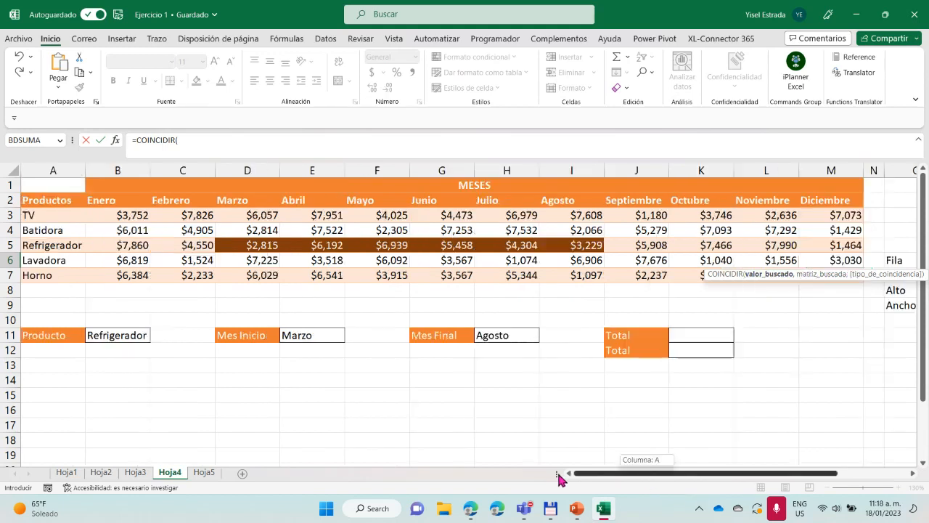
click(111, 337)
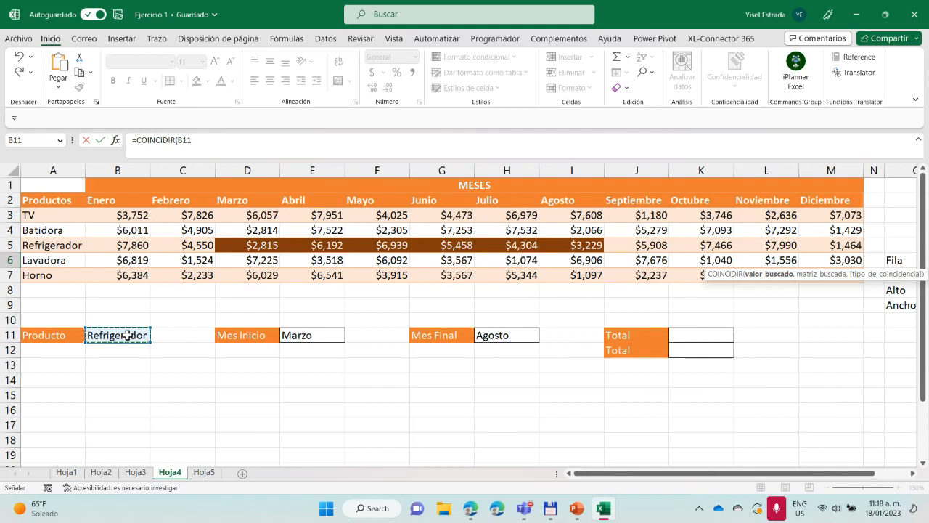
click(204, 143)
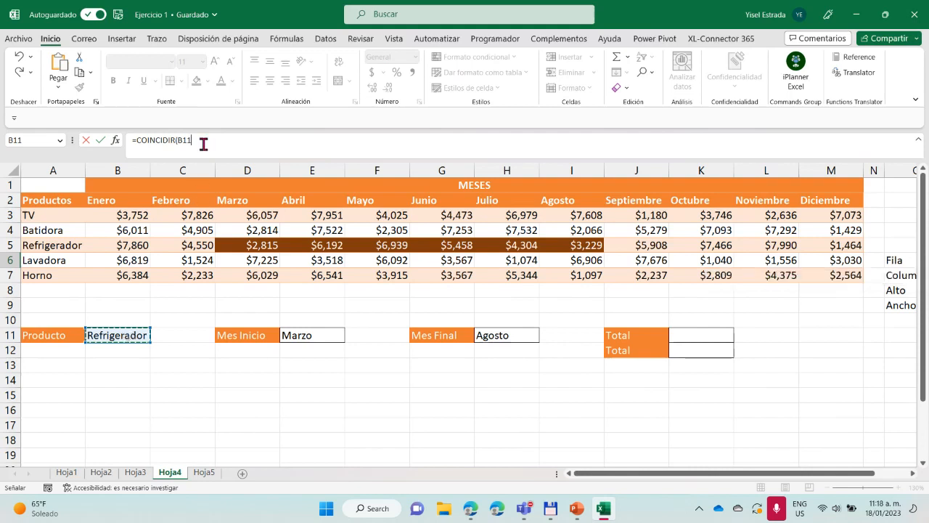
text(,)
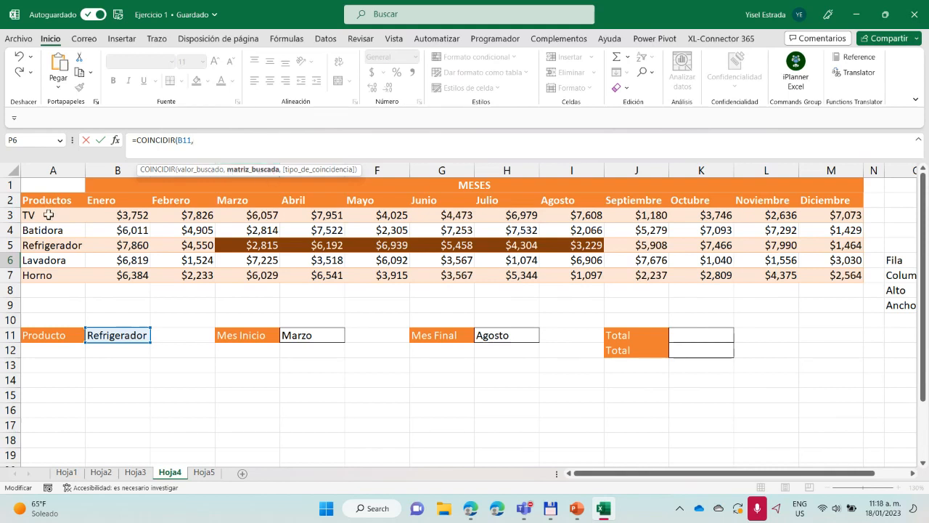
drag(49, 214, 49, 273)
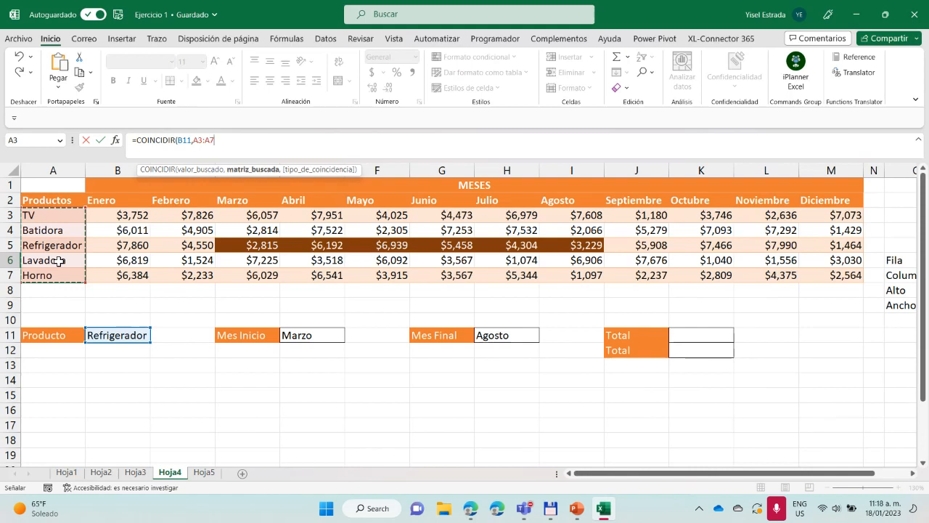
text(,)
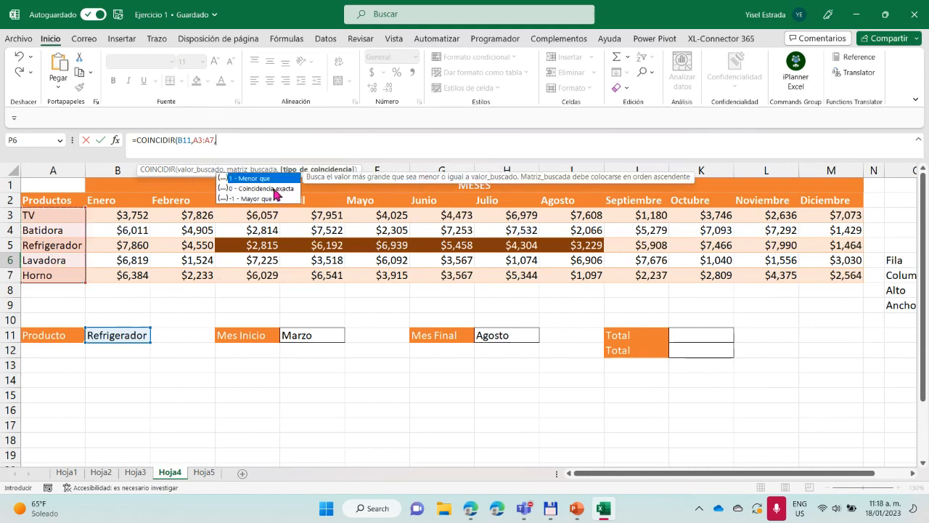
double_click(280, 190)
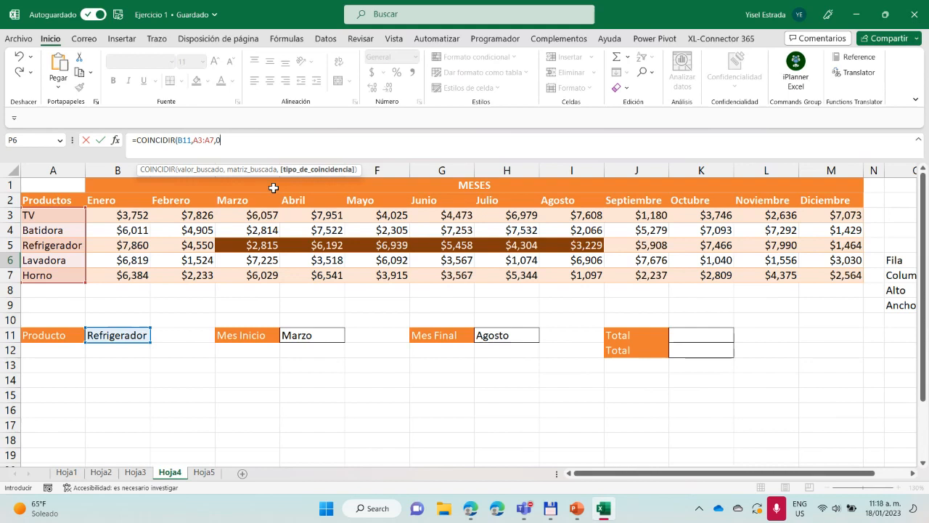
text())
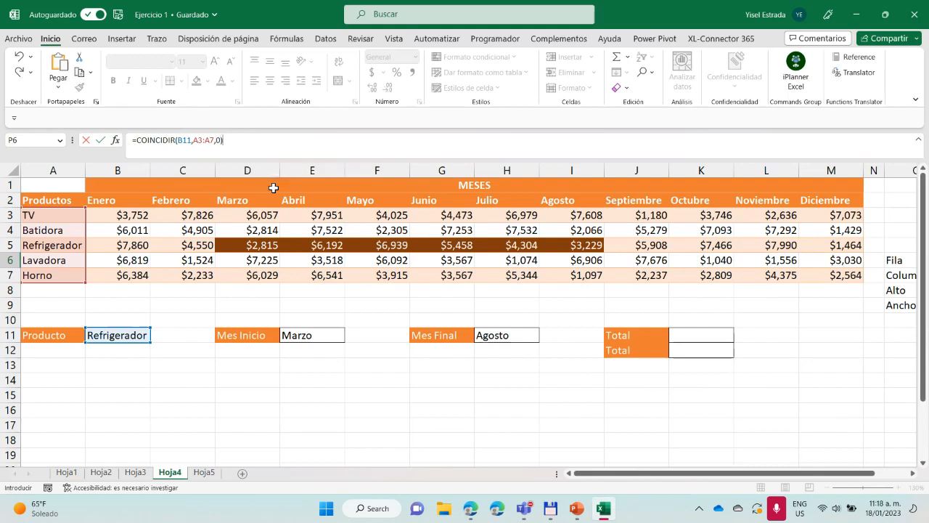
key(ctrl+Return)
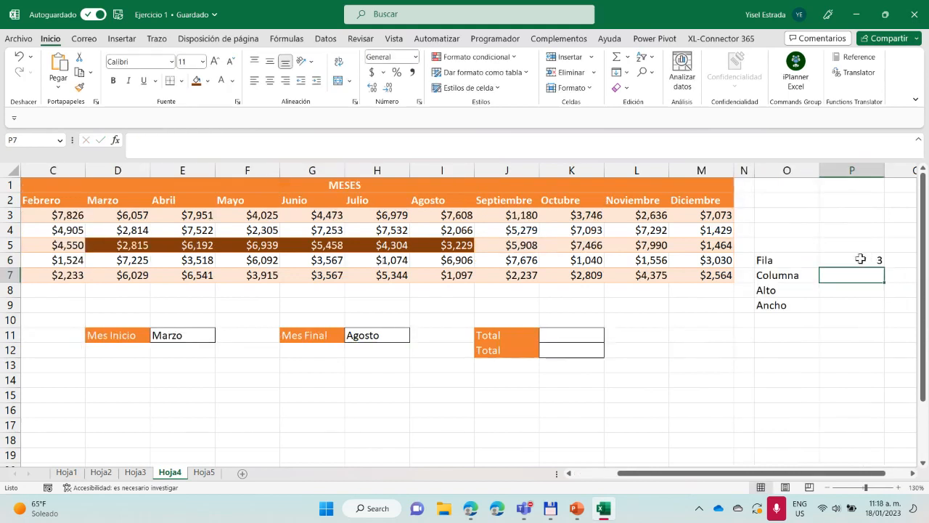
Test the Fila formula by switching the product in B11 to Horno and back to Refrigerador
drag(809, 473, 765, 472)
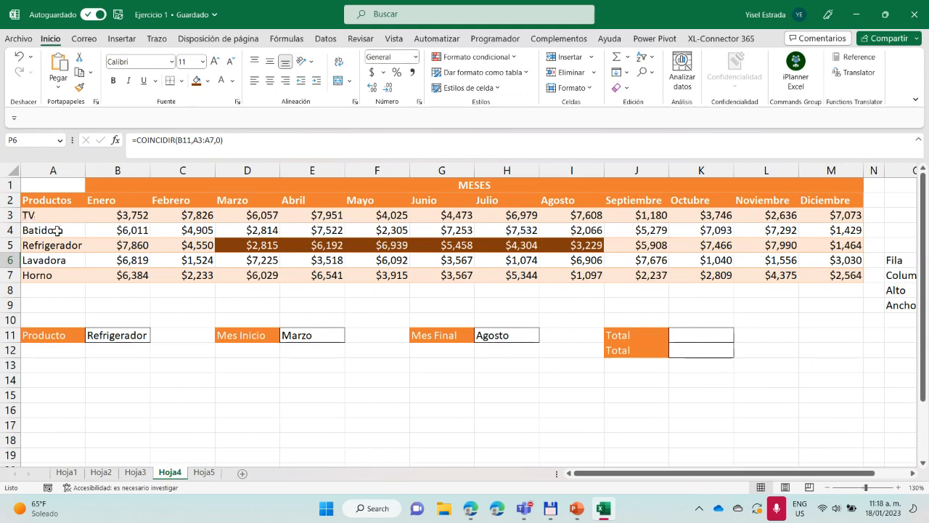
click(145, 338)
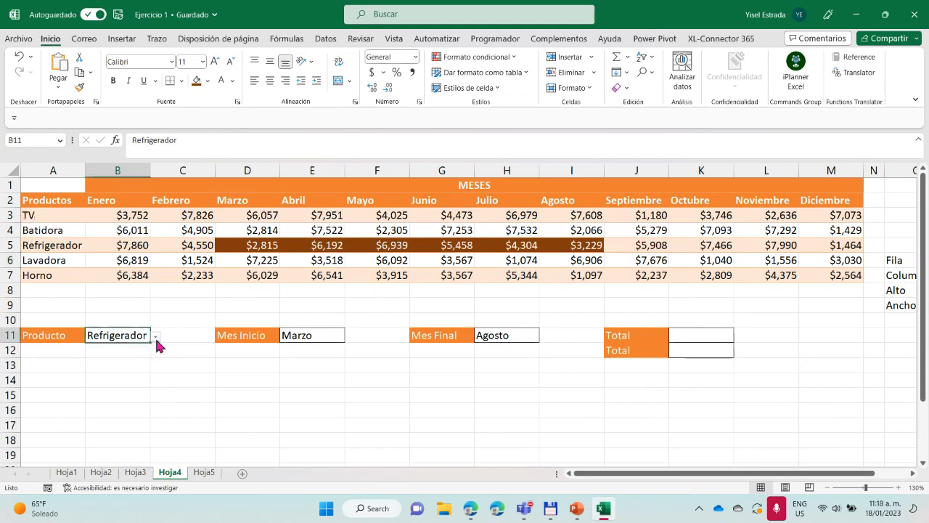
click(156, 337)
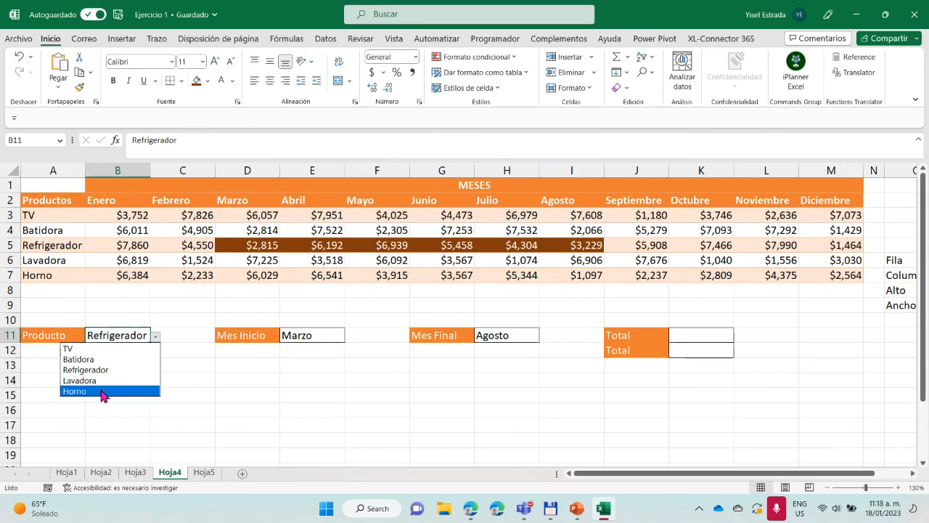
click(102, 391)
drag(790, 474, 746, 476)
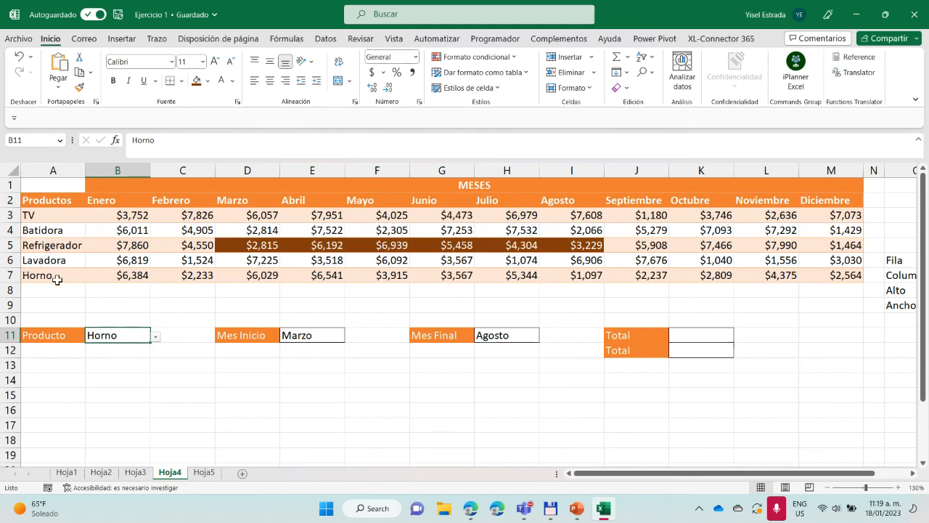
click(156, 337)
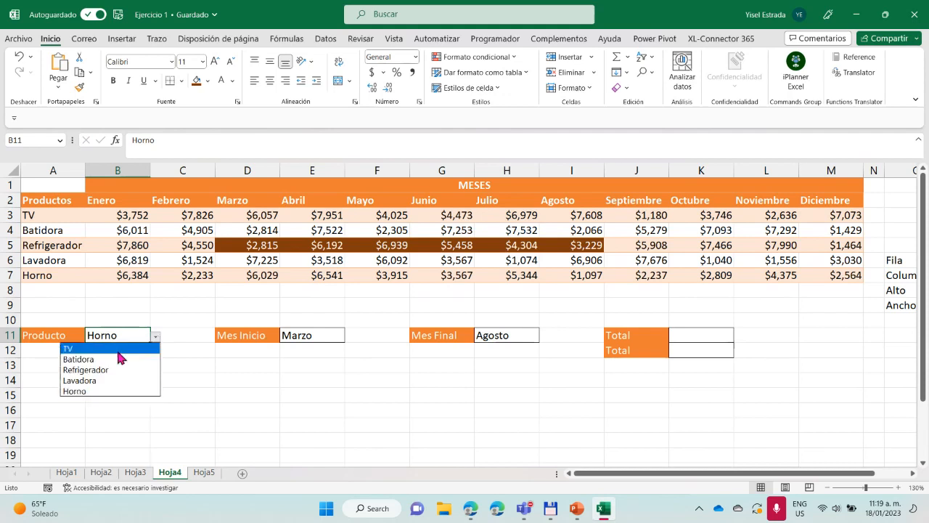
click(112, 369)
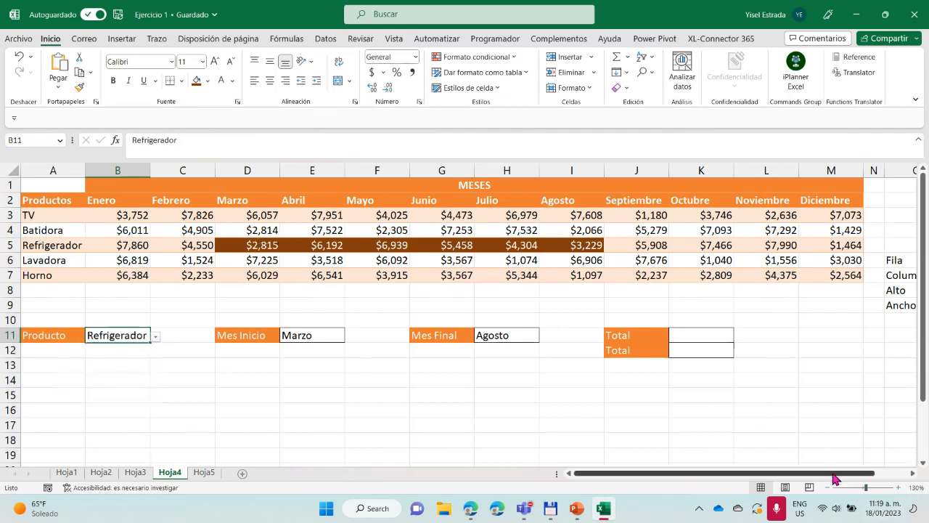
Examine the Refrigerador row, the Marzo column and the start month in E11 against the Fila and Columna helper cells
click(8, 244)
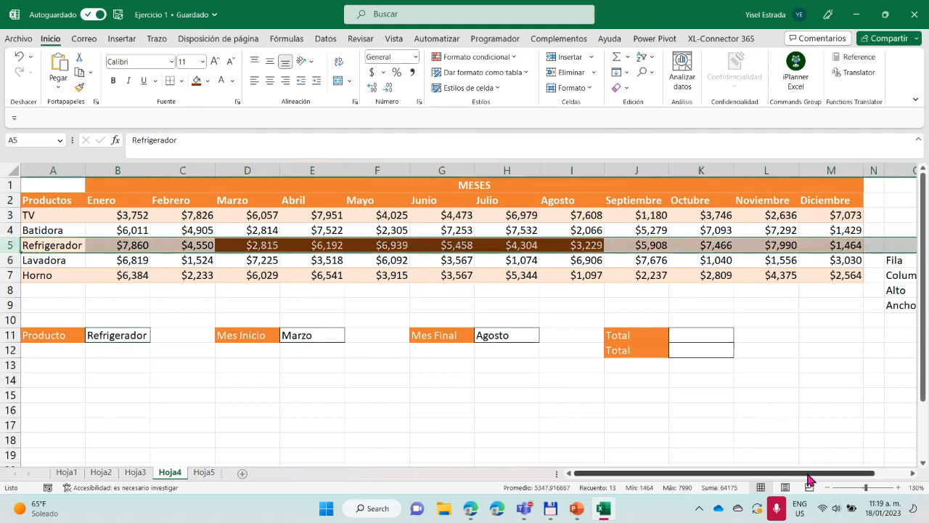
scroll(908, 265, right, 2)
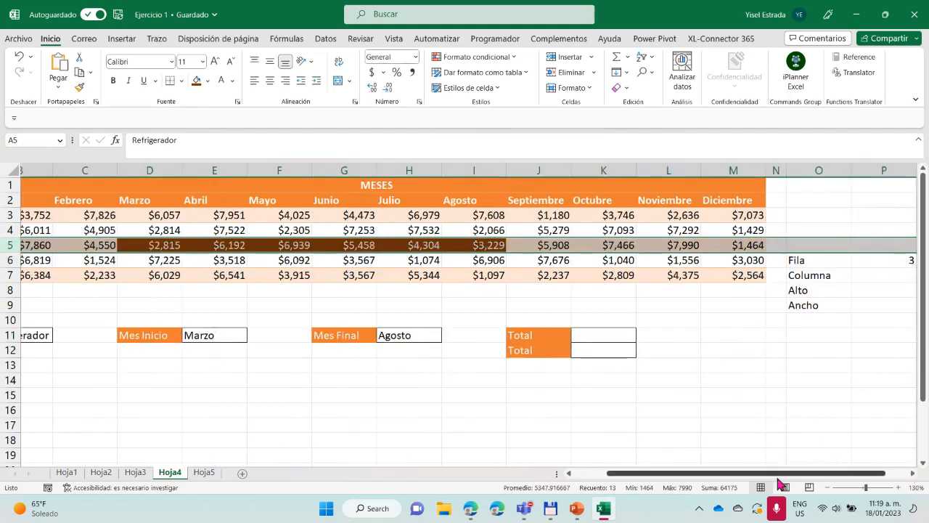
drag(777, 476, 742, 475)
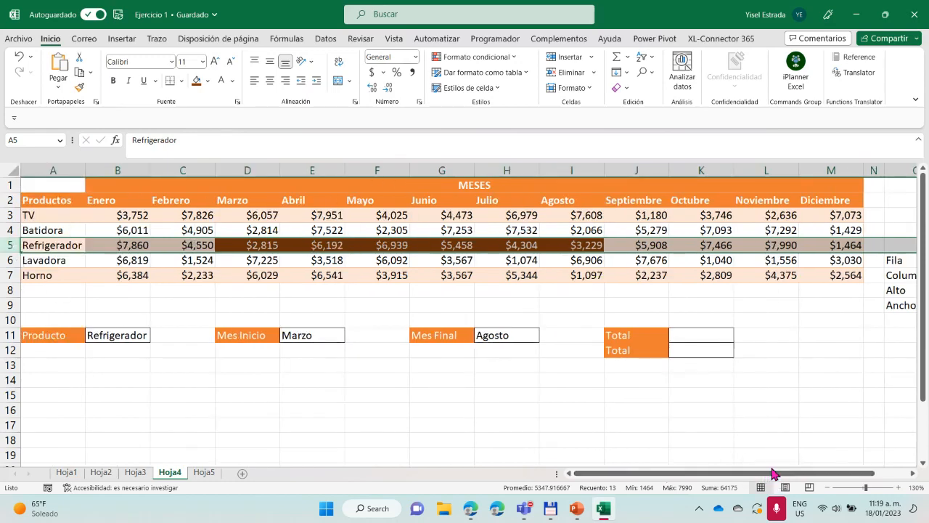
drag(767, 477, 798, 475)
click(888, 276)
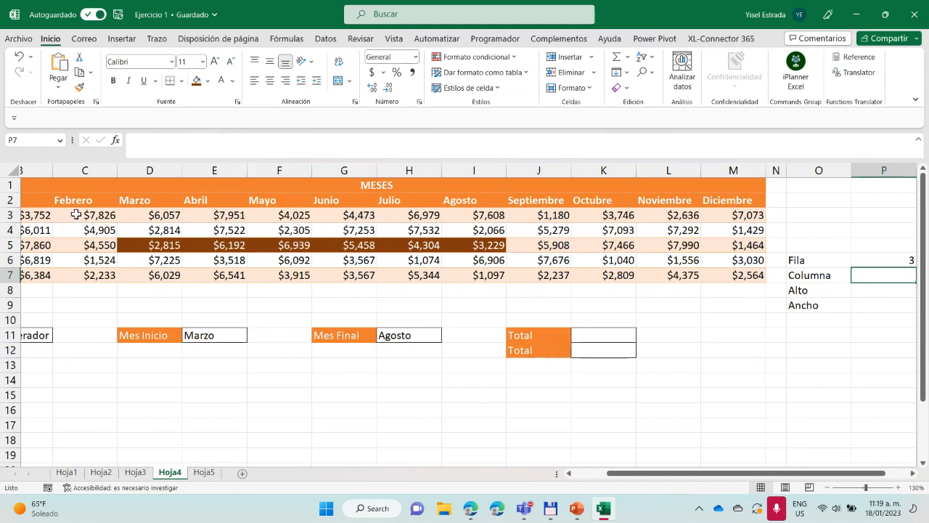
click(145, 169)
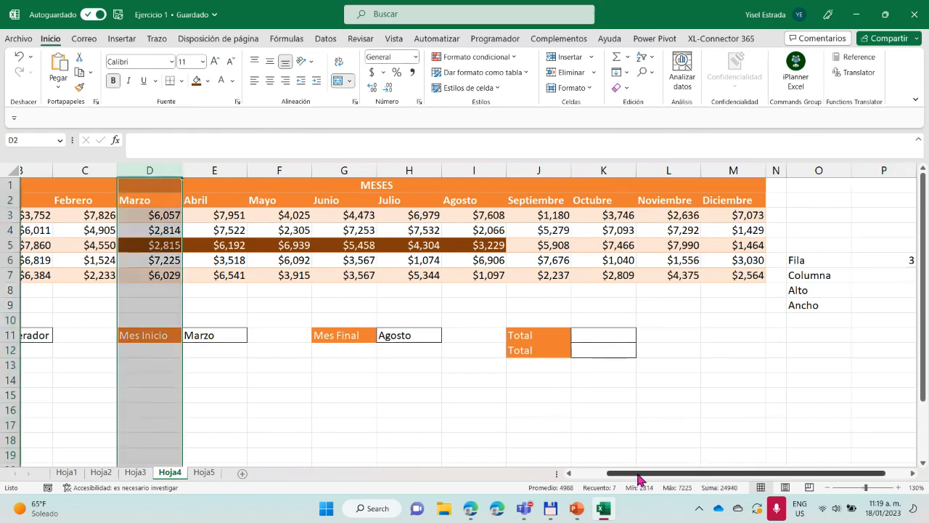
drag(637, 473, 532, 468)
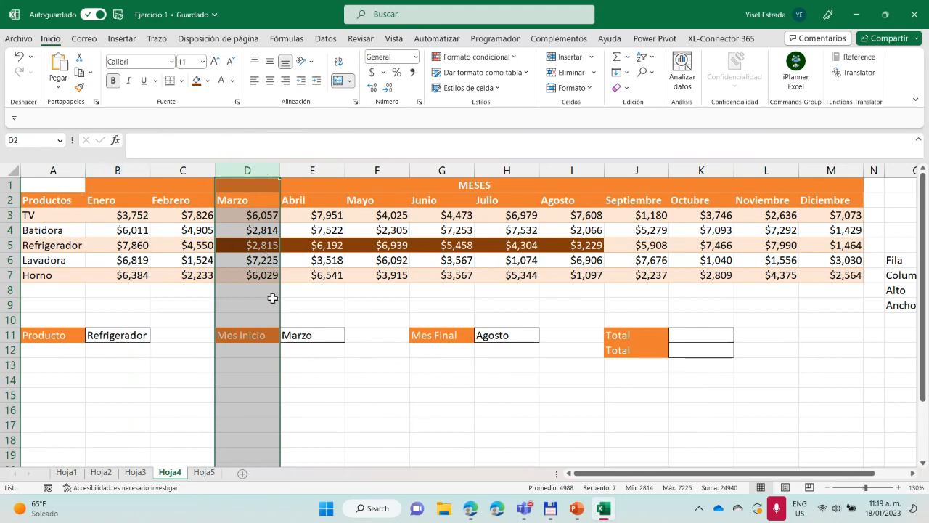
click(299, 335)
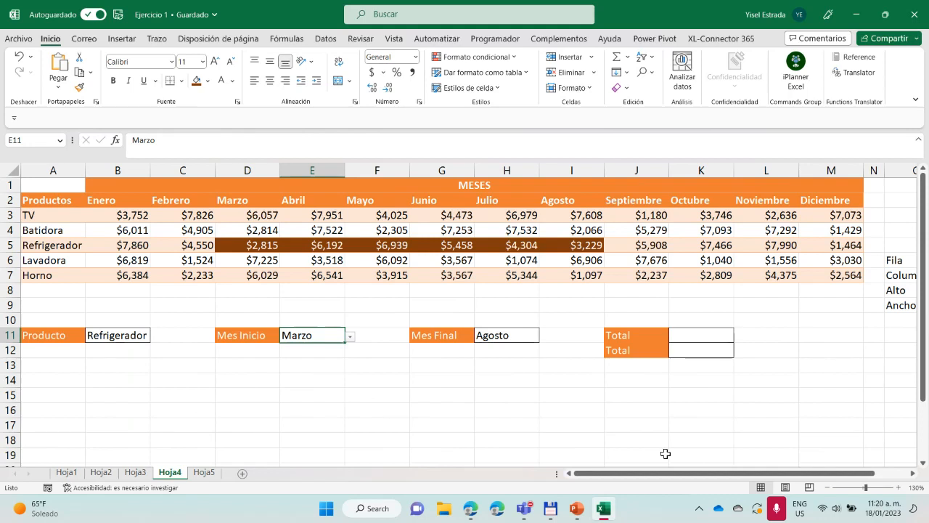
Start a COINCIDIR formula in P7 beside the Columna label, with the start month in E11 as the lookup value
drag(686, 473, 719, 474)
click(886, 277)
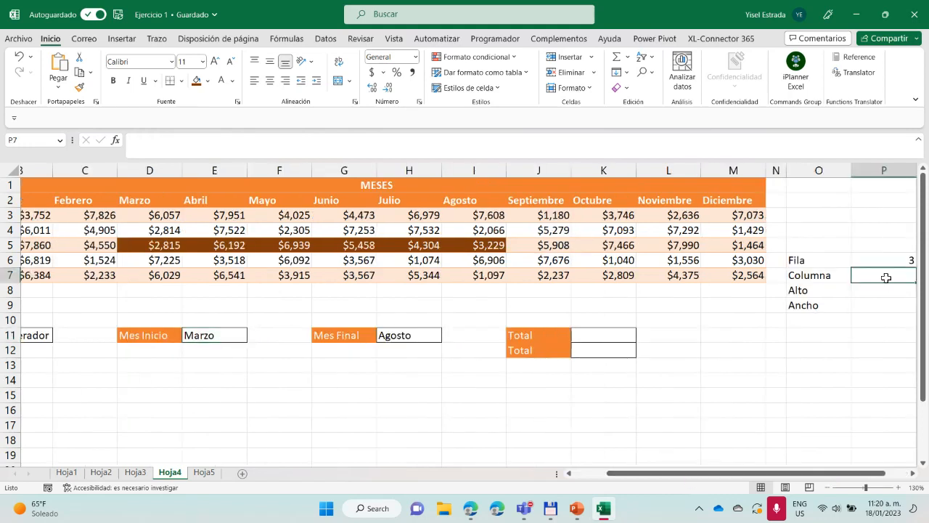
double_click(886, 278)
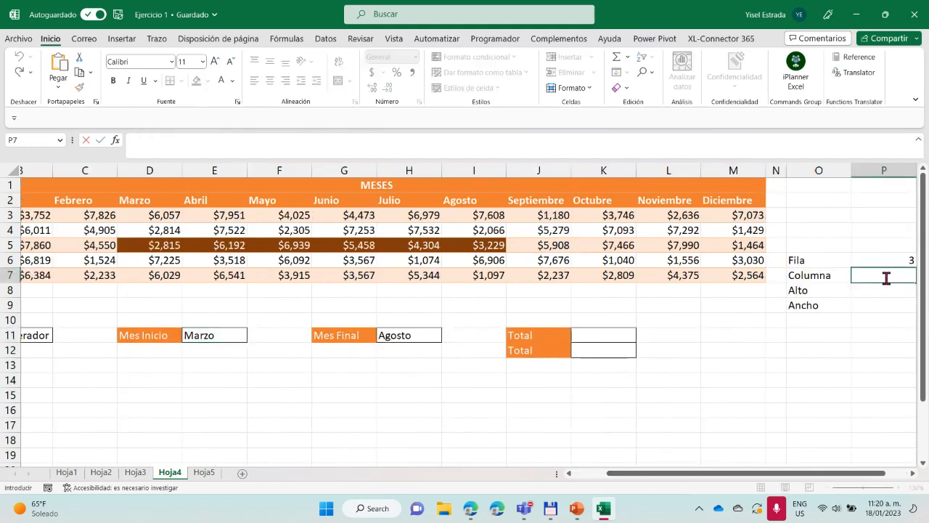
text(=coin)
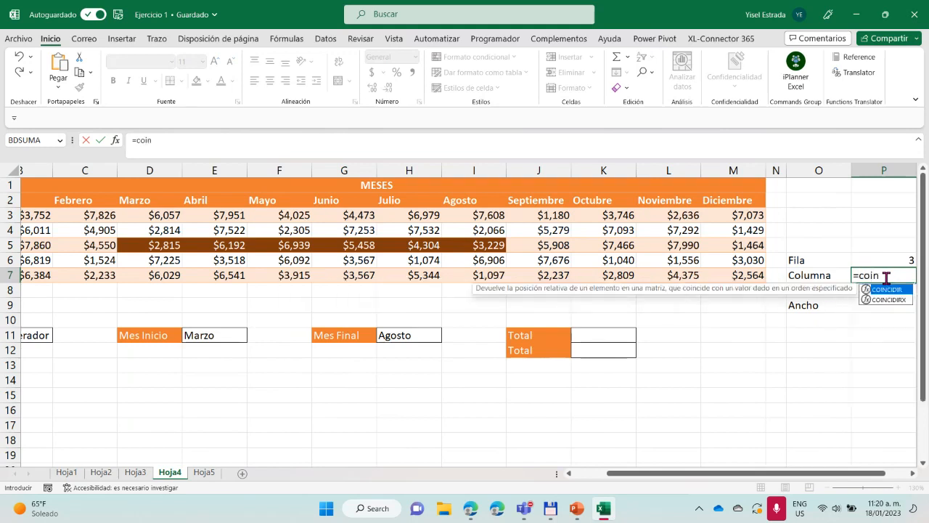
double_click(890, 289)
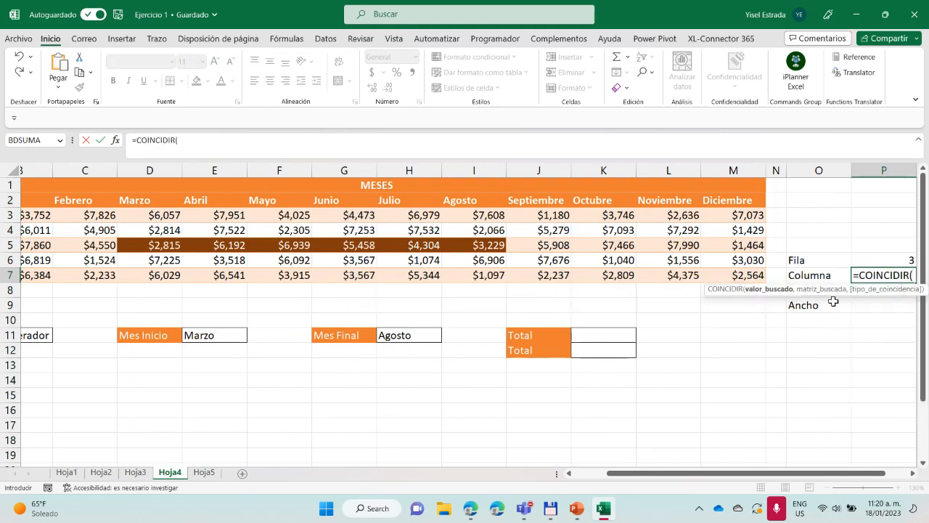
drag(645, 473, 612, 473)
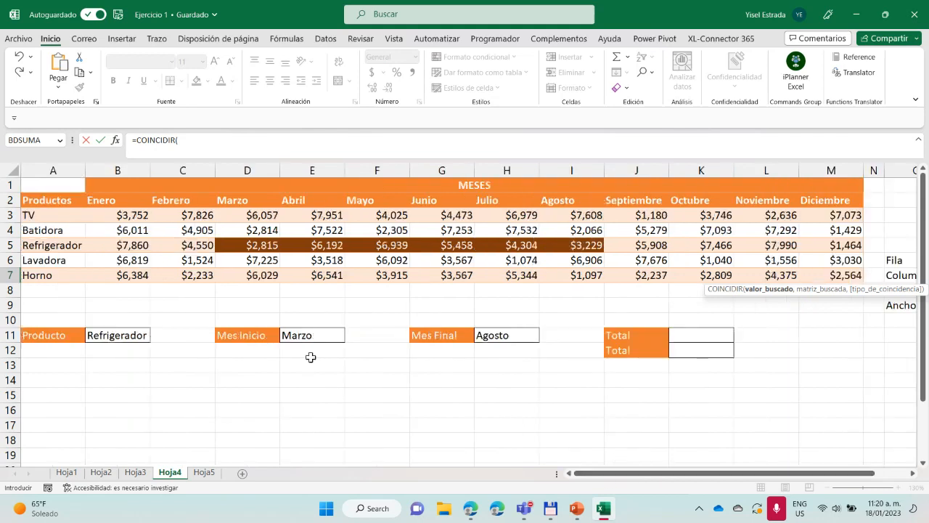
click(302, 335)
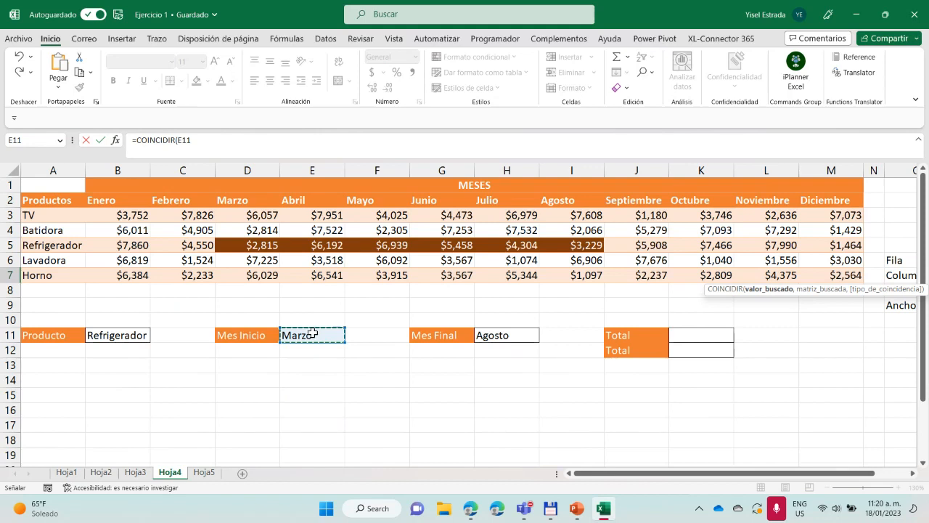
drag(766, 476, 835, 478)
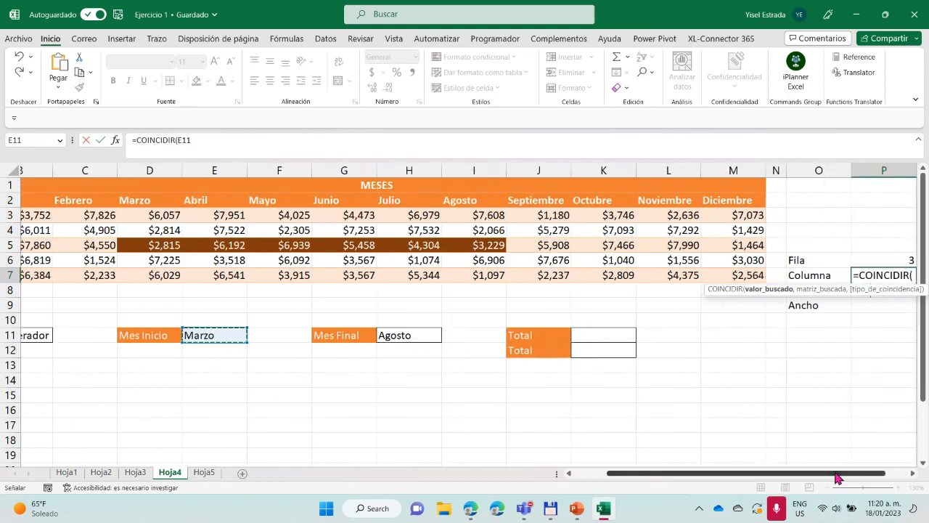
click(214, 145)
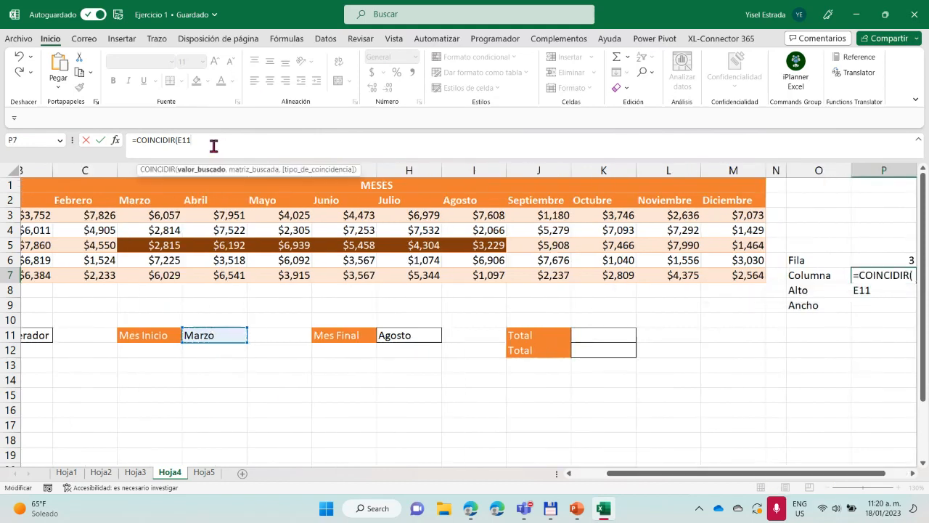
text(,)
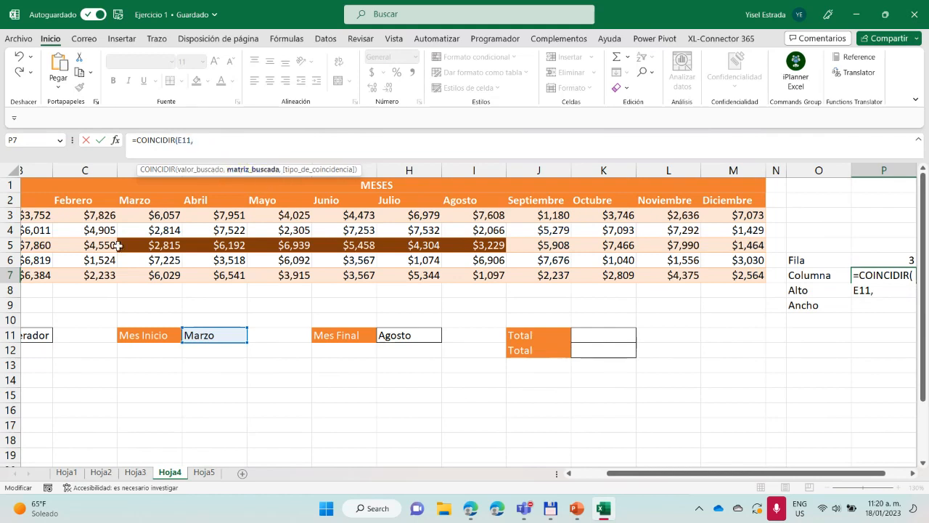
Complete the Columna formula with month headers B2:M2 as the lookup range and 0 for an exact match
drag(630, 478, 597, 478)
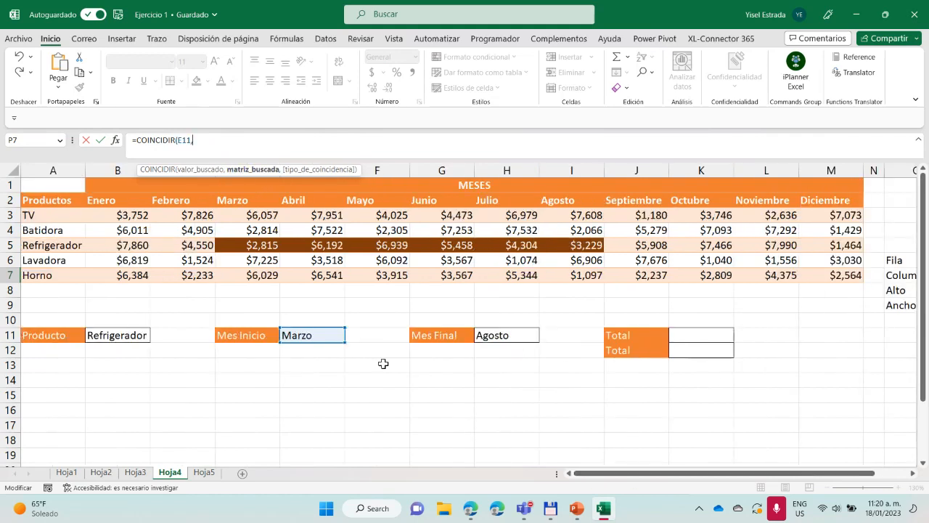
drag(95, 200, 808, 196)
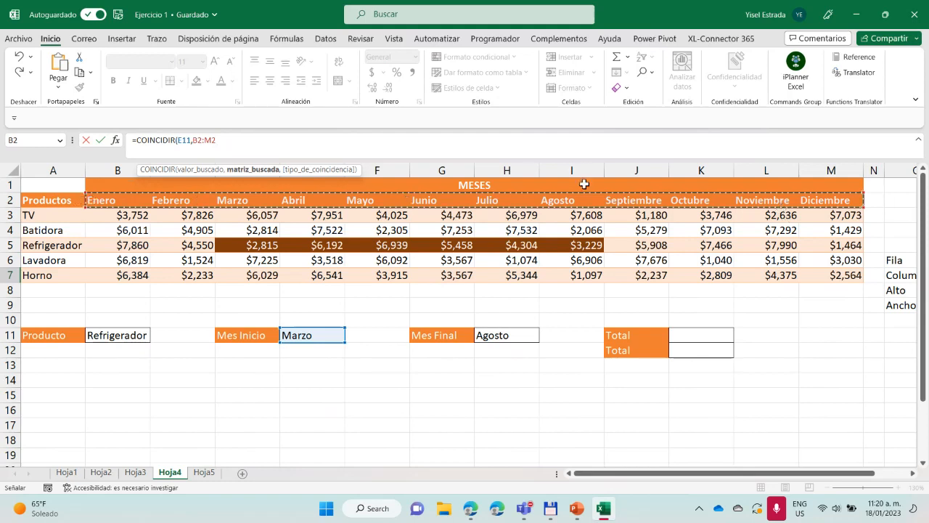
text(,0)
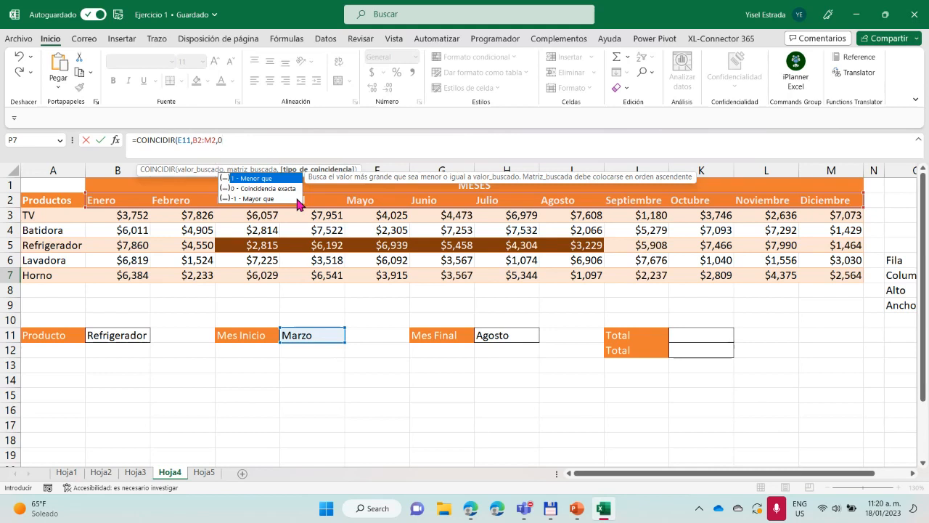
text())
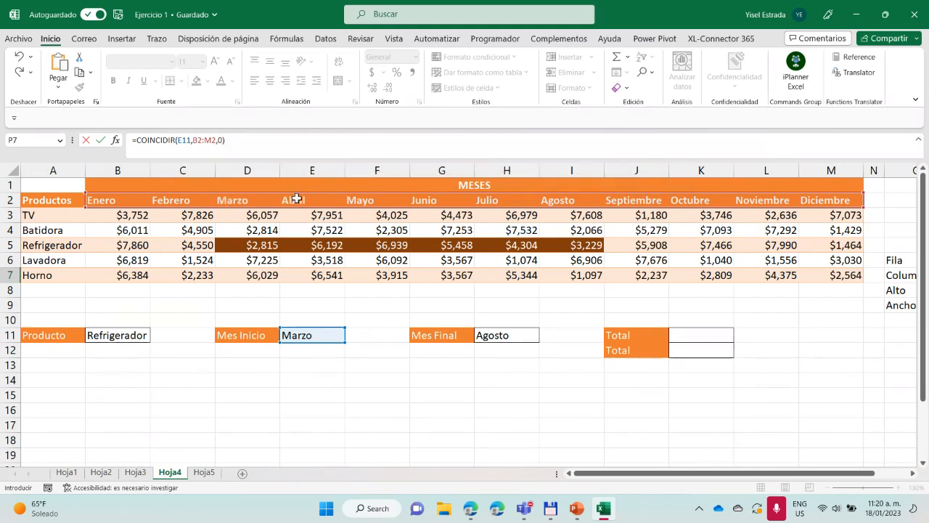
key(Return)
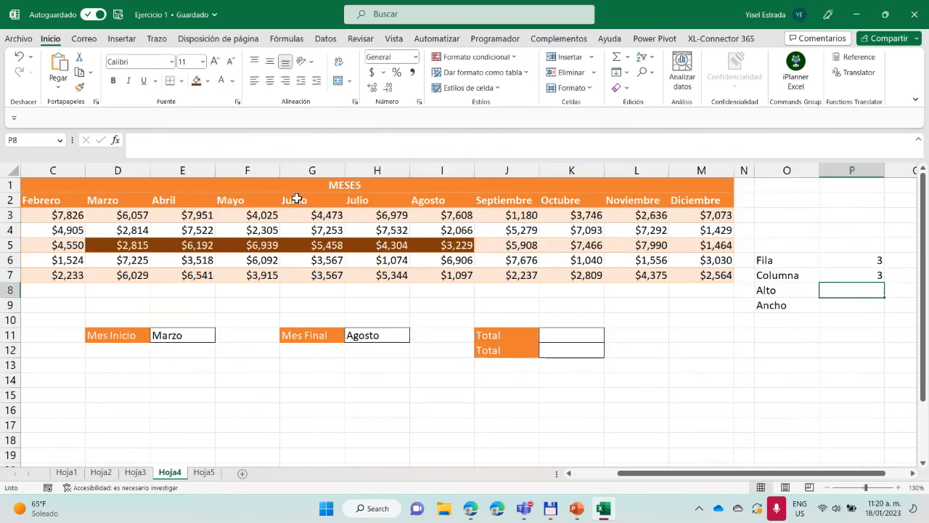
Test the Columna formula by switching the start month in E11 to Septiembre and back to Marzo
click(864, 276)
drag(733, 475, 643, 477)
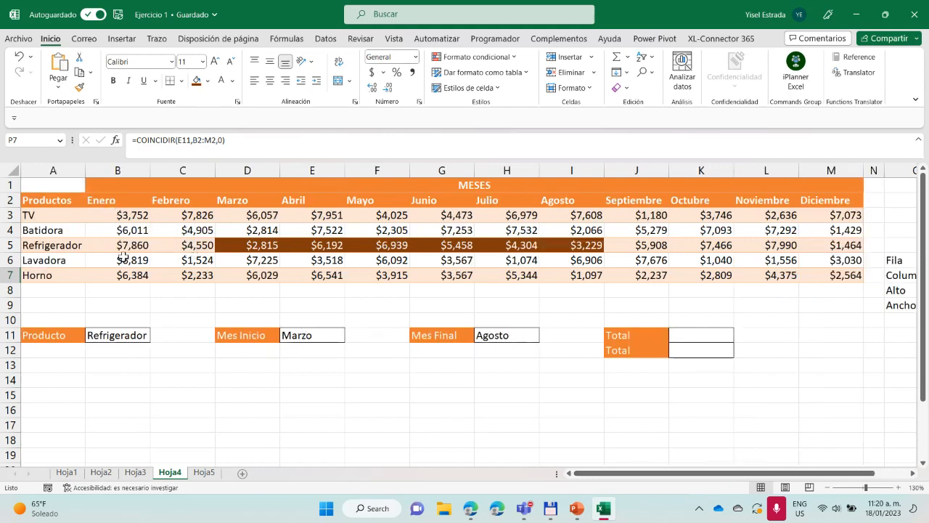
click(331, 336)
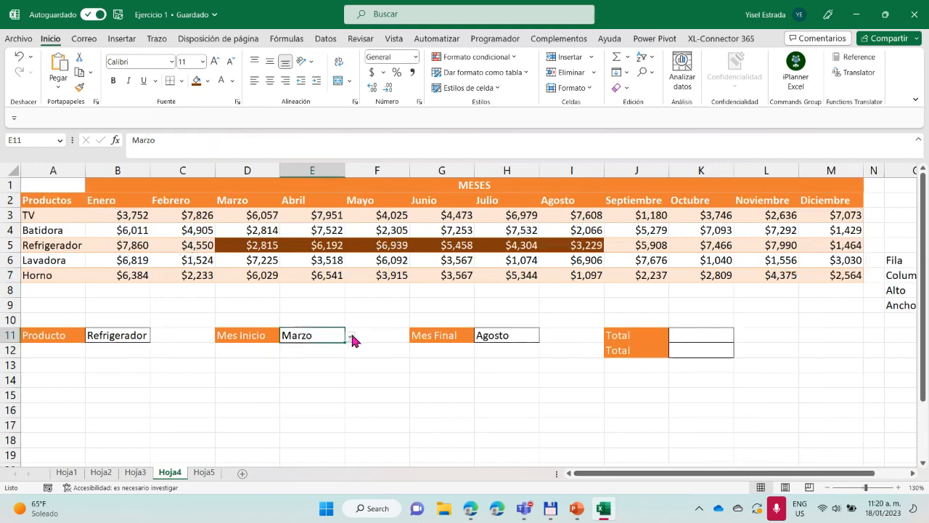
click(350, 337)
click(301, 411)
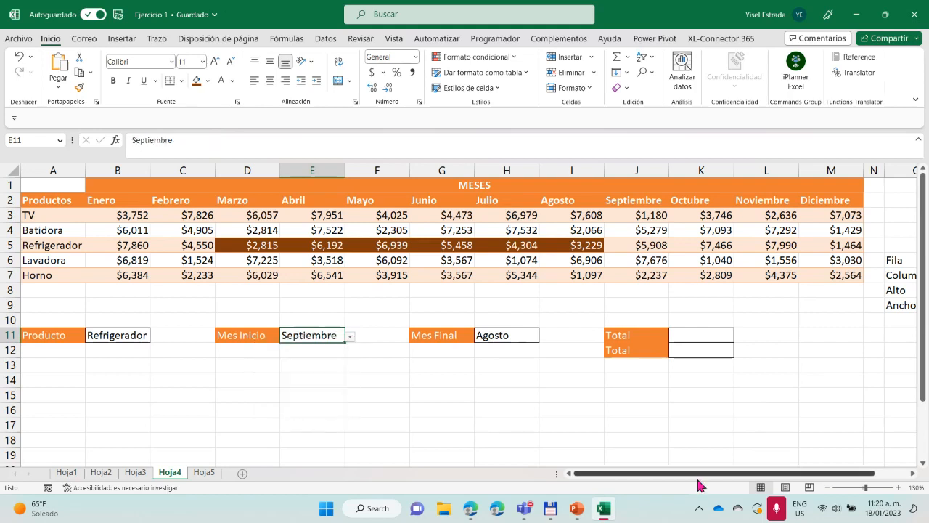
scroll(864, 473, right, 2)
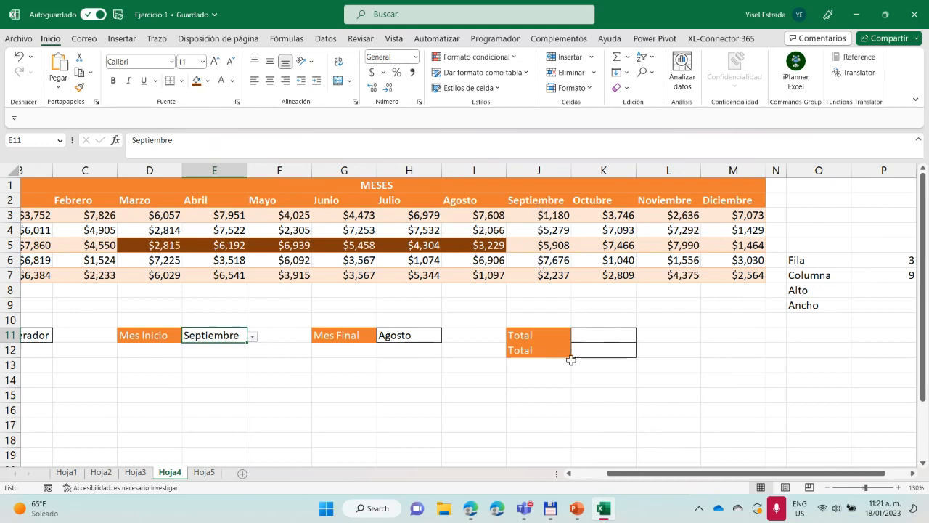
drag(626, 476, 566, 475)
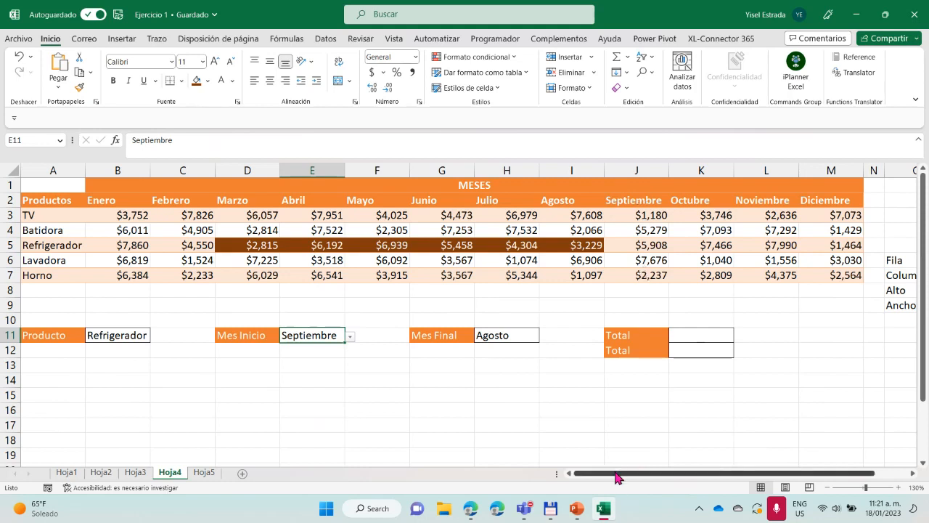
click(350, 337)
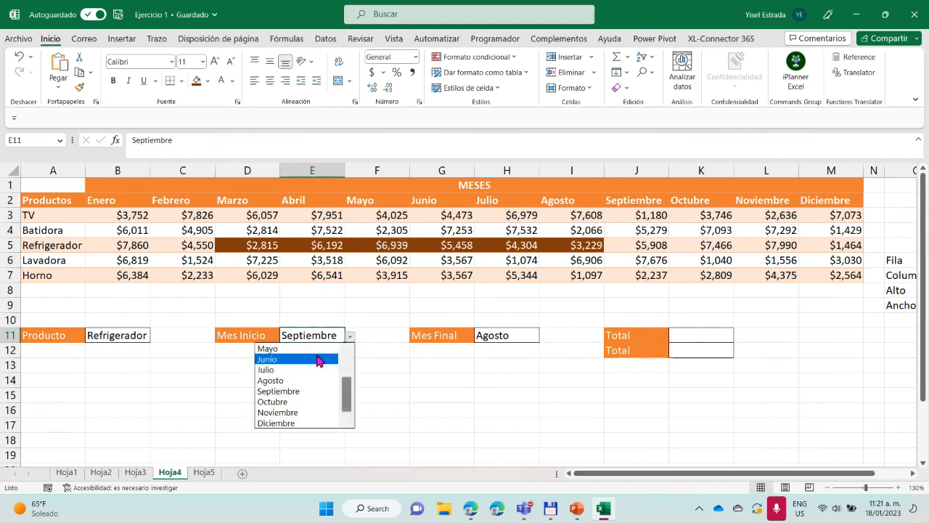
drag(349, 390, 349, 379)
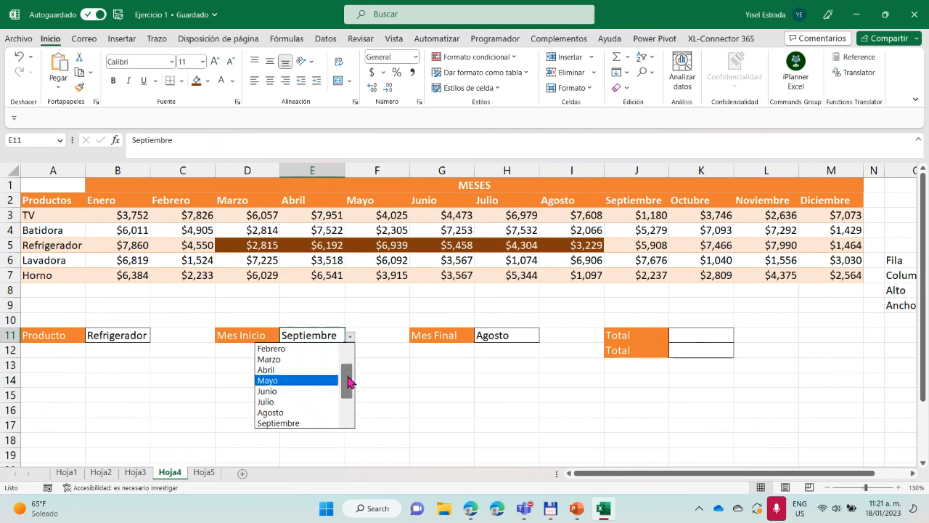
click(284, 364)
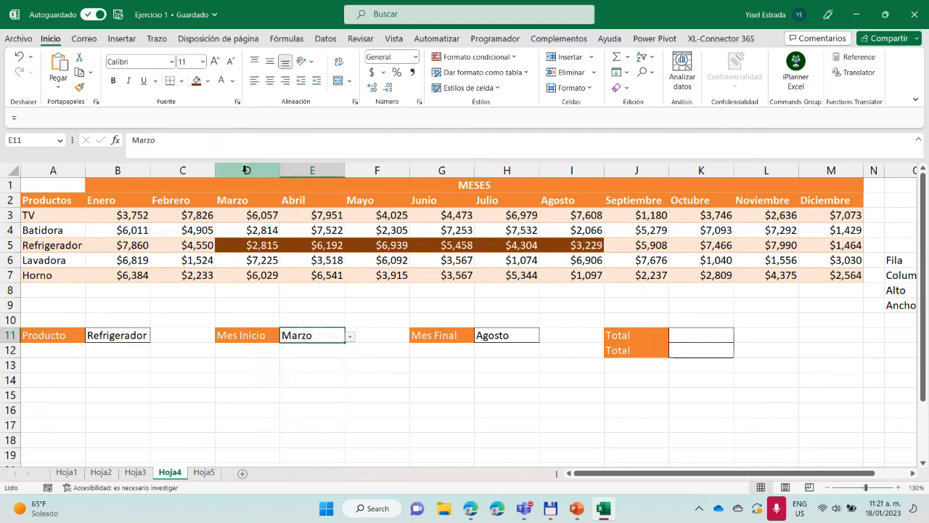
Examine where the Refrigerador row and the Marzo column intersect against the Fila and Columna helper values
click(6, 245)
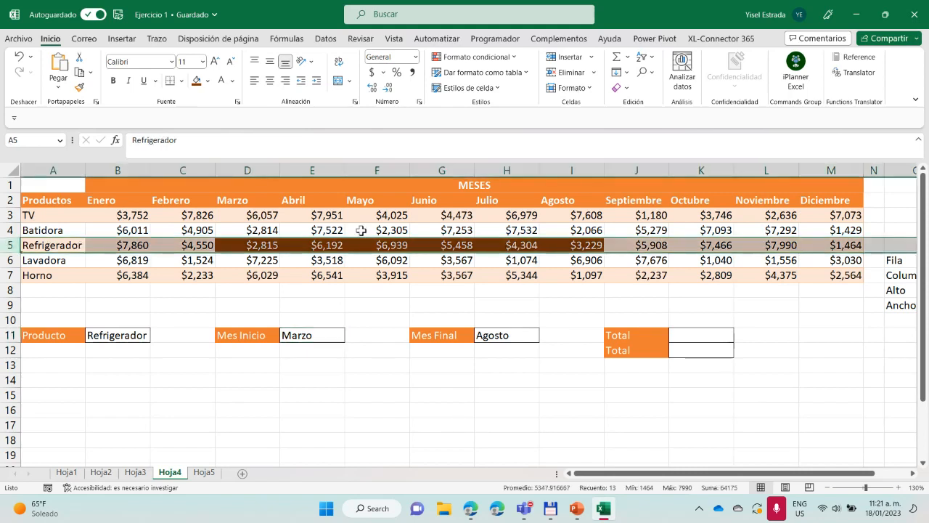
ctrl+click(261, 169)
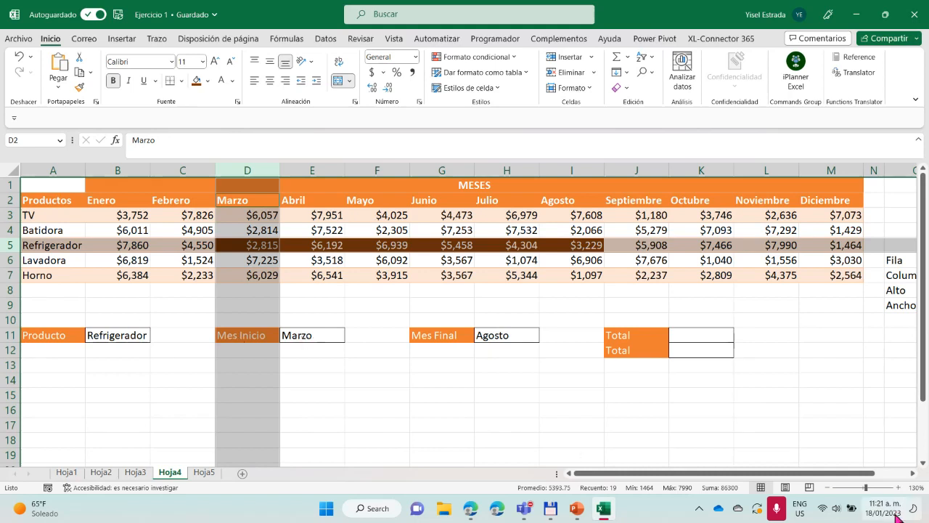
click(877, 437)
drag(848, 474, 881, 475)
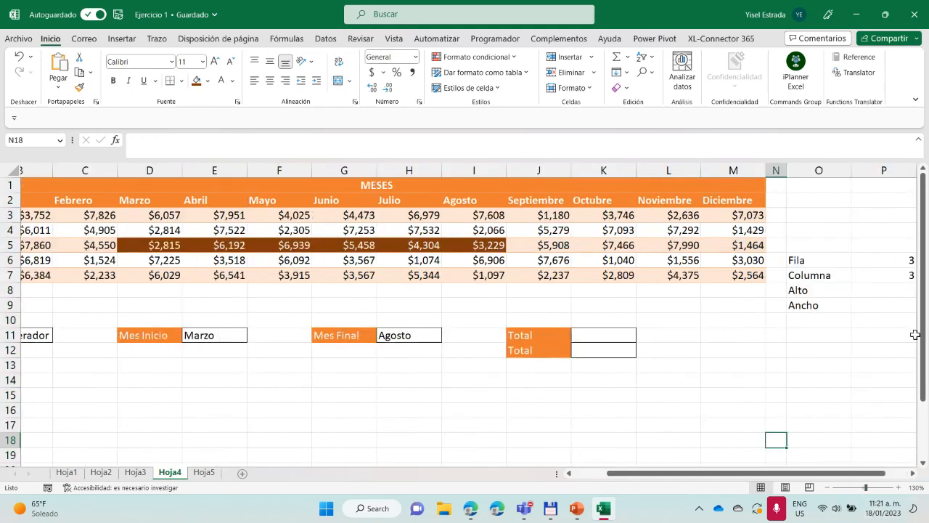
Set the Alto helper value in P8 to 1 for the single product row
click(892, 292)
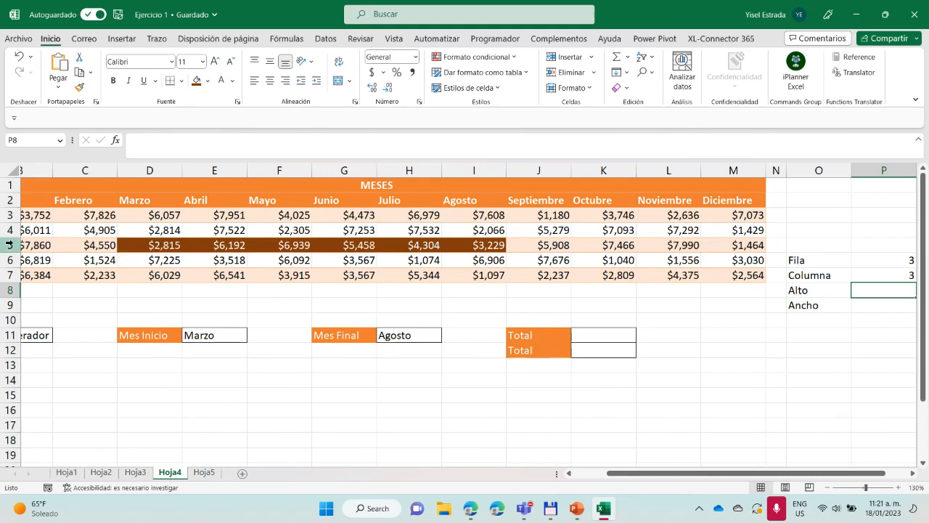
drag(654, 477, 620, 478)
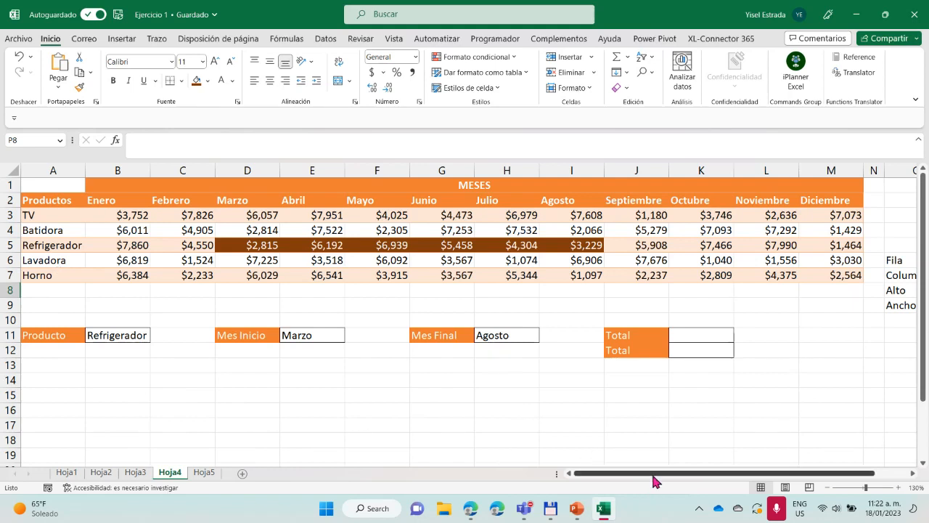
drag(652, 481, 614, 479)
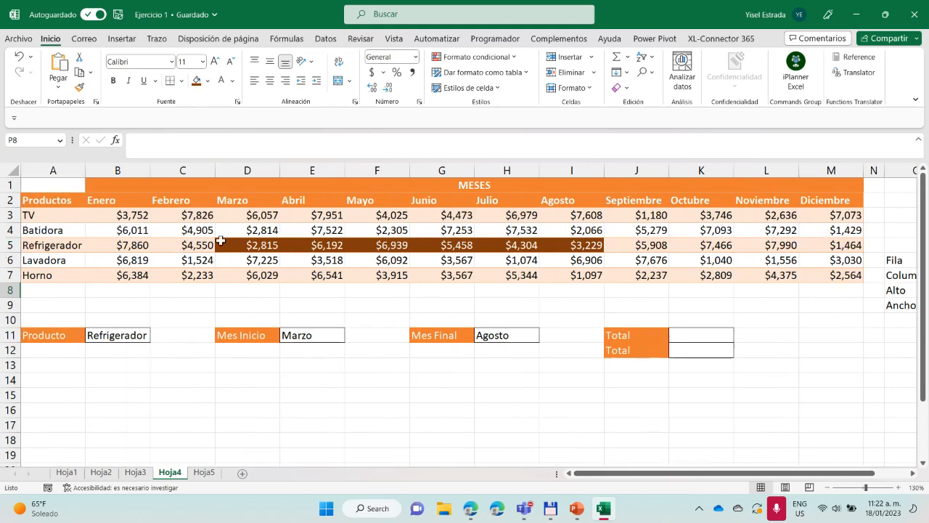
drag(689, 479, 876, 466)
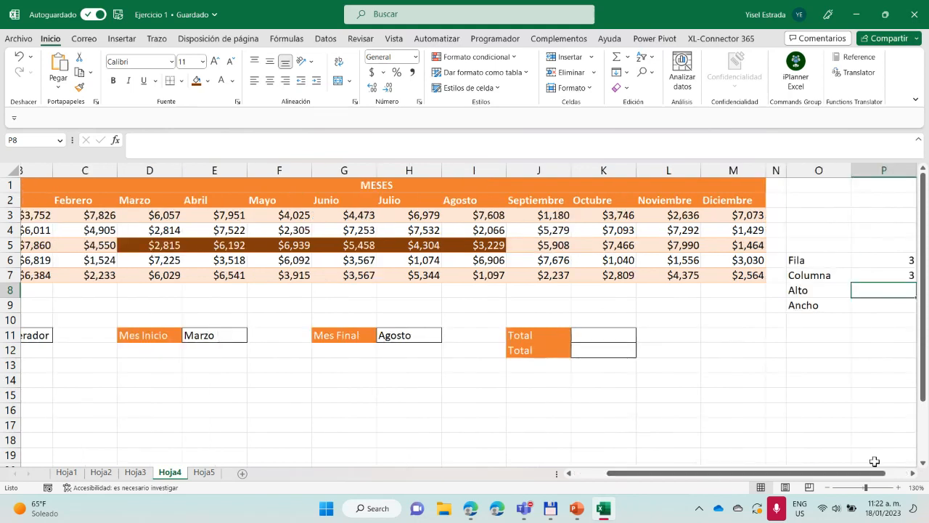
text(1)
key(Return)
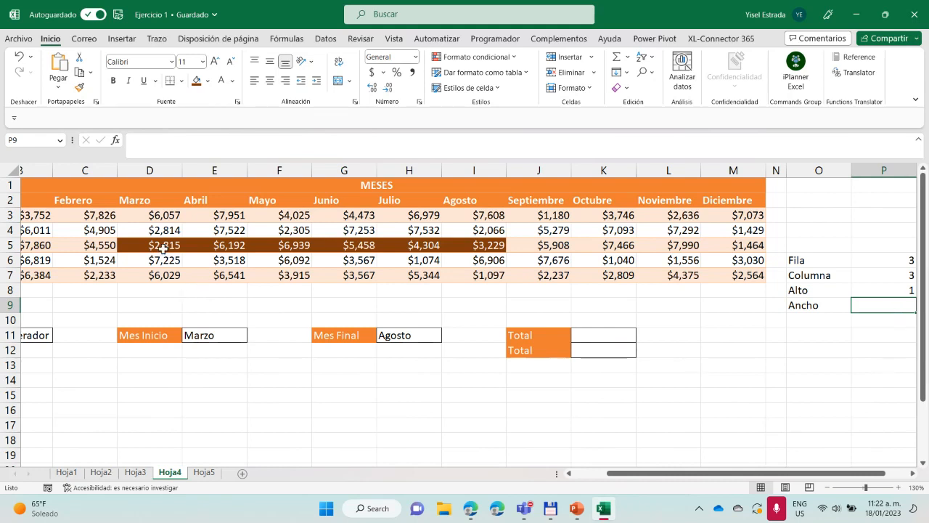
Start the Ancho formula in P9 with COINCIDIR, using the end month in H11 as the lookup value
drag(163, 248, 462, 248)
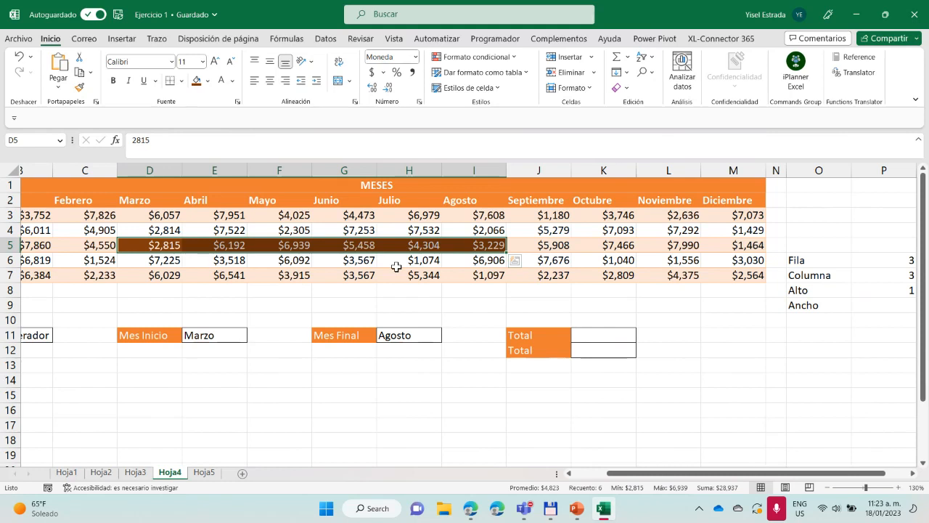
click(484, 166)
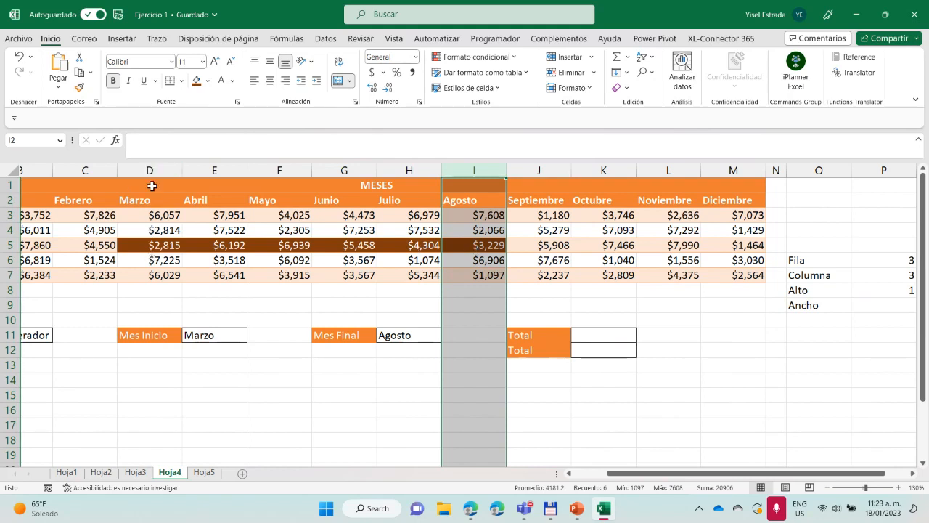
click(884, 306)
drag(807, 473, 851, 473)
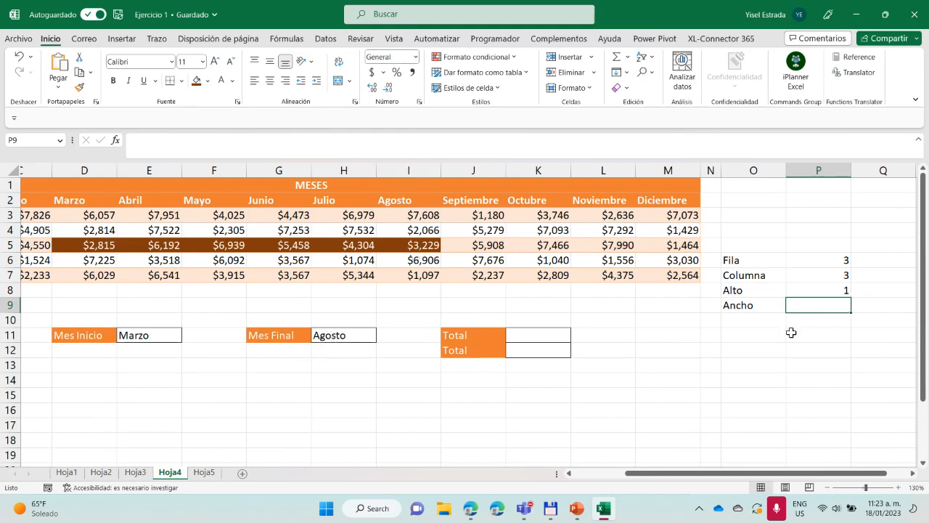
text(=)
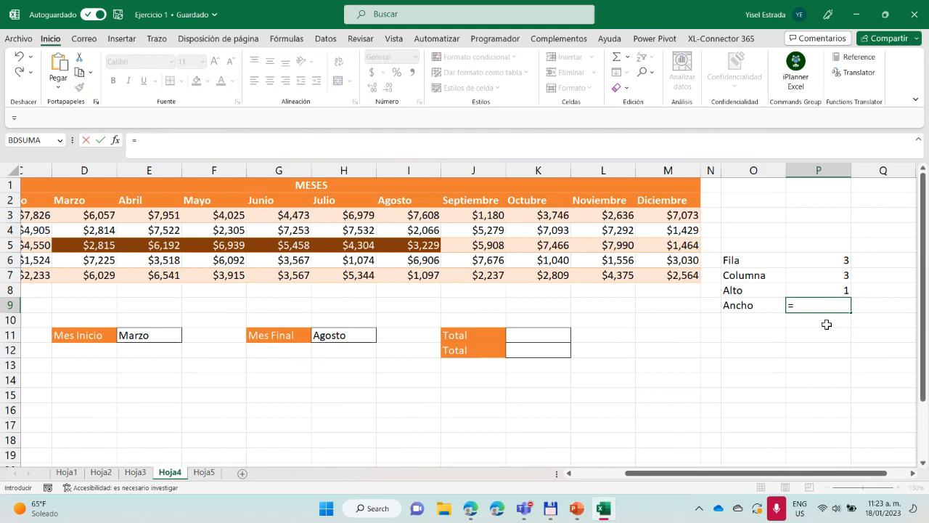
text(coi)
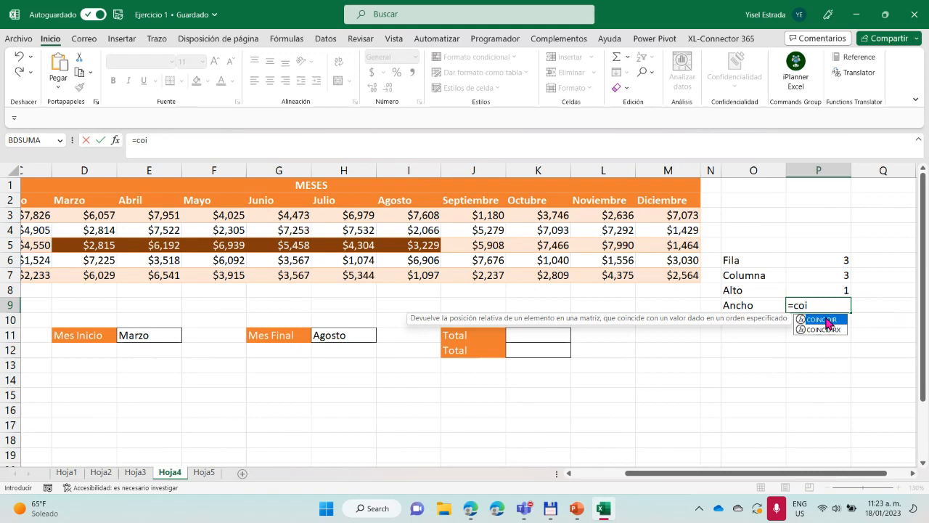
double_click(824, 321)
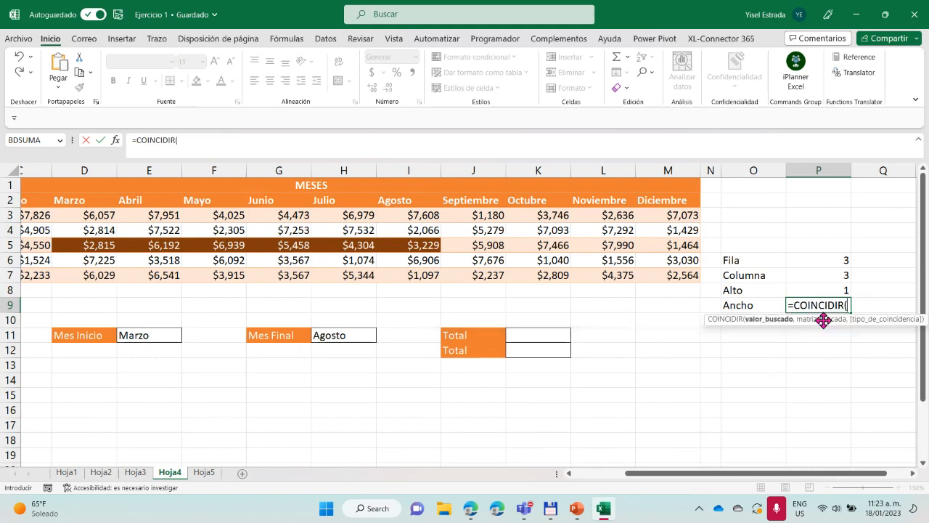
click(348, 336)
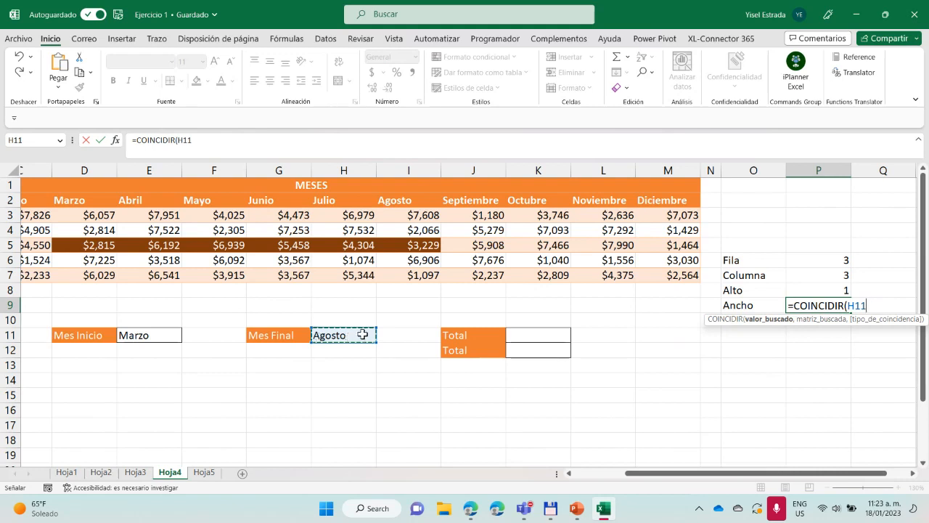
text(,)
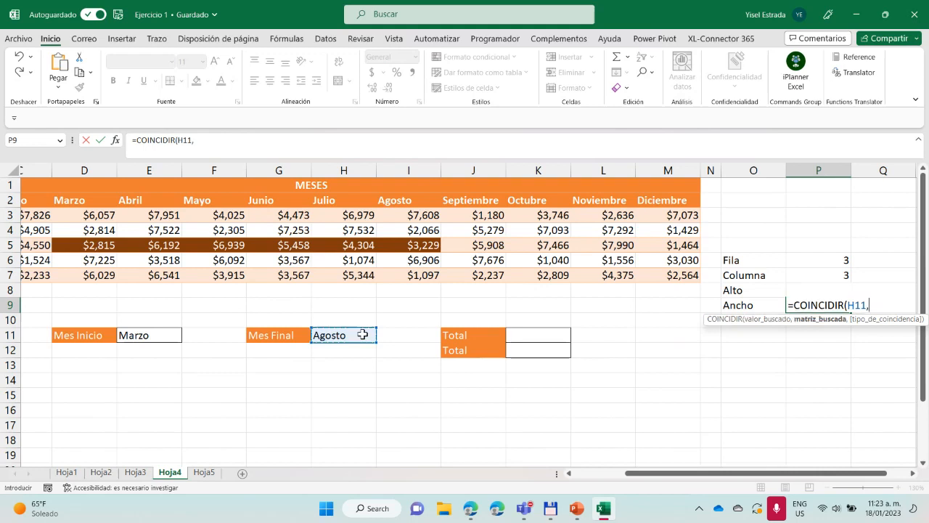
Complete the Ancho formula with month headers B2:M2 as the lookup range and 0 for an exact match
drag(697, 481, 643, 479)
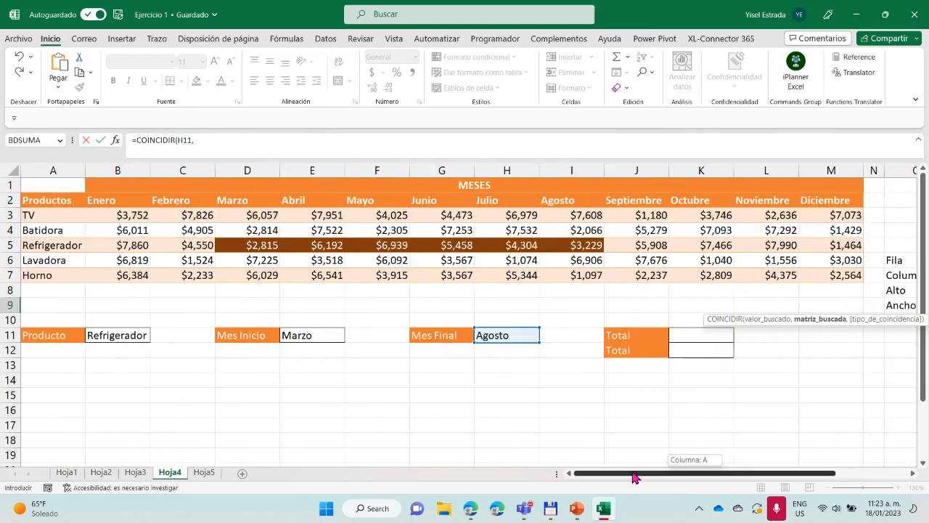
drag(109, 200, 823, 200)
drag(798, 477, 900, 476)
text(,0)
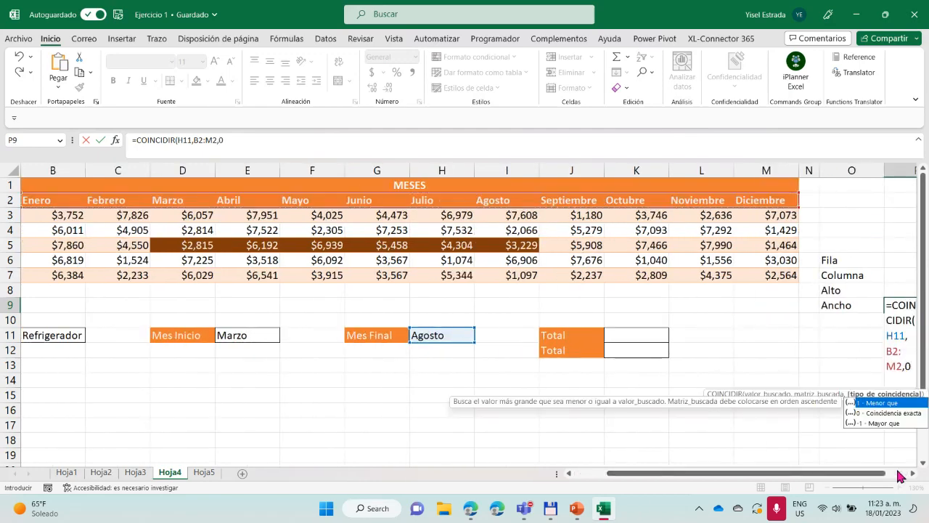
text())
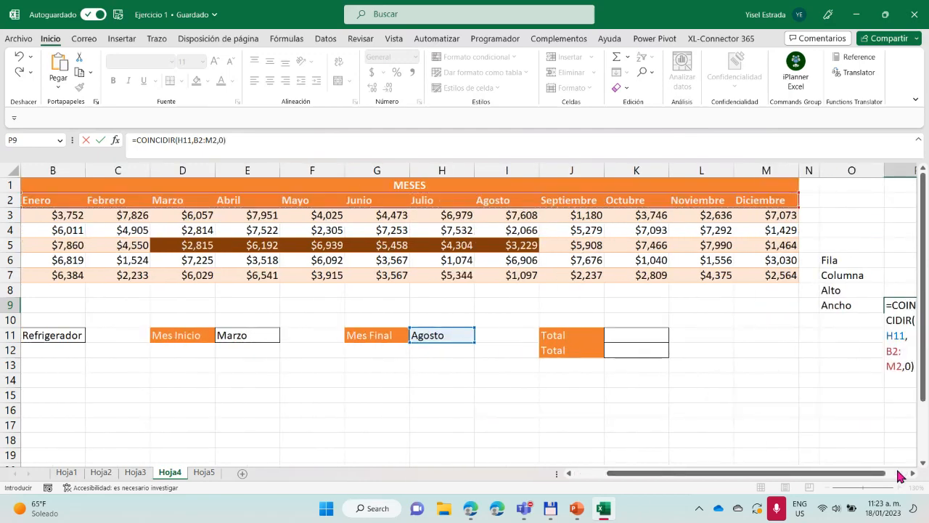
key(Return)
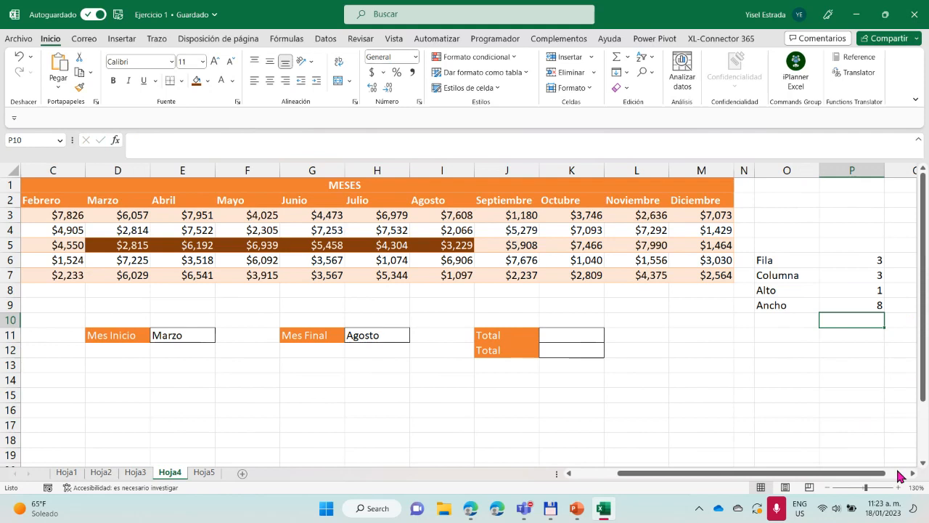
Compare the formulas and results of the Columna and Ancho helper cells
click(877, 305)
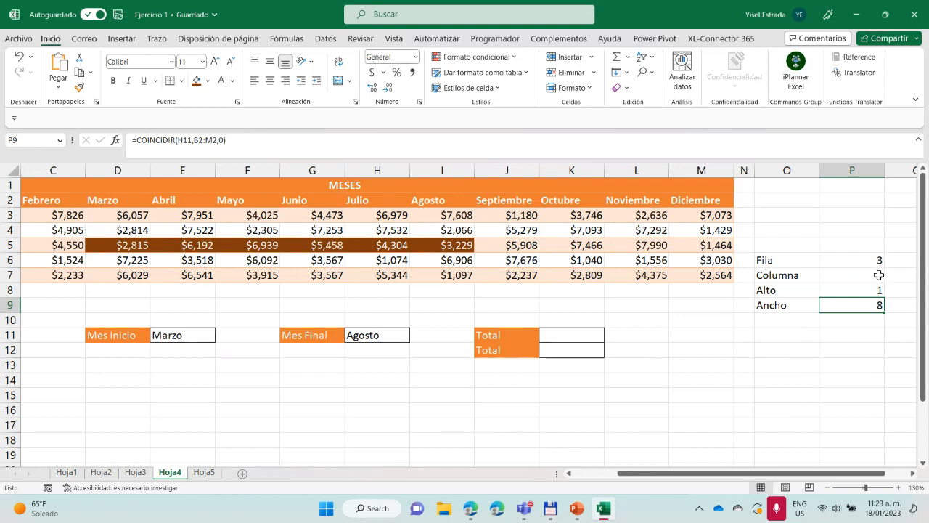
click(879, 275)
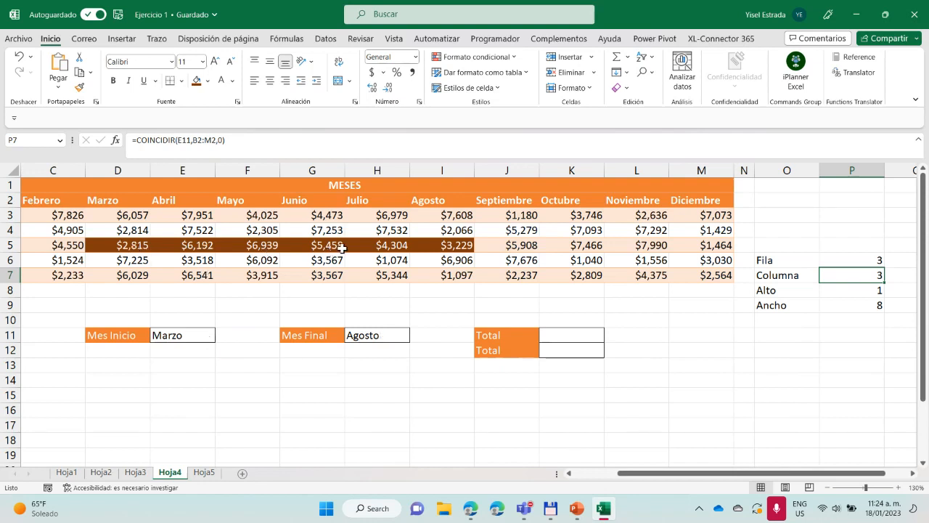
click(871, 306)
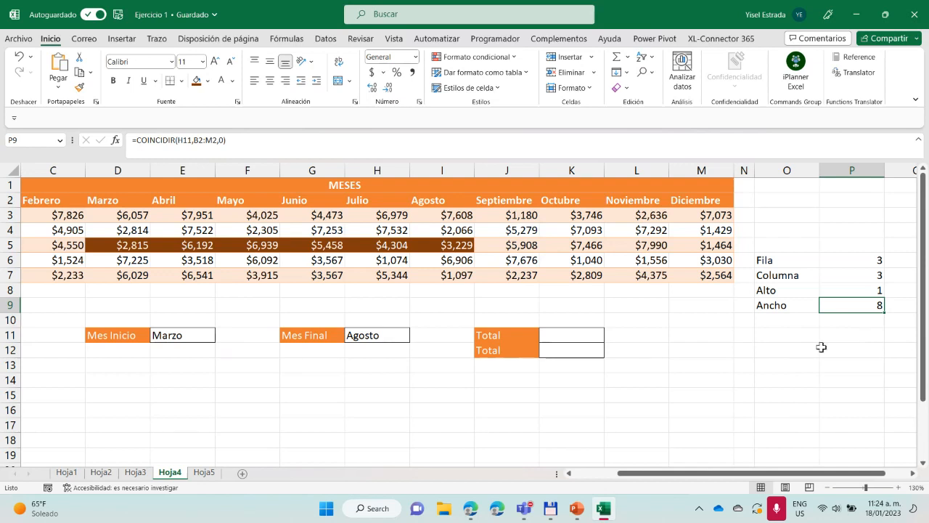
Start a DESREF formula in the first Total cell, K11, with the Productos header A2 as the reference
click(573, 337)
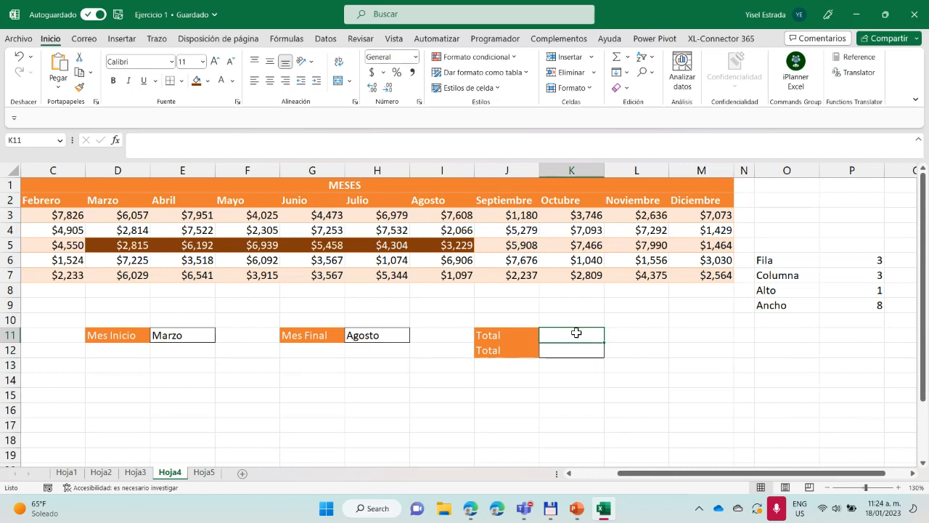
text(=)
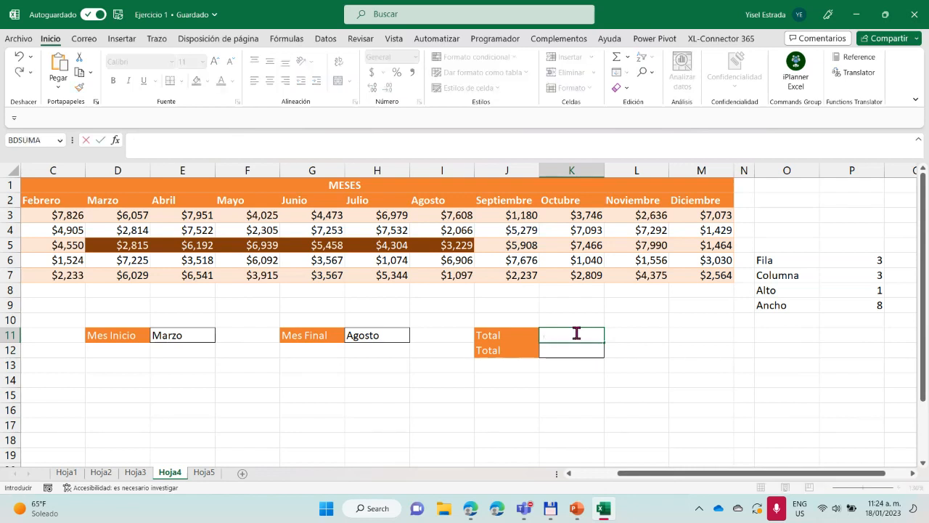
text(des)
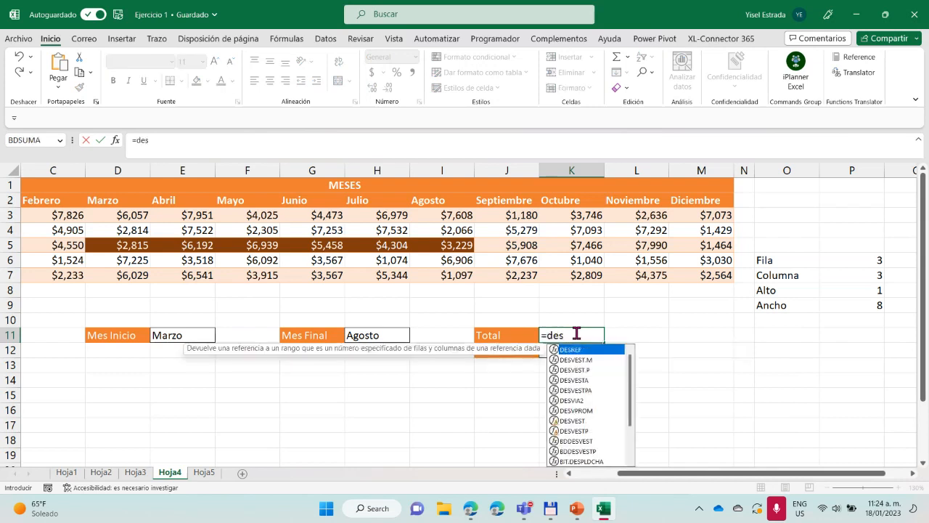
text(r)
double_click(577, 351)
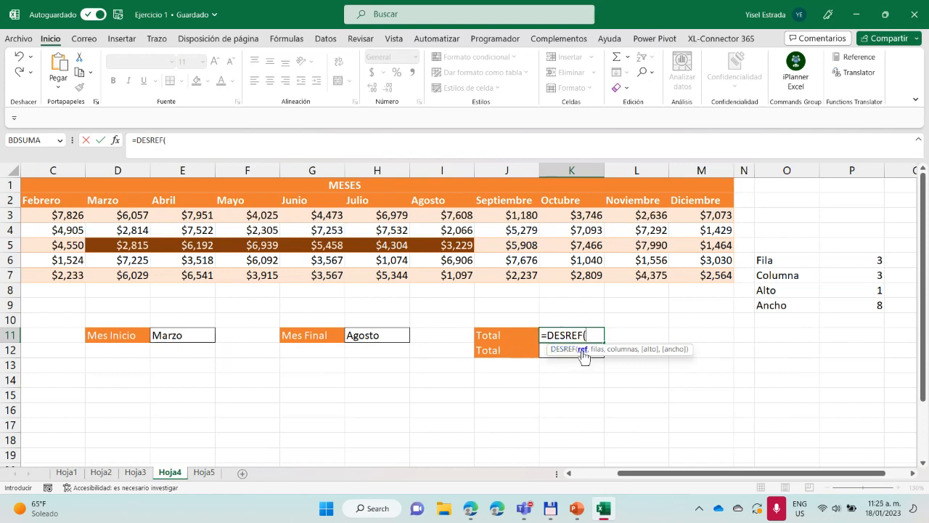
drag(642, 473, 598, 474)
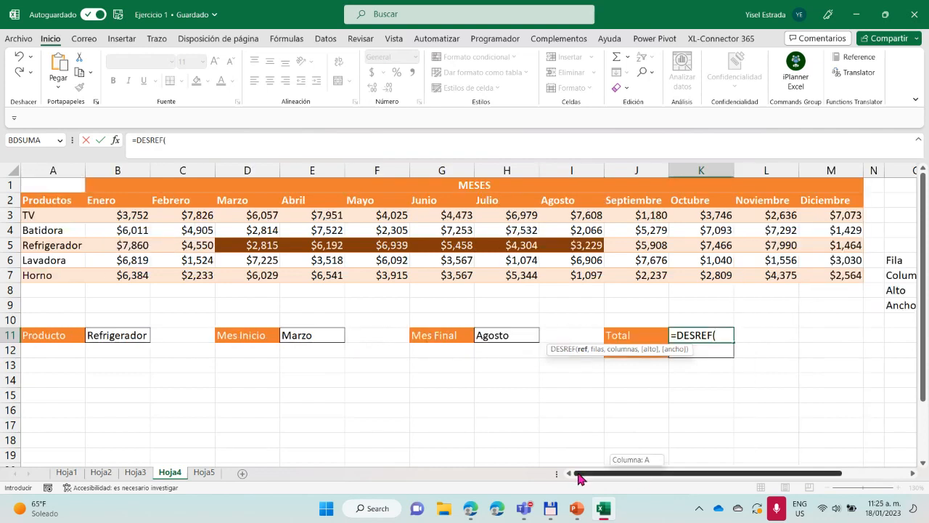
click(61, 201)
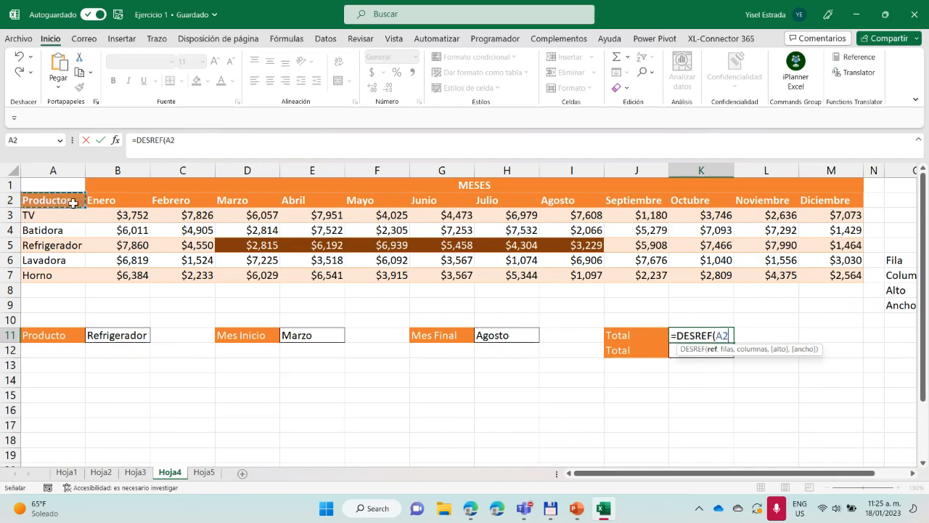
text(,)
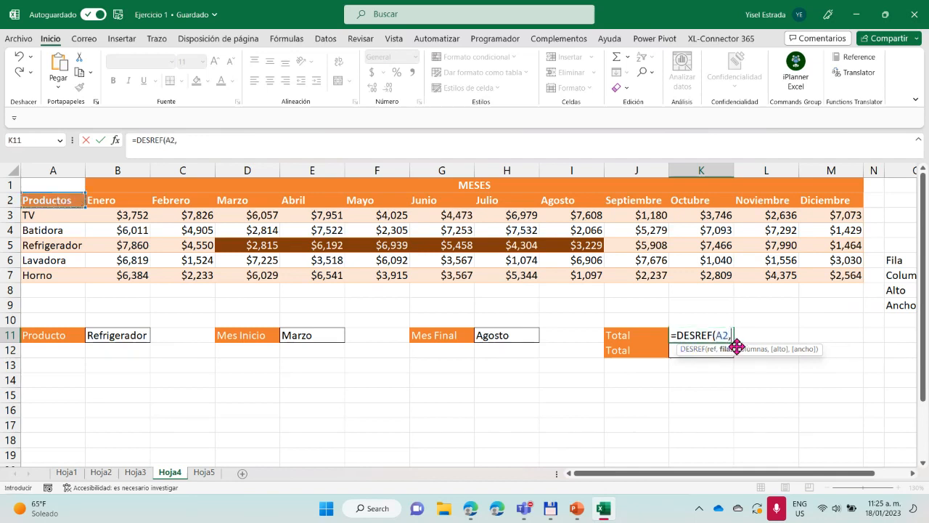
Add COINCIDIR(B11,A3:A7,0) as the rows argument of the DESREF formula, matching the selected product exactly
drag(676, 476, 730, 479)
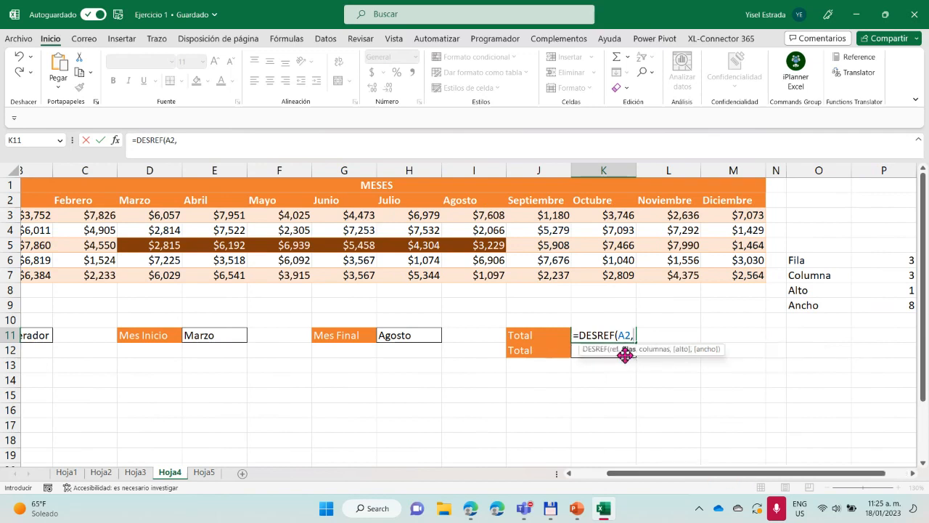
text(coin)
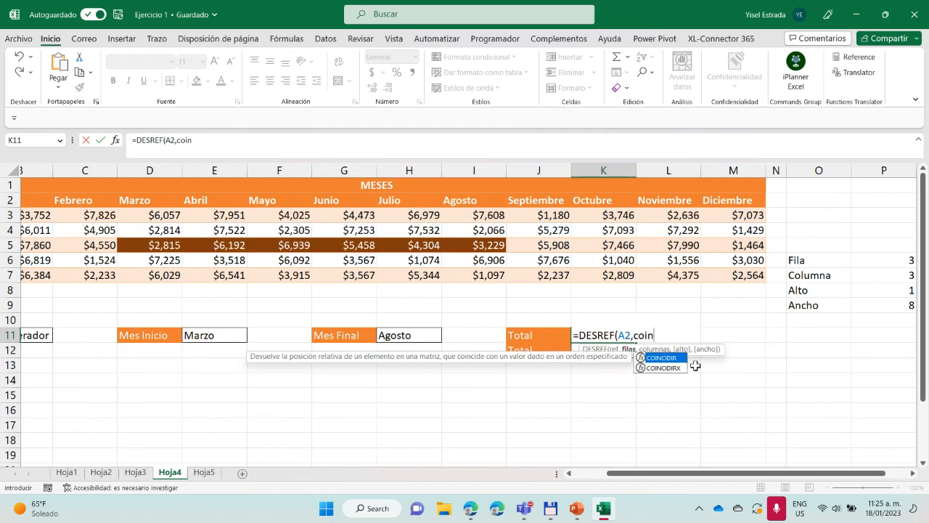
double_click(666, 357)
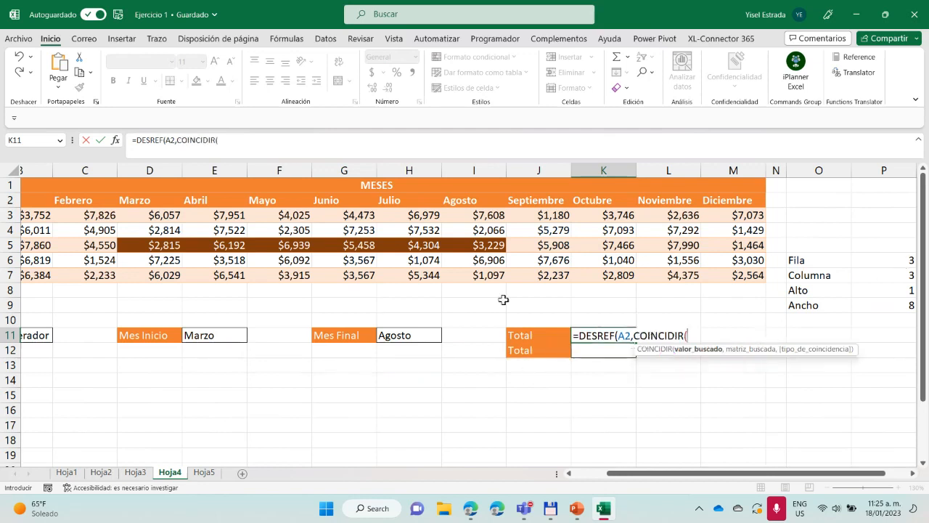
drag(654, 472, 580, 476)
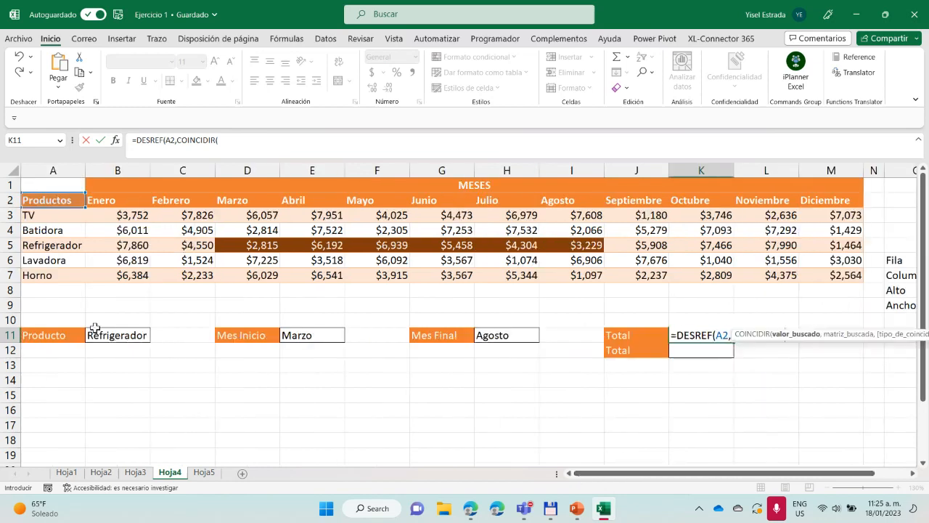
click(95, 328)
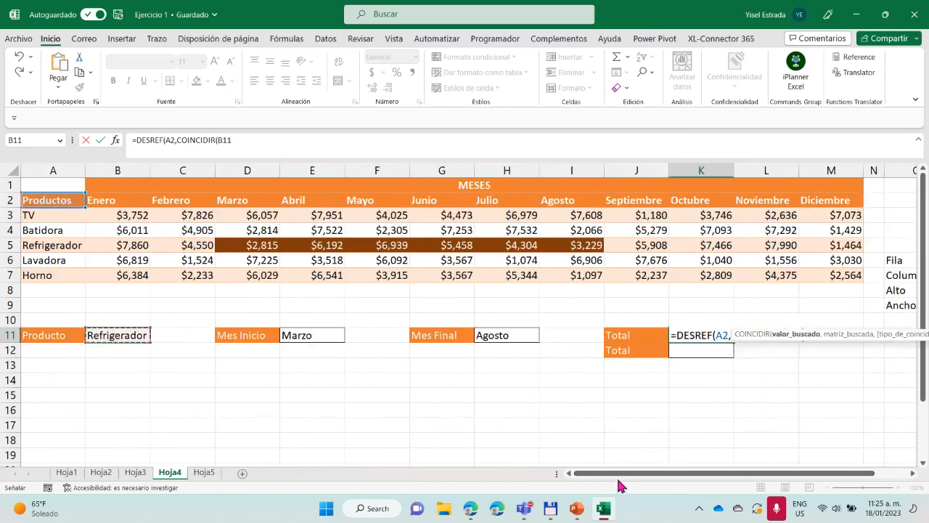
text(,)
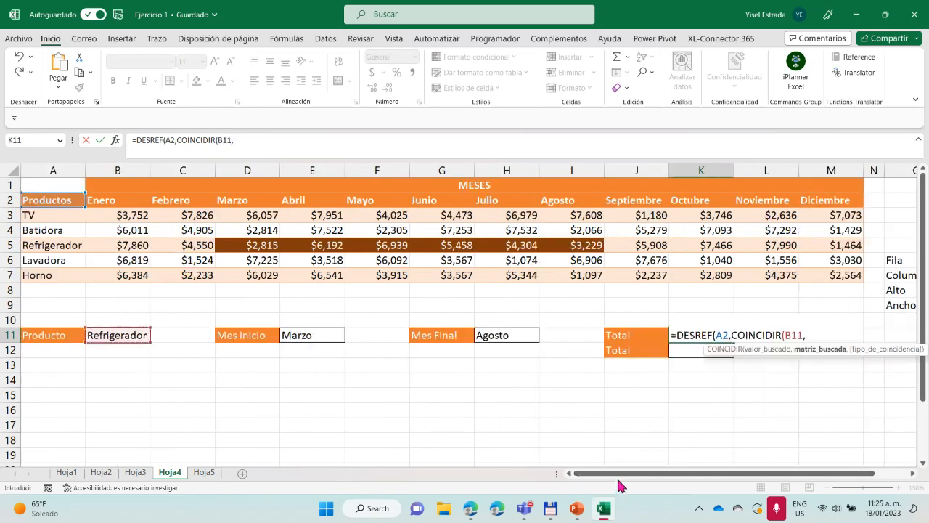
drag(68, 216, 72, 269)
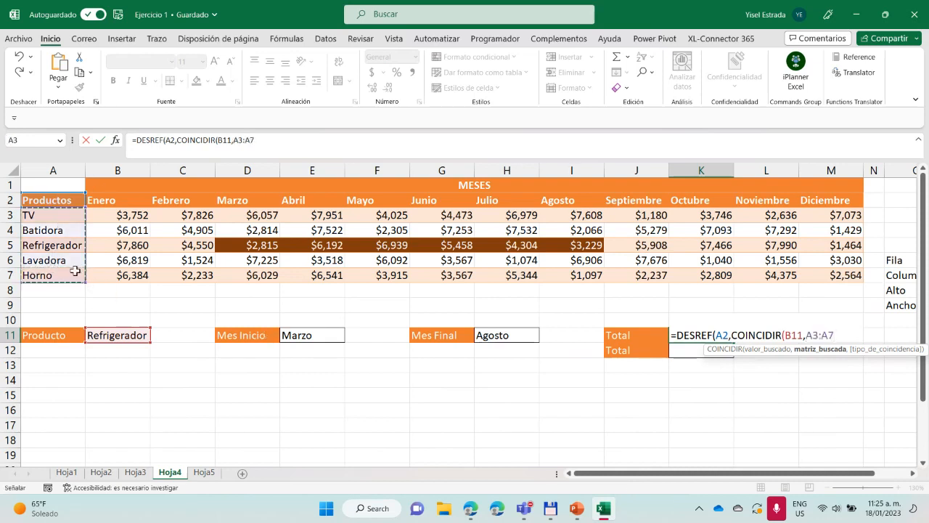
text(,0)
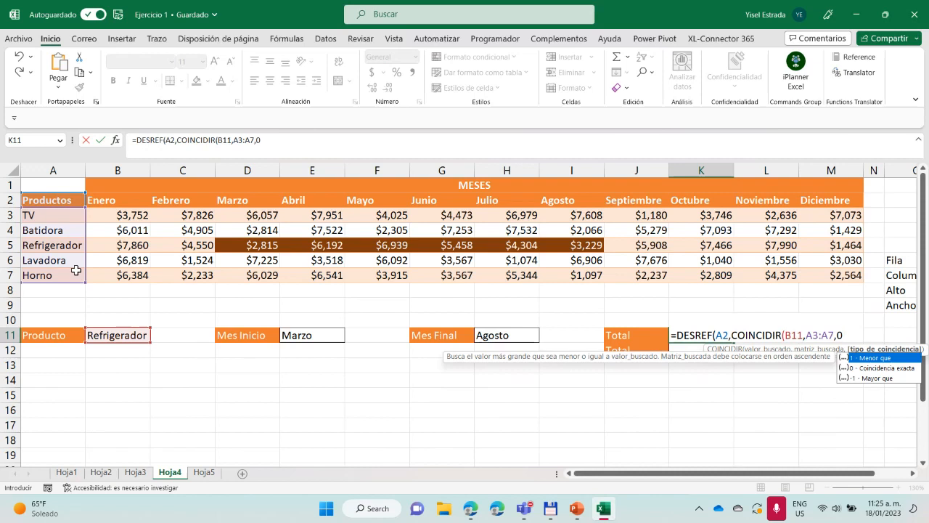
text(),)
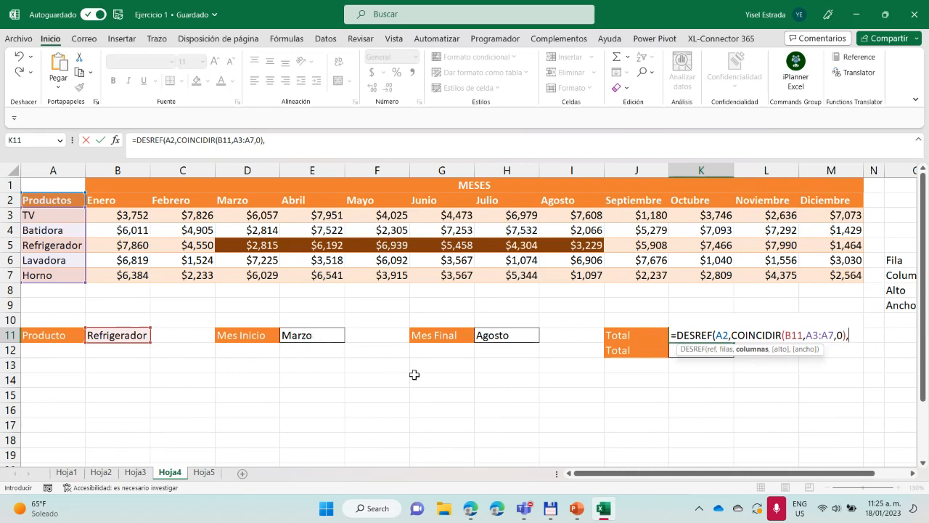
Add COINCIDIR(E11,B2:M2,0) as the columns argument of the DESREF formula, matching the start month exactly
text(coin)
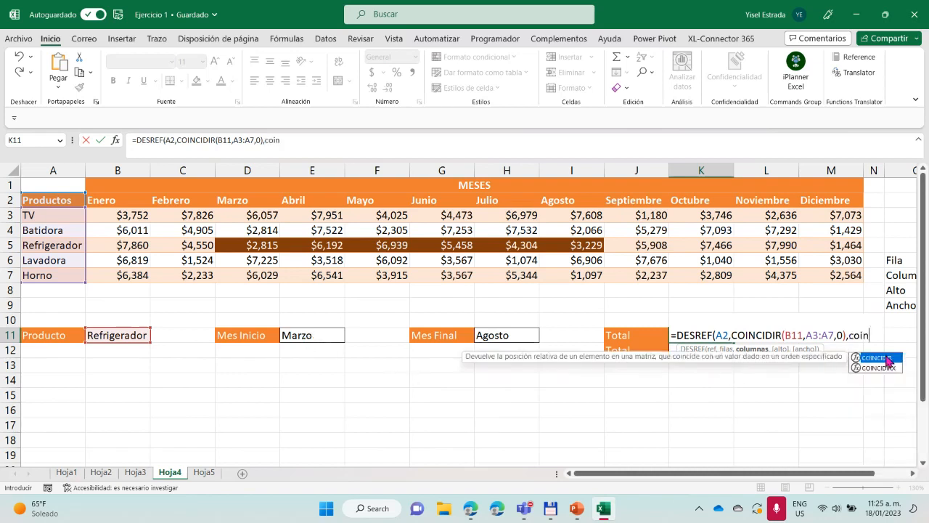
double_click(887, 359)
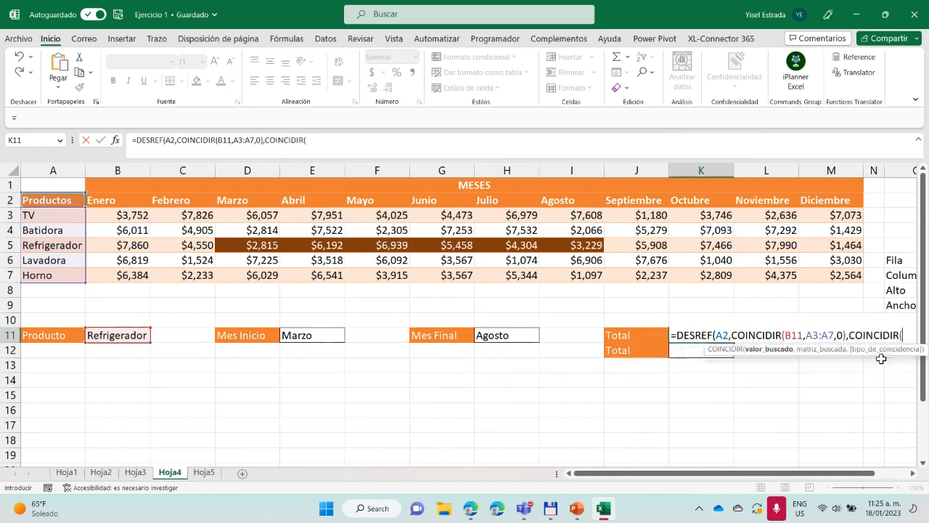
click(325, 334)
text(,)
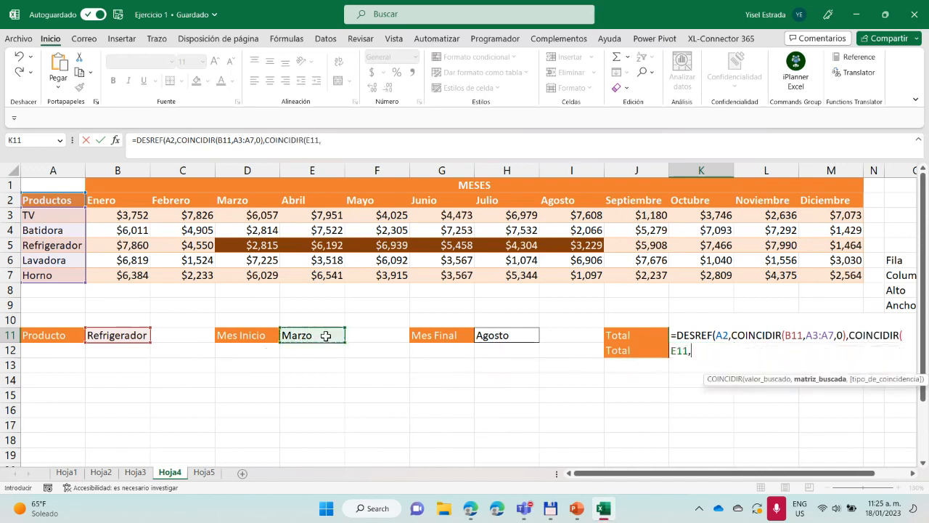
drag(128, 201, 814, 198)
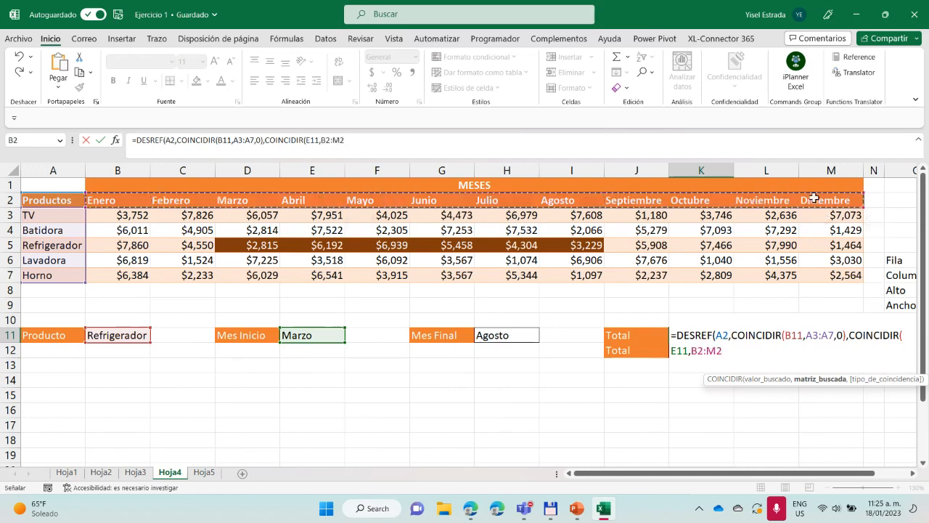
text(,0)
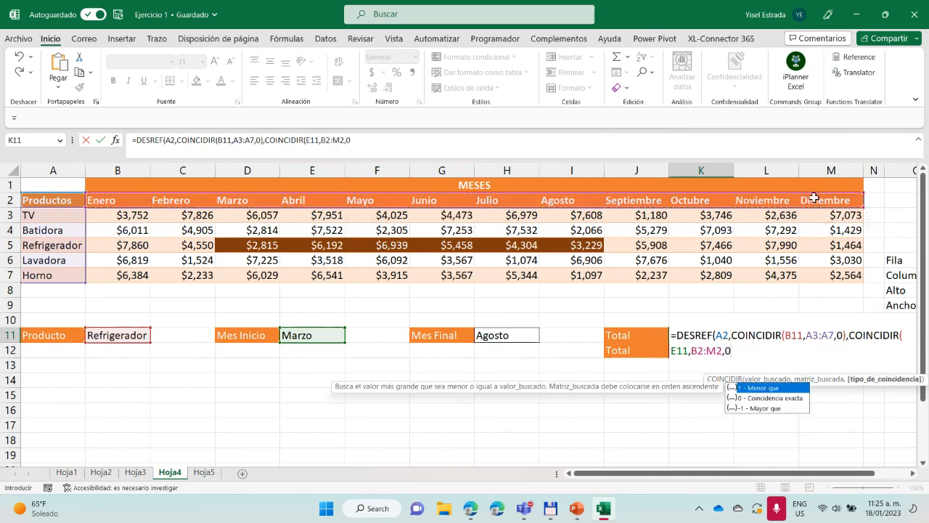
text(),)
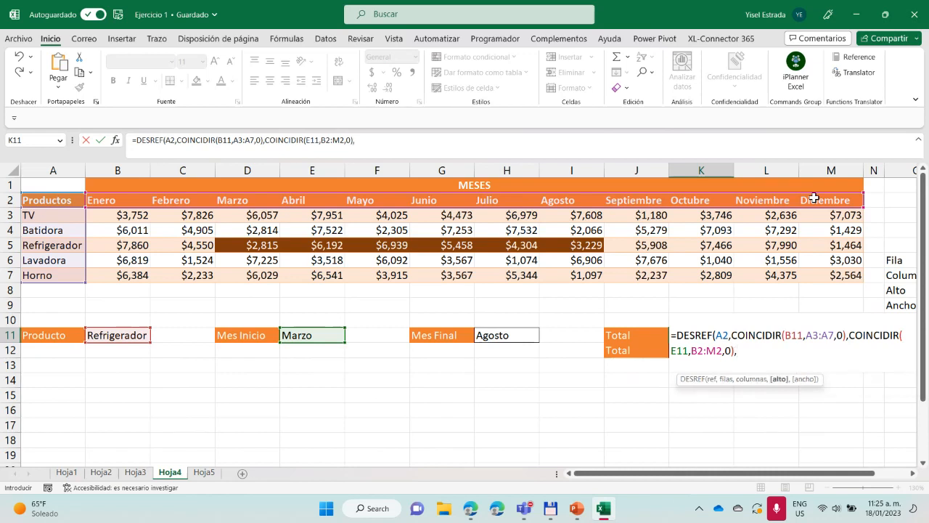
text(1,coin)
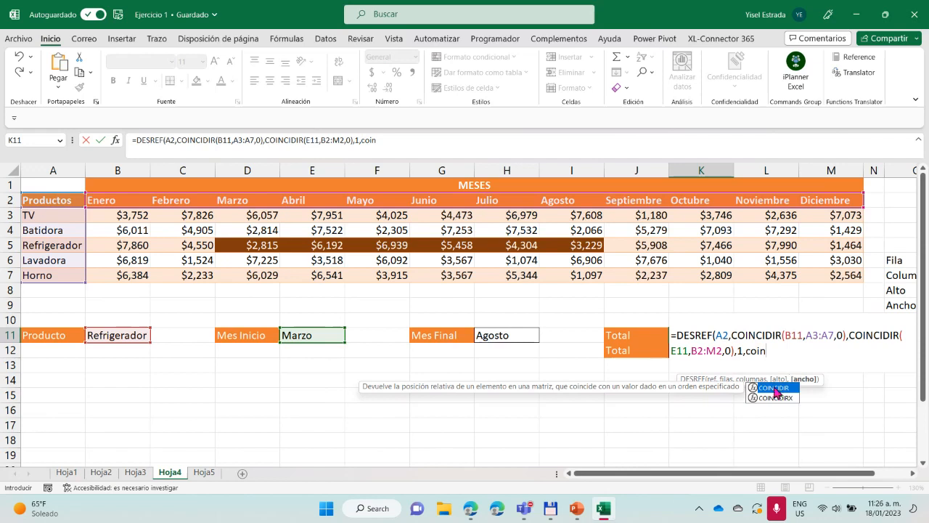
Set the DESREF height to 1 and its width to COINCIDIR(H11,B2:M2,0), and enter the completed formula in K11
double_click(774, 387)
click(515, 336)
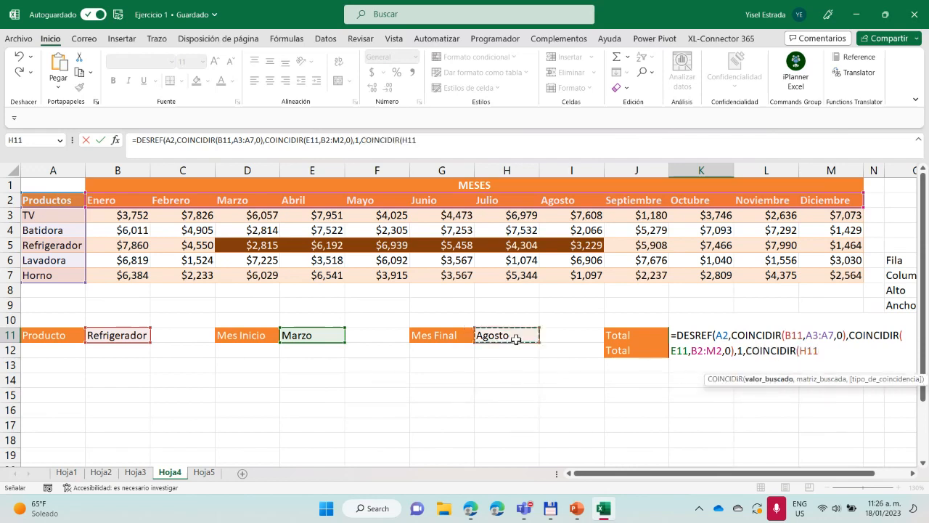
text(,)
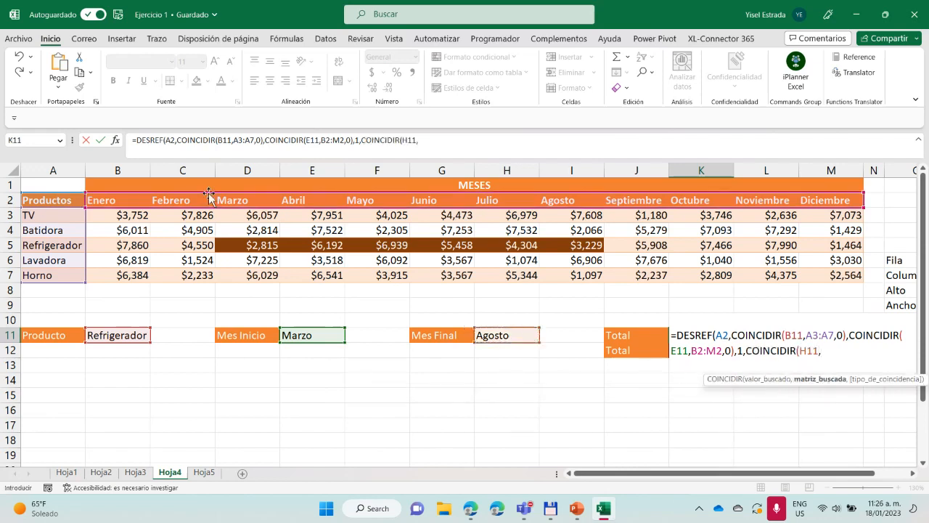
drag(126, 201, 810, 204)
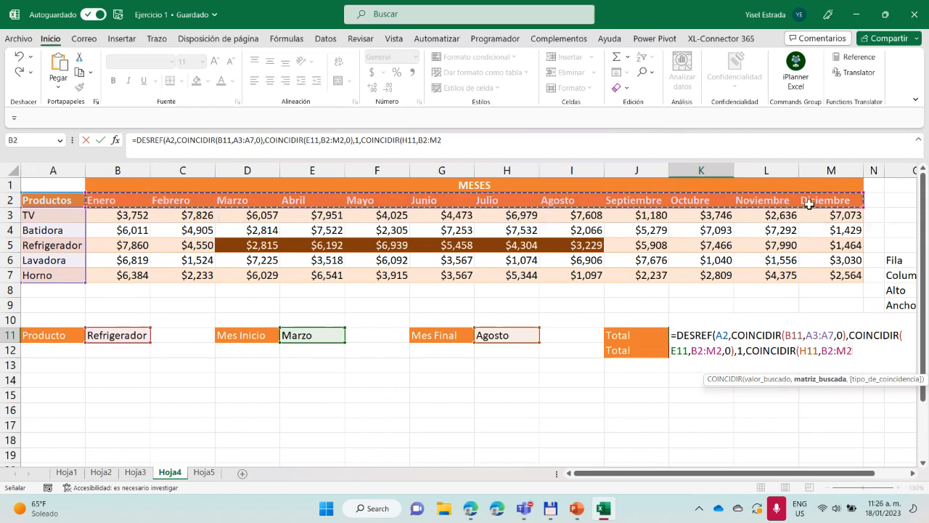
text(,0)
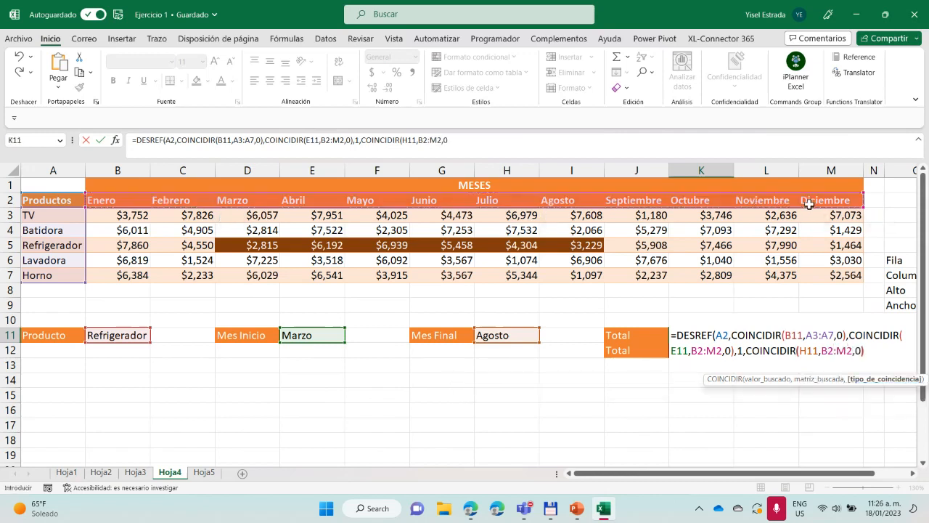
text())
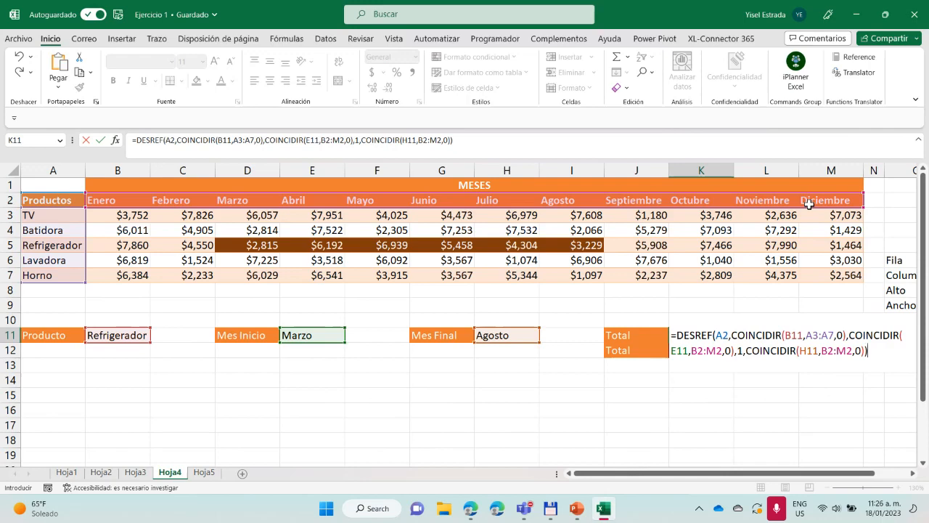
key(Return)
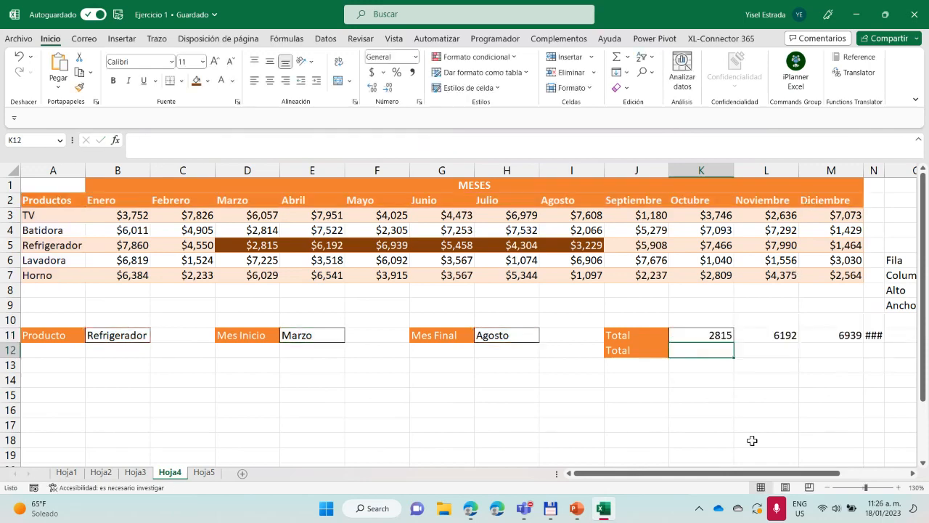
Widen column N enough to display its value in row 11
drag(738, 477, 807, 477)
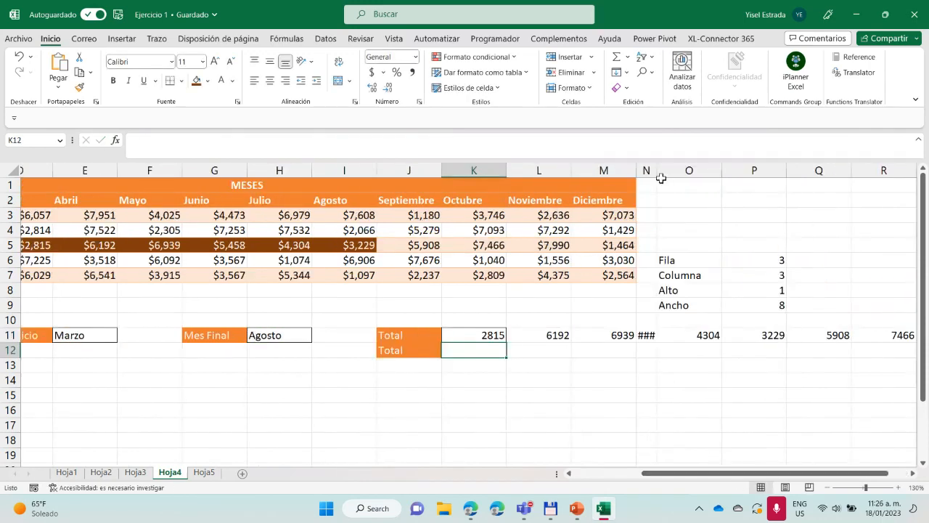
drag(675, 176, 712, 180)
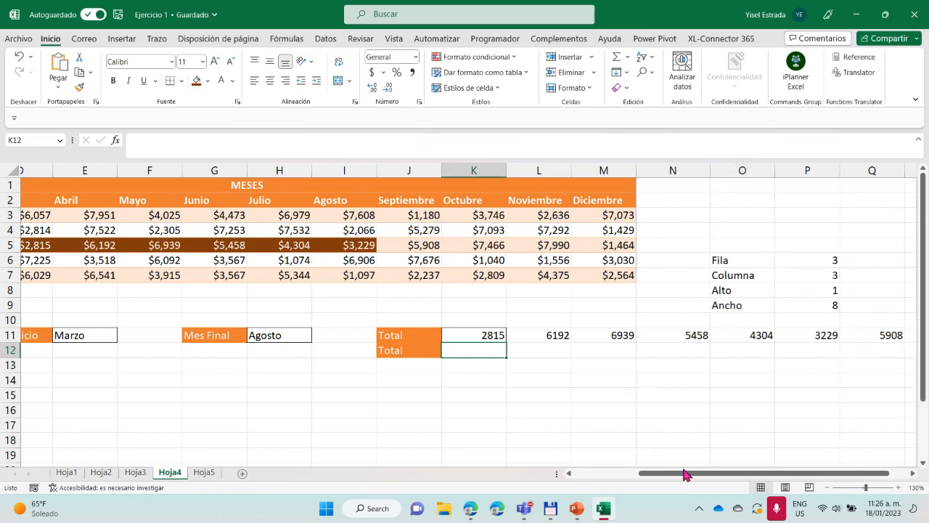
drag(684, 474, 738, 477)
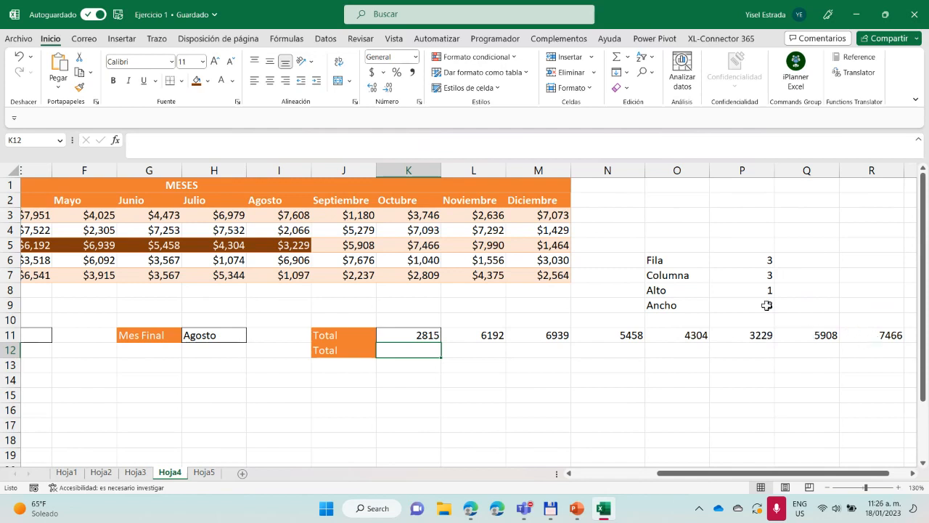
Select the Refrigerador sales from Marzo to Octubre, D5:K5, and compare them with the values DESREF returns in row 11
drag(680, 473, 607, 473)
click(251, 244)
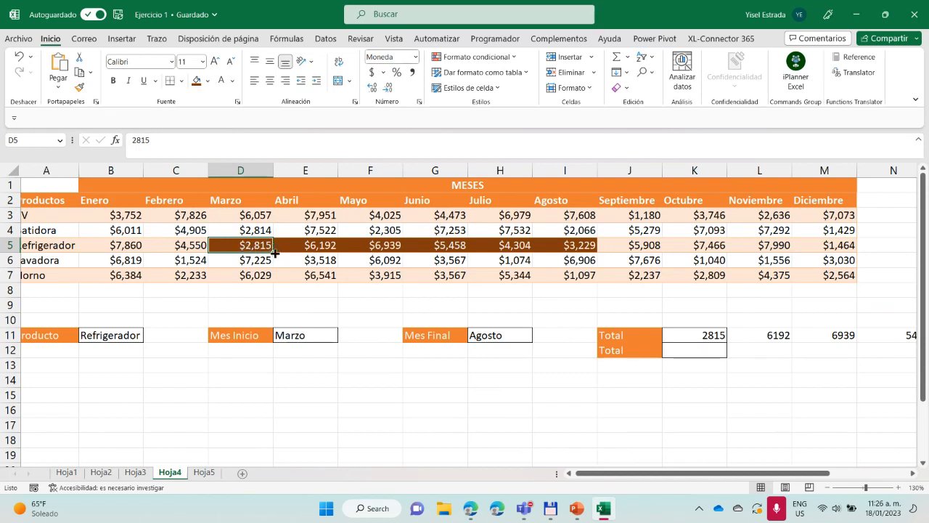
drag(261, 247, 714, 246)
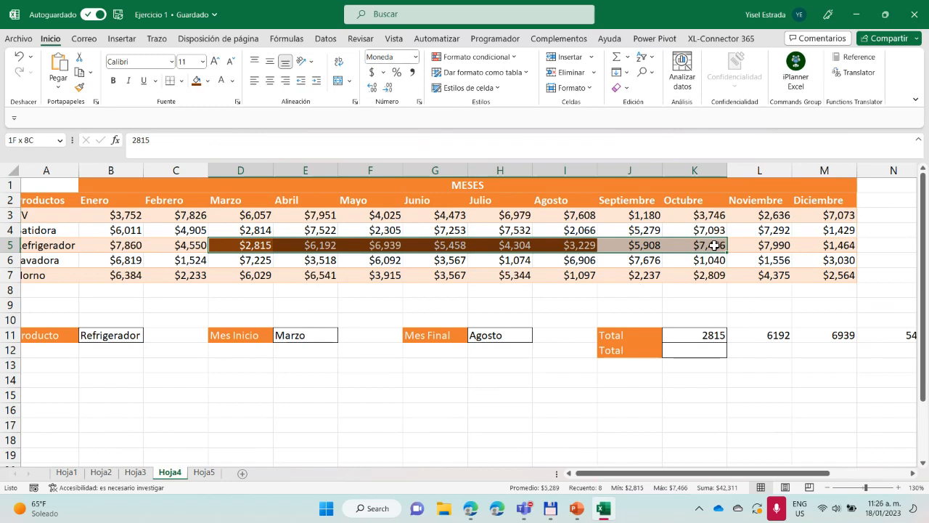
drag(714, 245, 715, 246)
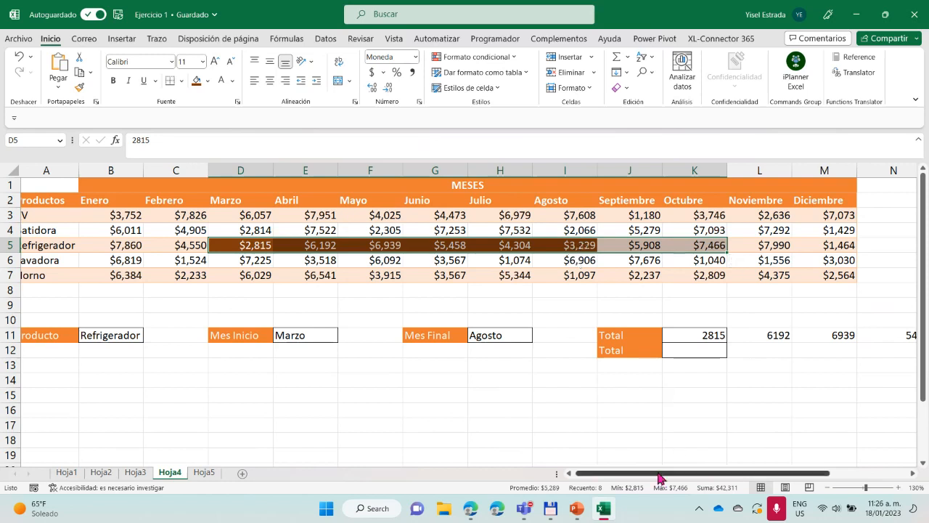
drag(659, 472, 767, 472)
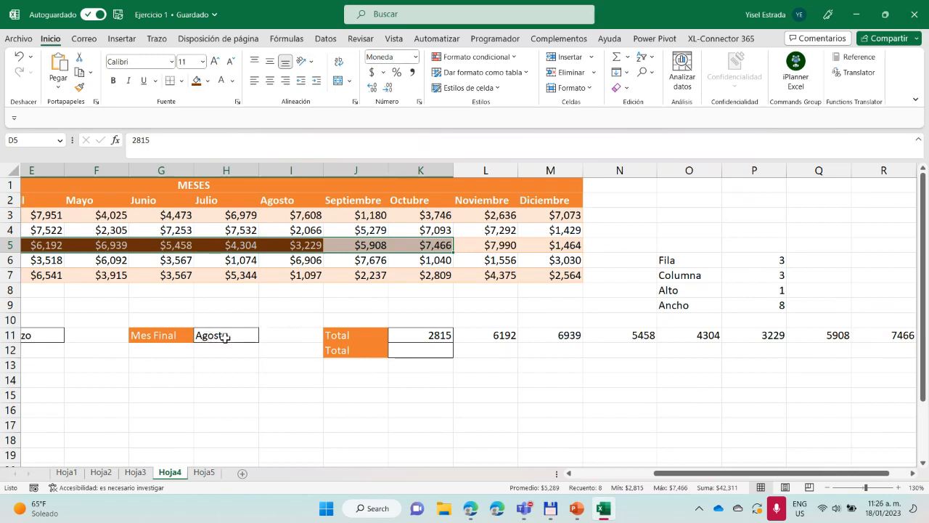
In the width argument of K11's DESREF formula, begin subtracting a second COINCIDIR with start month E11 as its lookup value
click(436, 335)
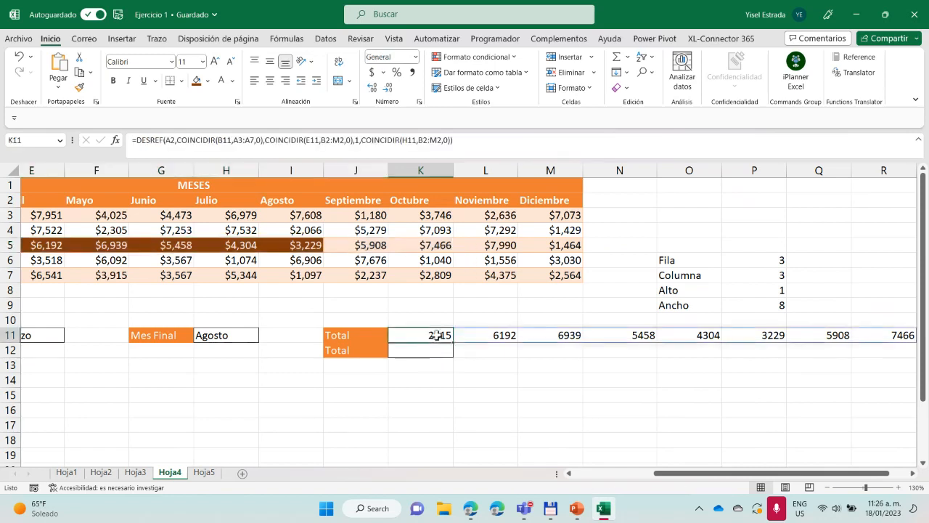
click(449, 140)
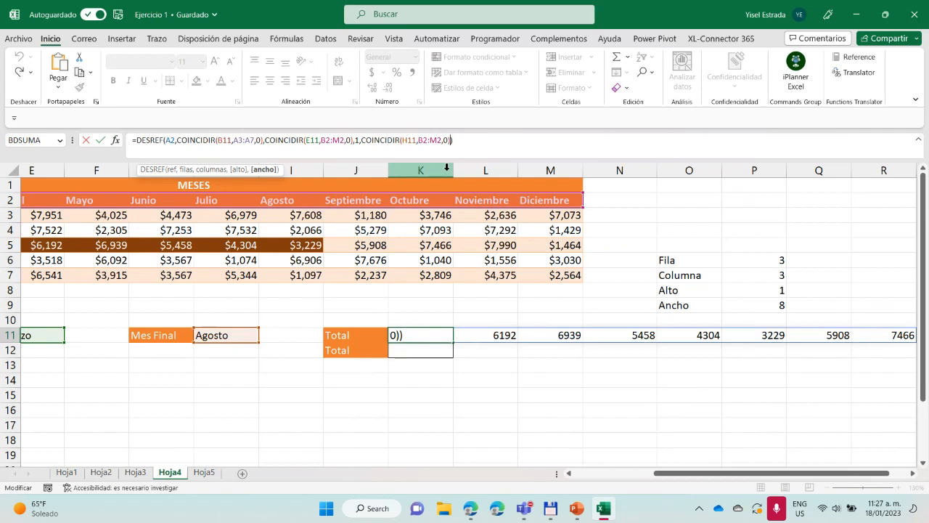
text(-)
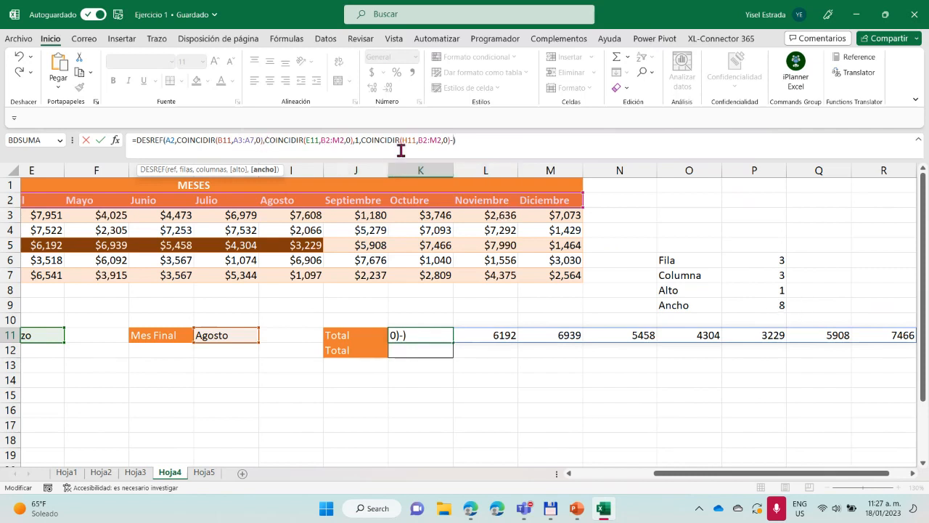
text(coin)
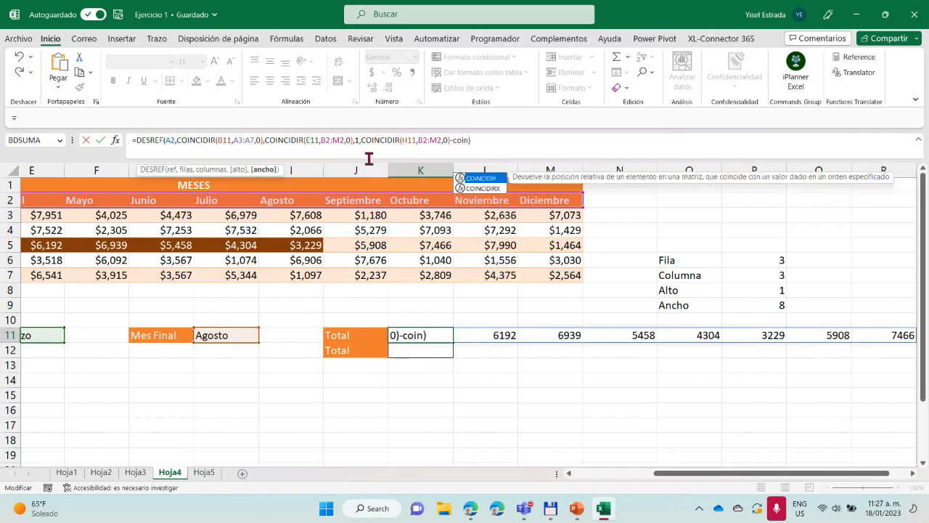
double_click(479, 178)
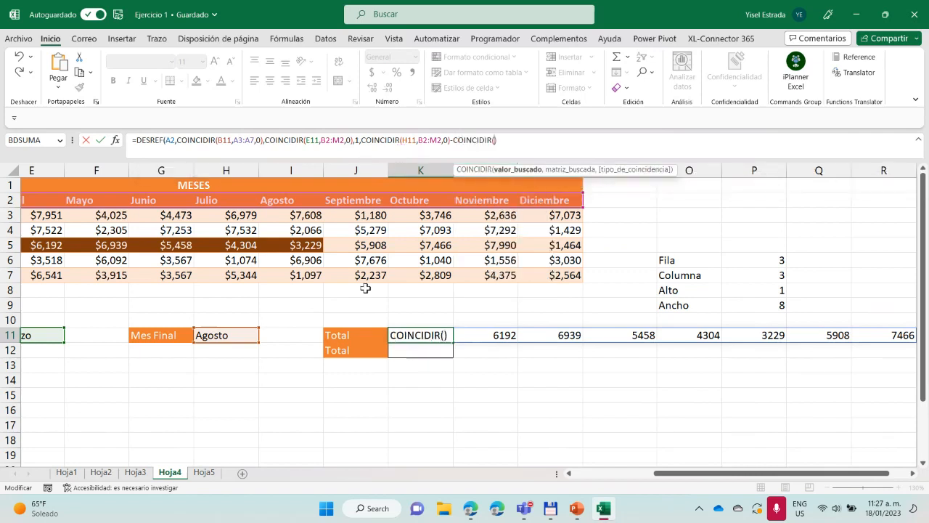
click(238, 334)
click(42, 335)
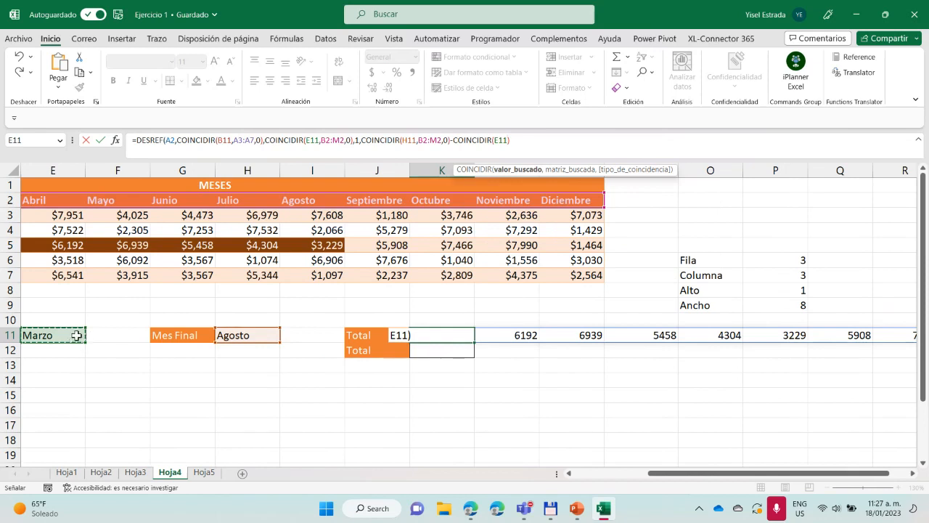
text(,)
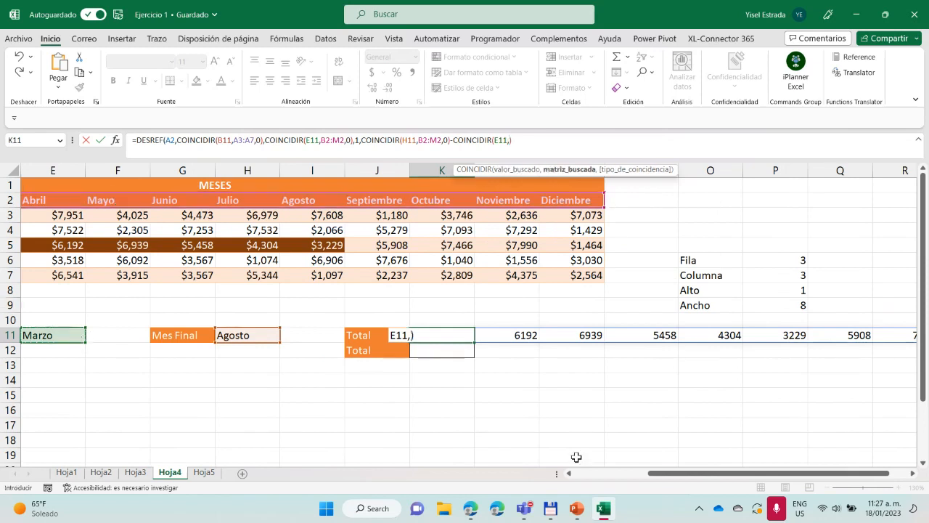
Complete the subtracted COINCIDIR with lookup range B2:M2 and exact match 0, close the DESREF formula, and enter it in K11
drag(664, 474, 607, 476)
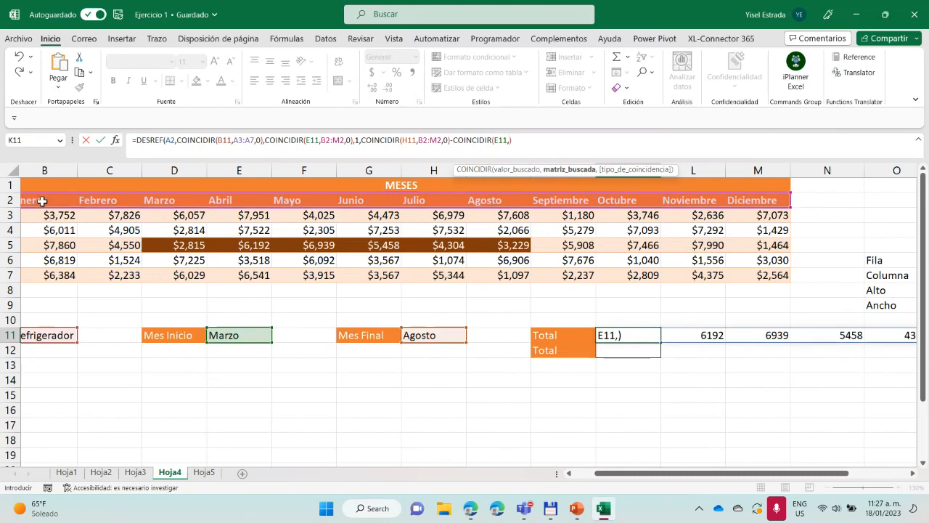
drag(42, 201, 758, 200)
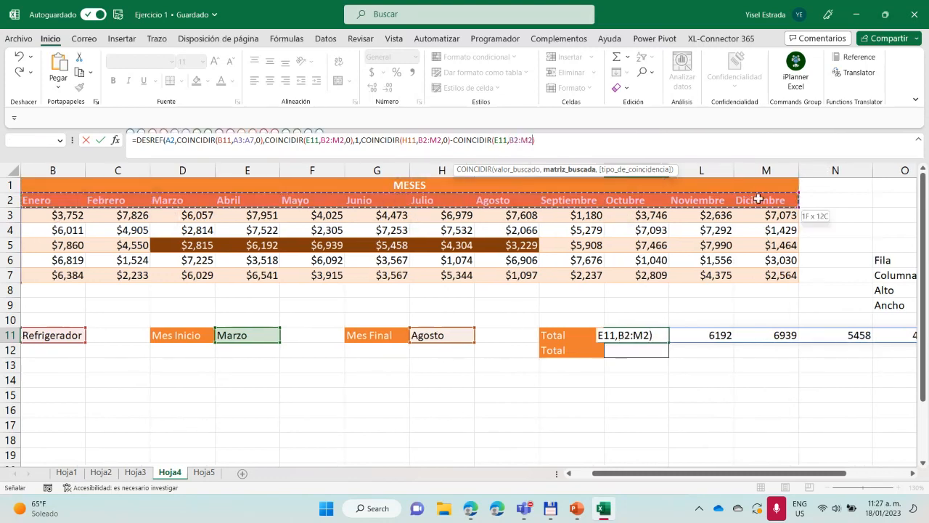
drag(758, 199, 759, 200)
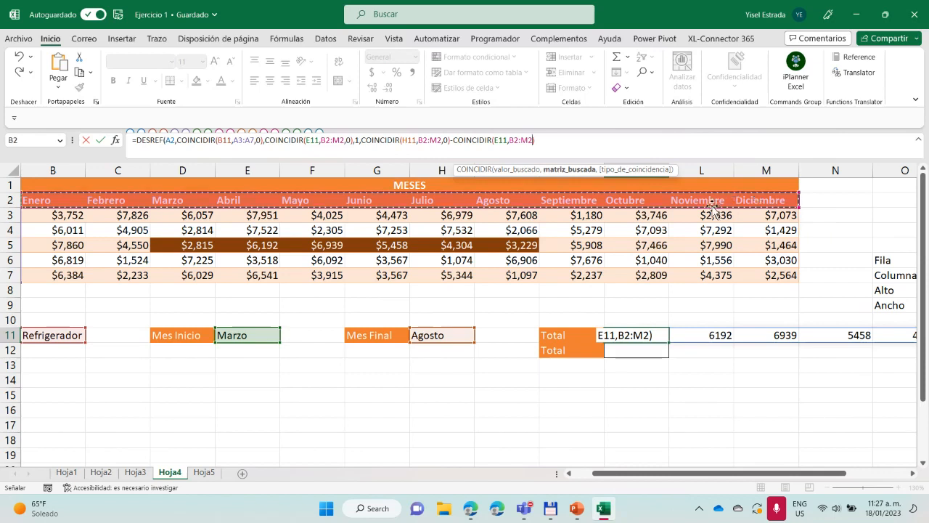
text(,0)
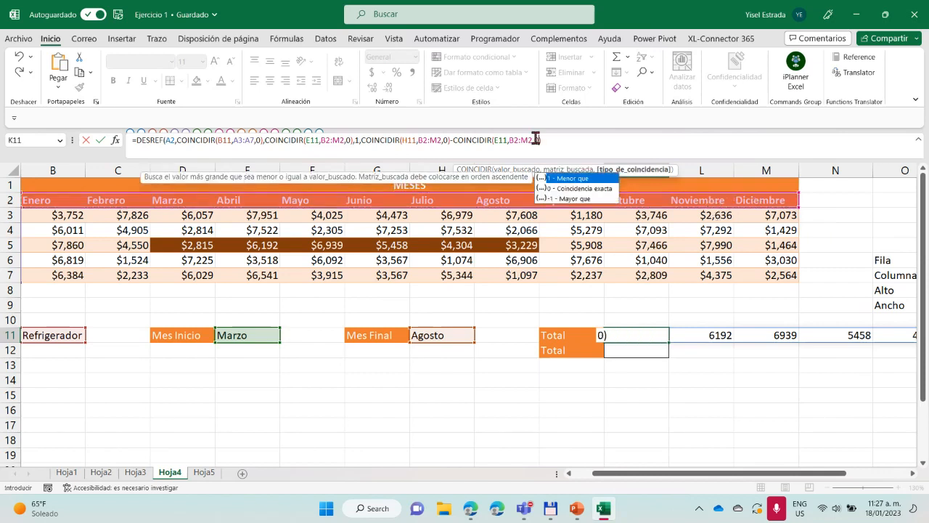
click(569, 139)
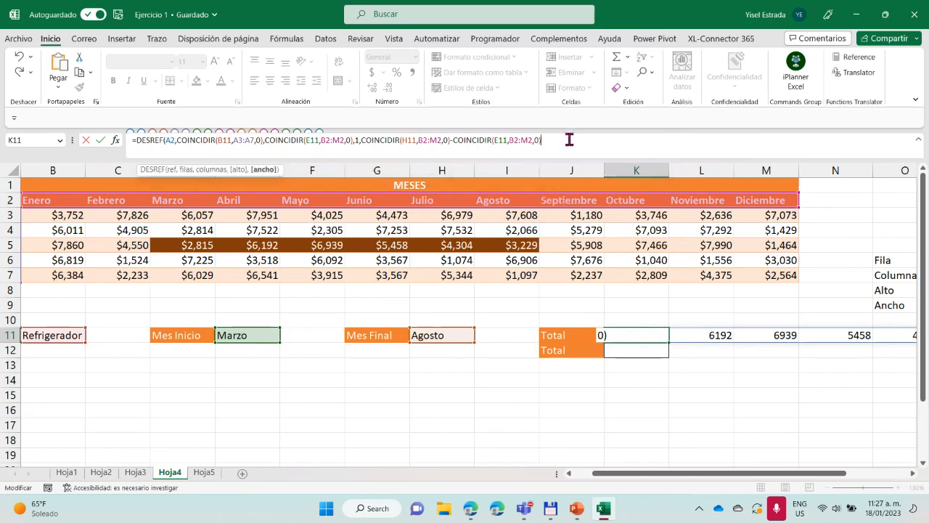
text())
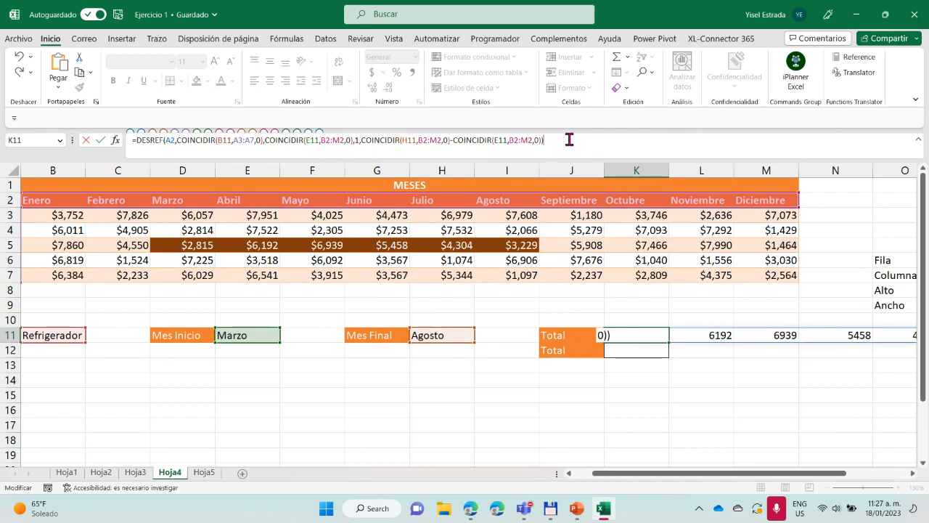
key(Return)
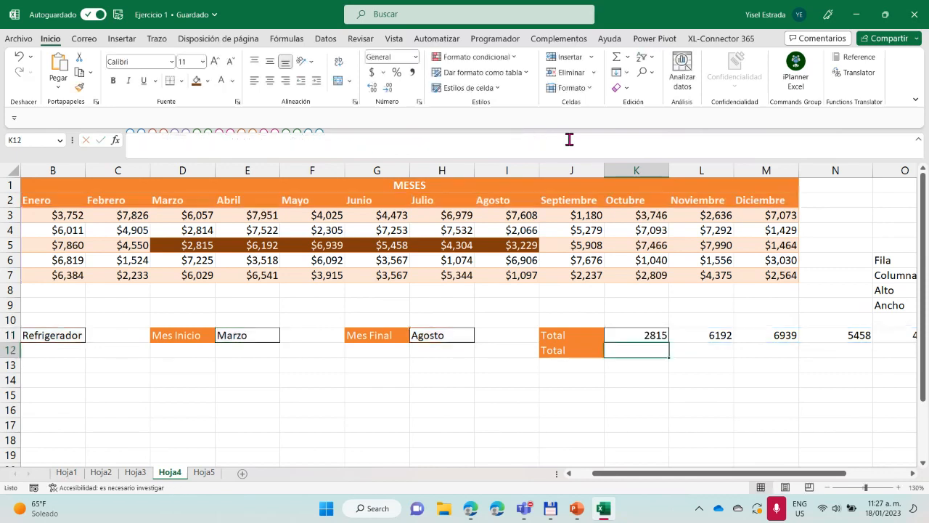
drag(813, 473, 844, 472)
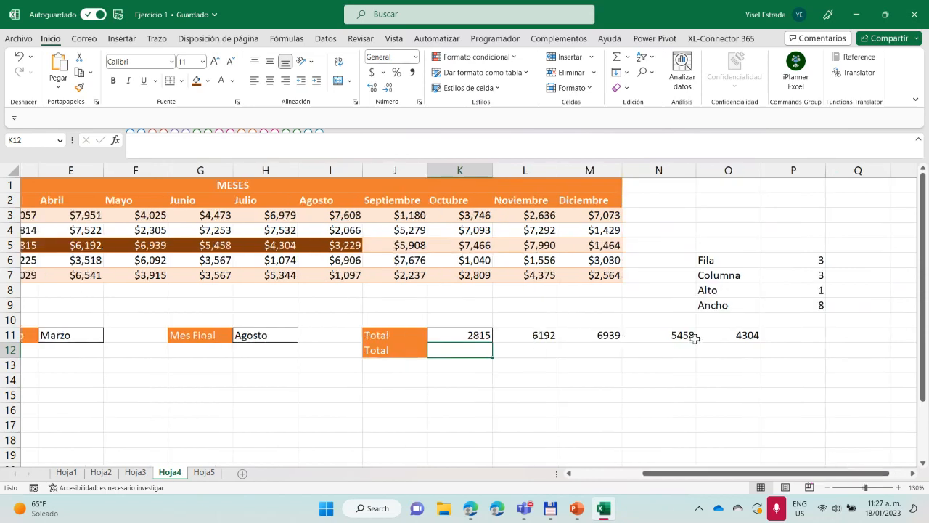
Select the DESREF values in K11:O11 and compare them with Refrigerador's highlighted sales from Marzo to Agosto
drag(479, 334, 719, 335)
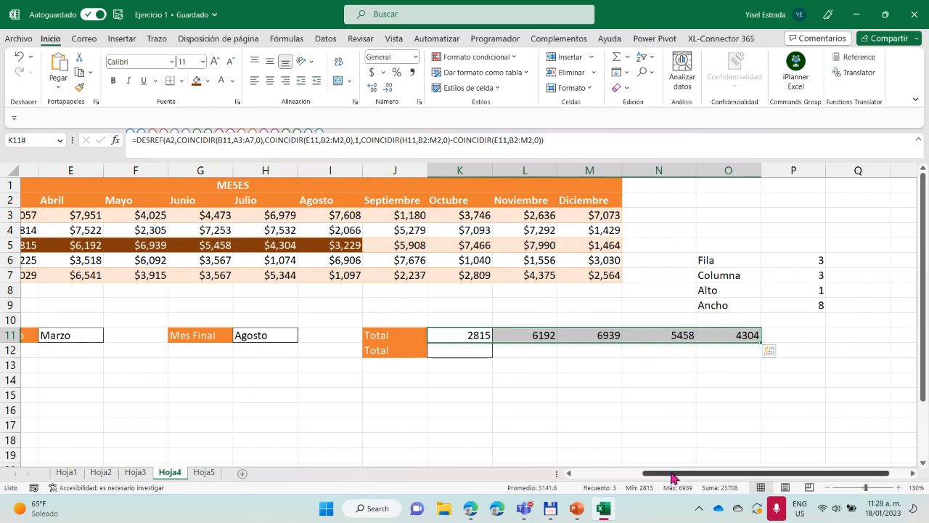
drag(671, 477, 624, 477)
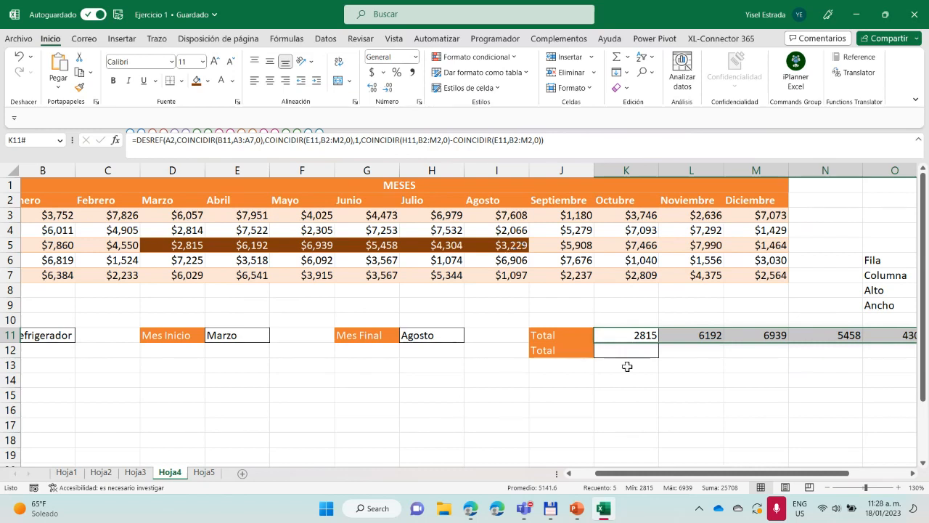
drag(628, 473, 694, 463)
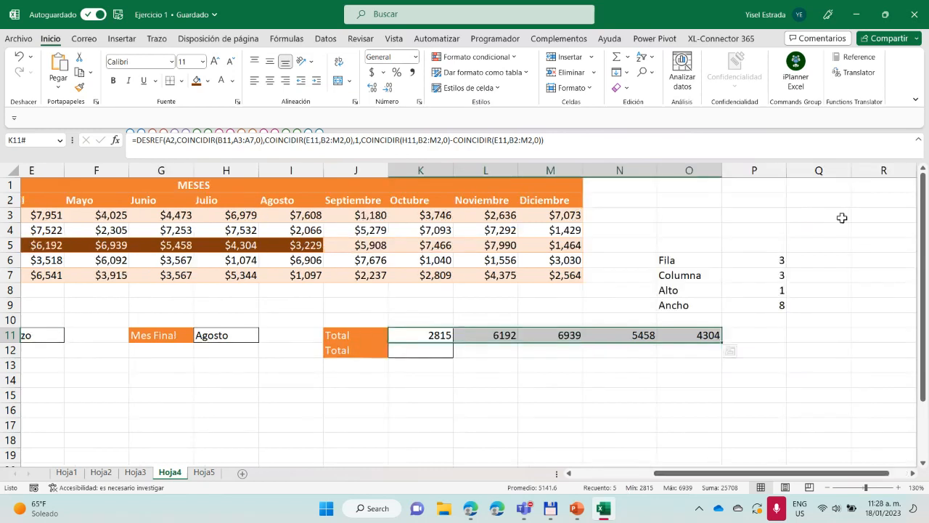
Display the formula text of the Fila value P6 in cell Q6 using FORMULATEXT
click(808, 260)
text(=)
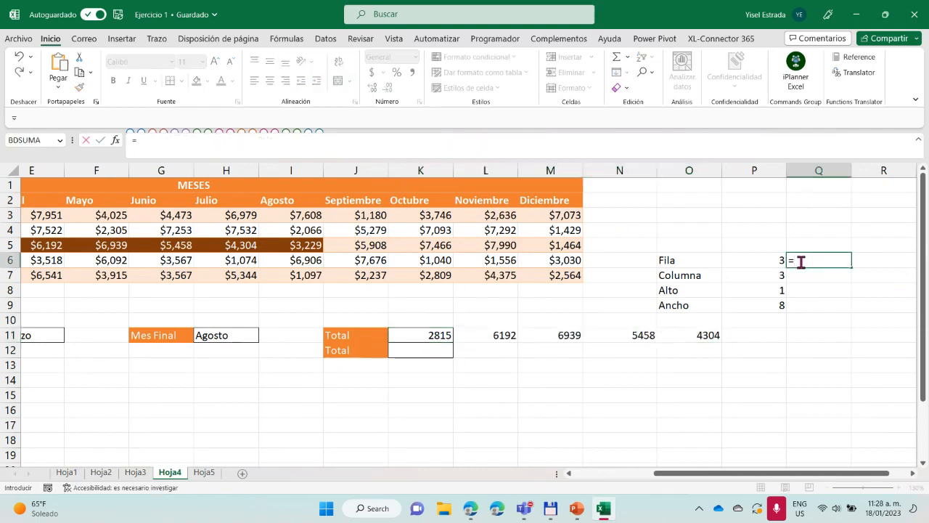
text(for)
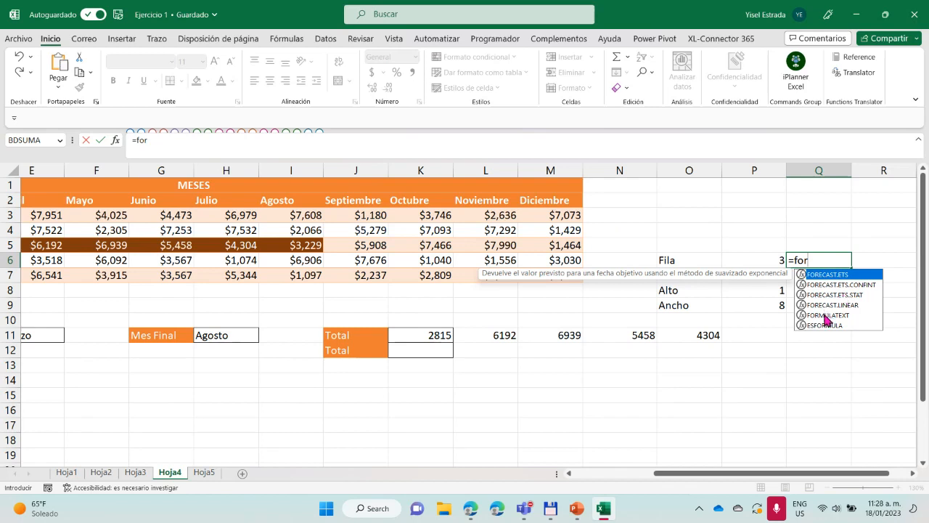
double_click(825, 319)
click(764, 262)
key(Return)
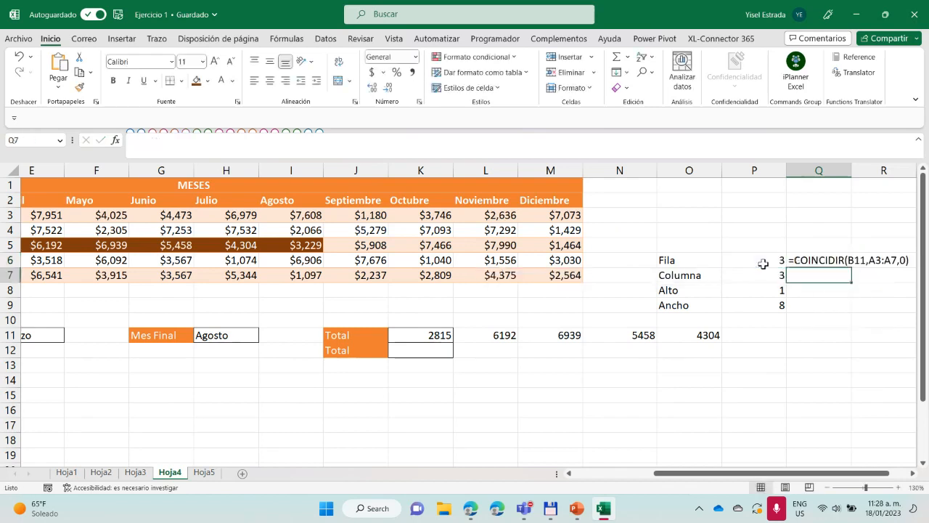
Widen column Q, fill the FORMULATEXT formula from Q6 down to Q9, and clear Q8 beside Alto
drag(851, 171, 916, 173)
drag(775, 477, 794, 479)
click(834, 260)
drag(855, 266, 830, 305)
click(780, 291)
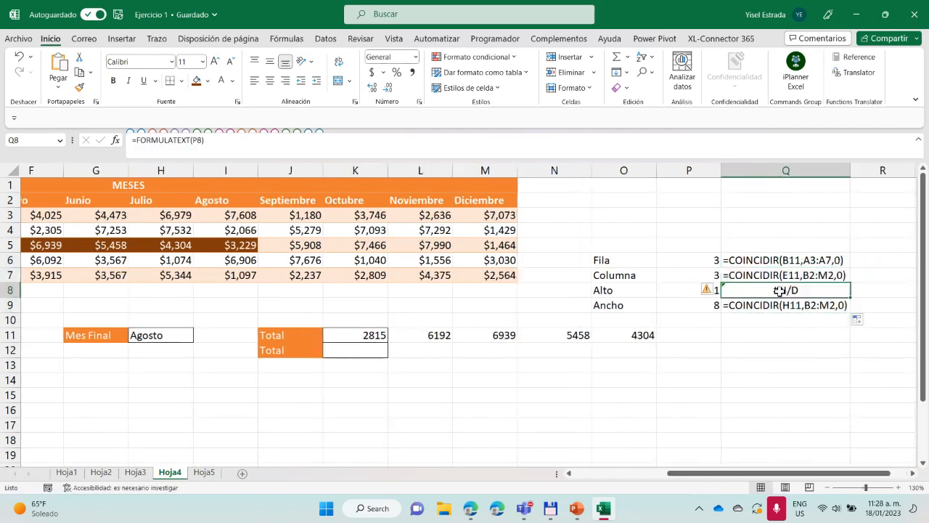
key(Delete)
click(772, 350)
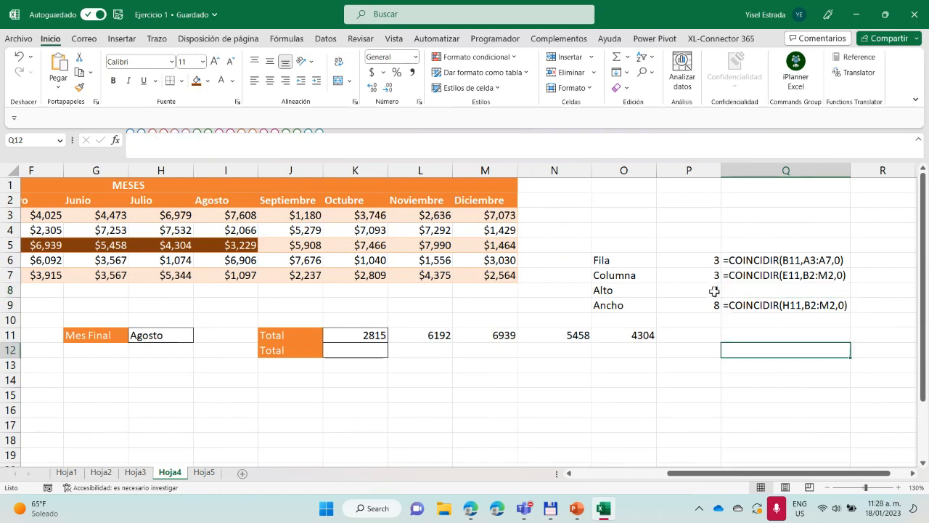
Review the COINCIDIR formula texts beside Fila, Columna and Ancho in Q6, Q7 and Q9
click(746, 263)
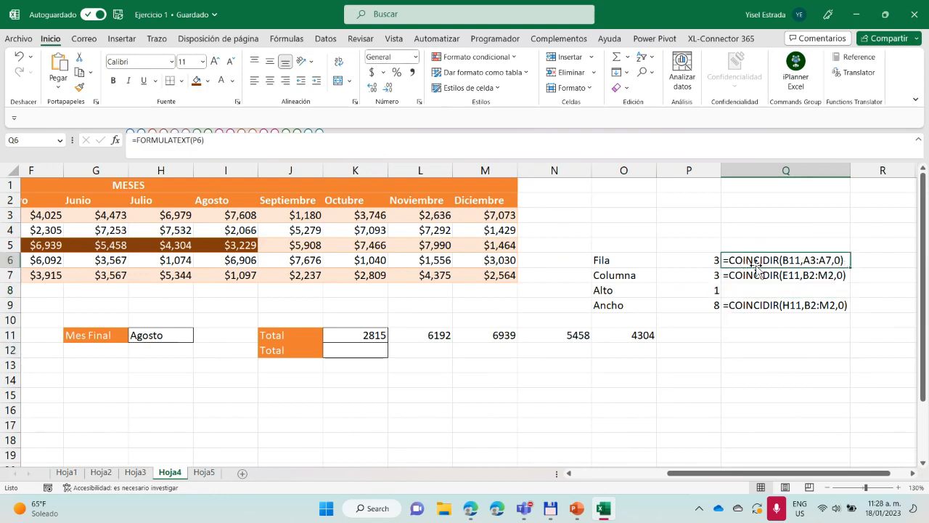
click(756, 275)
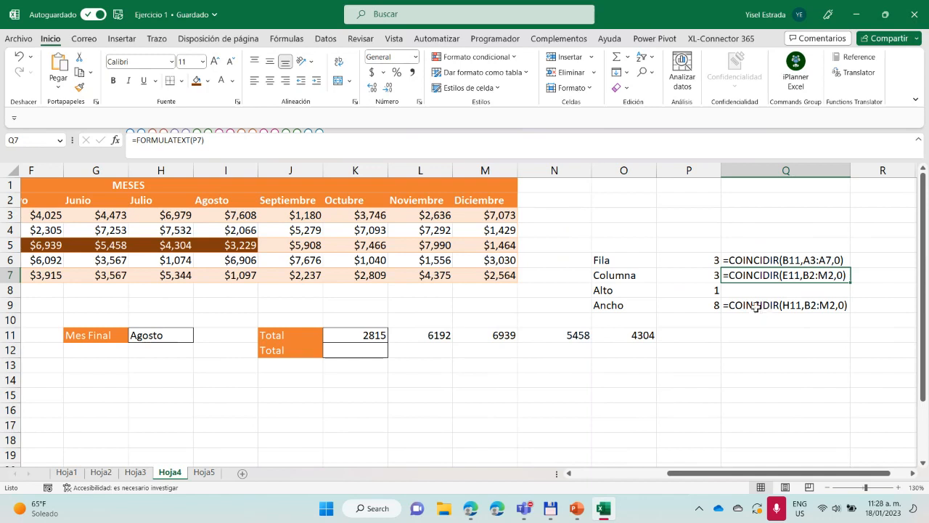
click(755, 306)
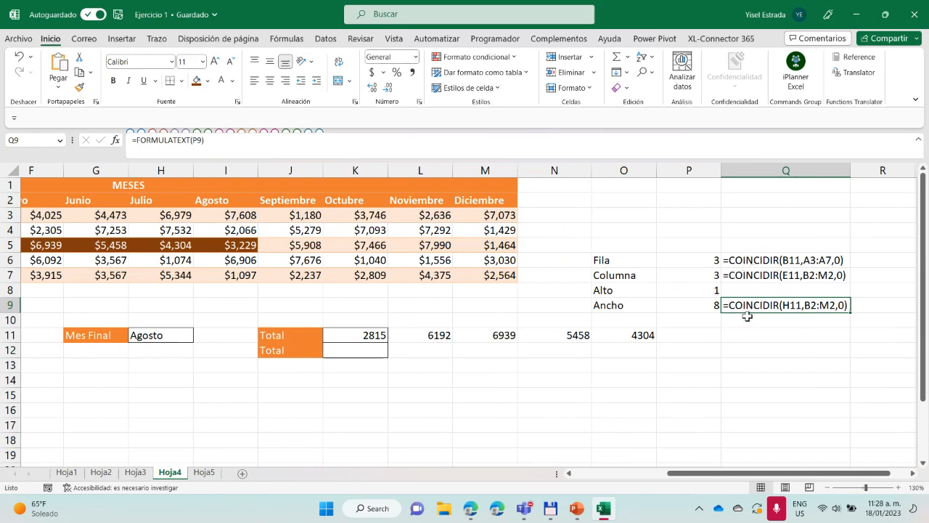
Add +1 to the width argument of K11's DESREF formula and compare its row 11 values with the highlighted Refrigerador sales
click(376, 334)
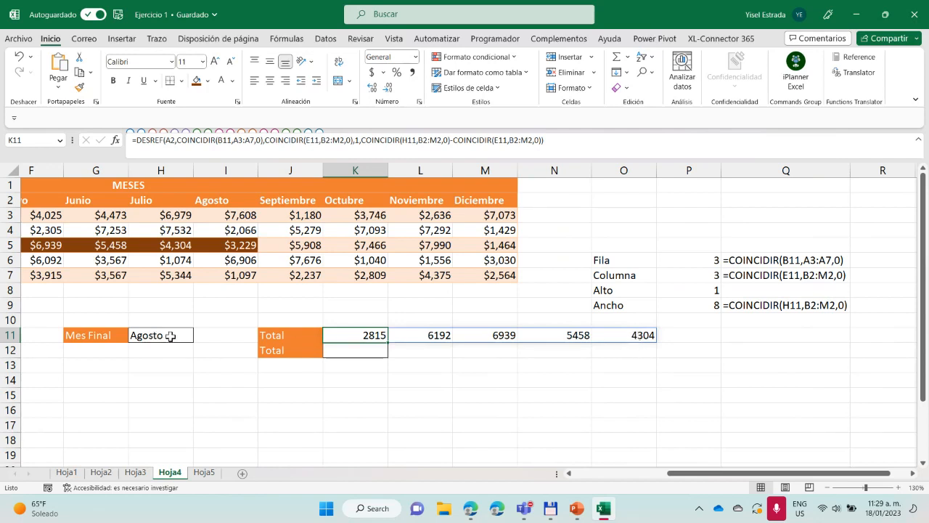
click(541, 148)
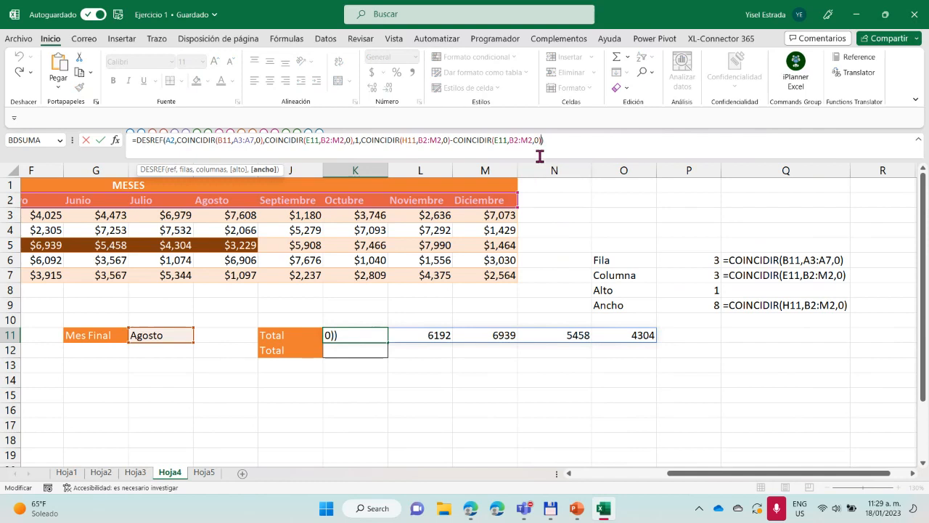
text(+1)
key(Return)
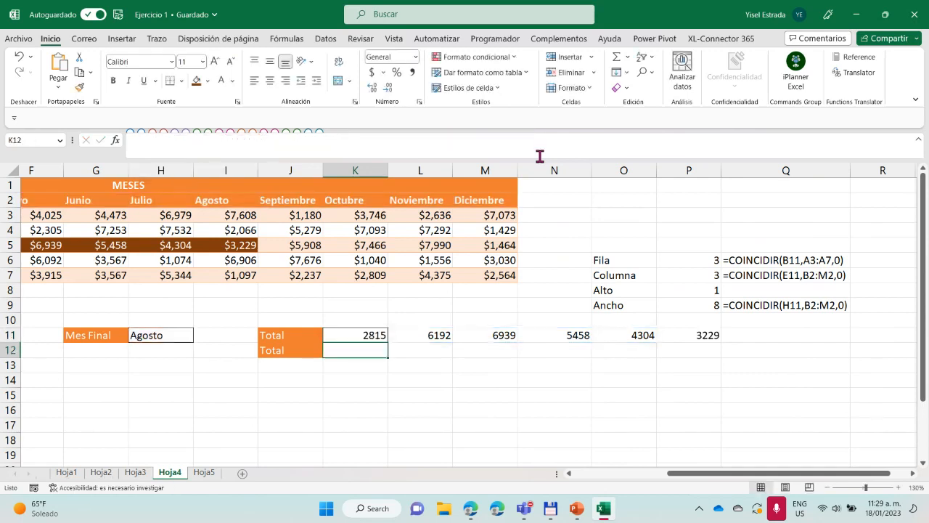
drag(375, 335, 701, 335)
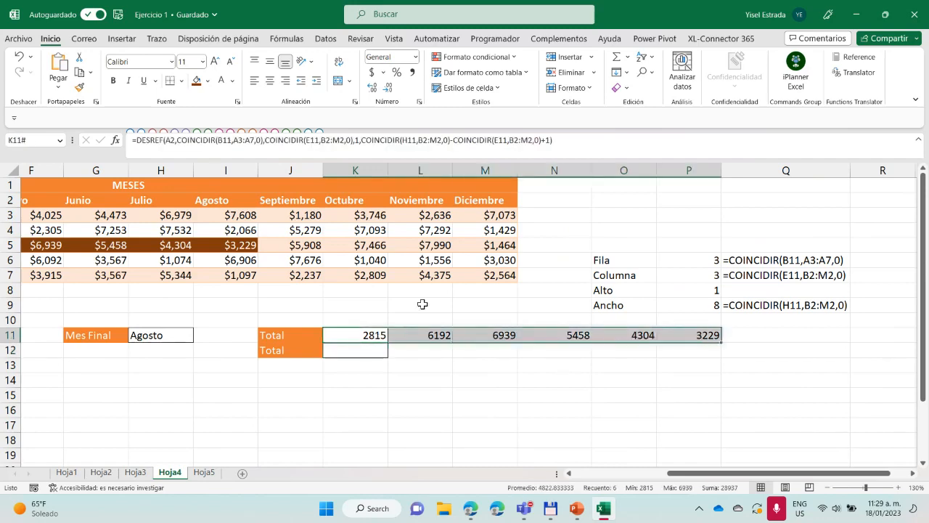
drag(694, 474, 602, 474)
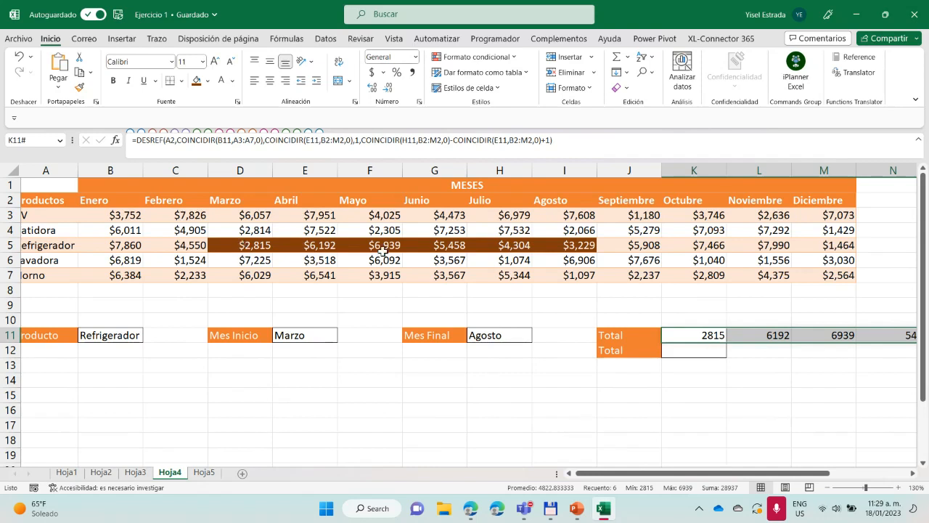
Set Mes Final in H11 to Noviembre
click(487, 334)
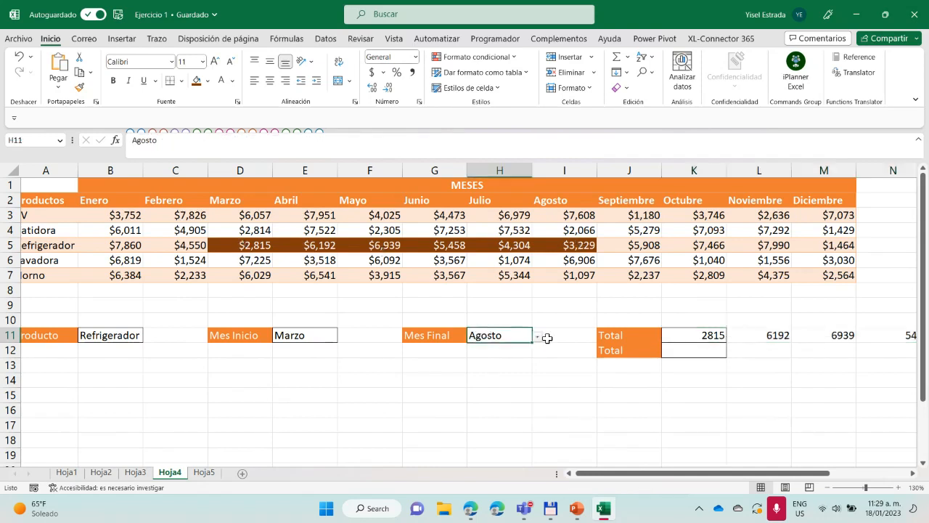
click(538, 336)
click(479, 413)
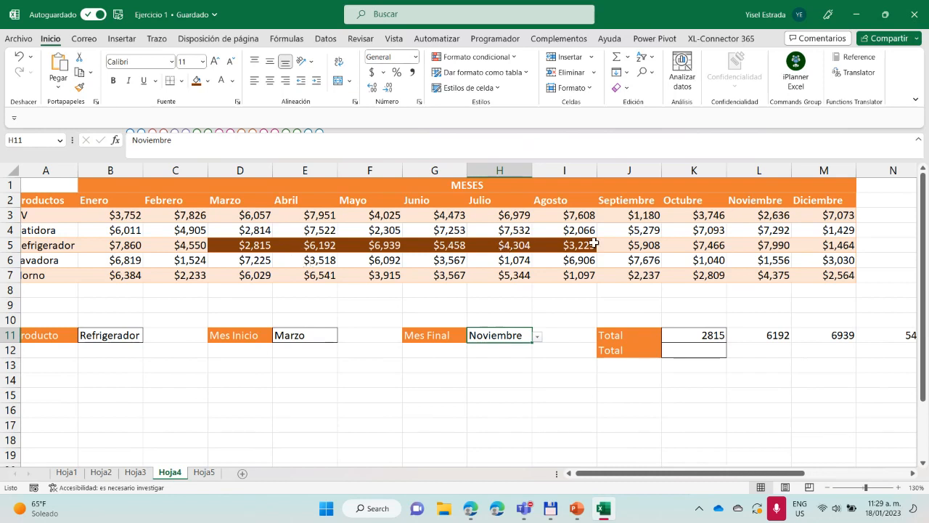
Apply the dark orange fill to Refrigerador's Septiembre to Noviembre sales, J5:L5, and compare the highlighted row with K11:S11
drag(622, 245, 748, 246)
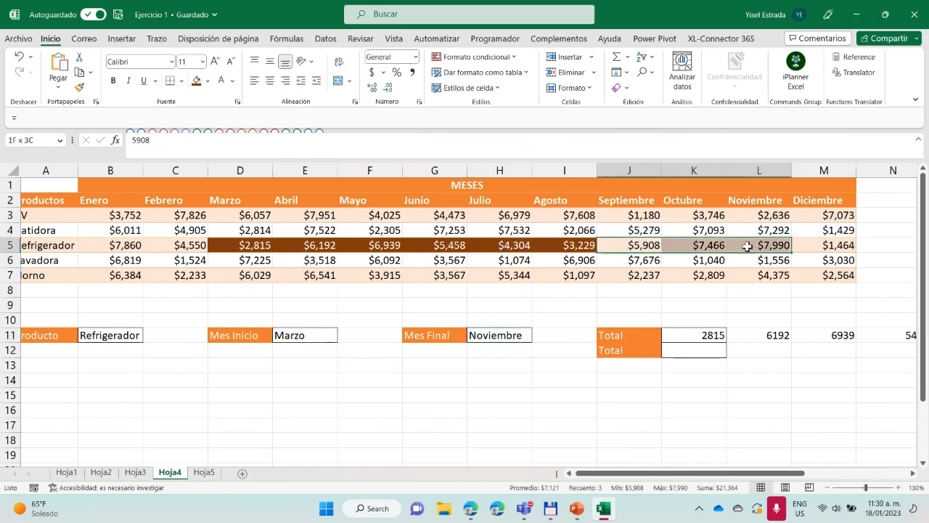
click(196, 81)
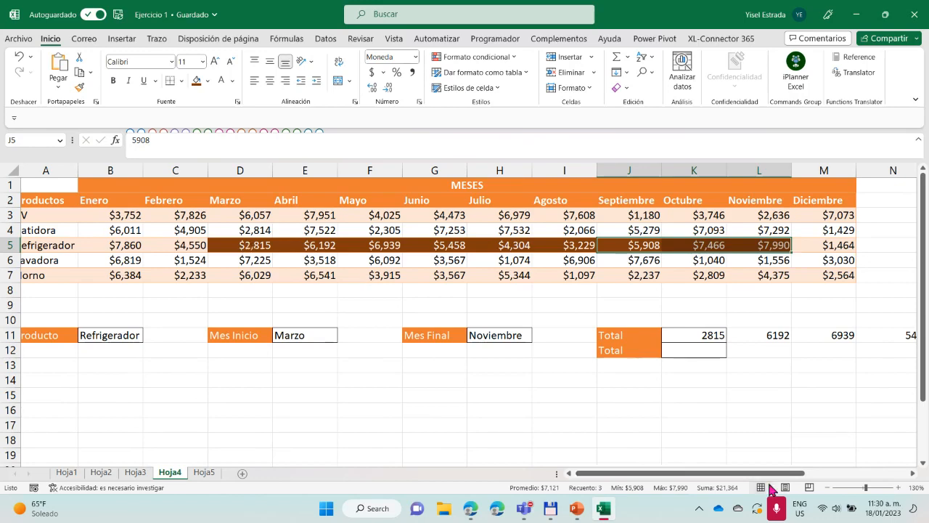
drag(790, 473, 894, 469)
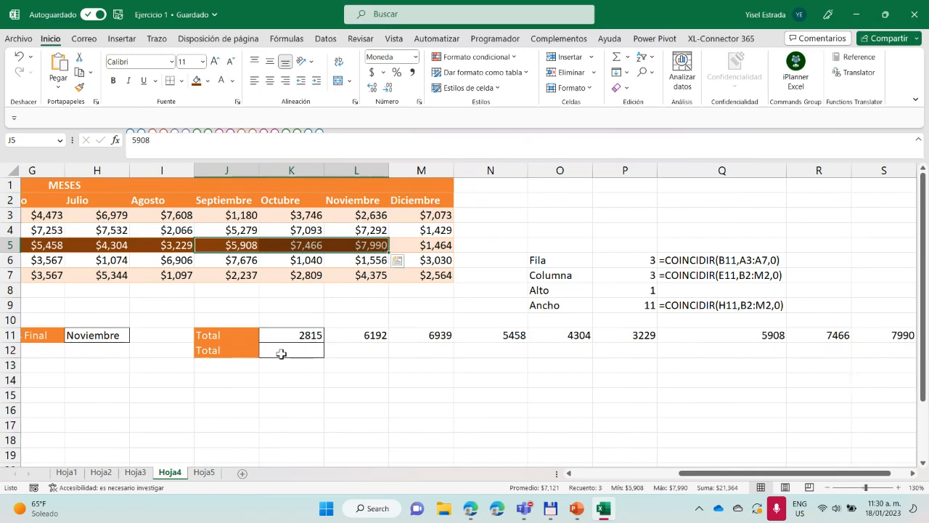
drag(307, 335, 898, 335)
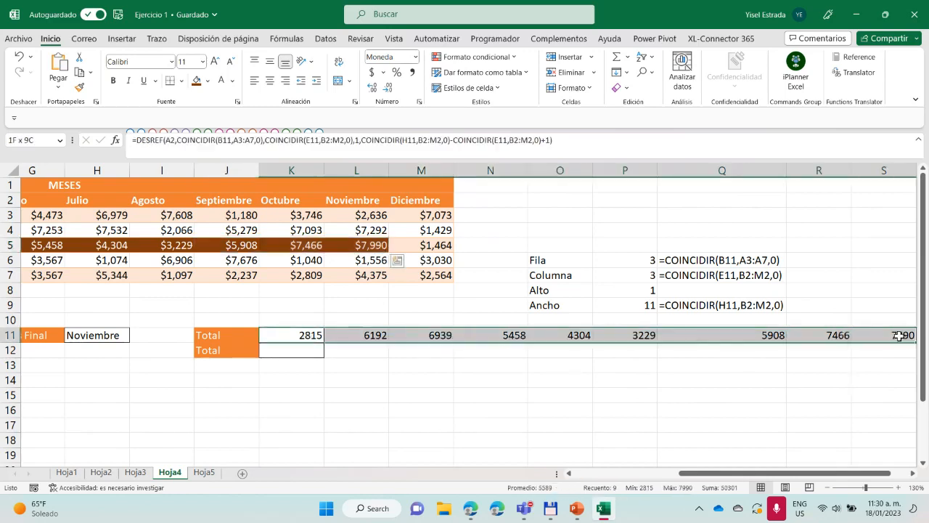
Set Mes Inicio in E11 to Julio
drag(757, 473, 646, 469)
click(312, 329)
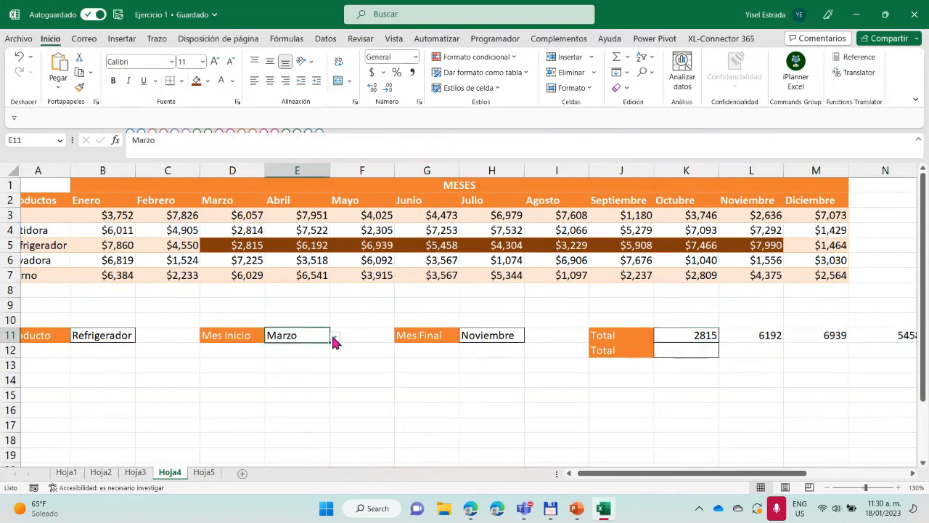
click(334, 336)
click(301, 392)
Give Refrigerador's Marzo to Junio sales, D5:G5, a light orange fill and black font color
drag(232, 246, 452, 247)
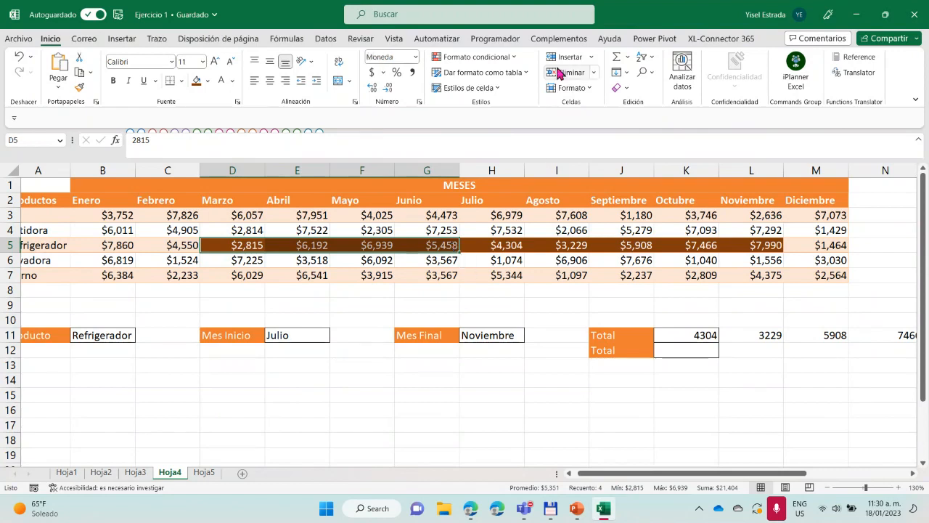
click(208, 82)
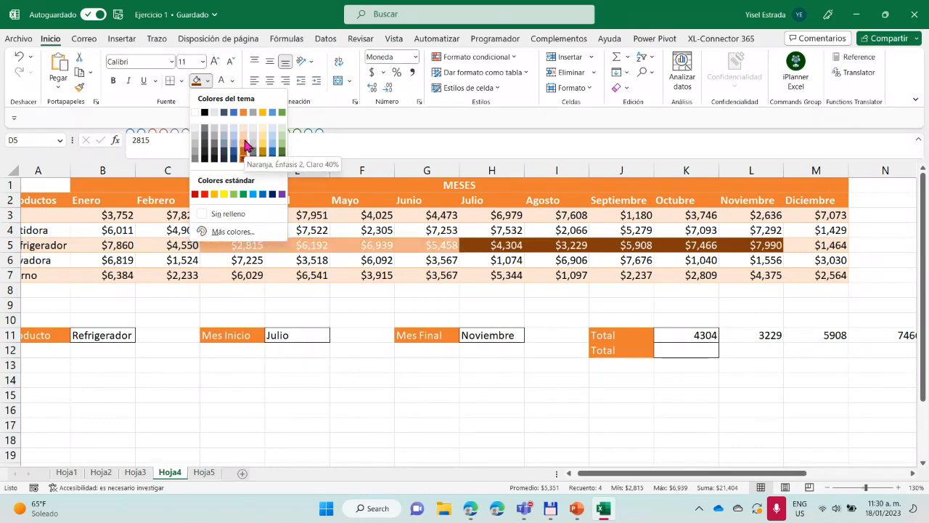
click(245, 143)
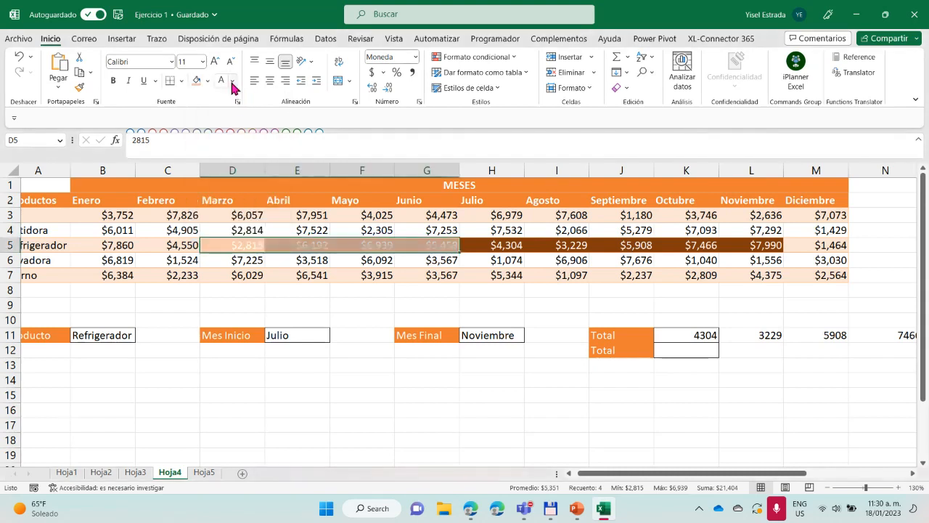
click(232, 80)
click(226, 99)
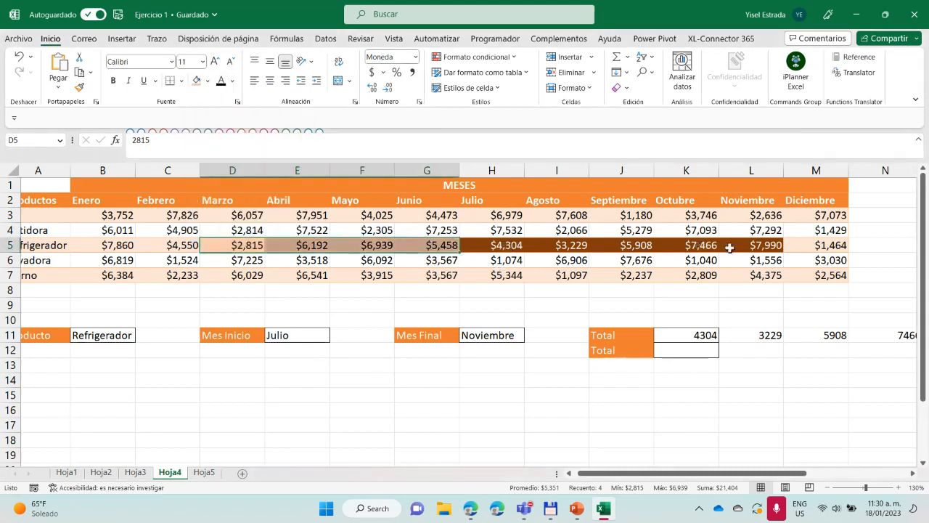
Check the Julio to Noviembre values in row 11, and wrap K11's whole DESREF formula in SUMA
drag(732, 481, 770, 473)
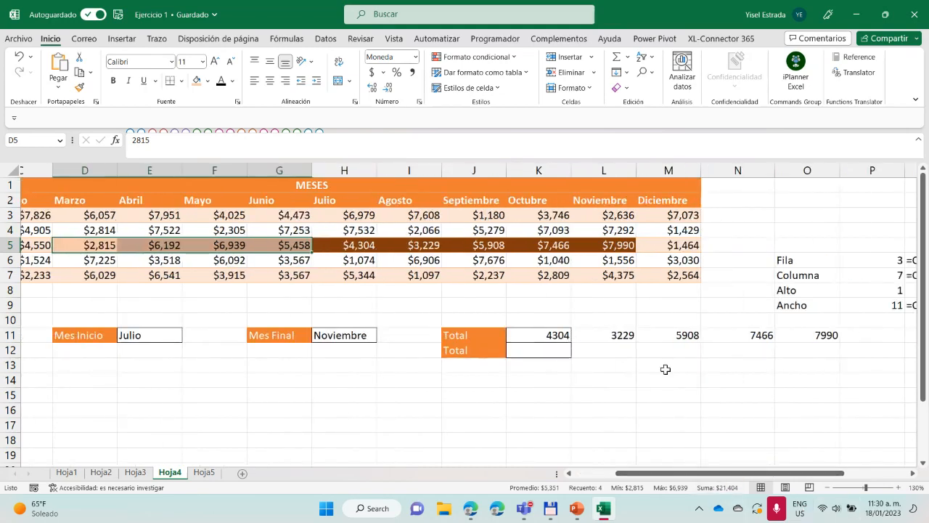
drag(739, 474, 782, 474)
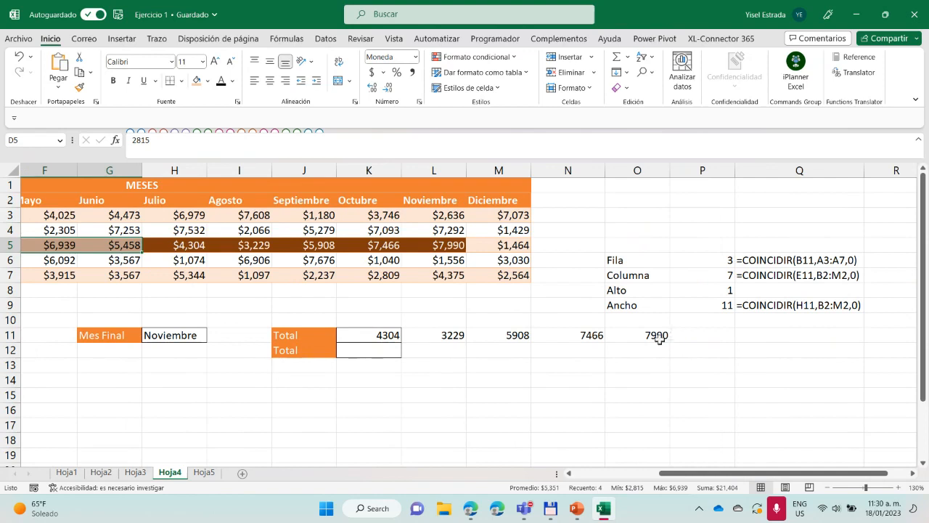
click(381, 336)
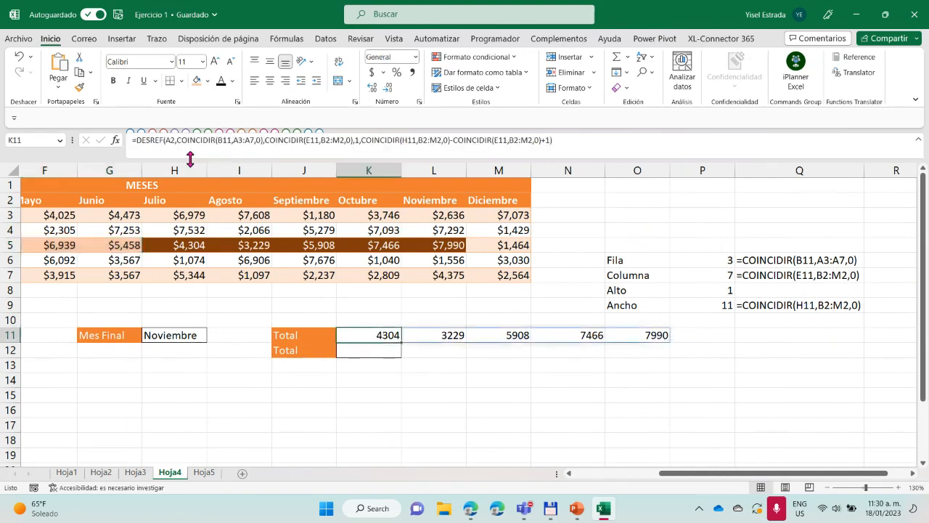
click(140, 140)
text(suma)
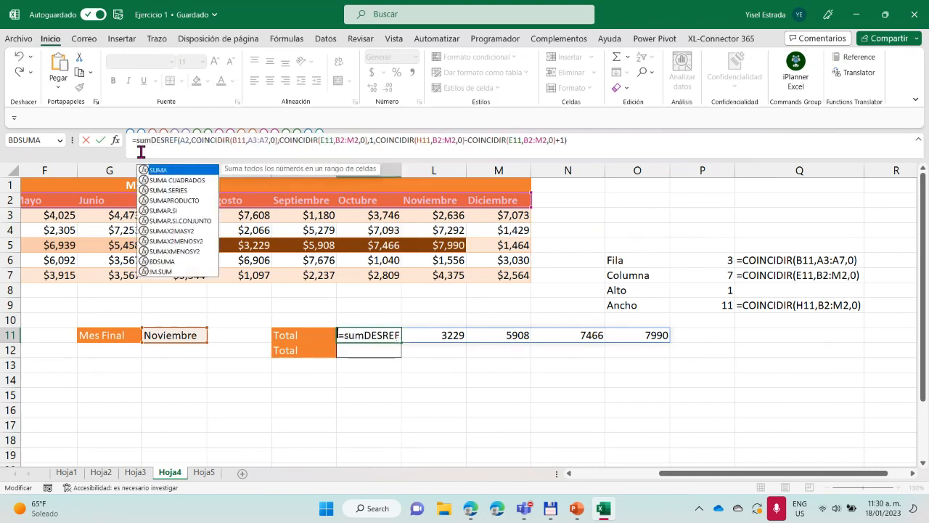
text(()
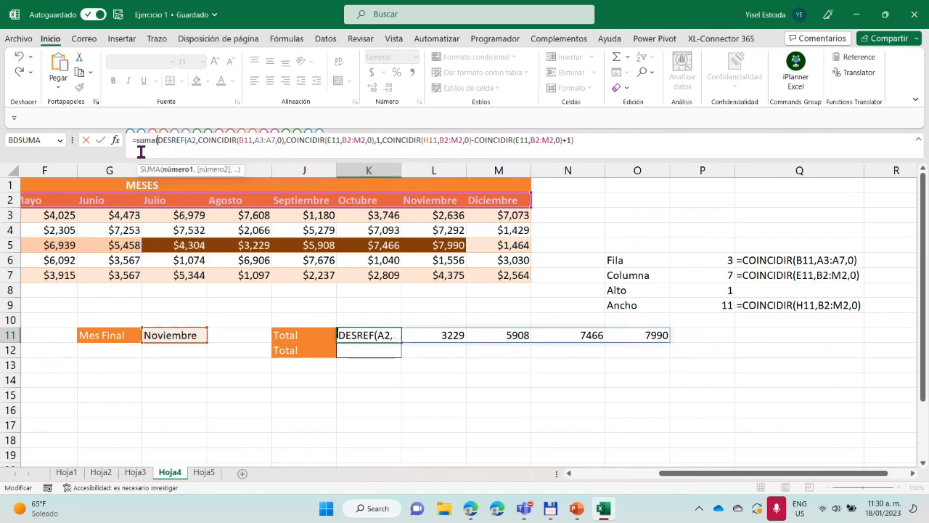
click(577, 142)
text())
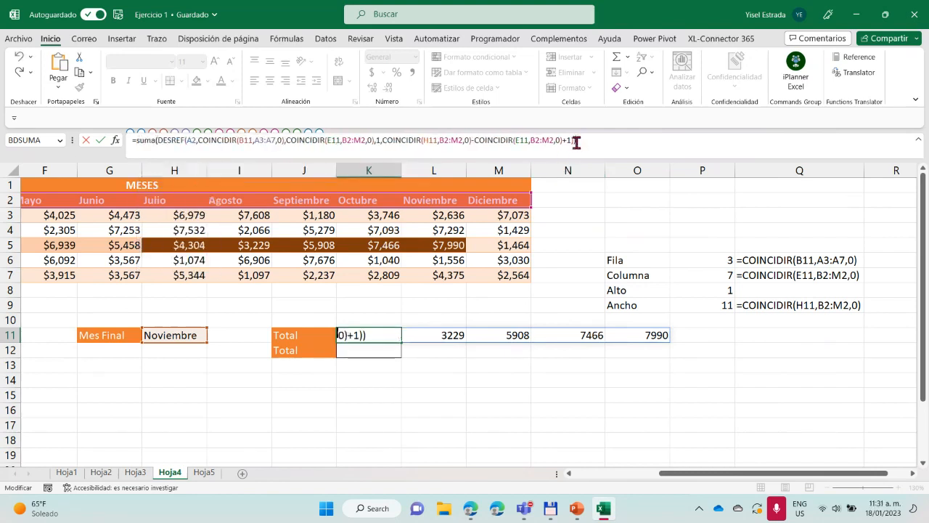
key(Return)
Format the Total cells K11:K12 as Moneda with no decimals
drag(391, 334, 385, 351)
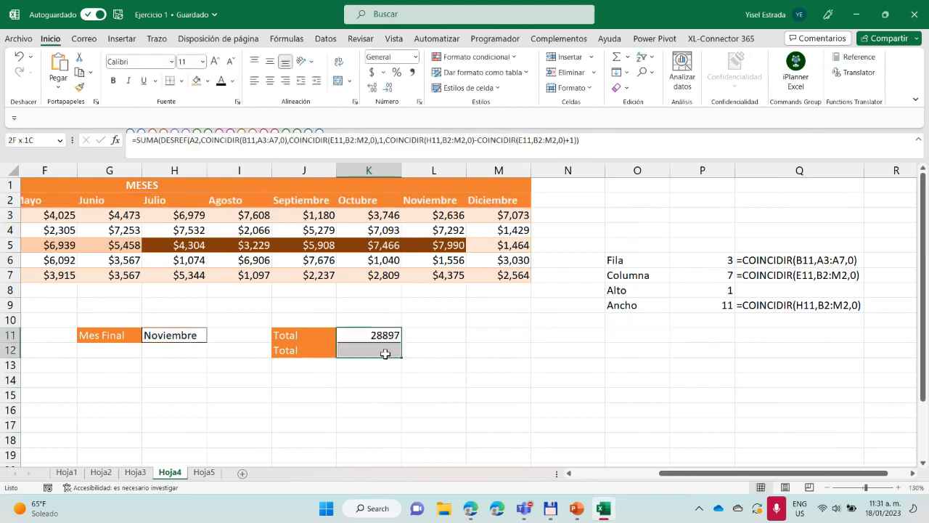
click(417, 58)
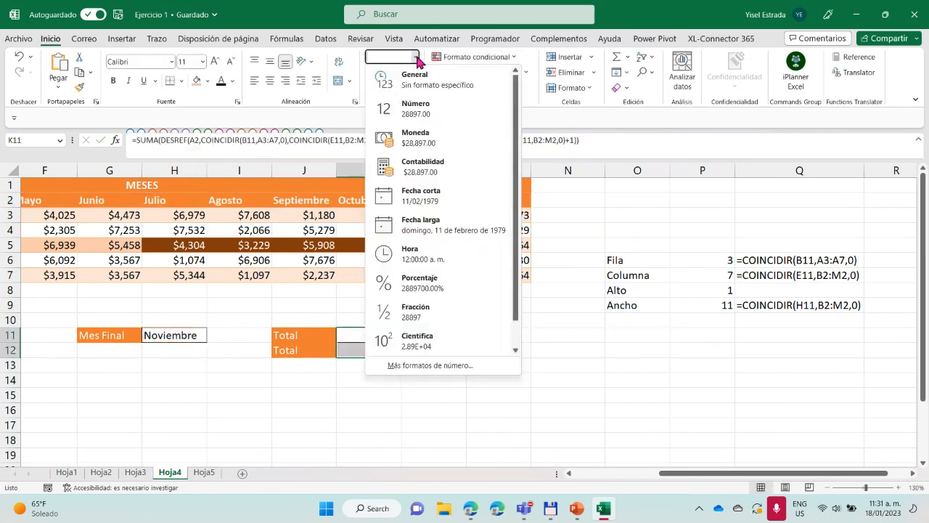
click(410, 130)
click(390, 87)
click(390, 87)
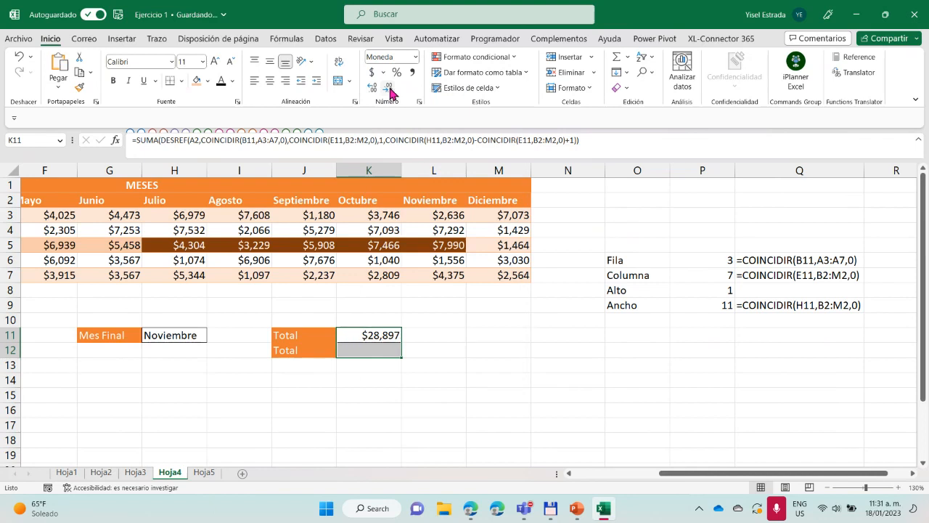
Compare the total in K11 with the sum of Refrigerador's Julio to Noviembre sales, H5:L5, and review its formula
click(382, 335)
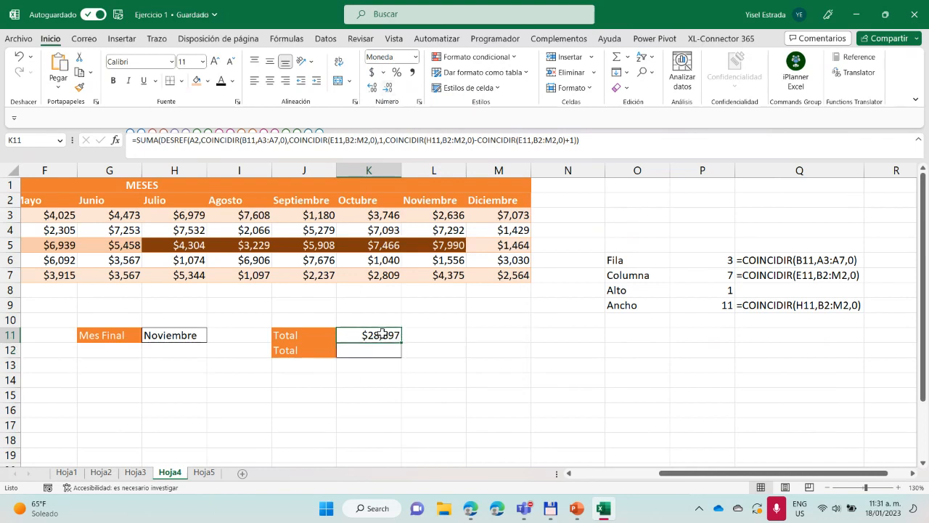
drag(739, 480, 674, 479)
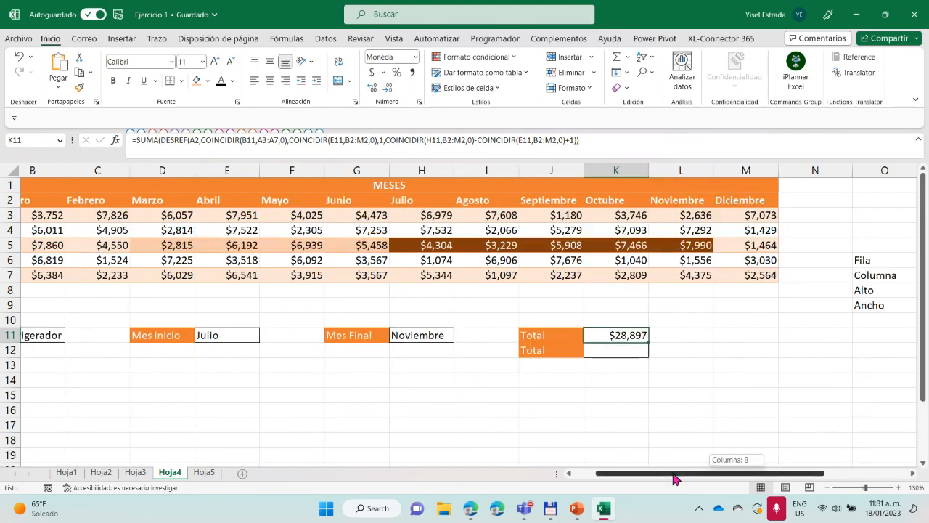
drag(442, 245, 675, 245)
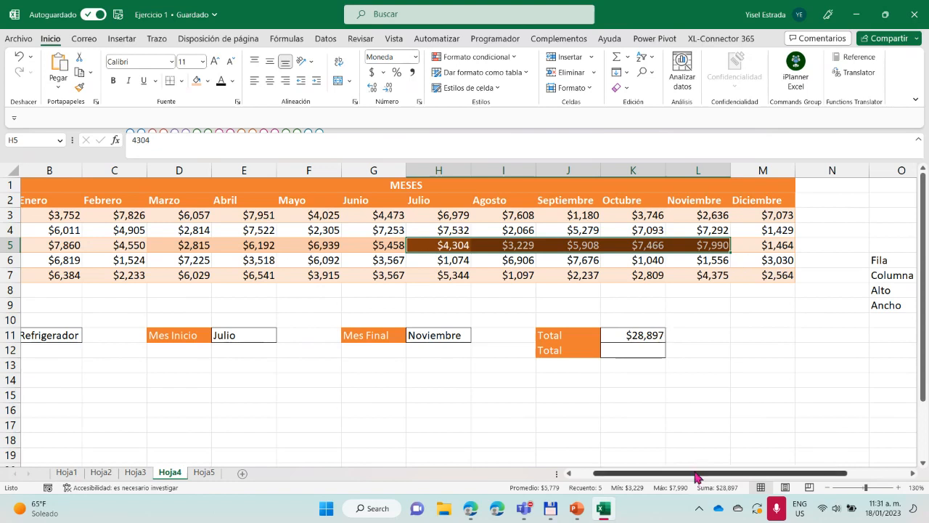
drag(696, 477, 765, 458)
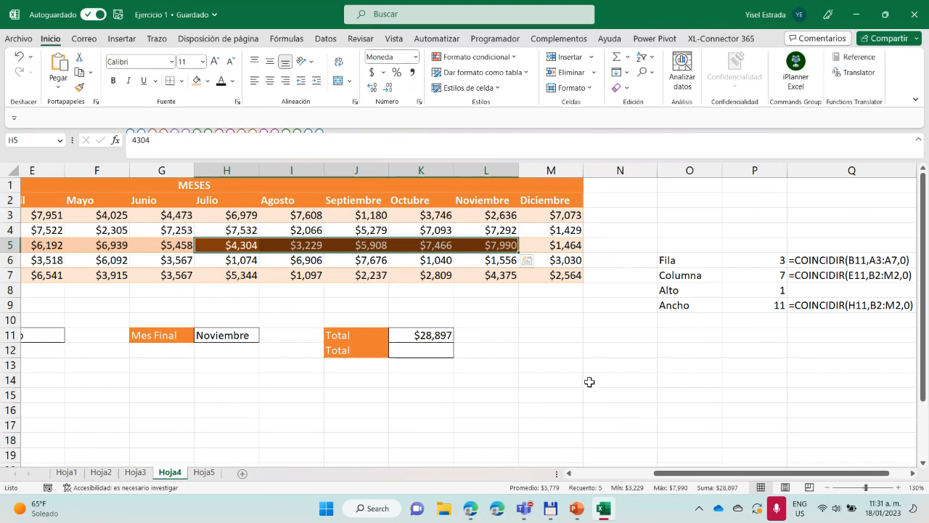
click(435, 336)
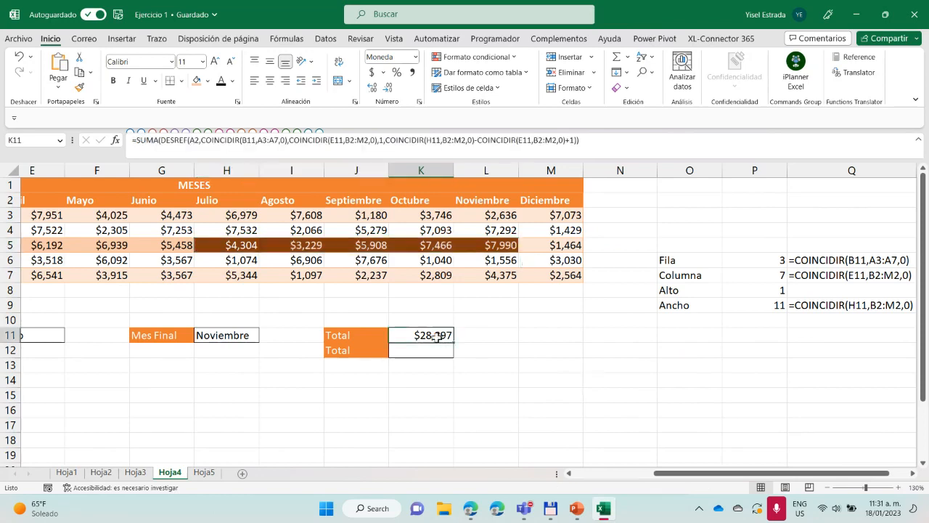
drag(664, 474, 562, 472)
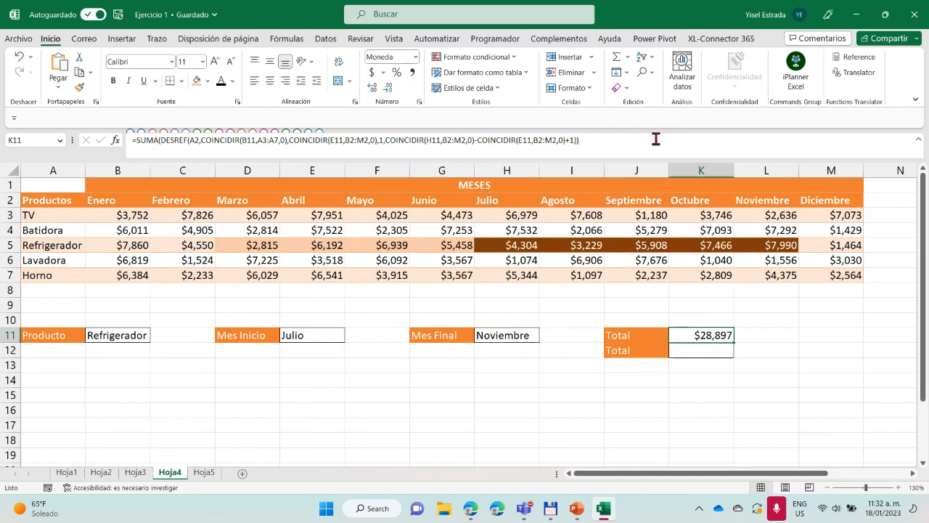
Display K11's formula as text in L11 with FORMULATEXT(K11)
drag(668, 473, 782, 461)
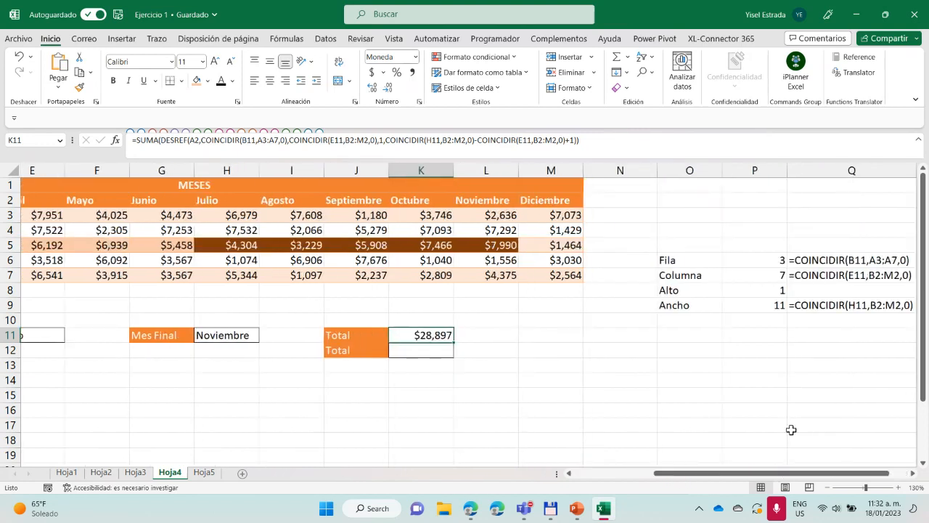
click(507, 335)
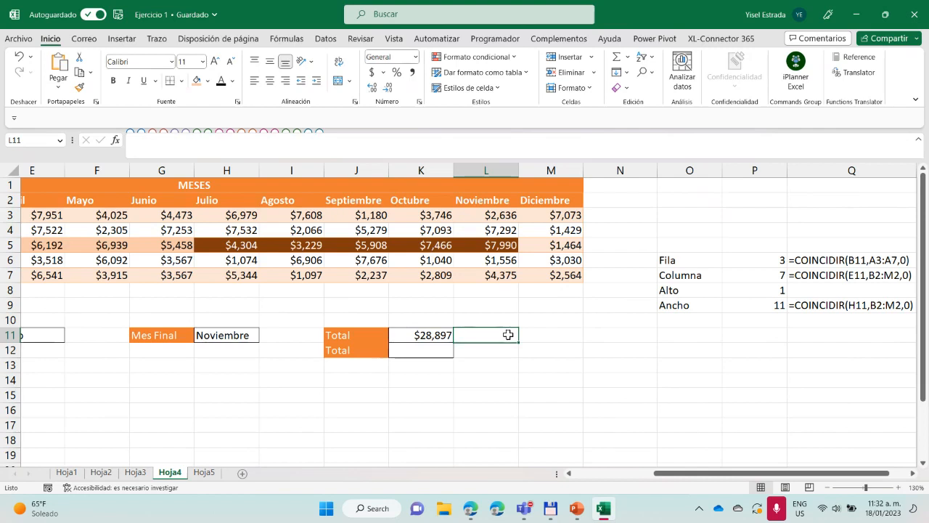
text(=fo)
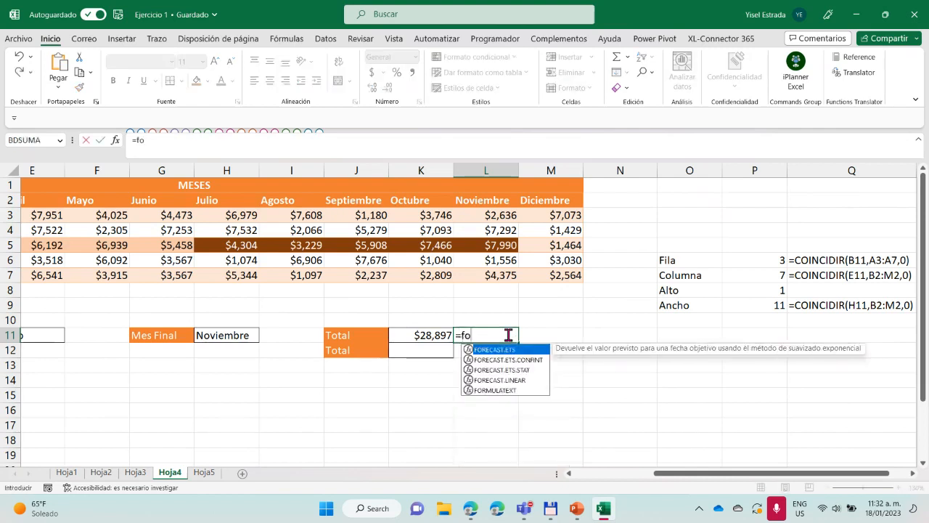
double_click(512, 390)
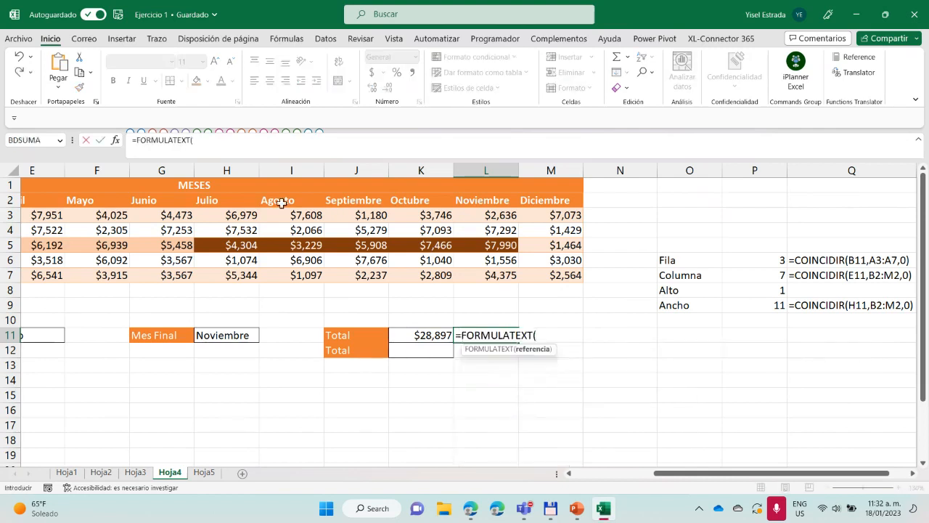
click(445, 334)
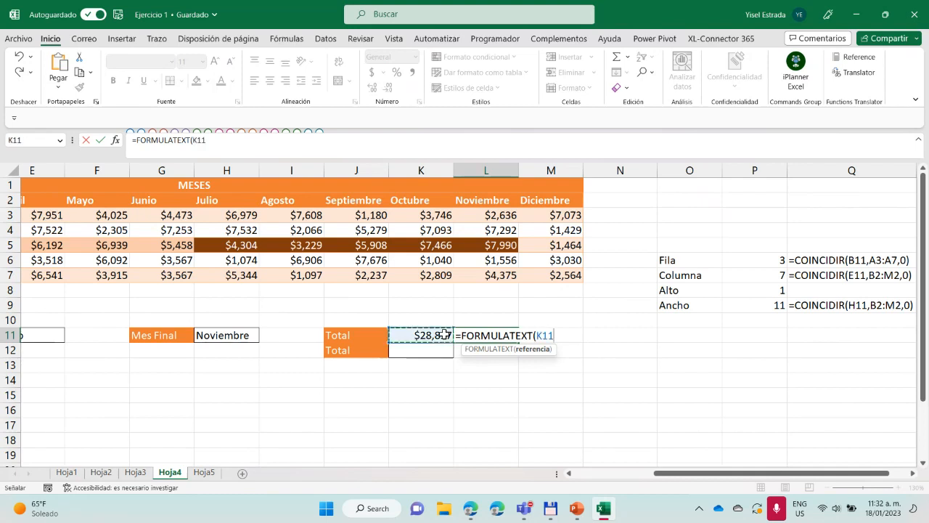
key(Return)
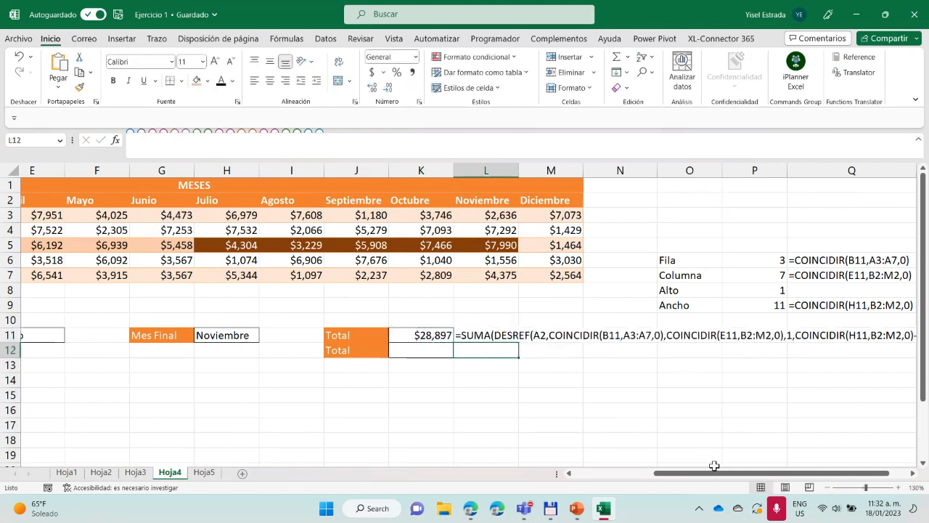
Examine the full formula text in L11 alongside the Fila, Columna, Alto and Ancho helper formulas in O6:Q9
drag(714, 466, 729, 465)
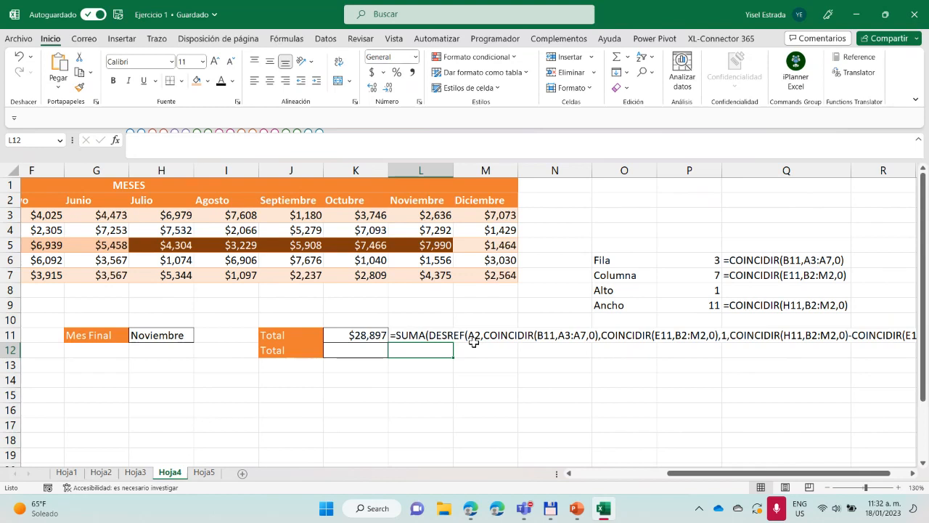
click(521, 336)
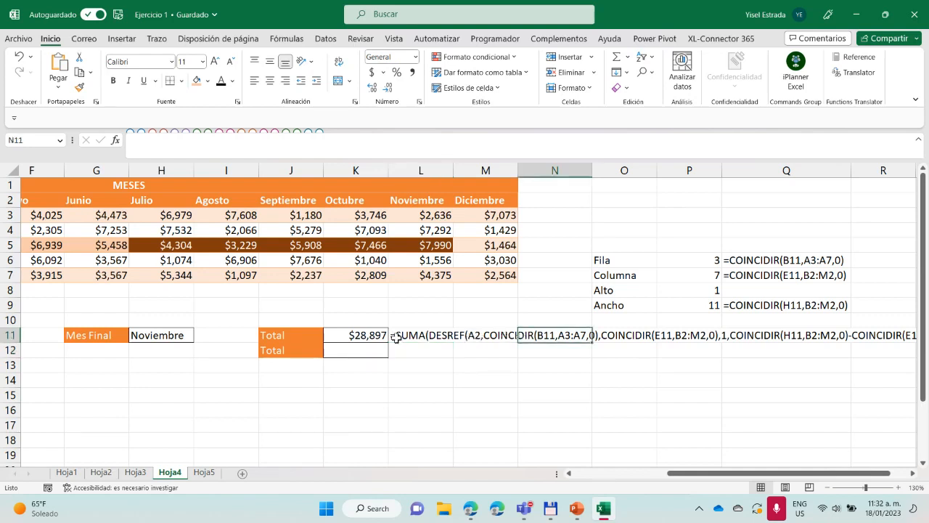
click(502, 366)
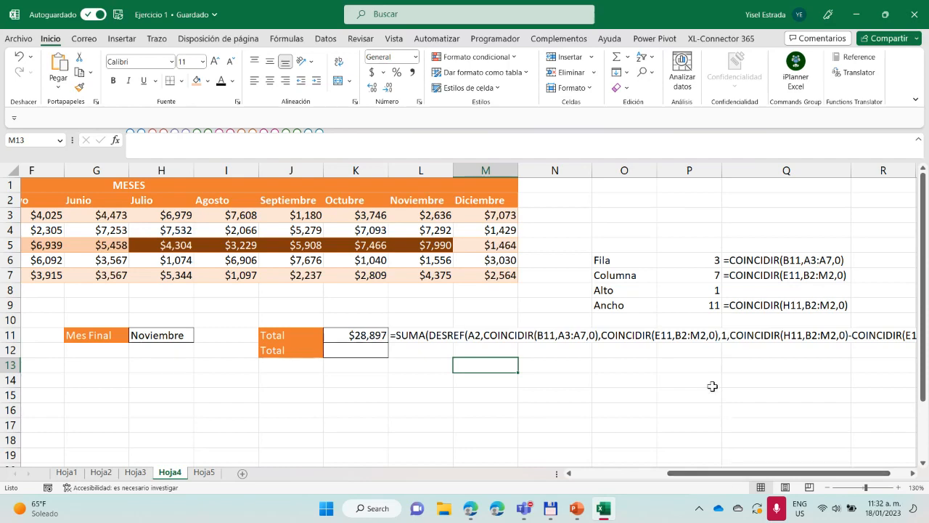
scroll(715, 392, up, 2)
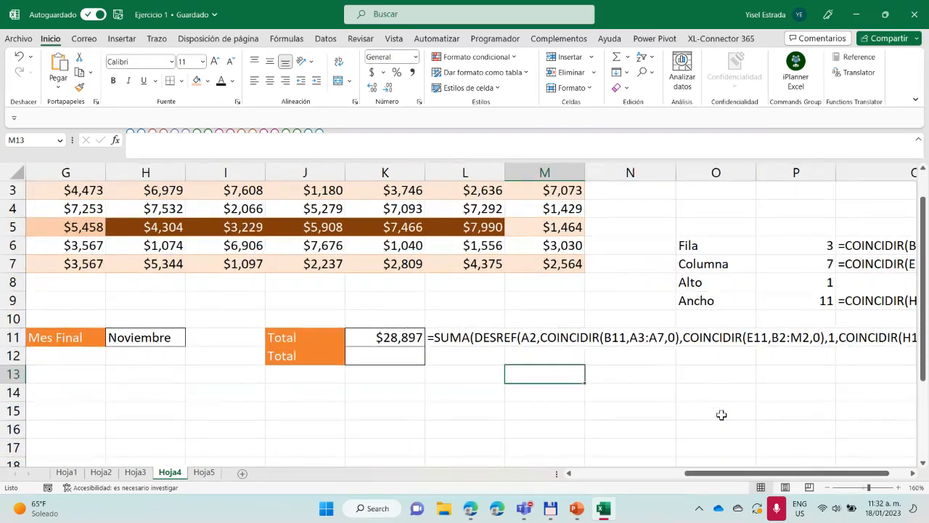
drag(748, 474, 807, 472)
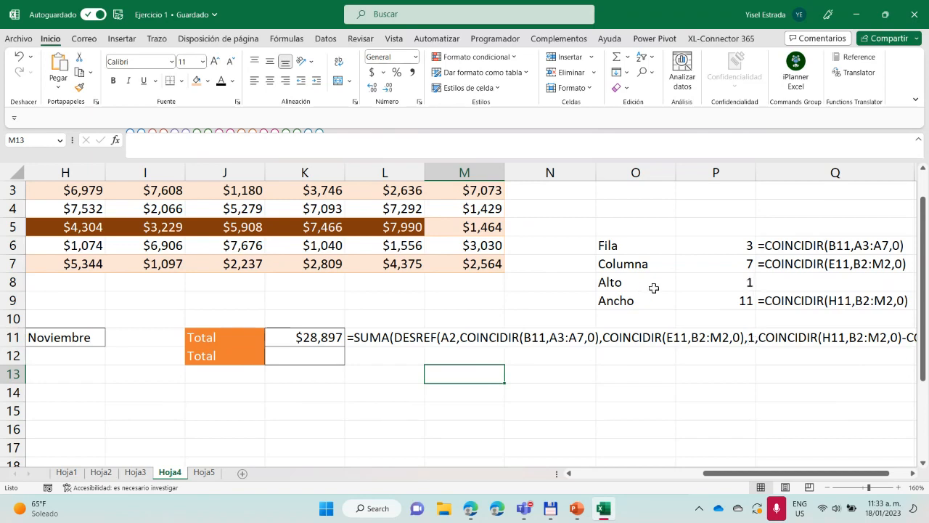
drag(821, 477, 829, 475)
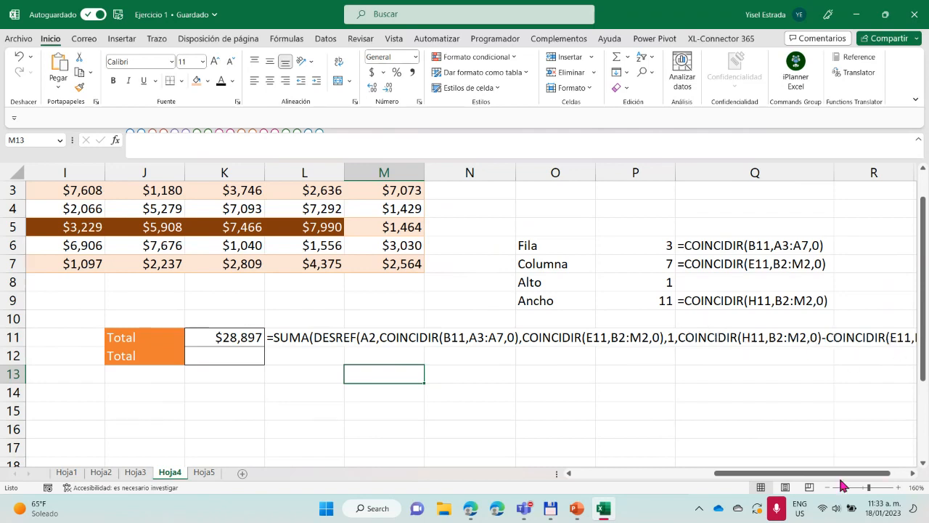
mouse_move(872, 474)
mouse_down()
mouse_move(893, 475)
mouse_move(875, 475)
mouse_up()
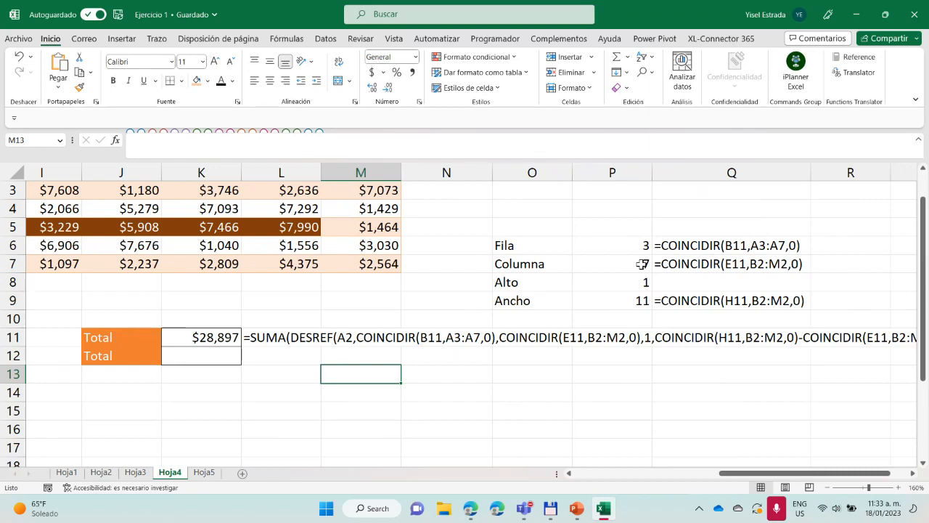
drag(755, 473, 766, 472)
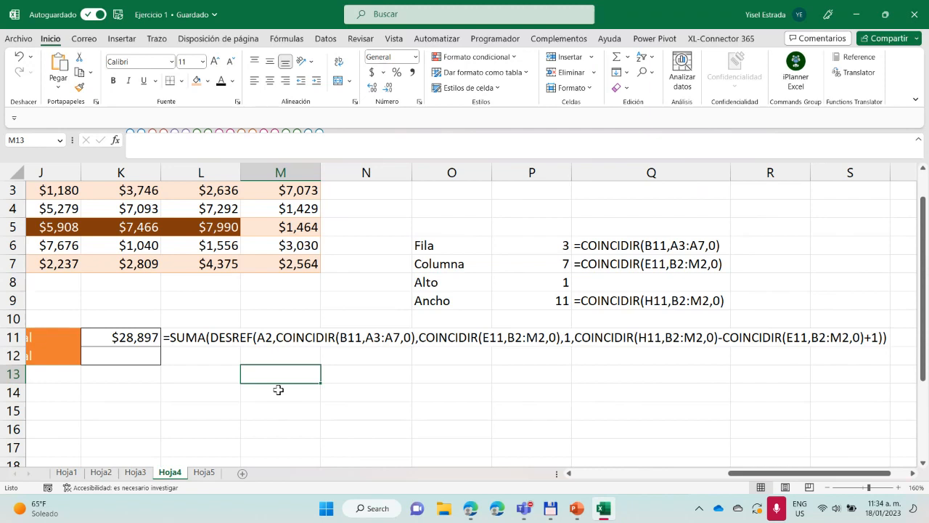
text(=ag)
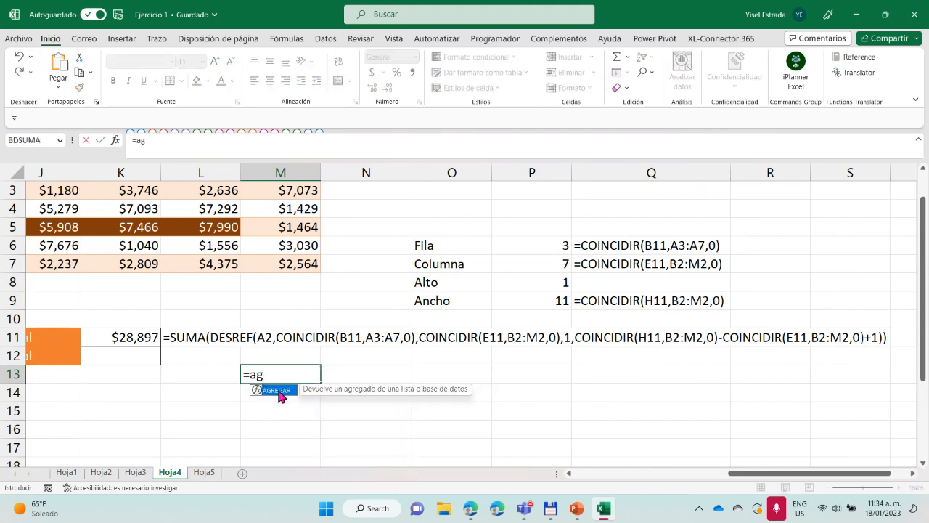
double_click(277, 390)
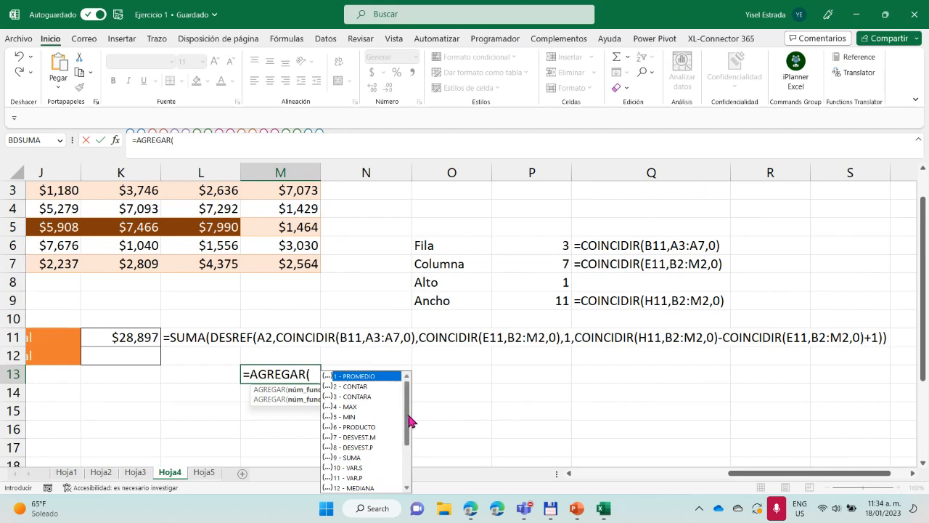
drag(408, 421, 403, 377)
drag(408, 410, 406, 480)
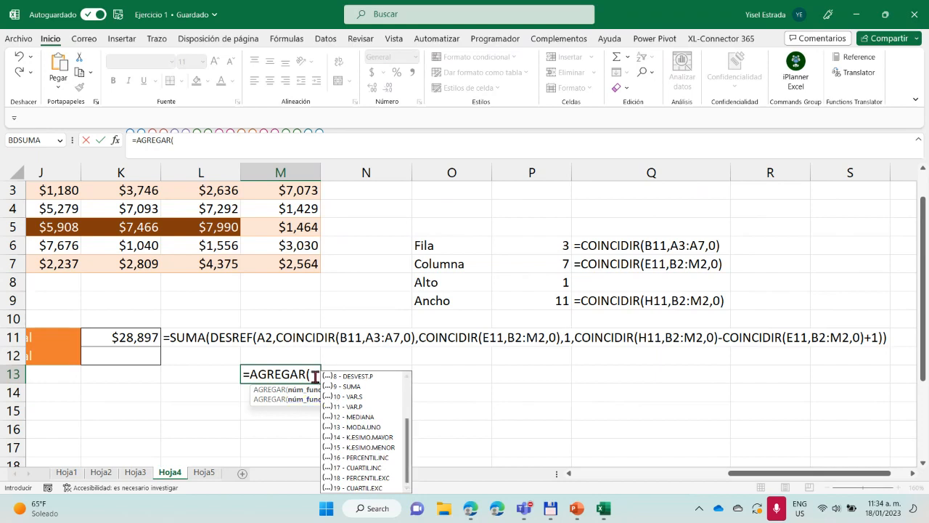
drag(311, 374, 253, 374)
text(pro)
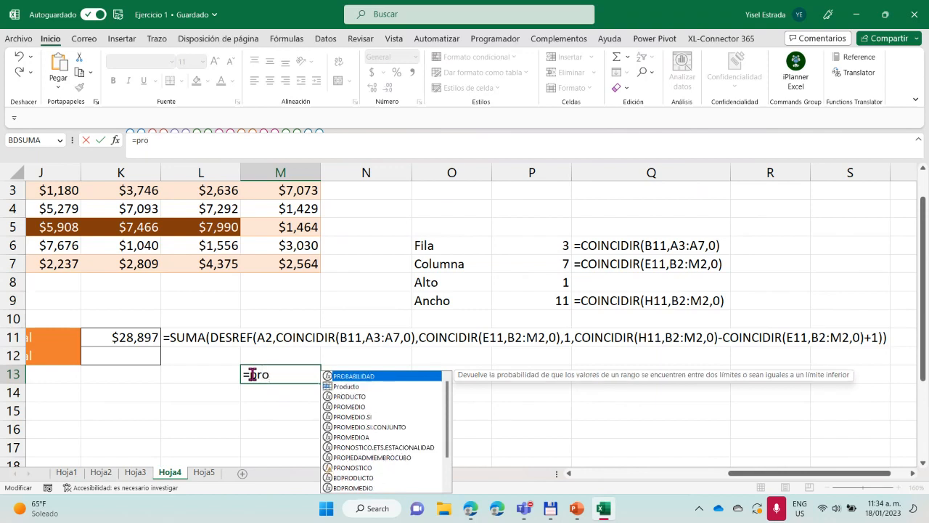
text(me)
double_click(277, 390)
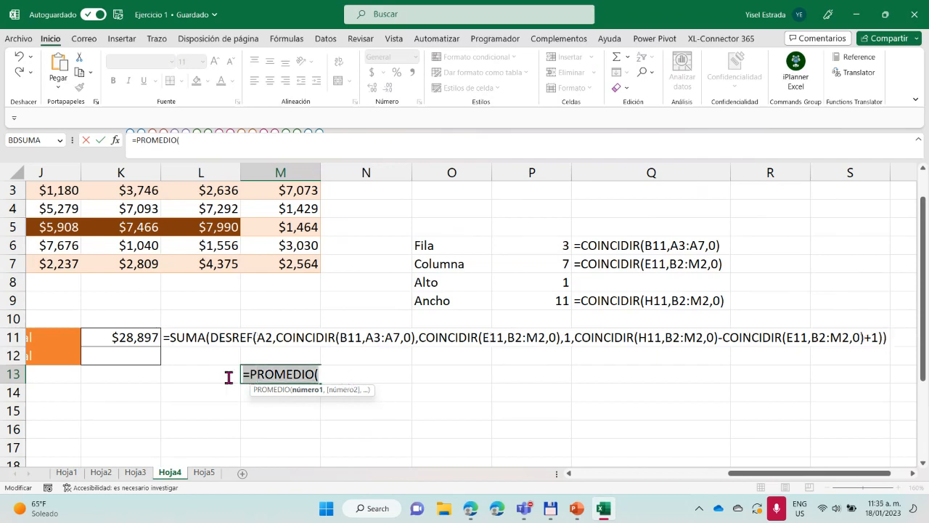
key(Escape)
Start an INDICE formula in the second Total cell, K12, with the sales data B3:M7 as its matrix
drag(730, 481, 637, 479)
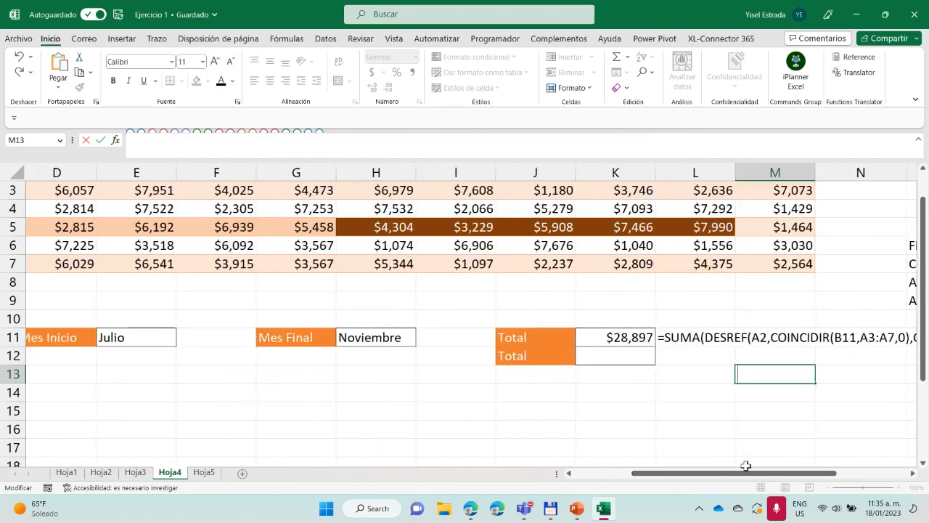
drag(744, 473, 838, 441)
scroll(798, 444, up, 1)
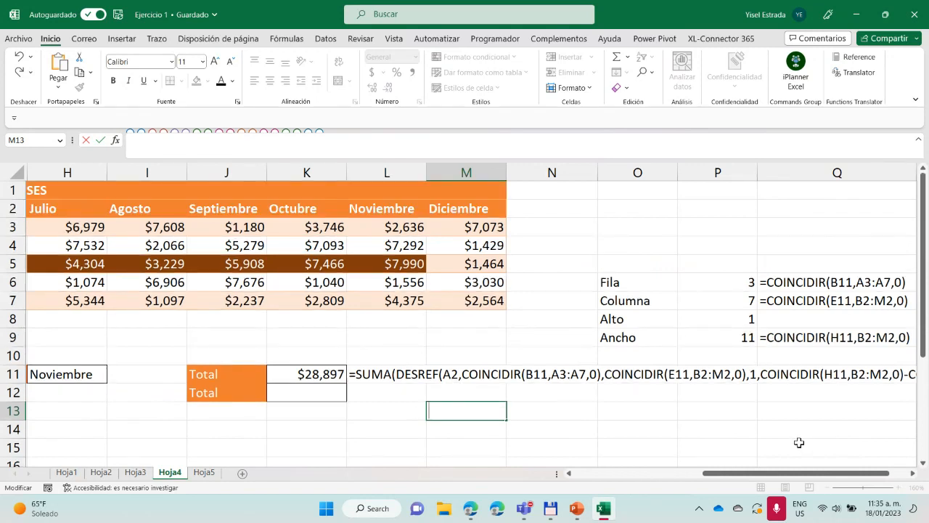
click(311, 390)
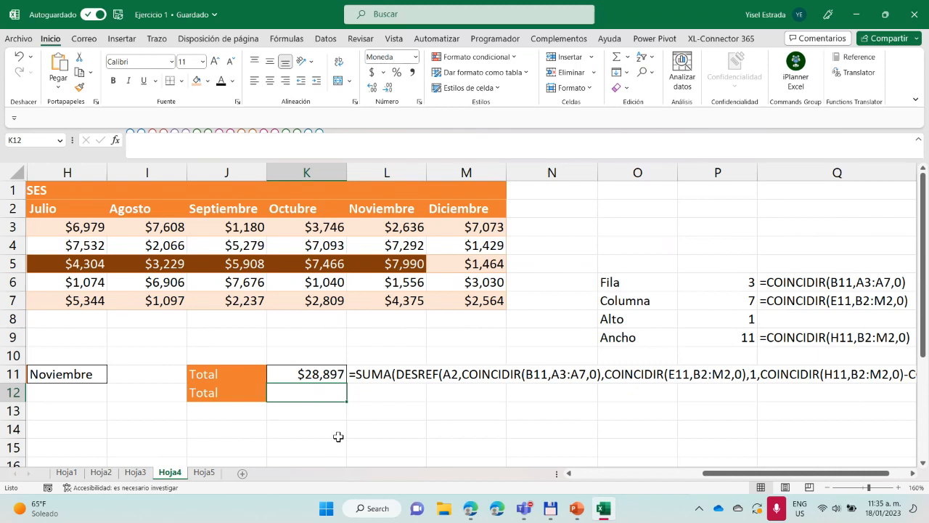
text(=)
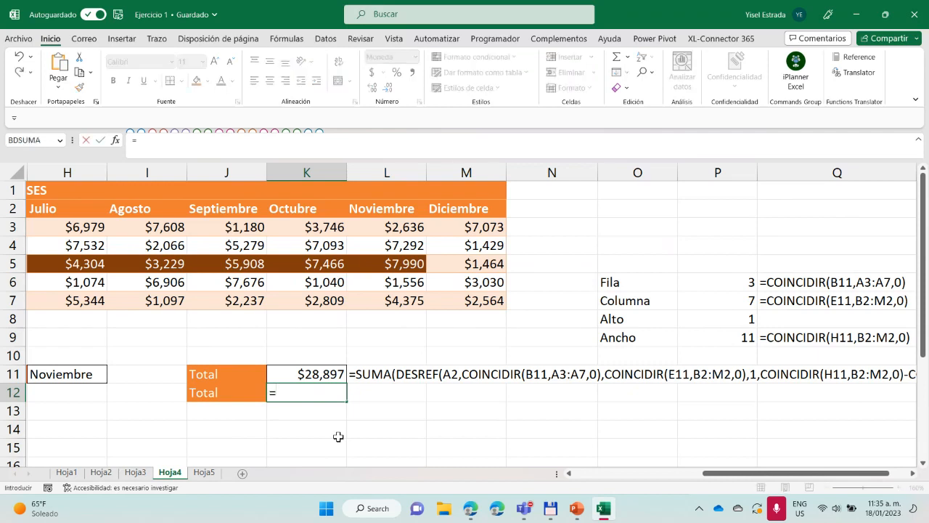
text(in)
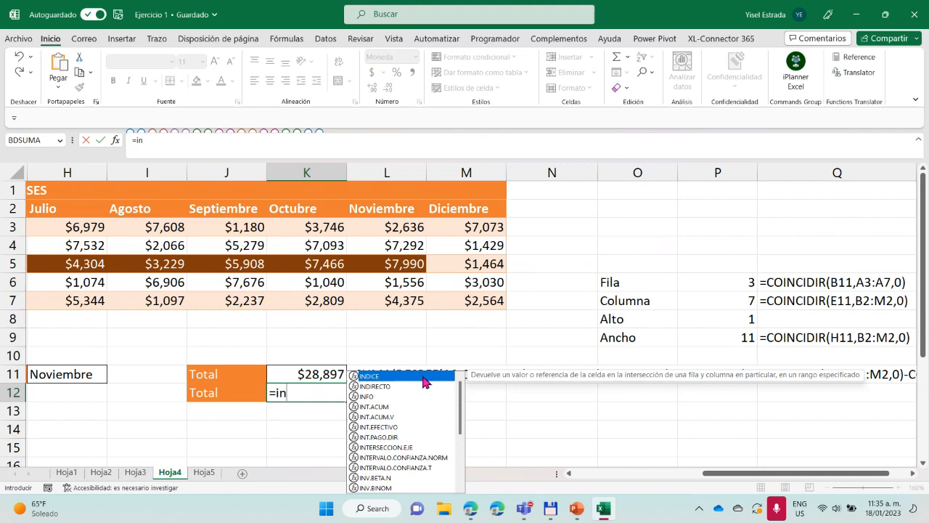
double_click(424, 377)
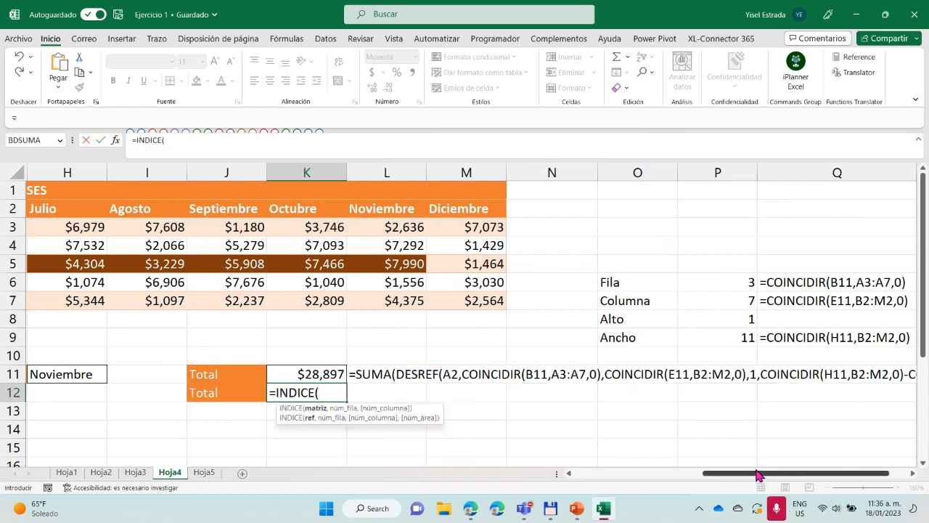
drag(761, 475, 643, 474)
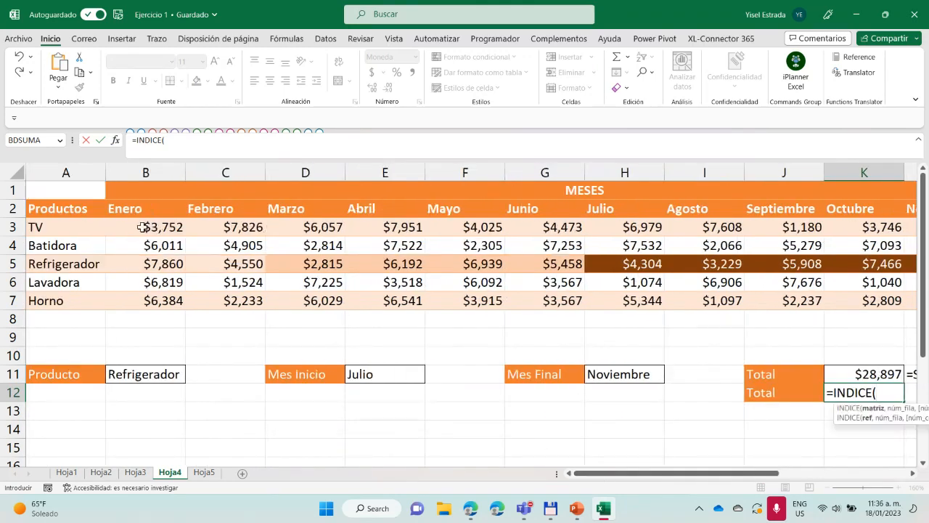
drag(144, 227, 795, 297)
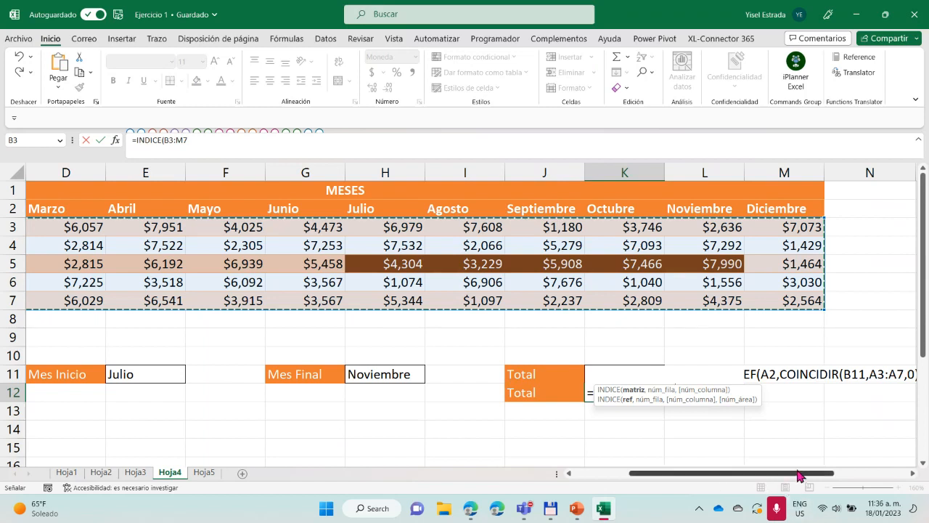
drag(689, 475, 598, 476)
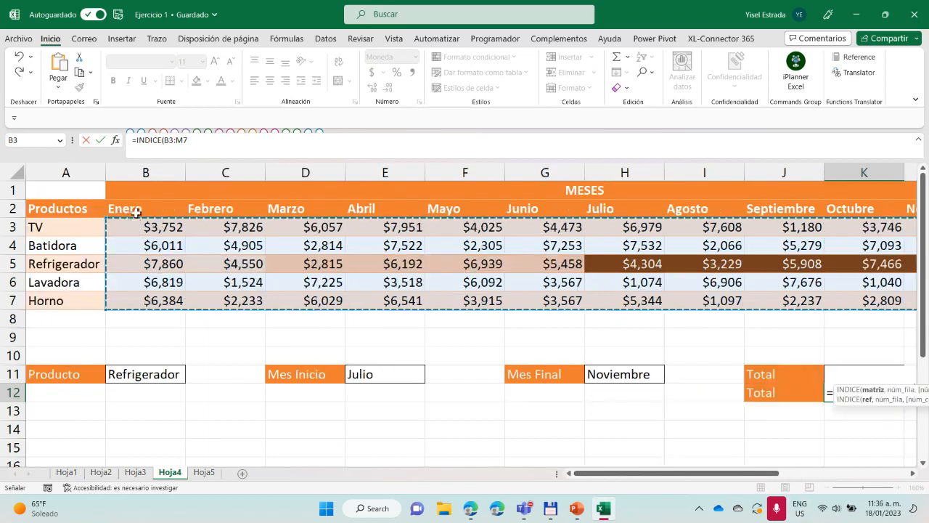
scroll(656, 386, right, 5)
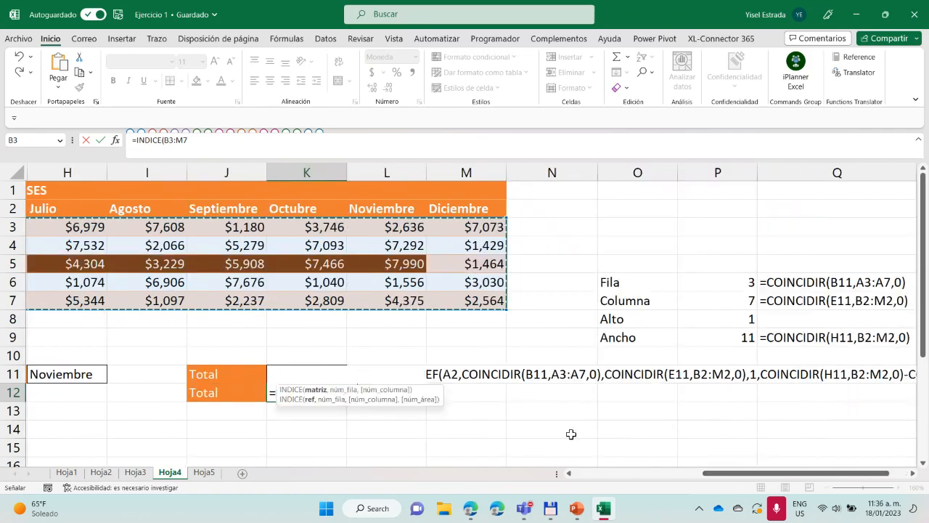
click(193, 141)
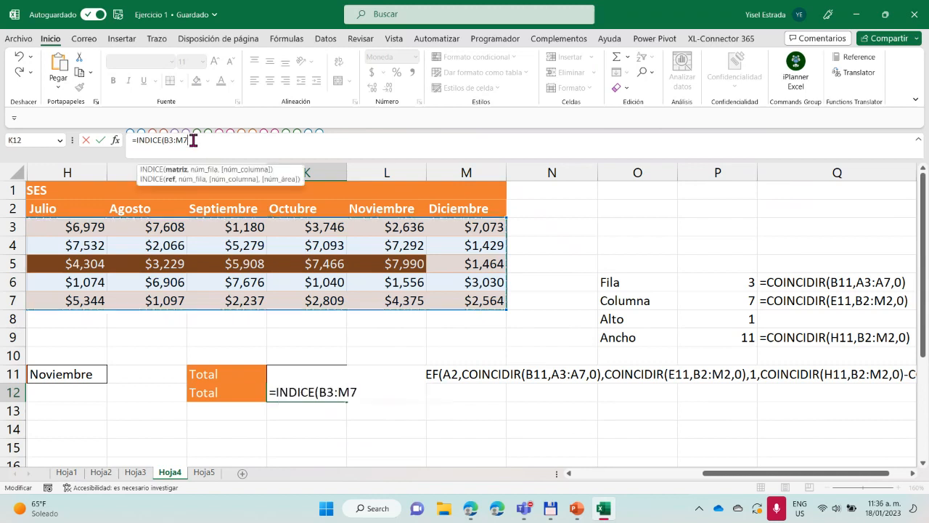
text(,)
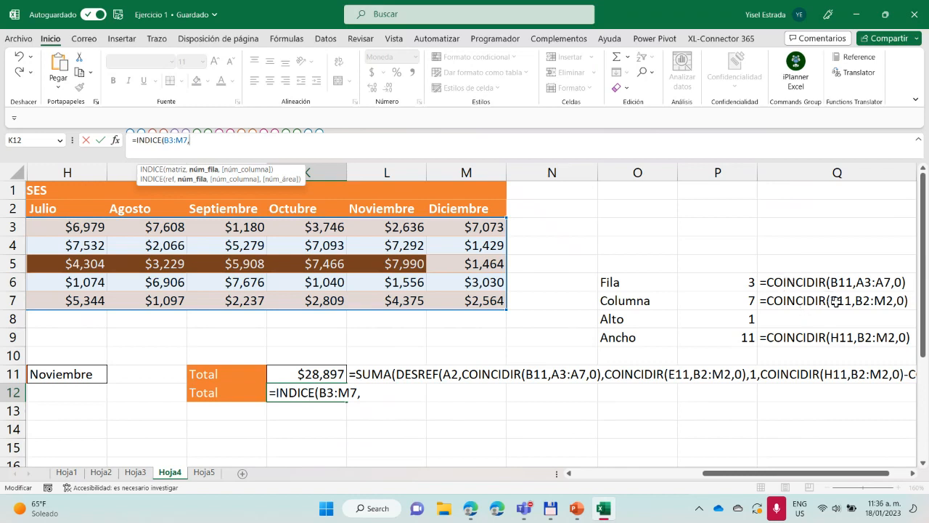
Give INDICE its row number with COINCIDIR(B11,A3:A7,0), matching the chosen product exactly in the product list
text(c)
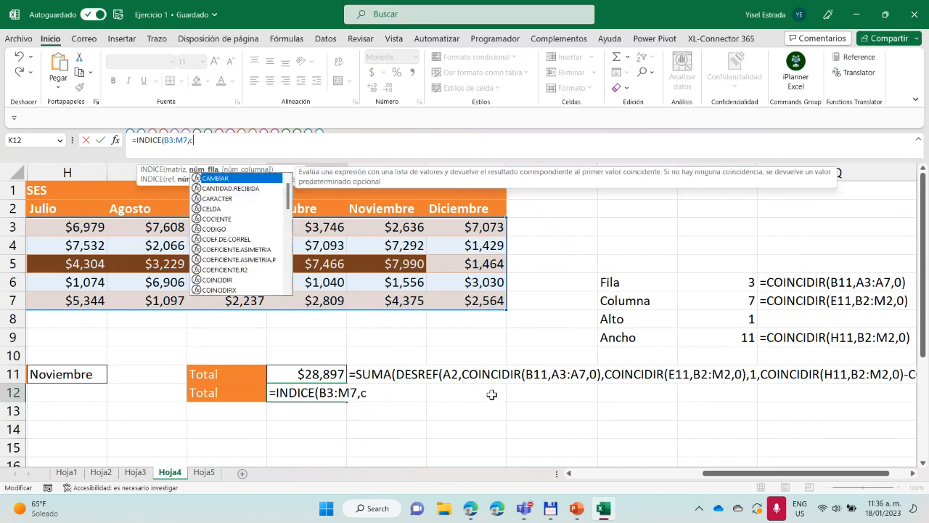
text(oin)
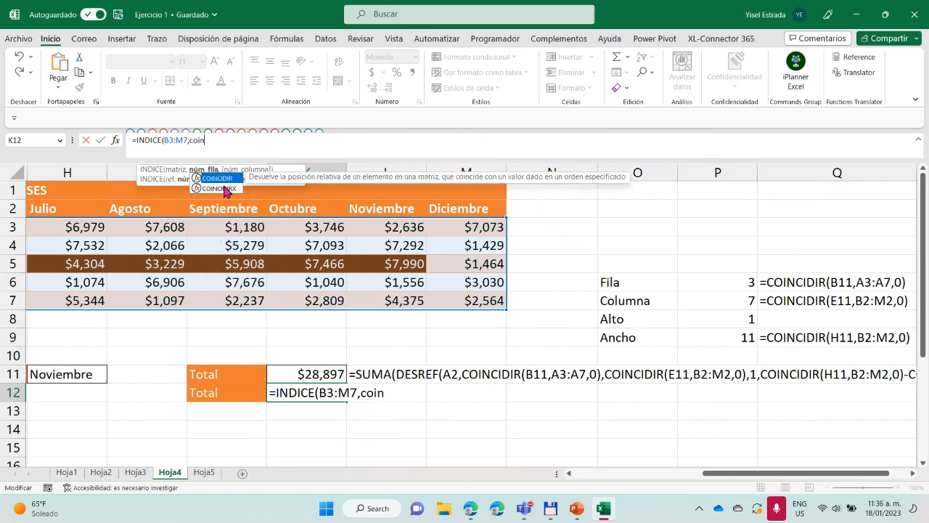
double_click(226, 177)
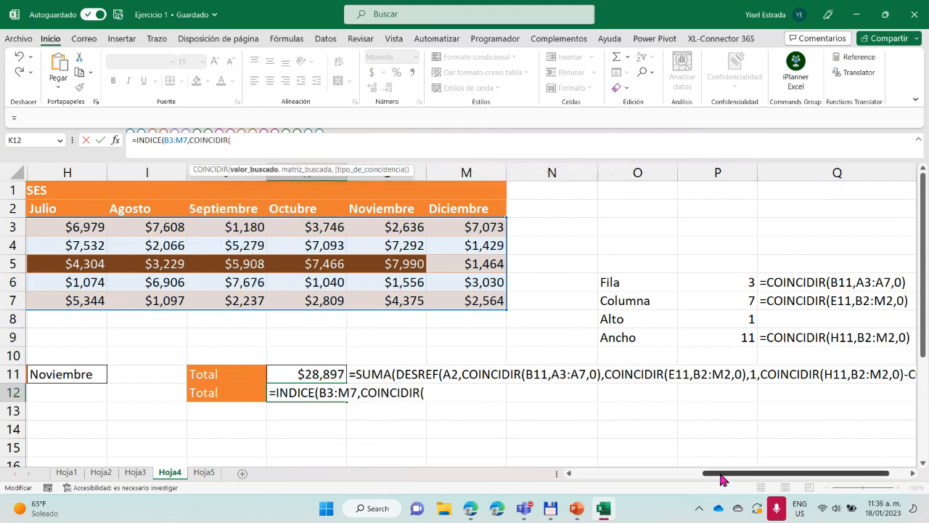
drag(722, 479, 564, 476)
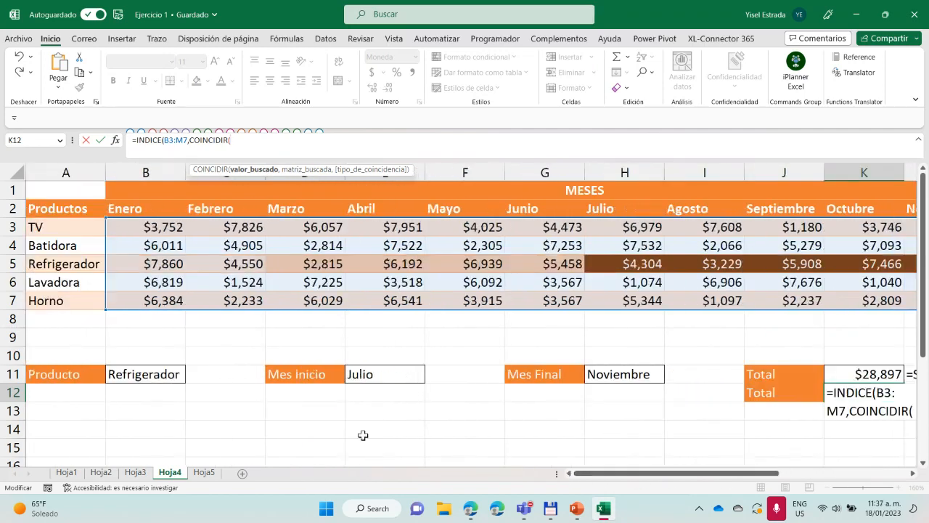
click(139, 375)
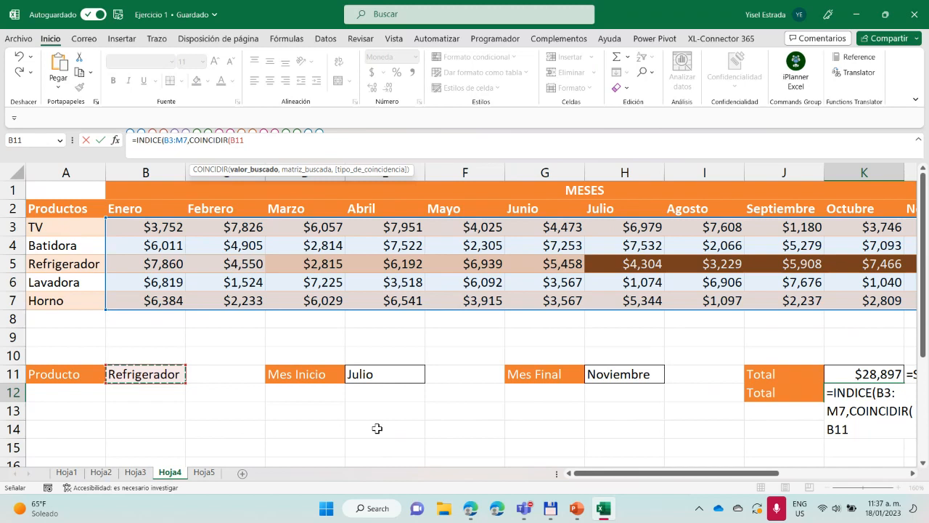
text(,)
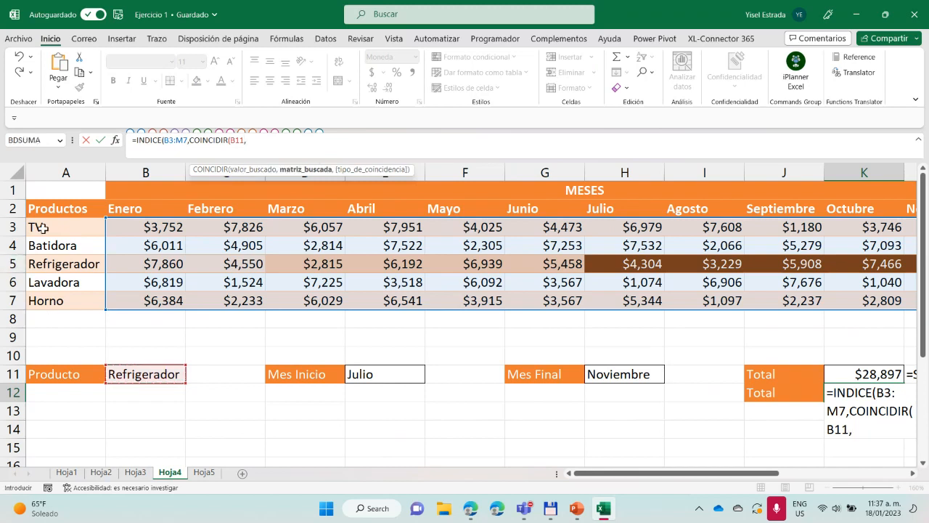
drag(44, 227, 50, 296)
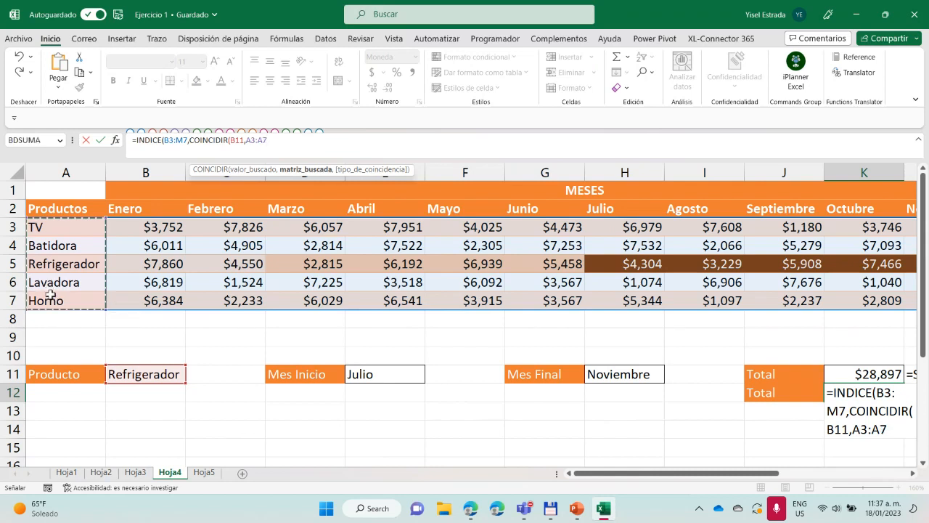
text(,0)
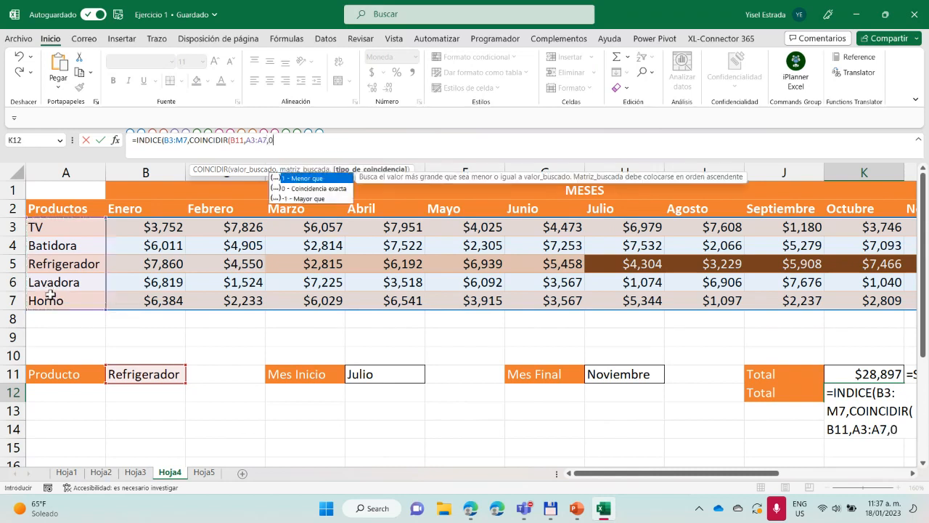
text(),)
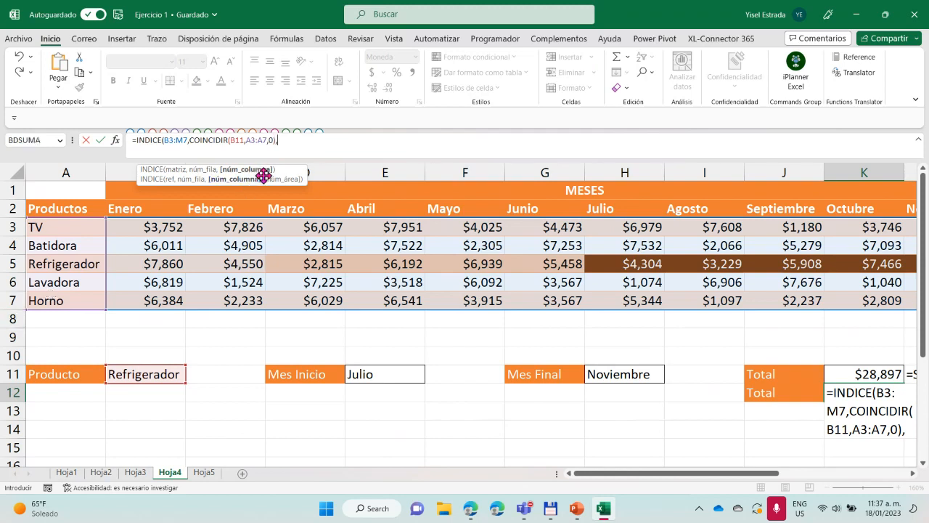
text(coin)
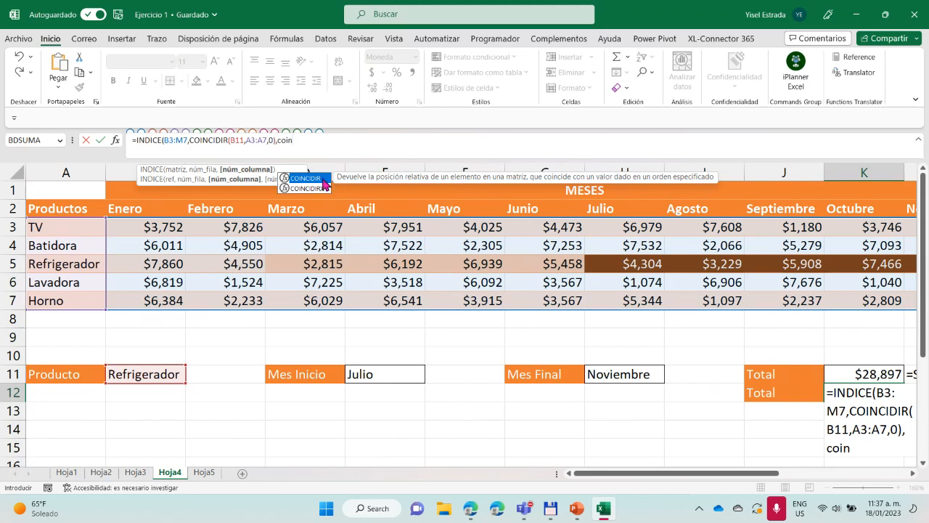
Give INDICE its column number with COINCIDIR(E11,B2:M2,0), matching the Mes Inicio exactly in the month headers
double_click(323, 179)
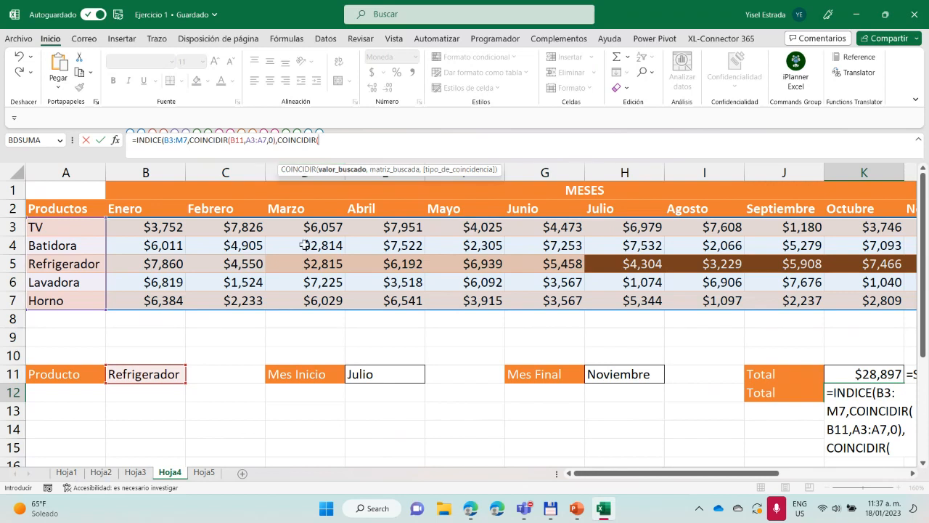
click(377, 375)
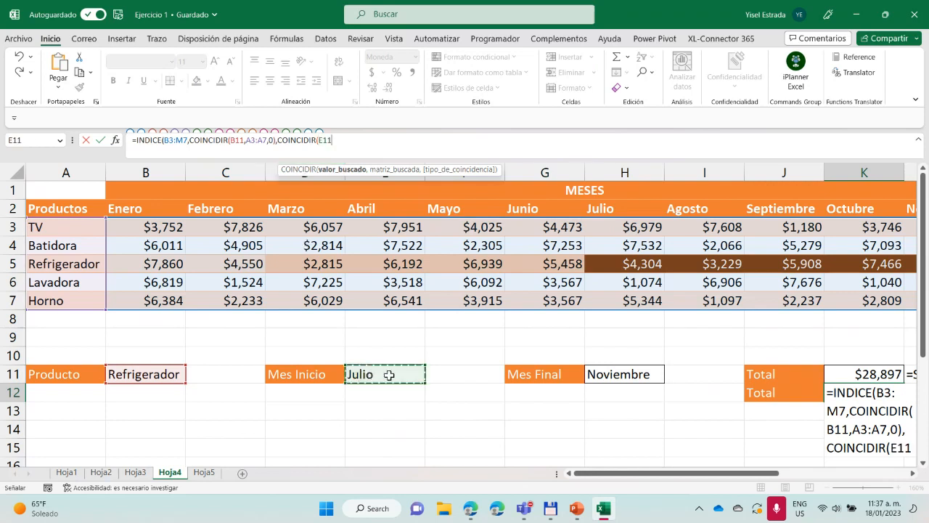
text(,)
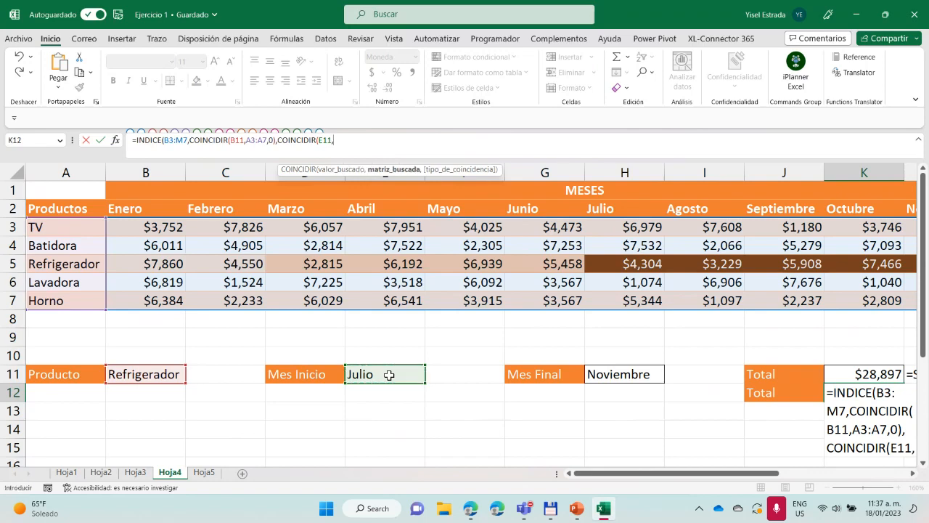
click(173, 209)
drag(194, 209, 807, 209)
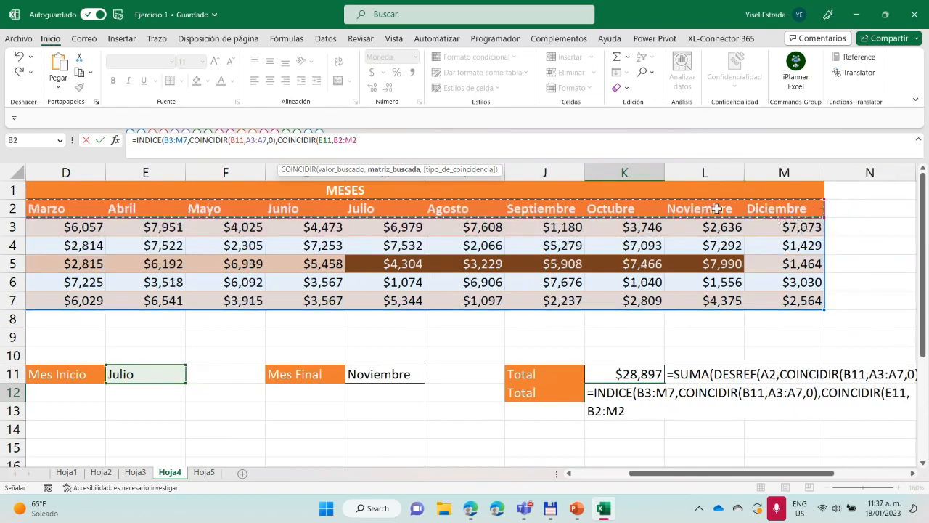
text(,)
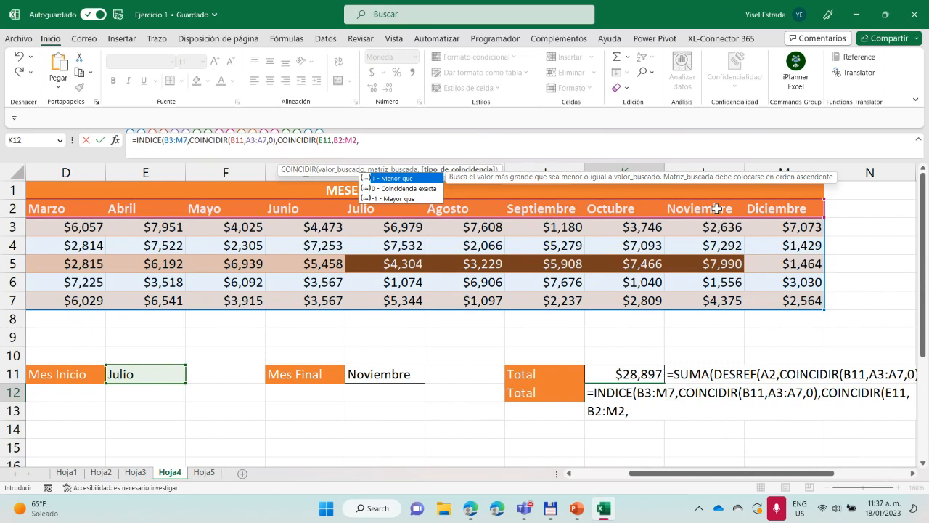
click(416, 189)
double_click(416, 189)
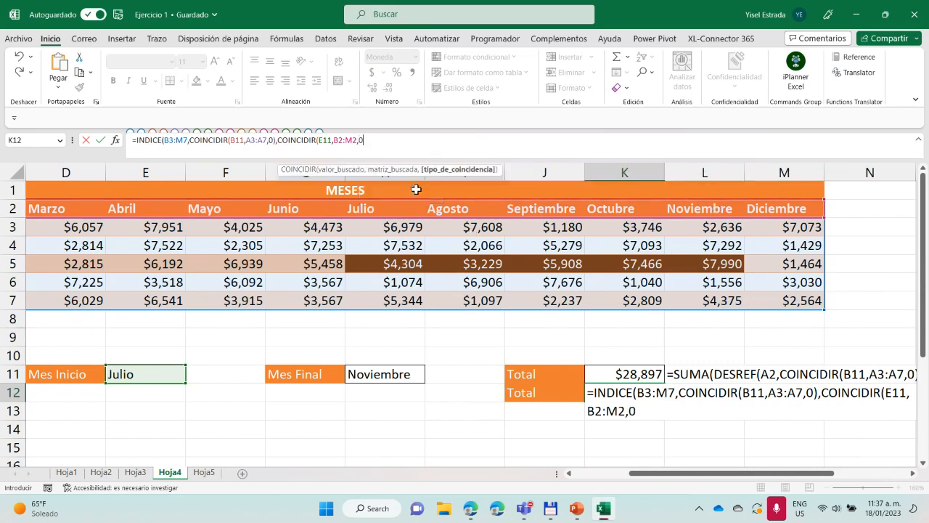
text():)
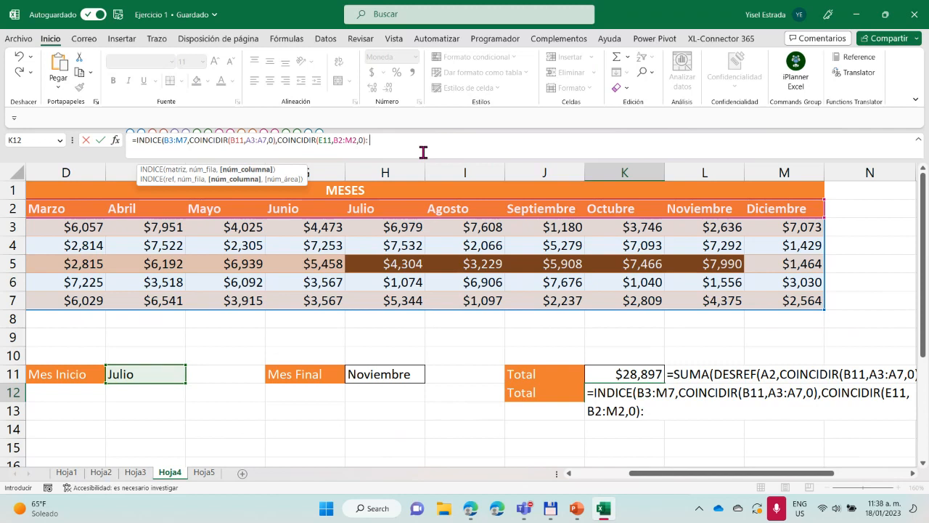
Add a second INDICE after the colon in K12's formula, with the sales data B3:M7 as its matrix
text(indi)
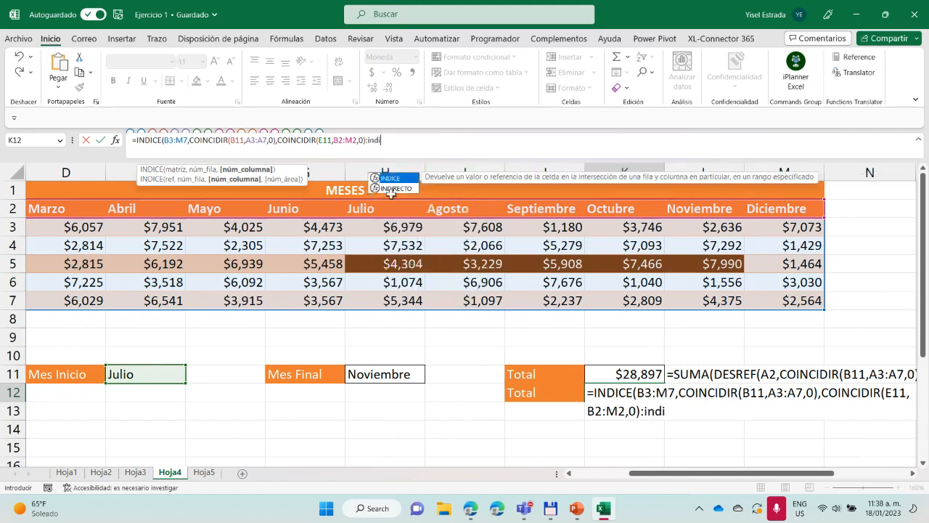
double_click(393, 179)
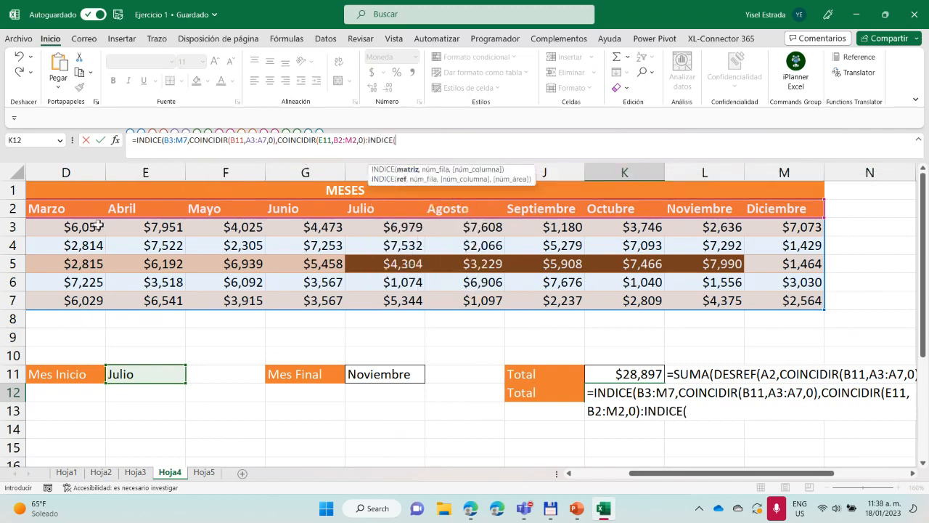
drag(670, 479, 587, 476)
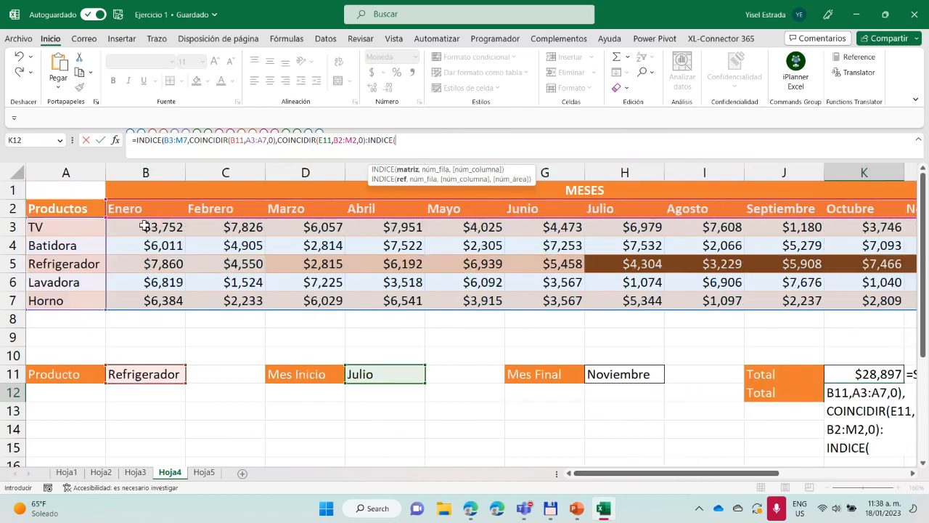
drag(145, 227, 868, 302)
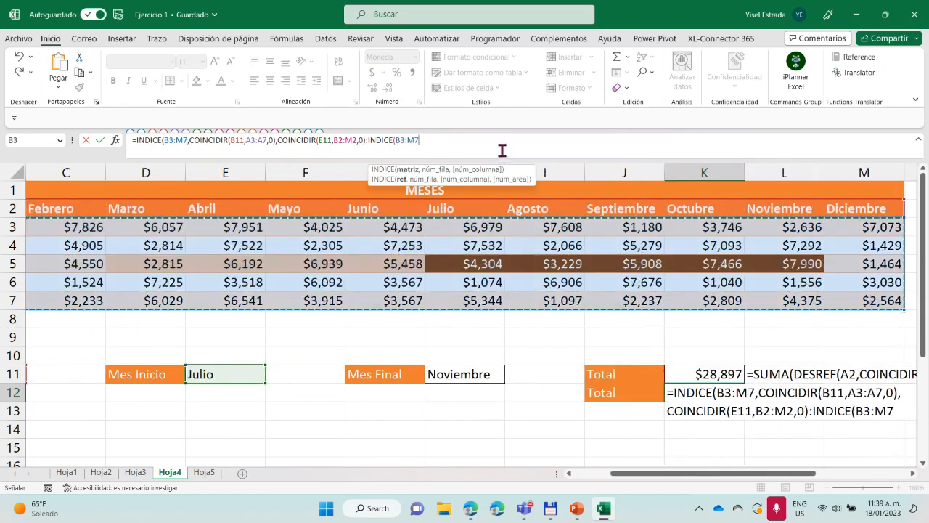
text(,)
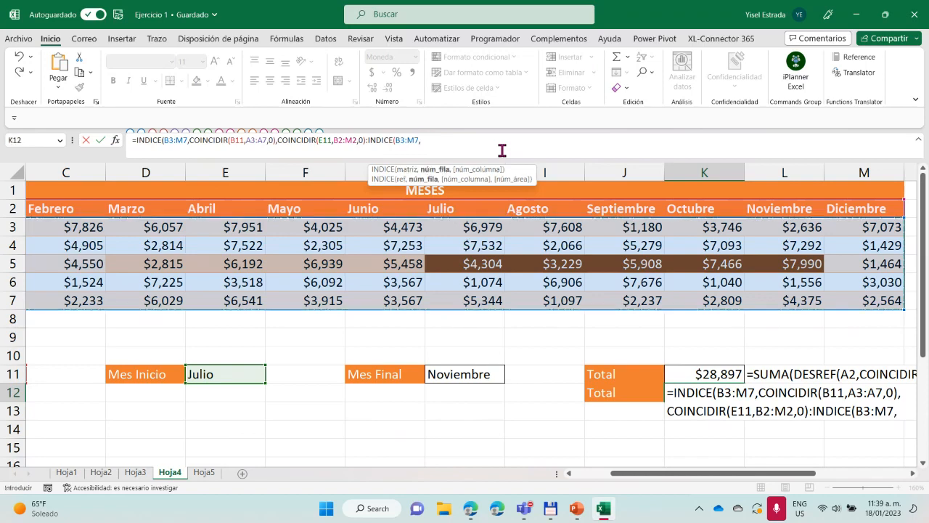
text(coin)
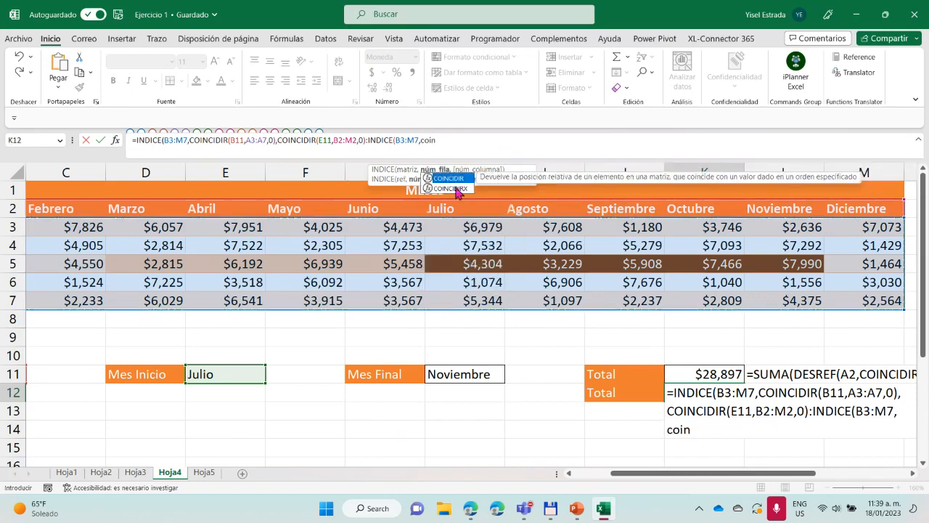
Give the second INDICE its row number with COINCIDIR(B11,B2:M2,0), using exact match
double_click(457, 178)
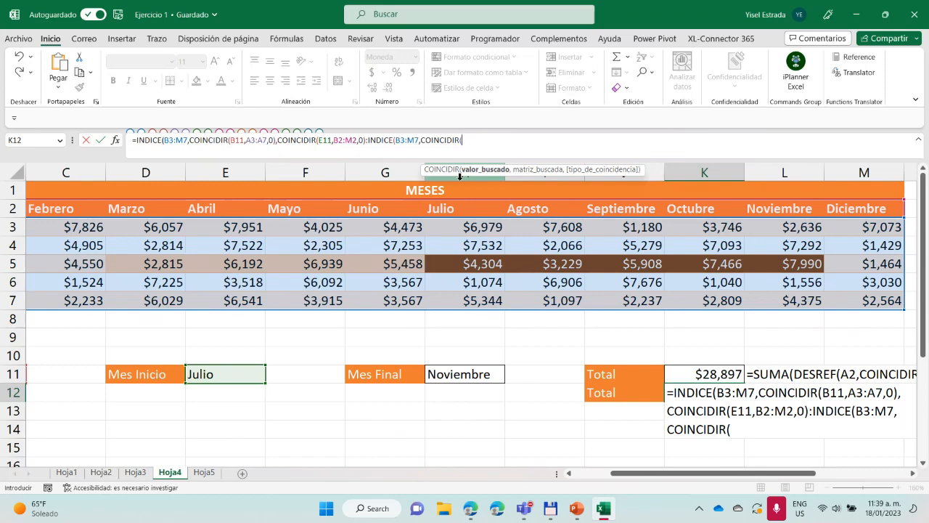
drag(634, 473, 571, 477)
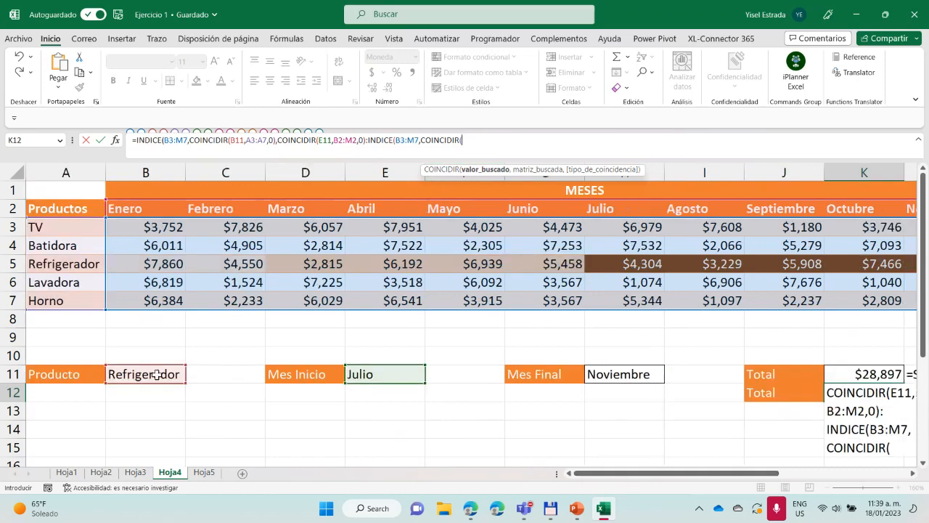
click(157, 374)
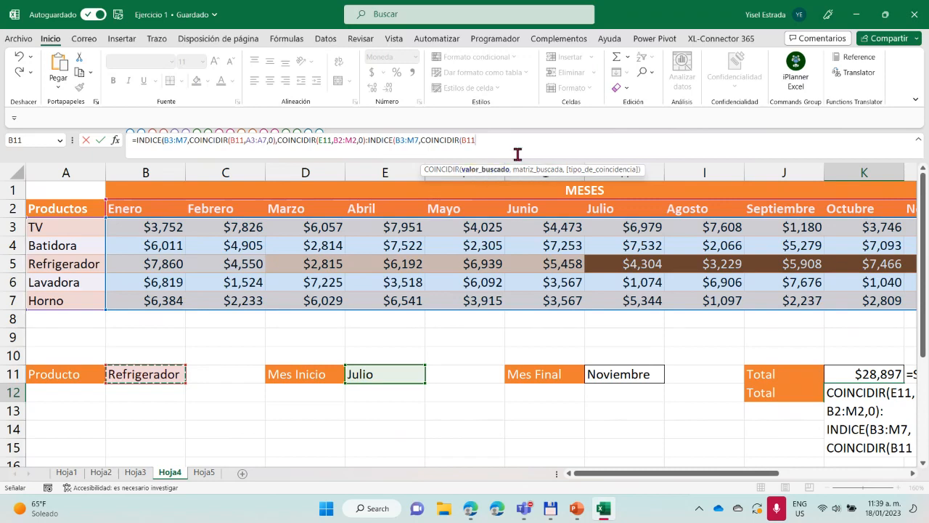
text(,)
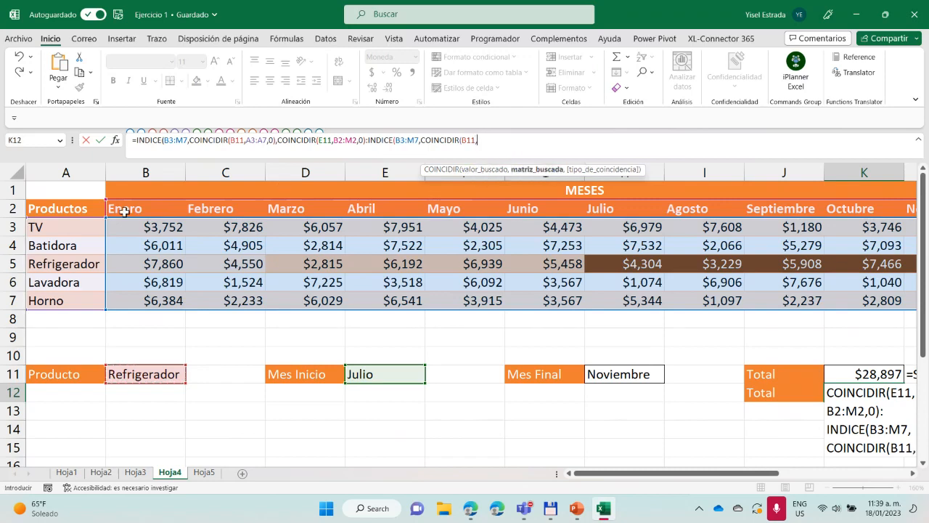
drag(125, 211, 804, 207)
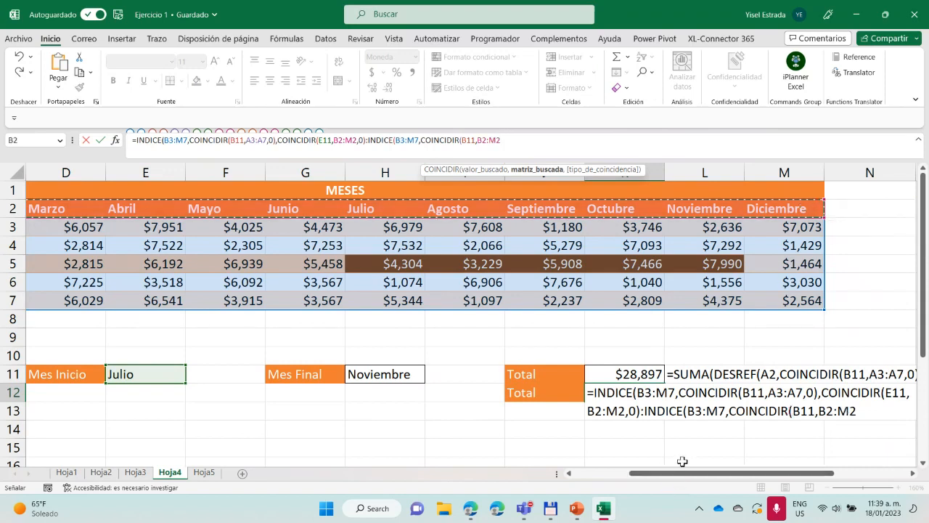
text(,)
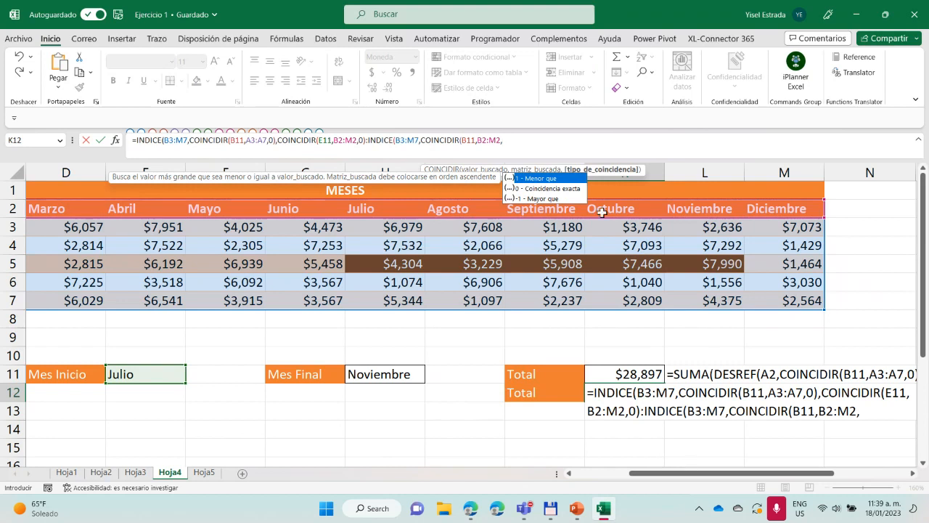
double_click(566, 189)
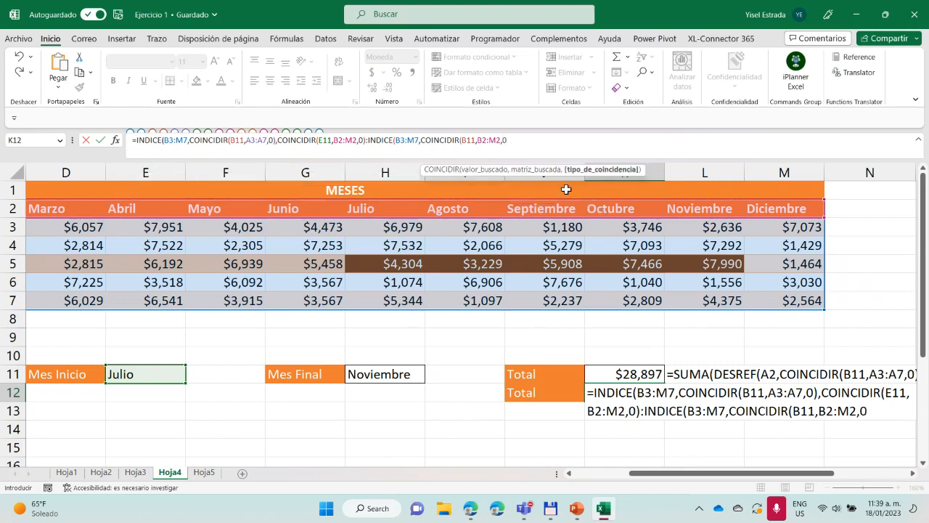
text(),)
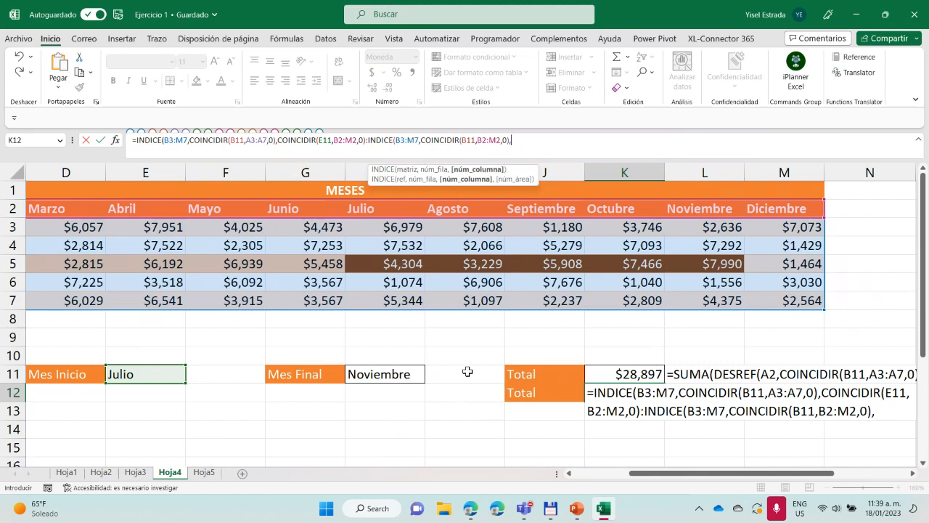
Give the second INDICE its column number with COINCIDIR(H11,B2:M2,0), matching the Mes Final exactly in the month headers, and close the function
text(coin)
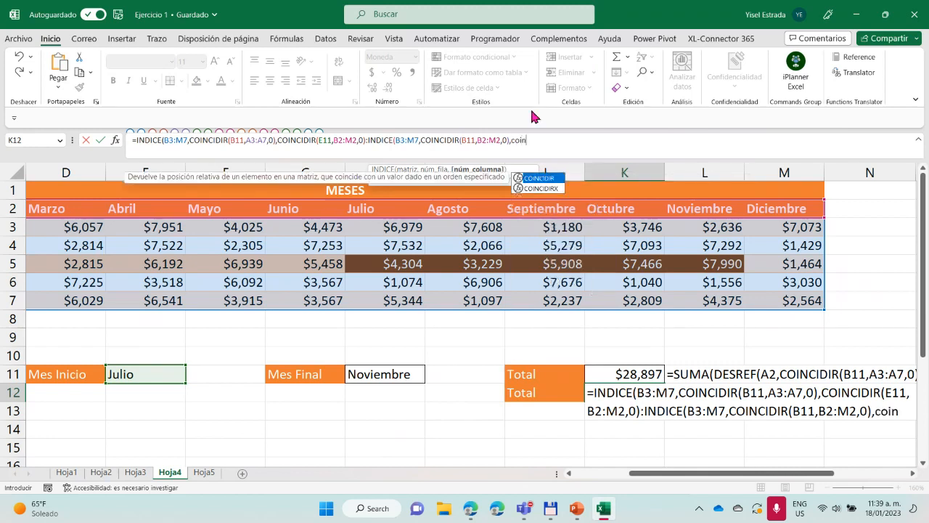
double_click(538, 179)
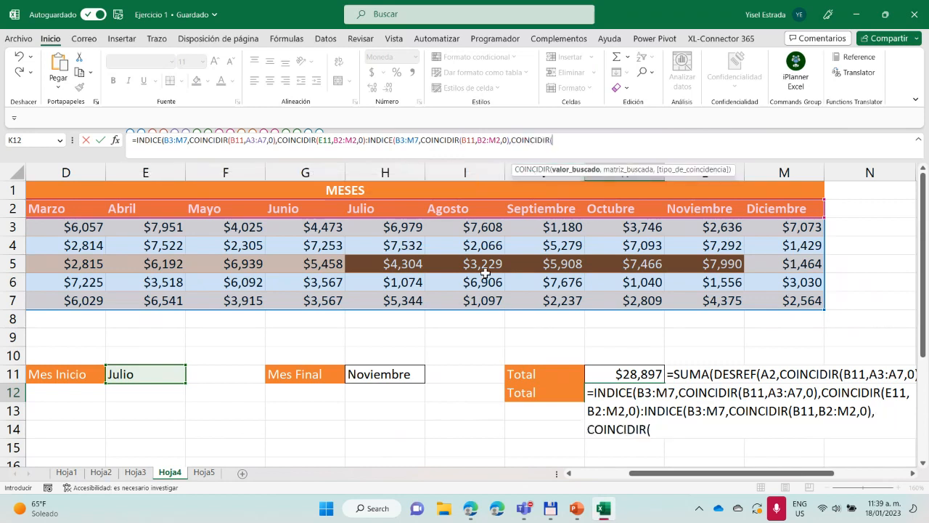
click(386, 381)
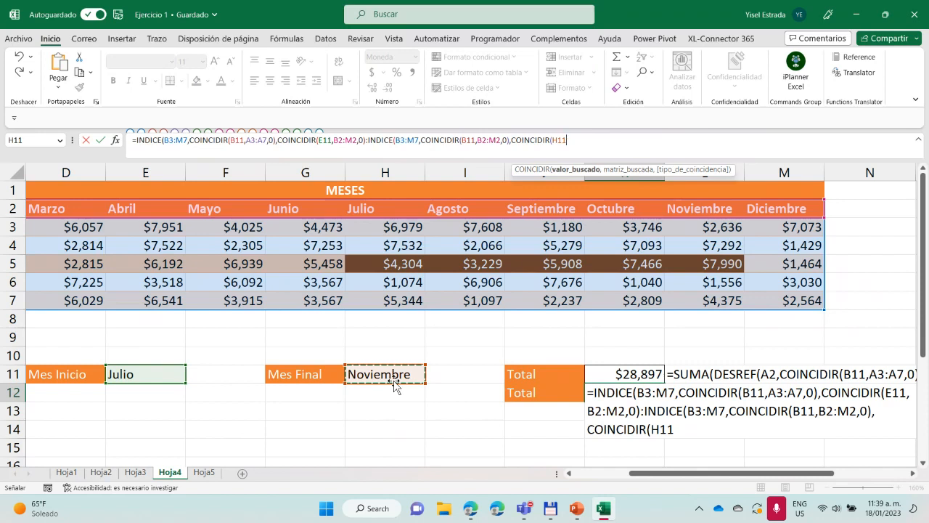
text(,)
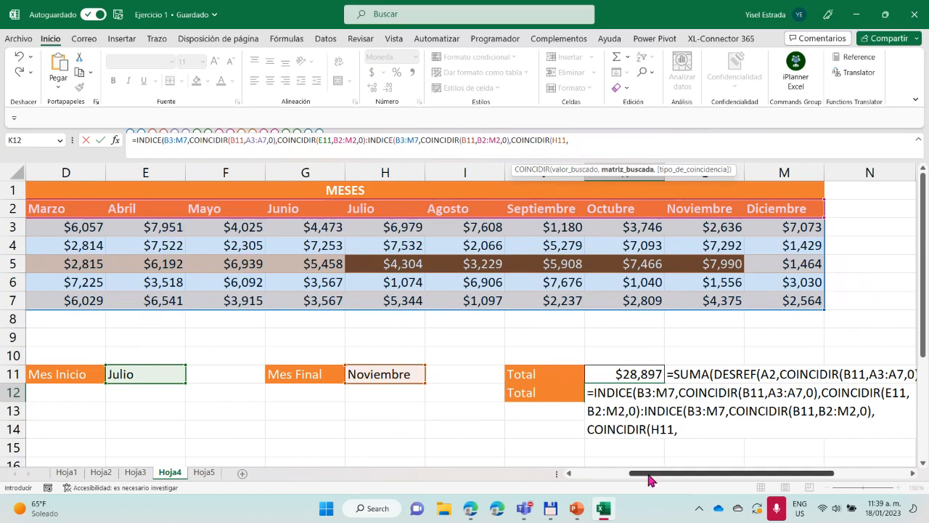
drag(648, 479, 597, 477)
drag(136, 210, 813, 209)
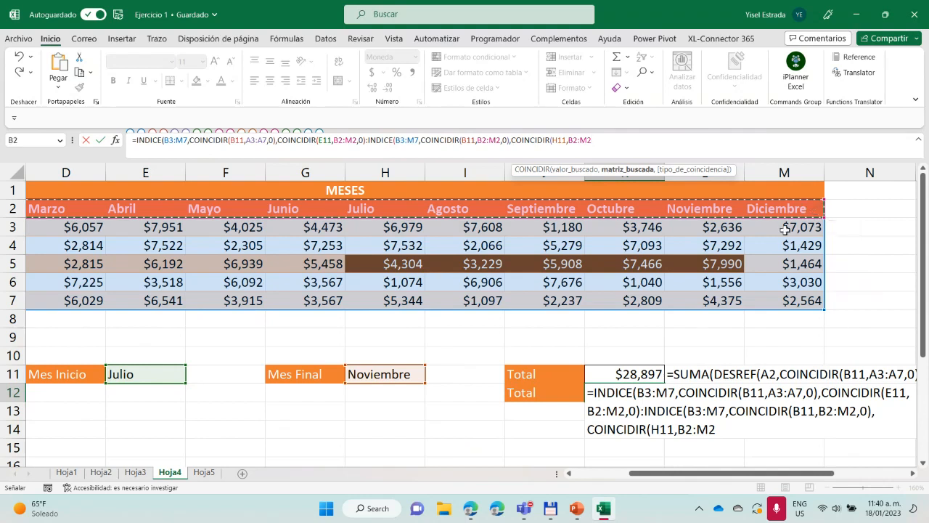
text(,)
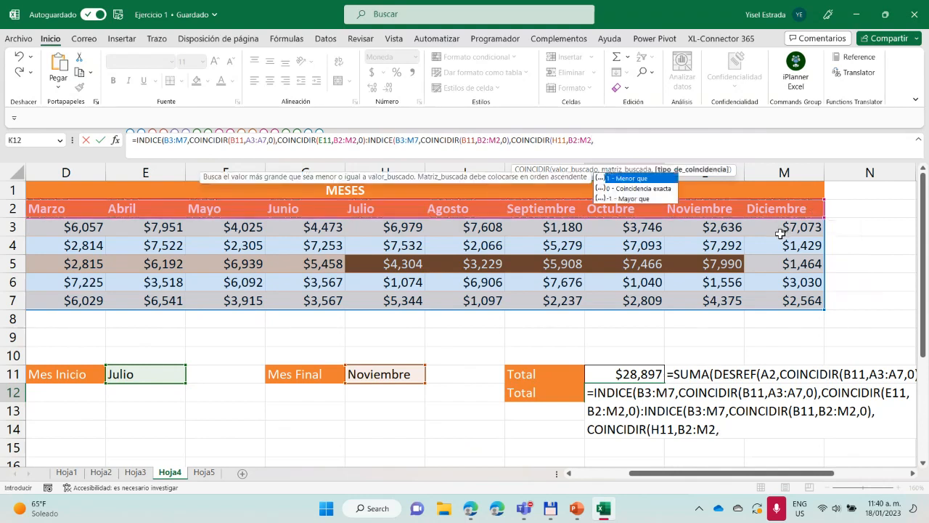
double_click(638, 188)
text())
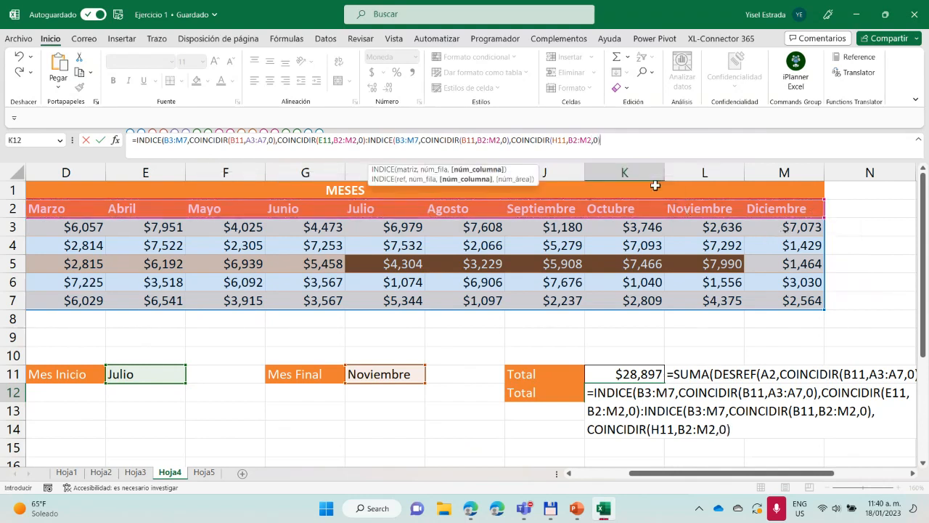
text())
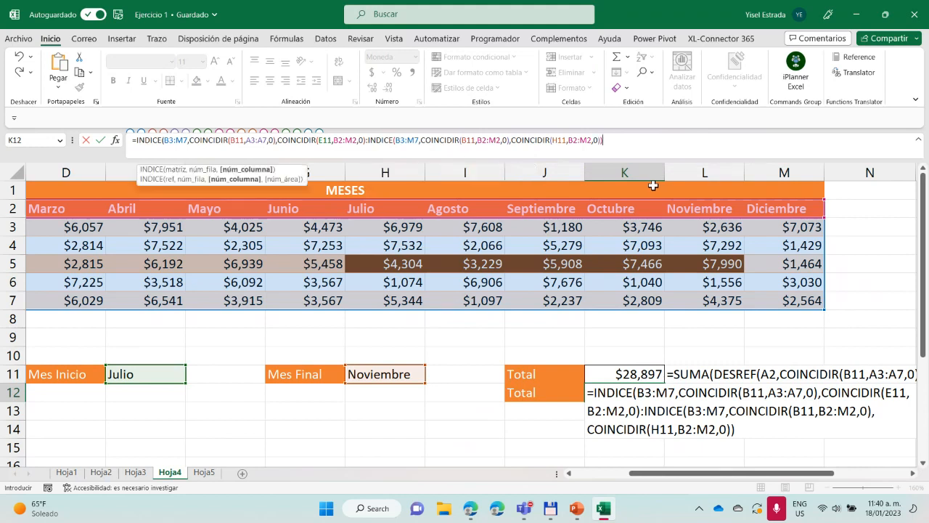
Add the missing closing parenthesis to the first INDICE before the colon and enter the formula in K12
click(366, 142)
text())
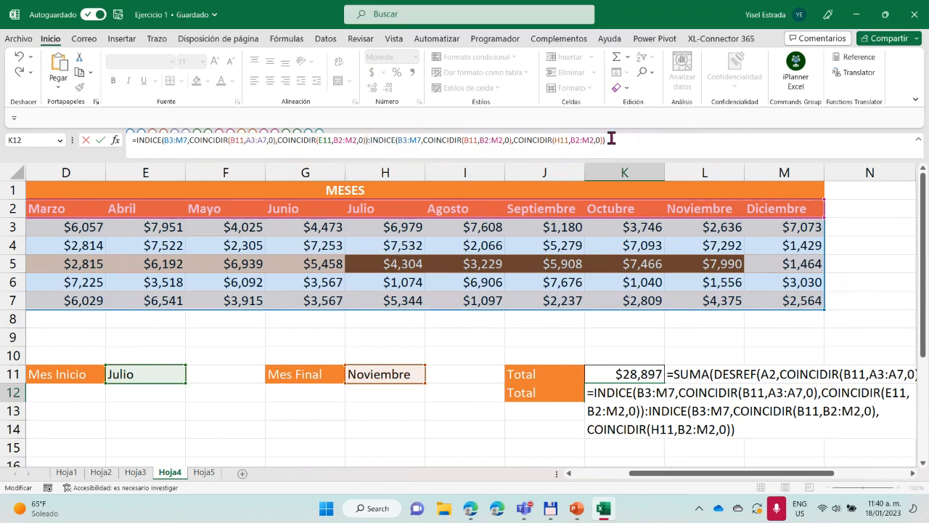
key(Return)
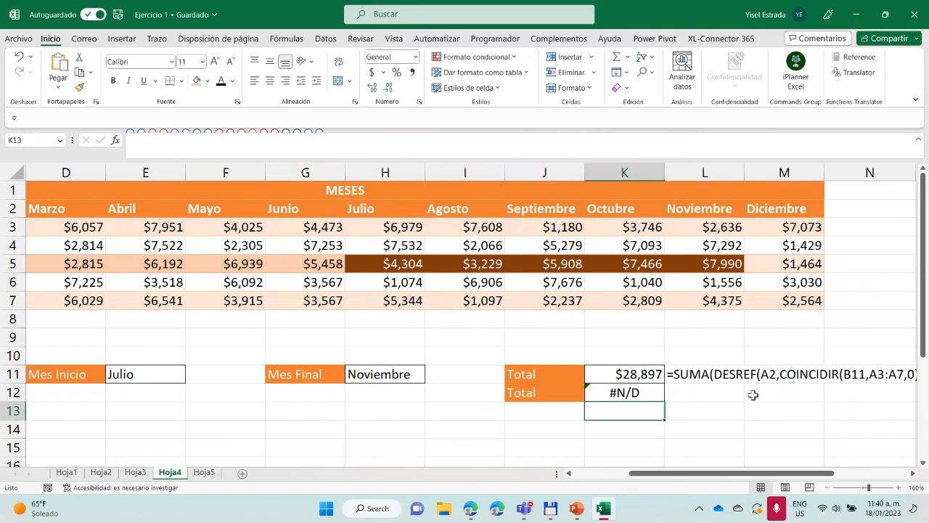
Wrap the whole INDICE:INDICE range in K12 in a SUMA function and enter the formula
click(657, 392)
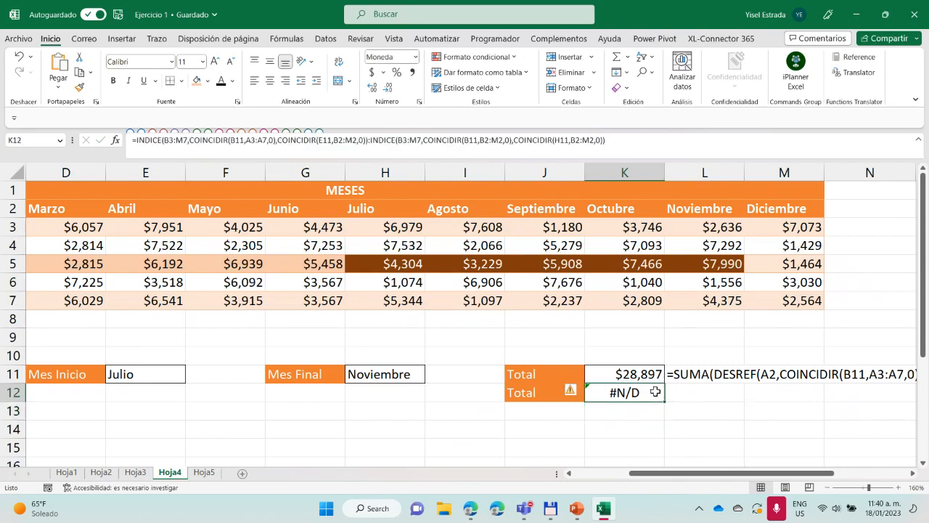
click(135, 139)
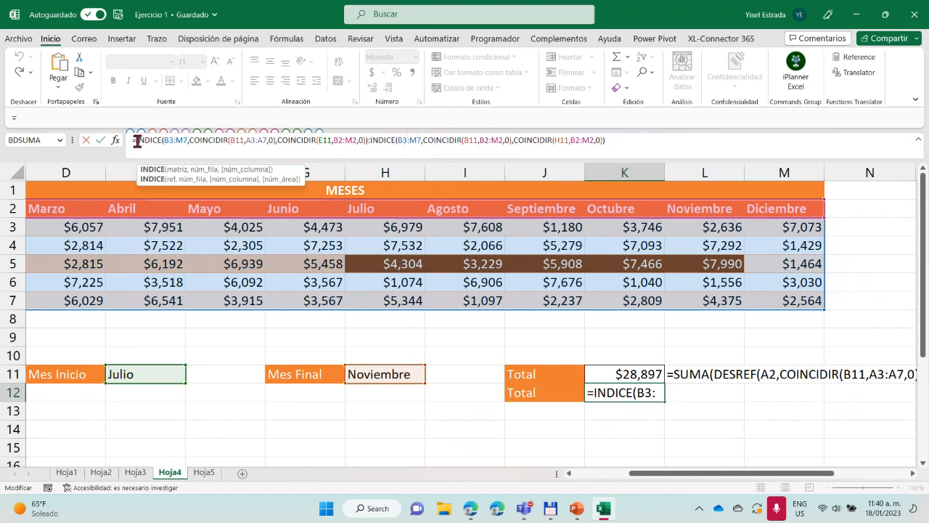
text(suma)
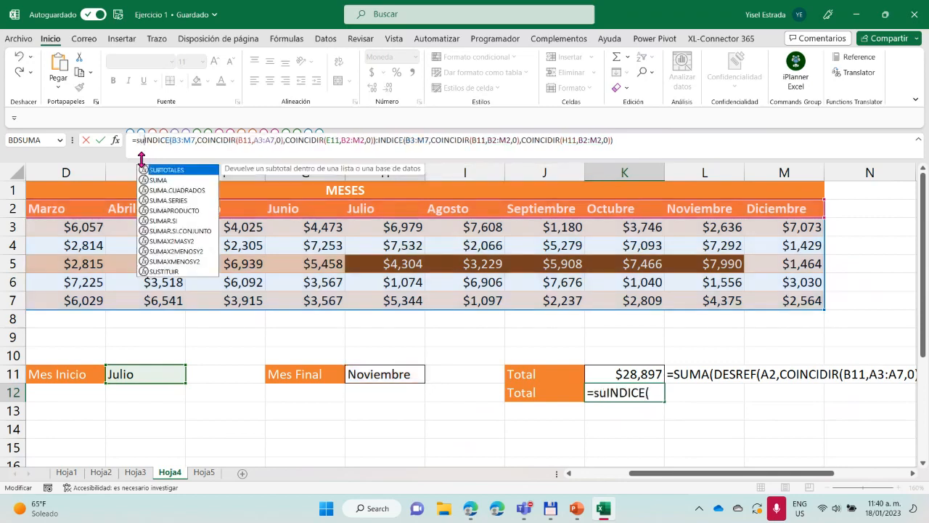
text(()
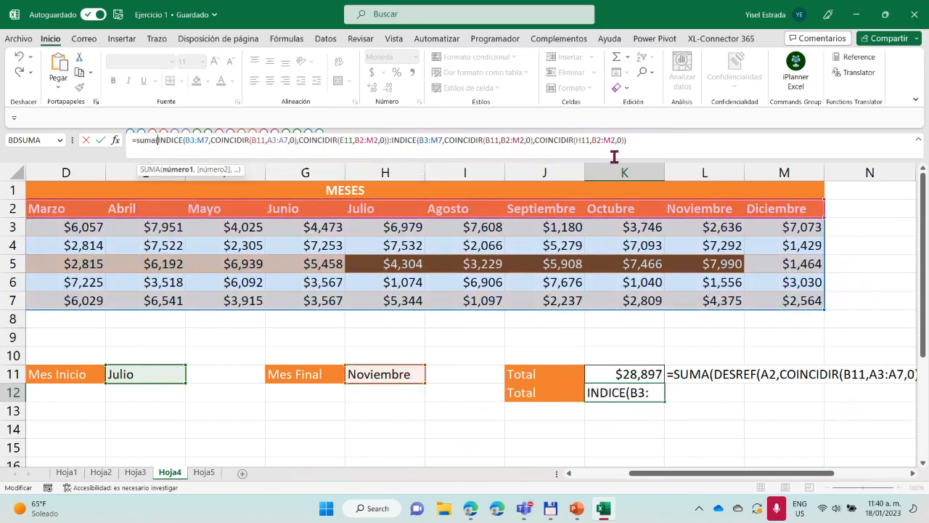
click(643, 141)
text())
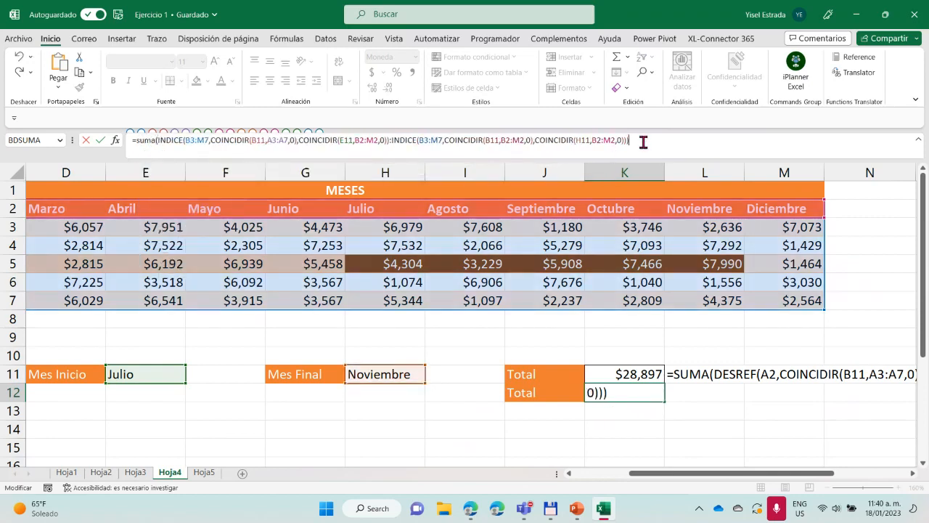
key(Return)
Remove the B2:M2 lookup range from the COINCIDIR(B11,...) row argument of the second INDICE in K12
click(611, 388)
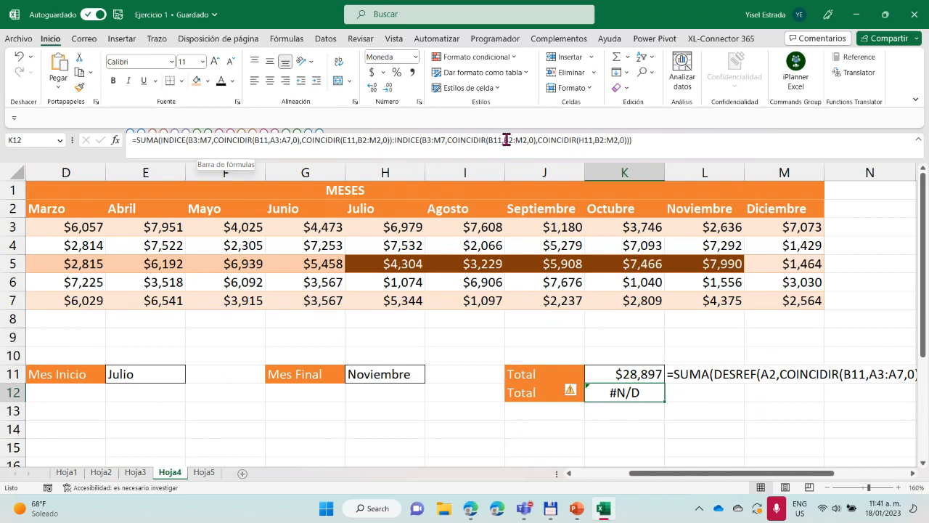
drag(503, 140, 525, 142)
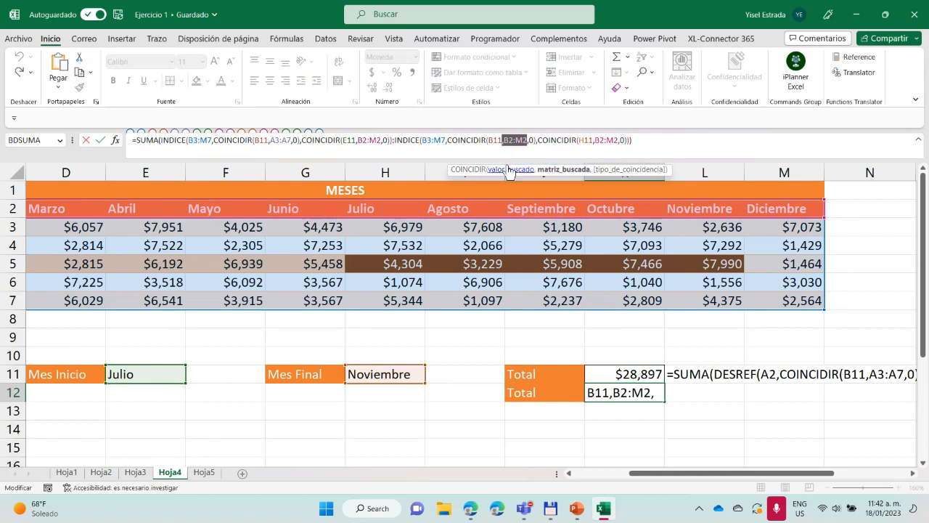
key(BackSpace)
drag(641, 476, 586, 477)
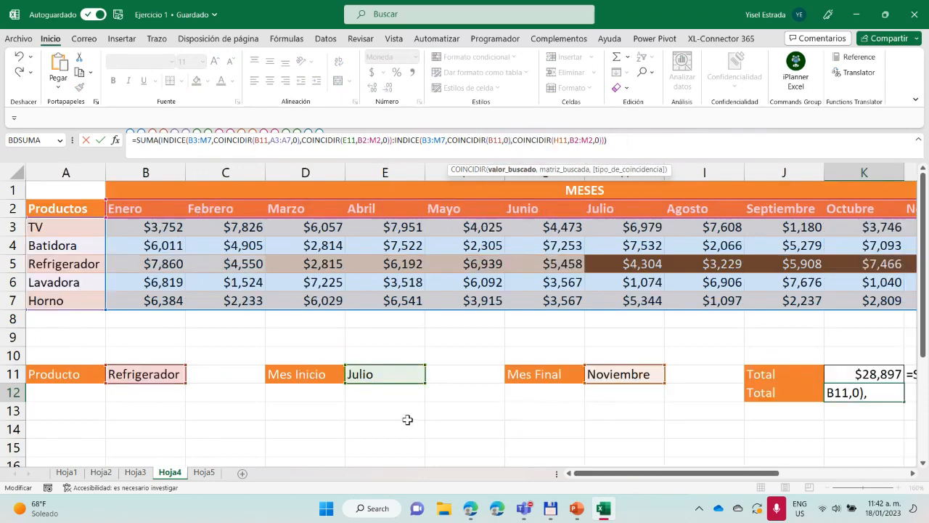
drag(58, 227, 52, 298)
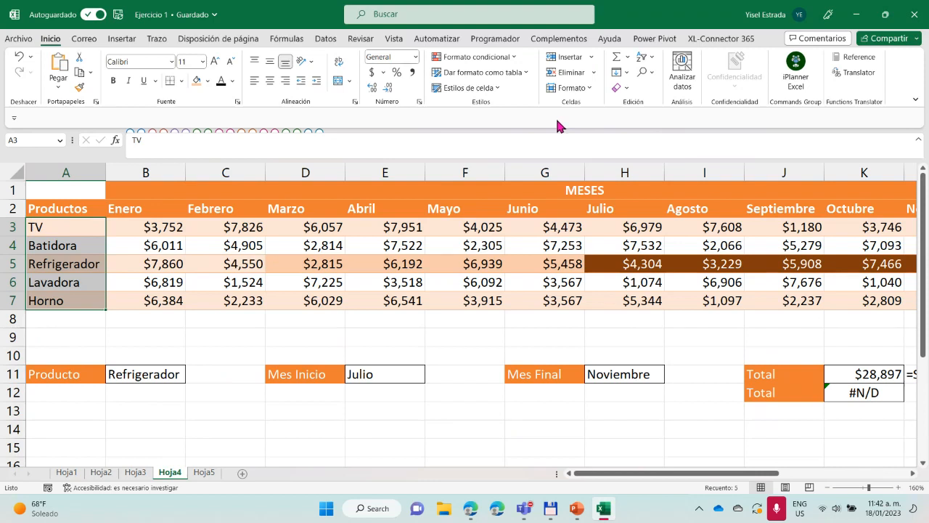
key(Return)
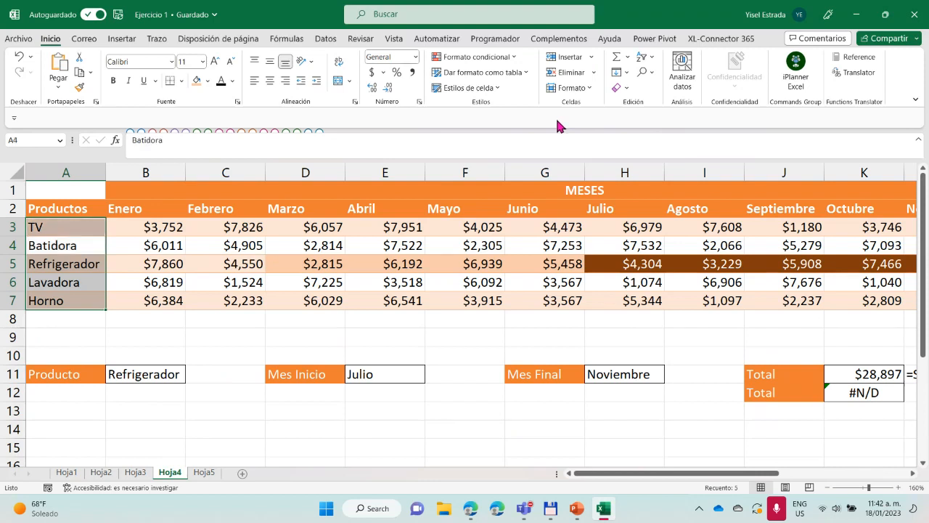
Complete the second INDICE's row argument in K12 as COINCIDIR(B11,A3:A7,0), looking the product up in the product names, and enter the formula
click(853, 397)
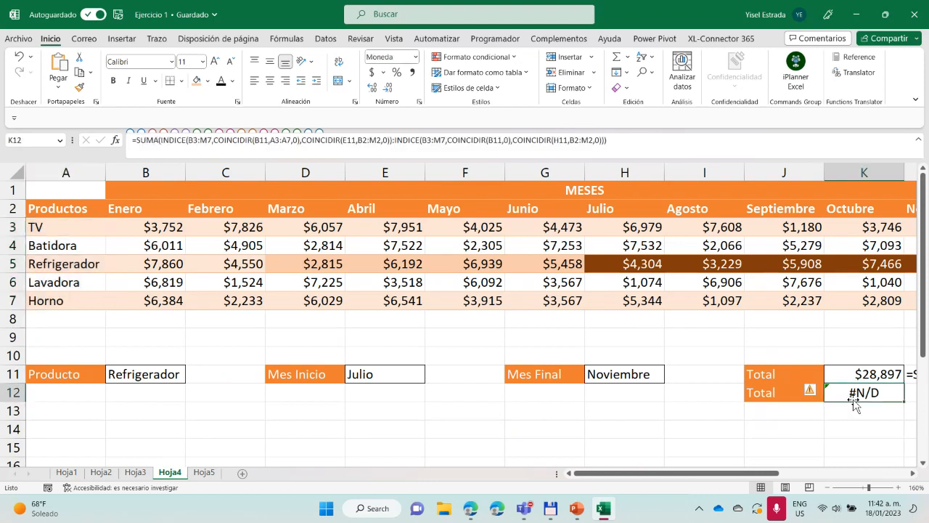
click(503, 146)
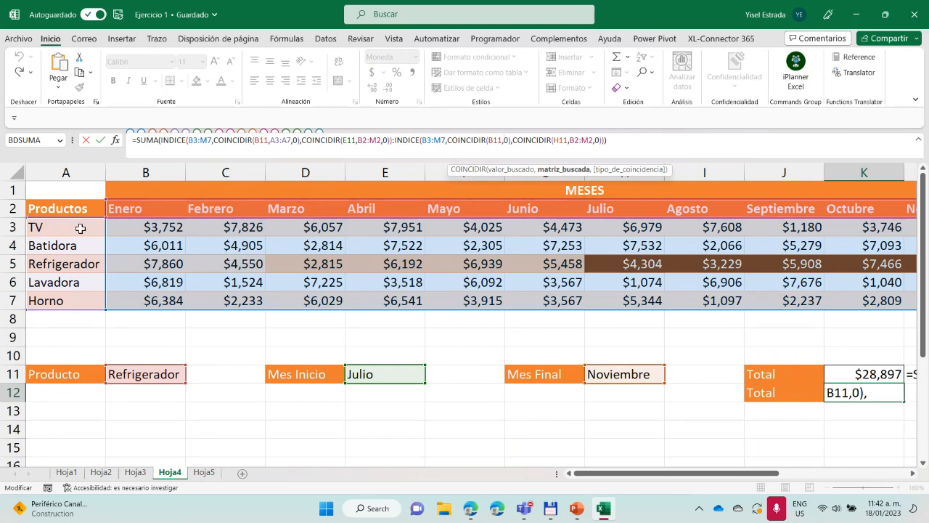
drag(80, 226, 64, 303)
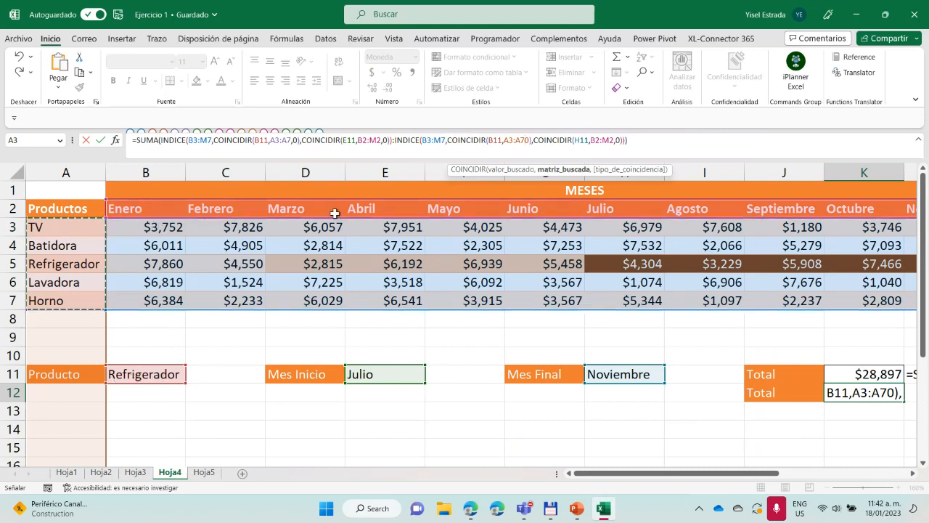
text(,)
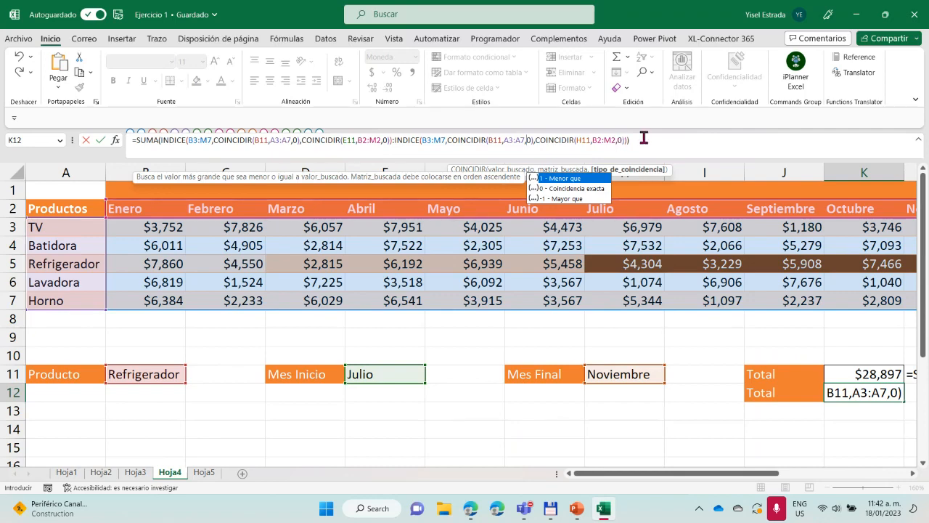
text(0))))
key(Return)
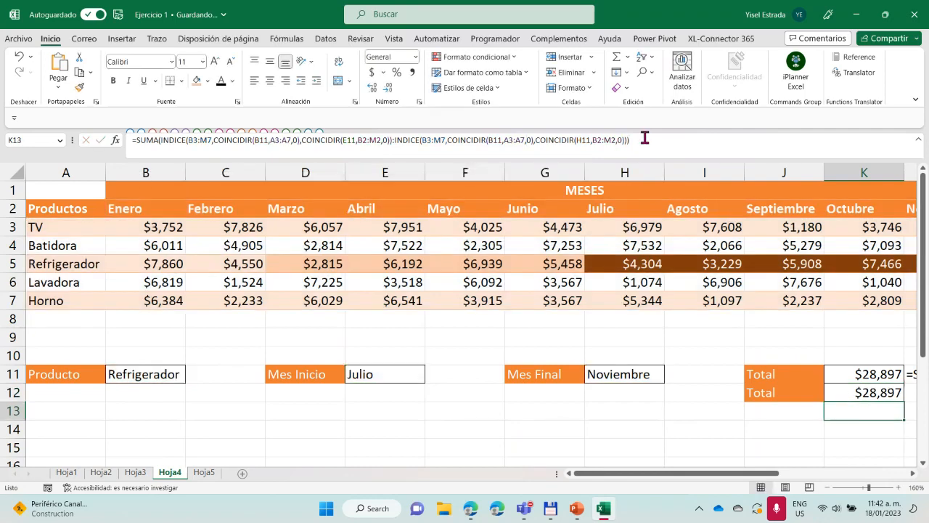
Strip the SUMA function and its closing parenthesis from K12 so only the INDICE:INDICE range is entered
scroll(717, 458, right, 5)
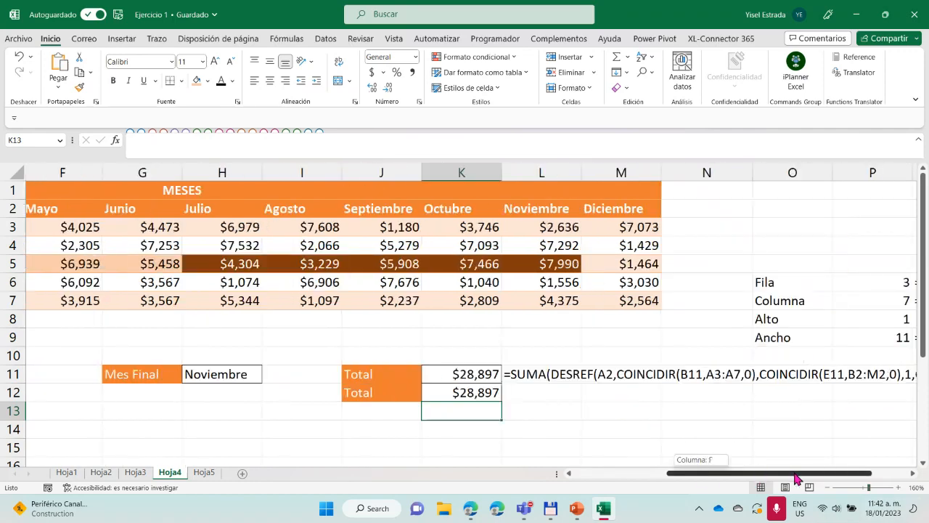
click(473, 392)
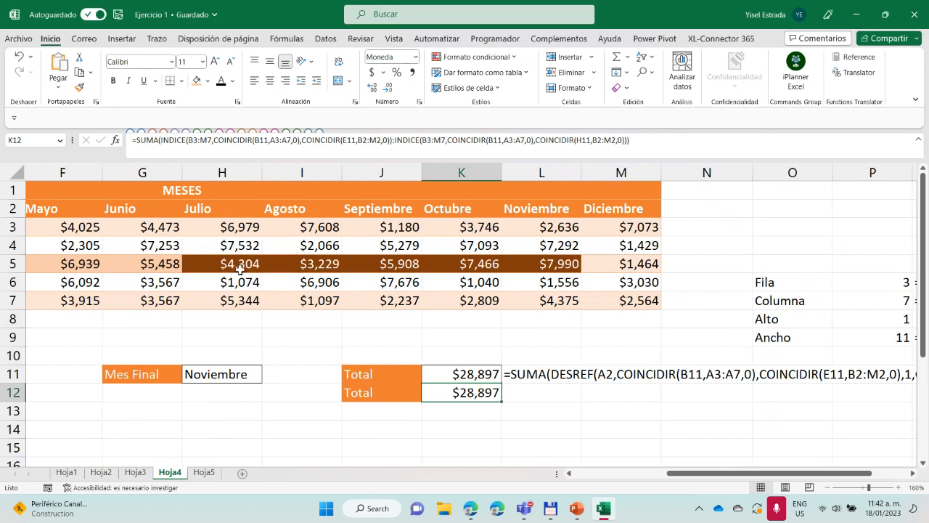
click(162, 140)
drag(161, 140, 136, 140)
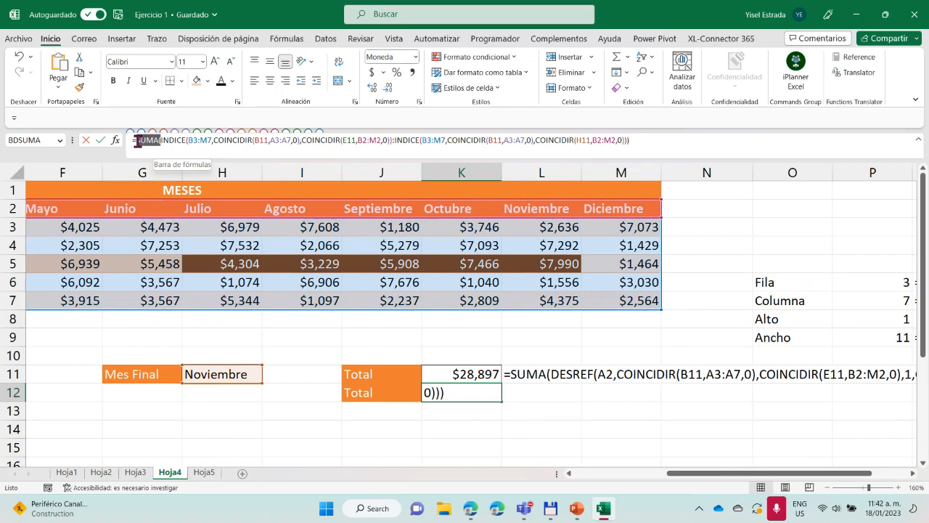
key(BackSpace)
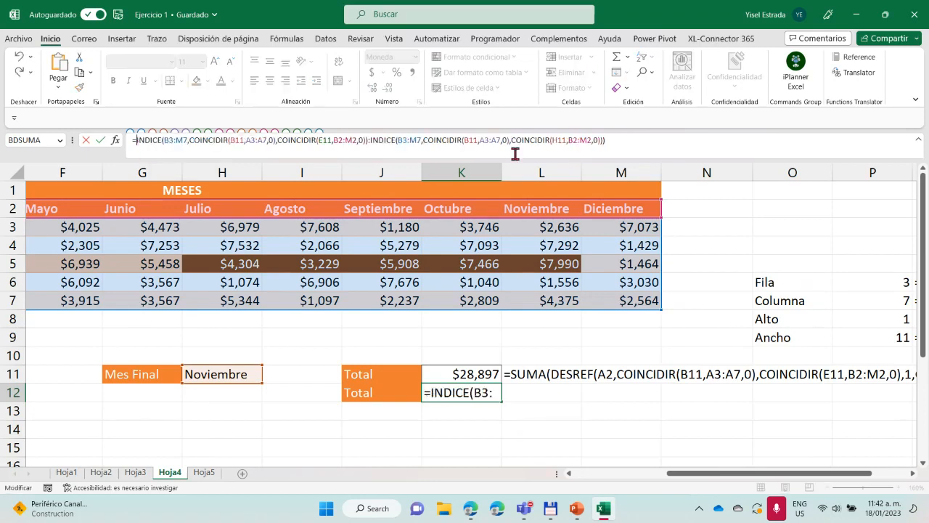
click(612, 140)
key(BackSpace)
key(Return)
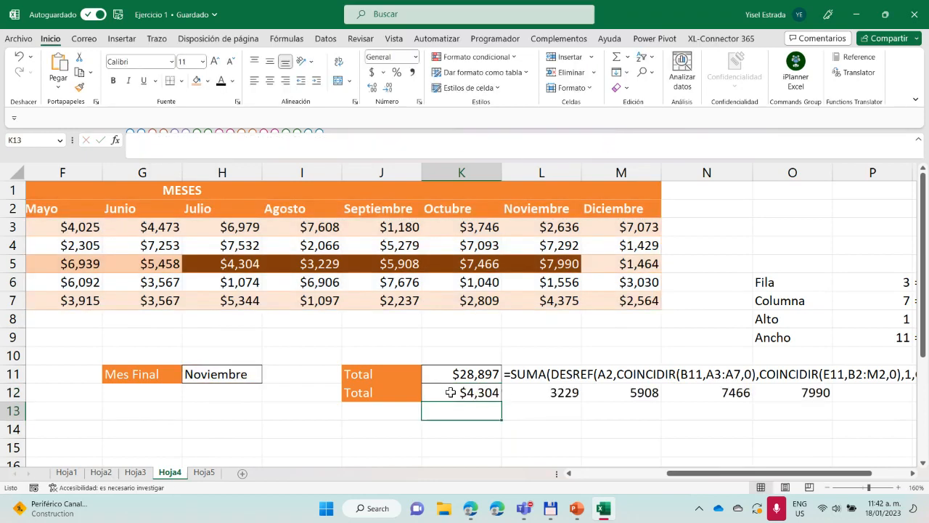
Wrap the INDICE:INDICE range in K12 in a PROMEDIO function and enter the formula
click(465, 396)
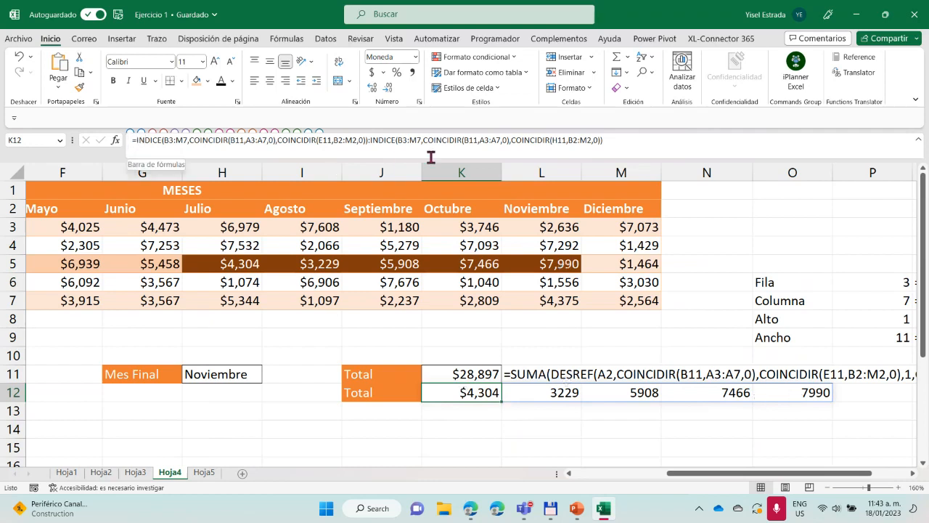
click(135, 139)
text(Prome)
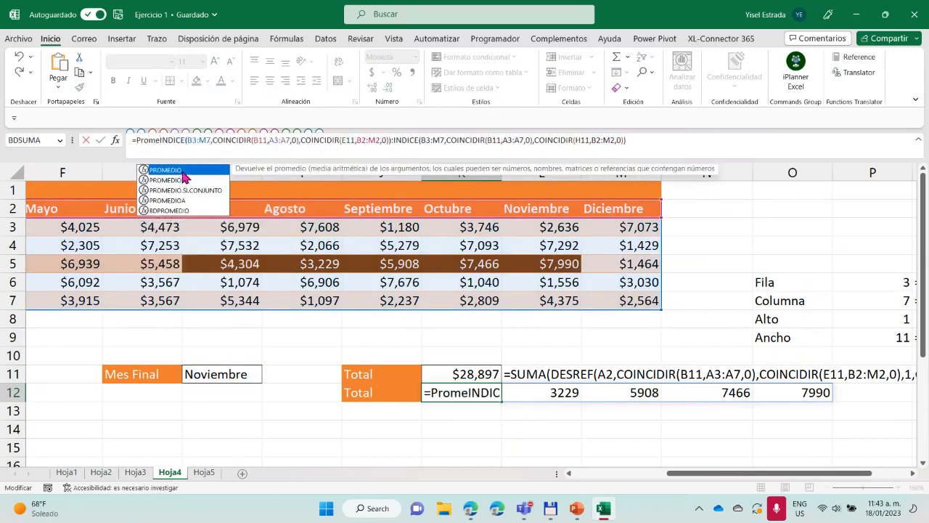
key(Tab)
click(682, 144)
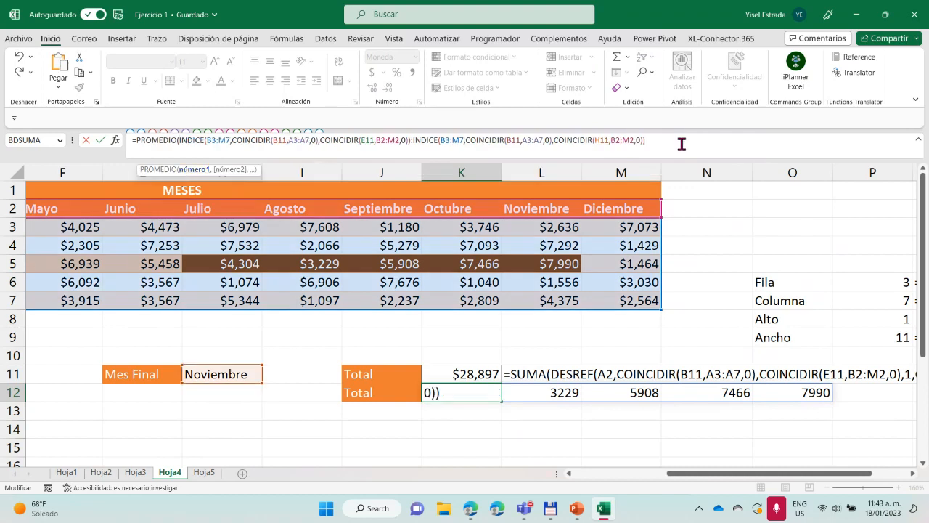
text())
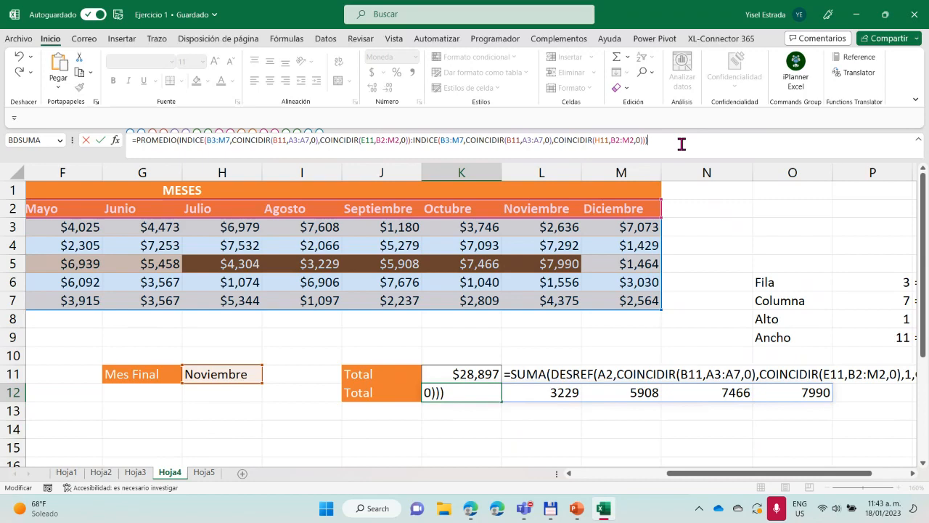
key(Return)
Replace PROMEDIO with SUMA in the K12 formula and enter it
click(462, 392)
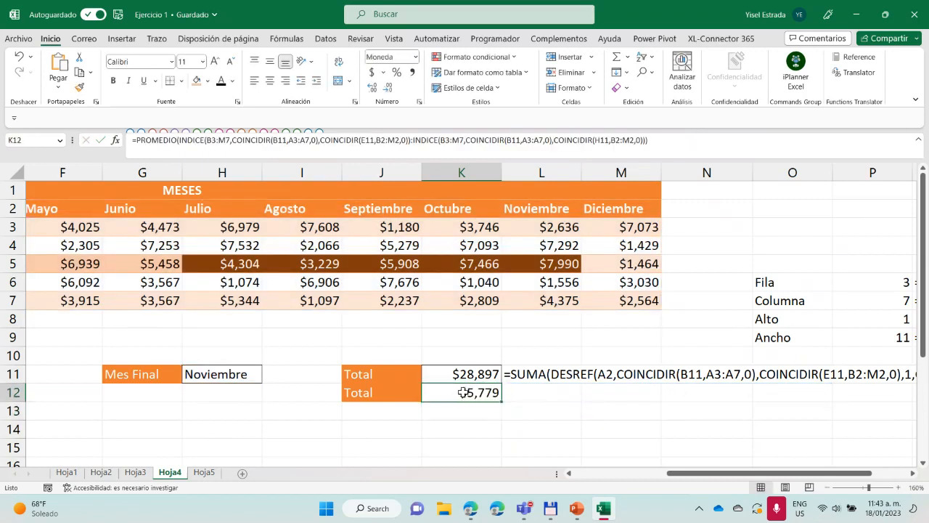
click(176, 142)
drag(177, 142, 136, 142)
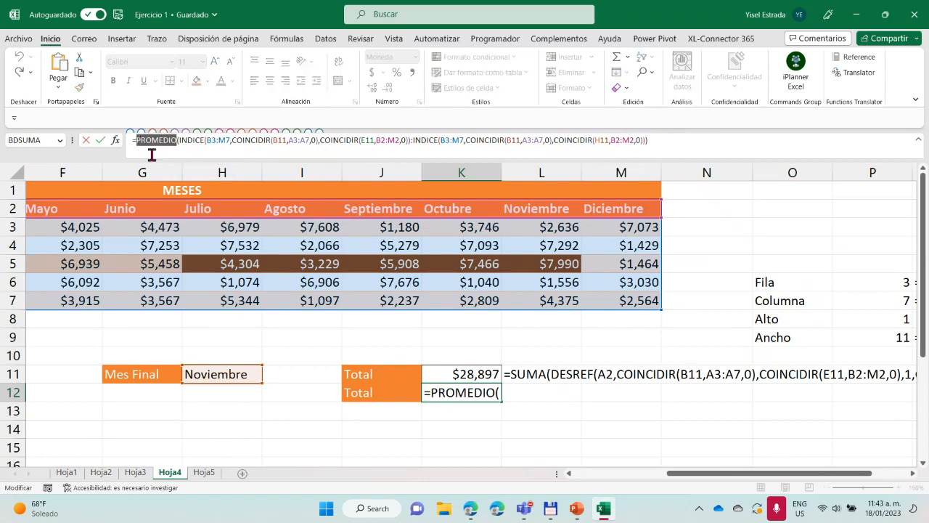
text(suma)
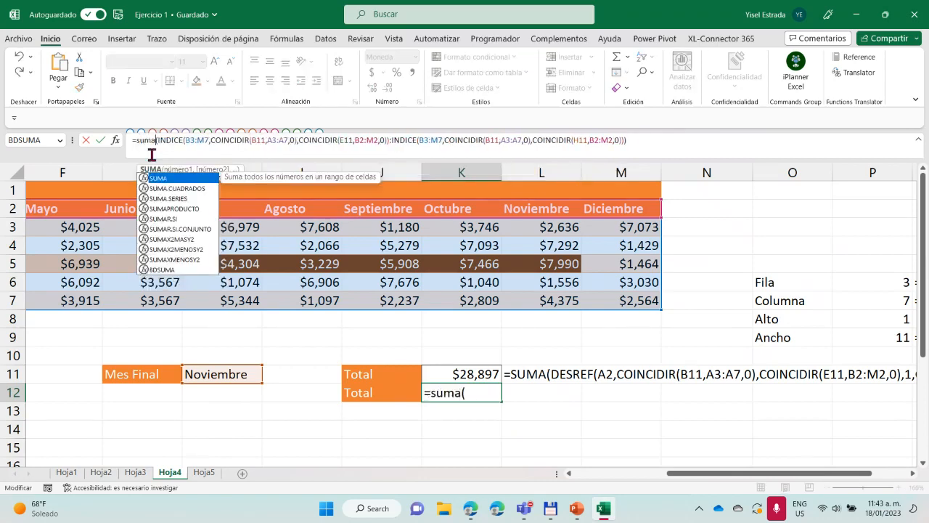
key(Return)
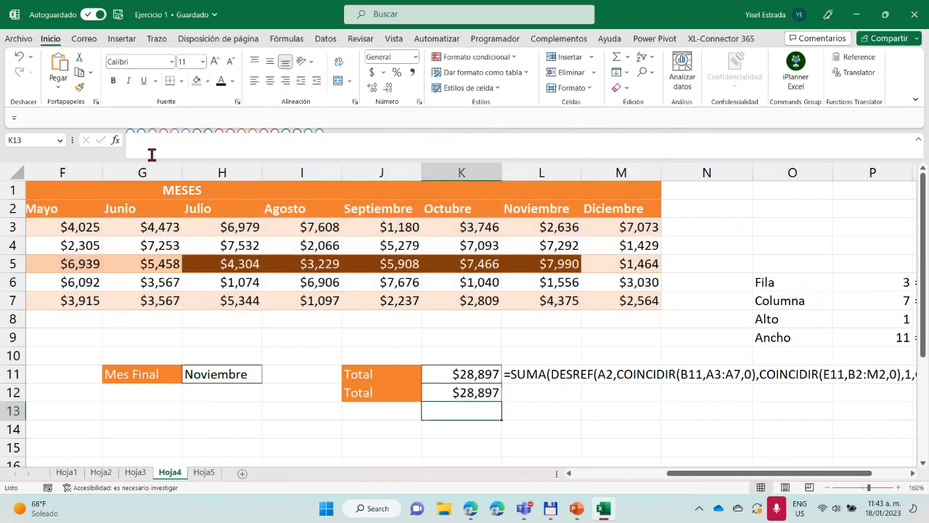
Enter =FORMULATEXT(K12) in L12 to display the formula of the second total beside it
click(471, 394)
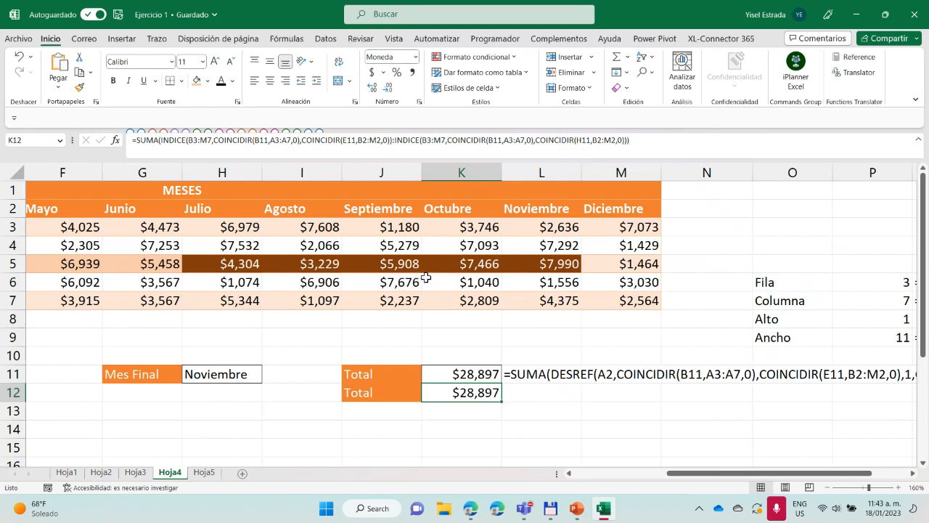
click(532, 393)
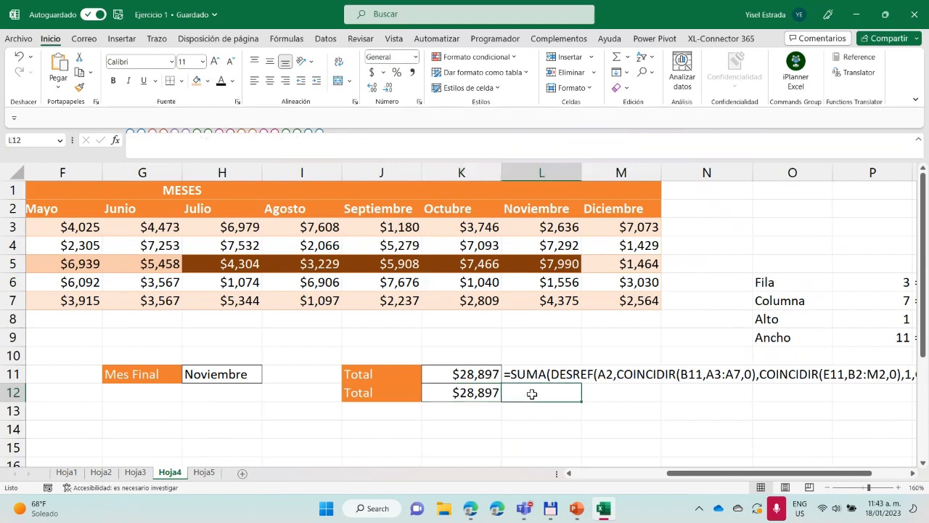
text(=for)
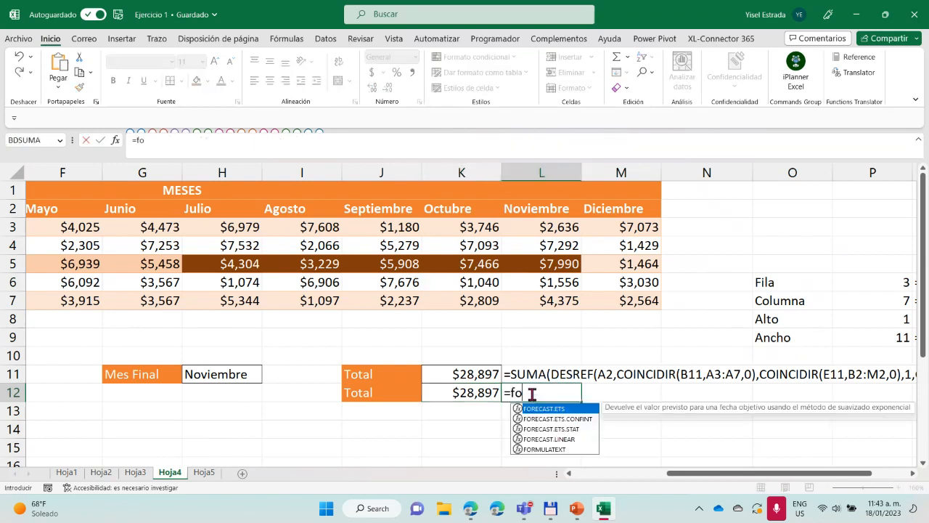
double_click(552, 449)
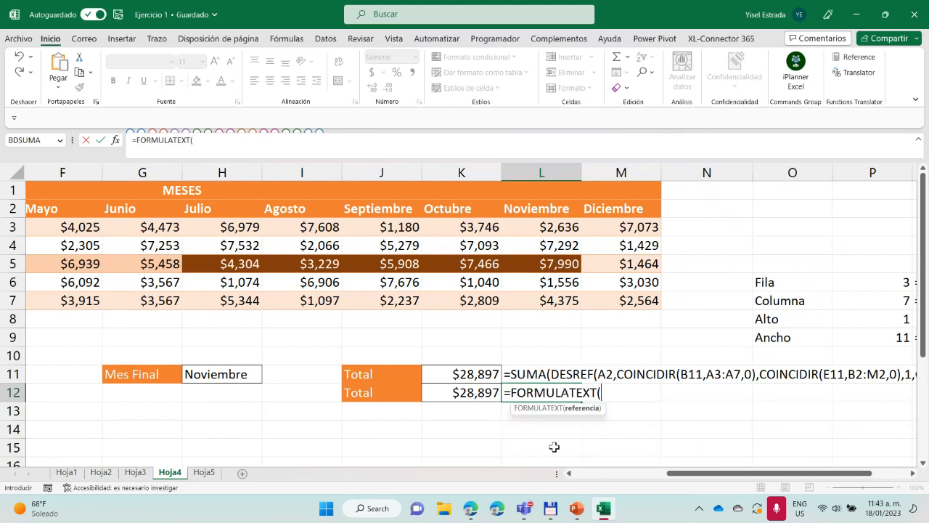
click(475, 393)
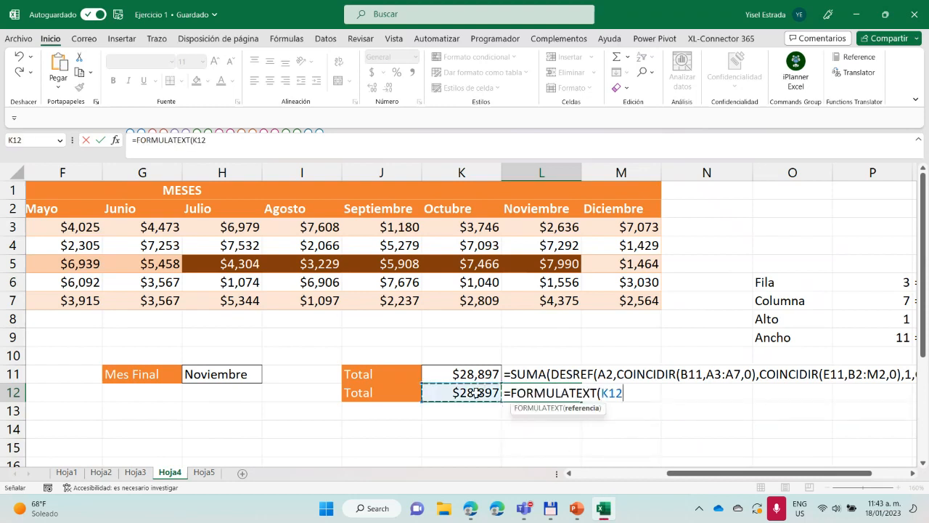
text())
key(Return)
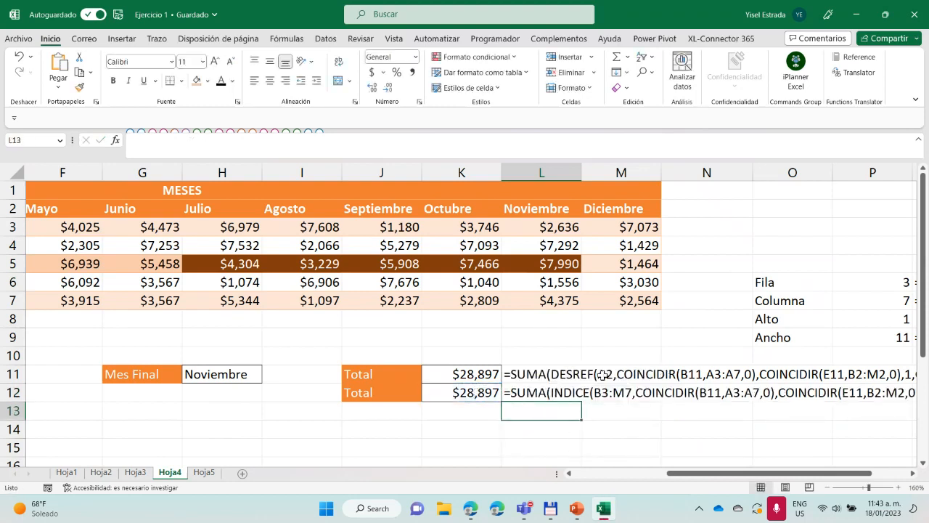
Compare the two total formulas in rows 11 and 12 with the Refrigerador row and the monthly product data
drag(728, 473, 758, 475)
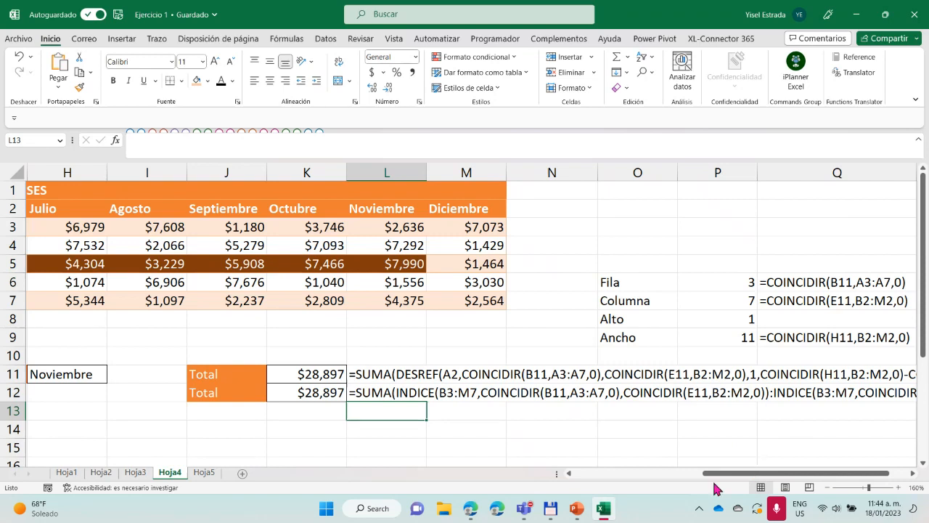
drag(734, 473, 634, 475)
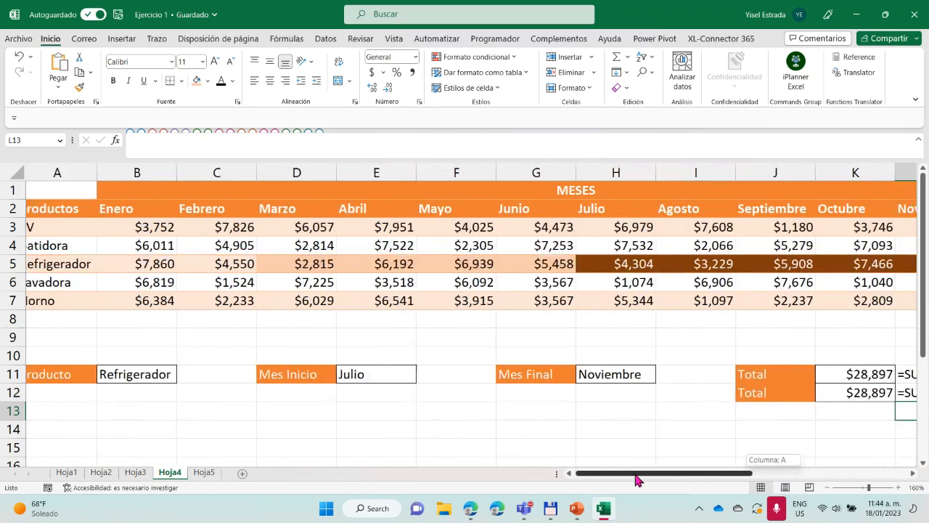
click(4, 264)
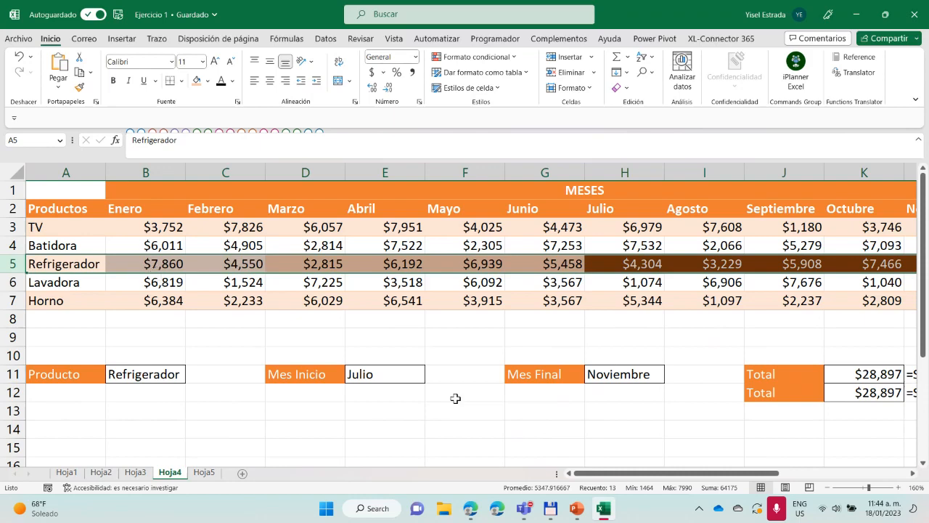
drag(630, 476, 721, 475)
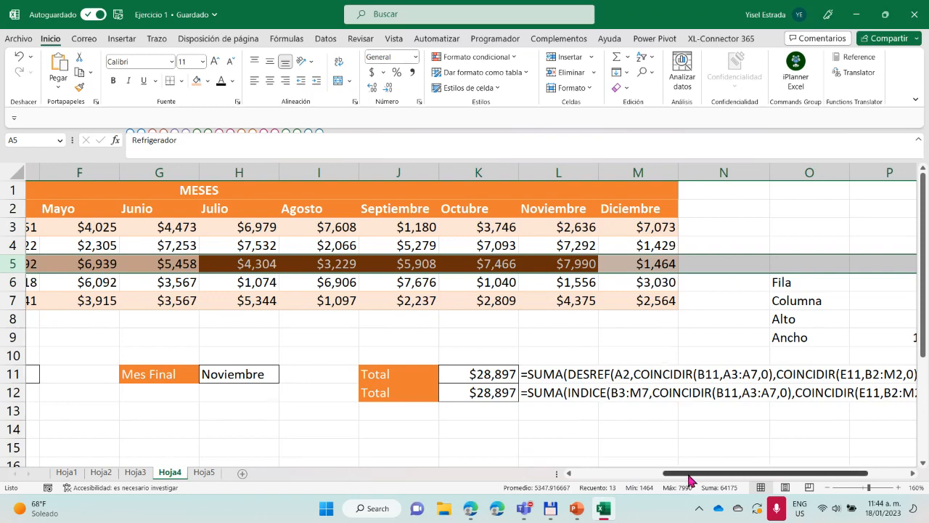
drag(689, 479, 555, 480)
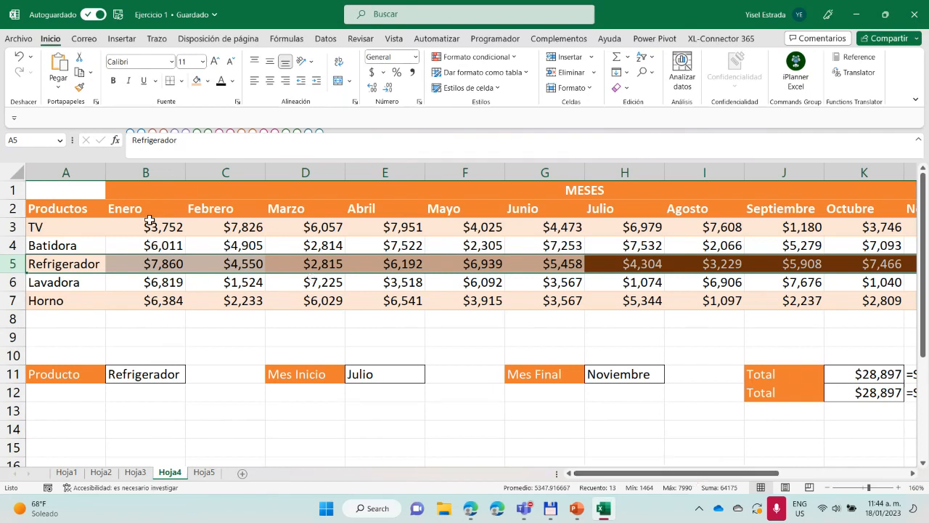
drag(149, 226, 228, 301)
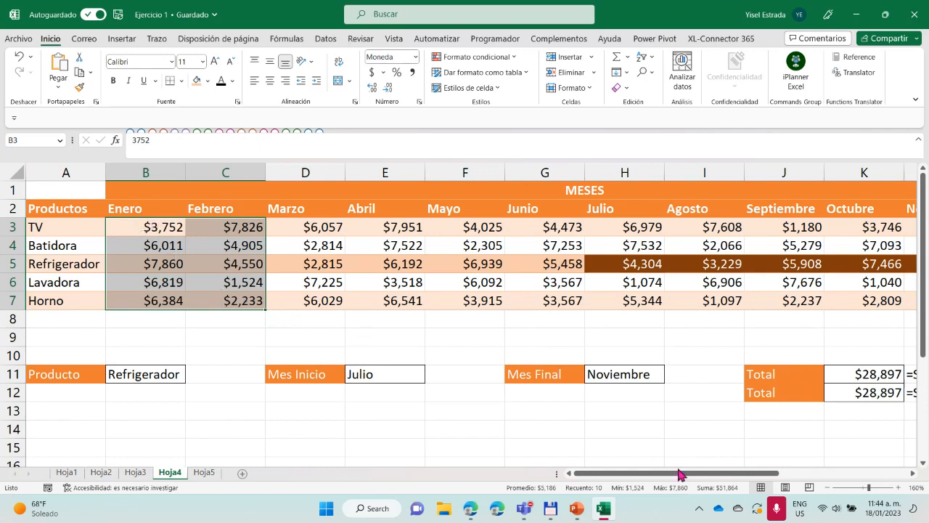
Examine the DESREF and INDICE formula texts in rows 11 and 12 alongside the Fila, Columna, Alto and Ancho helper values
scroll(678, 475, right, 5)
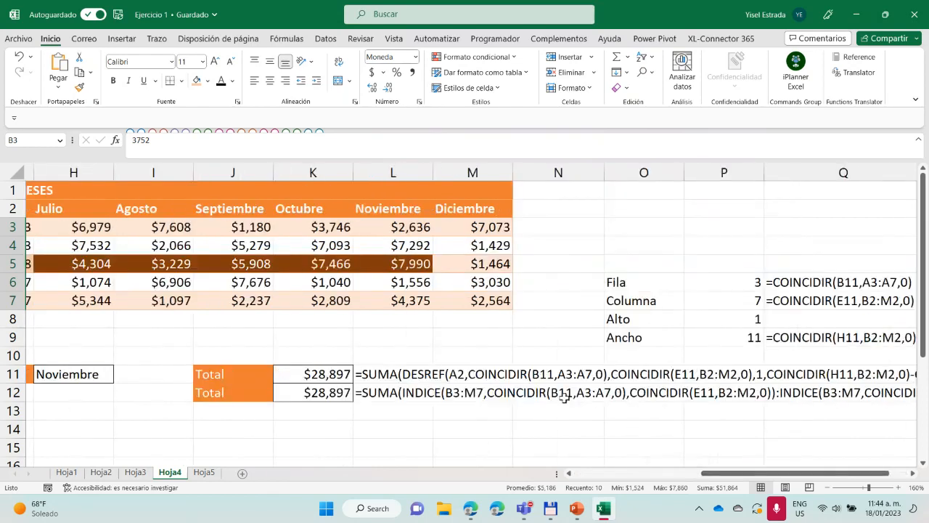
scroll(721, 478, right, 1)
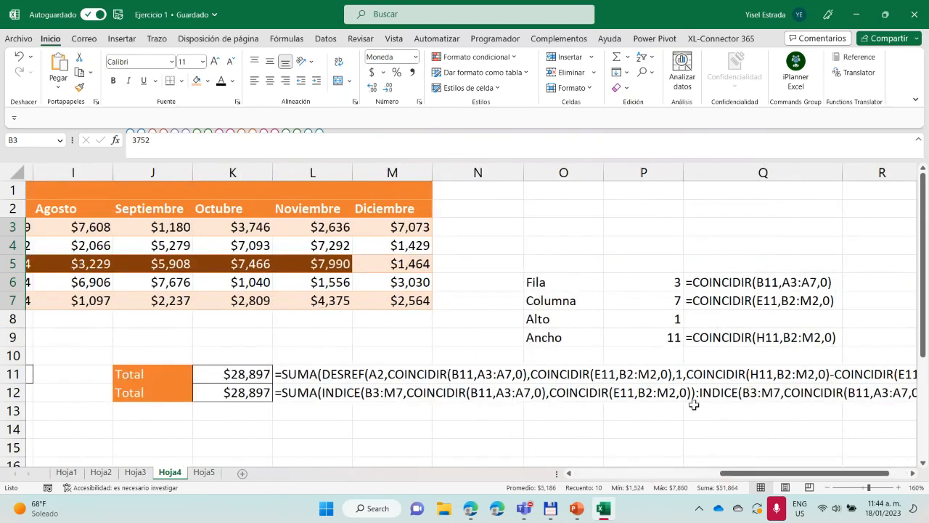
click(329, 393)
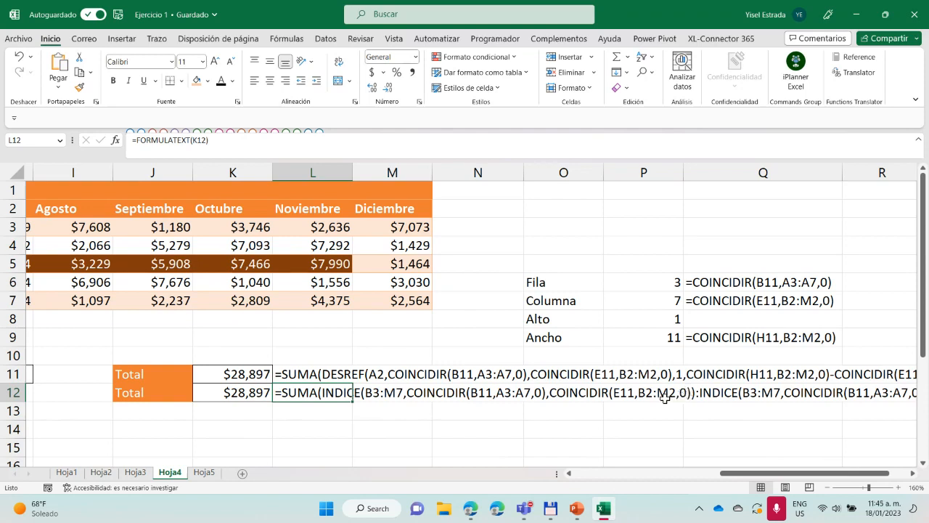
drag(799, 472, 750, 476)
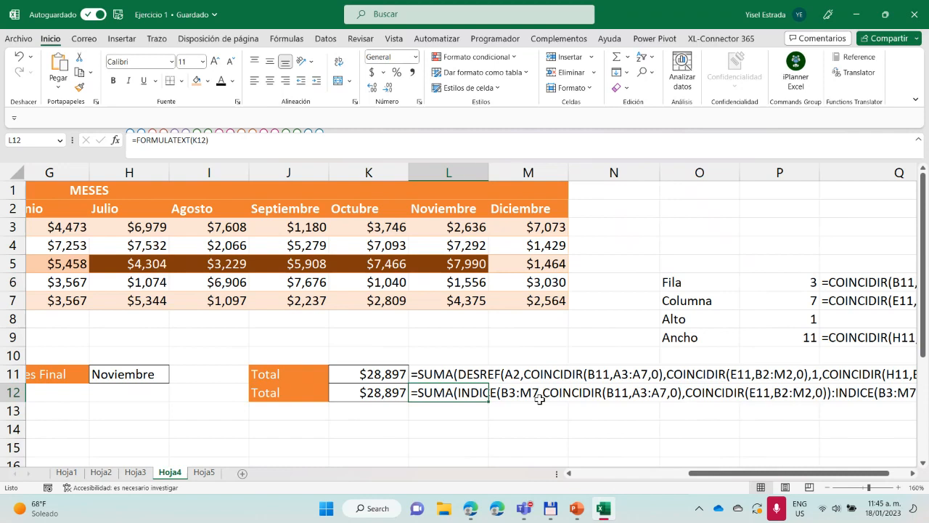
click(804, 323)
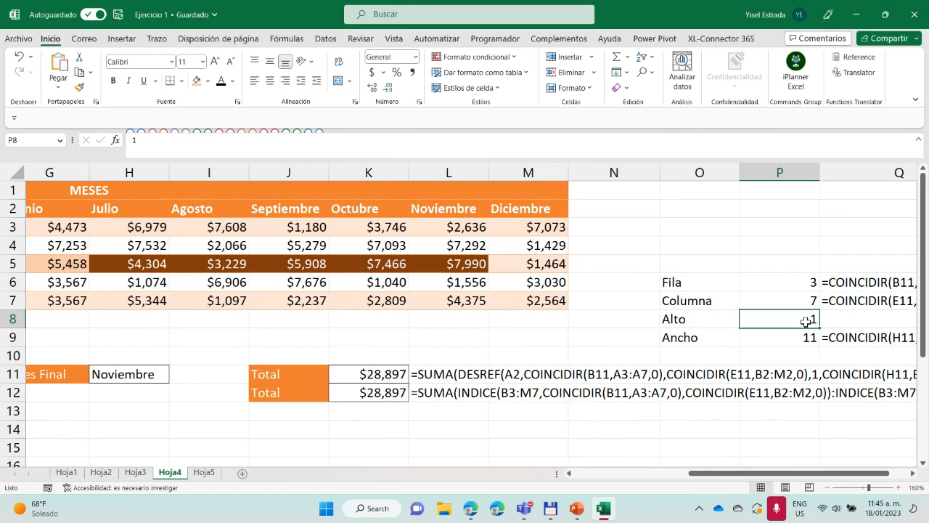
Compare the Julio to Noviembre data in H3:L5 with the Alto value in P8 and the two total formulas
drag(750, 472, 662, 475)
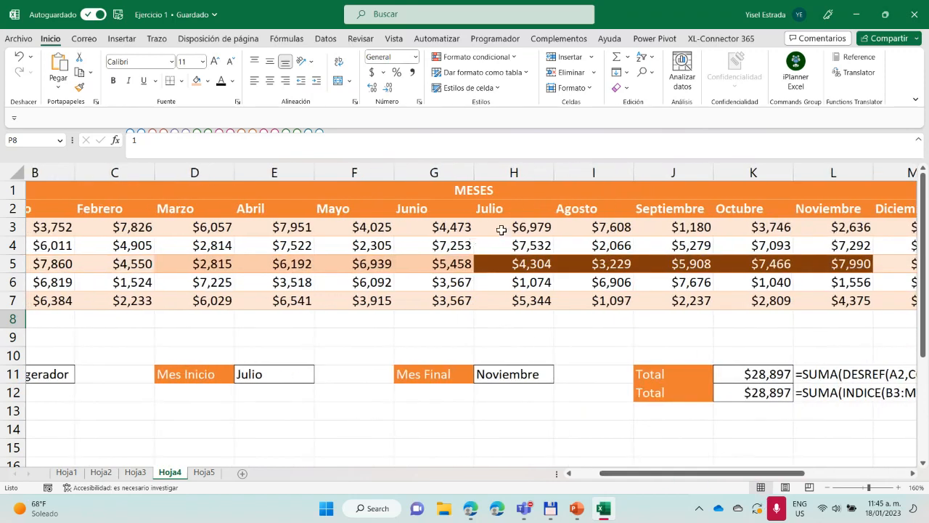
drag(501, 230, 837, 256)
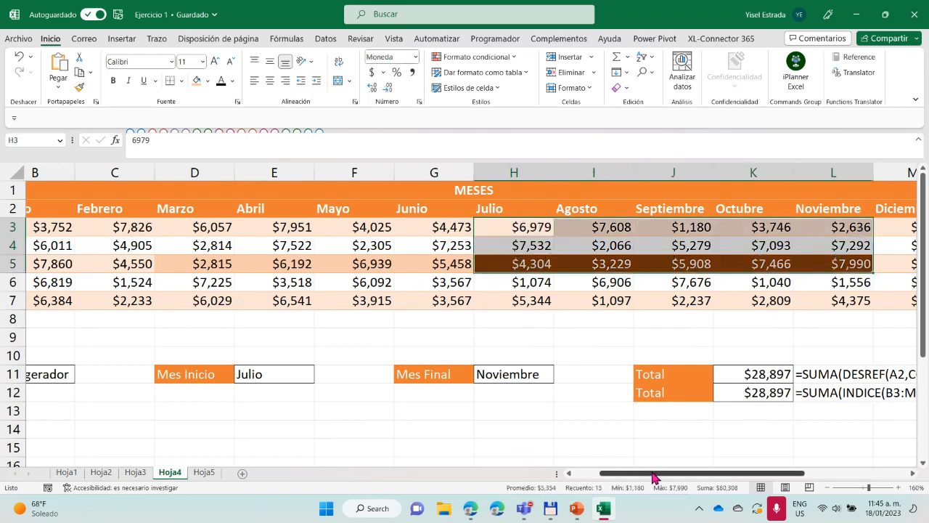
drag(654, 477, 770, 475)
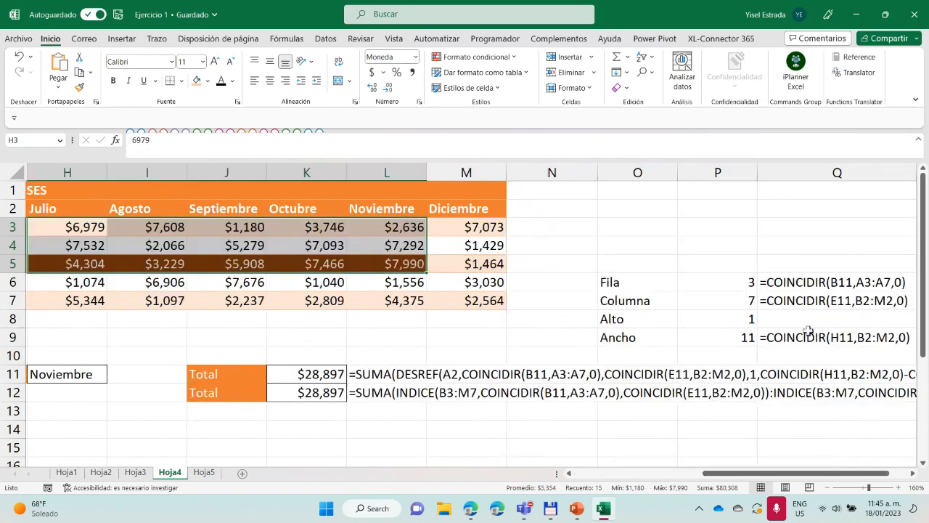
click(746, 320)
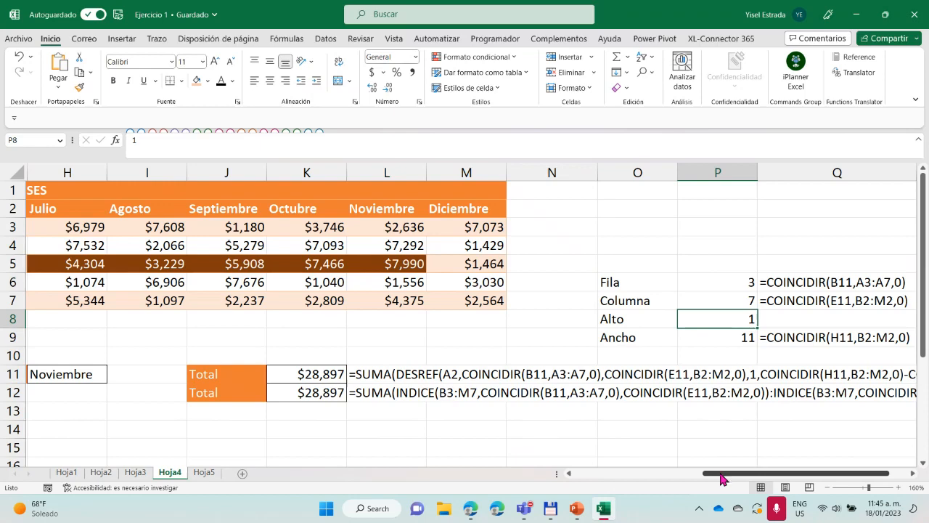
drag(744, 478, 607, 477)
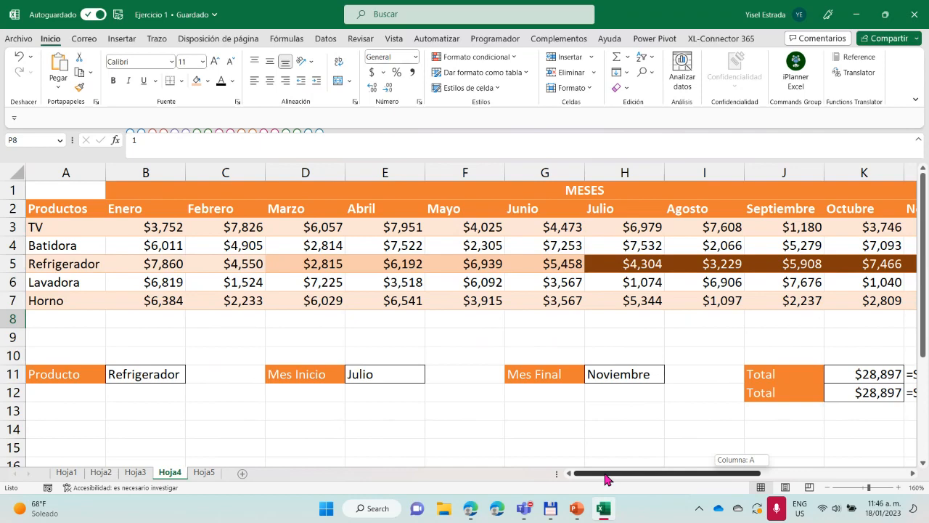
drag(606, 477, 766, 478)
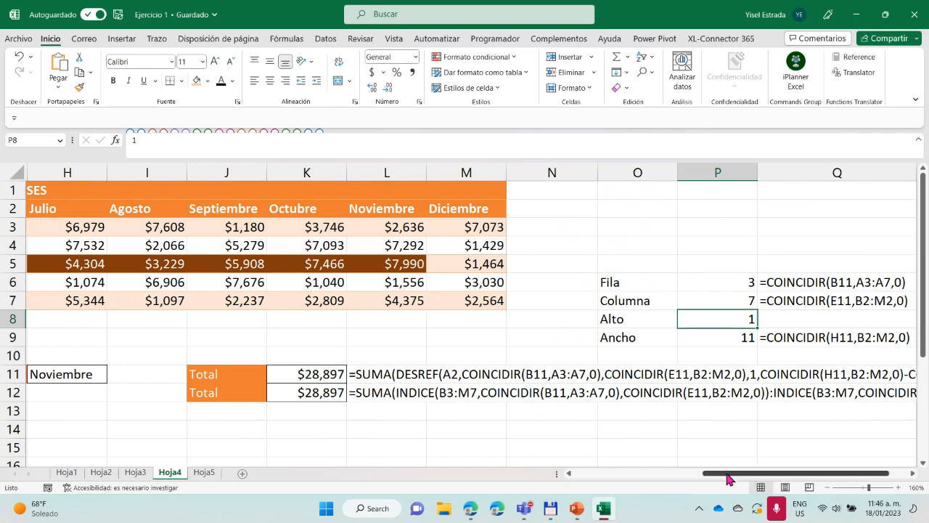
drag(729, 478, 755, 478)
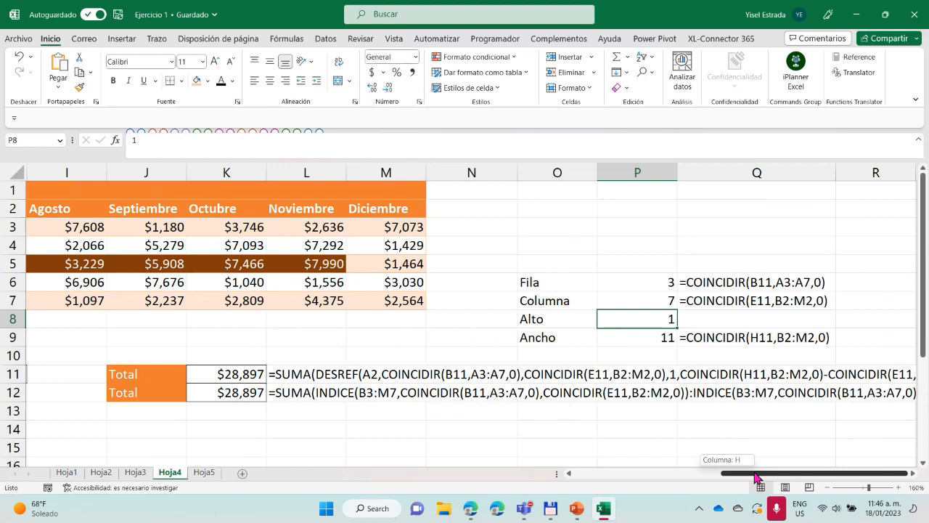
drag(756, 477, 755, 477)
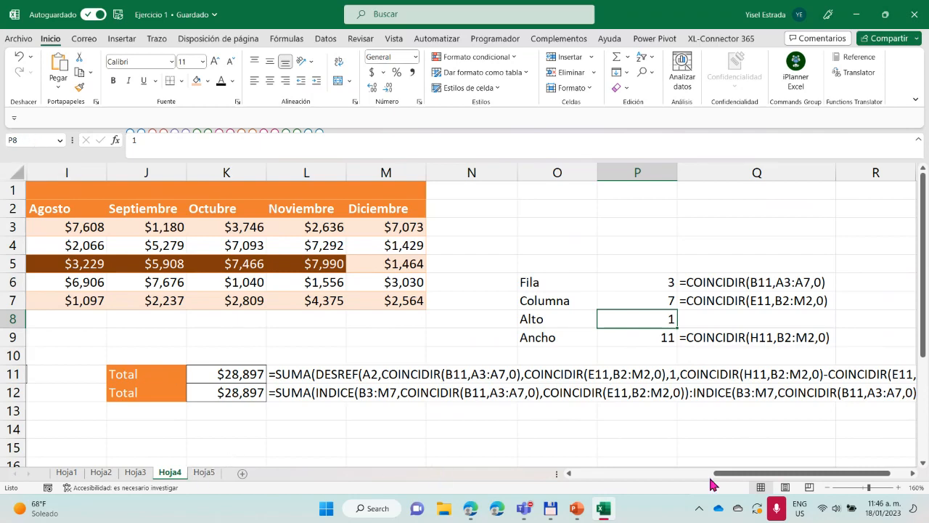
drag(726, 473, 535, 476)
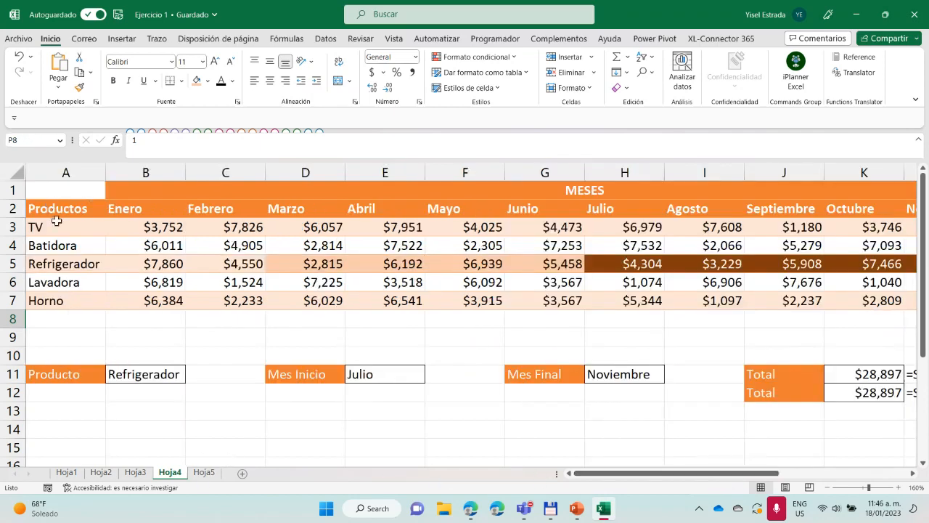
Open Hoja5 and select the whole sales table from the Cliente header in A5 through F481
click(204, 473)
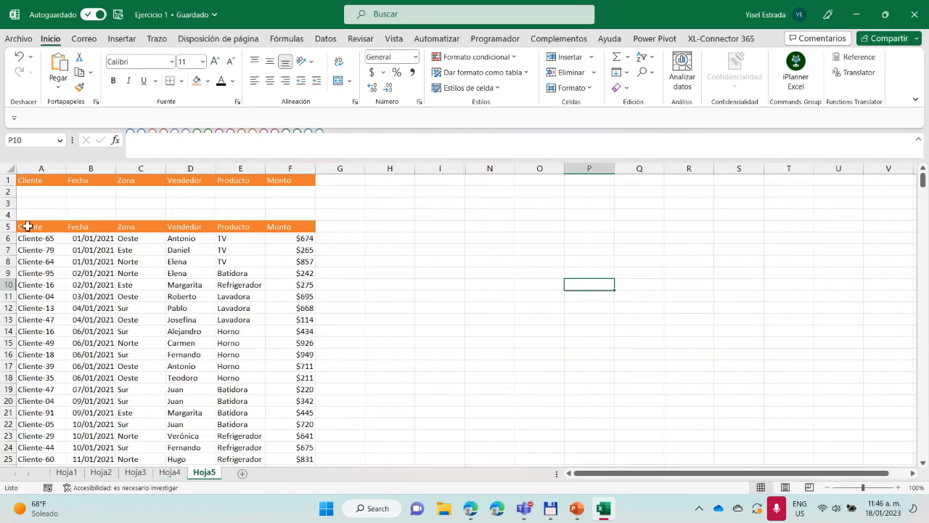
click(26, 226)
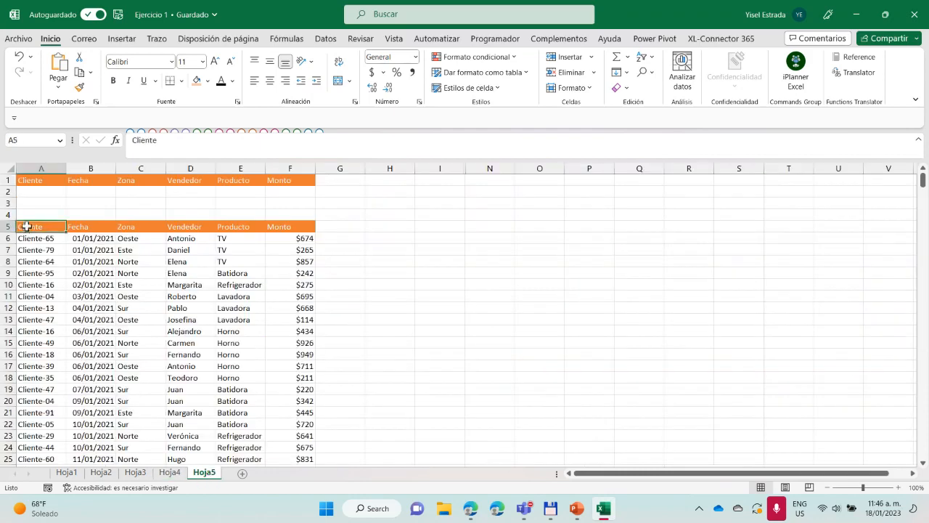
key(ctrl+shift+Down)
key(ctrl+shift+Right)
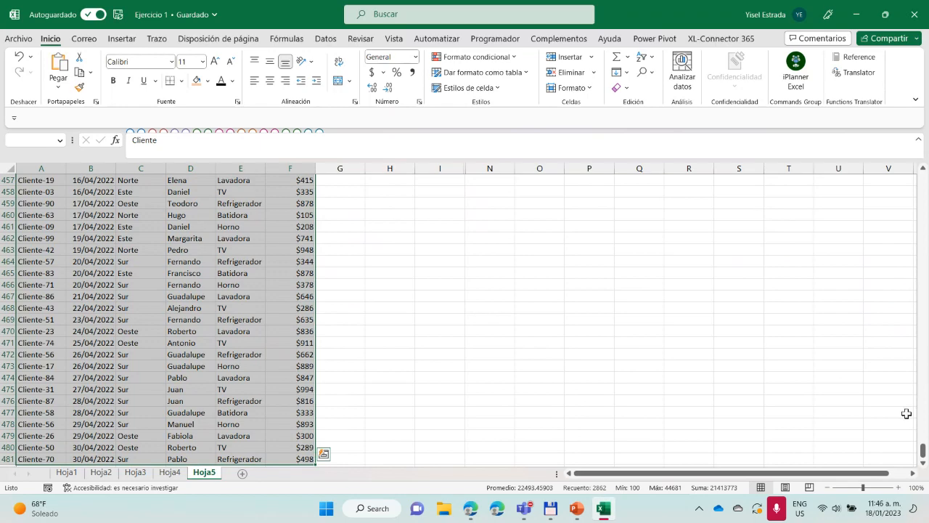
drag(923, 451, 923, 178)
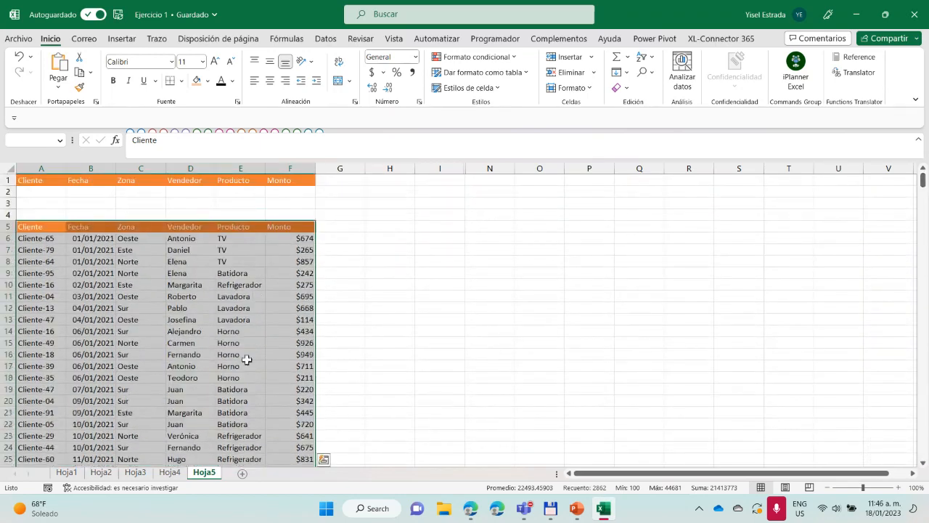
click(15, 139)
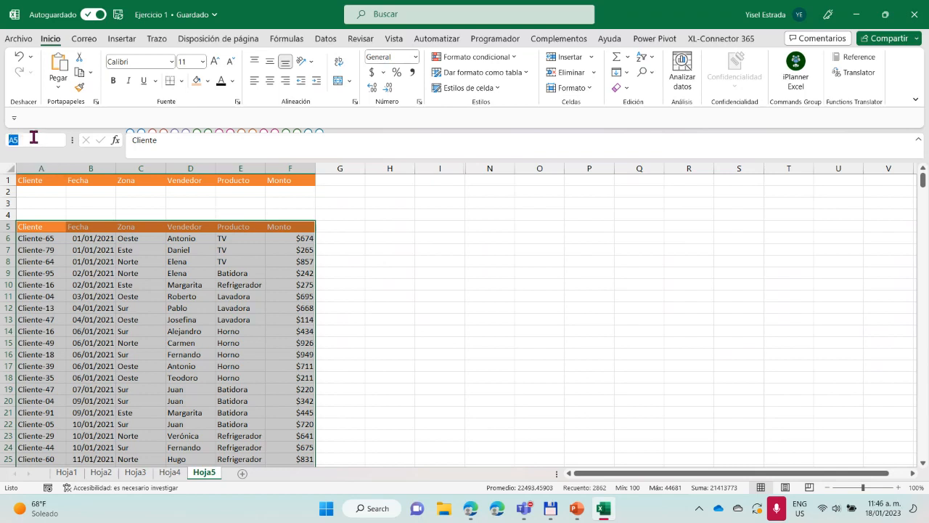
click(287, 40)
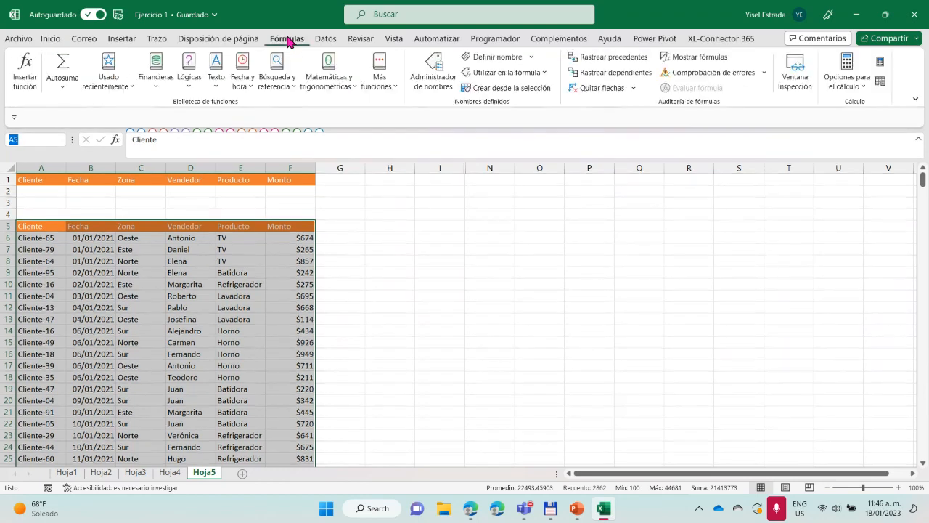
click(501, 58)
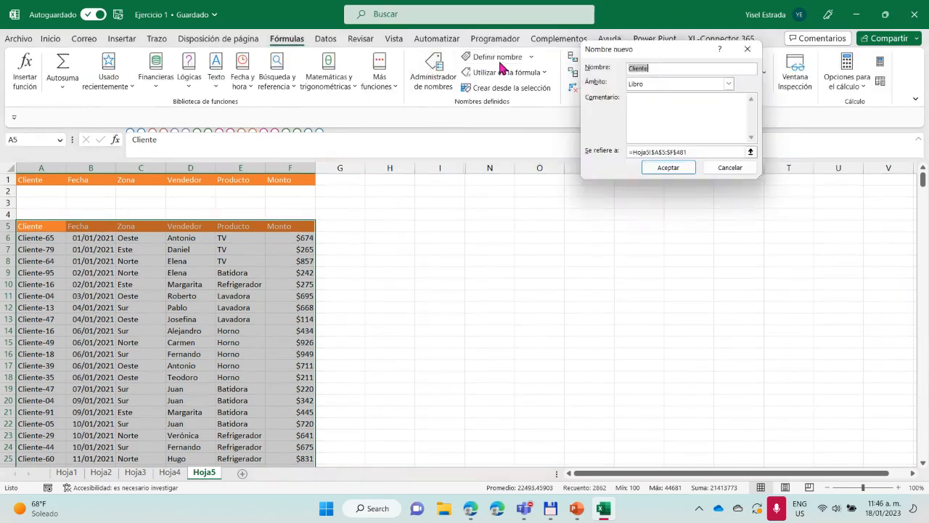
click(654, 68)
text(>sdfkjbda)
key(BackSpace)
key(BackSpace)
key(BackSpace)
key(BackSpace)
key(BackSpace)
key(BackSpace)
key(BackSpace)
key(BackSpace)
key(BackSpace)
key(BackSpace)
key(BackSpace)
key(BackSpace)
key(BackSpace)
key(BackSpace)
key(BackSpace)
key(BackSpace)
click(747, 48)
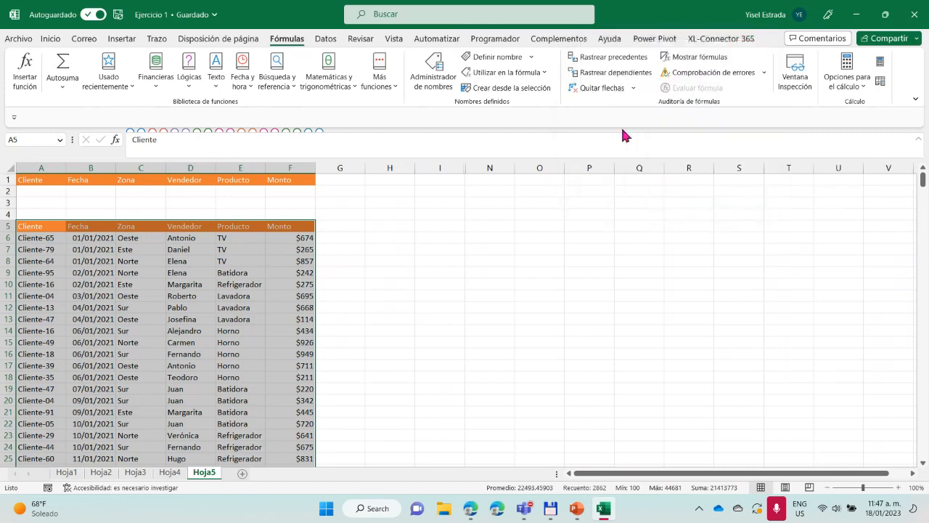
Revisit Hoja4, then show the Tendencias table and its Lineal and Geométrica charts at the start of Hoja3
click(169, 472)
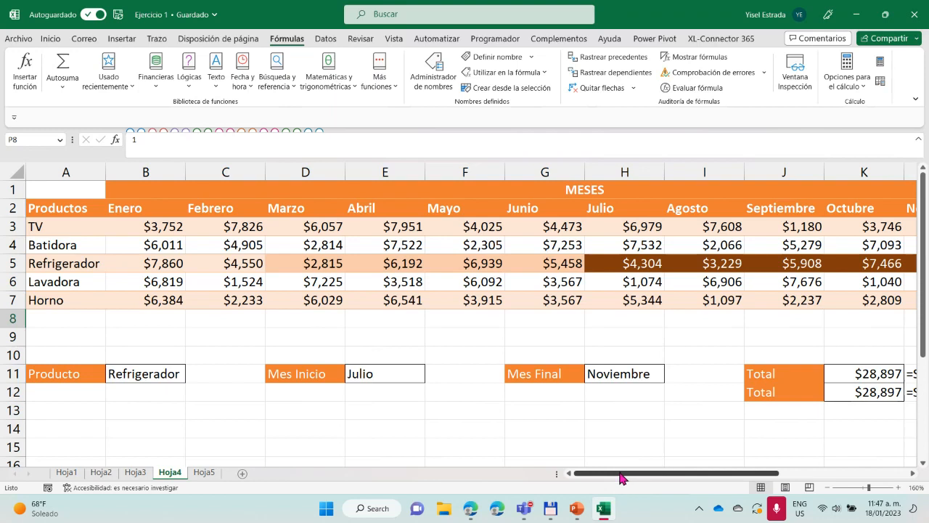
drag(620, 473, 581, 473)
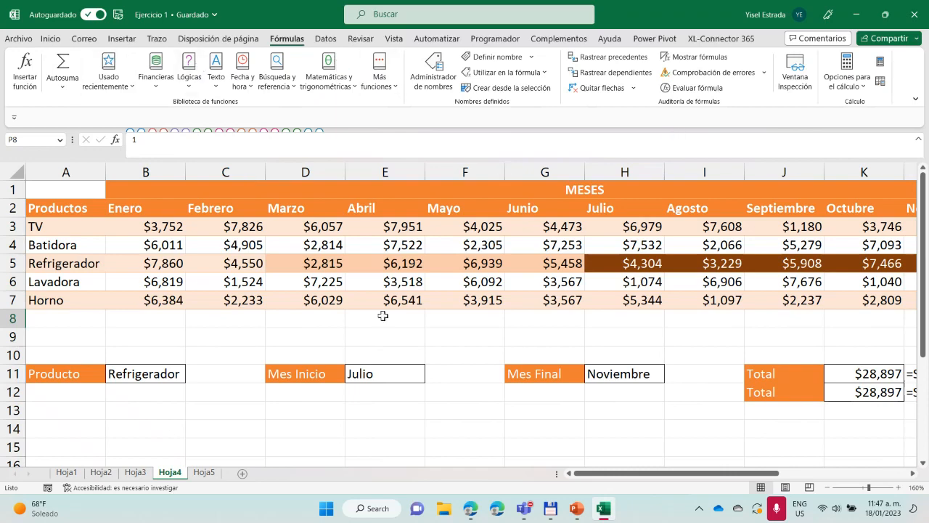
click(135, 472)
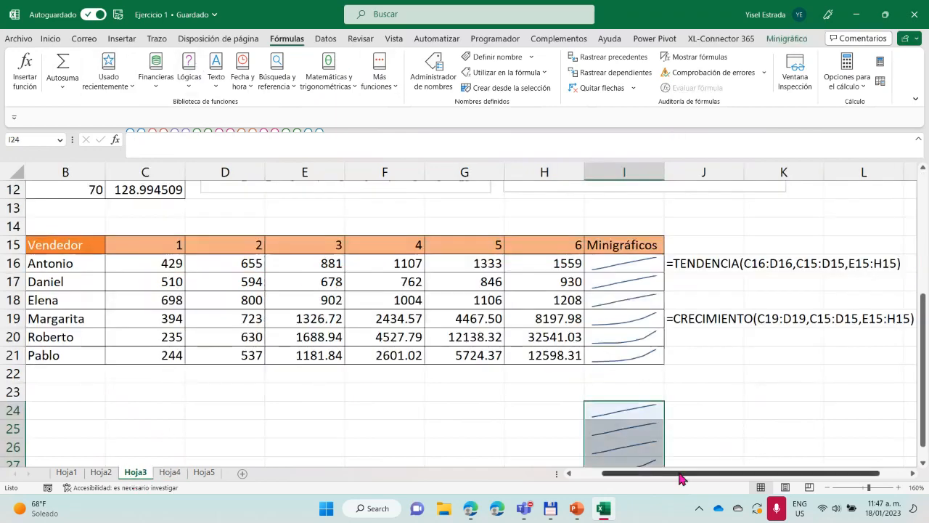
drag(683, 473, 654, 473)
scroll(339, 334, up, 3)
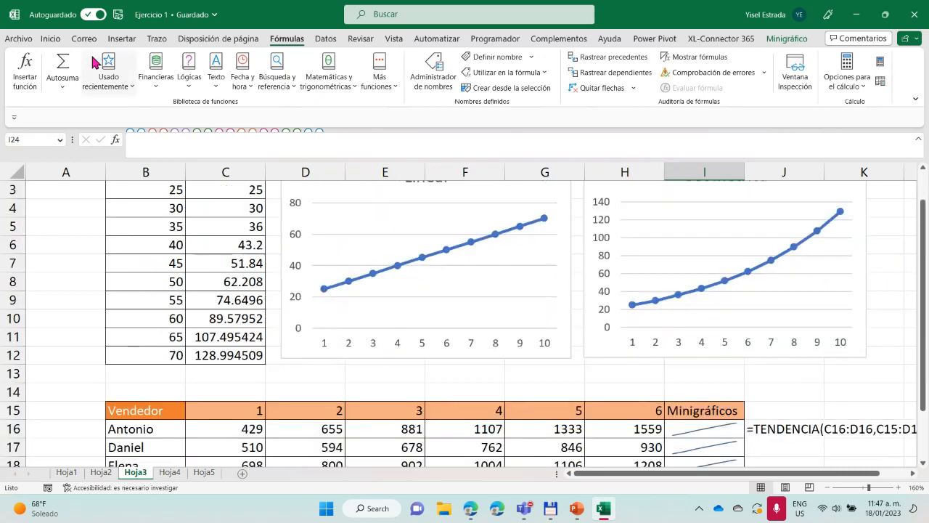
scroll(256, 354, up, 1)
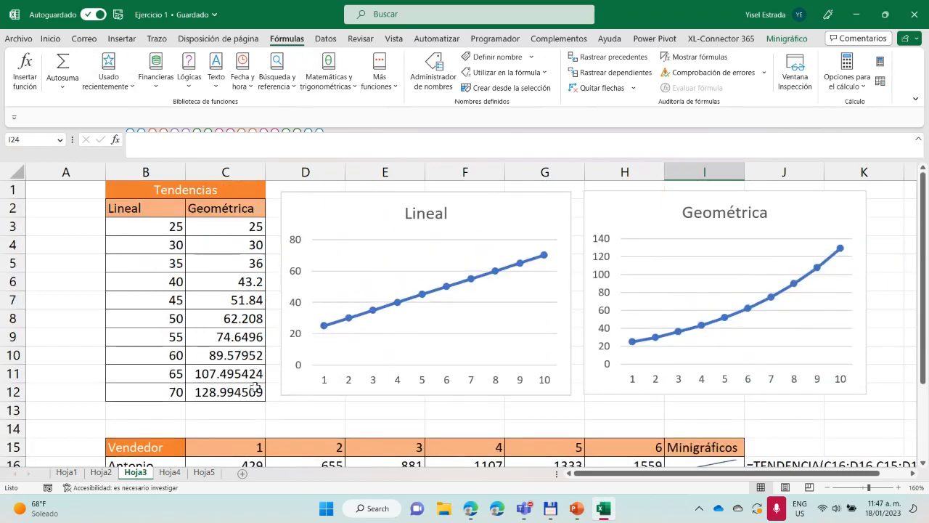
Review the trend fill options for extending C3:C4 down to C12 in the Geométrica column without applying any, and inspect its last values
click(246, 230)
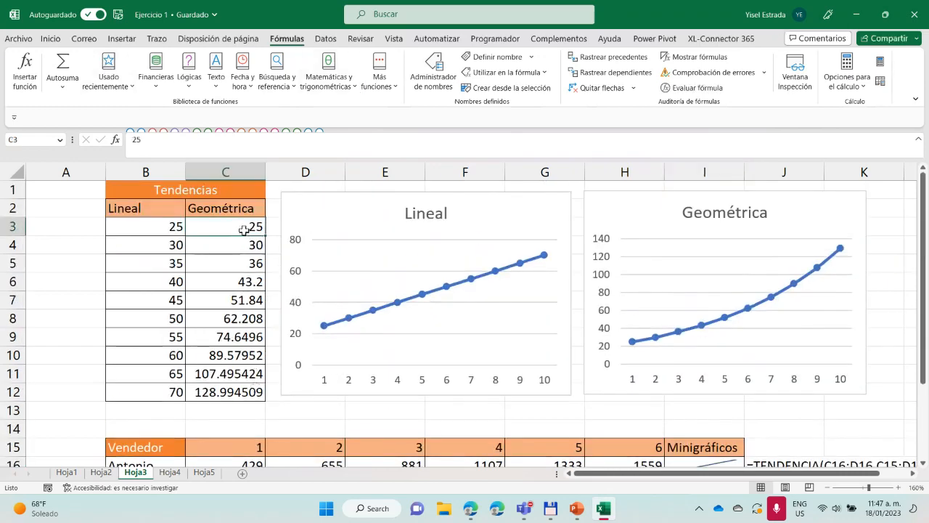
drag(248, 234, 268, 248)
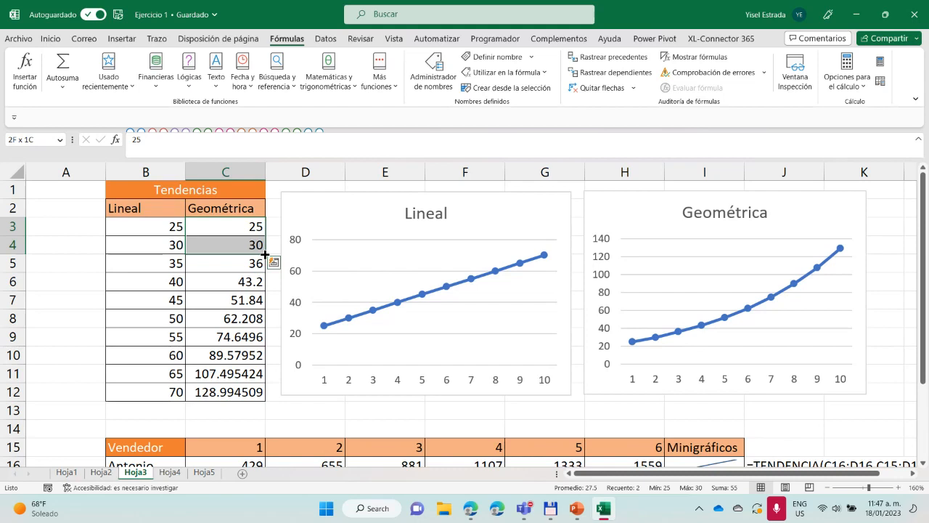
drag(265, 254, 264, 398)
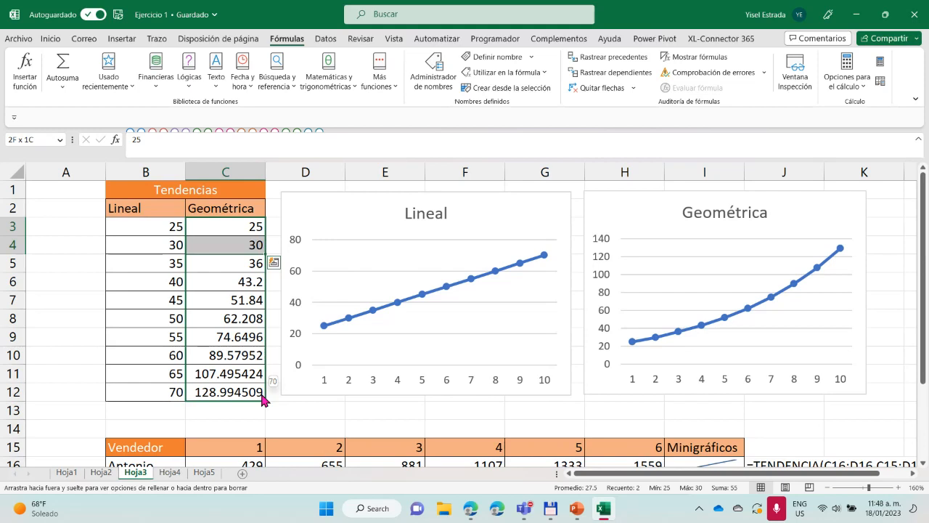
drag(263, 398, 265, 396)
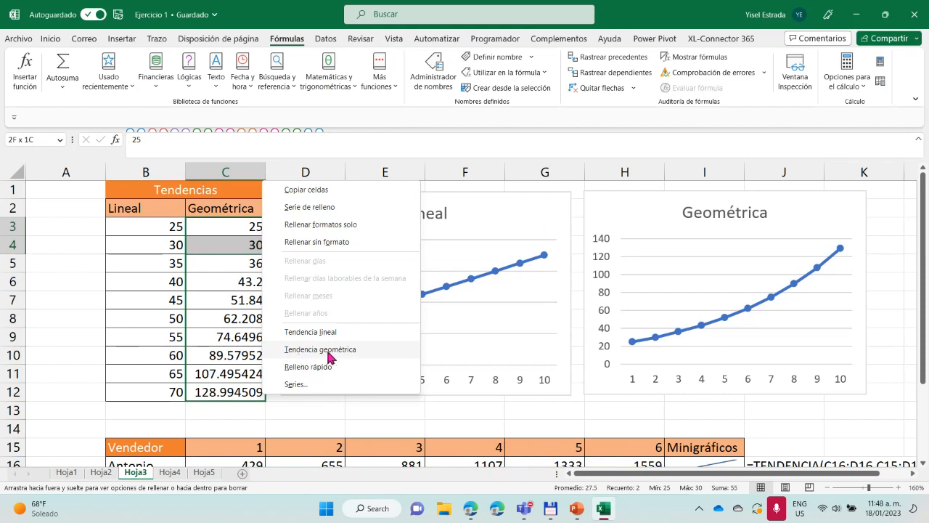
click(338, 416)
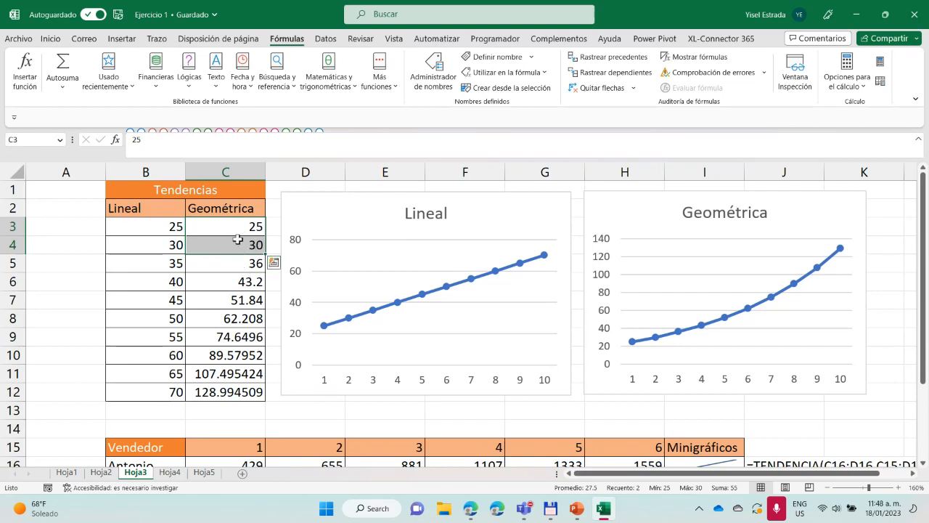
drag(267, 254, 254, 405)
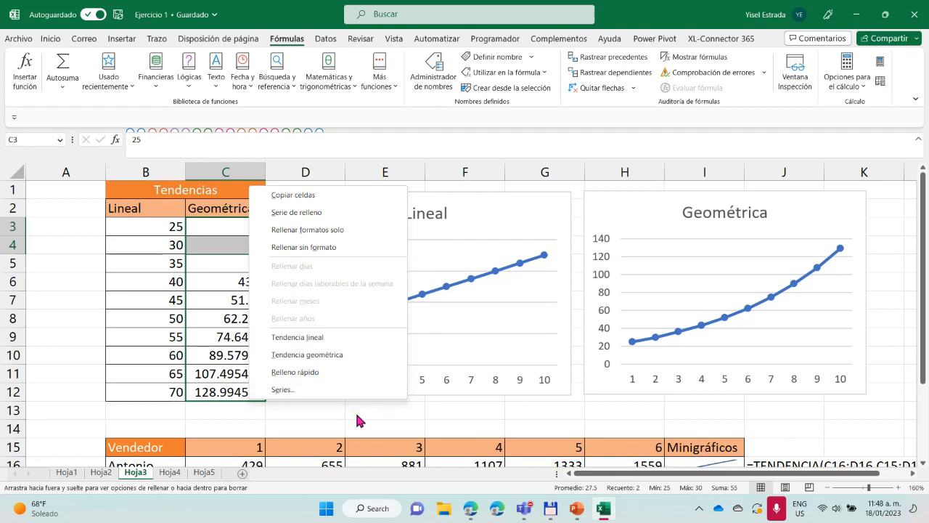
click(323, 409)
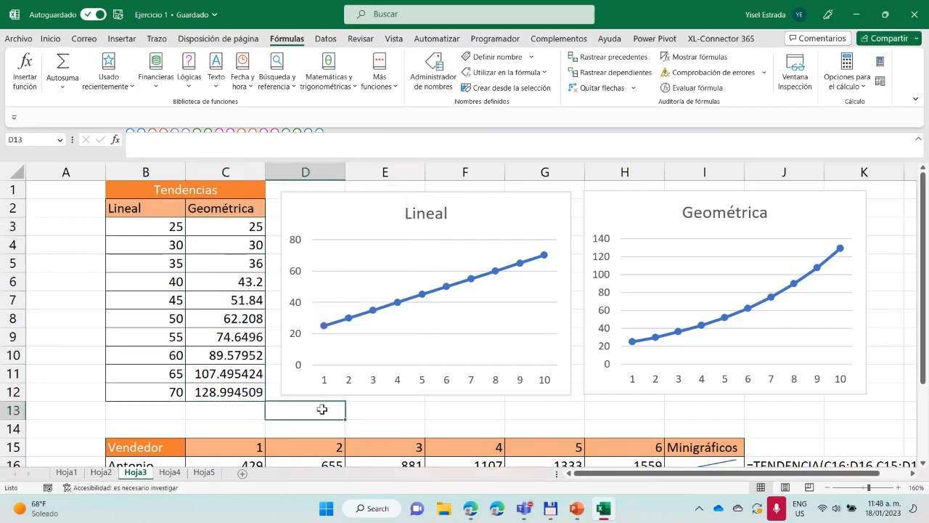
drag(243, 355, 239, 383)
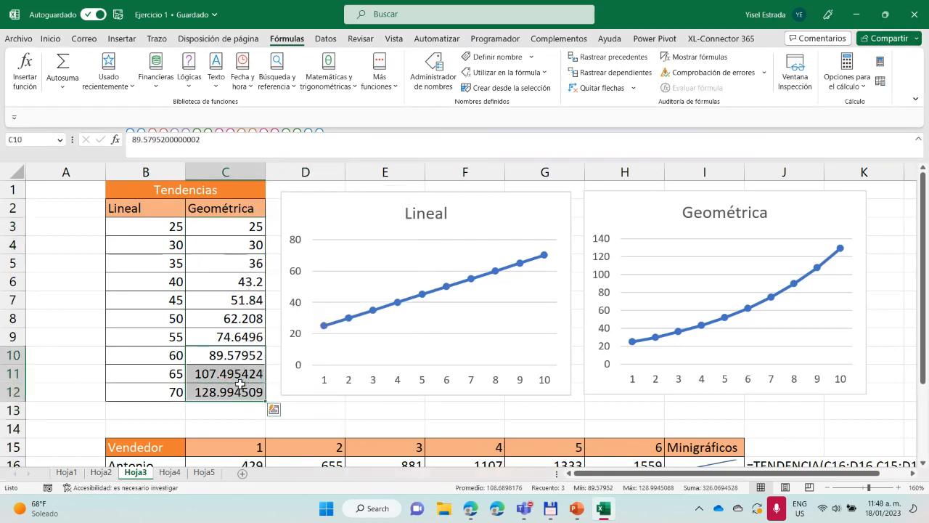
Review the quick analysis options for C10:C12 without applying any, and look over the Vendedor table below the charts
click(274, 410)
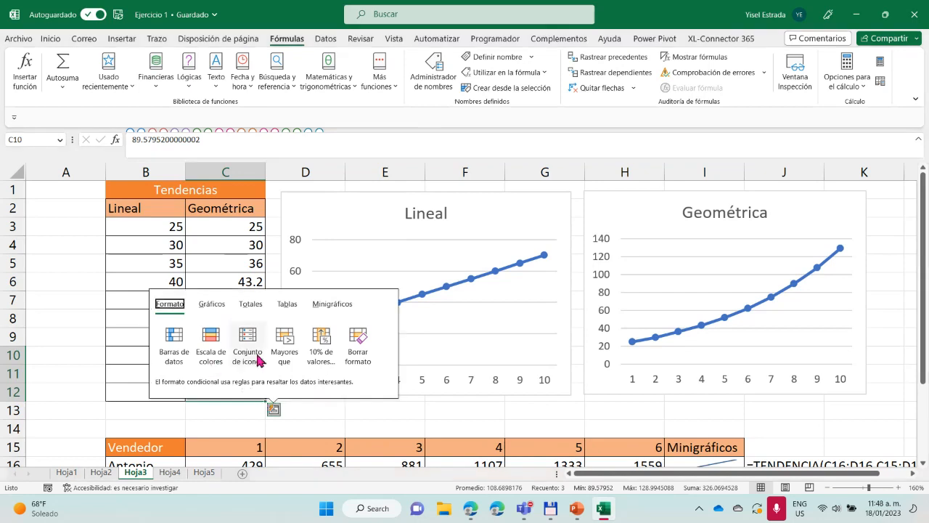
click(380, 417)
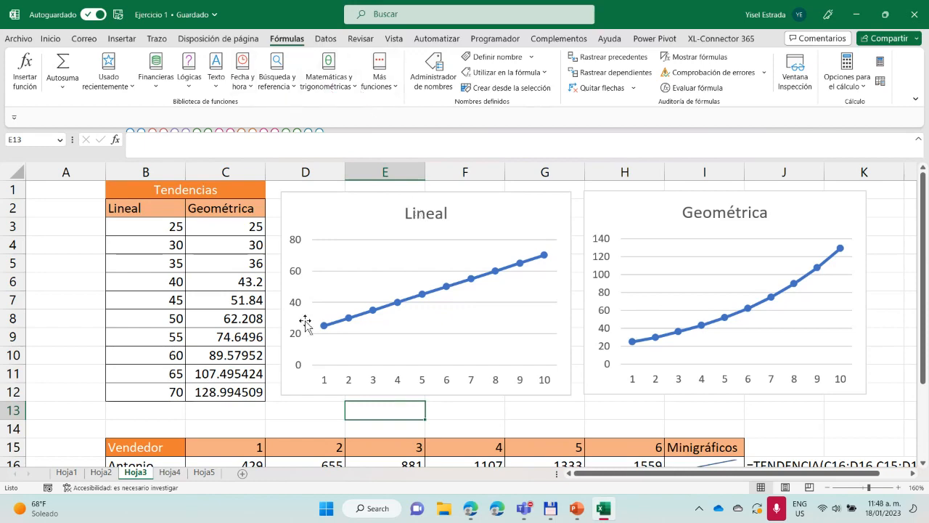
scroll(357, 326, down, 3)
scroll(403, 324, up, 1)
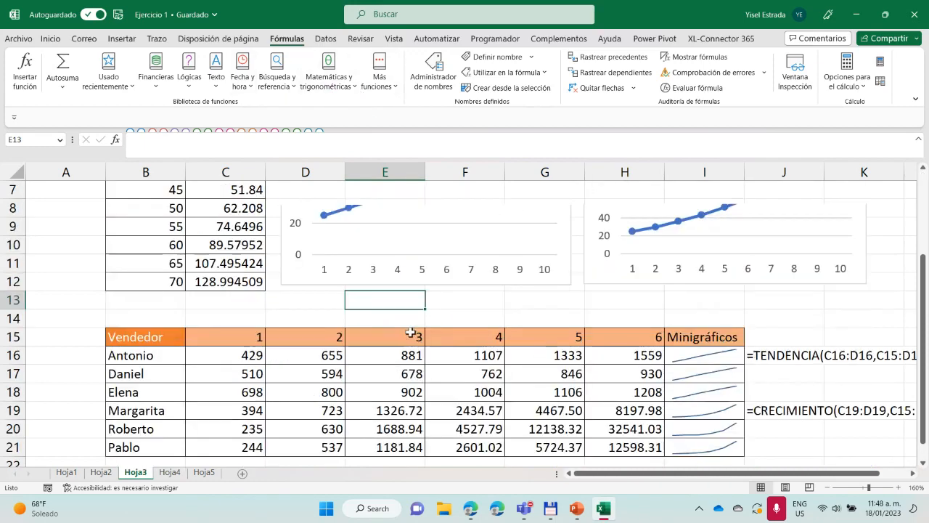
scroll(410, 332, up, 2)
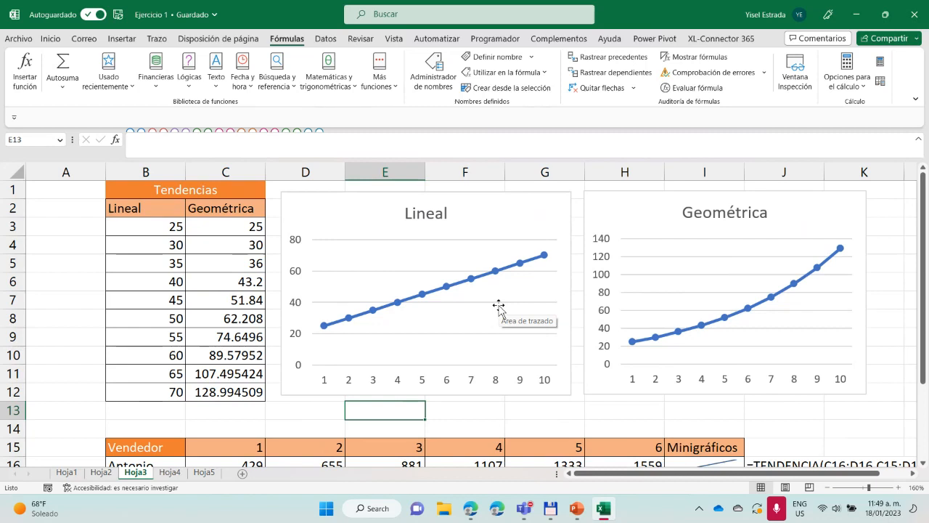
Inspect the first Lineal values in B3 and B4 and browse the mathematical and trigonometric functions without inserting one
click(173, 228)
click(177, 247)
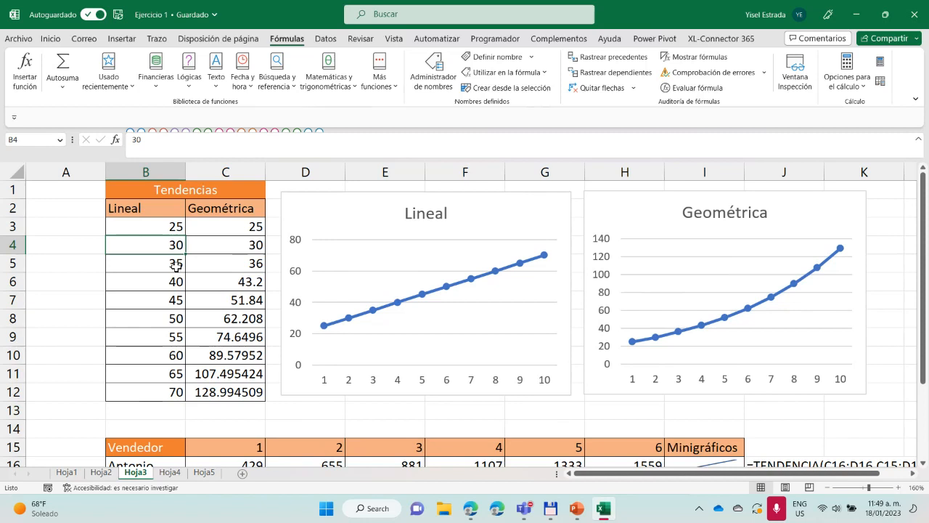
click(350, 92)
mouse_move(418, 152)
mouse_down()
mouse_move(410, 383)
mouse_move(413, 145)
mouse_up()
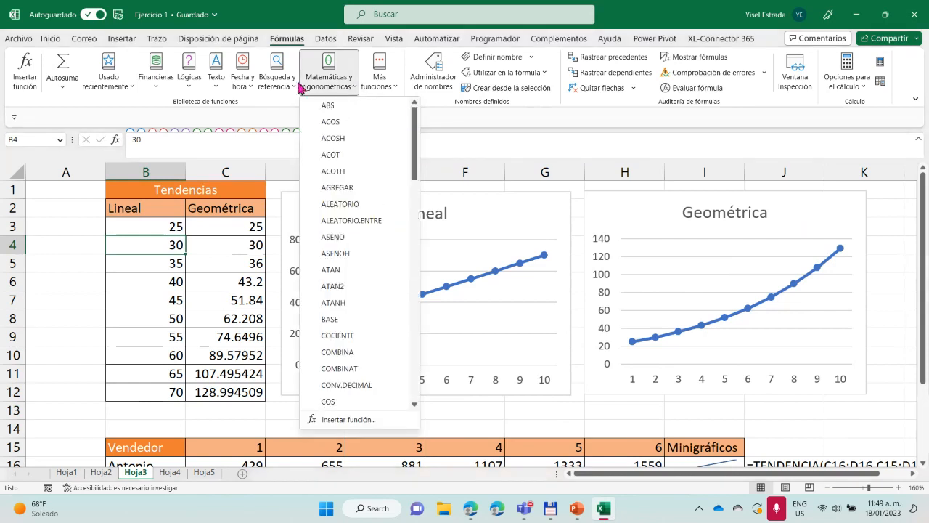
click(502, 142)
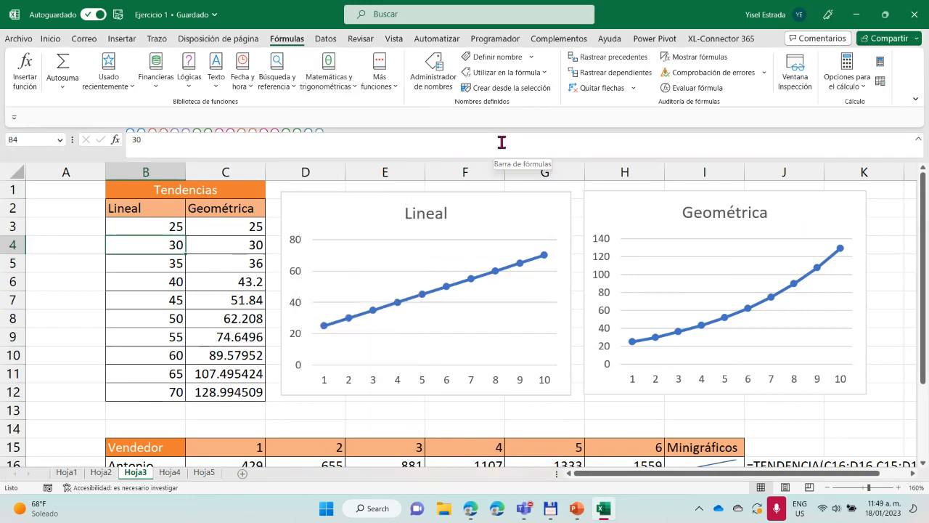
scroll(336, 247, down, 4)
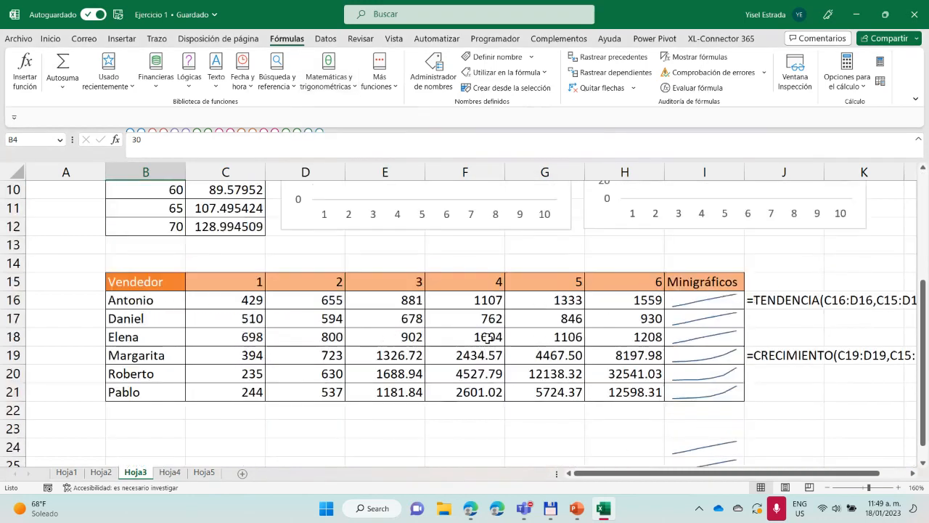
scroll(490, 345, up, 1)
Return to Hoja4 and examine the INDICE total formula in K12 and its formula text in L12
click(170, 471)
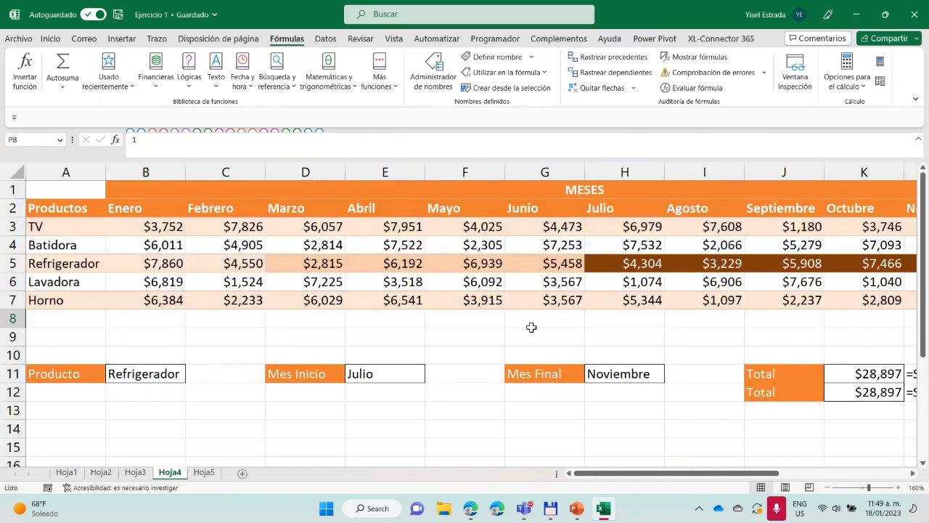
drag(714, 477, 855, 477)
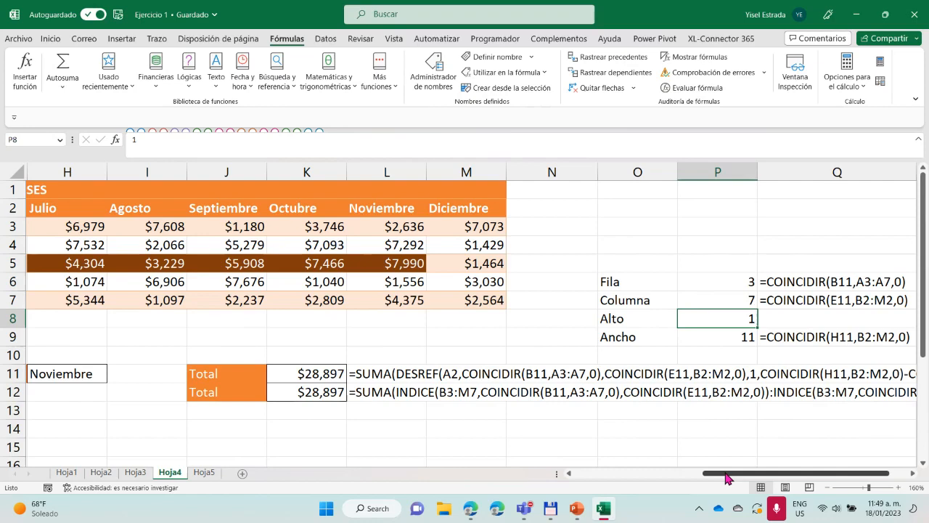
drag(728, 477, 674, 477)
scroll(508, 426, down, 2)
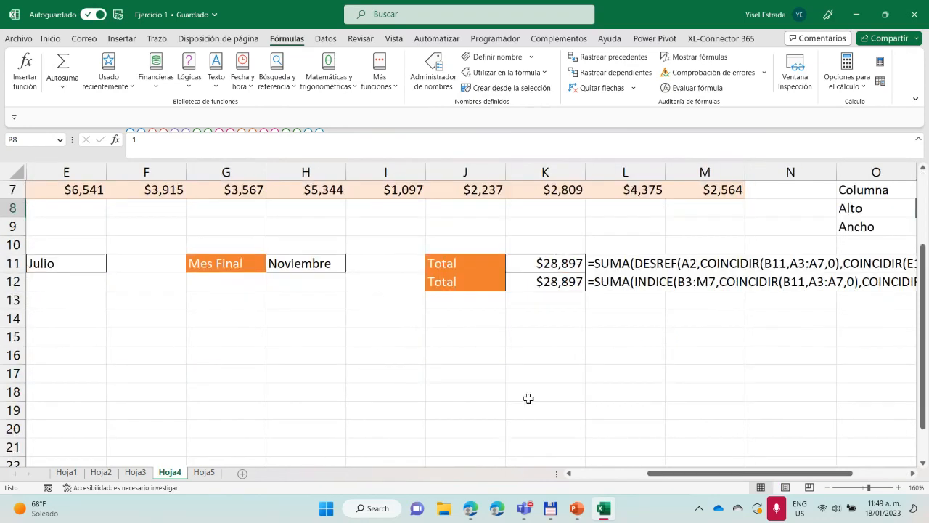
click(560, 281)
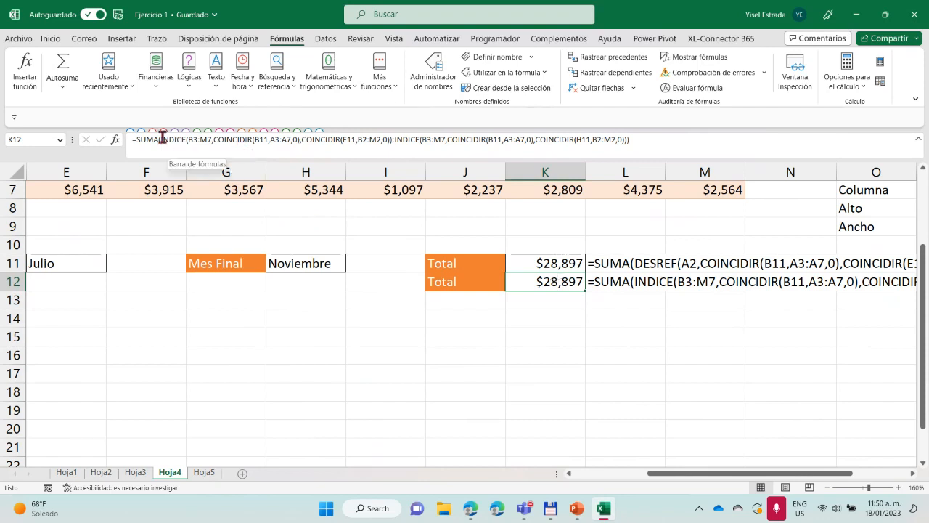
click(643, 285)
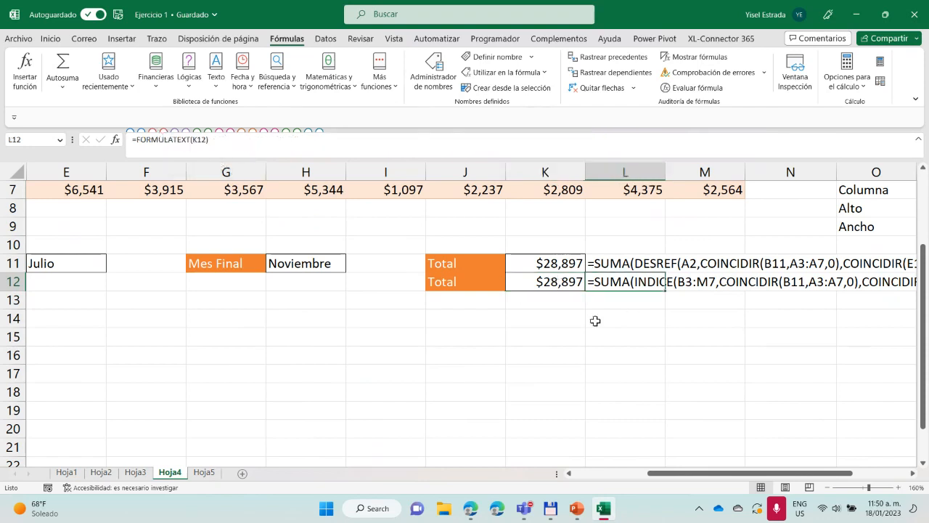
Copy the full text of the SUMA(INDICE) formula in K12 and paste it into G16
click(544, 287)
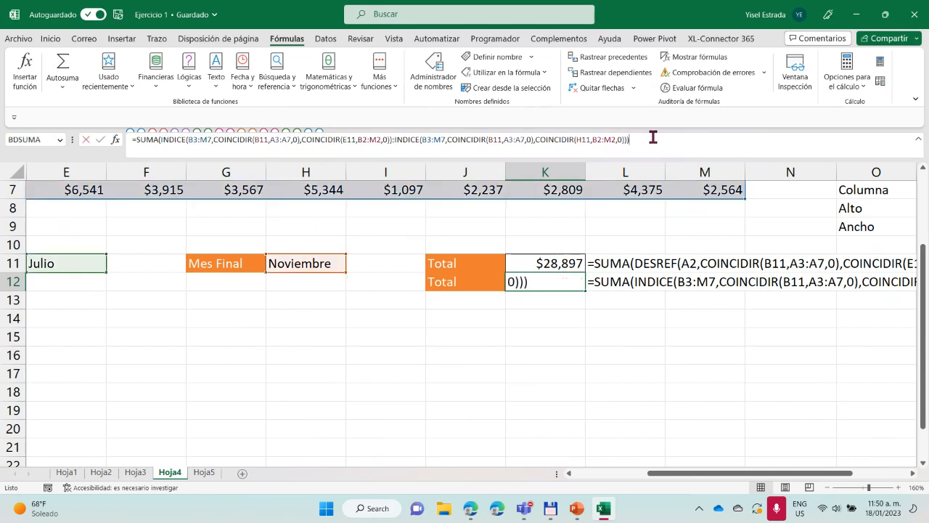
drag(654, 139, 105, 137)
key(ctrl+c)
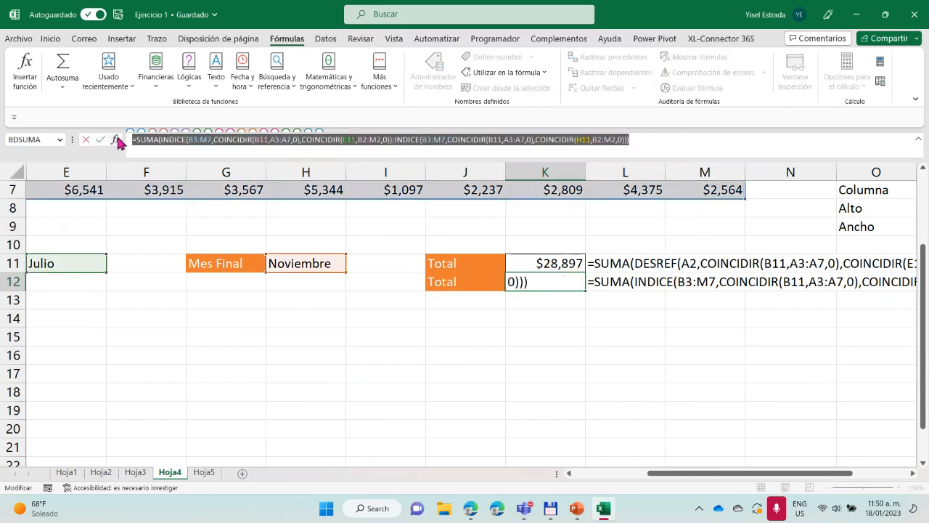
key(Return)
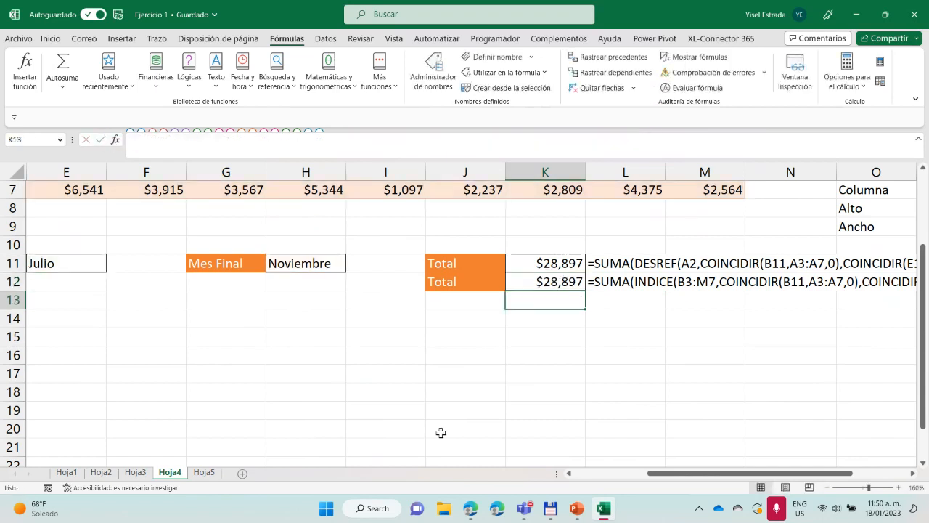
click(202, 357)
key(ctrl+v)
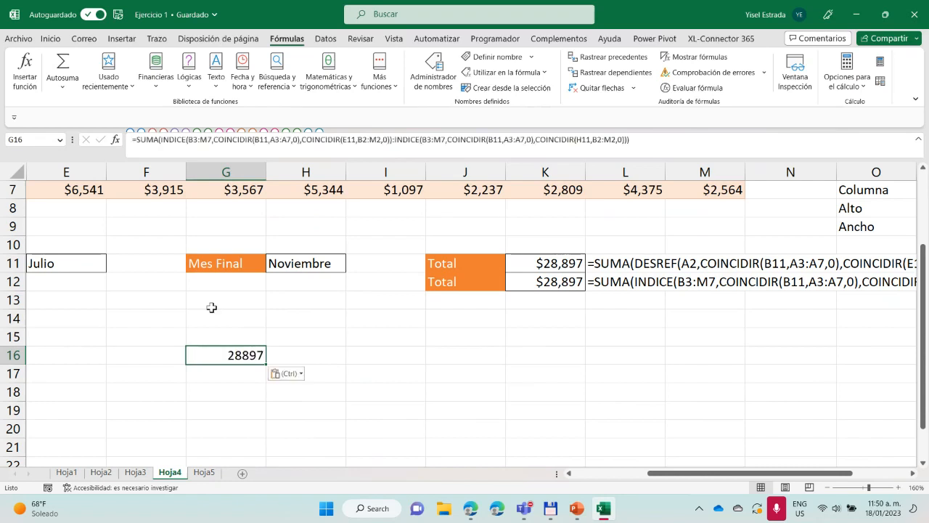
Remove the enclosing SUMA function from the formula in G16, leaving only the INDICE:INDICE range so its individual values are returned
click(161, 141)
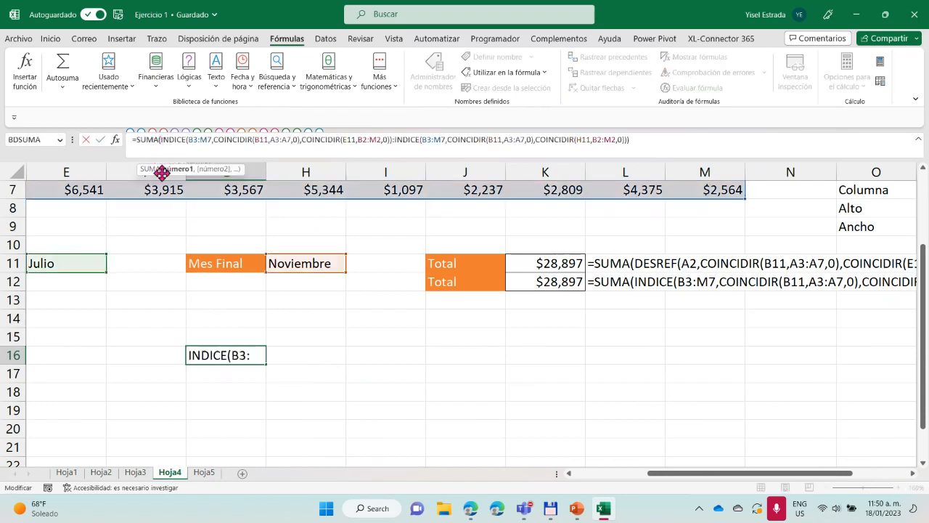
key(BackSpace)
key(BackSpace)
key(BackSpace)
key(BackSpace)
key(BackSpace)
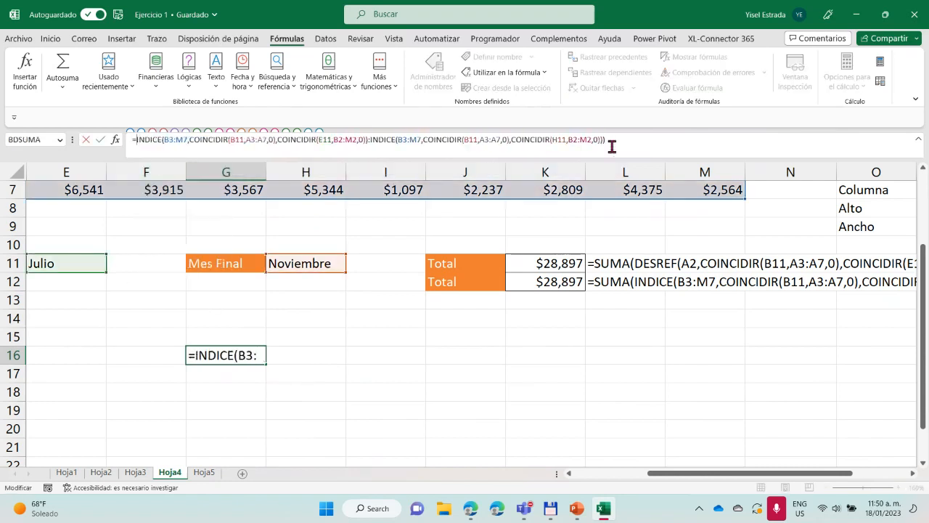
click(613, 141)
text())
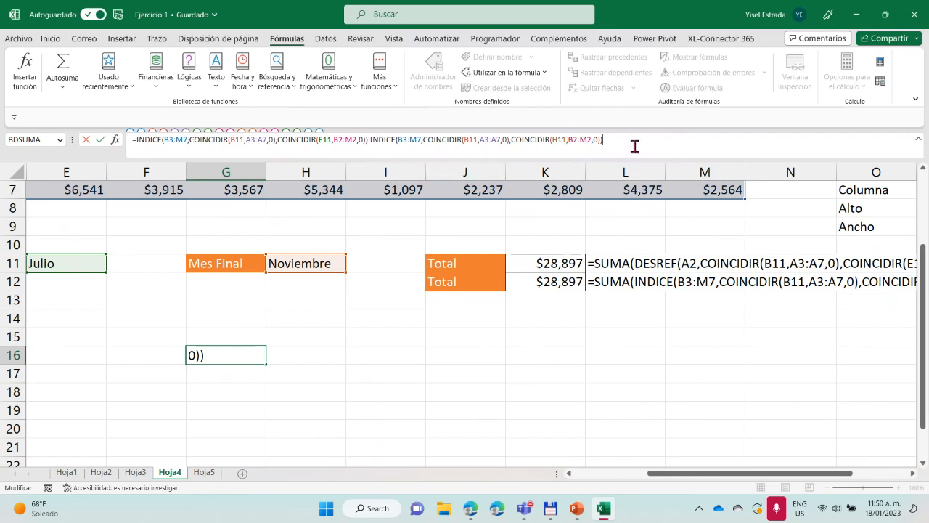
key(Return)
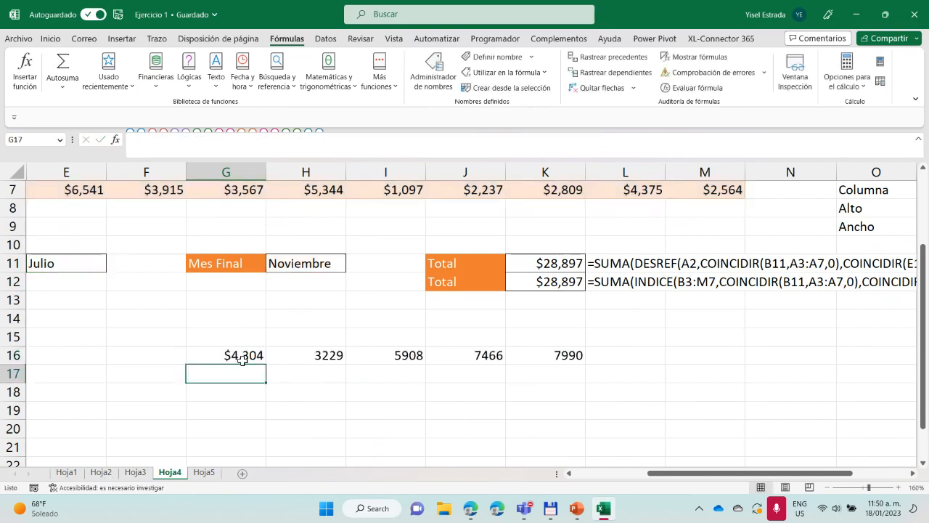
click(241, 357)
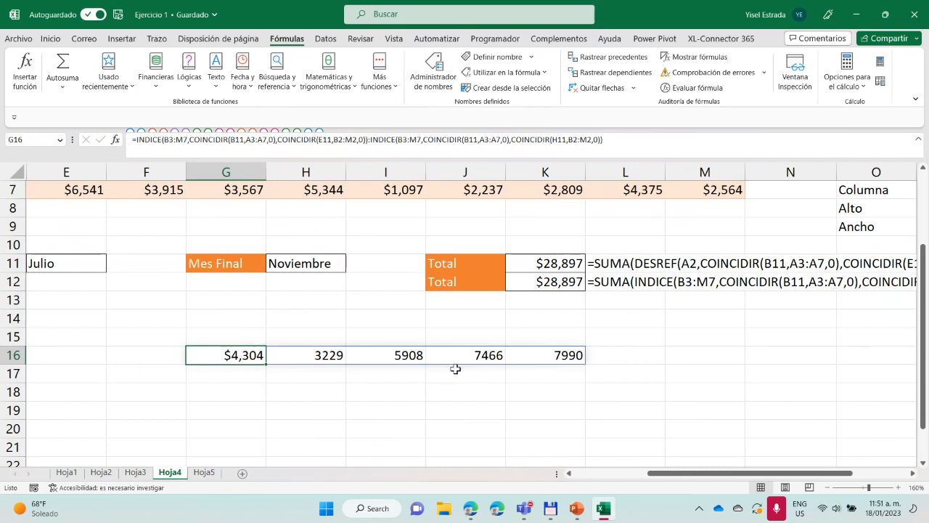
Set the Mes Final in H11 to Septiembre and check the values returned from G16 across the row
click(310, 263)
click(351, 267)
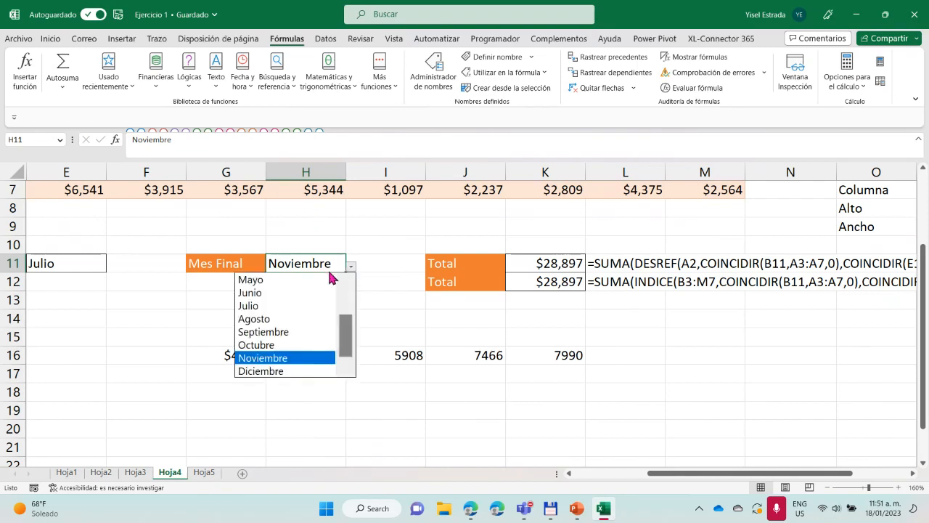
click(258, 331)
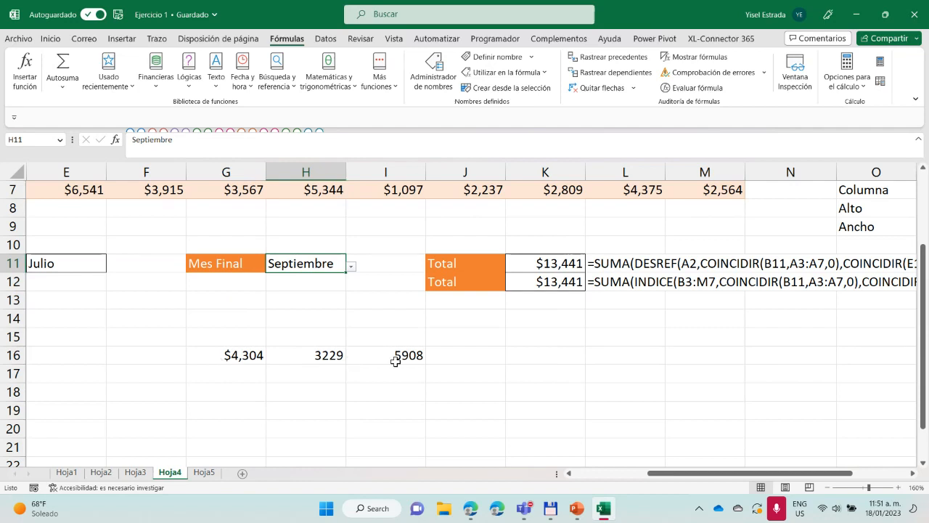
drag(233, 356, 422, 356)
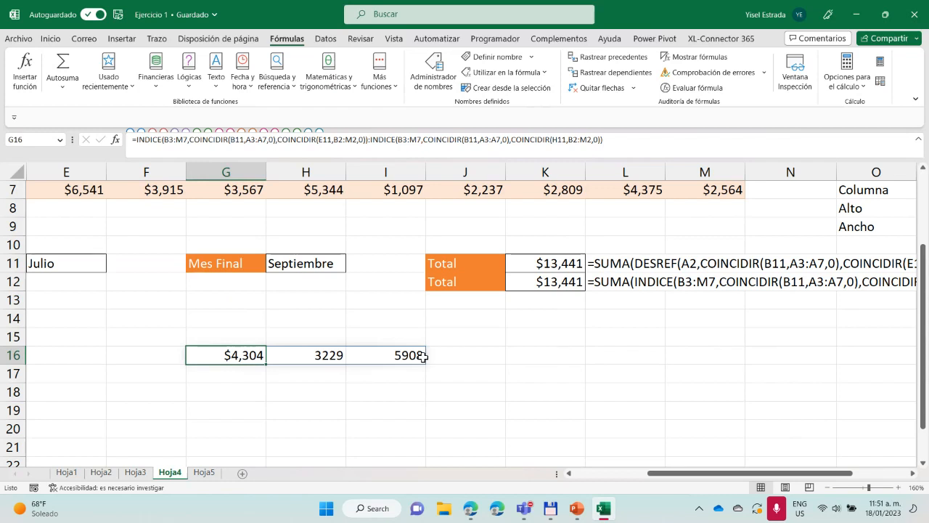
Try to delete the spilled values in H16 and I16, and return to the source formula in G16
click(328, 355)
key(BackSpace)
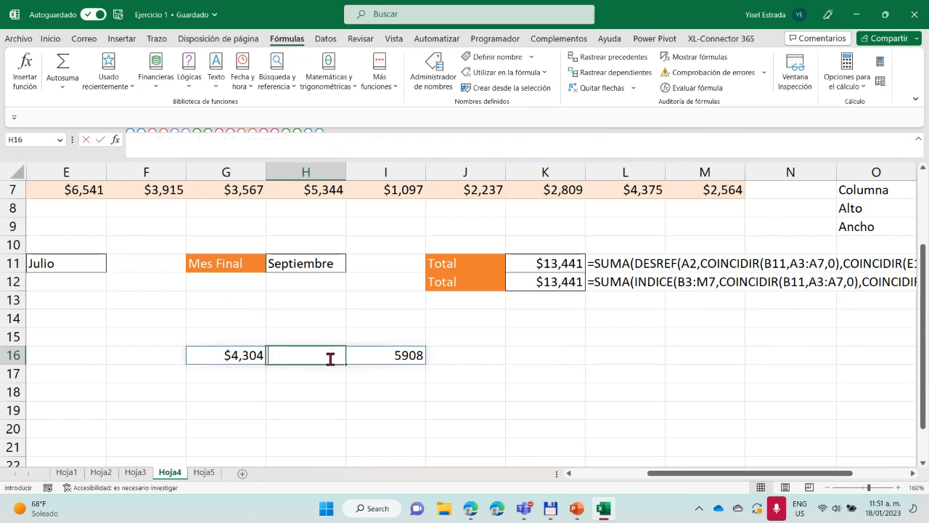
click(321, 359)
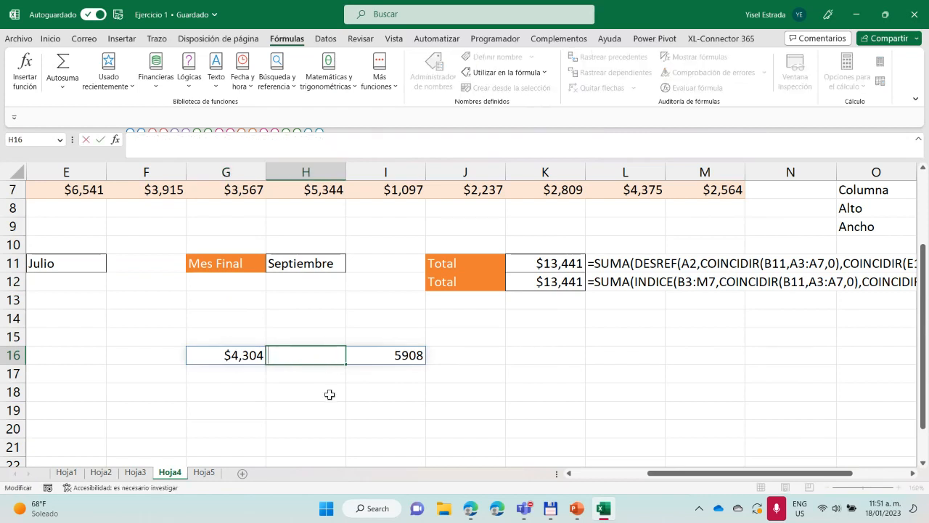
drag(329, 394, 313, 359)
click(313, 358)
key(BackSpace)
click(393, 356)
key(BackSpace)
click(312, 355)
key(BackSpace)
click(408, 356)
key(BackSpace)
click(378, 443)
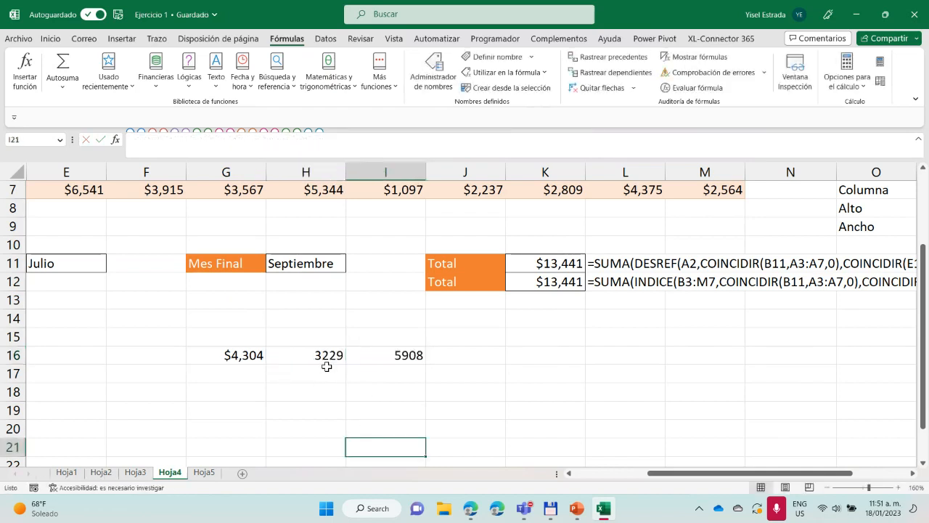
click(253, 360)
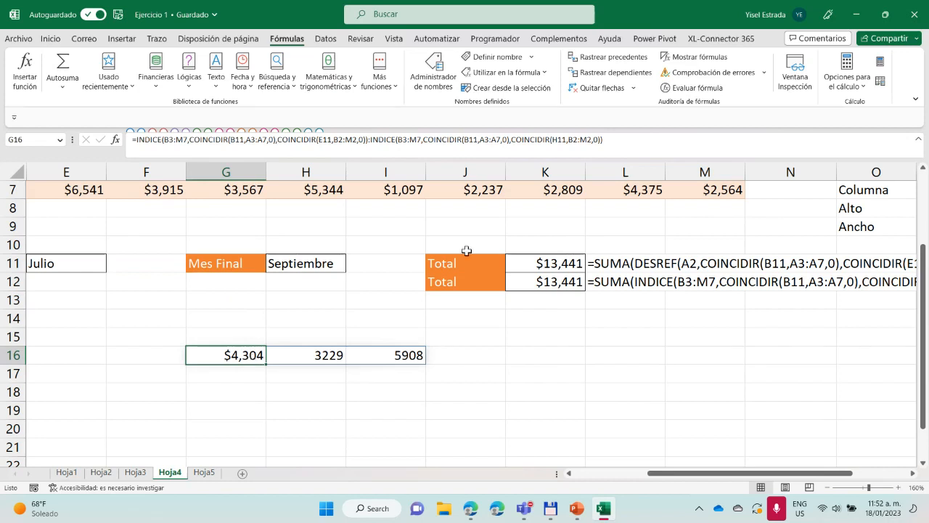
Review the Moneda category in the number format settings for the empty cell K16 without applying it
mouse_move(548, 355)
mouse_down()
mouse_move(548, 398)
mouse_move(556, 356)
mouse_up()
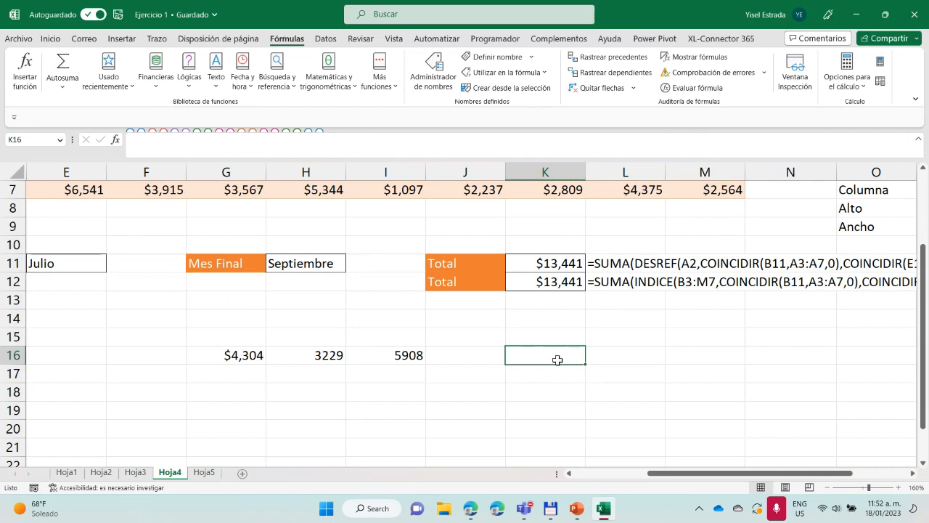
click(50, 39)
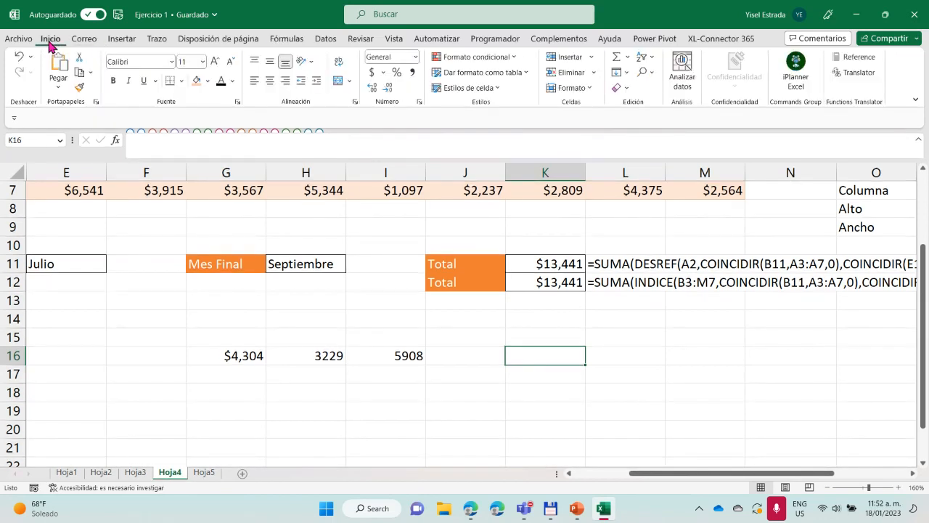
click(415, 56)
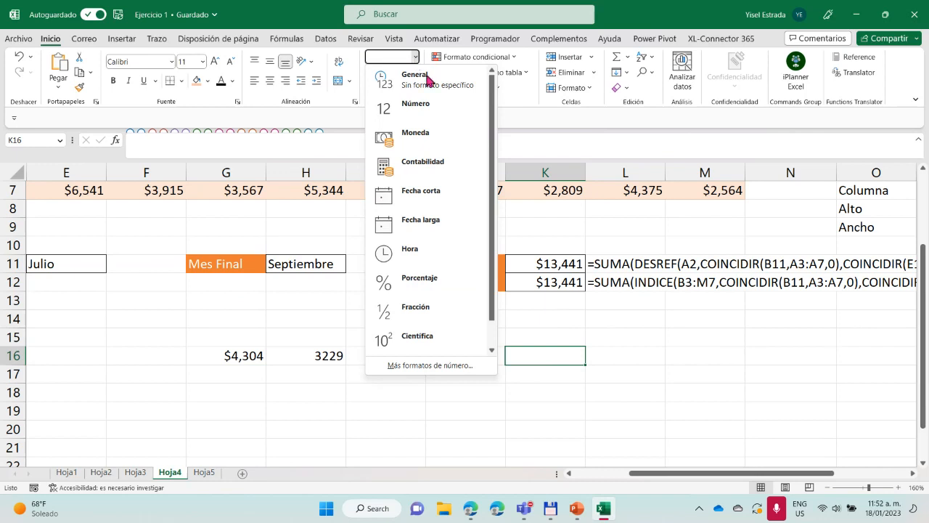
click(428, 366)
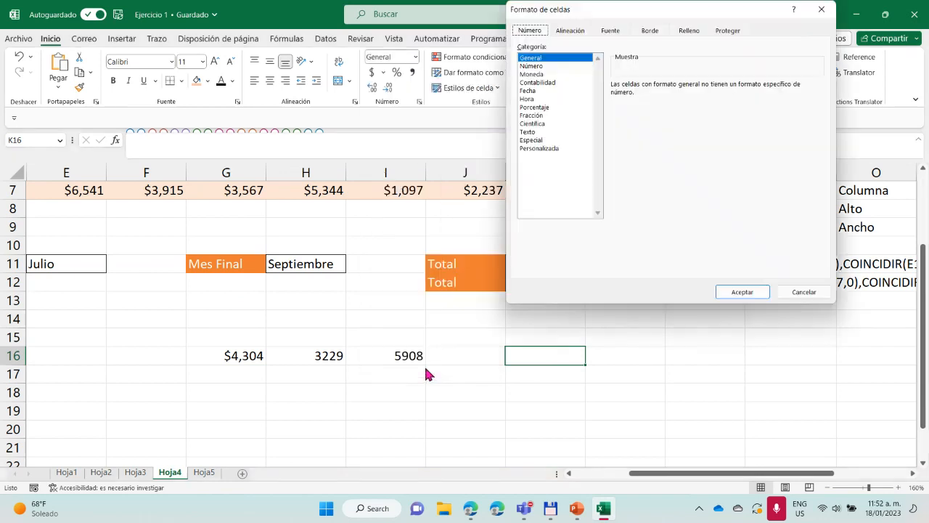
click(534, 76)
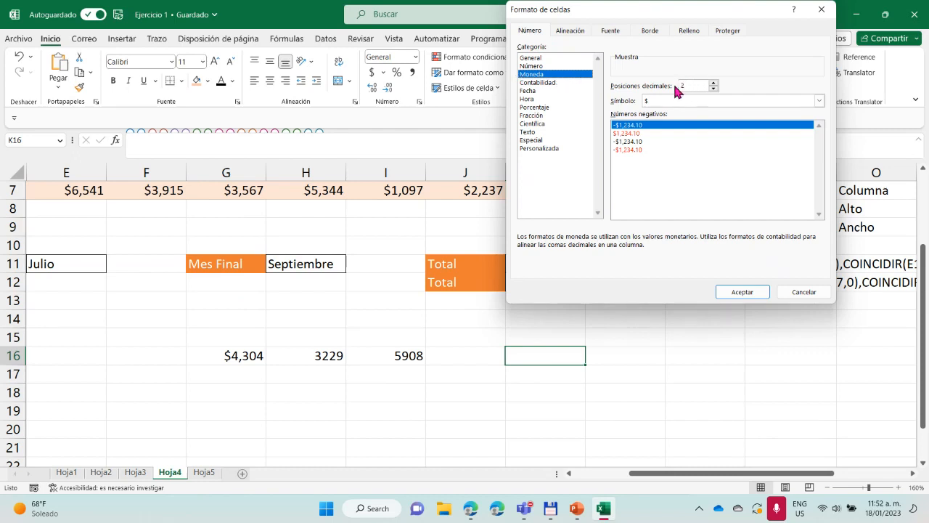
key(Return)
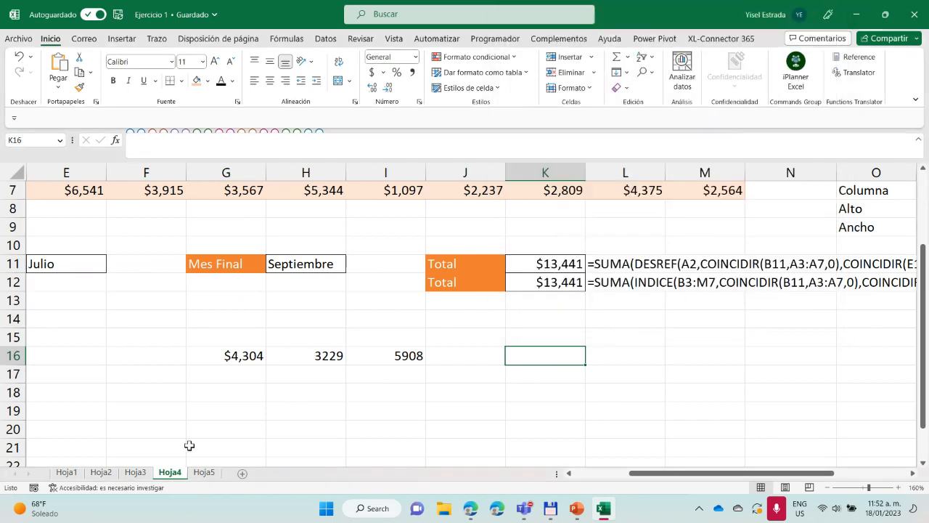
On Hoja3, increase the decimals of the CRECIMIENTO results in E19:H21, twice over, and reduce them back to two each time
click(135, 472)
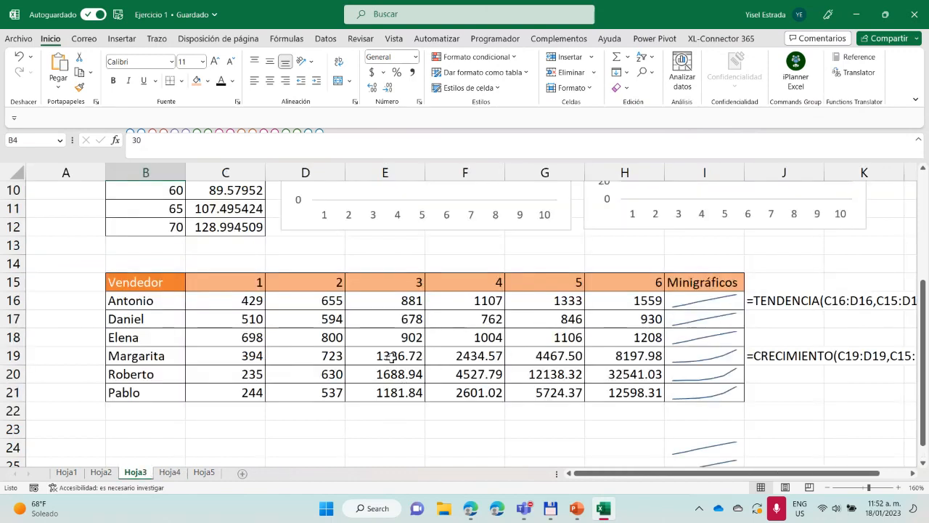
drag(390, 356, 605, 387)
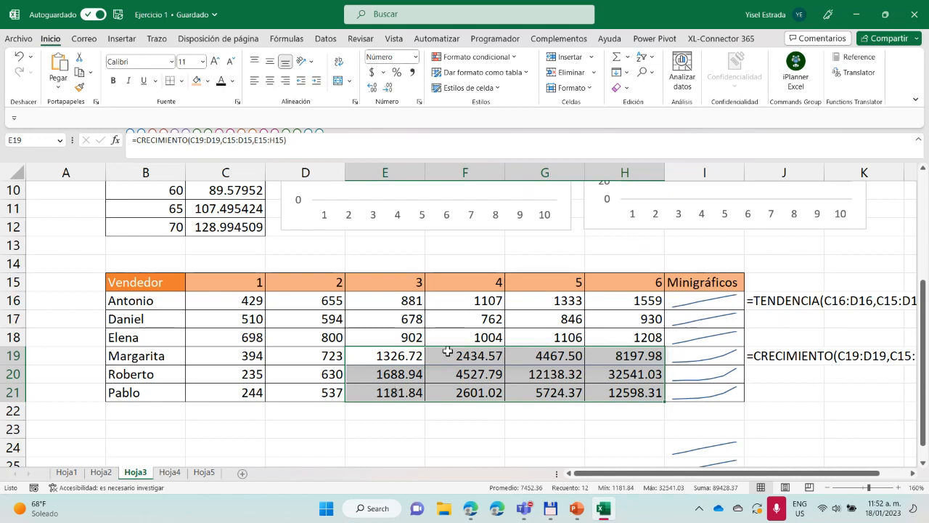
click(373, 88)
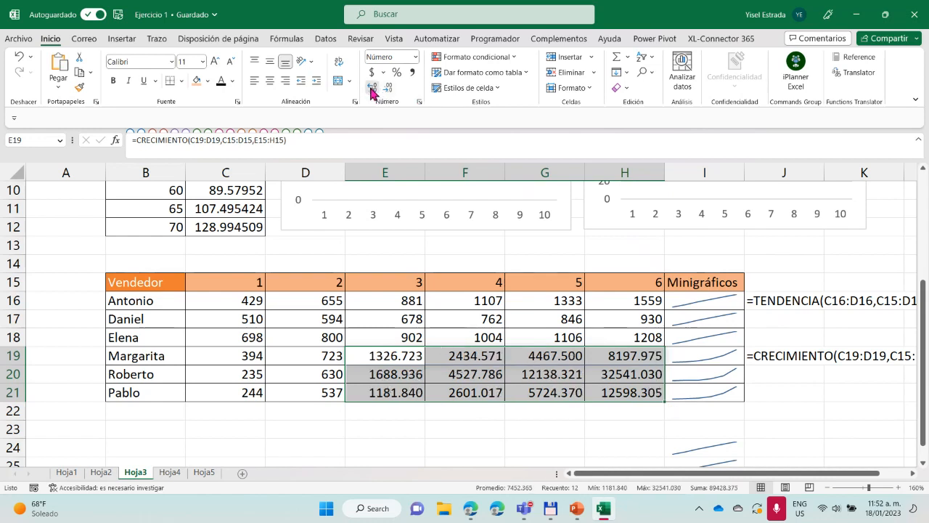
click(372, 88)
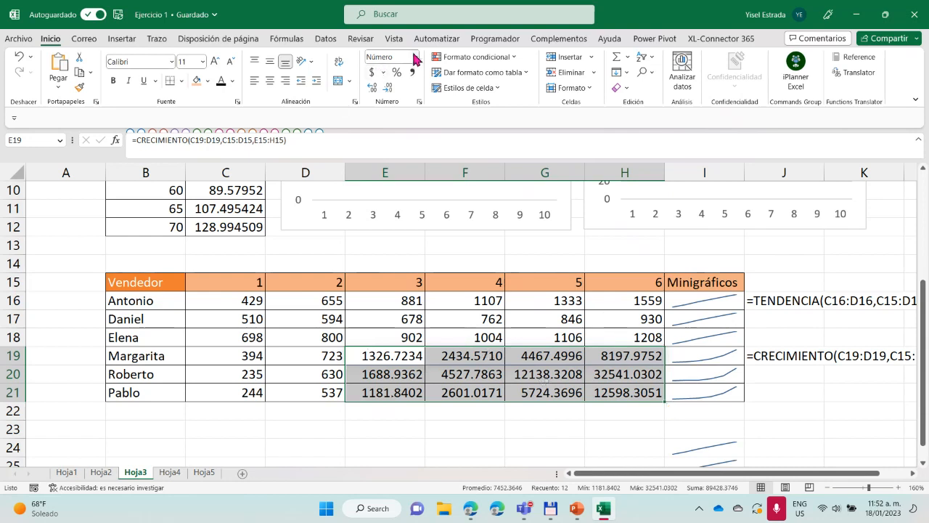
click(389, 89)
click(389, 89)
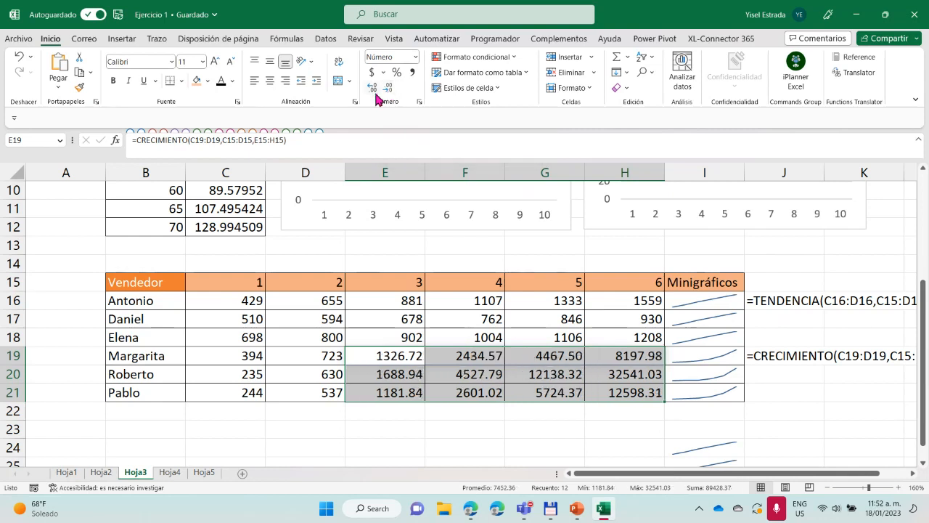
click(374, 88)
click(375, 90)
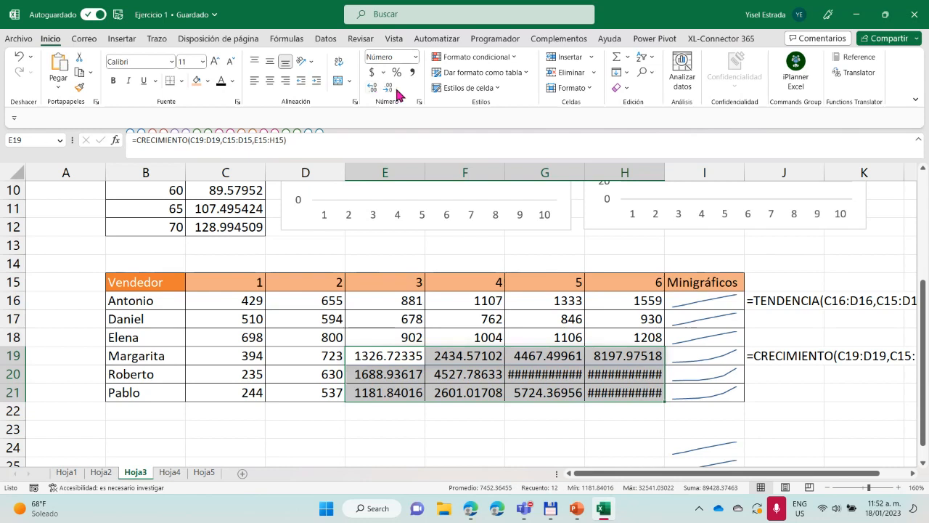
click(390, 90)
click(391, 90)
click(390, 90)
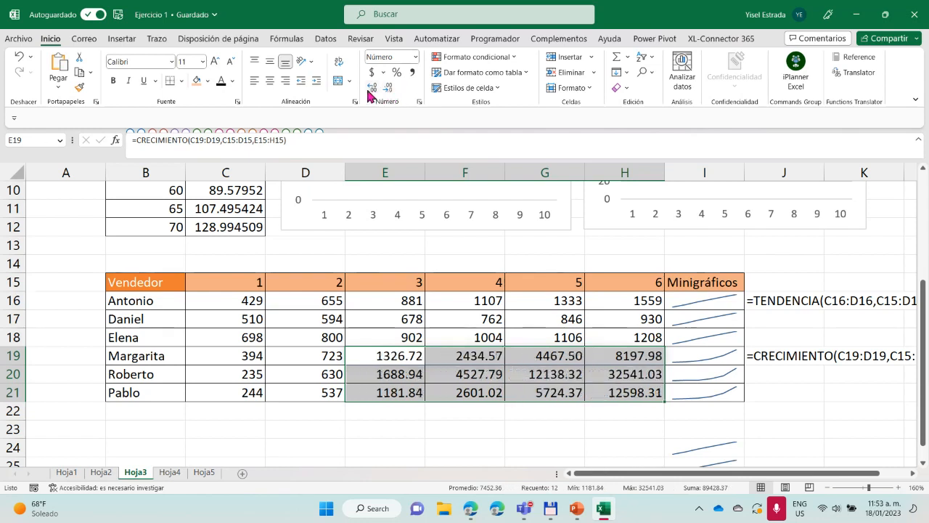
Apply the Número format to the CRECIMIENTO results in E19:H21 and deselect the range
click(417, 57)
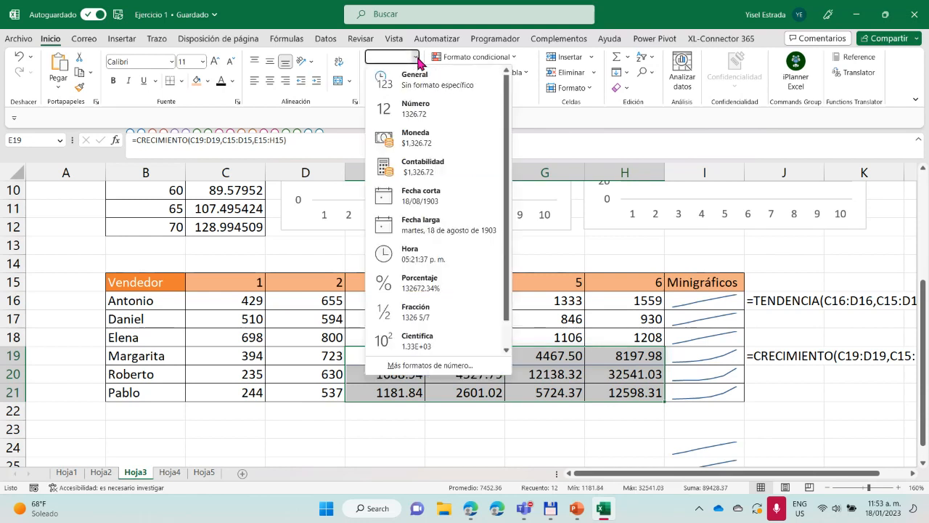
click(435, 116)
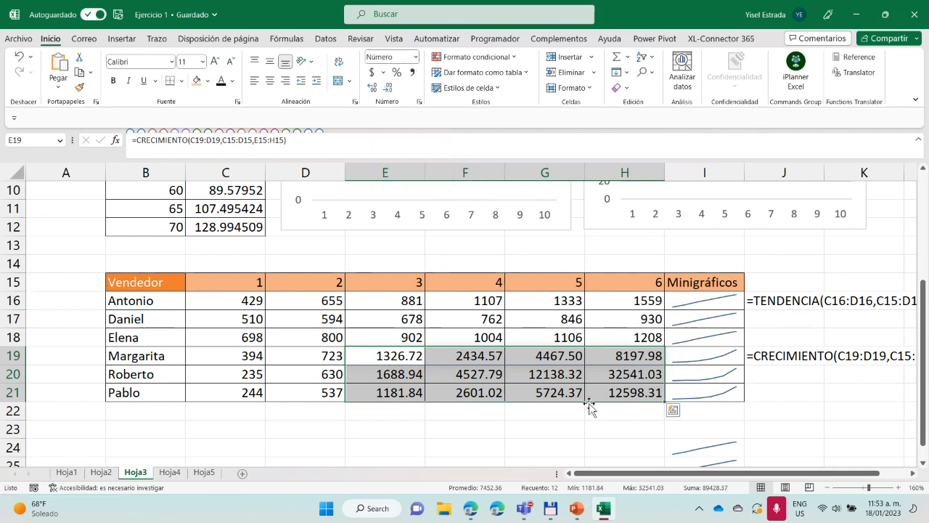
click(526, 431)
Review the Tendencias data and charts against the Vendedor table, and highlight the starting values of the Geométrica series in C3:C4
scroll(526, 432, up, 3)
scroll(526, 435, down, 1)
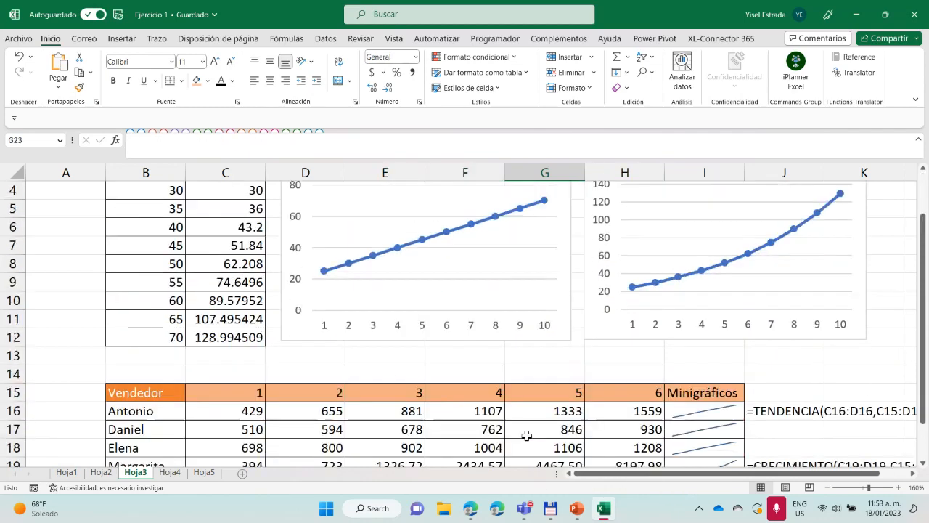
scroll(526, 434, down, 2)
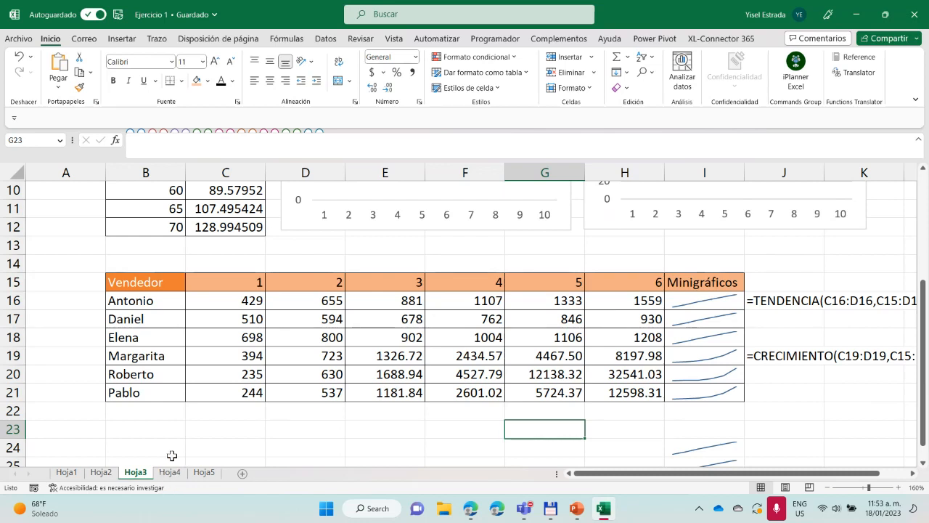
scroll(198, 440, up, 3)
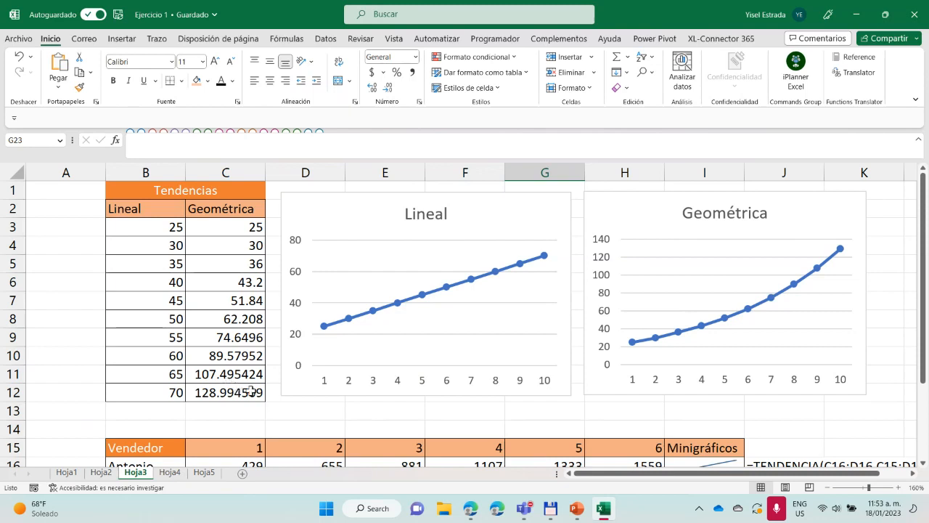
drag(250, 226, 250, 245)
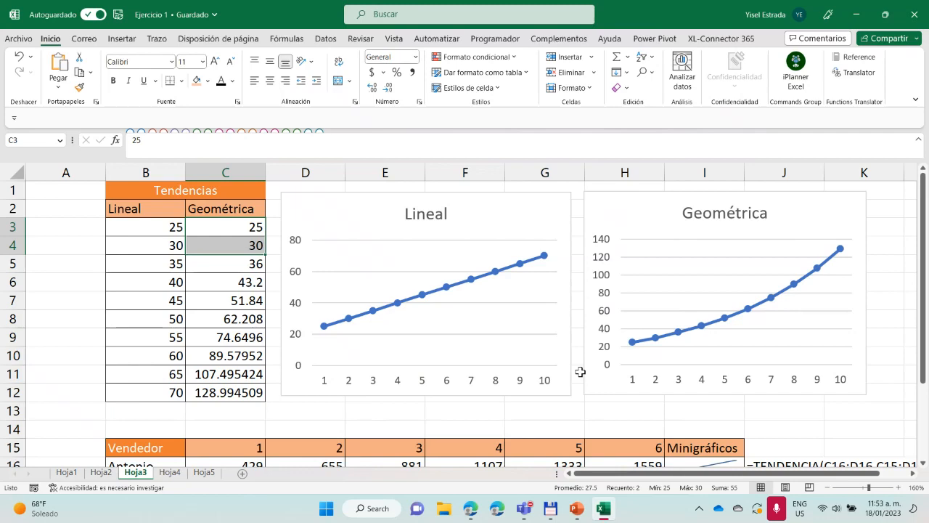
Delete the Lineal chart beside the Tendencias table
scroll(472, 392, down, 2)
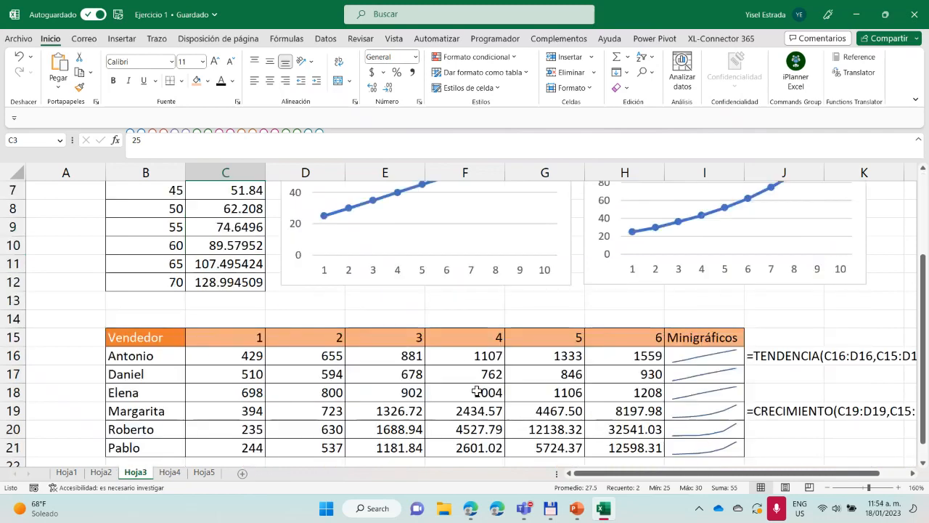
scroll(472, 392, up, 2)
click(491, 213)
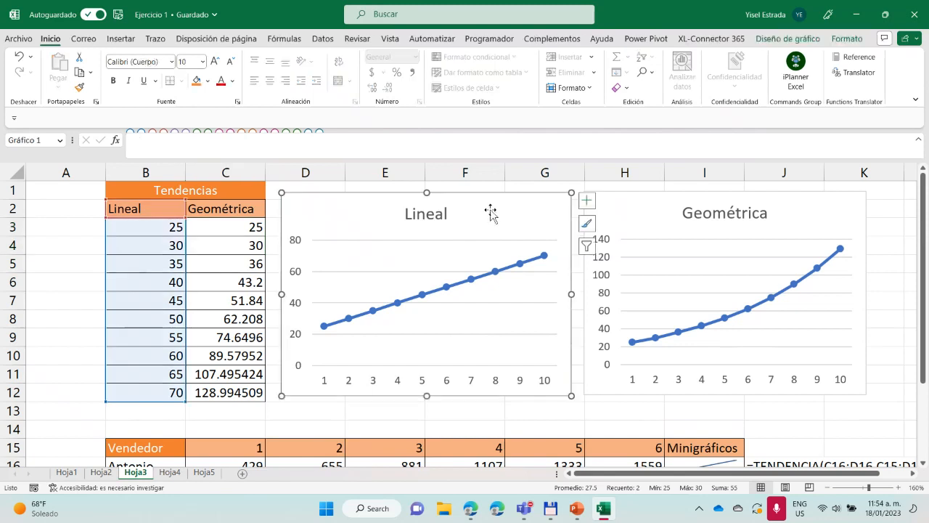
key(Delete)
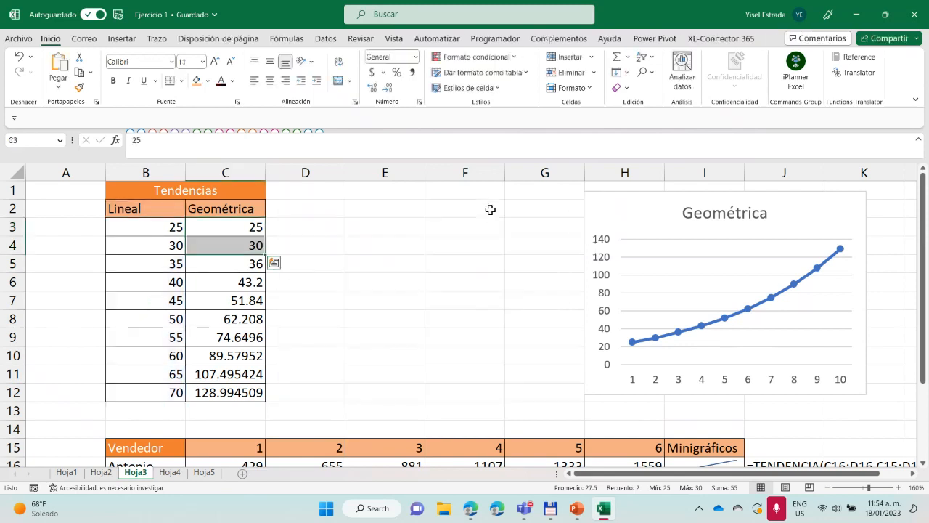
Insert a 2D line chart with markers from the Lineal column, B2:B12
drag(141, 208, 140, 394)
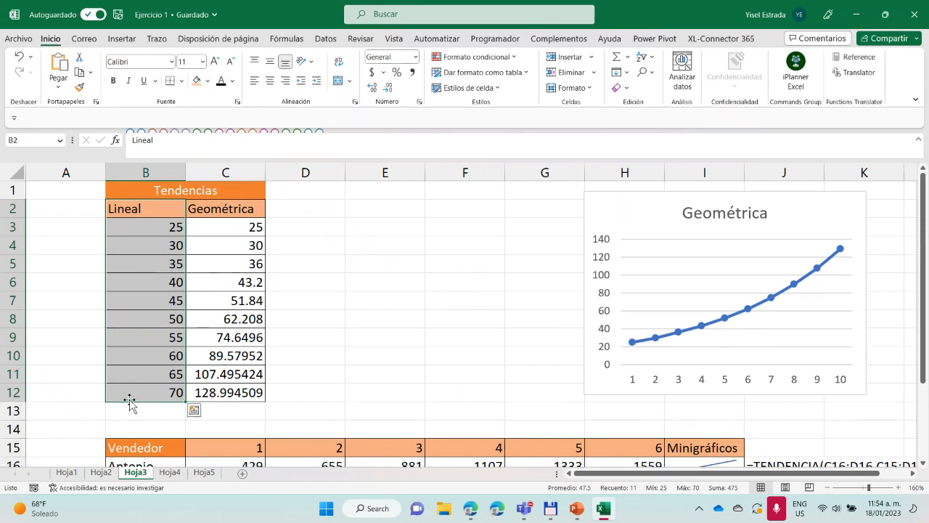
click(122, 39)
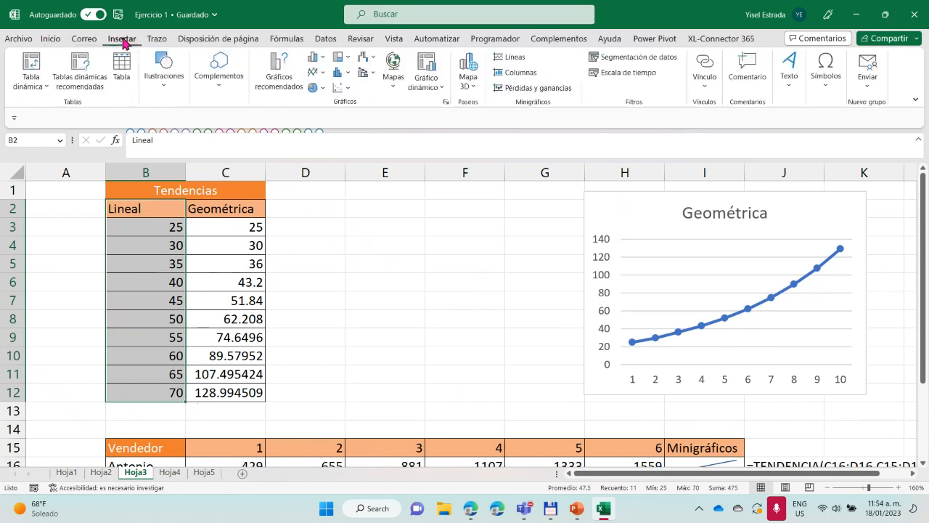
click(323, 74)
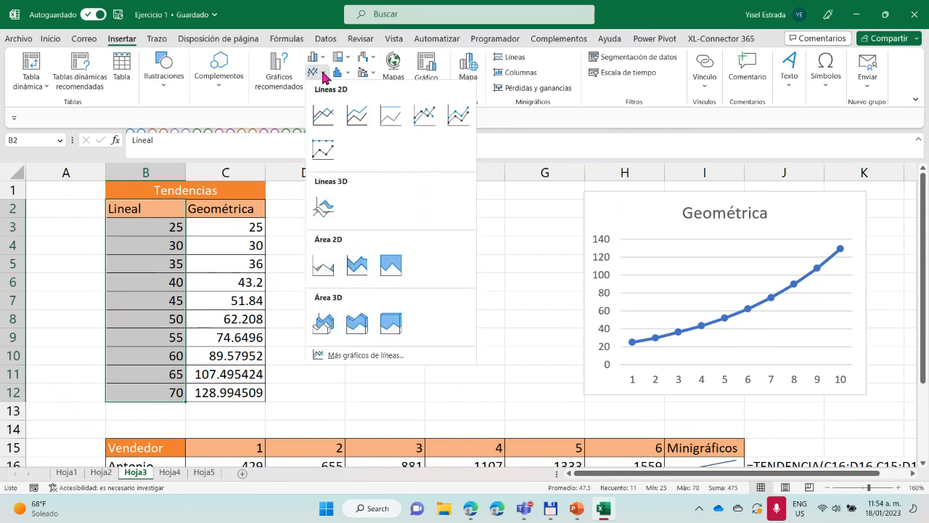
click(420, 118)
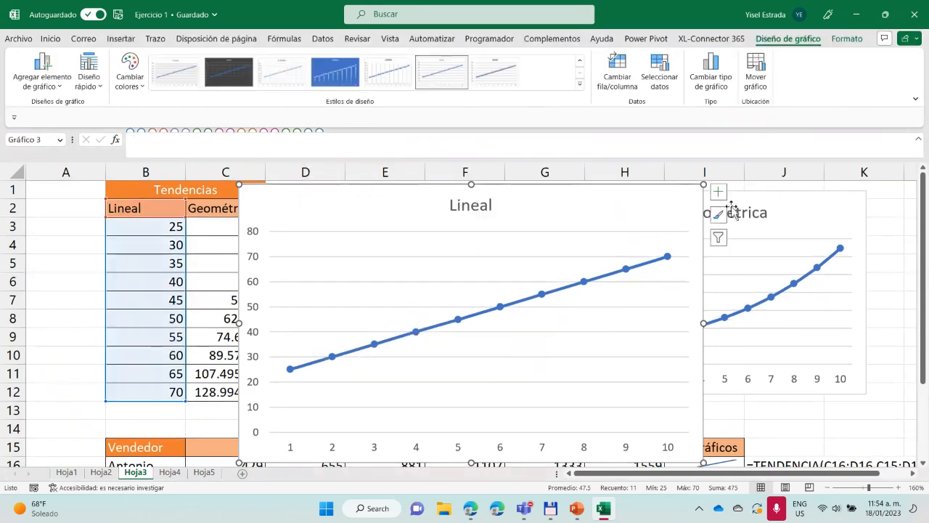
Shrink the new Lineal chart and place it between the Tendencias table and the Geométrica chart
drag(702, 186, 507, 193)
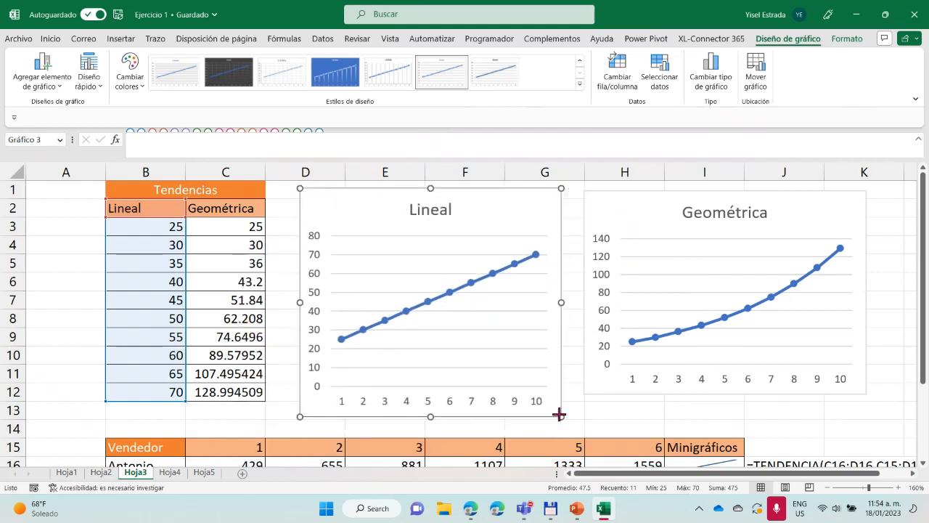
drag(561, 417, 569, 389)
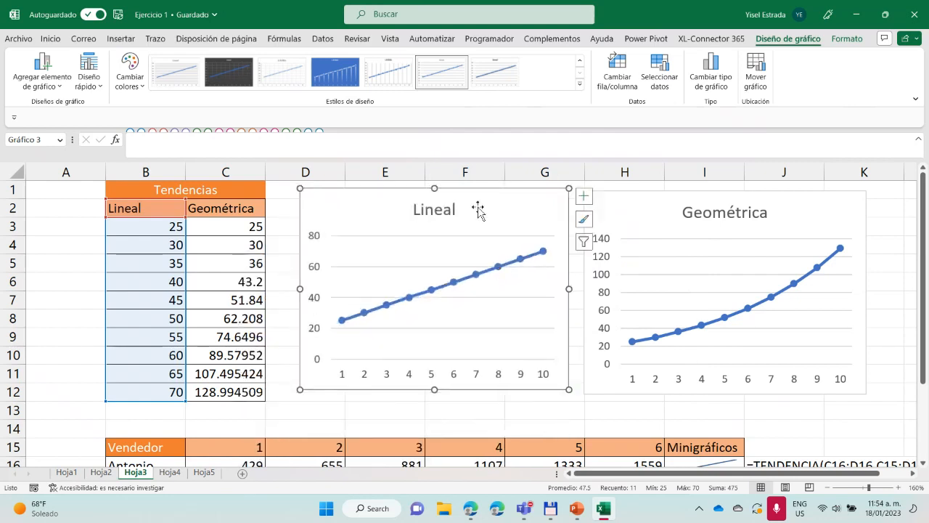
drag(481, 196, 463, 196)
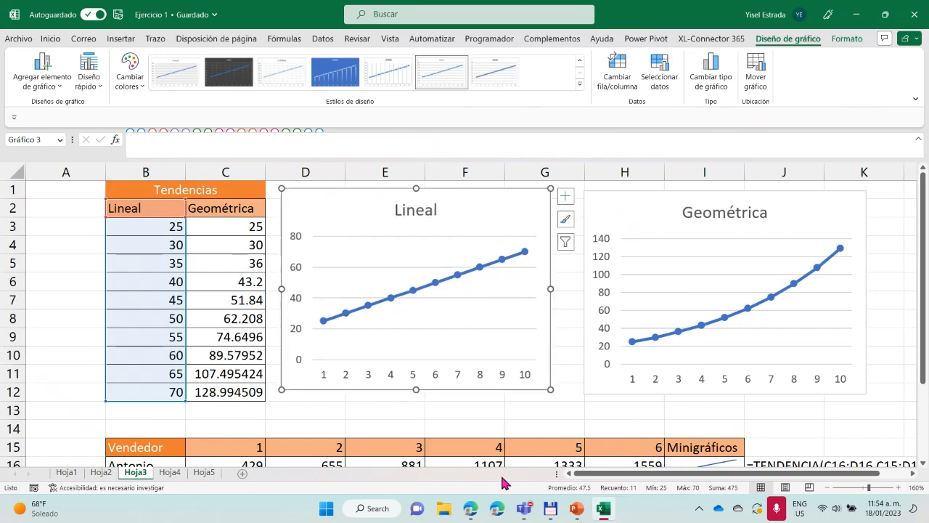
On Hoja4, enter =FORMULATEXT(G16) in K16 to show the formula of G16 as text
click(172, 472)
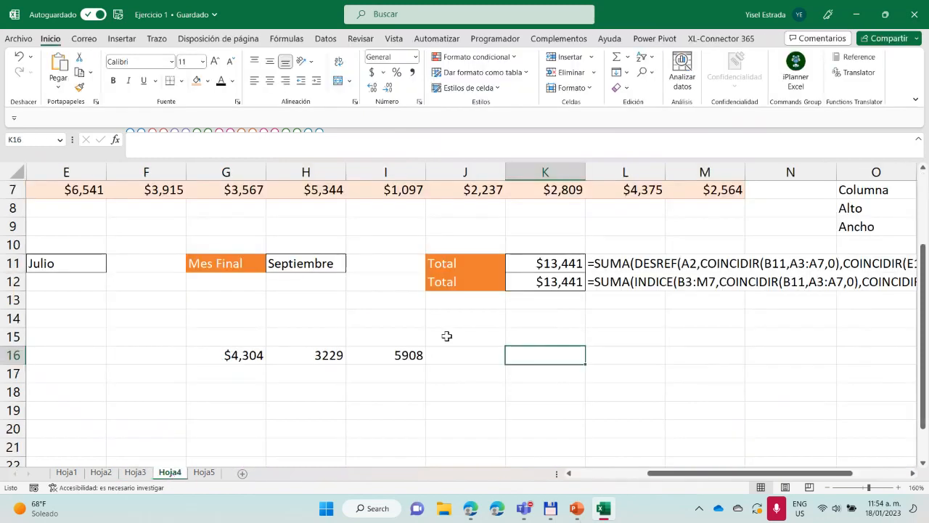
text(=)
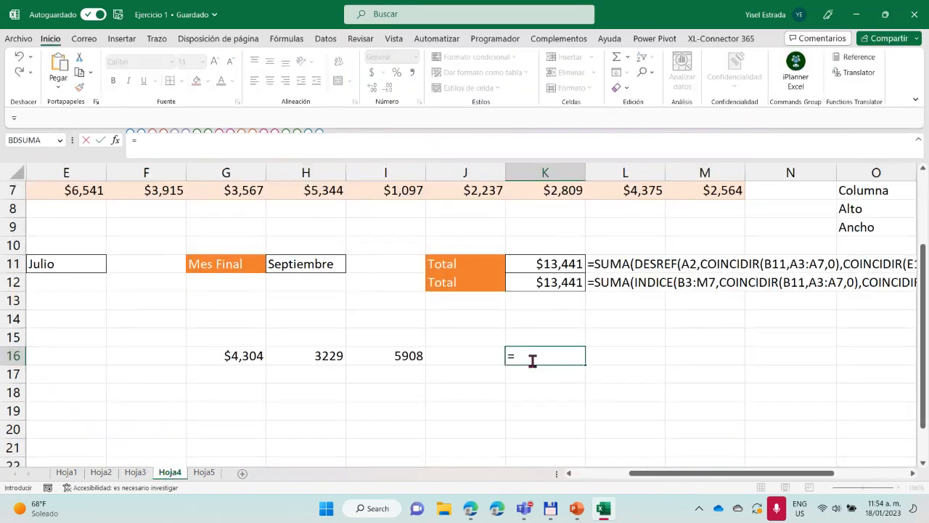
text(for)
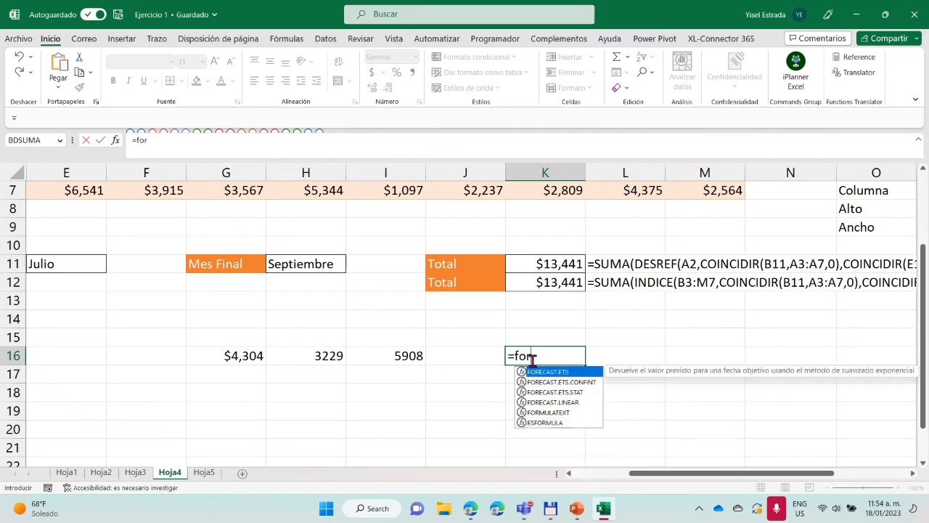
click(550, 412)
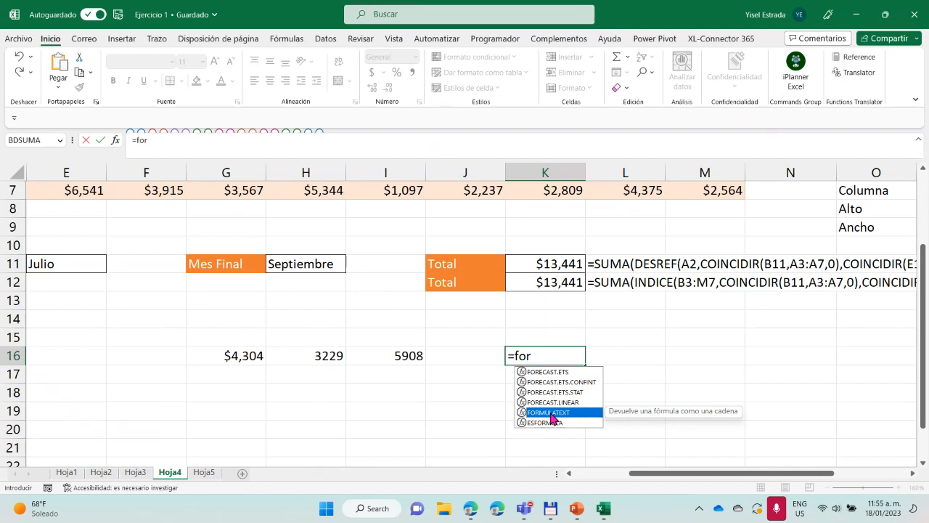
double_click(550, 413)
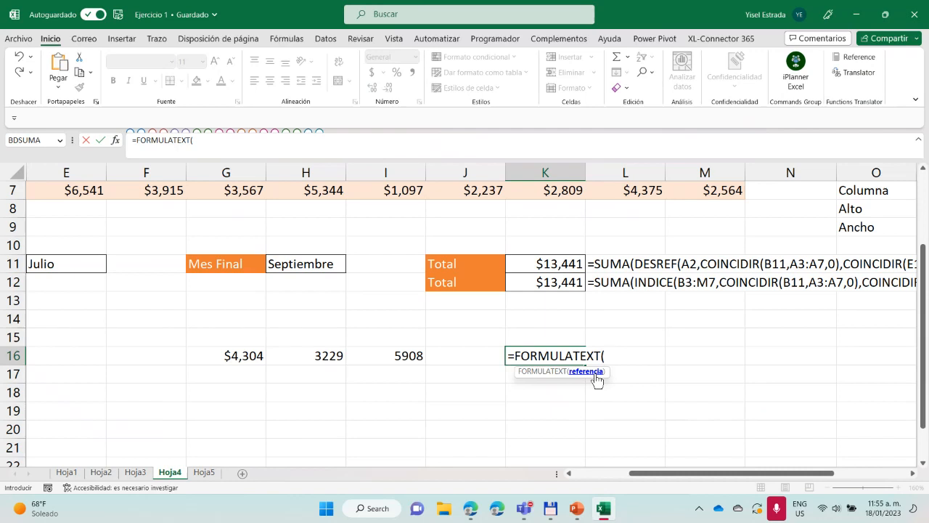
click(234, 356)
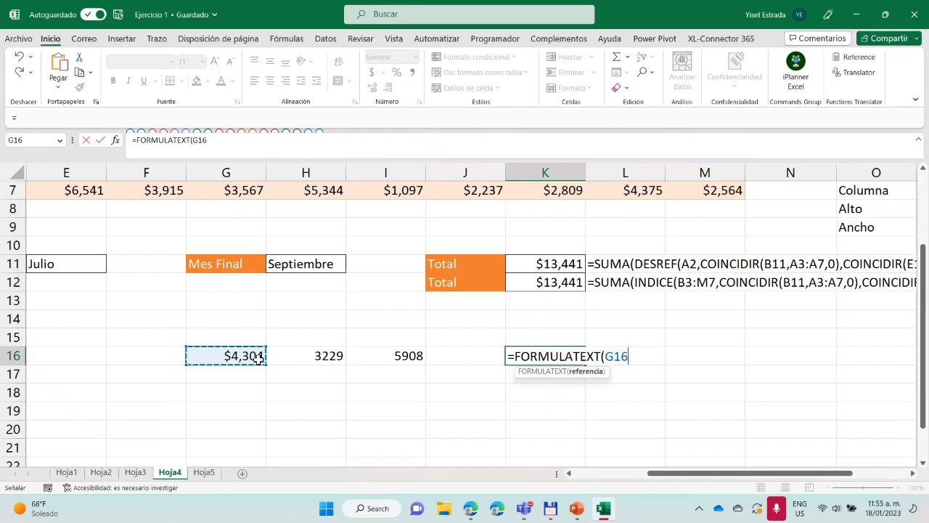
text())
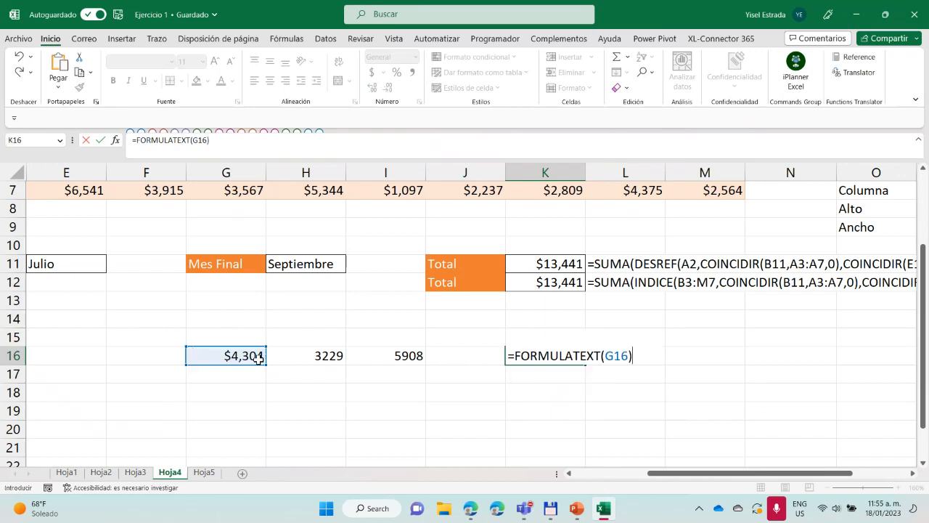
key(Return)
Read the full INDICE:INDICE formula text shown from K16 across to column S, and compare it with the data table above
click(553, 359)
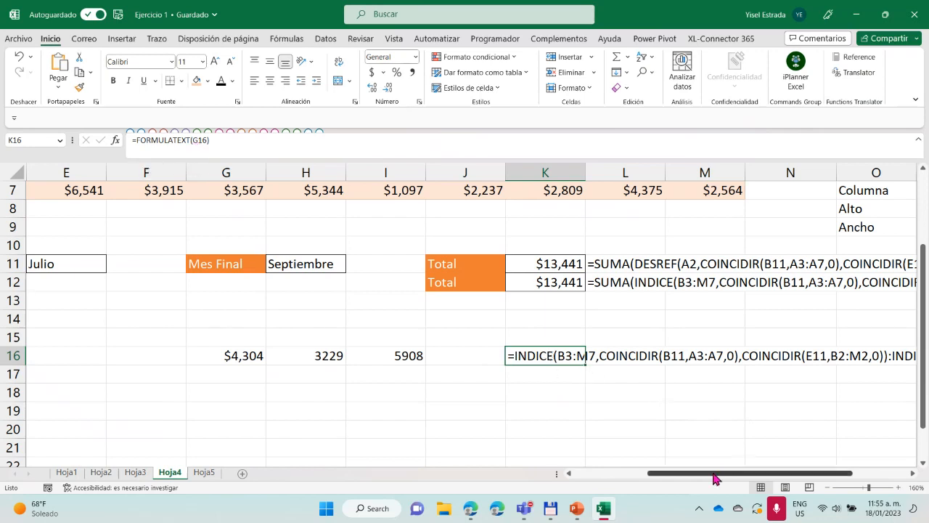
drag(727, 473, 819, 475)
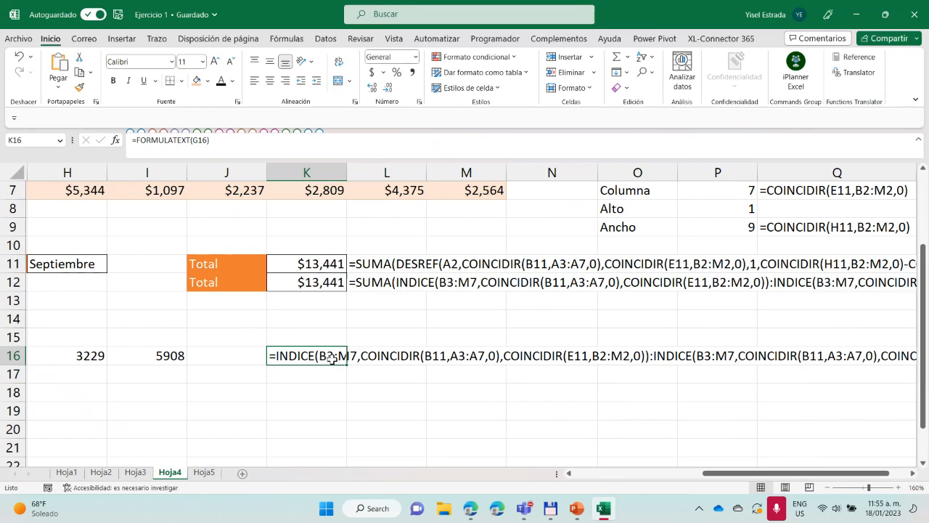
drag(328, 360, 142, 356)
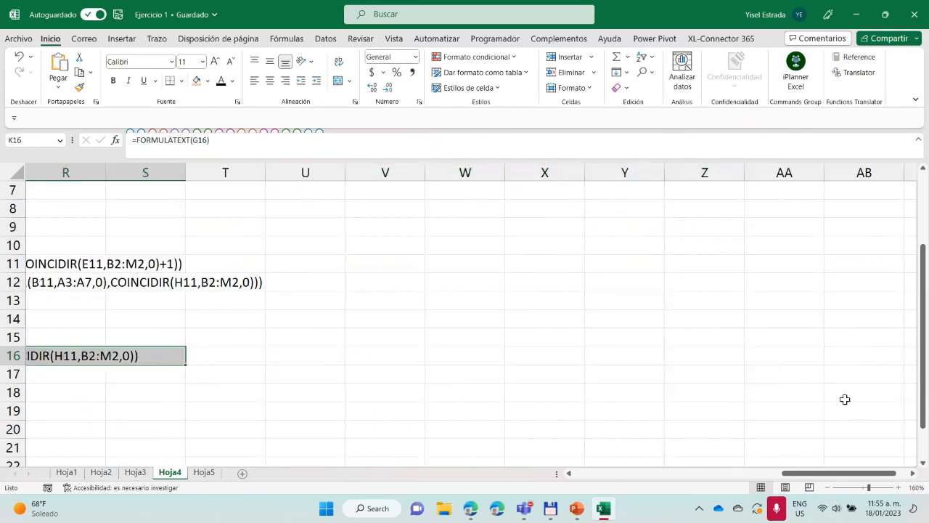
drag(835, 473, 875, 471)
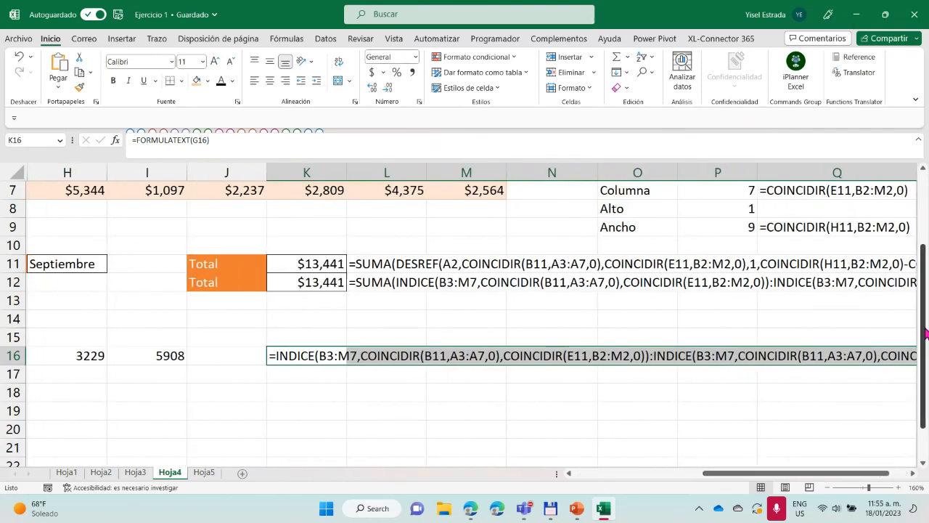
drag(926, 335, 928, 210)
drag(928, 245, 927, 303)
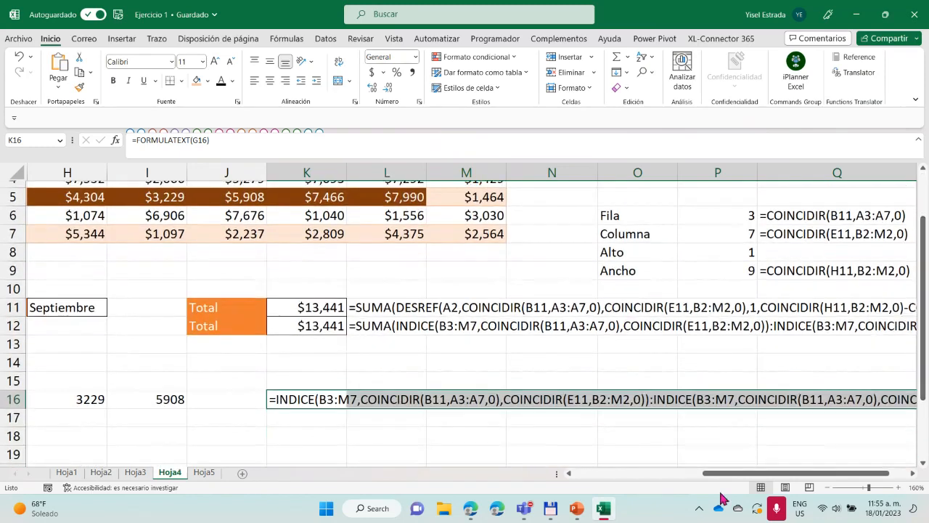
Read the INDICE:INDICE formula text in K16 to its end and compare it with the formula texts in L11, L12 and Q6
drag(741, 475, 870, 479)
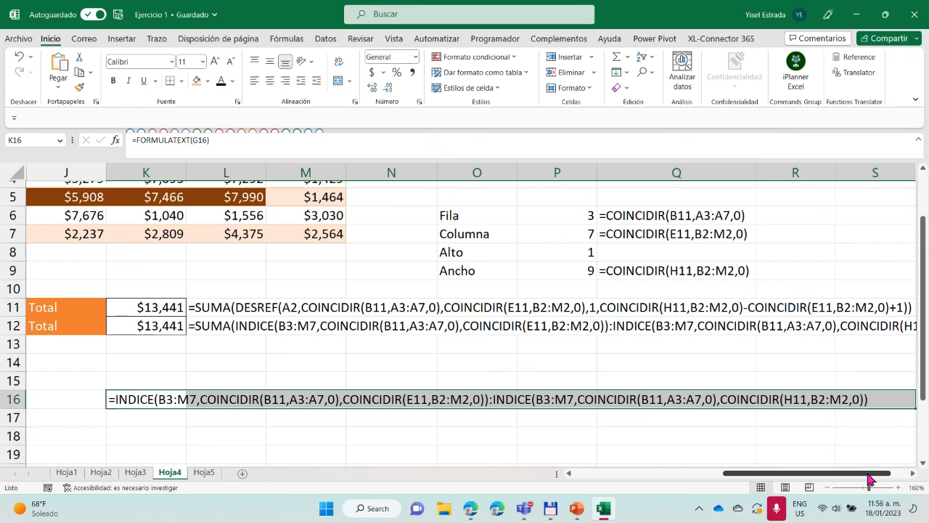
drag(869, 477, 881, 479)
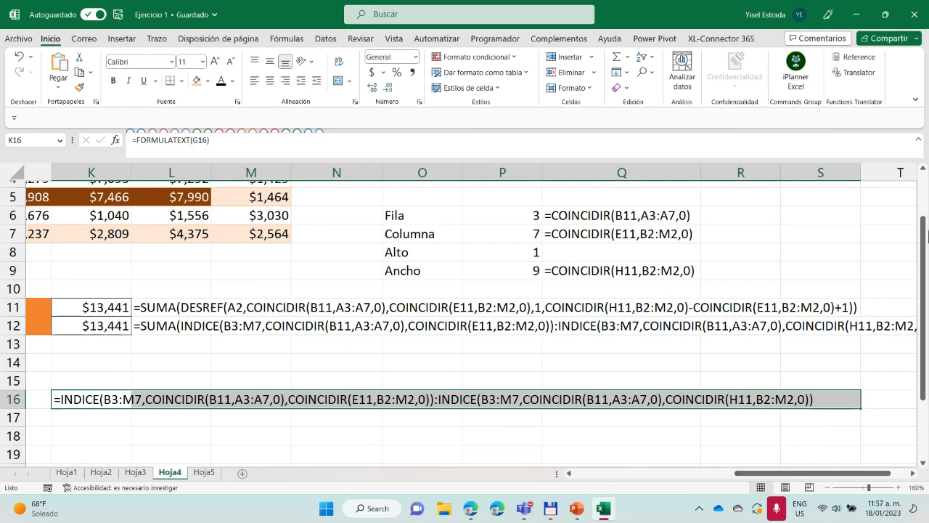
click(185, 307)
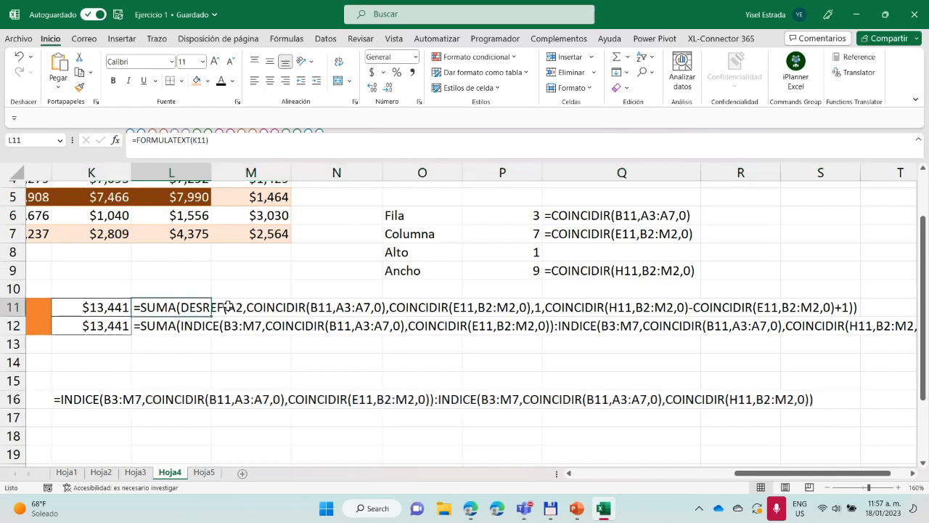
click(314, 330)
click(599, 214)
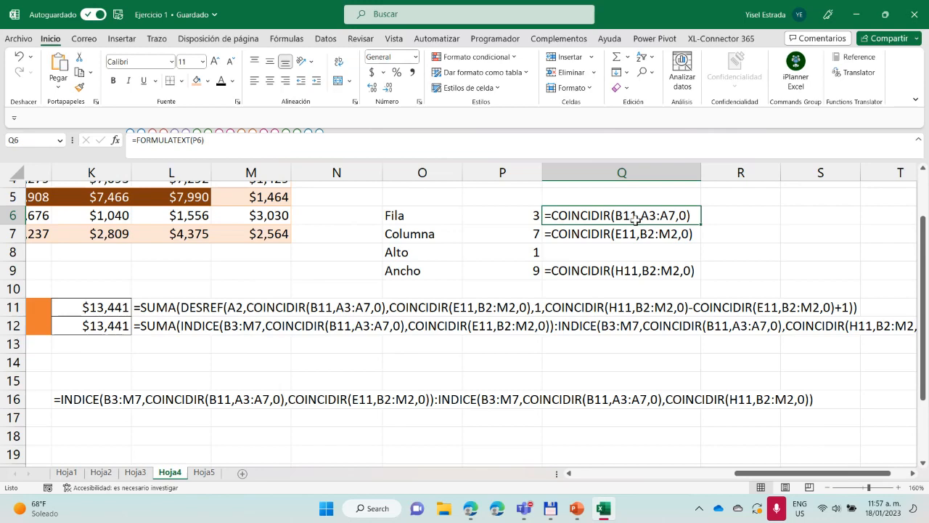
Choose TV as the Producto in B11
drag(799, 474, 615, 475)
click(135, 307)
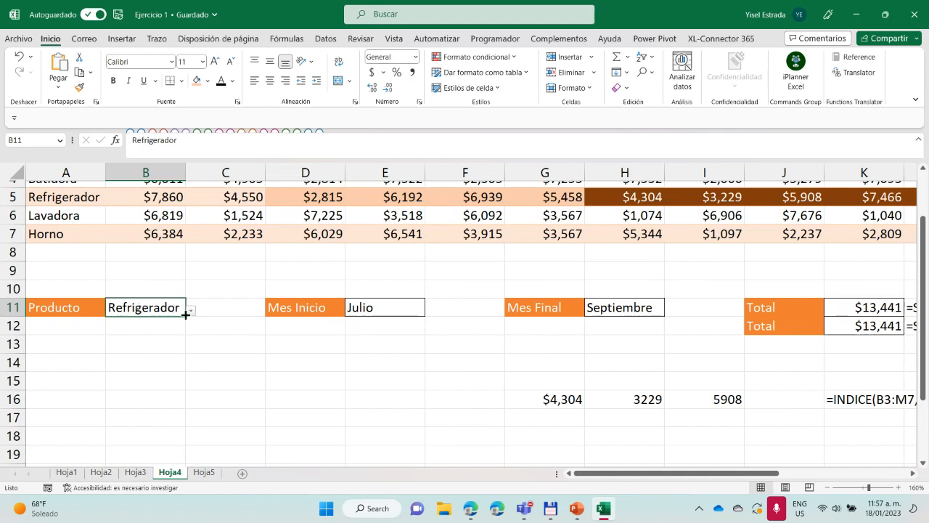
click(190, 311)
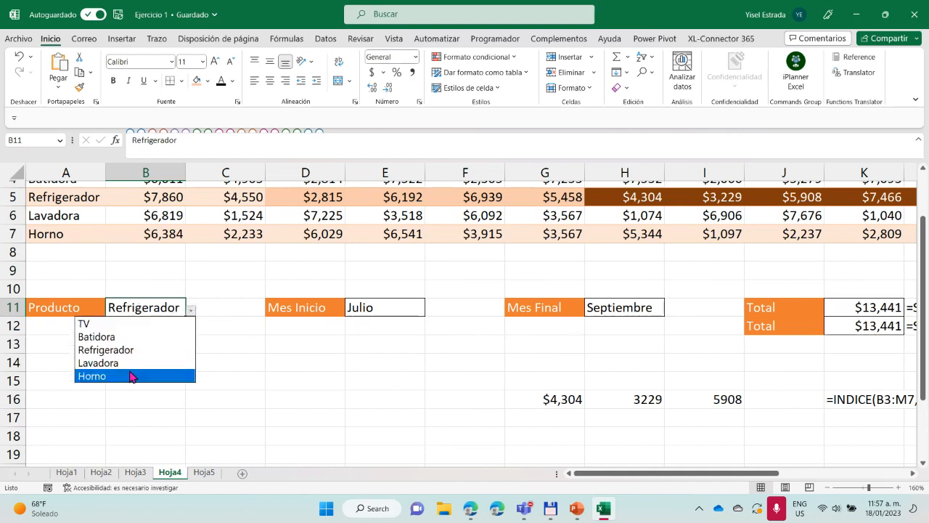
click(121, 324)
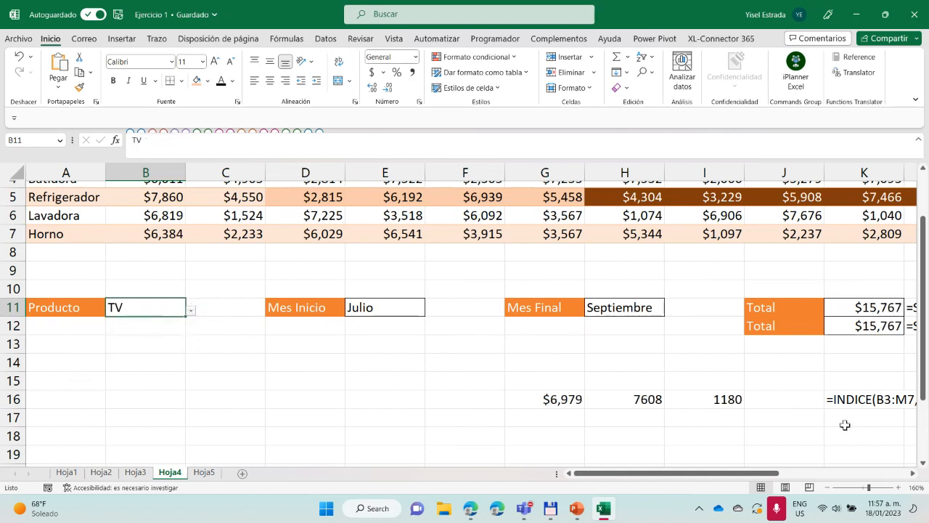
Remove the match type from the COINCIDIR formula in P6 and choose 0 - Coincidencia exacta for it again
drag(755, 473, 880, 476)
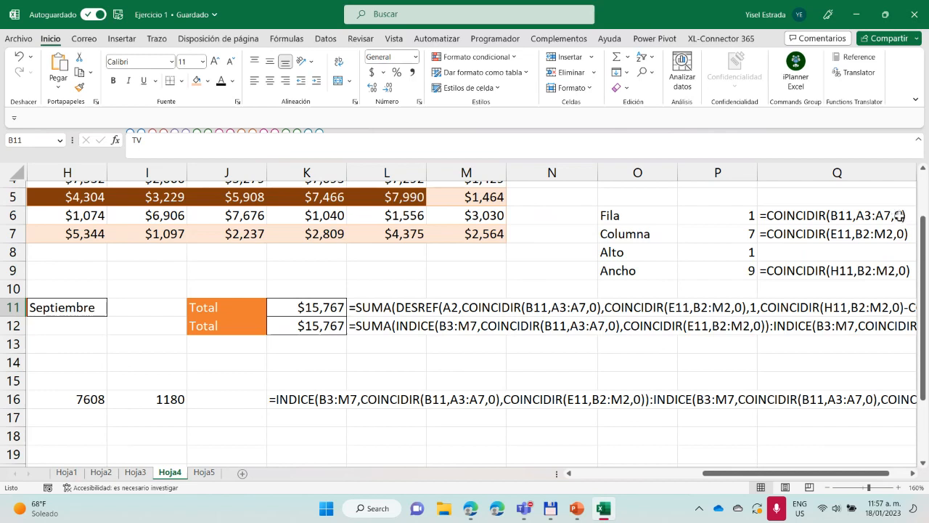
double_click(899, 216)
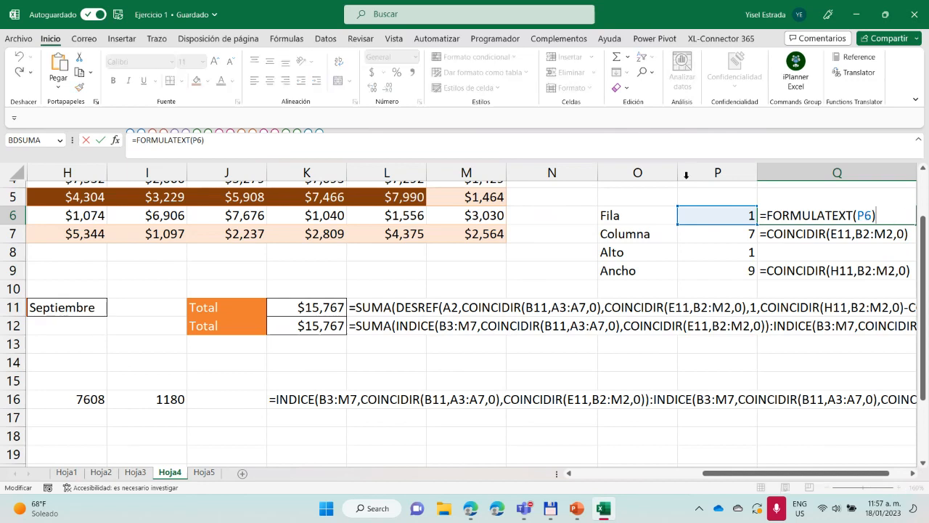
click(830, 234)
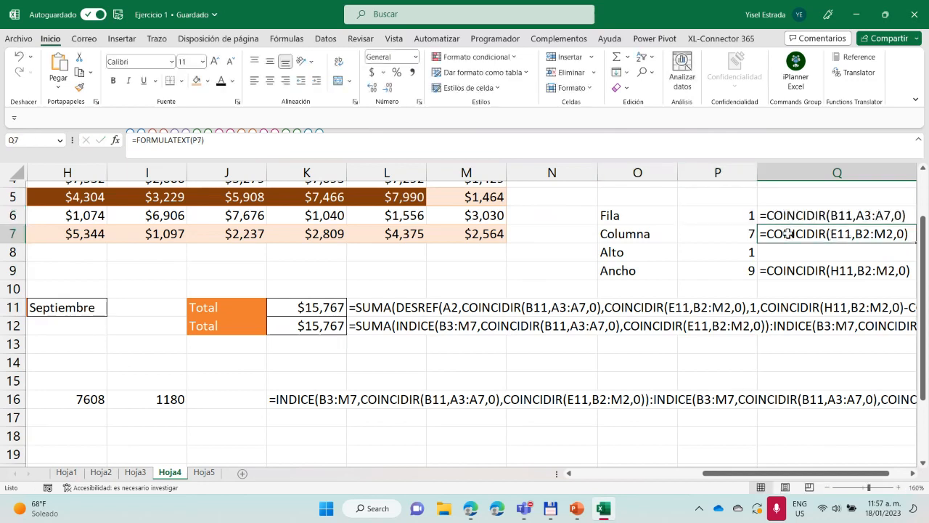
click(737, 216)
click(219, 141)
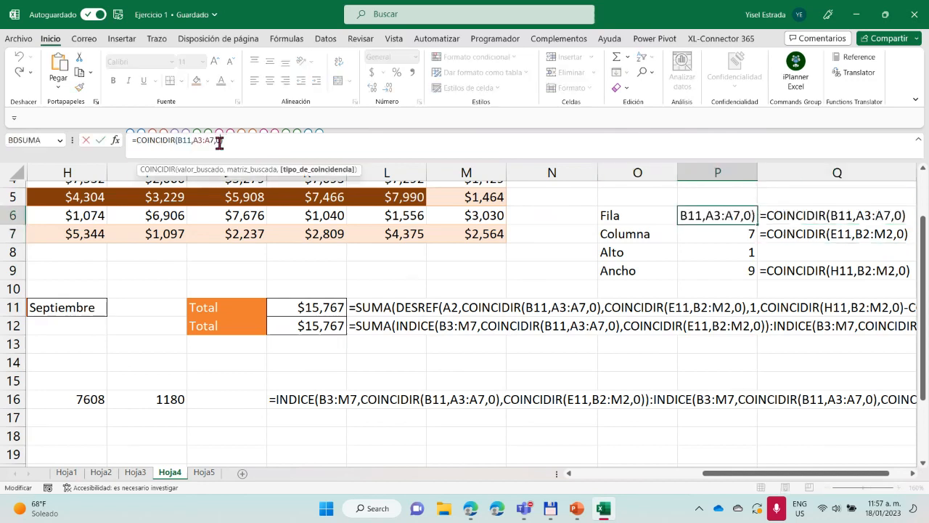
key(BackSpace)
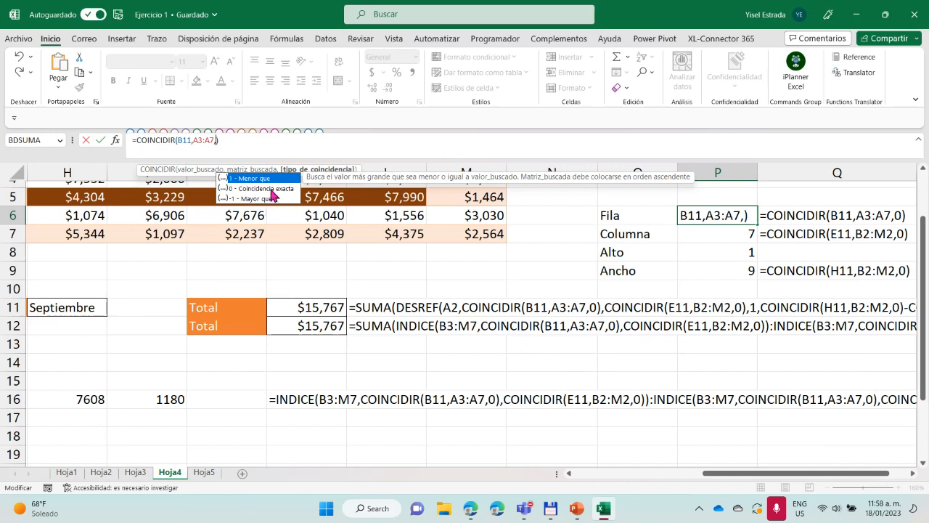
double_click(272, 192)
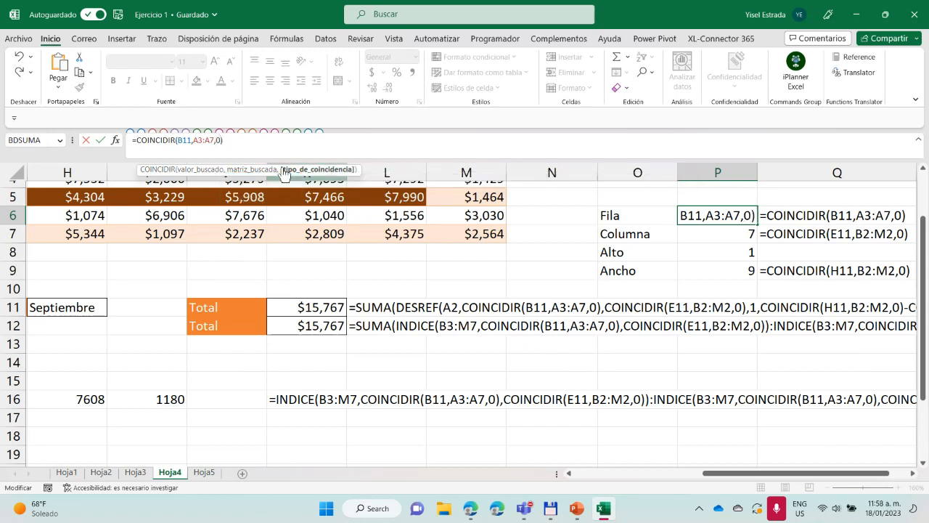
key(Return)
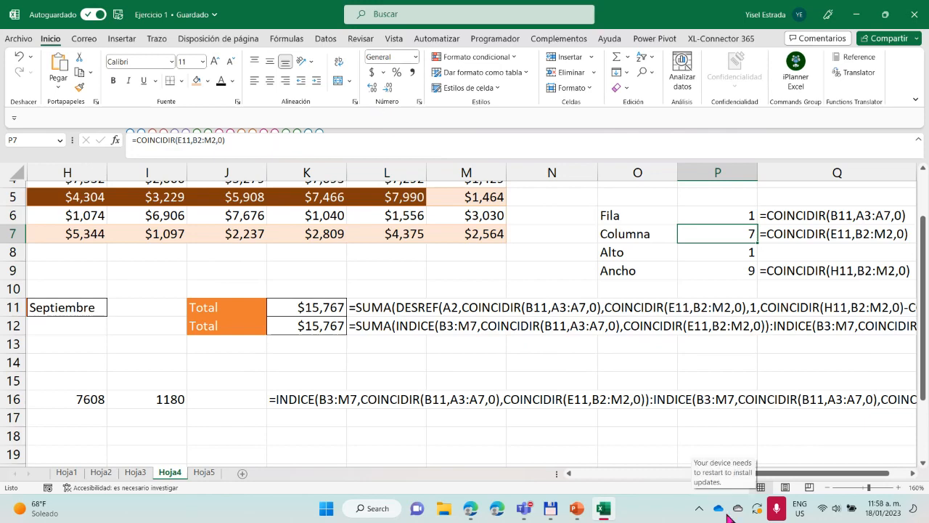
Copy the format of the Mes Inicio label in D11 to D15 and enter the sample text dsfsfsg there
drag(779, 475, 623, 480)
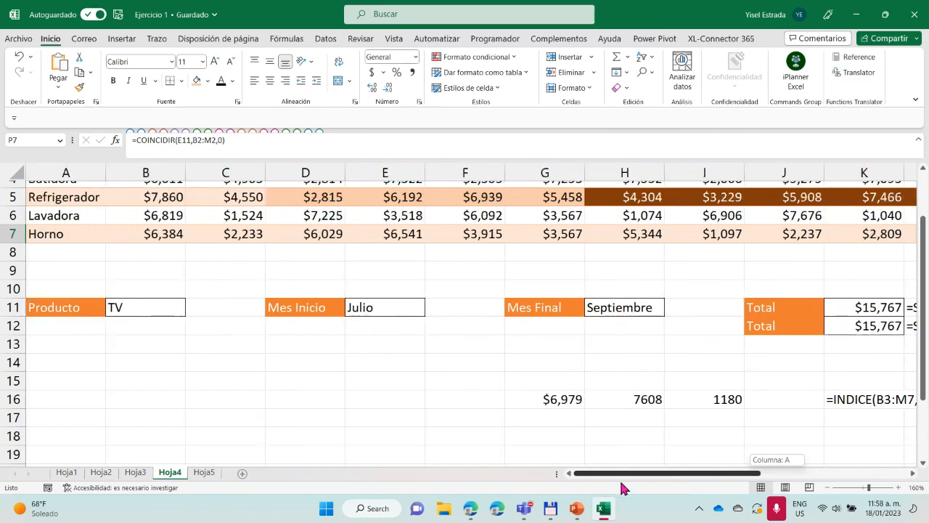
scroll(156, 159, up, 2)
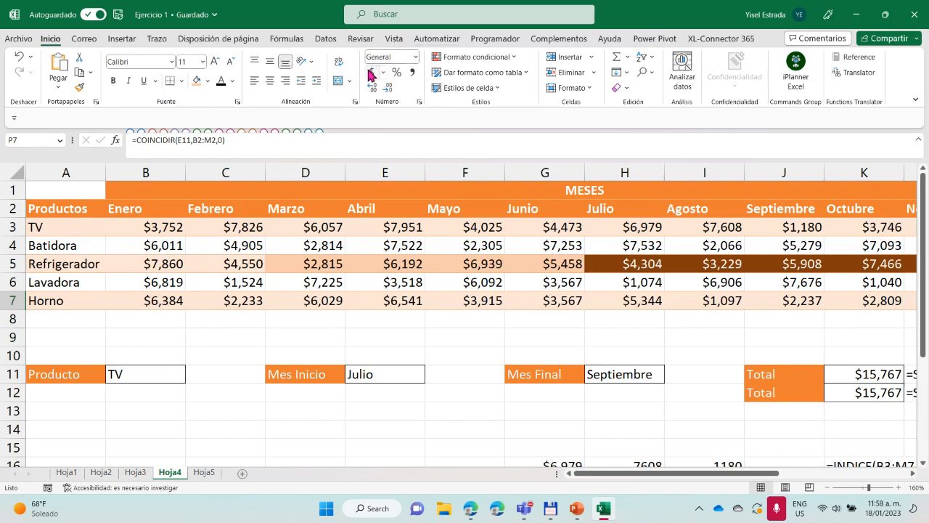
click(312, 375)
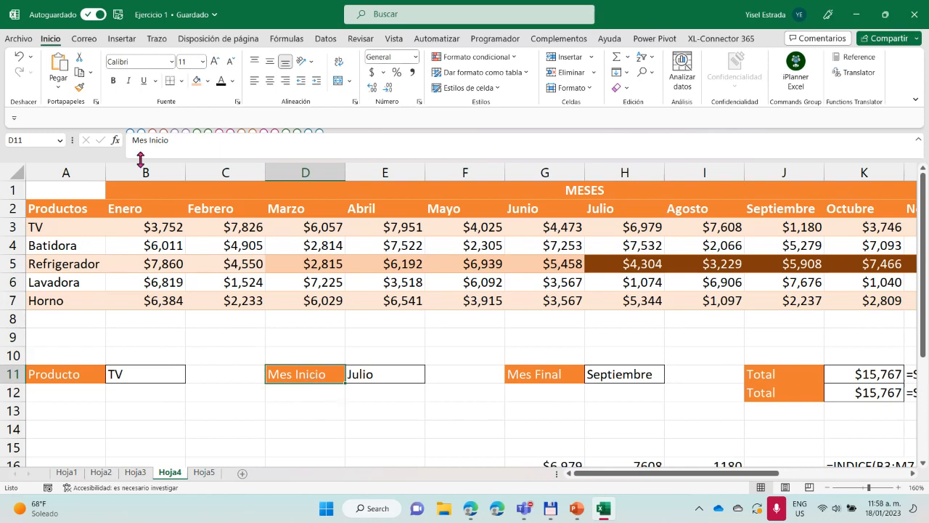
click(80, 87)
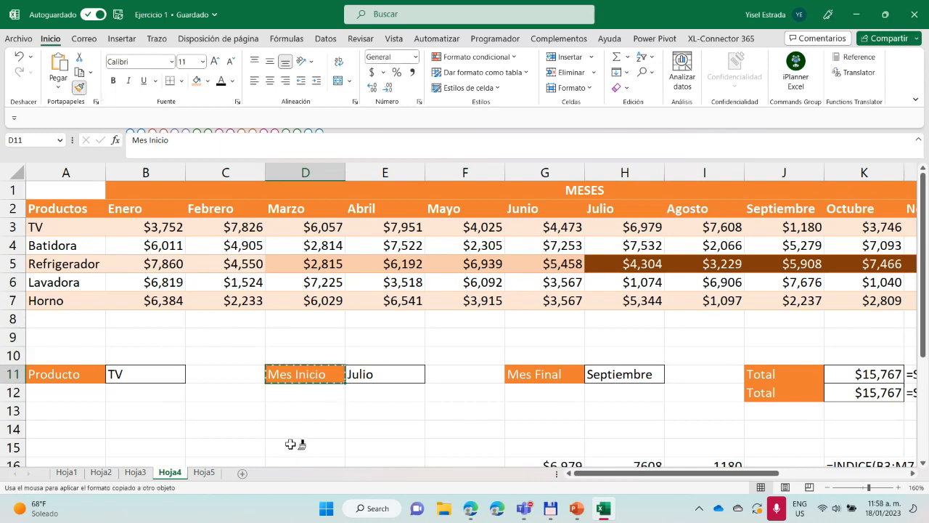
click(290, 444)
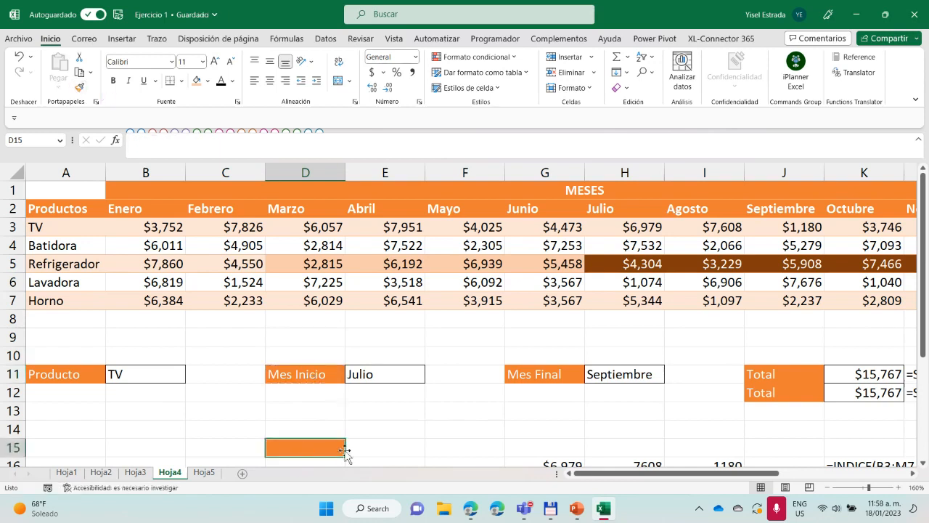
text(dsfsfsg)
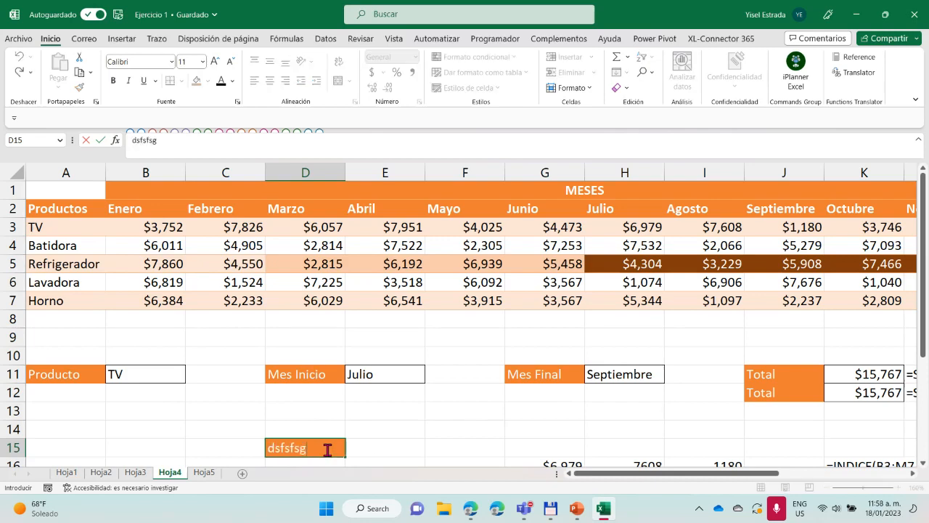
click(373, 447)
scroll(426, 413, down, 3)
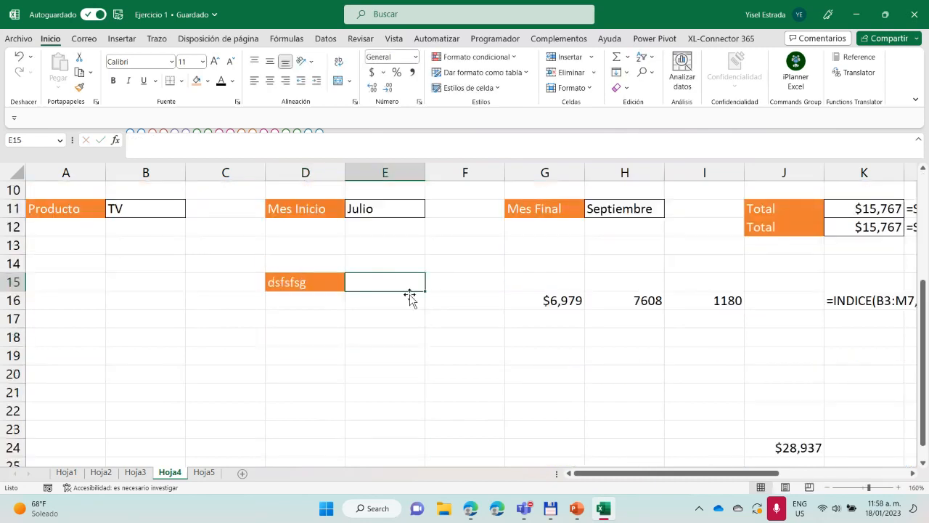
scroll(410, 297, up, 1)
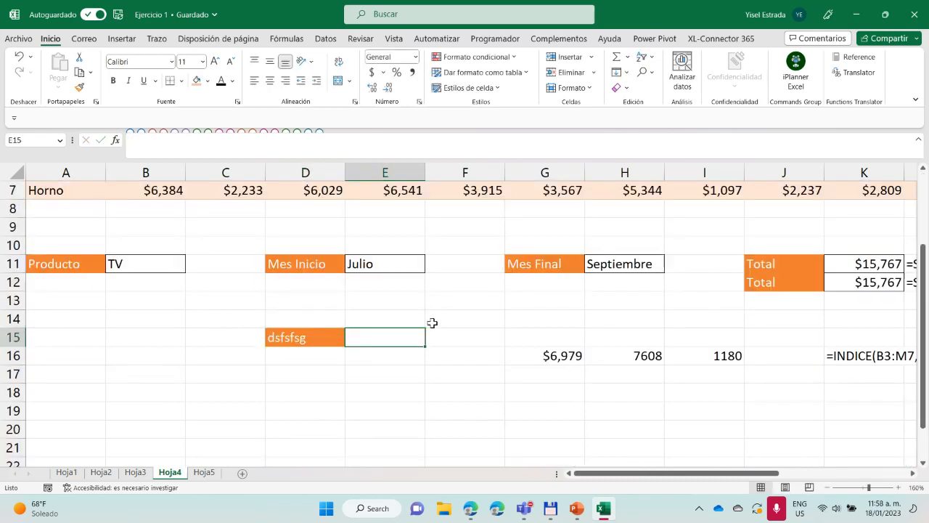
Copy the format of G7 in the Horno row to B16 and enter 4535 there
click(553, 356)
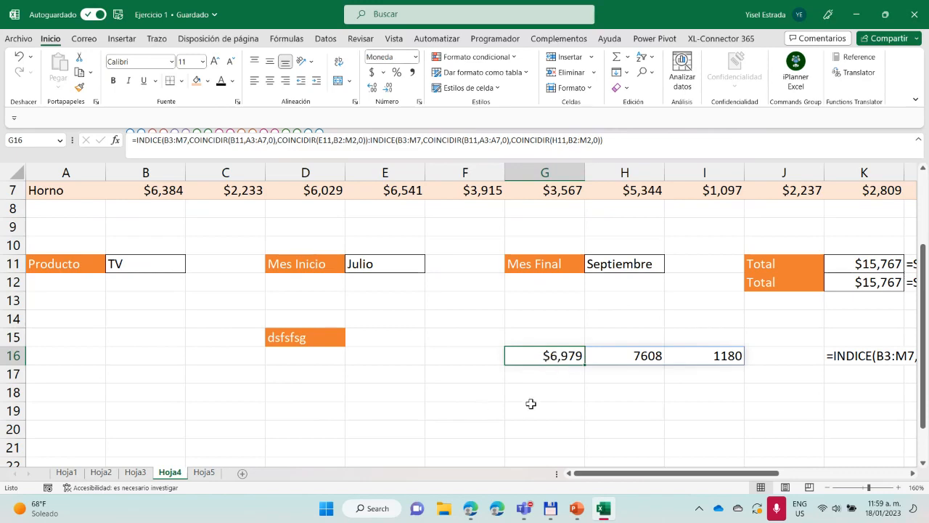
scroll(530, 404, up, 2)
scroll(357, 304, down, 3)
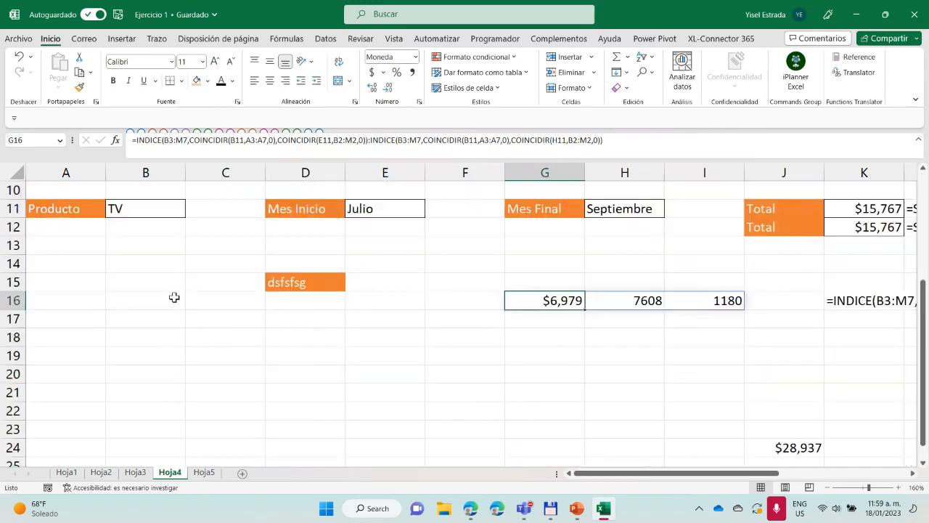
scroll(441, 365, up, 2)
click(537, 247)
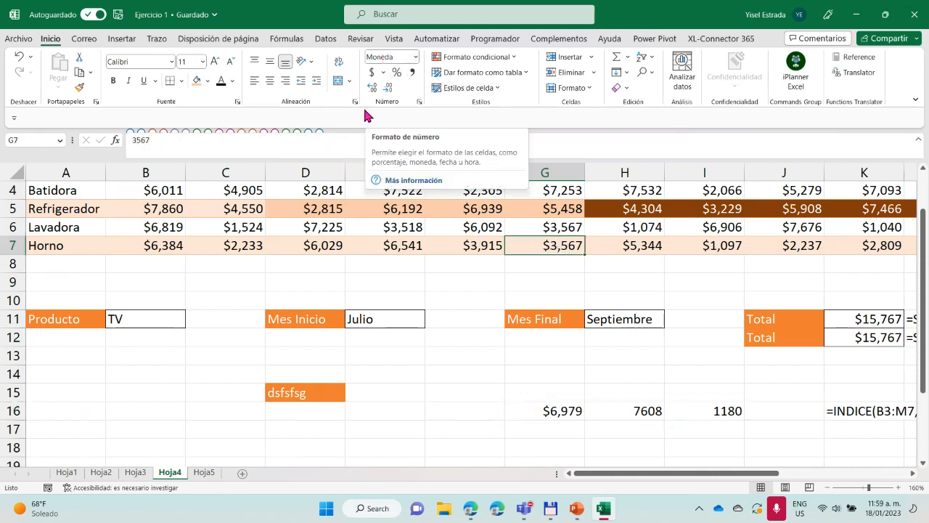
click(80, 90)
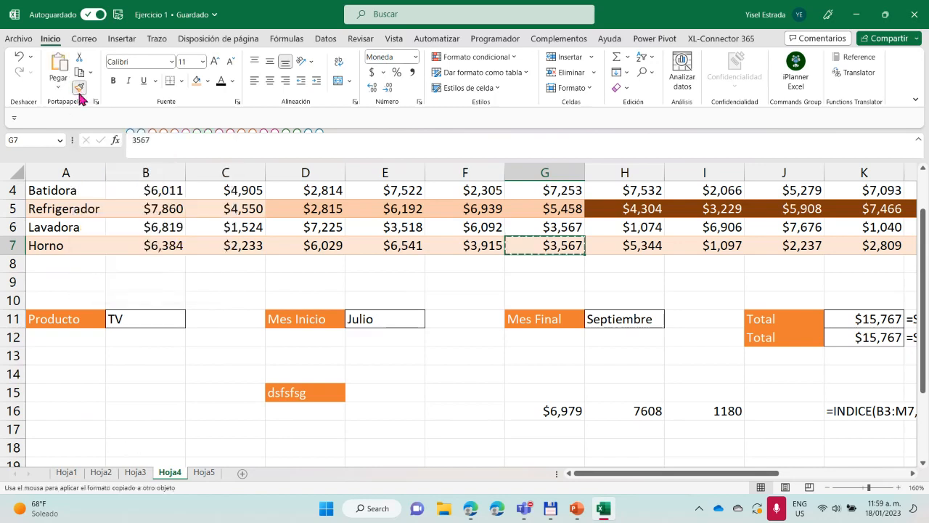
click(138, 410)
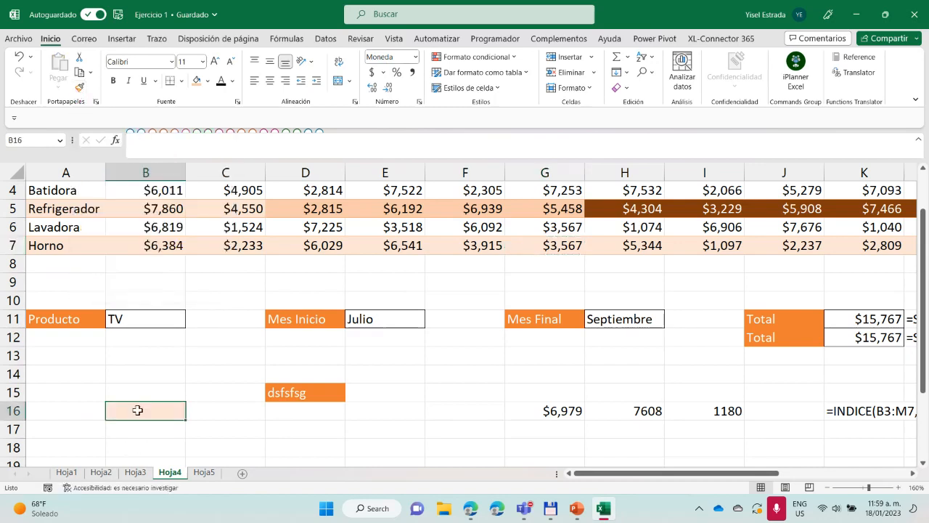
text(dfsf)
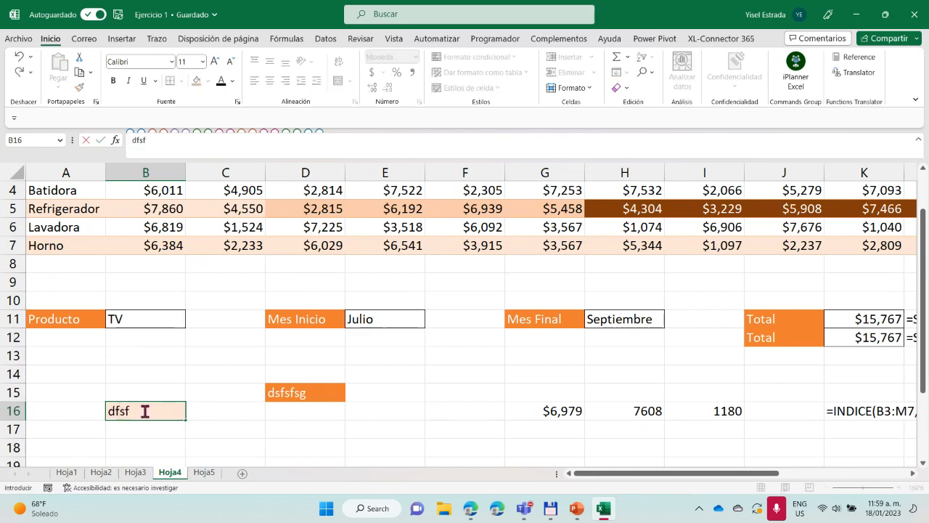
key(BackSpace)
key(BackSpace)
key(BackSpace)
key(BackSpace)
text(4535)
key(Return)
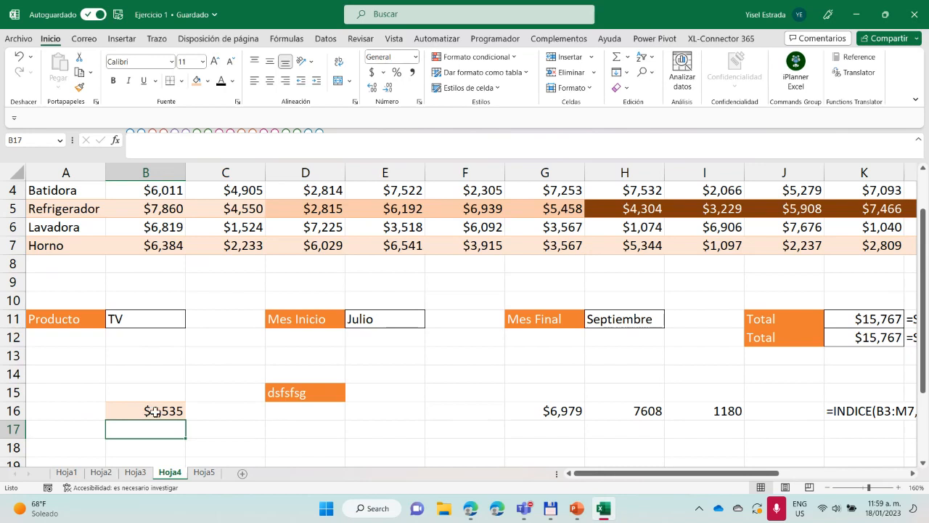
Clear the contents and formatting of the sample cells B16 and D15
click(175, 418)
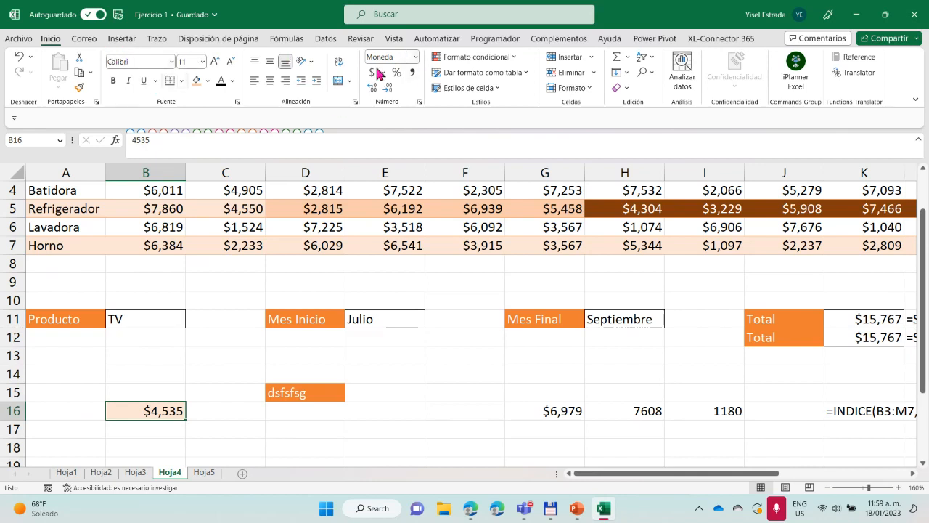
click(621, 88)
click(643, 106)
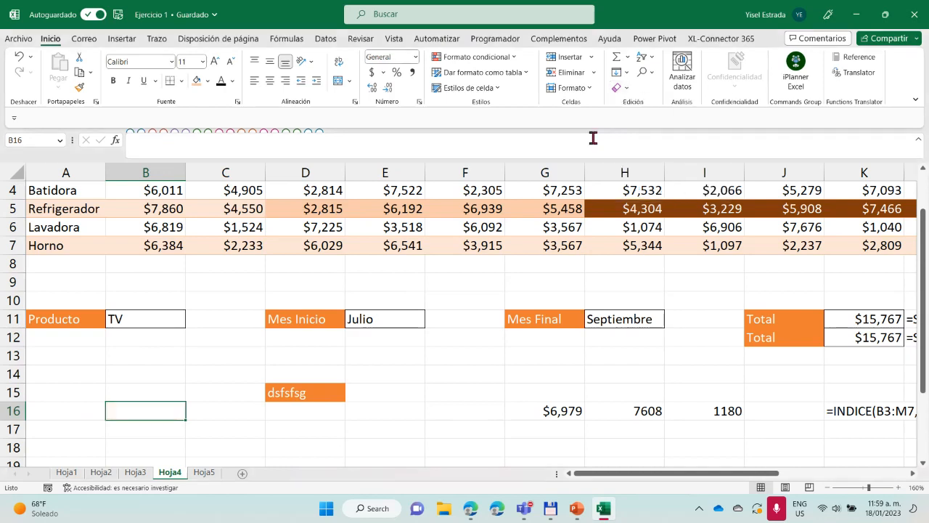
click(297, 391)
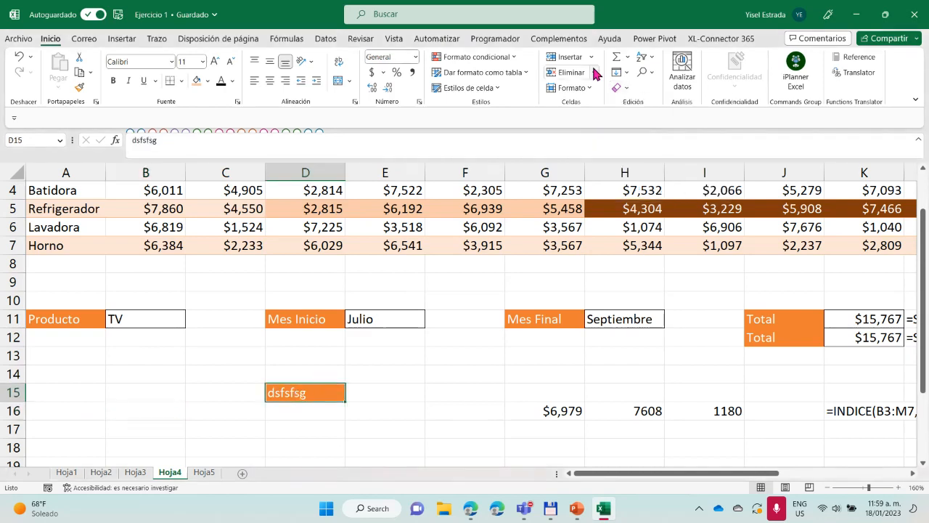
click(626, 86)
click(642, 119)
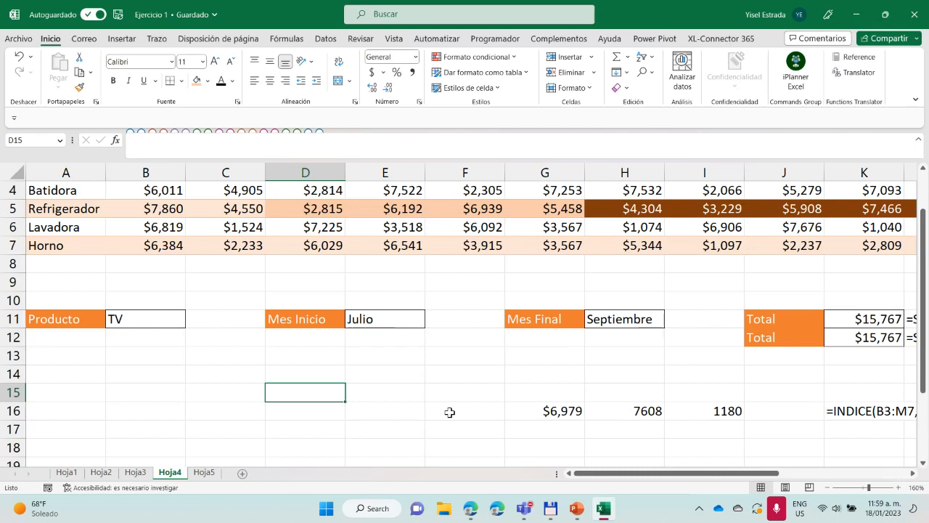
Examine the Alto value in P8 and highlight row 5, plus rows 3 to 5, of the product table to illustrate height
drag(742, 473, 871, 473)
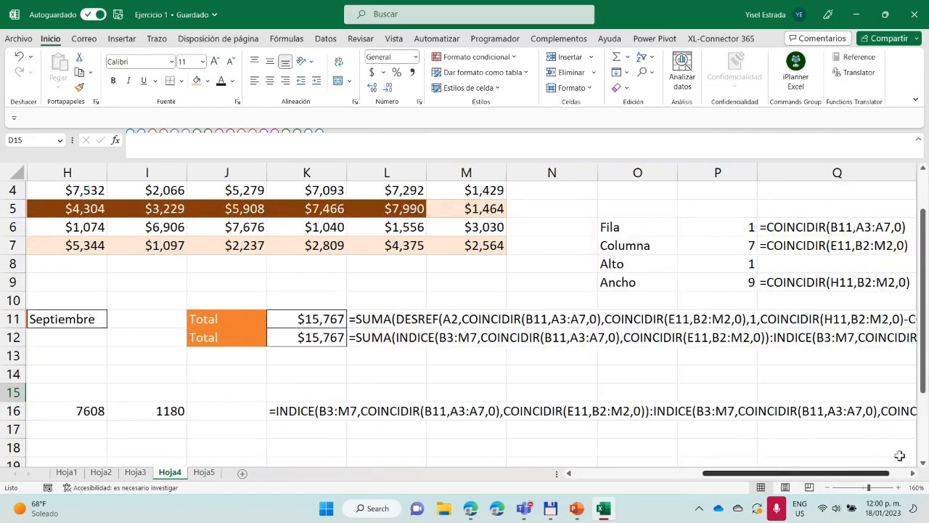
scroll(825, 290, up, 1)
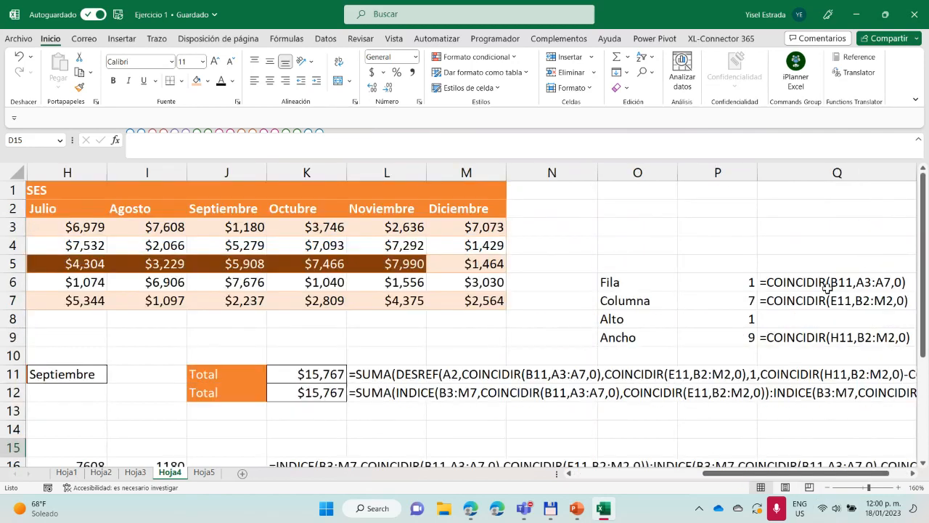
click(724, 321)
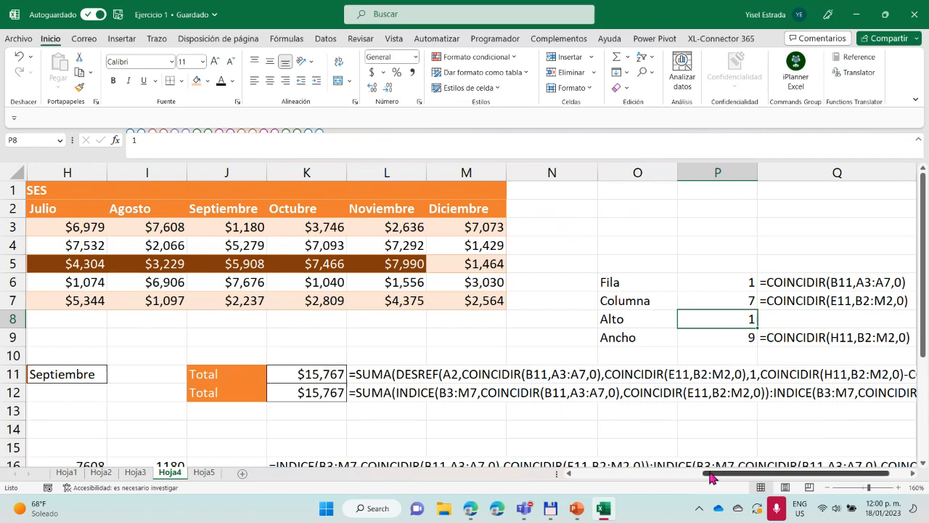
drag(711, 477, 583, 477)
click(12, 264)
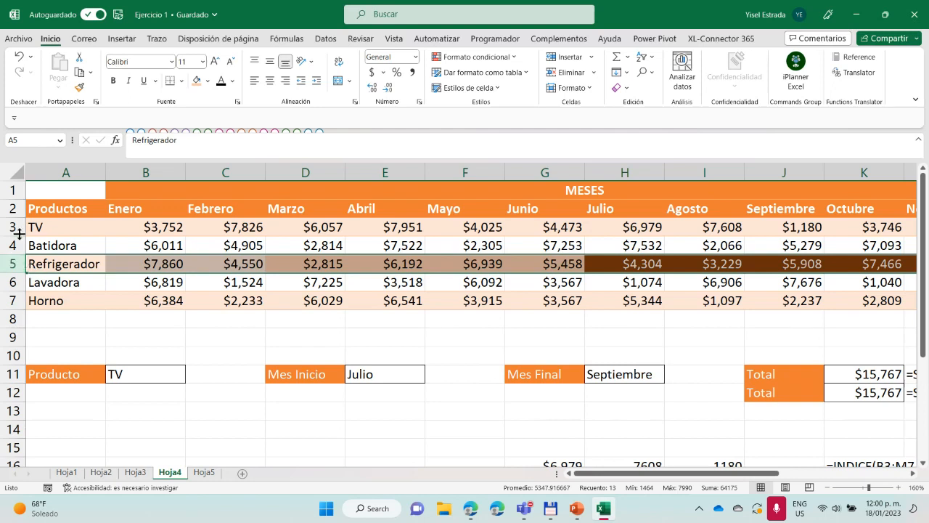
drag(13, 228, 20, 267)
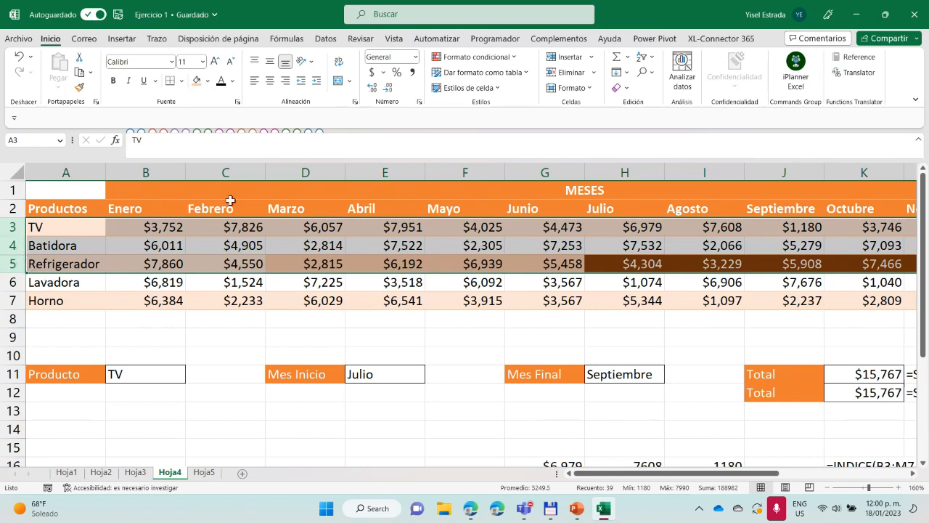
Examine the Ancho formula in P9 and highlight the month columns D to G, I to L and H to L to illustrate width
drag(323, 171, 542, 172)
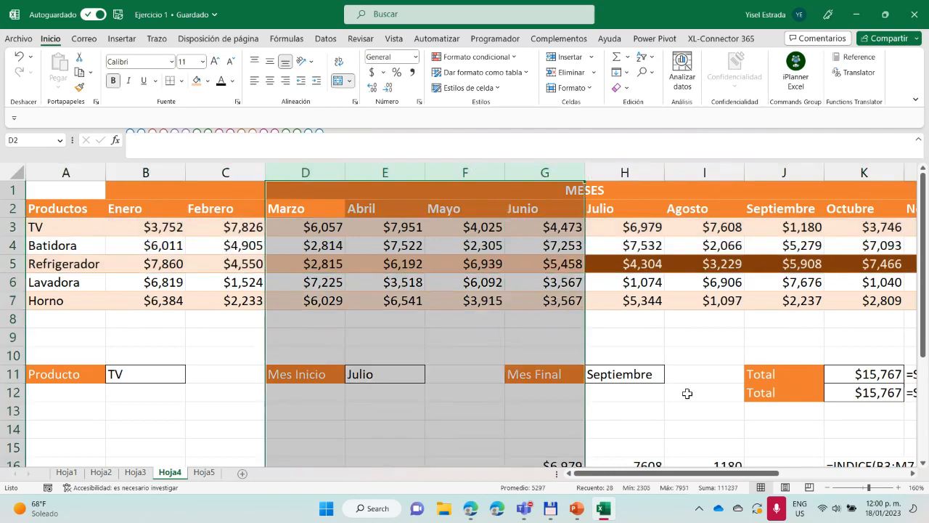
drag(658, 472, 796, 461)
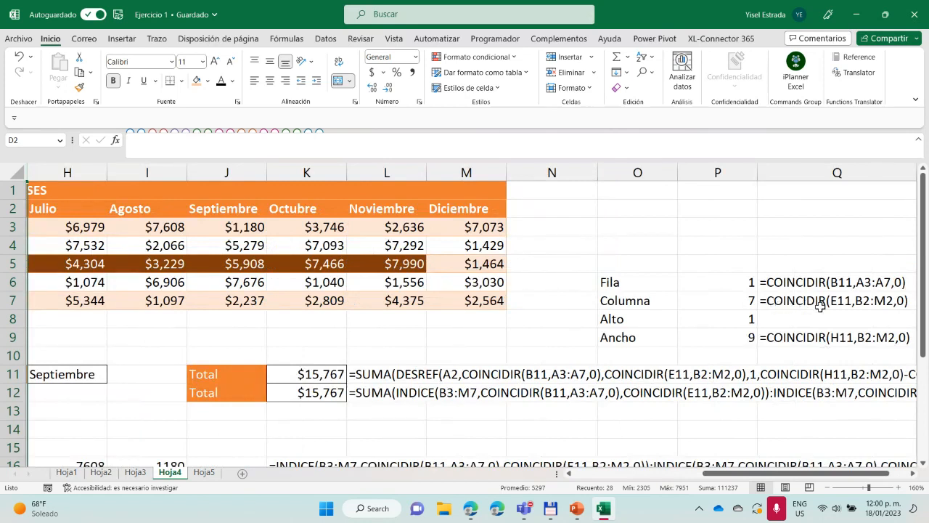
click(748, 320)
click(746, 337)
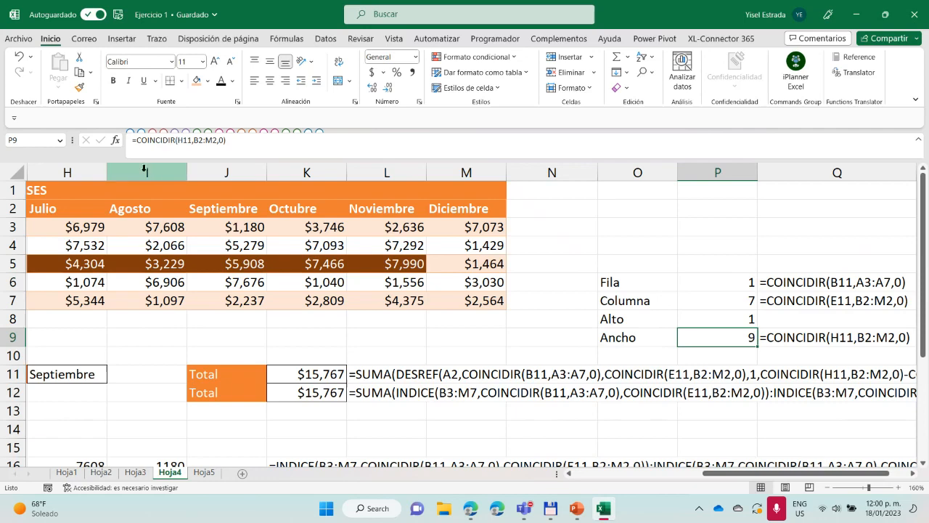
drag(145, 171, 354, 170)
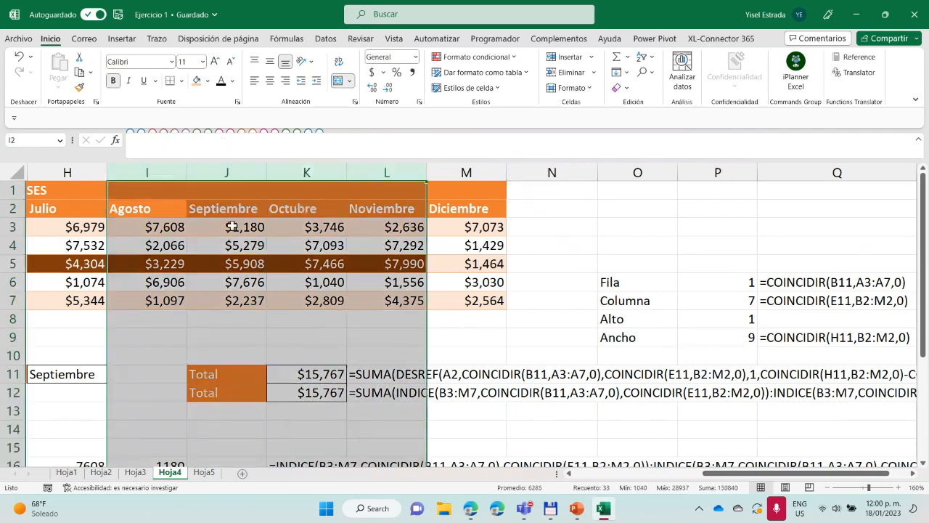
drag(737, 479, 672, 478)
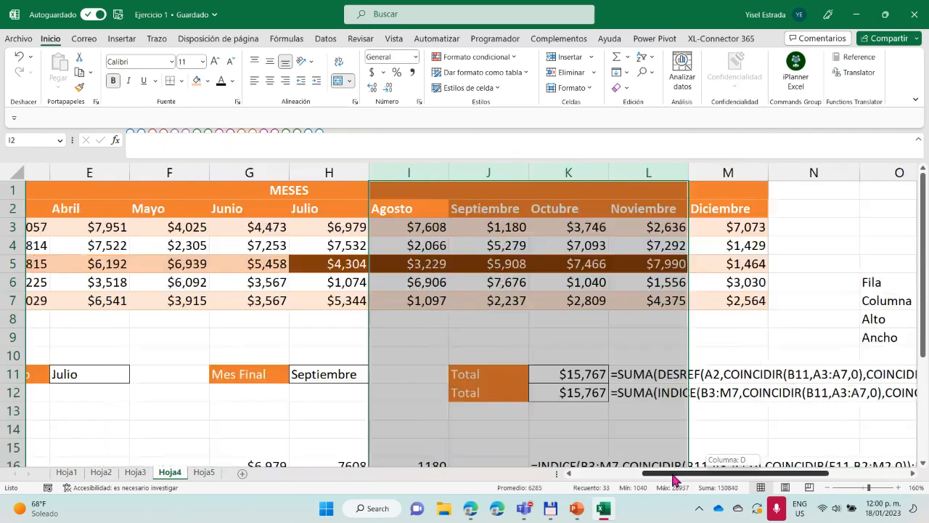
drag(318, 171, 621, 172)
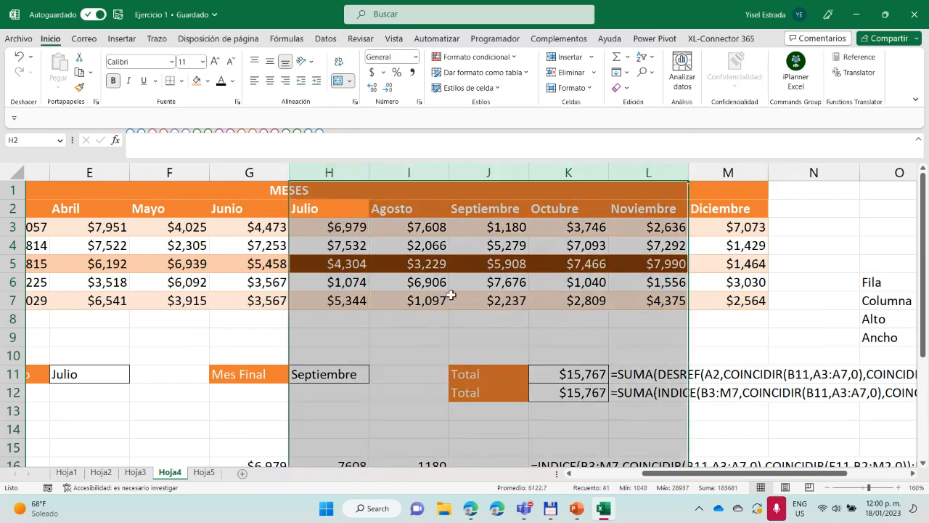
Set Mes Final in H11 to Noviembre
click(328, 386)
click(344, 372)
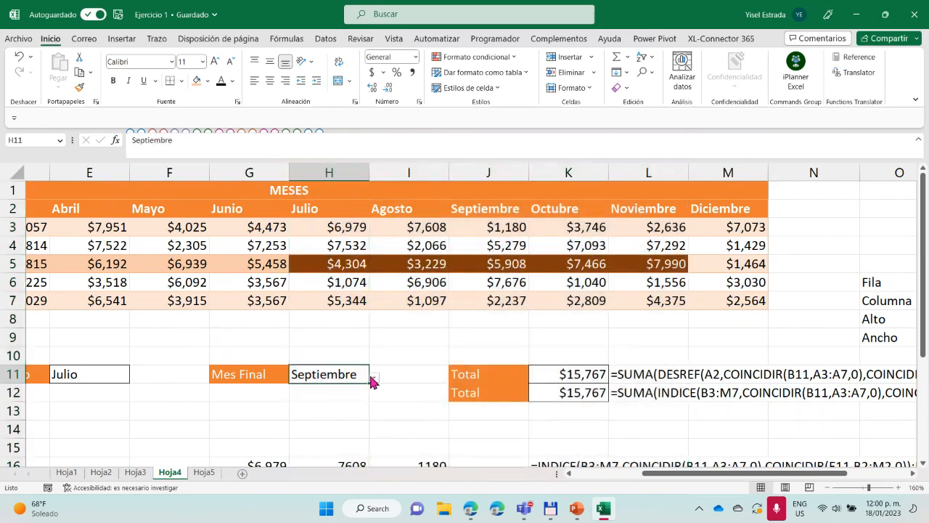
click(374, 377)
click(319, 469)
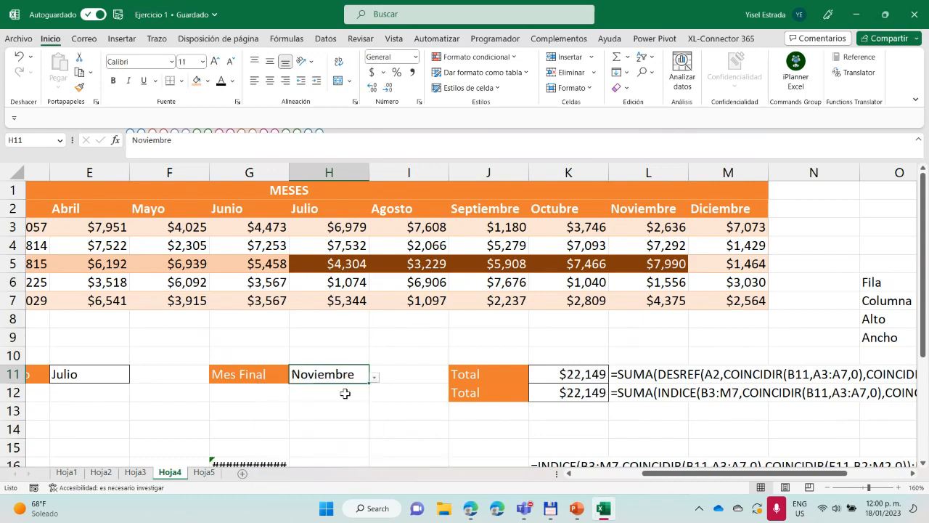
Highlight the Julio to Noviembre columns and row 5, and review the Ancho formula in Q9 and the full DESREF total formula in row 11
drag(329, 173, 628, 174)
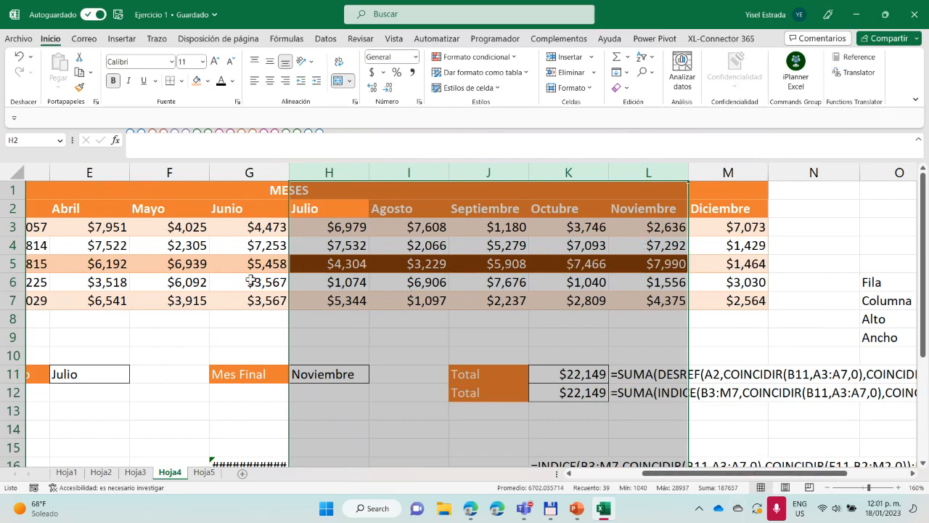
ctrl+click(13, 263)
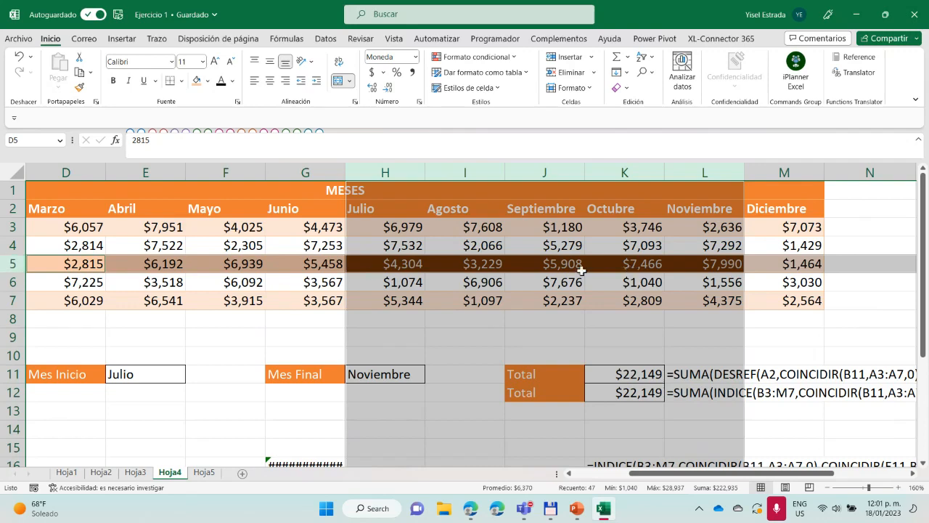
drag(751, 473, 826, 476)
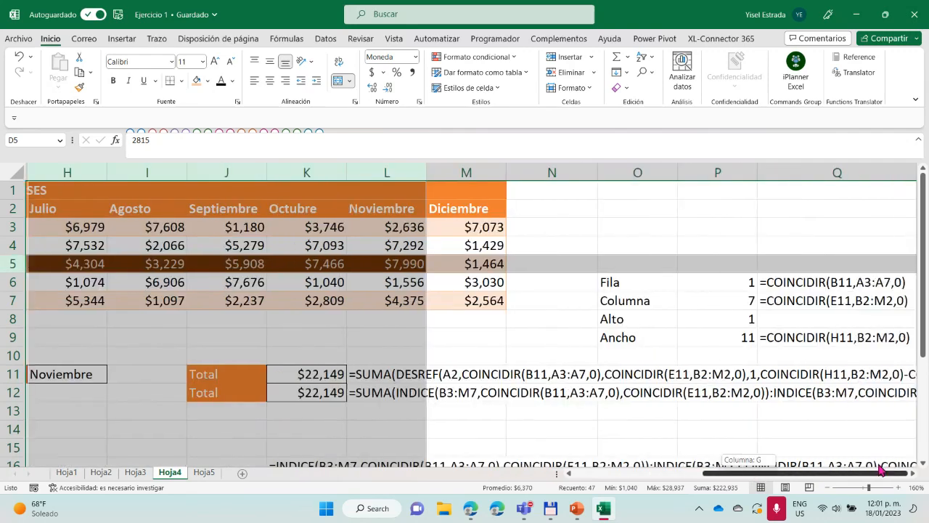
click(794, 337)
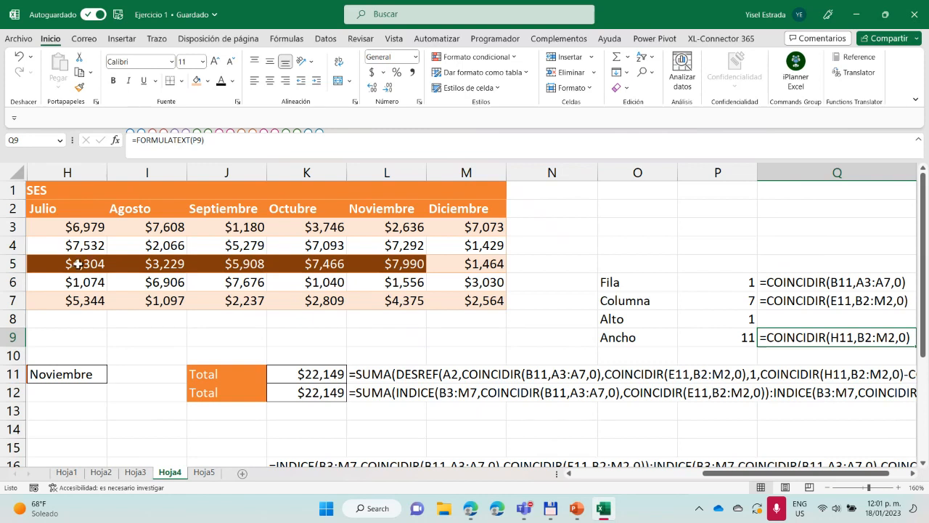
drag(778, 476, 789, 476)
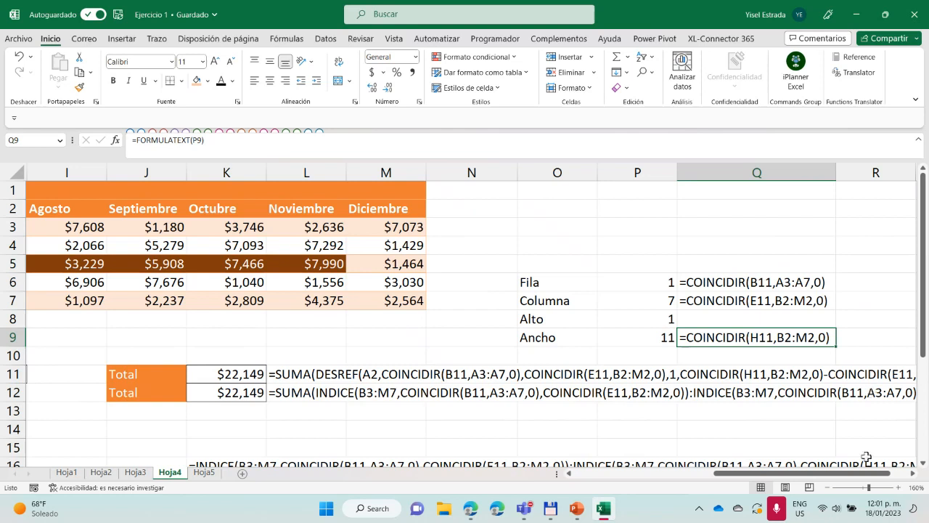
drag(857, 477, 865, 475)
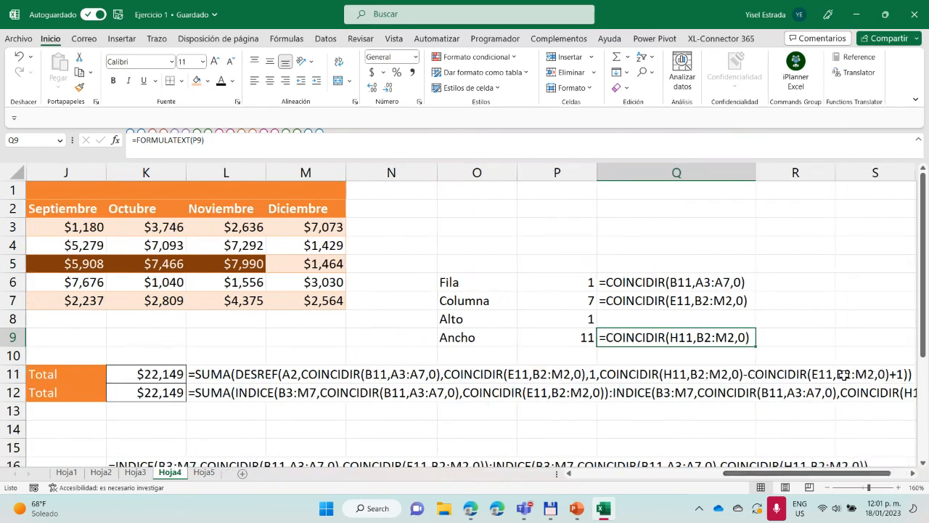
Switch to the Excel Avanzado Sesión 2 meeting in Microsoft Teams and stop sharing the desktop
mouse_move(530, 512)
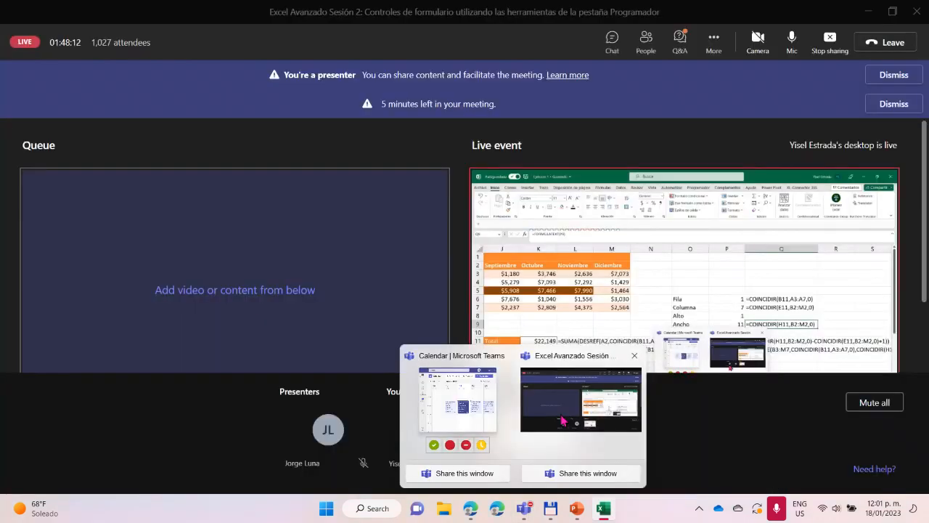
click(562, 420)
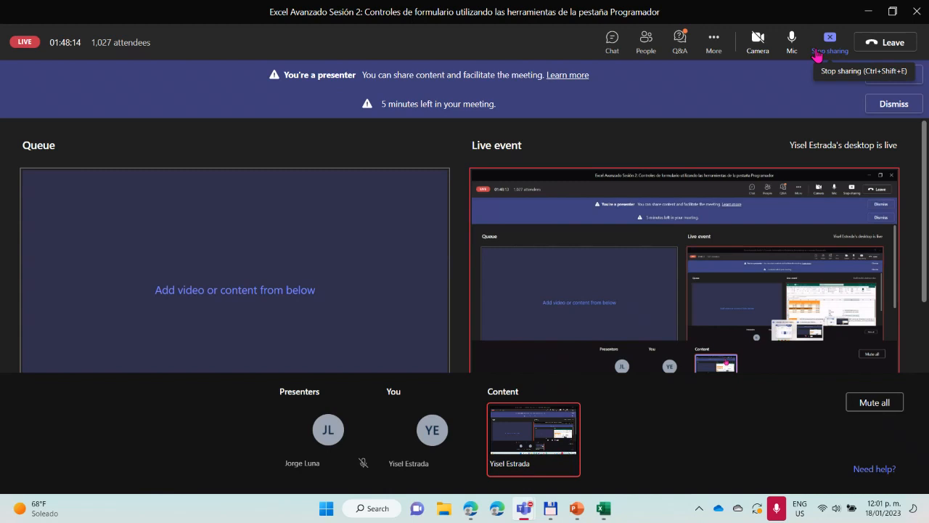
click(818, 56)
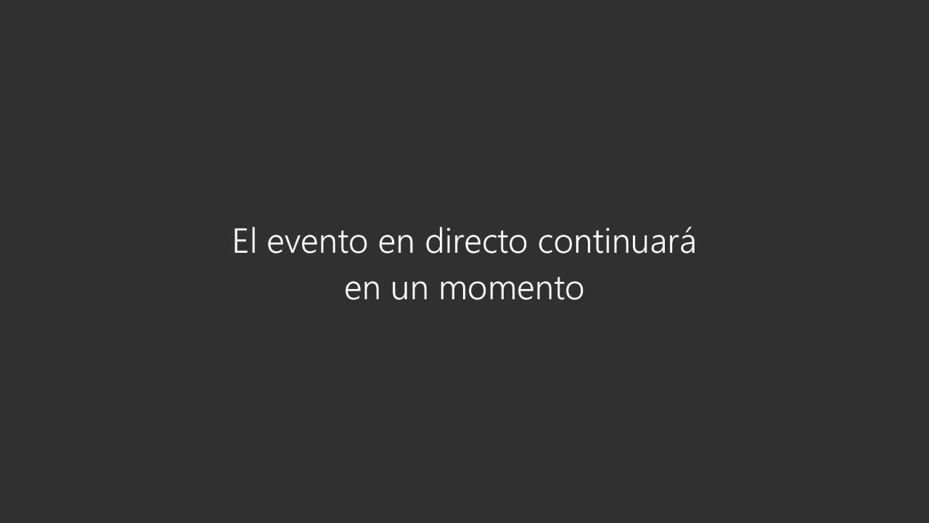